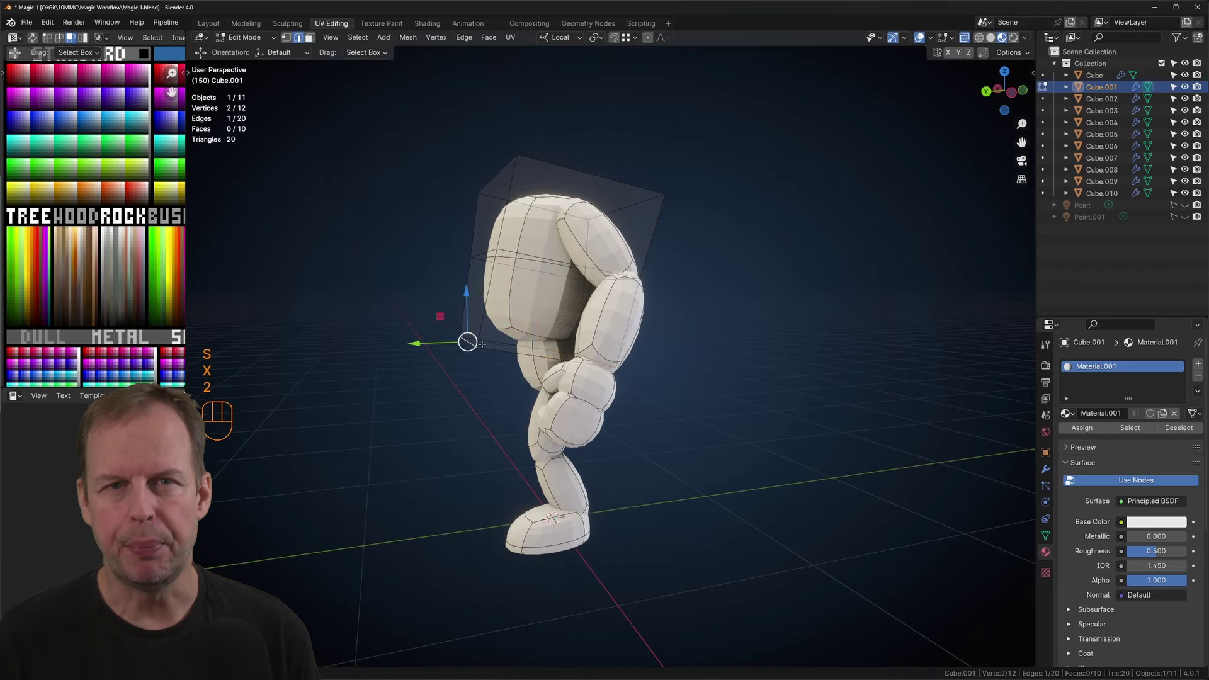
Step: Move the selected lower edge of the torso cage to refine the torso's shape and finish editing it
key(g)
drag(625, 370, 623, 325)
key(Tab)
scroll(539, 386, down, 4)
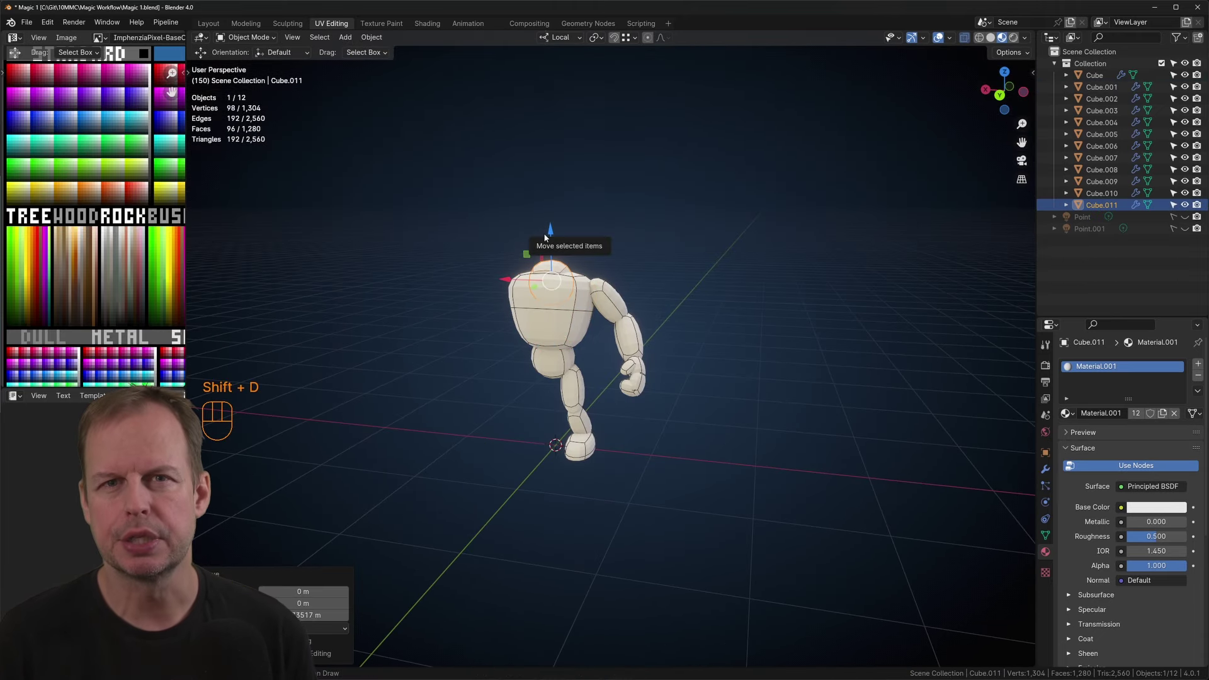
Step: Position the duplicated head block in the side view and place a rotated copy behind it as the neck
key(KP_3)
key(ctrl+KP_3)
key(g)
click(636, 217)
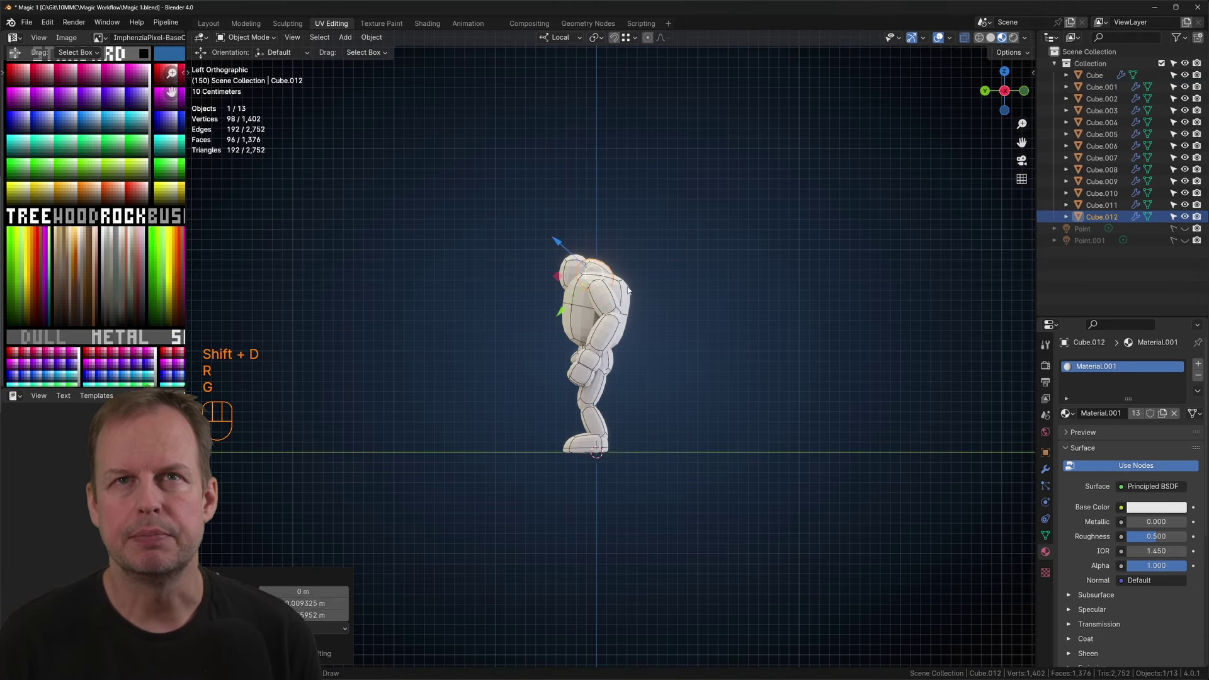
click(627, 290)
key(Tab)
middle_drag(628, 289, 617, 359)
key(Tab)
Step: Reshape the head block slightly by moving part of its cage in Edit Mode
scroll(720, 376, up, 3)
click(532, 205)
key(Tab)
drag(480, 194, 466, 191)
middle_drag(548, 214, 617, 141)
key(Tab)
Step: Reshape the neck block behind the head by moving one of its cage edges
click(568, 181)
key(Tab)
key(2)
drag(527, 110, 517, 102)
middle_drag(699, 208, 660, 286)
key(Tab)
Step: Scale the upper arm to 0.935 and move it and the forearm to fit together at the shoulder
click(743, 249)
click(607, 280)
key(s)
key(g)
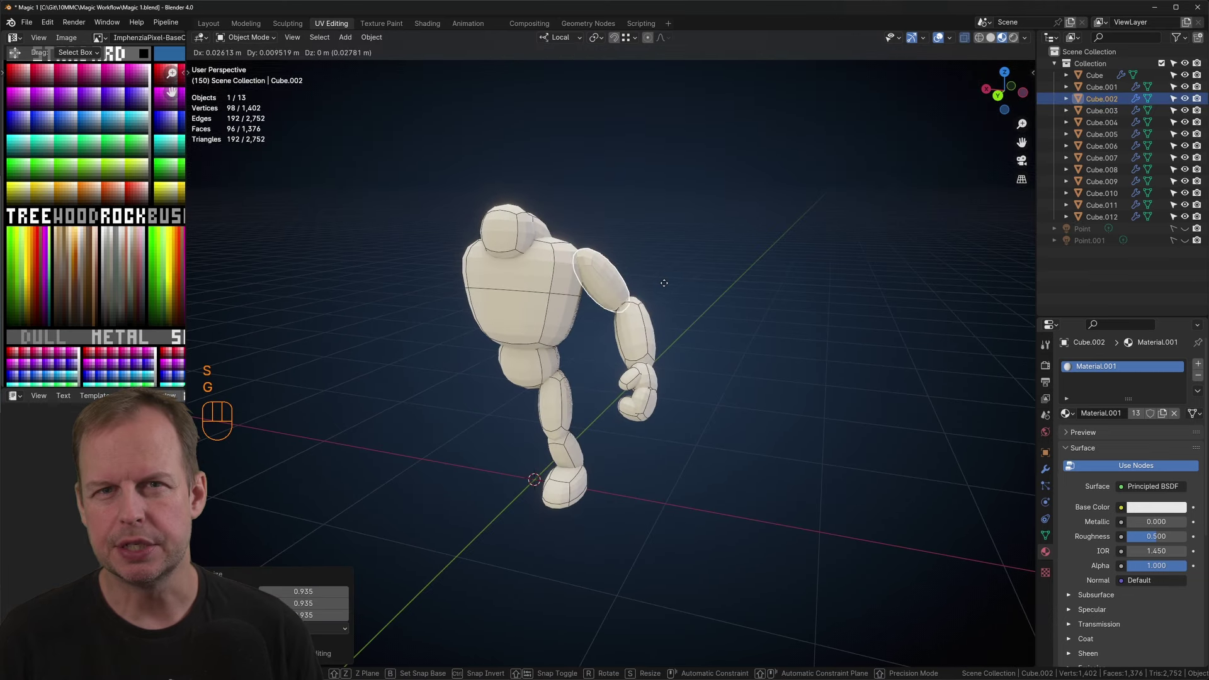
click(625, 324)
key(g)
Step: Rotate and move the lower arm and hand parts so they follow the bend of the arm
shift+click(638, 377)
key(r)
key(g)
middle_drag(706, 365, 727, 409)
key(r)
key(r)
key(g)
Step: Move the fist block to fit closely against the wrist and thumb
click(633, 363)
click(653, 417)
key(g)
click(657, 410)
Step: Select all the body parts and join them into one object
click(515, 322)
middle_drag(515, 322, 740, 377)
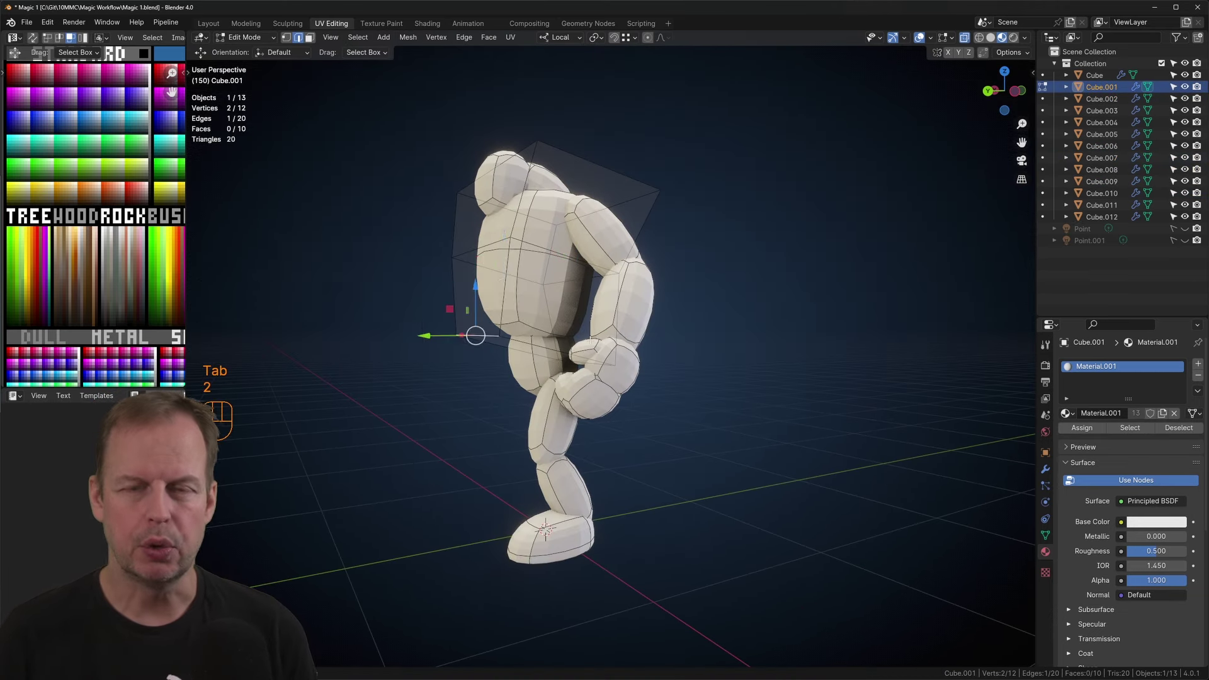
scroll(740, 378, down, 3)
key(a)
click(1045, 469)
key(ctrl+j)
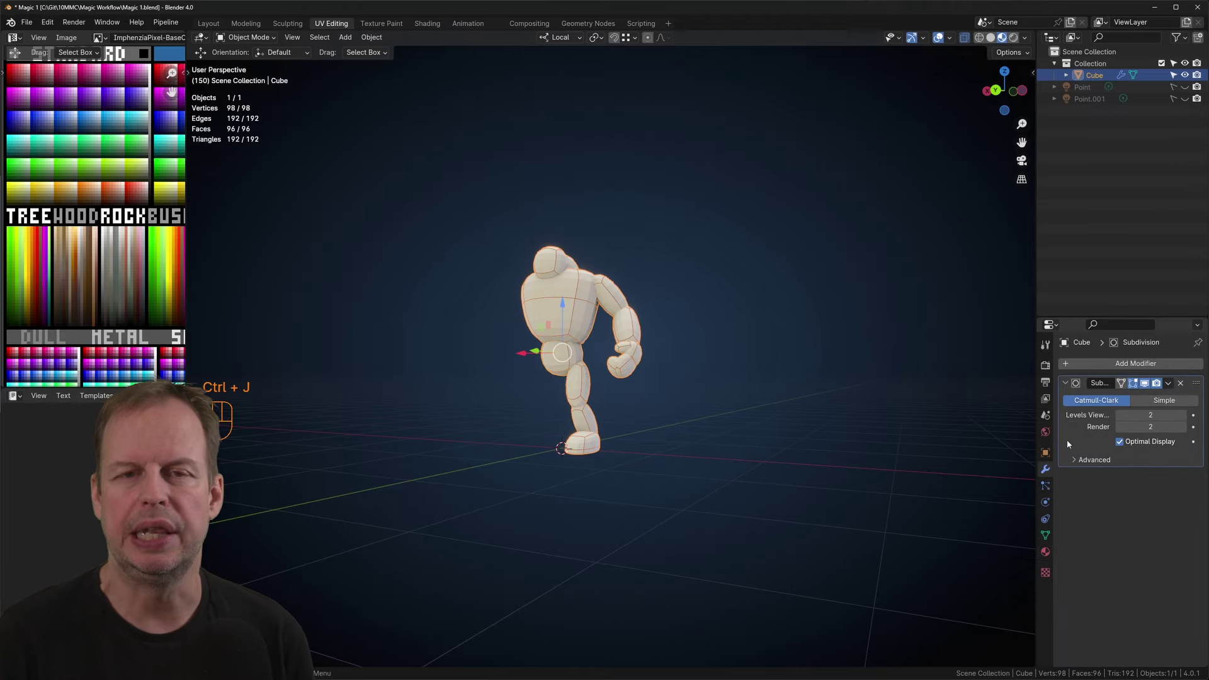
Step: Try to mirror the joined body across the X axis with AutoMirror
key(Tab)
key(Tab)
key(Tab)
key(Tab)
key(n)
click(956, 103)
middle_drag(535, 321, 592, 318)
scroll(566, 318, up, 3)
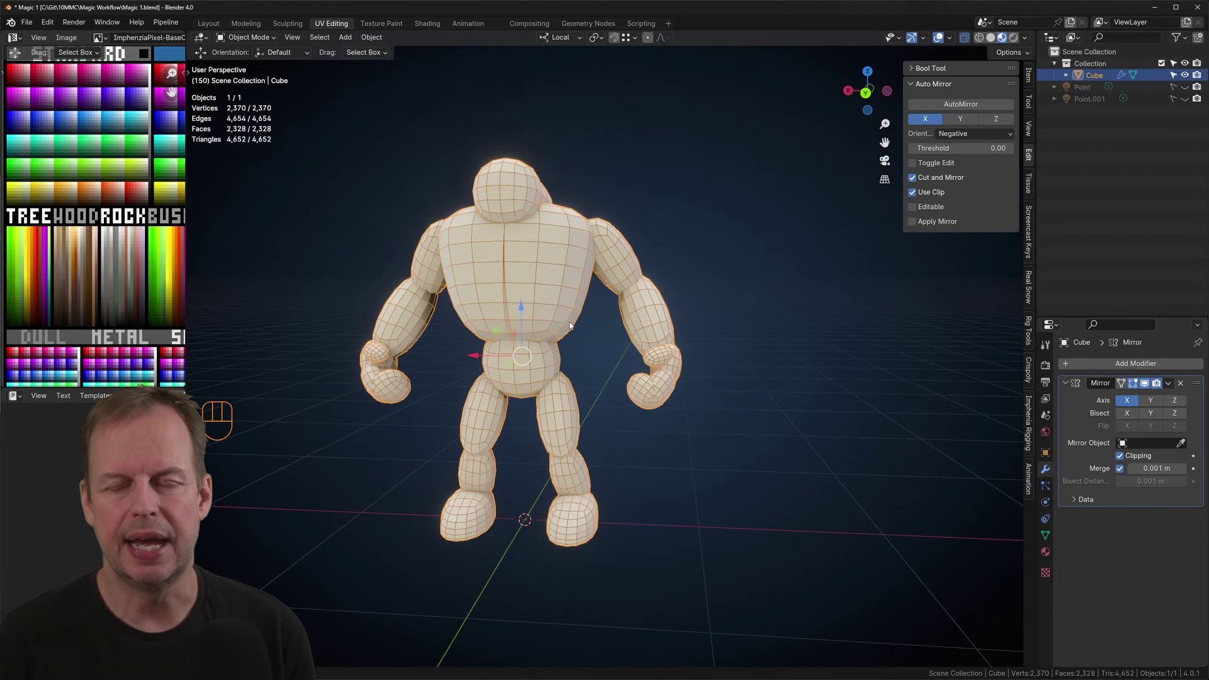
key(ctrl+z)
Step: Select the torso's central edge loop and nudge it along the local X axis
key(Tab)
key(2)
key(a)
key(a)
alt+click(517, 300)
mouse_move(472, 274)
mouse_down()
mouse_move(458, 274)
mouse_move(477, 271)
mouse_up()
key(ctrl+z)
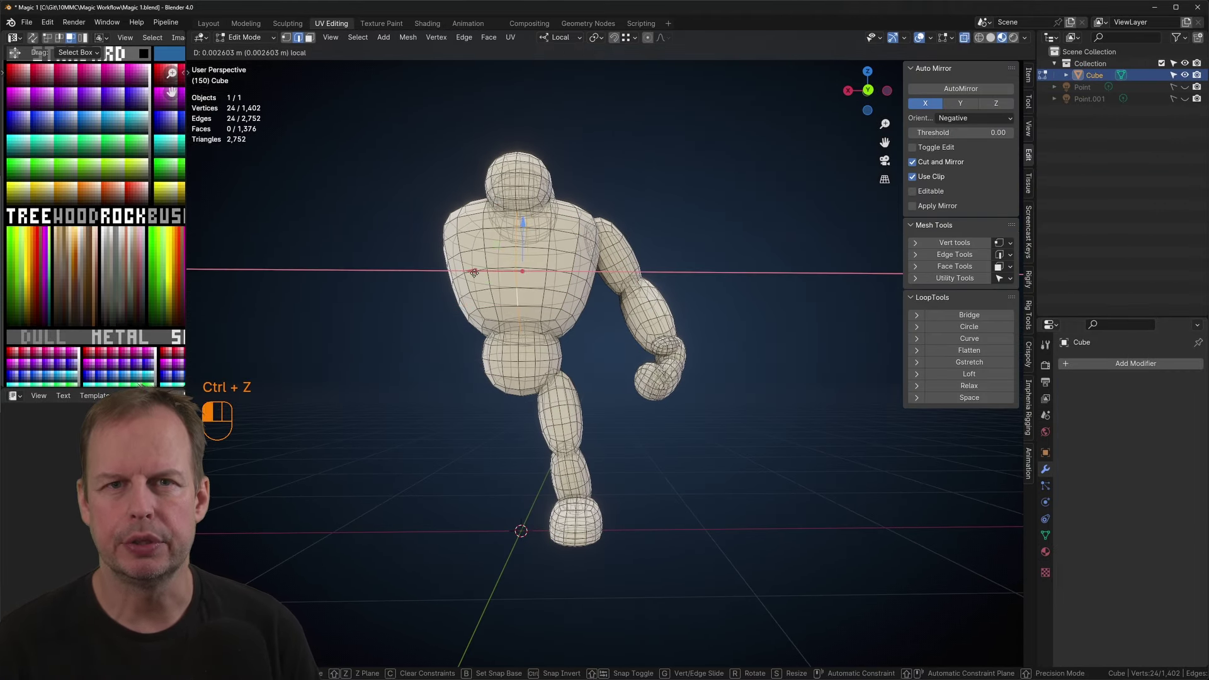
Step: Mirror the body across the X axis with AutoMirror and apply the mirror
key(Tab)
click(962, 109)
scroll(636, 302, down, 2)
mouse_move(636, 302)
middle_down()
mouse_move(605, 334)
mouse_move(624, 301)
mouse_move(655, 299)
middle_up()
key(Tab)
key(Tab)
scroll(630, 309, up, 2)
key(ctrl+a)
Step: Enter Sculpt Mode on the mirrored body and try a voxel remesh with an adjusted voxel size
key(ctrl+Tab)
click(620, 369)
mouse_move(576, 310)
middle_down()
mouse_move(558, 304)
mouse_move(585, 328)
middle_up()
key(shift+r)
key(shift+r)
key(r)
click(597, 320)
key(ctrl+r)
key(ctrl+z)
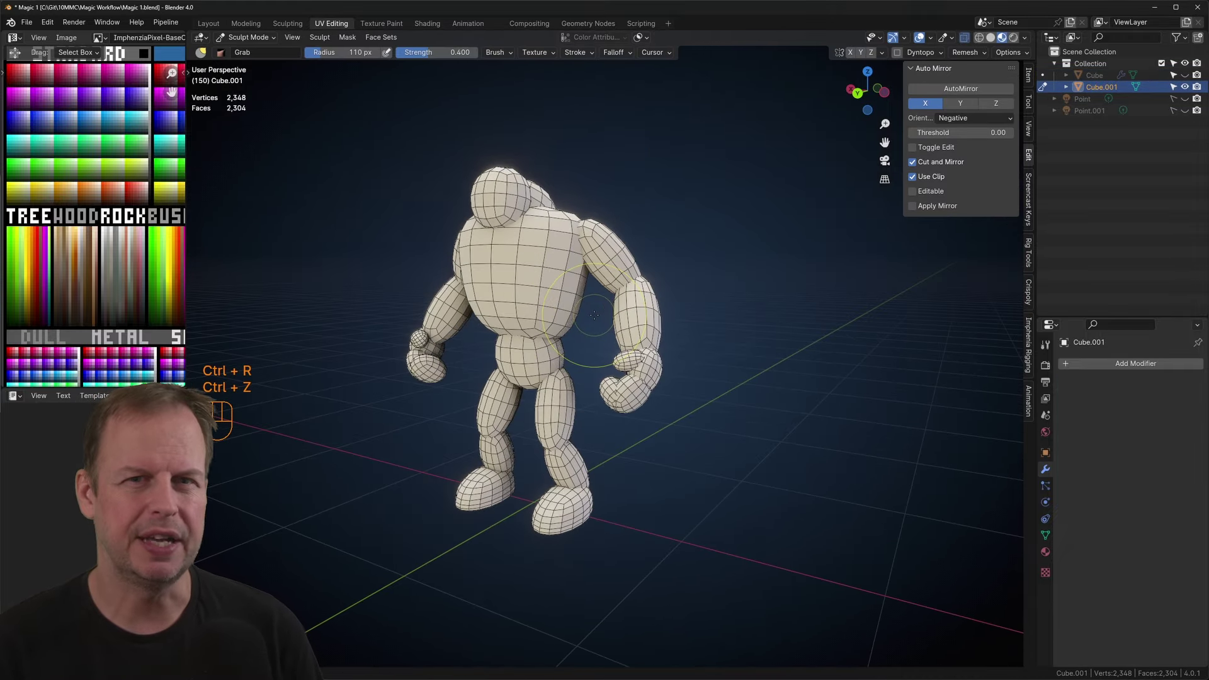
Step: Readjust the voxel size and remesh the body into one continuous mesh
key(r)
click(669, 313)
key(ctrl+r)
scroll(504, 315, up, 4)
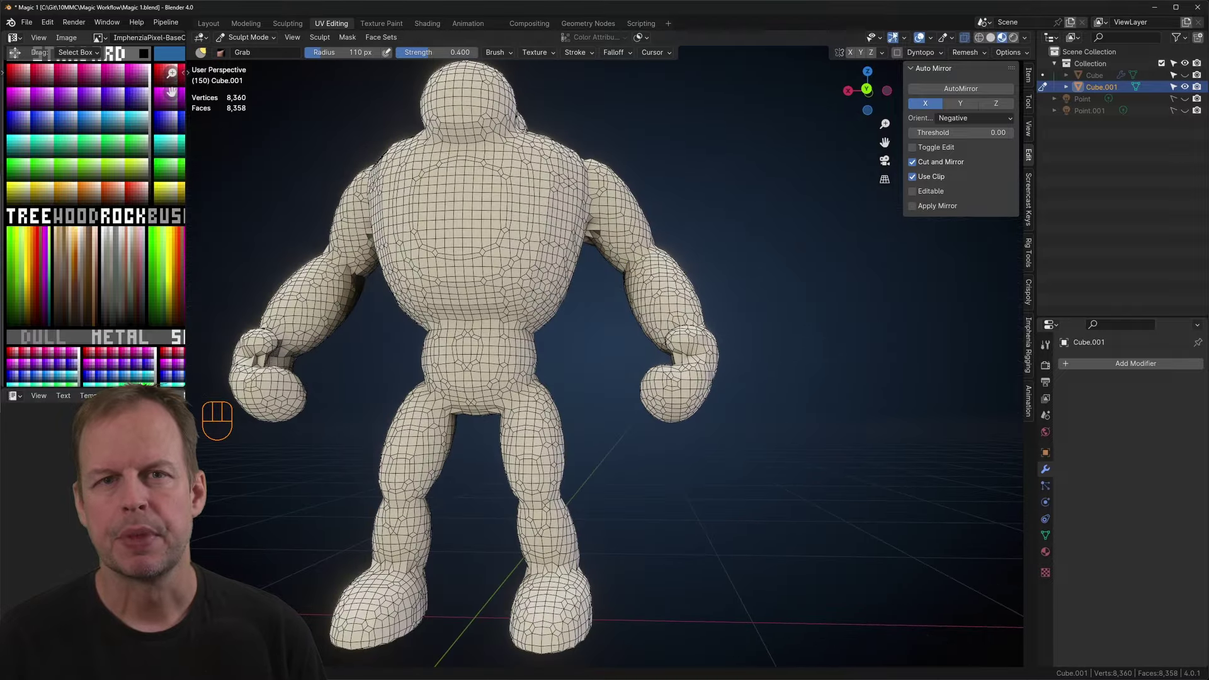
Step: Reshape the sides of the waist with the Grab brush, using X symmetry
scroll(548, 311, down, 2)
drag(553, 324, 563, 328)
mouse_move(582, 334)
middle_down()
mouse_move(595, 335)
mouse_move(557, 330)
middle_up()
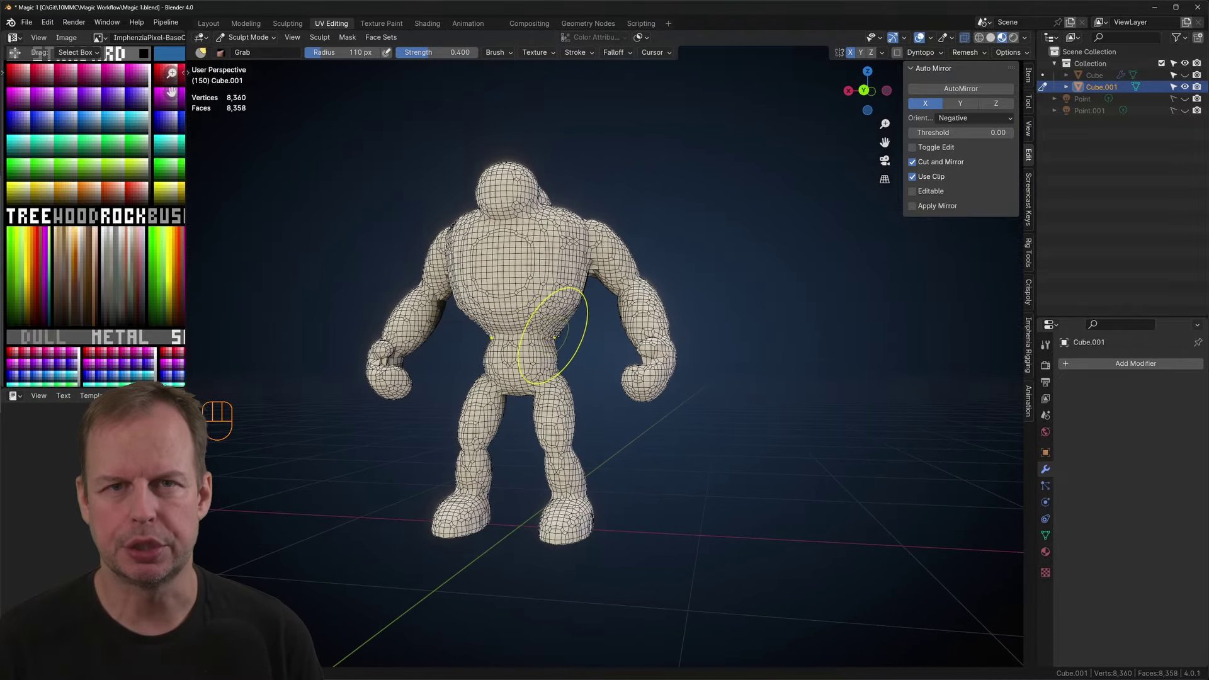
drag(551, 328, 560, 328)
middle_drag(561, 327, 592, 327)
Step: Bulk up the arm muscles with the Inflate/Deflate brush at strength 0.500
middle_drag(573, 260, 522, 277)
scroll(535, 274, up, 3)
mouse_move(536, 274)
shift+middle_down()
mouse_move(554, 252)
mouse_move(535, 264)
mouse_move(629, 244)
shift+middle_up()
scroll(554, 261, down, 3)
key(i)
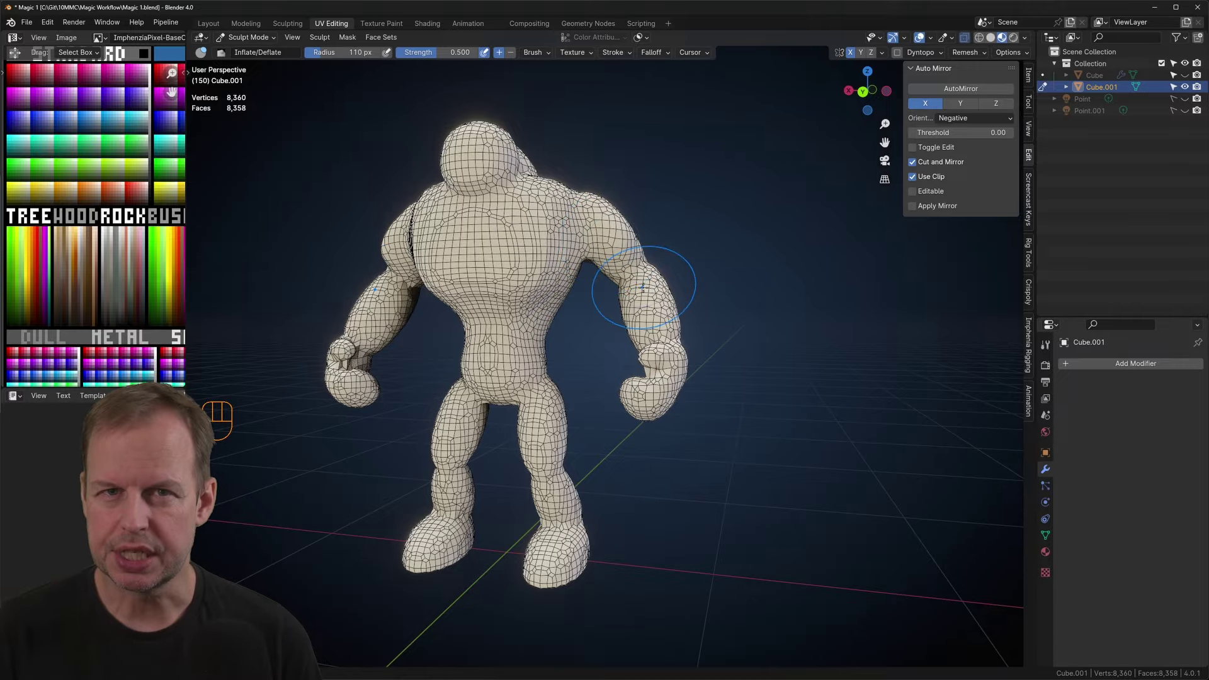
drag(644, 287, 648, 309)
scroll(649, 302, up, 2)
middle_drag(648, 270, 569, 264)
drag(576, 271, 592, 300)
mouse_move(592, 277)
middle_down()
mouse_move(535, 315)
mouse_move(642, 233)
mouse_move(671, 270)
middle_up()
Step: Reshape the chest, shoulders and neck into a muscular build with the Grab brush
key(g)
mouse_move(629, 348)
middle_down()
mouse_move(499, 365)
mouse_move(534, 353)
mouse_move(607, 255)
mouse_move(630, 200)
mouse_move(700, 275)
middle_up()
ctrl+middle_drag(667, 232, 570, 407)
mouse_move(480, 297)
middle_down()
mouse_move(535, 327)
mouse_move(567, 377)
mouse_move(667, 360)
middle_up()
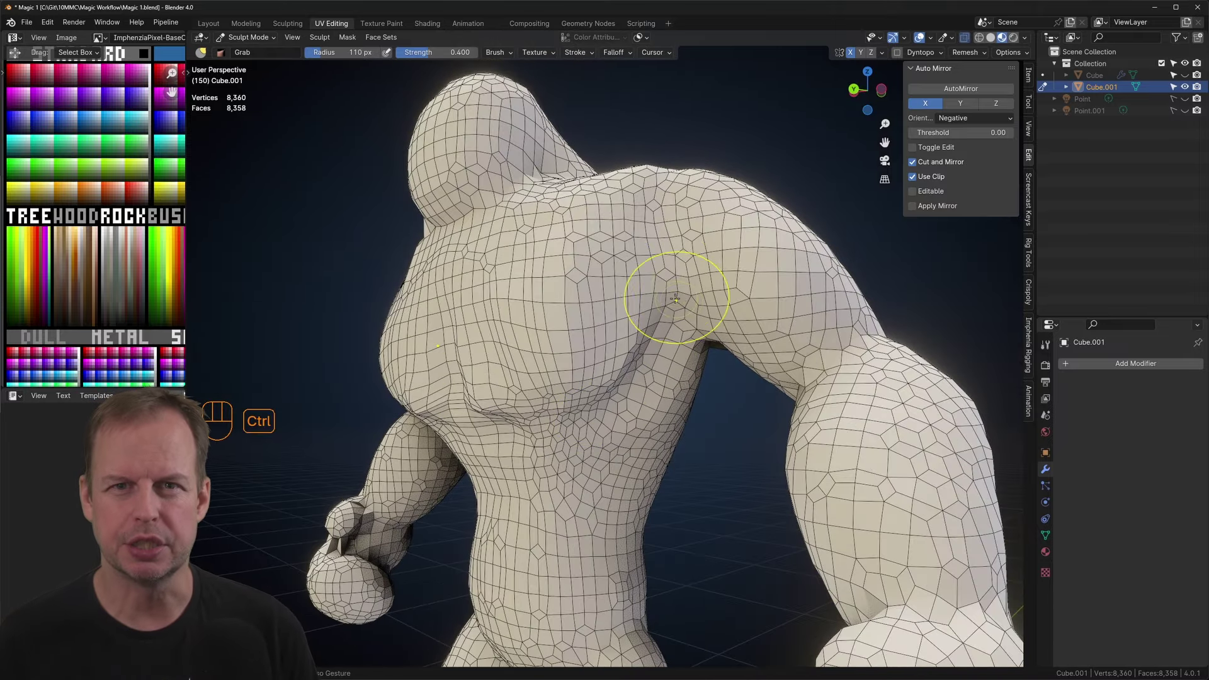
middle_drag(714, 226, 575, 355)
mouse_move(551, 286)
middle_down()
mouse_move(608, 286)
mouse_move(542, 270)
mouse_move(459, 296)
mouse_move(509, 293)
mouse_move(618, 237)
mouse_move(595, 247)
mouse_move(614, 256)
mouse_move(636, 193)
mouse_move(626, 254)
middle_up()
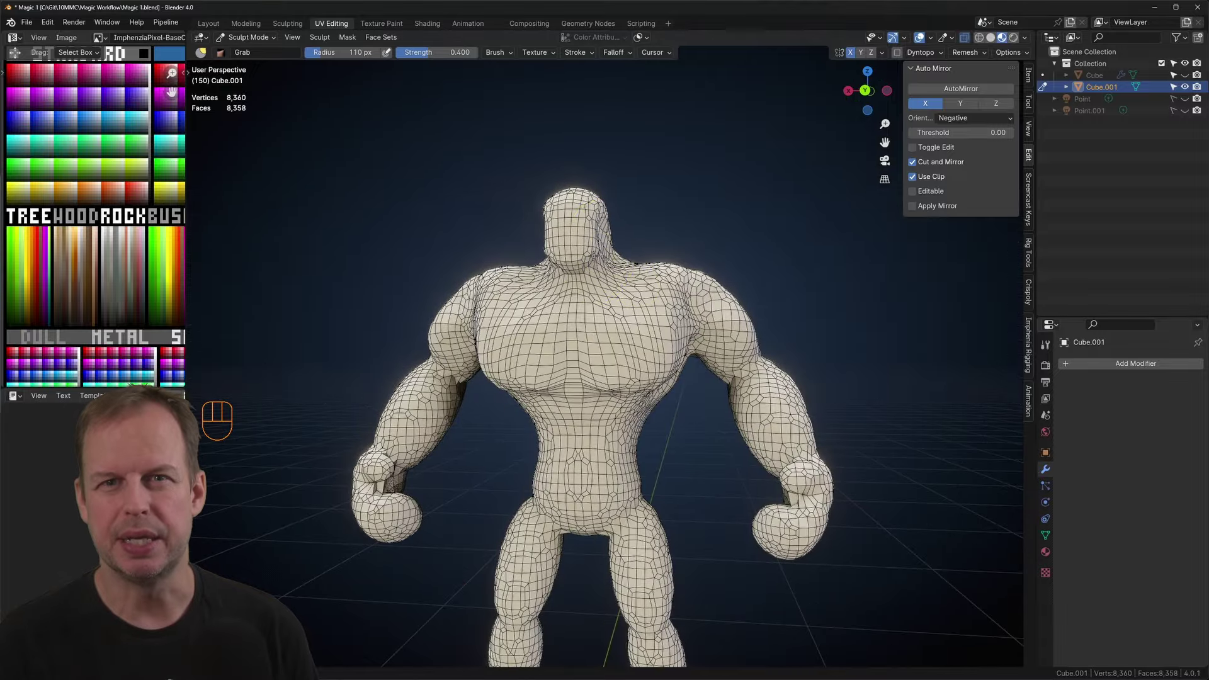
Step: Refine the contours of the upper arms and forearms with small Grab brush strokes
ctrl+middle_drag(641, 291, 764, 324)
mouse_move(683, 371)
middle_down()
mouse_move(780, 418)
mouse_move(699, 403)
middle_up()
mouse_move(699, 403)
shift+middle_down()
mouse_move(607, 352)
mouse_move(684, 348)
shift+middle_up()
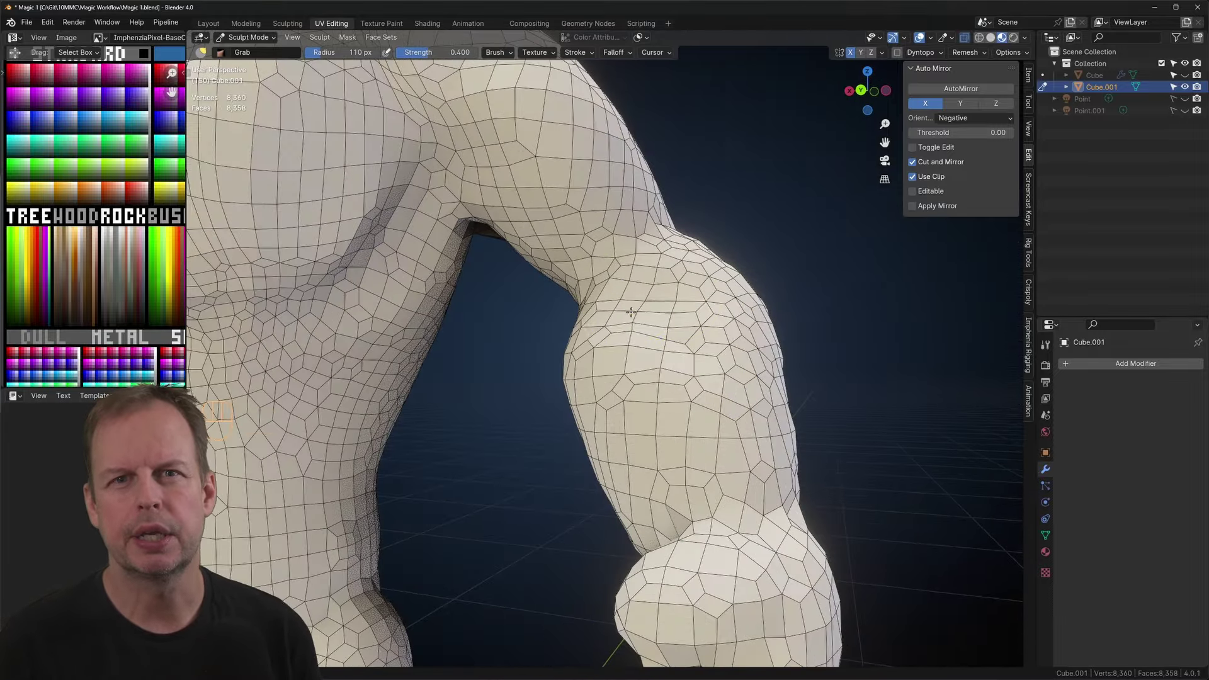
ctrl+middle_drag(631, 313, 623, 384)
mouse_move(624, 384)
middle_down()
mouse_move(658, 479)
mouse_move(585, 463)
mouse_move(712, 479)
middle_up()
mouse_move(711, 479)
ctrl+middle_down()
mouse_move(724, 441)
mouse_move(664, 573)
mouse_move(720, 329)
mouse_move(668, 302)
ctrl+middle_up()
drag(658, 148, 640, 183)
mouse_move(640, 183)
ctrl+middle_down()
mouse_move(654, 230)
mouse_move(531, 190)
ctrl+middle_up()
shift+middle_drag(499, 124, 488, 218)
mouse_move(488, 217)
middle_down()
mouse_move(529, 214)
mouse_move(457, 222)
mouse_move(510, 221)
mouse_move(450, 251)
mouse_move(463, 314)
middle_up()
mouse_move(463, 315)
middle_down()
mouse_move(541, 268)
mouse_move(513, 255)
middle_up()
mouse_move(535, 327)
ctrl+middle_down()
mouse_move(546, 275)
mouse_move(716, 297)
mouse_move(608, 306)
ctrl+middle_up()
ctrl+middle_drag(608, 305, 611, 353)
mouse_move(611, 352)
shift+middle_down()
mouse_move(612, 372)
mouse_move(668, 359)
shift+middle_up()
drag(666, 365, 657, 367)
Step: Shape the hips, crotch and legs with the Grab brush
middle_drag(659, 296, 687, 302)
mouse_move(686, 315)
ctrl+middle_down()
mouse_move(672, 424)
mouse_move(702, 396)
mouse_move(710, 274)
ctrl+middle_up()
mouse_move(716, 390)
middle_down()
mouse_move(745, 460)
mouse_move(648, 397)
mouse_move(583, 384)
middle_up()
mouse_move(579, 378)
ctrl+middle_down()
mouse_move(567, 319)
mouse_move(535, 327)
mouse_move(614, 344)
mouse_move(510, 236)
mouse_move(664, 271)
mouse_move(631, 251)
mouse_move(686, 283)
ctrl+middle_up()
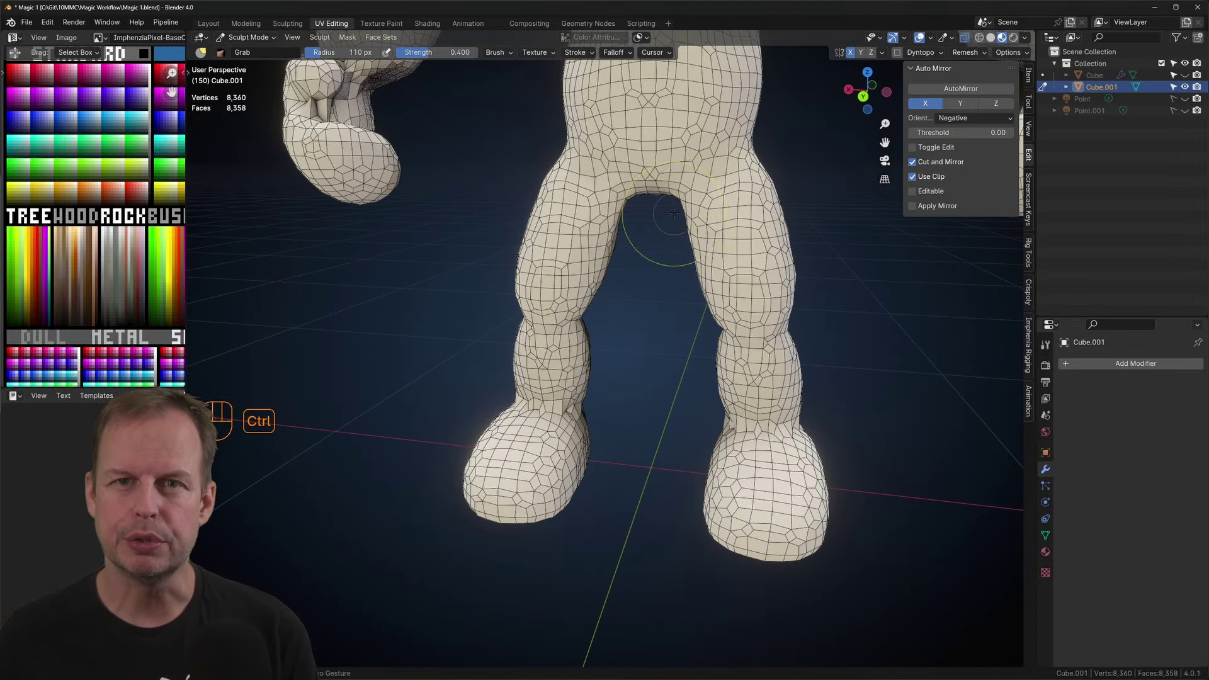
ctrl+middle_drag(674, 214, 629, 327)
Step: Try posing the figure's arms with the Pose brush in an orthographic view
key(ctrl+KP_1)
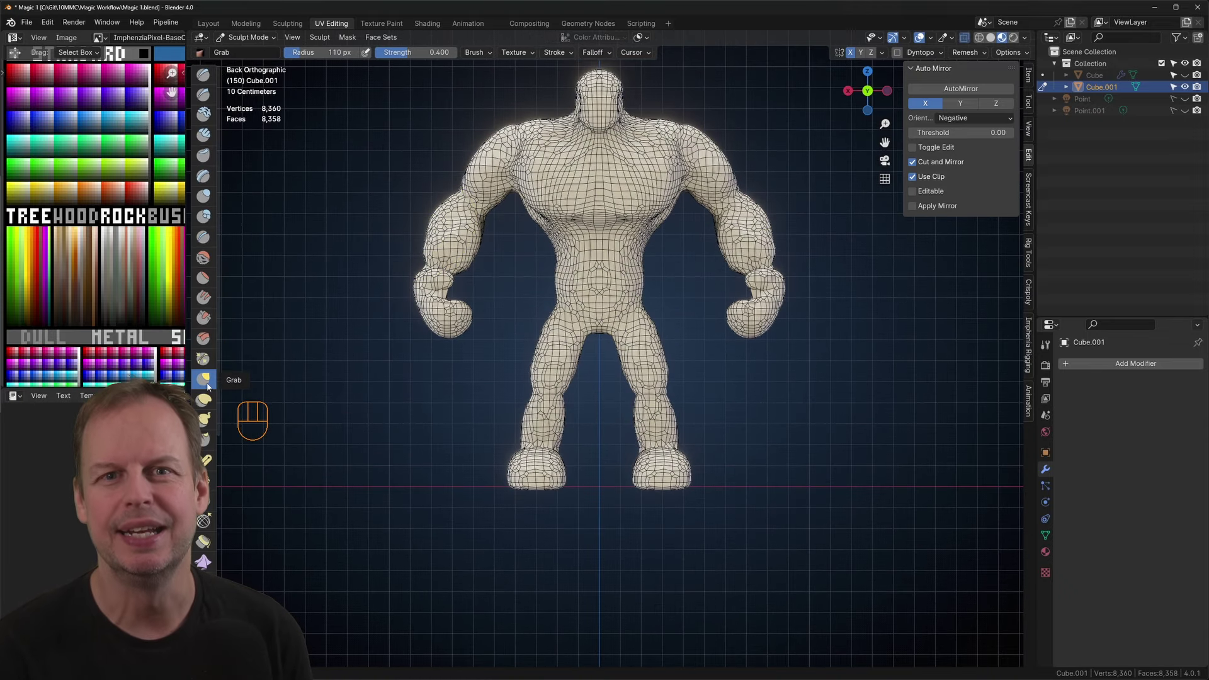
key(ctrl+z)
key(ctrl+z)
scroll(682, 318, down, 5)
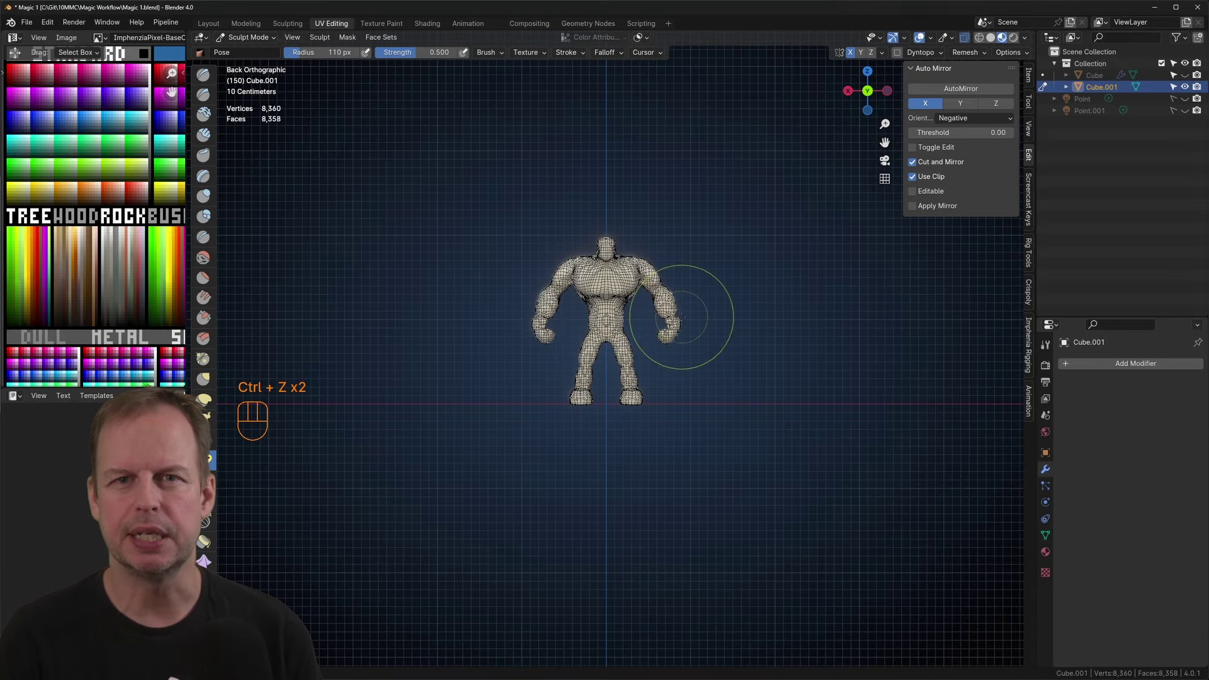
scroll(686, 310, up, 4)
key(ctrl+z)
Step: Return to Object Mode, duplicate the sculpted body in place with the original hidden, and save the file
middle_drag(652, 210, 580, 238)
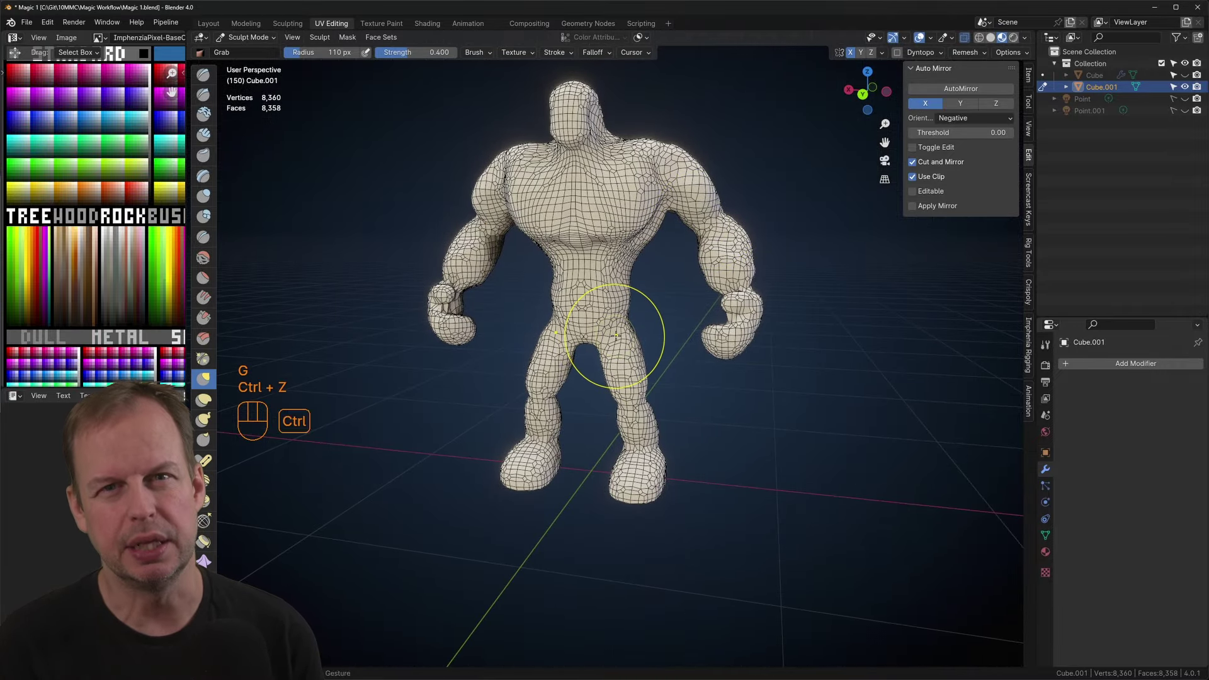
scroll(615, 336, down, 2)
mouse_move(621, 330)
middle_down()
mouse_move(661, 346)
mouse_move(684, 331)
middle_up()
scroll(705, 308, up, 4)
key(Tab)
scroll(712, 277, down, 2)
key(Tab)
key(ctrl+Tab)
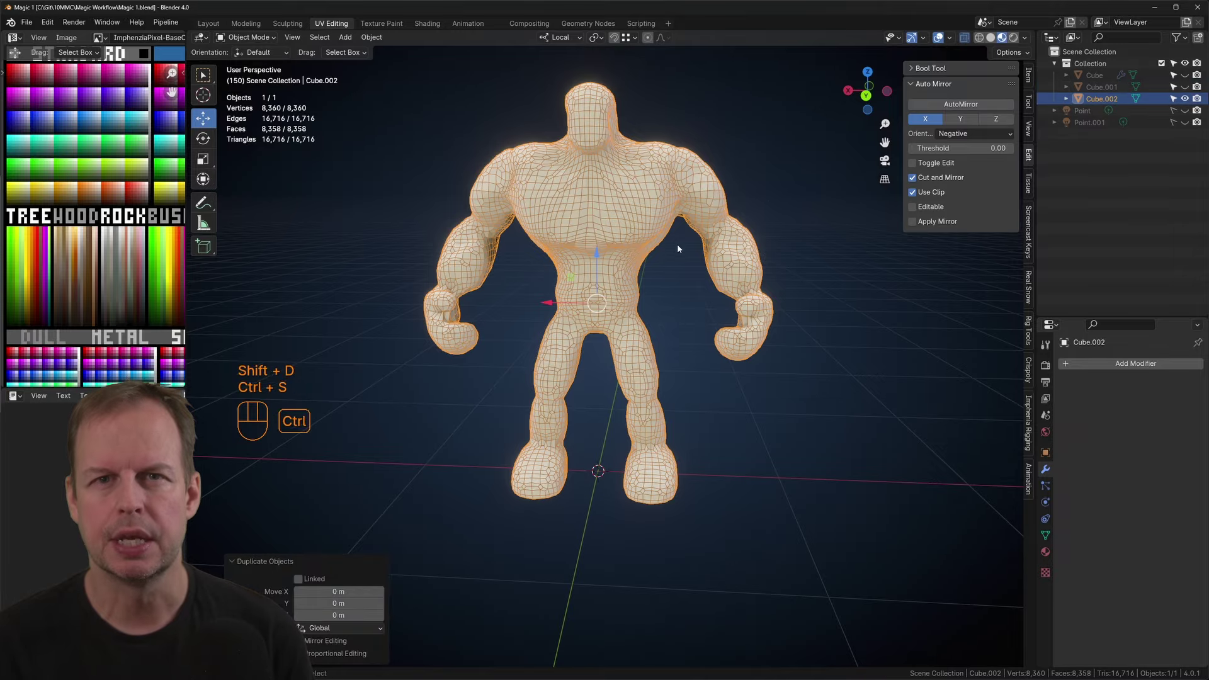
Step: Give the body copy its own material with a blue base color and an alpha of 0.336
click(679, 251)
middle_drag(689, 286, 701, 353)
scroll(654, 272, up, 2)
scroll(655, 272, down, 1)
click(668, 387)
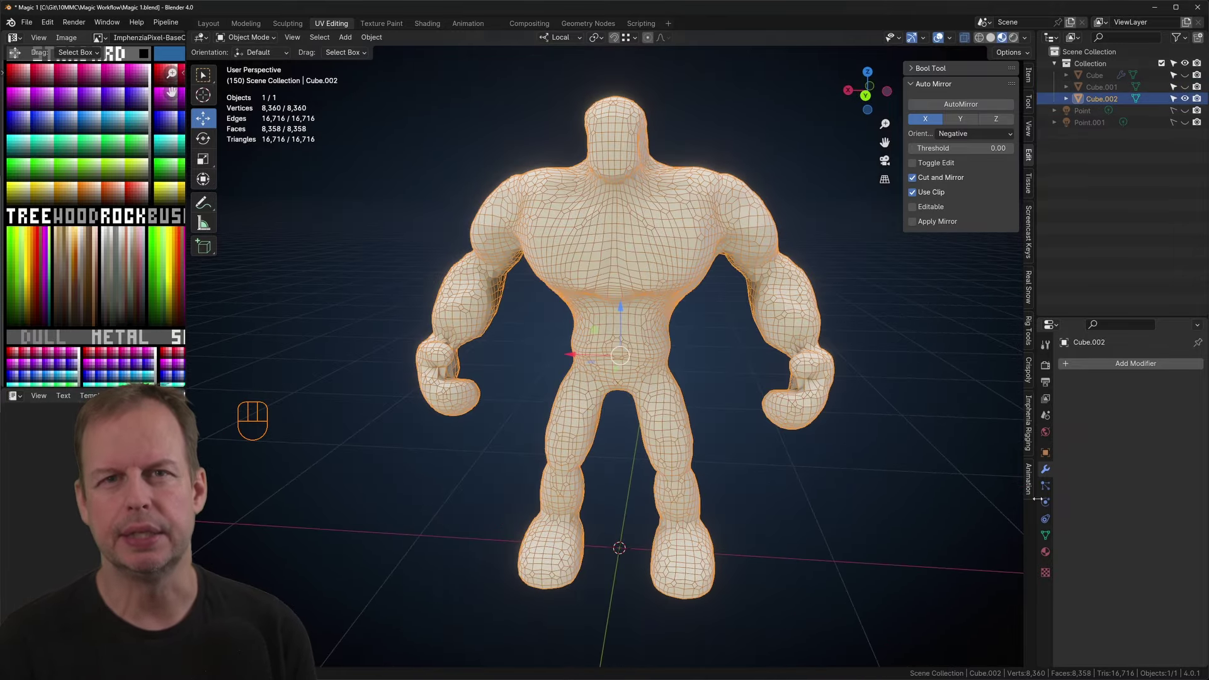
click(1045, 552)
click(1133, 413)
click(1156, 507)
click(1074, 333)
drag(1178, 567, 1140, 566)
Step: Set the blue material's blend mode to Alpha Blend
scroll(92, 221, down, 2)
scroll(630, 353, up, 1)
scroll(1158, 555, down, 3)
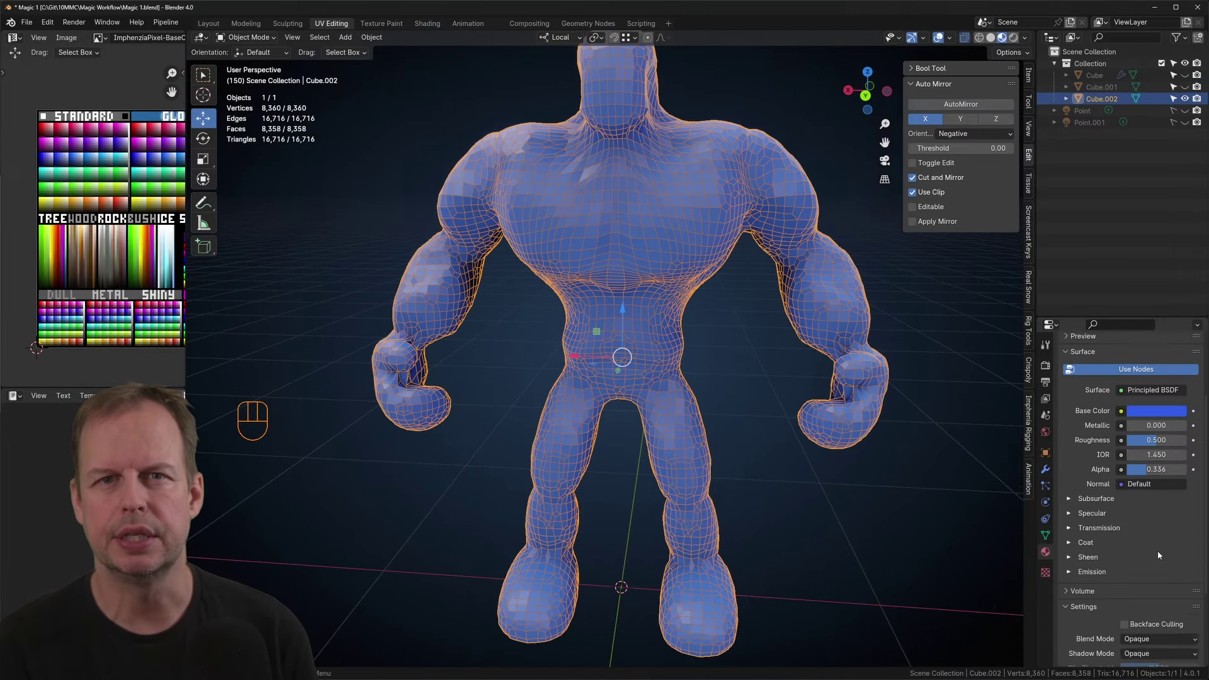
scroll(1160, 555, down, 3)
click(1160, 520)
click(1165, 573)
Step: Toggle the wireframe overlay in the viewport and enter Edit Mode on the transparent blue body copy
click(923, 38)
mouse_move(950, 38)
click(883, 265)
middle_drag(753, 208, 704, 200)
key(Tab)
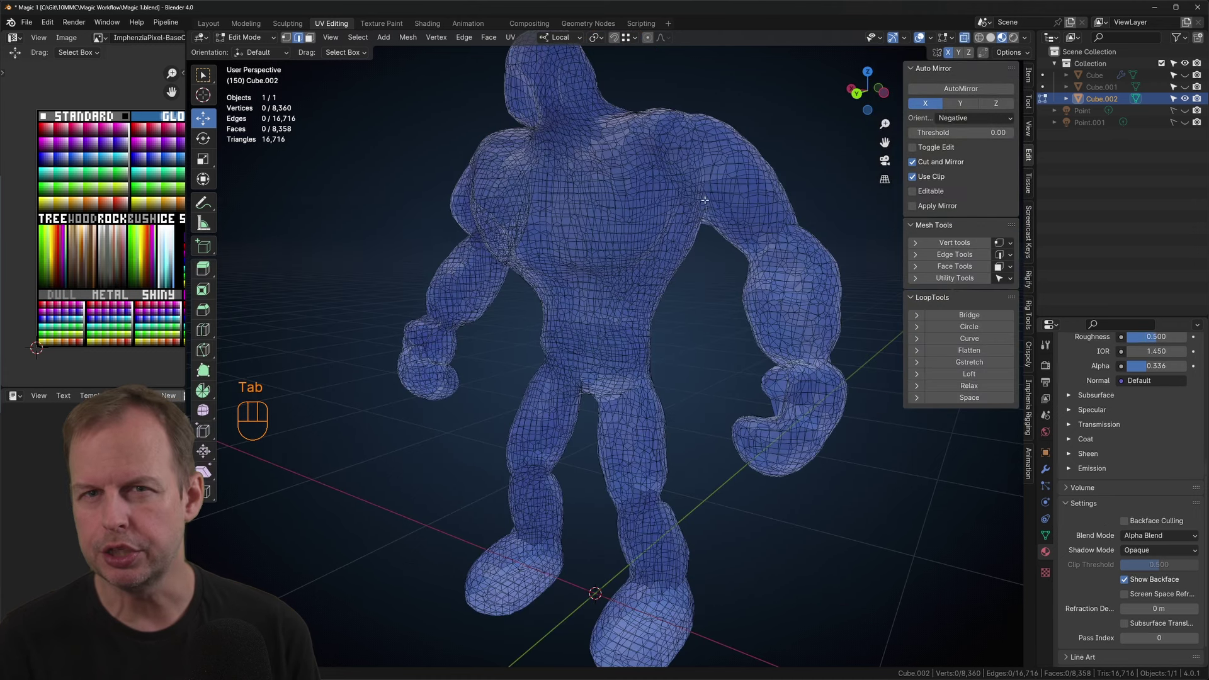
Step: Add a new cube, scale it down and raise it to sit at the blue body's pelvis
key(Tab)
key(shift+a)
click(678, 354)
key(Tab)
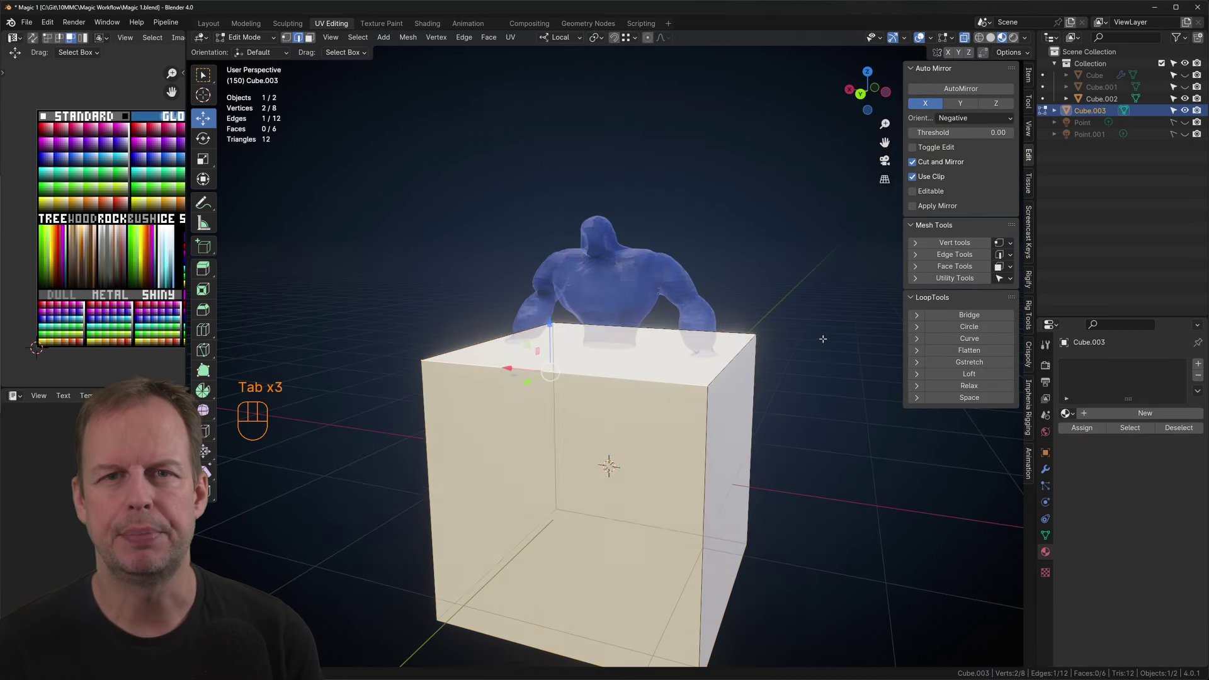
key(a)
key(s)
click(651, 440)
drag(609, 417, 609, 307)
scroll(737, 299, up, 4)
Step: Mirror the cube across X with AutoMirror, give it a new material and add a level 1 Subdivision modifier
click(960, 89)
click(1139, 413)
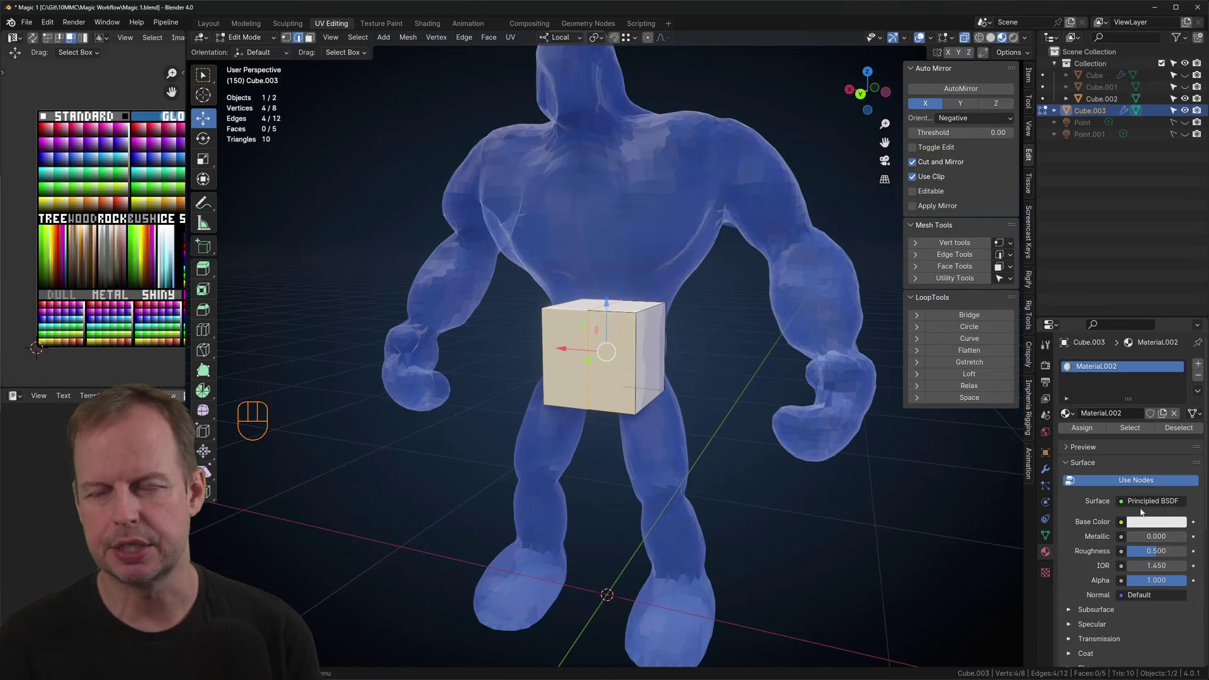
click(1045, 470)
key(Tab)
key(ctrl+1)
middle_drag(632, 365, 678, 357)
Step: Add a Shrinkwrap modifier to the cube with Cube.002 as its target
click(1127, 363)
mouse_move(1099, 366)
click(1025, 460)
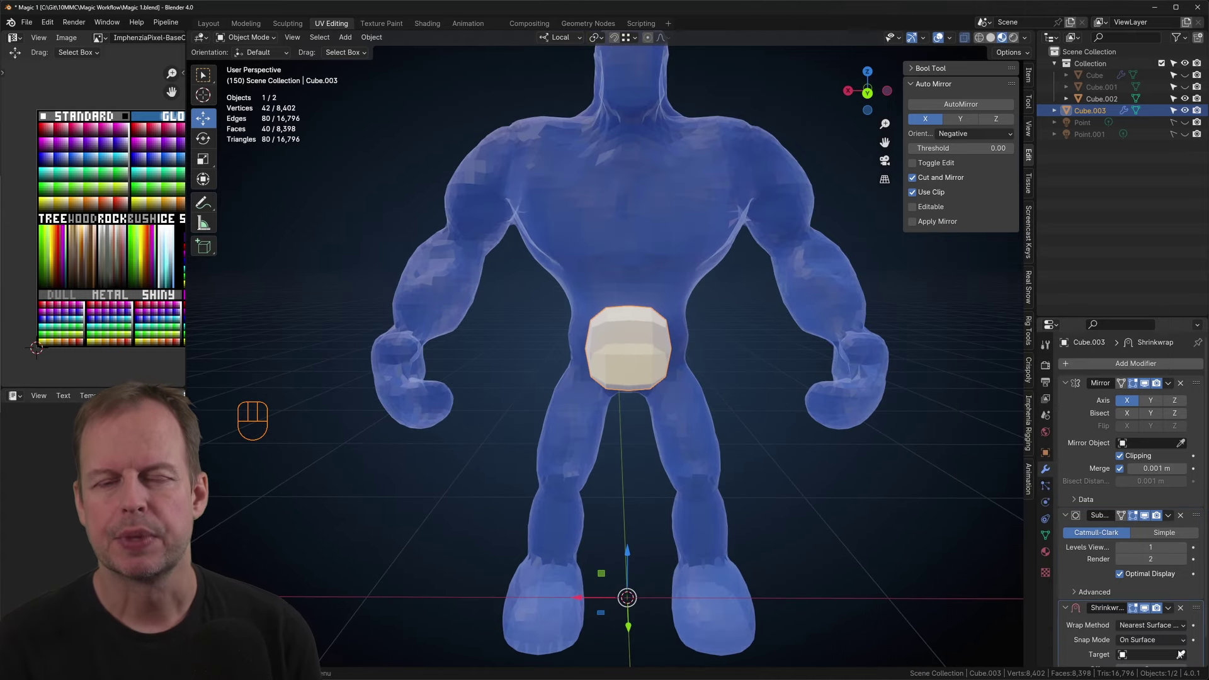
click(1173, 99)
Step: Enter Edit Mode and lower the pelvis block's top face by about 0.064 m
key(Tab)
middle_drag(799, 265, 724, 296)
key(3)
click(642, 318)
drag(637, 280, 636, 267)
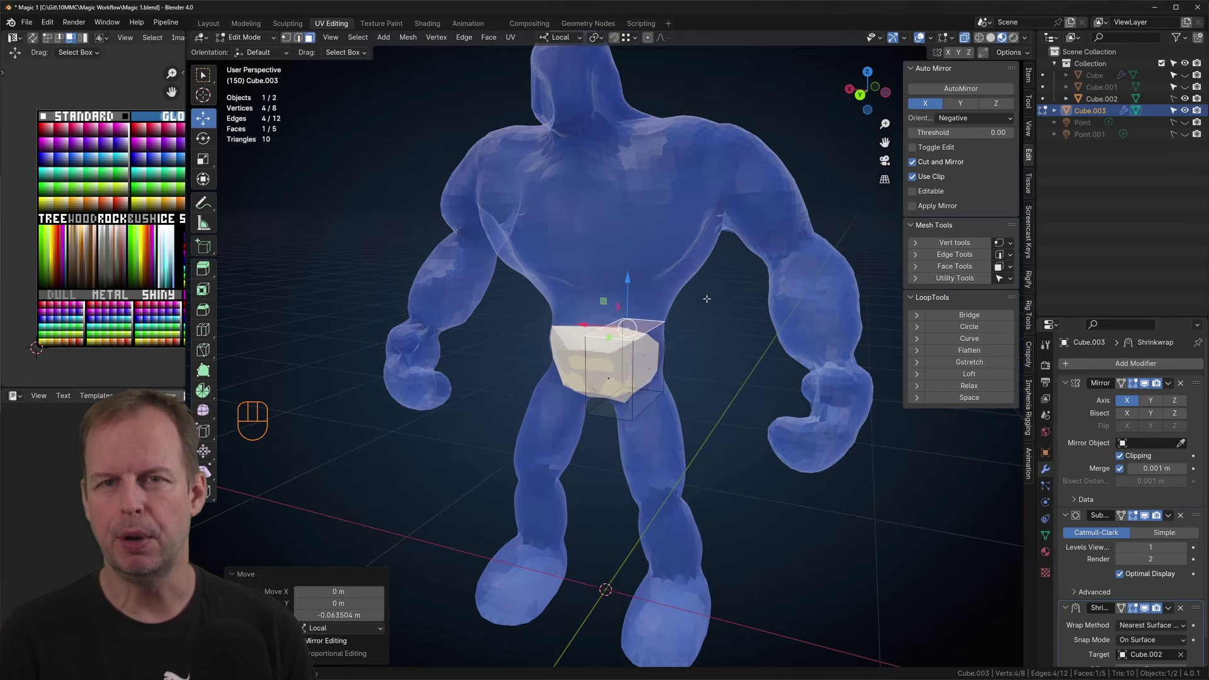
Step: Extrude and widen the pelvis block upward through the waist and chest to form the torso
key(e)
key(s)
middle_drag(830, 292, 847, 290)
drag(606, 300, 697, 308)
middle_drag(743, 333, 784, 275)
key(e)
click(769, 277)
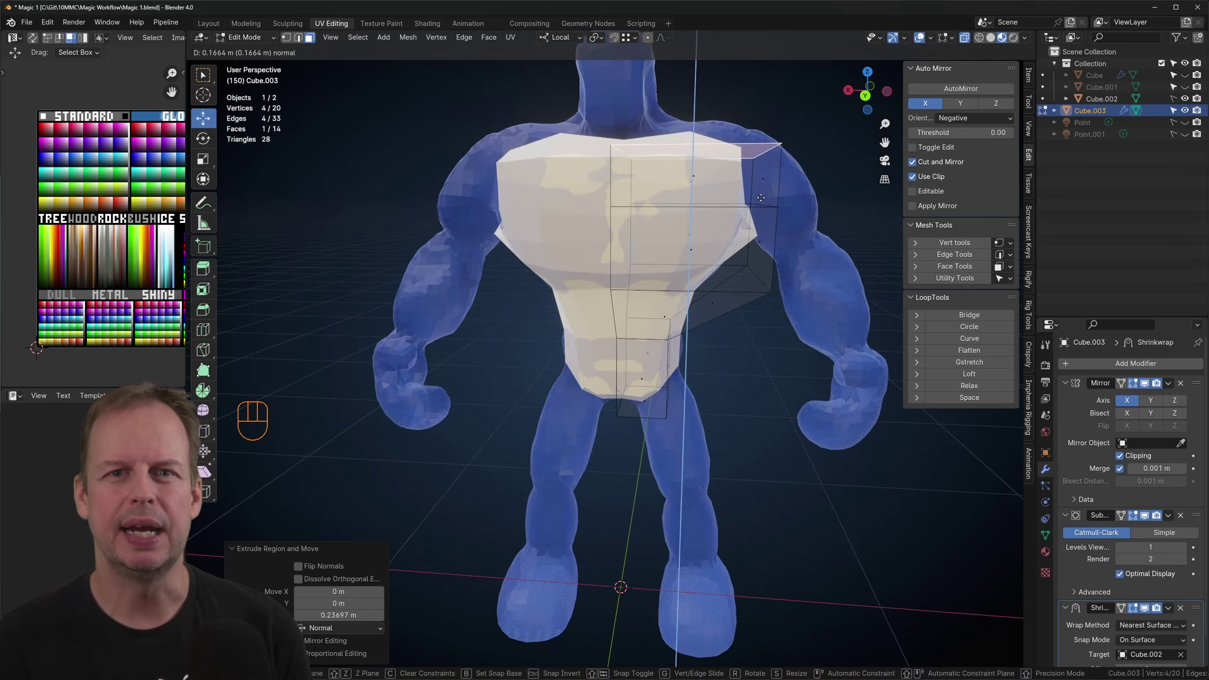
click(767, 173)
Step: Extrude the torso's upper side face outward for the shoulder and shape the mesh around the armpit
middle_drag(767, 173, 668, 151)
key(3)
click(749, 202)
key(2)
key(3)
click(739, 206)
key(e)
click(771, 170)
key(2)
key(3)
click(745, 215)
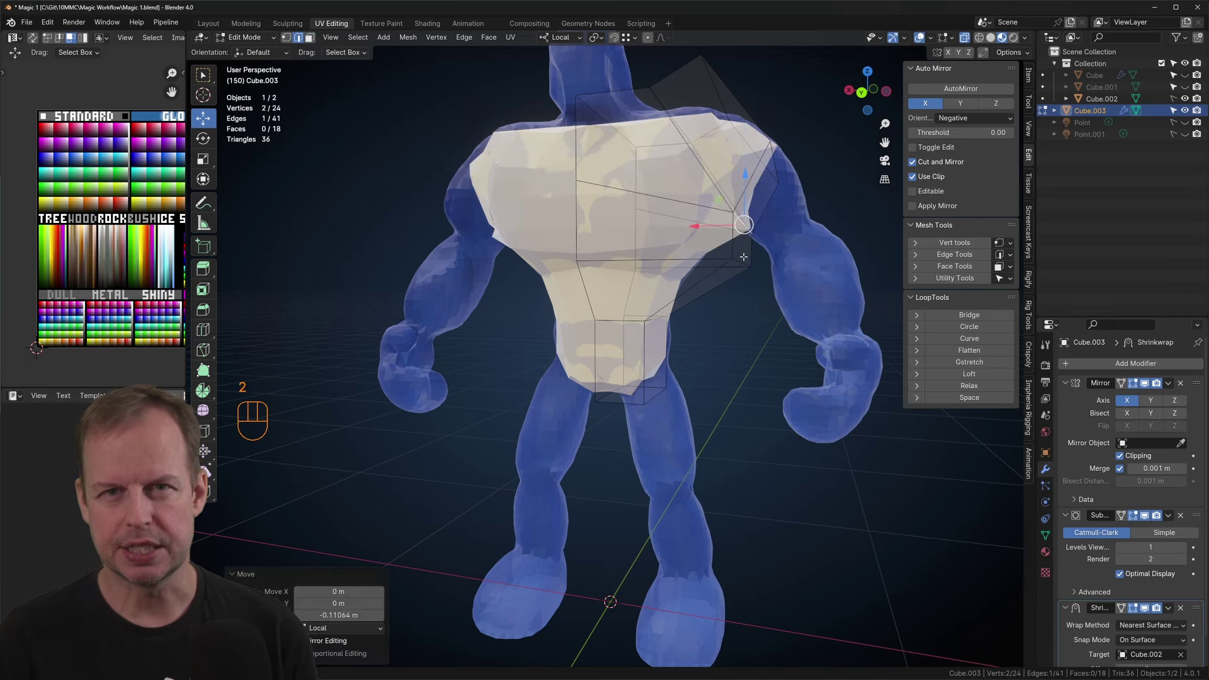
Step: Select the whole mesh, scale it along Y and shift it along Y to match the blue body's depth
middle_drag(732, 226, 698, 245)
key(a)
key(s)
key(y)
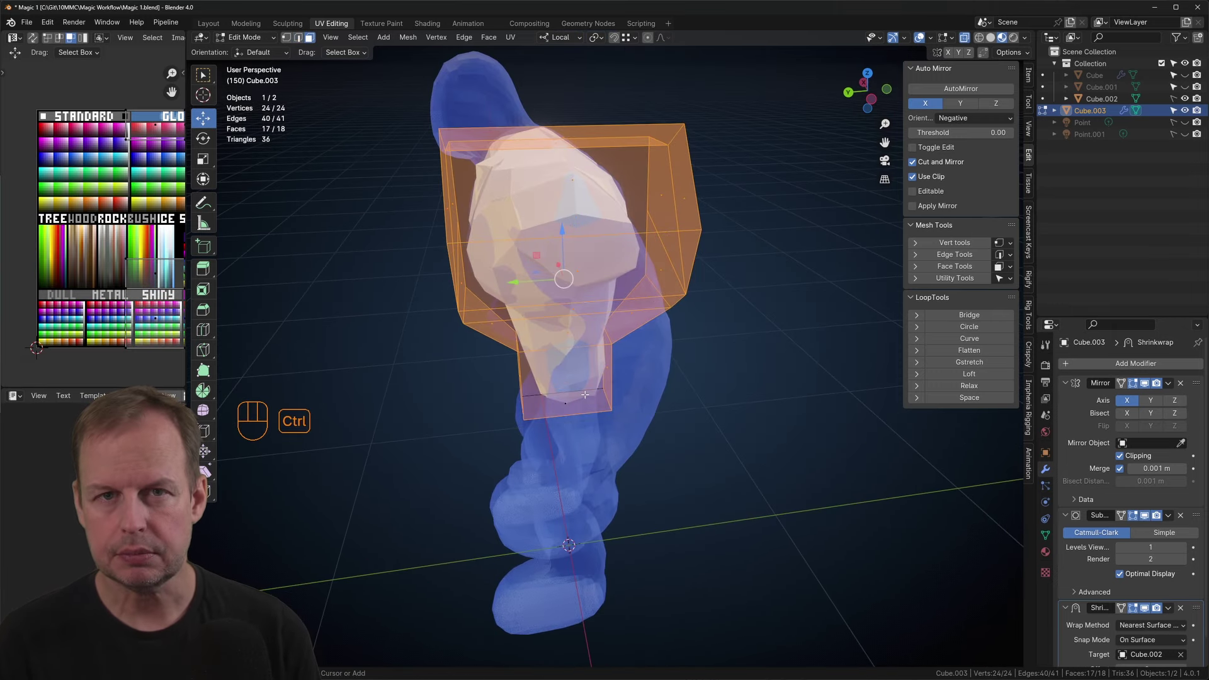
click(757, 325)
key(g)
key(y)
click(697, 302)
middle_drag(697, 302, 812, 295)
Step: Rotate the shoulder's end face about -7.4° and extrude it into the upper arm
key(Tab)
key(Tab)
key(3)
click(743, 209)
middle_drag(743, 209, 819, 236)
key(r)
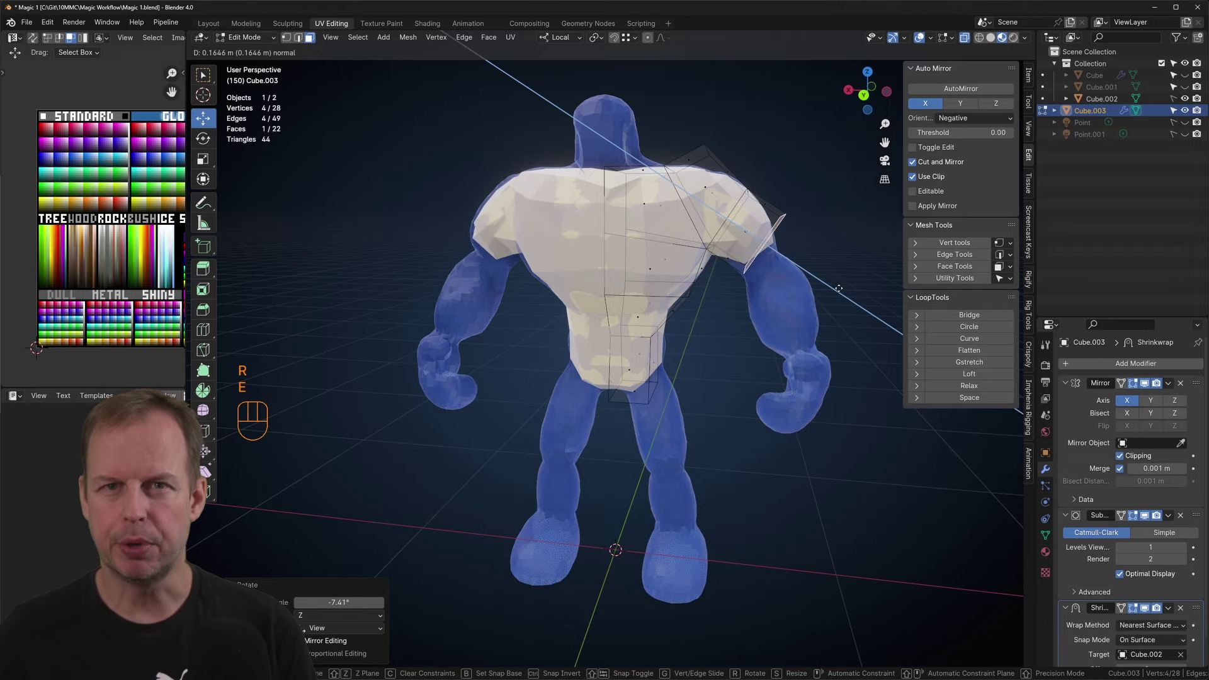
click(840, 290)
Step: Move and rotate the upper arm's end face to follow the blue arm toward the elbow
key(g)
click(840, 308)
key(g)
middle_drag(840, 309, 799, 302)
click(689, 352)
key(g)
key(r)
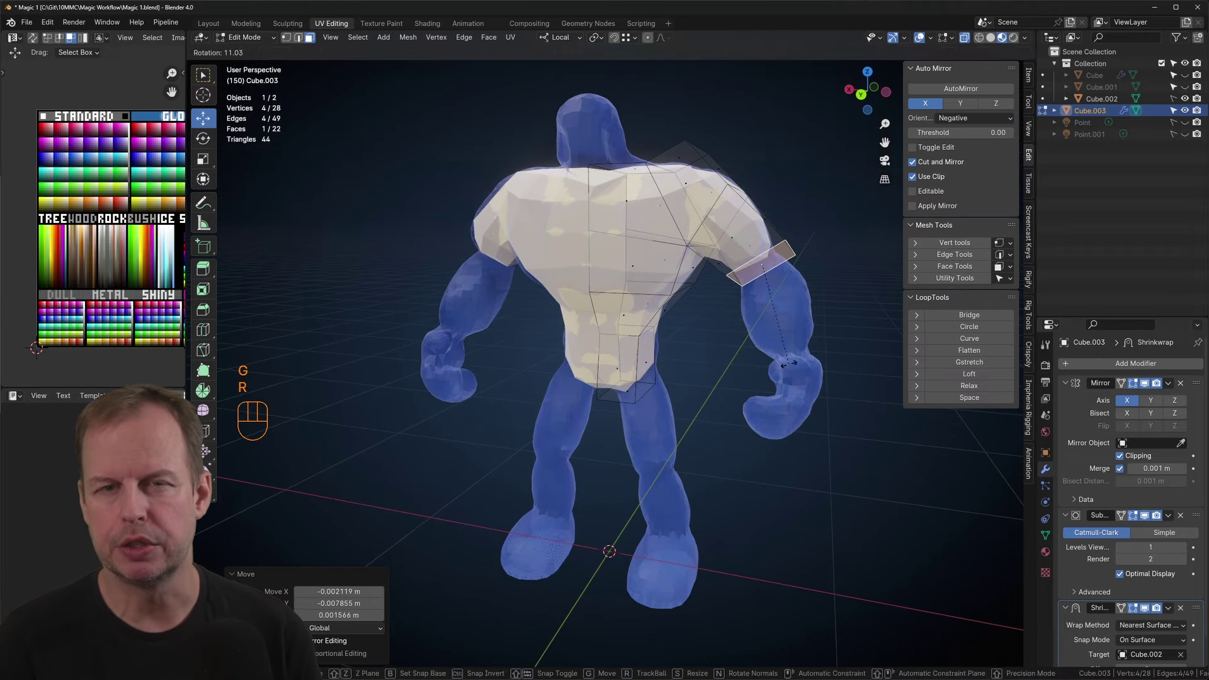
Step: Extrude the forearm from the upper arm and angle its end face along the blue arm
key(e)
key(r)
key(g)
click(822, 362)
key(g)
key(r)
Step: Viewing from the side, rotate the forearm's end face about -10.2° and move it onto the wrist
middle_drag(822, 361, 661, 359)
click(756, 360)
key(r)
click(658, 359)
key(g)
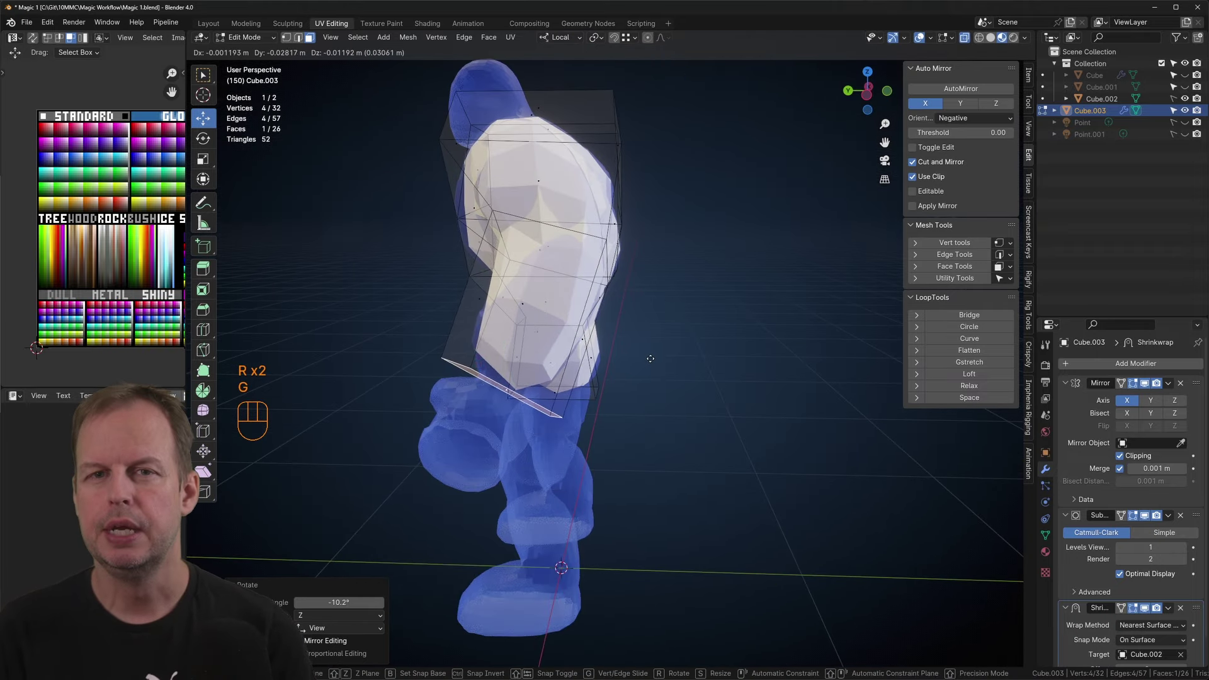
click(585, 399)
Step: Extrude the hand from the wrist in several segments, rotating them to follow the curled fist
middle_drag(585, 399, 847, 391)
key(r)
scroll(846, 392, up, 3)
key(r)
key(e)
click(770, 381)
middle_drag(770, 381, 755, 410)
key(r)
click(726, 460)
key(e)
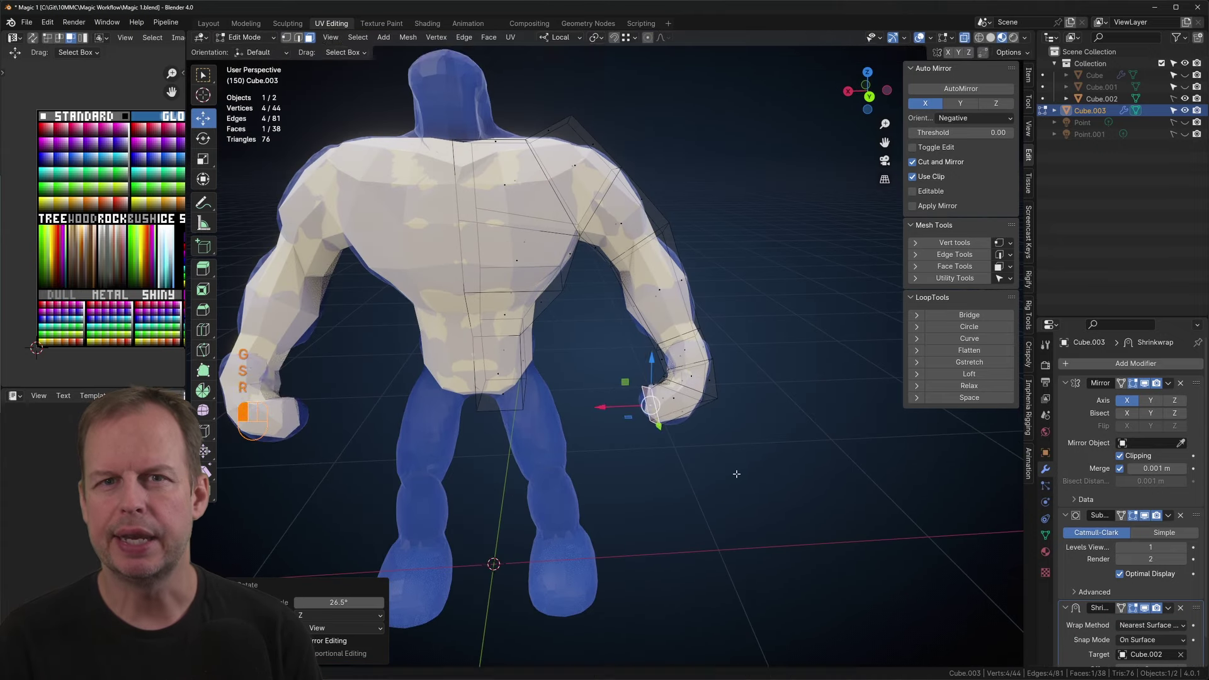
Step: Add a loop cut across the pelvis, then extrude the leg downward from it, rotating and moving the end faces
scroll(737, 474, up, 2)
key(ctrl+r)
click(472, 315)
key(3)
click(460, 325)
middle_drag(459, 326, 566, 337)
key(r)
click(573, 343)
key(g)
click(634, 469)
middle_drag(634, 469, 533, 427)
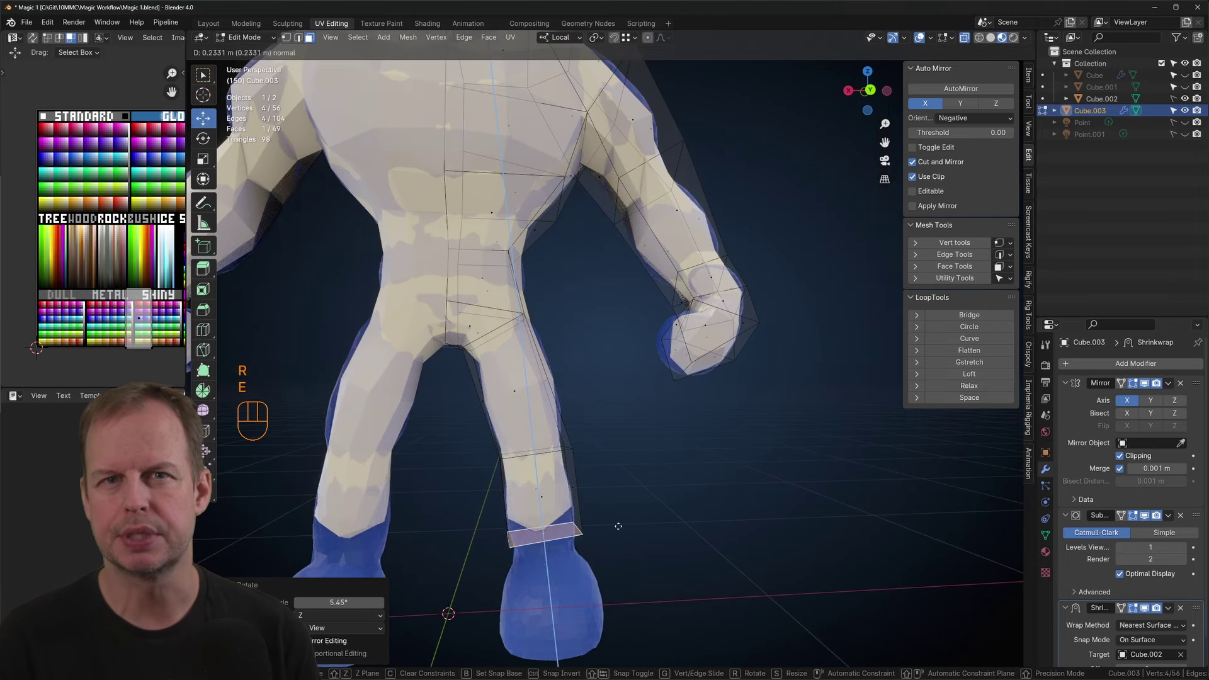
Step: Move the lower leg's end face onto the blue body's ankle in the left view
middle_drag(567, 377, 608, 464)
key(ctrl+KP_3)
key(g)
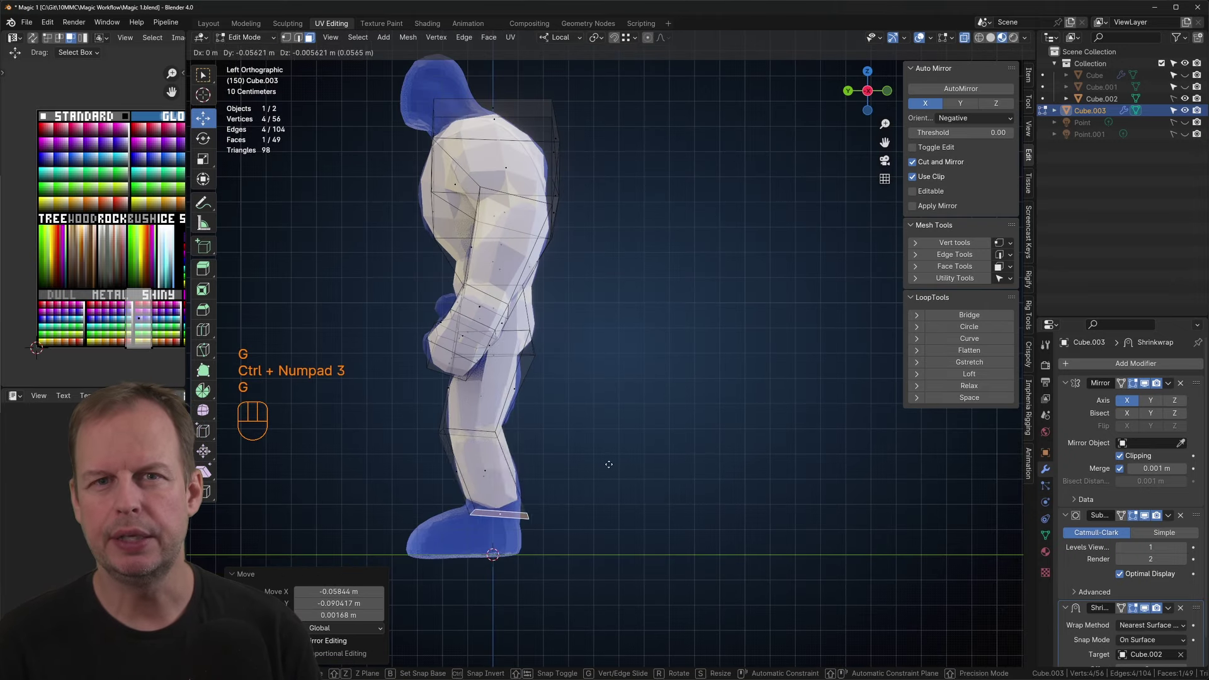
middle_drag(687, 440, 497, 513)
Step: Select the foot geometry and scale it along local X to fit the blue foot
key(g)
key(x)
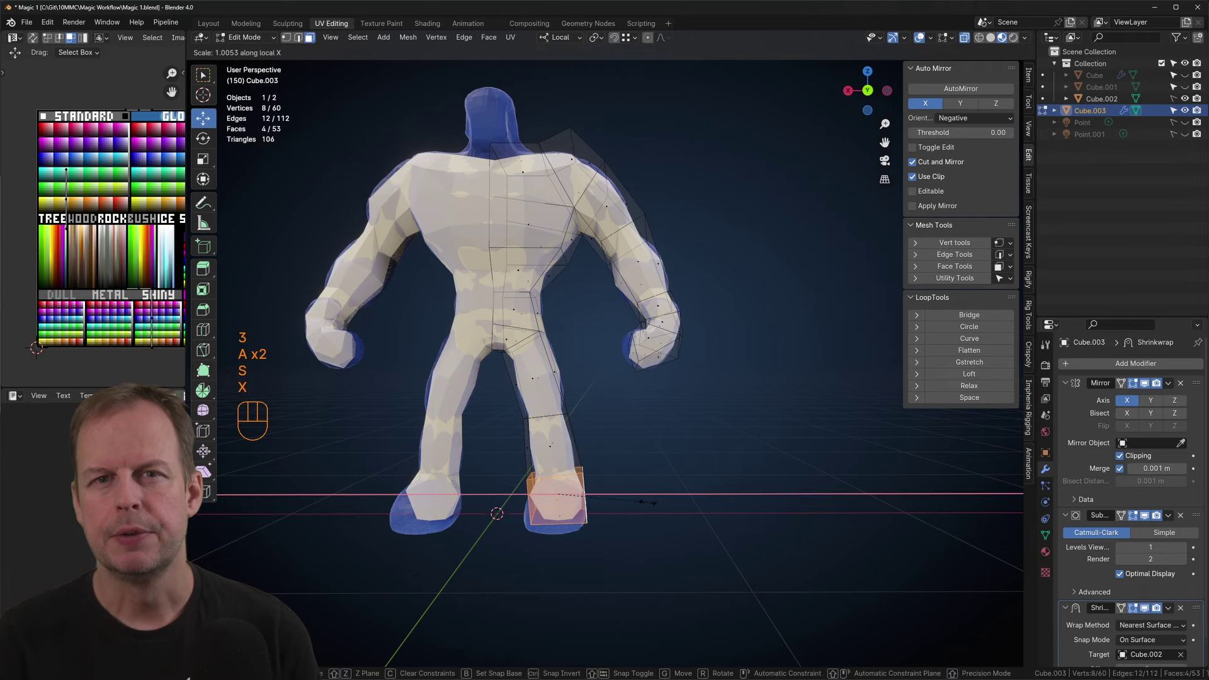
click(655, 502)
click(504, 488)
Step: Shape the top of the torso in side view and move its neck face to the base of the blue neck
middle_drag(655, 502, 610, 227)
click(478, 507)
key(2)
key(KP_3)
key(ctrl+KP_3)
click(612, 168)
scroll(603, 235, up, 2)
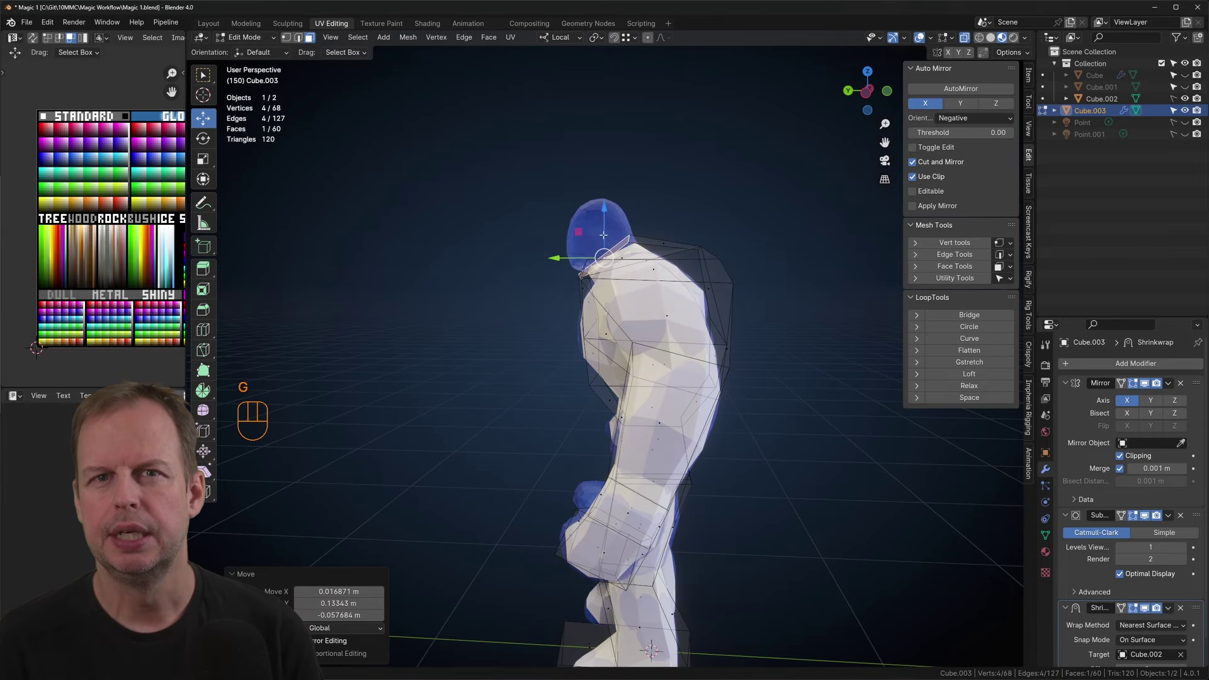
Step: Extrude the neck face up into the head and align it with the blue head from the side
key(e)
click(648, 227)
key(ctrl+KP_3)
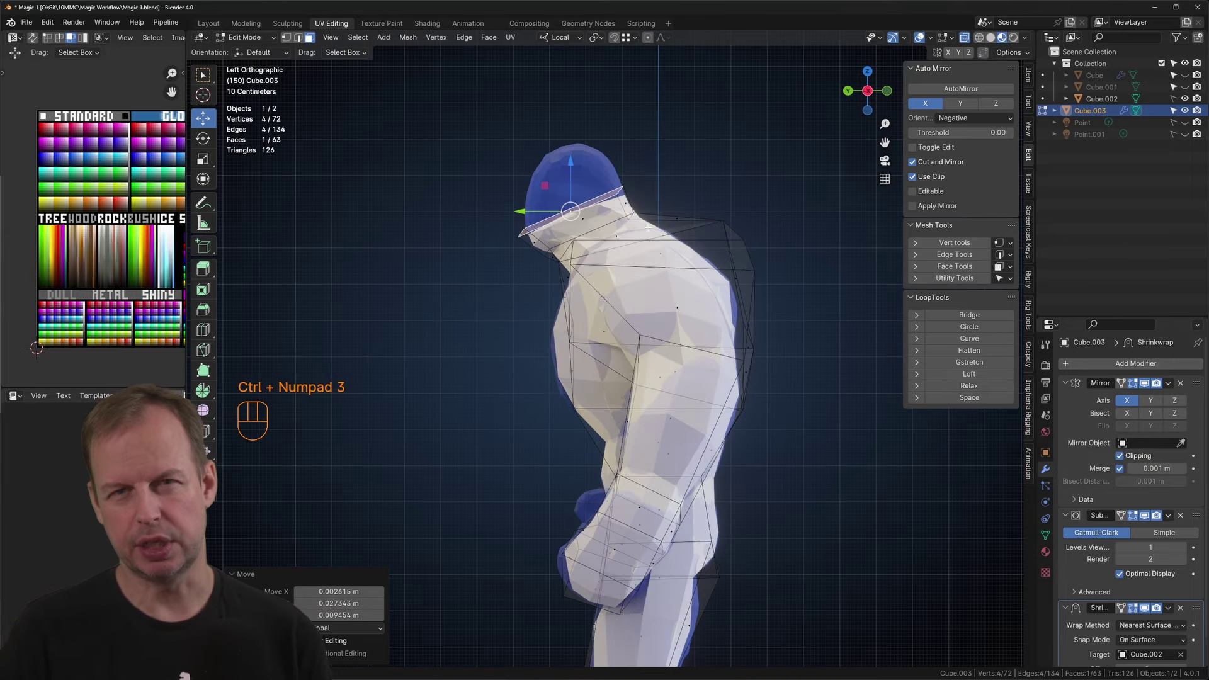
click(694, 201)
key(KP_1)
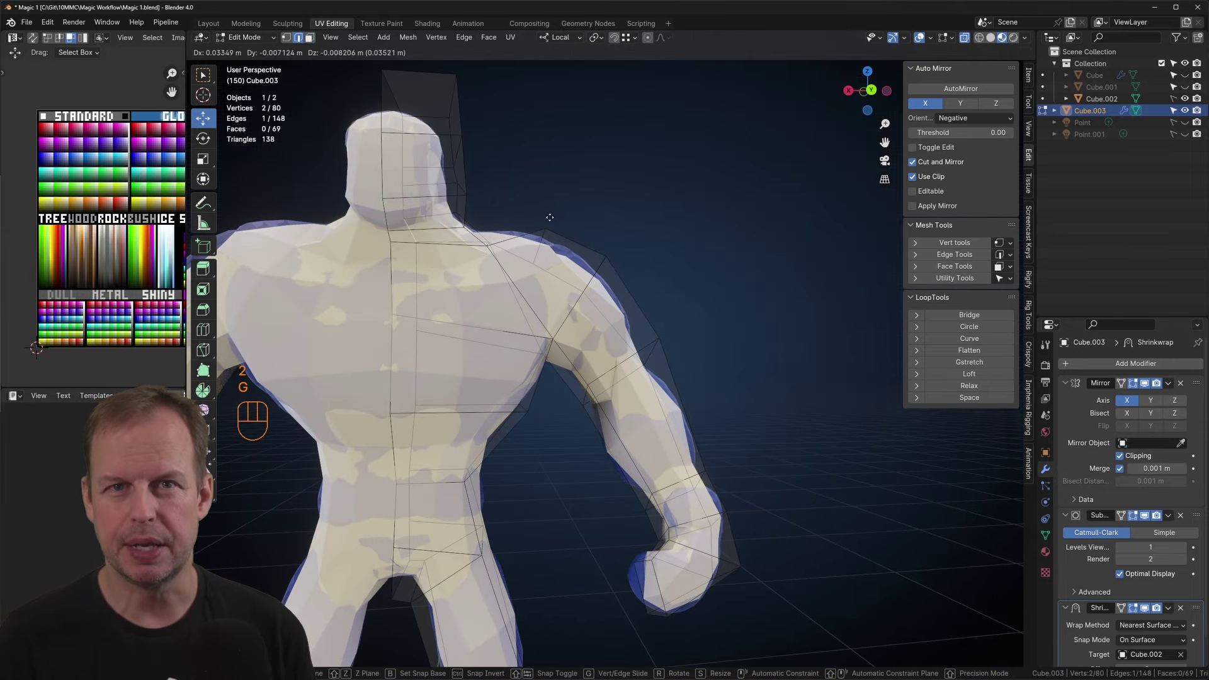
Step: Move the edges around the neck and shoulder to follow the blue body, then return to Object Mode
click(435, 222)
key(g)
key(g)
middle_drag(441, 251, 624, 280)
key(g)
click(489, 245)
scroll(489, 245, down, 2)
key(Tab)
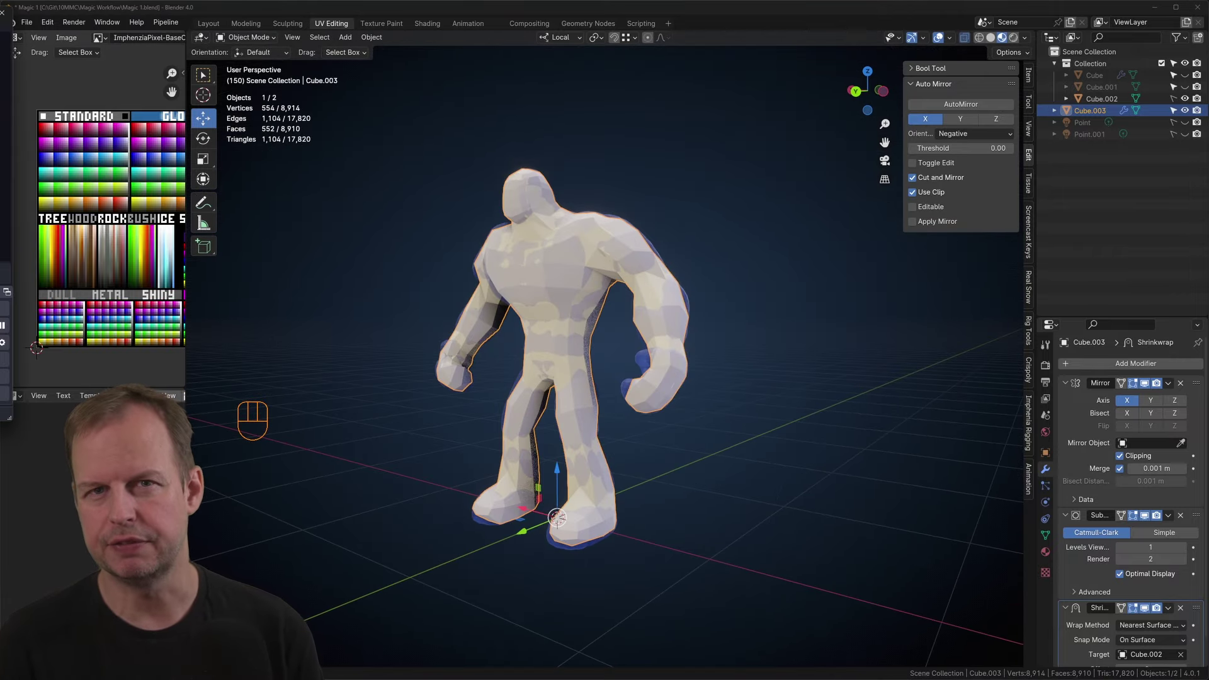
Step: Re-enter Edit Mode and extrude a thumb from the hand's inner face
middle_drag(629, 280, 554, 277)
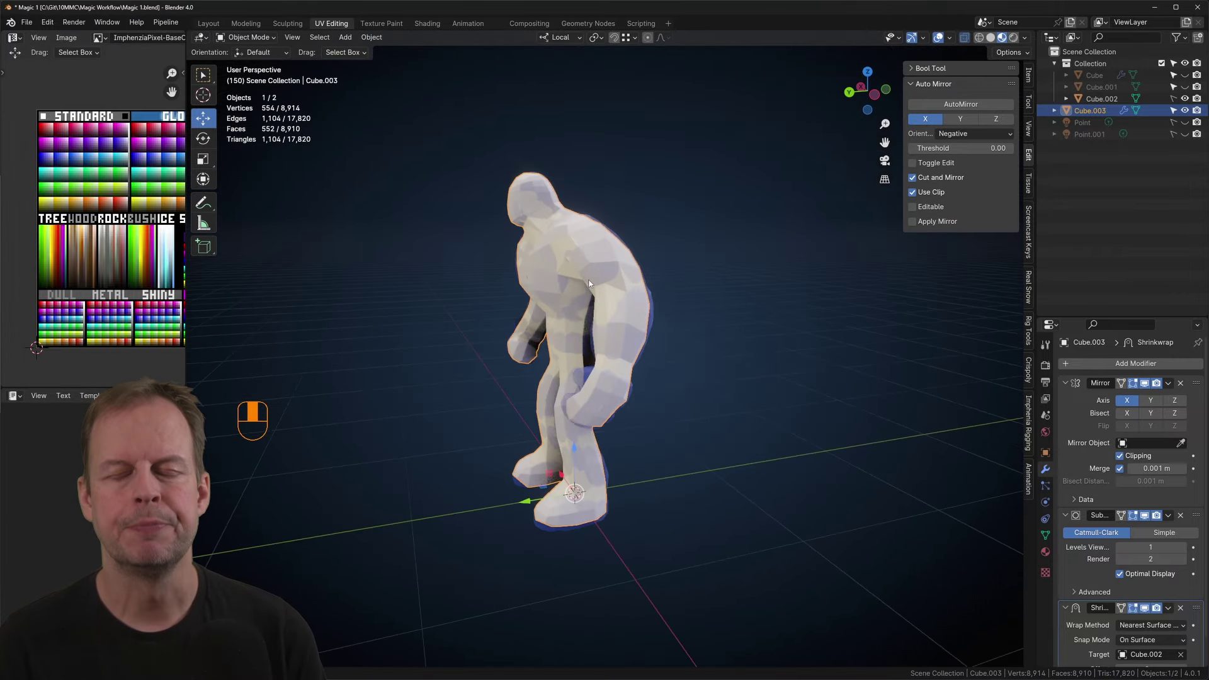
scroll(598, 280, up, 3)
key(Tab)
key(3)
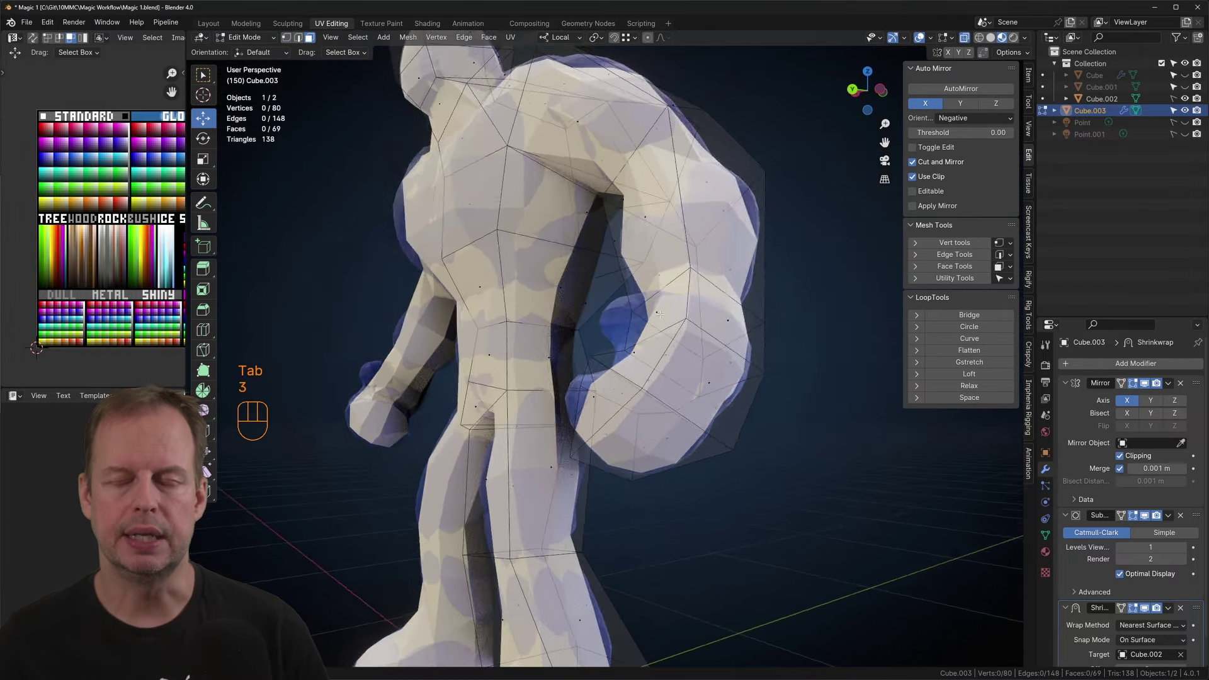
click(632, 324)
key(e)
click(648, 302)
Step: Reposition the thumb geometry to match the blue hand and return to Object Mode
middle_drag(668, 302, 648, 252)
key(g)
key(g)
key(g)
click(740, 288)
scroll(695, 320, down, 2)
key(Tab)
Step: Hide the other objects, duplicate the low-poly body in place with the original hidden, and save the file
key(shift+h)
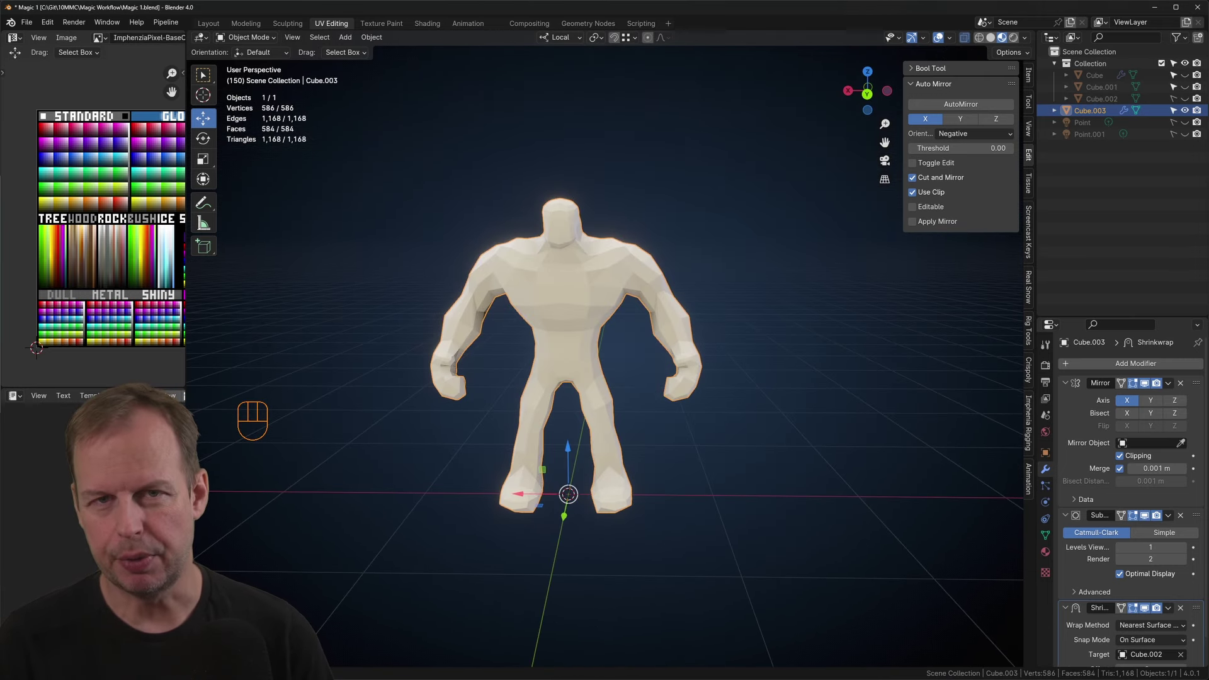
scroll(648, 252, up, 4)
scroll(567, 352, down, 5)
key(shift+d)
key(Escape)
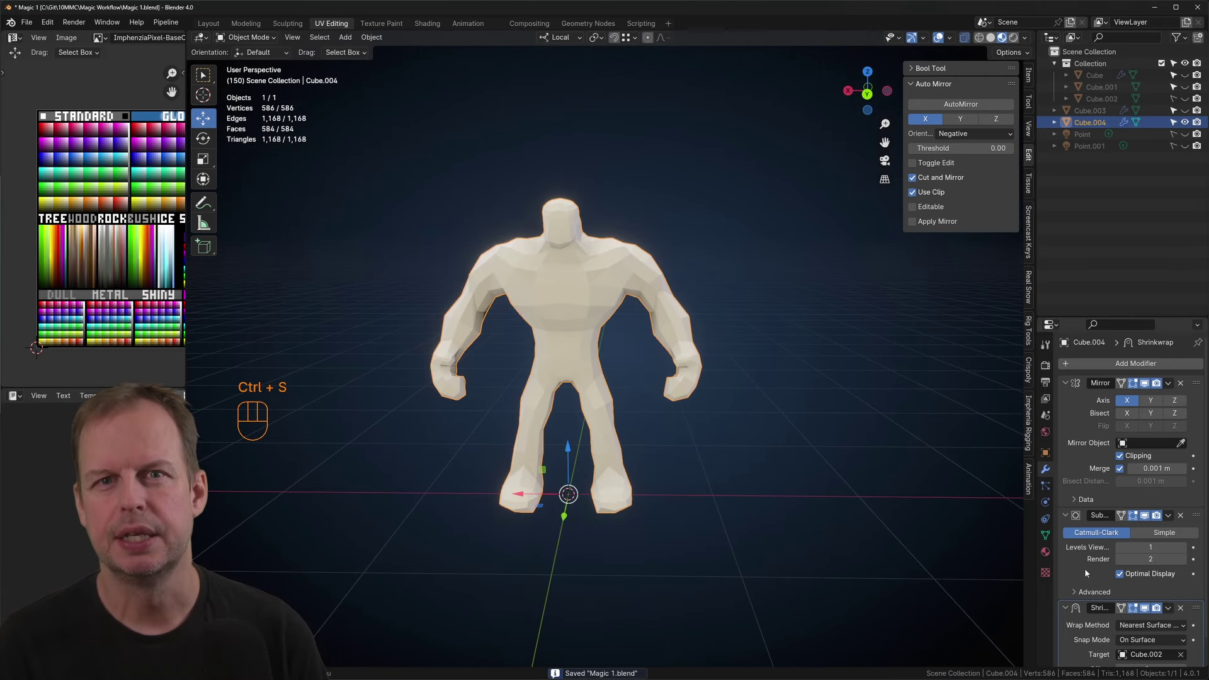
Step: Try to apply the modifiers on the duplicated low-poly body
key(ctrl+1)
key(ctrl+1)
Step: Enter Edit Mode and move vertices along the torso's centre line to adjust the low-poly shape
key(Tab)
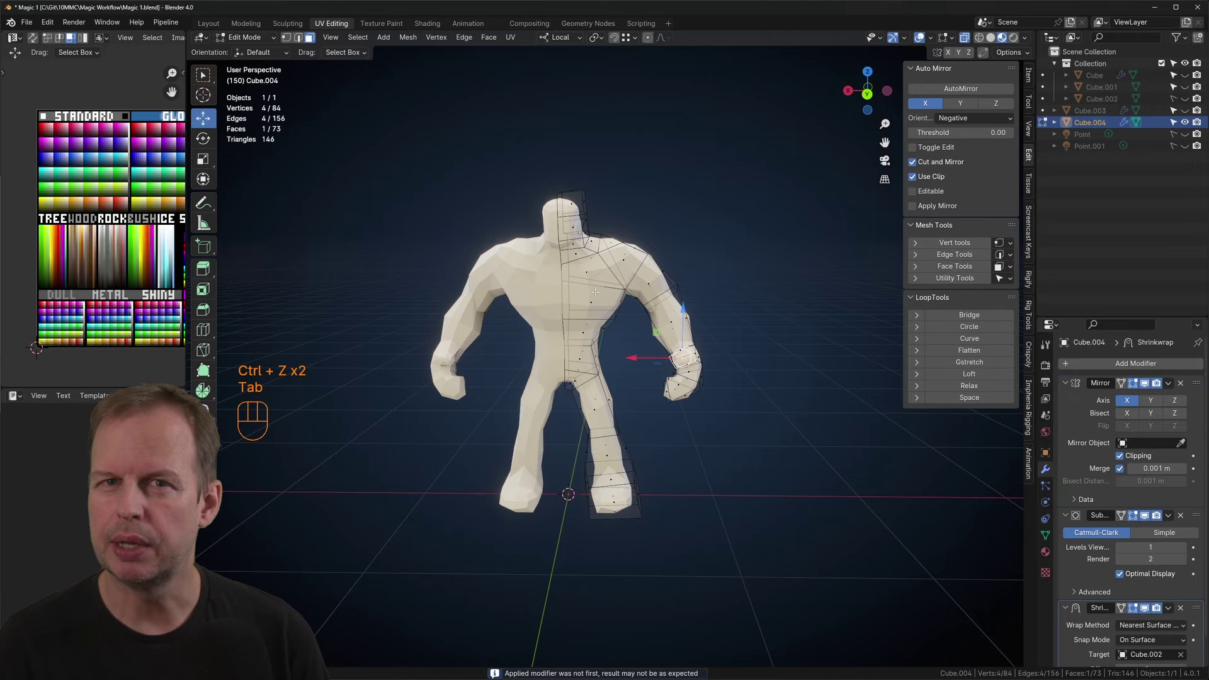
scroll(688, 287, up, 3)
scroll(689, 287, down, 5)
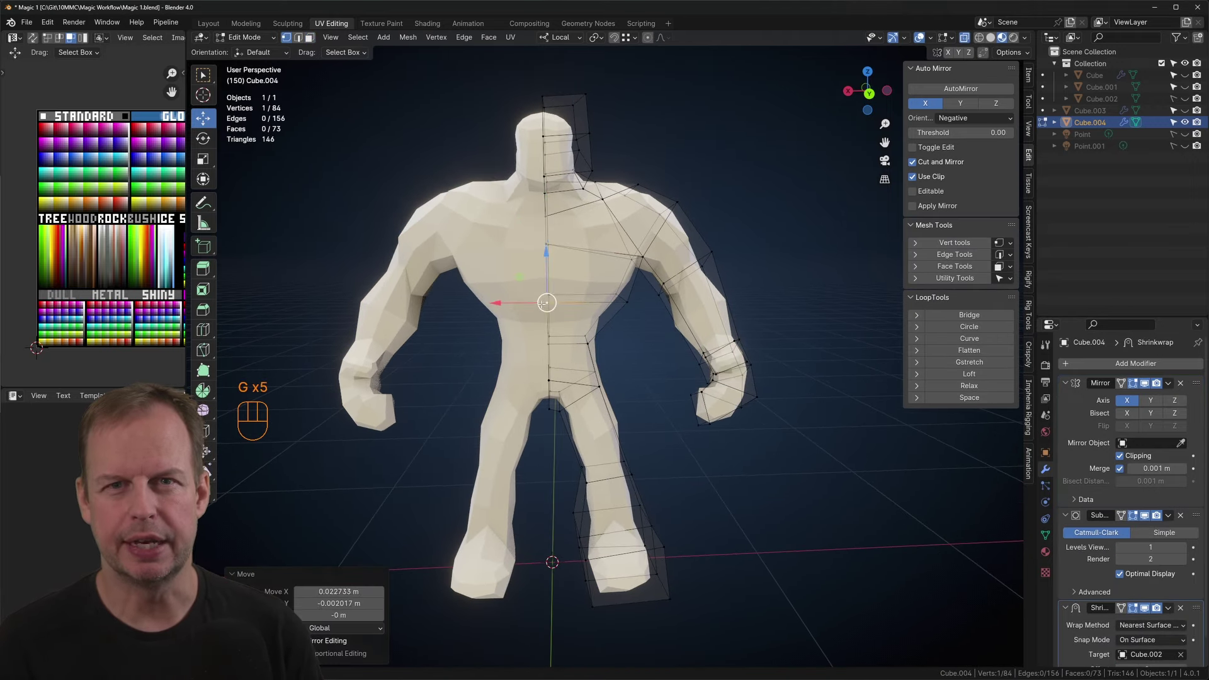
Step: Apply the Subdivision and Shrinkwrap modifiers, keeping only Mirror, and reopen the mesh in Edit Mode
key(Tab)
key(ctrl+a)
key(ctrl+a)
key(Tab)
Step: Select all vertices along the body's centre line from the back view and close the gap at the mirror seam
scroll(566, 240, up, 5)
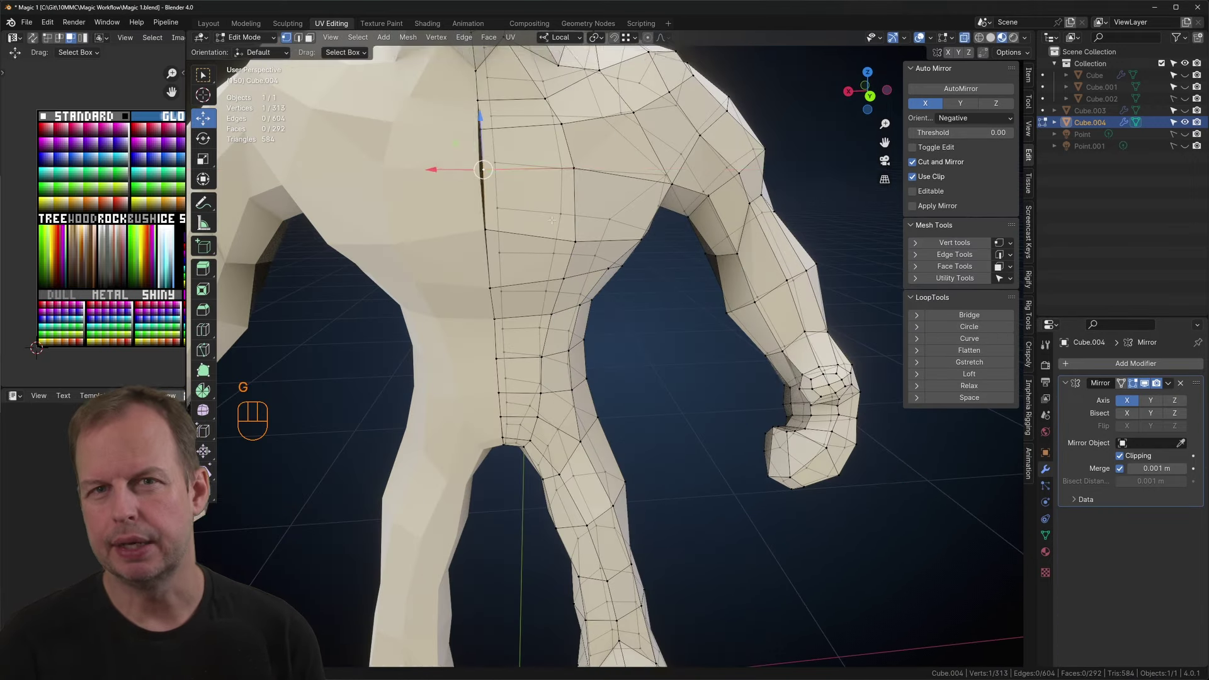
key(ctrl+KP_3)
key(ctrl+KP_1)
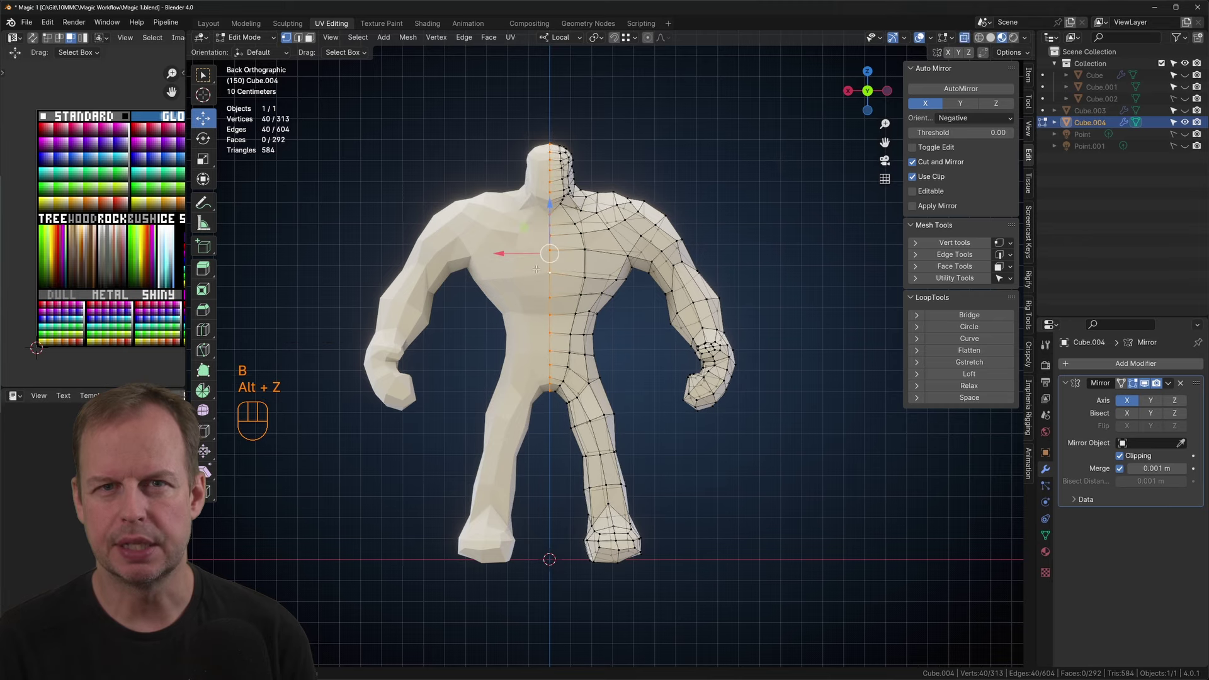
key(Tab)
middle_drag(511, 274, 587, 283)
scroll(605, 315, down, 5)
Step: Switch the body to Sculpt Mode and turn on the wireframe overlay
key(ctrl+Tab)
click(621, 414)
key(Tab)
middle_drag(621, 378, 630, 315)
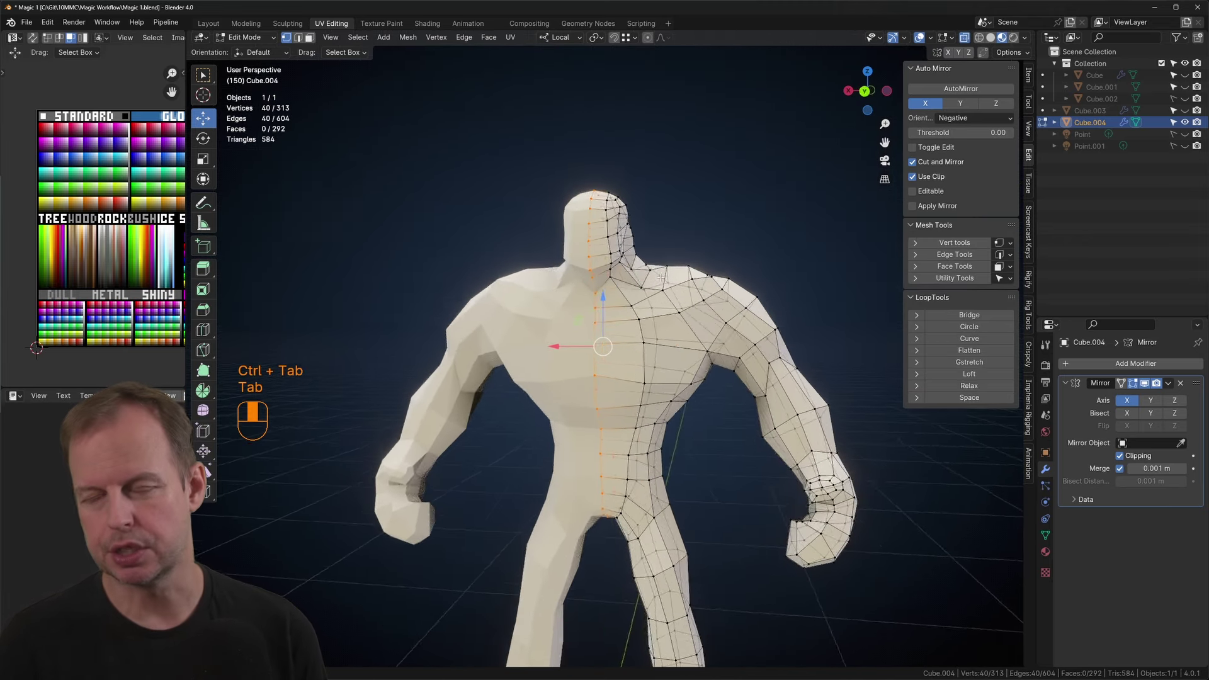
key(Tab)
middle_drag(602, 240, 666, 222)
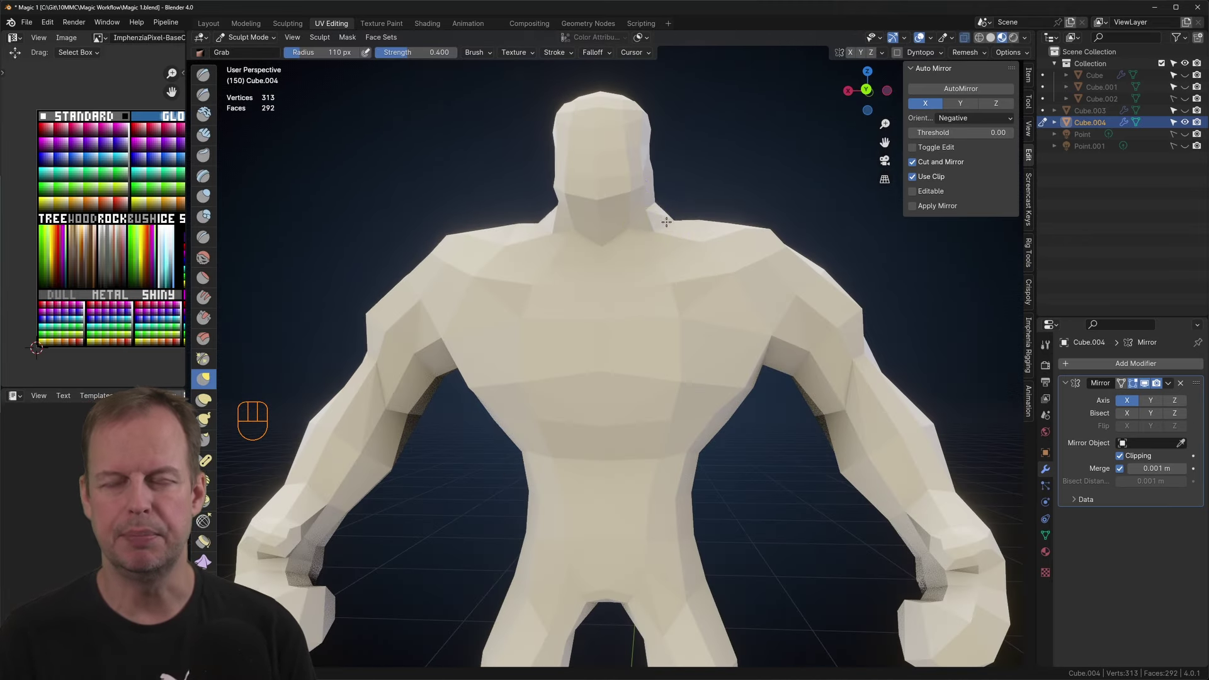
click(930, 38)
click(859, 264)
scroll(640, 410, down, 4)
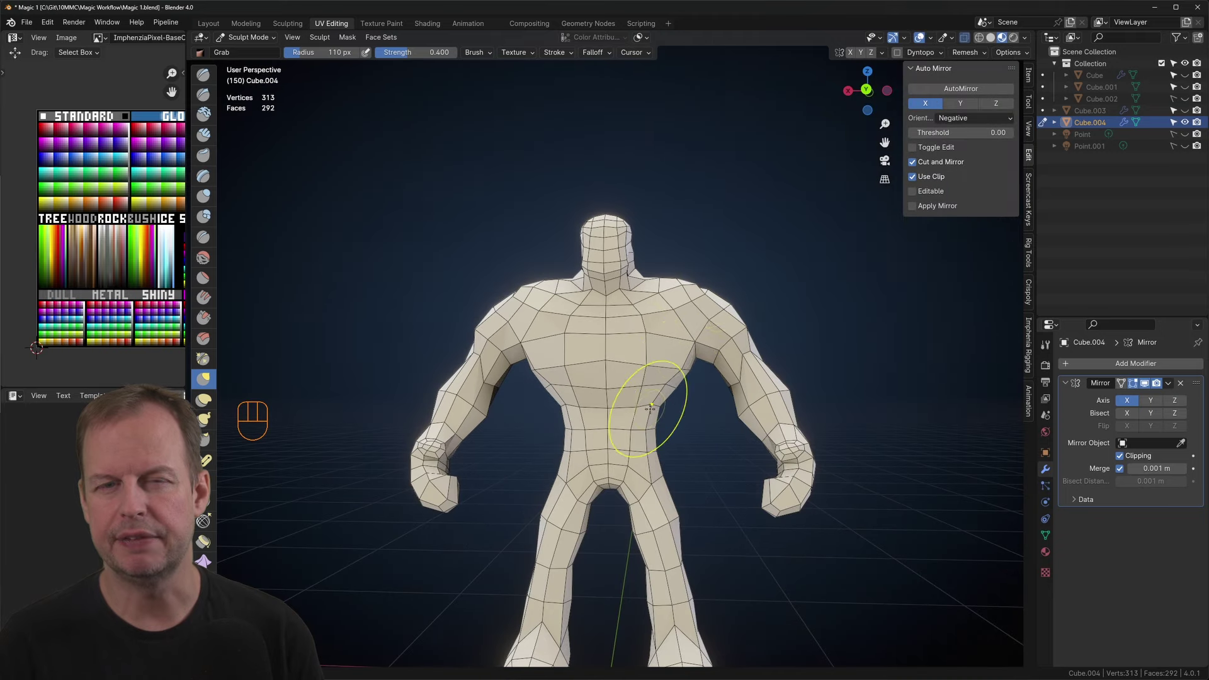
Step: Examine the wireframed body's topology in Sculpt Mode from the front, below and behind
middle_drag(750, 345, 743, 284)
scroll(617, 280, up, 2)
key(ctrl+z)
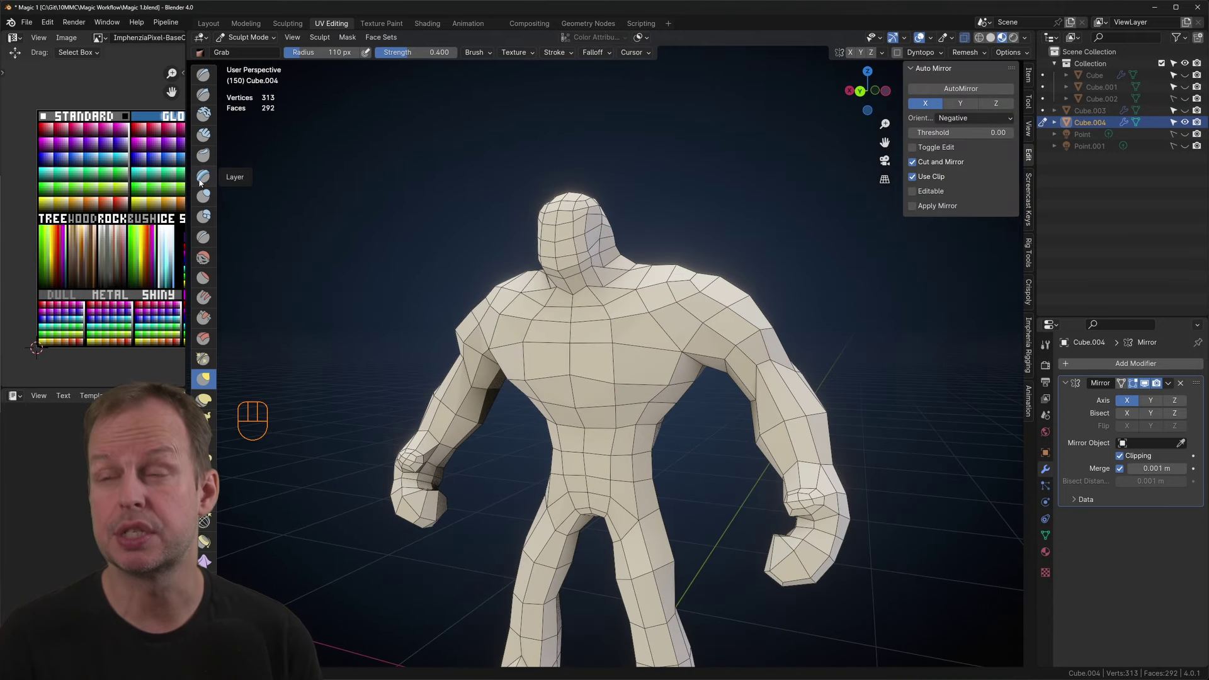
mouse_move(610, 293)
middle_down()
mouse_move(661, 280)
mouse_move(570, 249)
mouse_move(561, 301)
mouse_move(711, 330)
mouse_move(642, 340)
middle_up()
key(g)
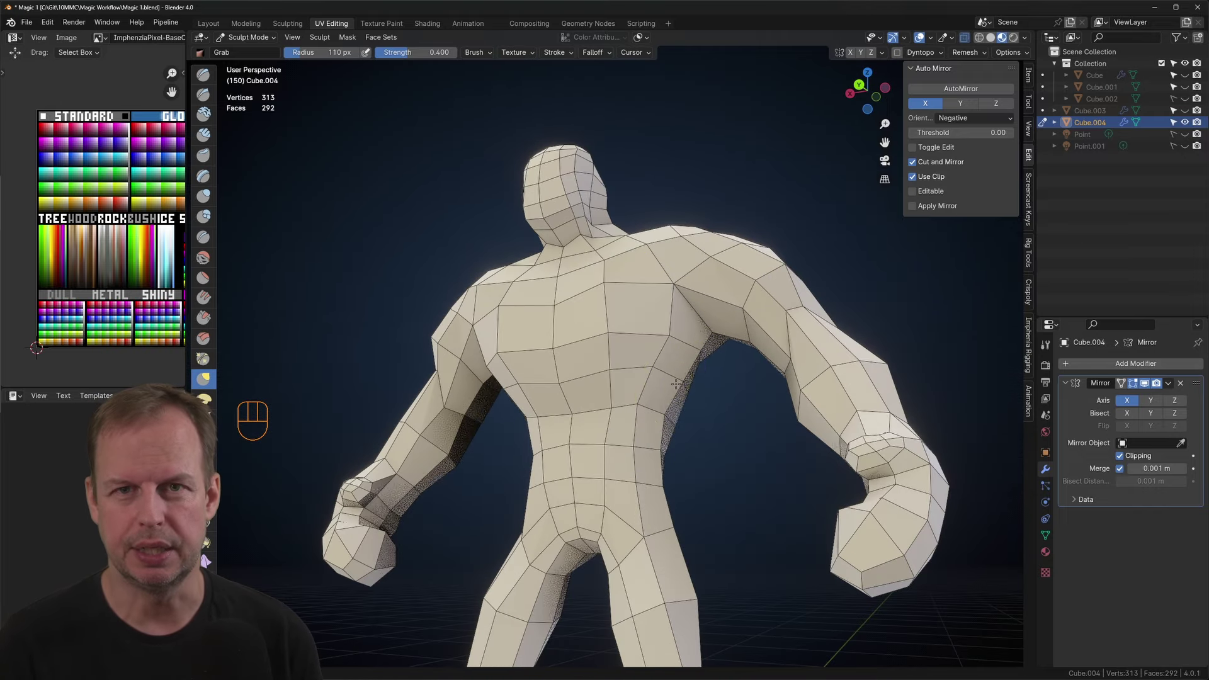
shift+middle_drag(613, 465, 621, 310)
scroll(648, 254, down, 3)
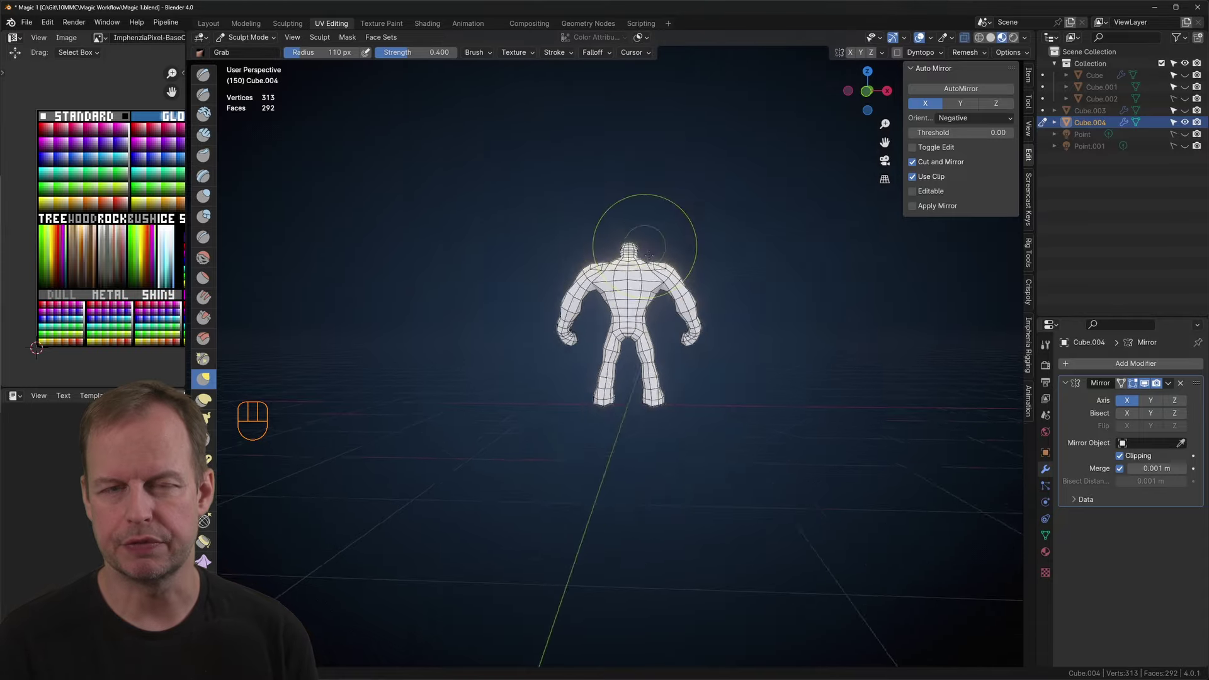
scroll(728, 367, up, 2)
middle_drag(711, 264, 510, 251)
key(ctrl+r)
key(ctrl+z)
scroll(622, 277, up, 3)
shift+middle_drag(513, 258, 661, 378)
middle_drag(604, 428, 730, 419)
scroll(730, 419, down, 1)
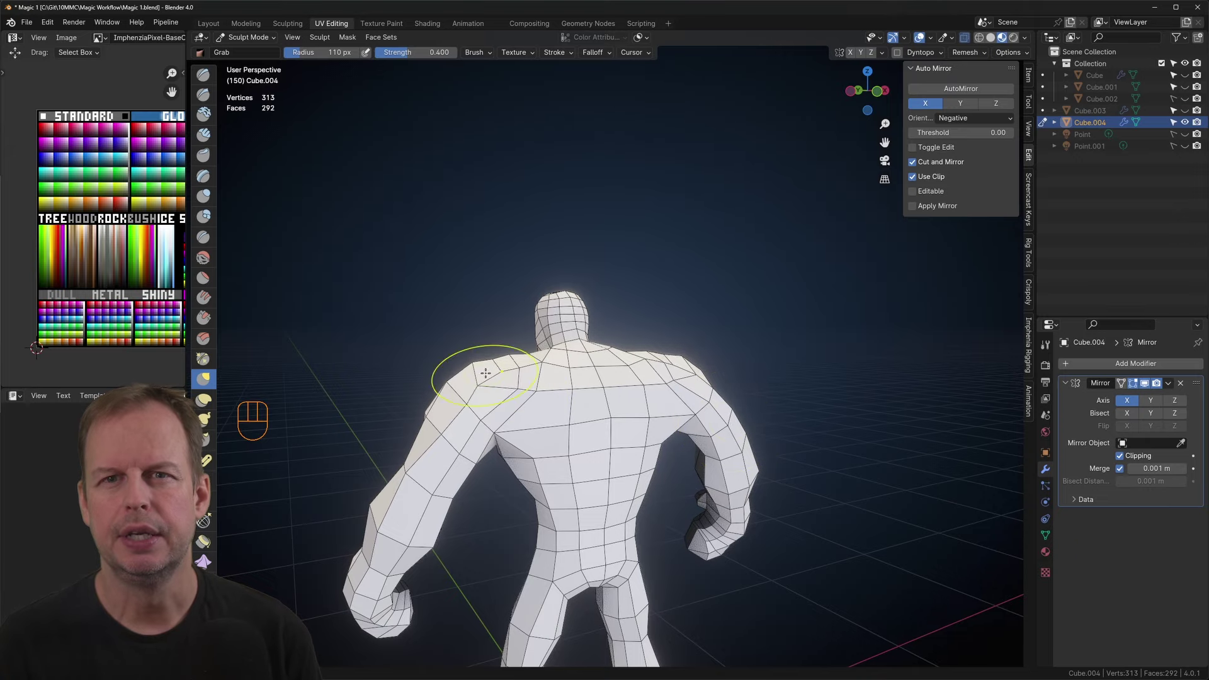
Step: Try a denser body by applying level 1 Subdivision and Shrinkwrap to Cube.002, keeping Mirror, and compare it from the back
key(Tab)
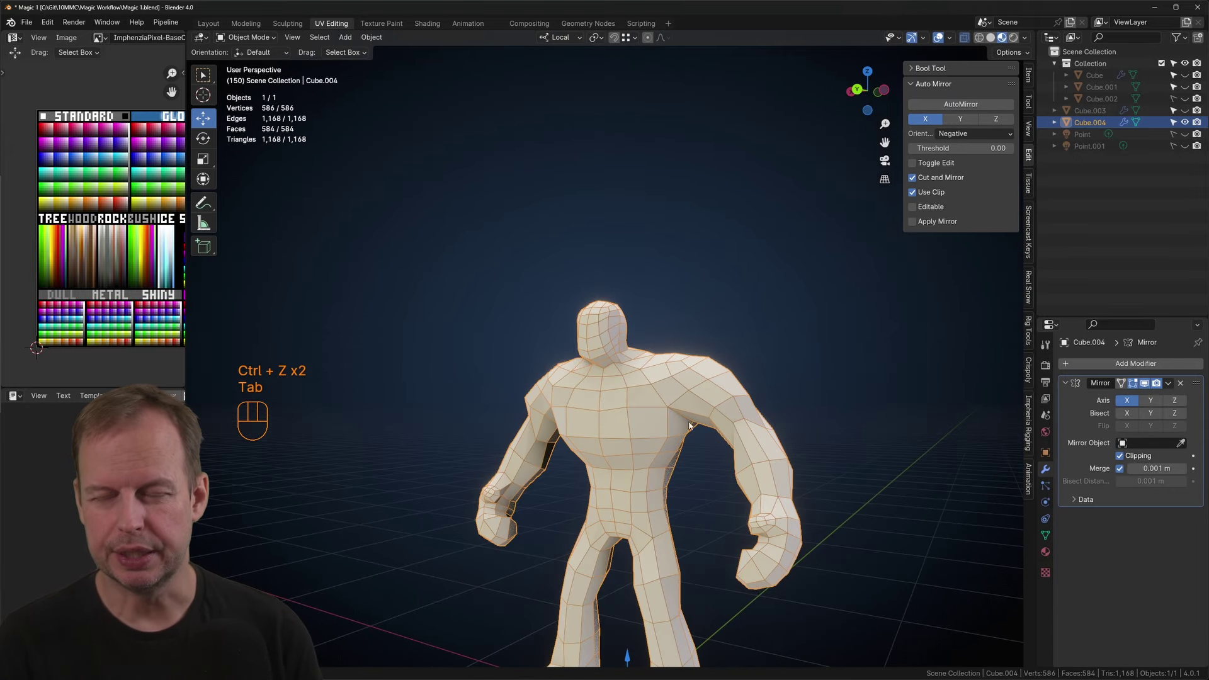
key(Tab)
key(ctrl+1)
shift+middle_drag(708, 420, 690, 325)
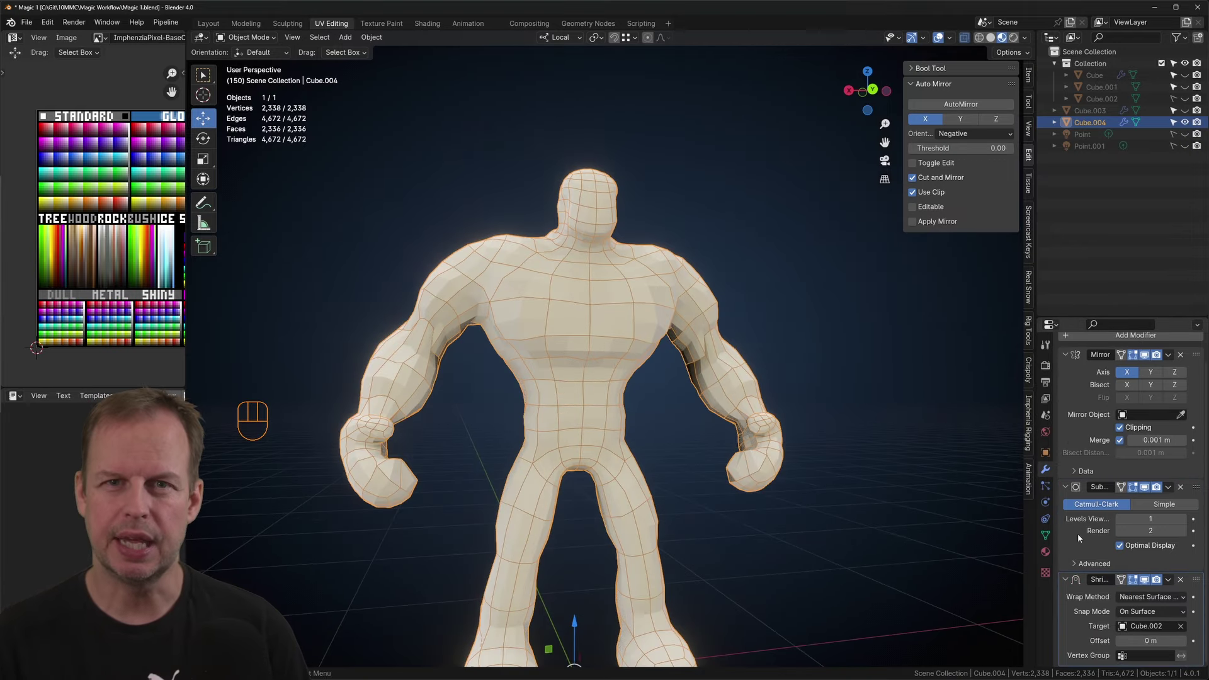
key(ctrl+a)
key(ctrl+a)
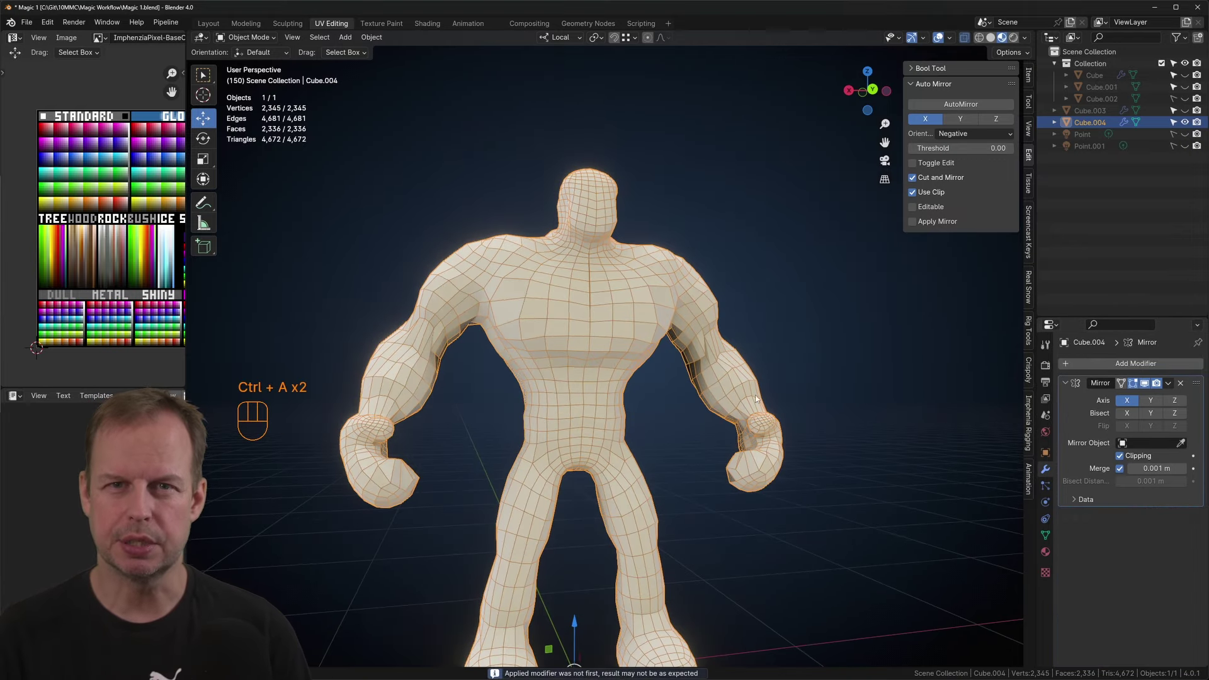
key(Tab)
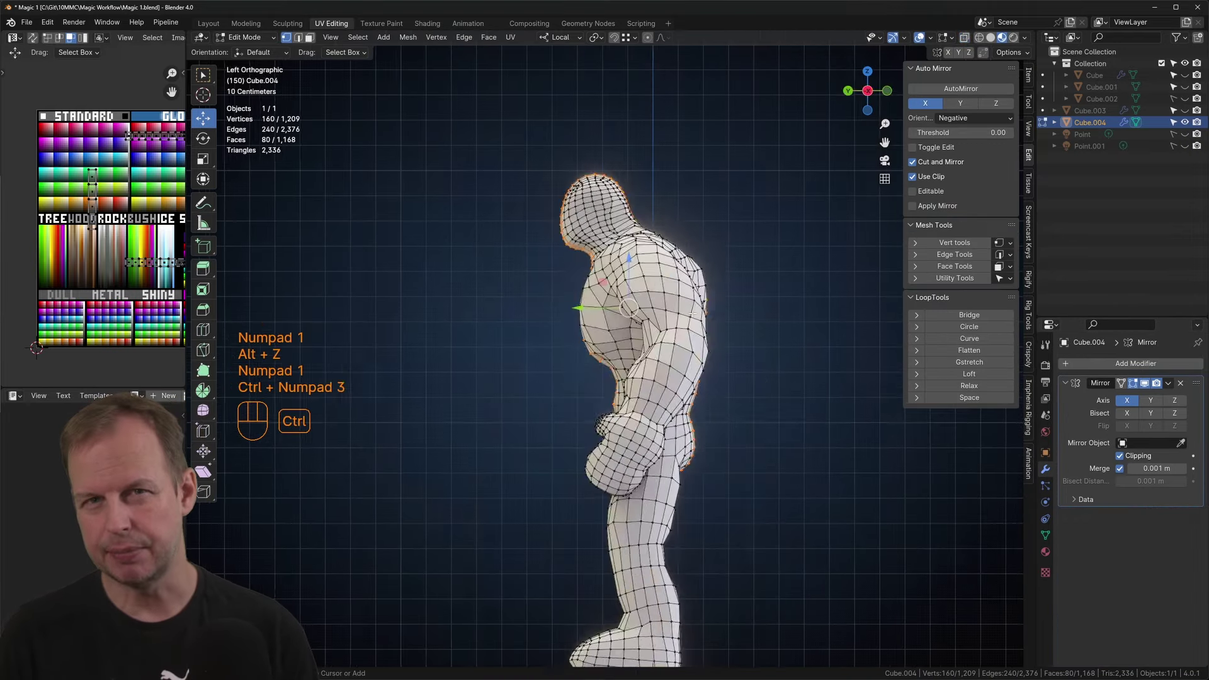
key(ctrl+KP_1)
key(alt+z)
key(1)
key(Tab)
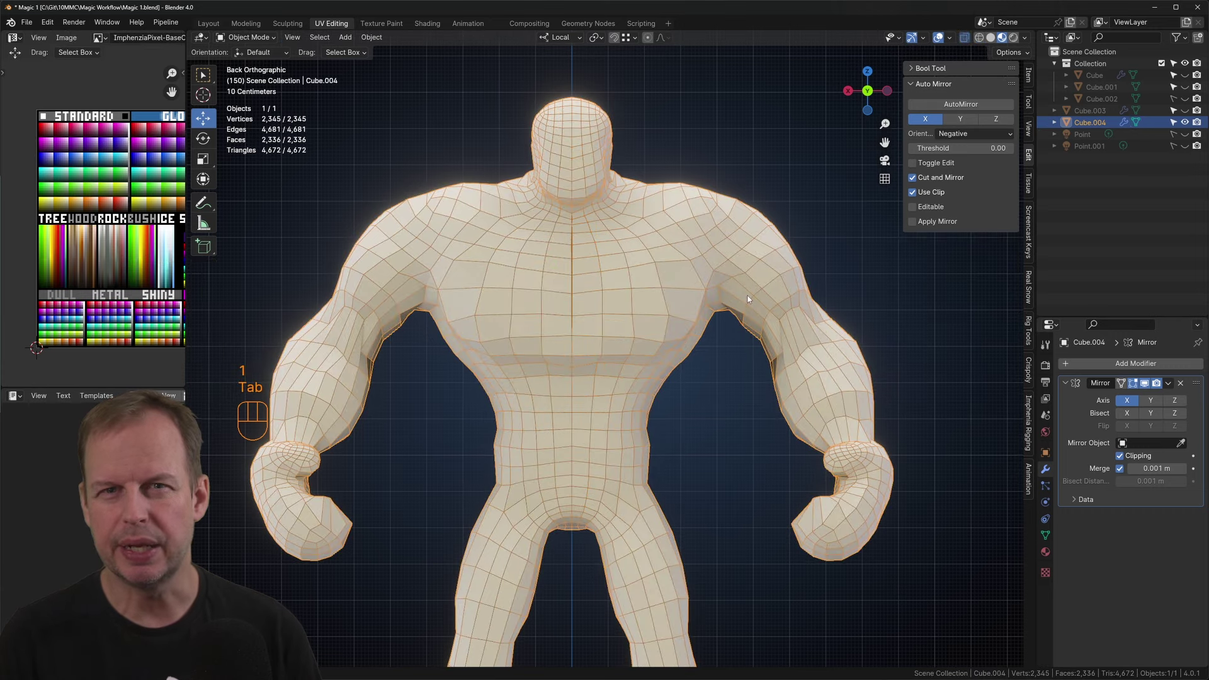
scroll(748, 296, down, 3)
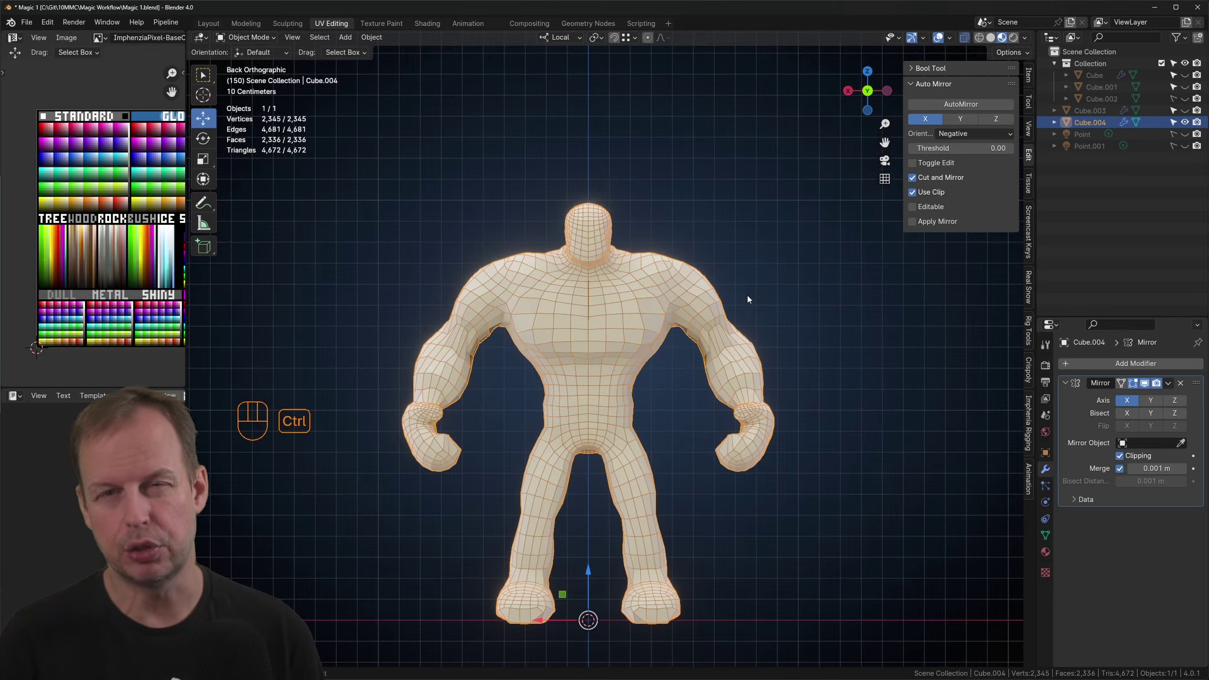
Step: Undo the denser modifier application to return to the lower-poly version of the body
key(ctrl+z)
key(ctrl+z)
key(ctrl+z)
key(ctrl+z)
key(ctrl+z)
key(ctrl+z)
key(ctrl+z)
key(ctrl+z)
key(ctrl+z)
key(ctrl+z)
key(ctrl+z)
Step: Enter Edit Mode with proportional editing enabled and move vertices around the jaw, neck and face
middle_drag(748, 295, 676, 320)
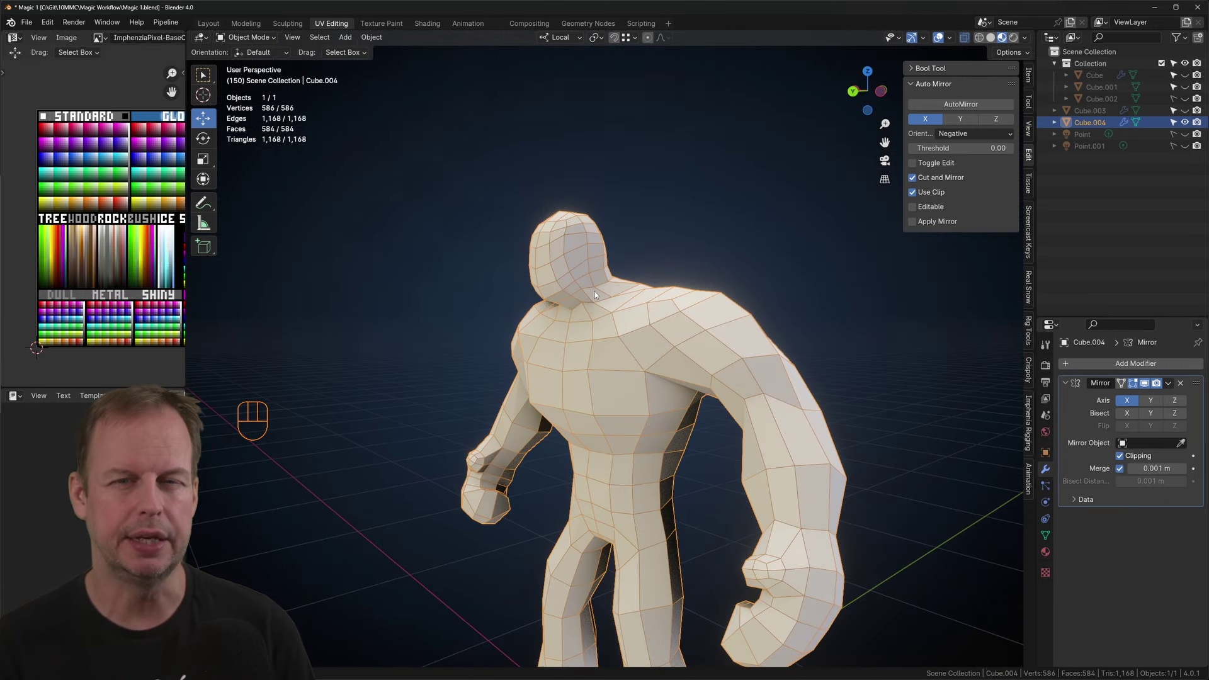
key(Tab)
key(o)
key(g)
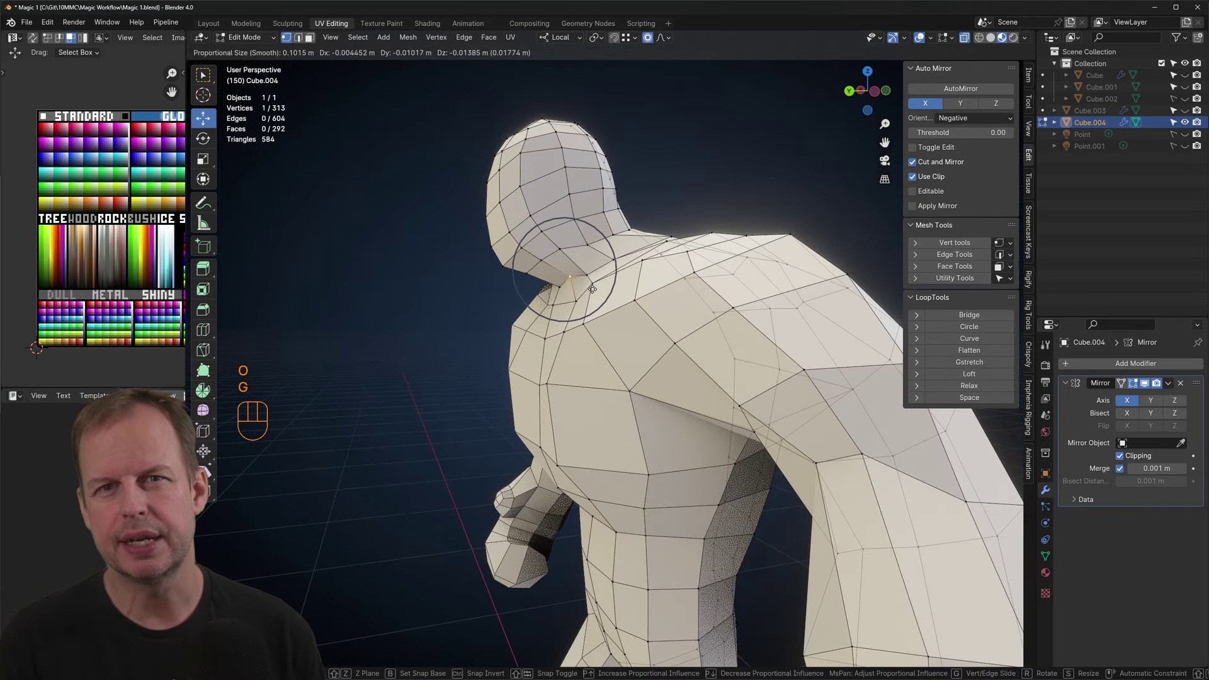
click(597, 272)
click(557, 252)
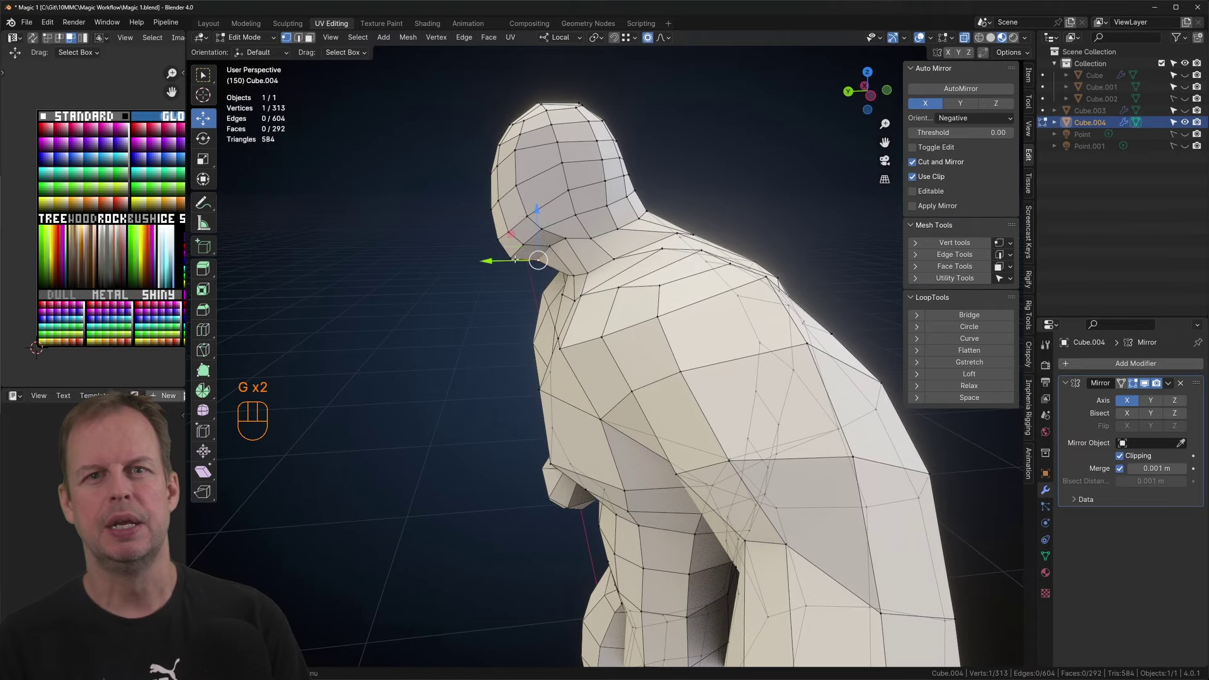
key(g)
click(580, 182)
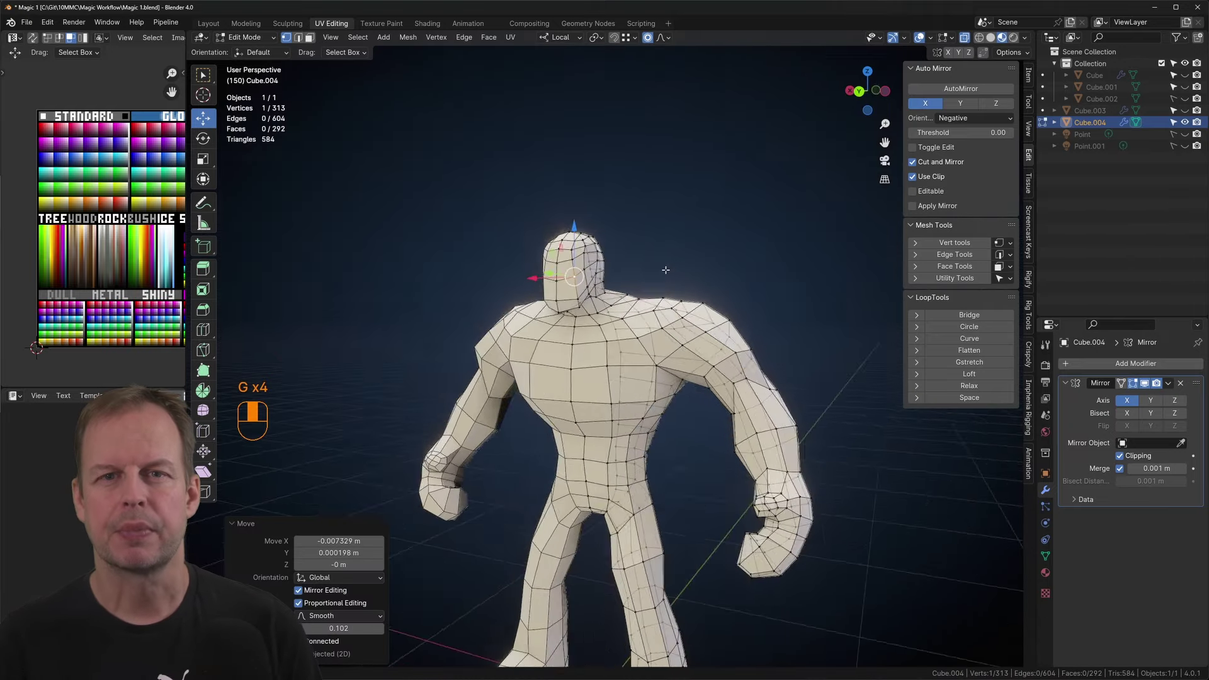
Step: Turn off X-ray and move vertices on the chest and lower torso with proportional editing
key(Tab)
middle_drag(787, 358, 743, 353)
scroll(709, 334, up, 3)
key(Tab)
key(Tab)
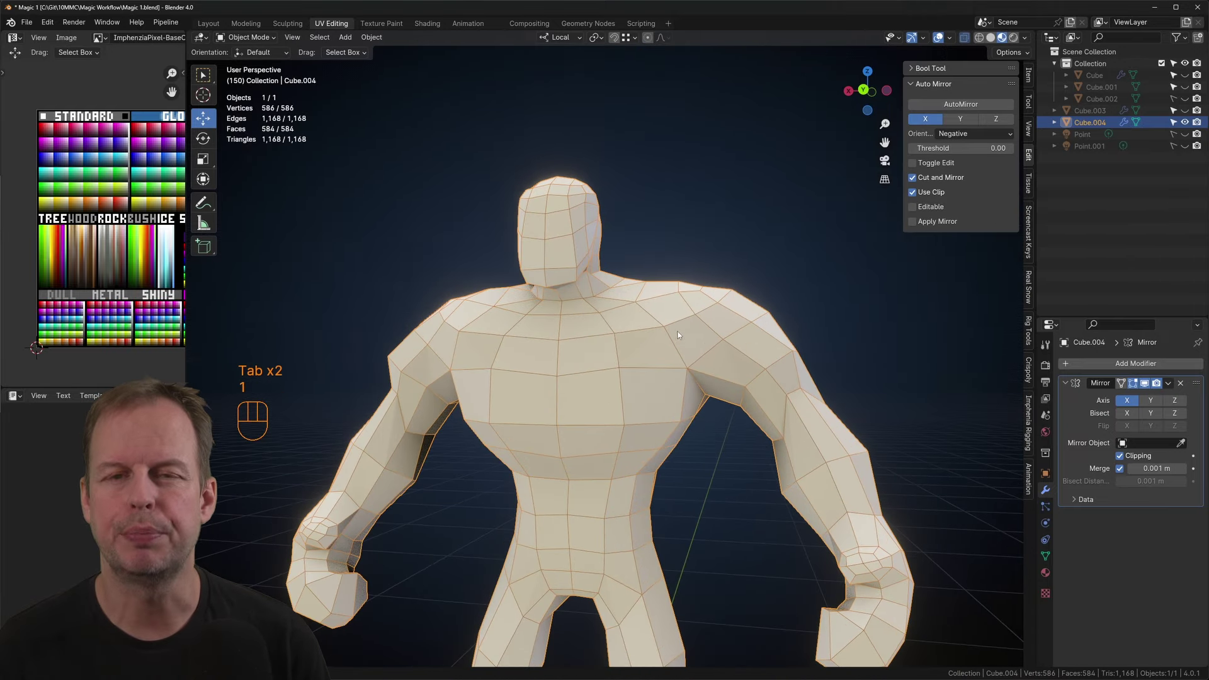
key(1)
key(Tab)
key(alt+z)
key(g)
click(673, 414)
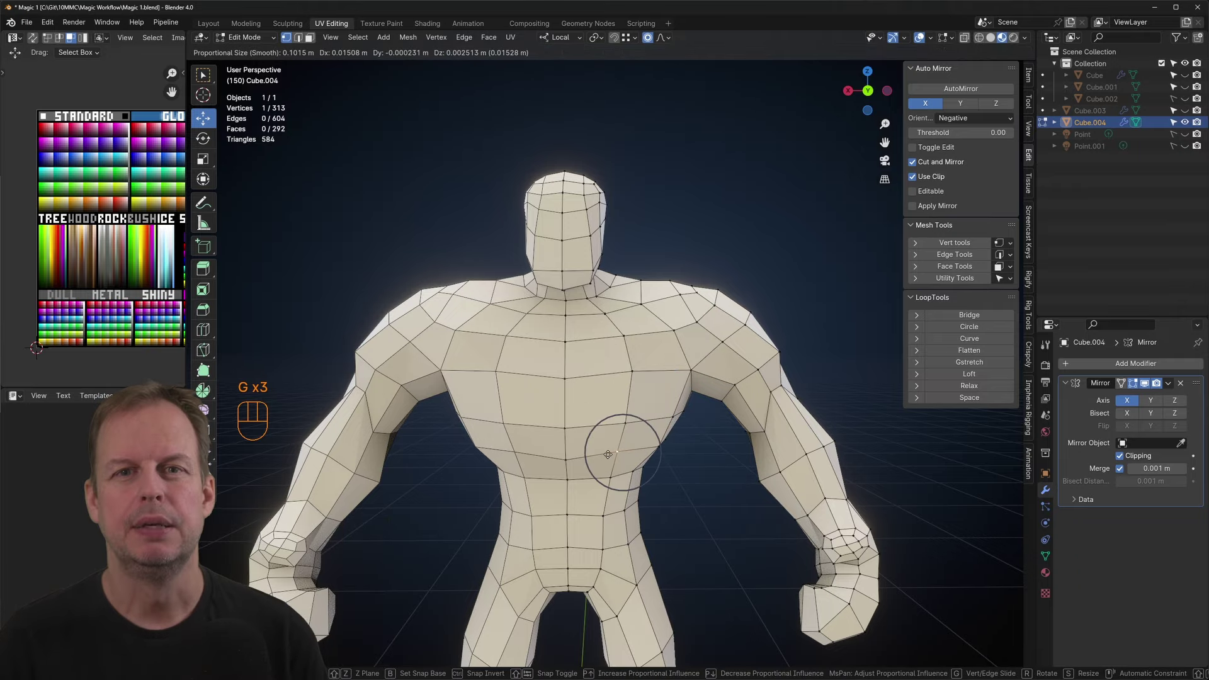
click(607, 454)
key(Tab)
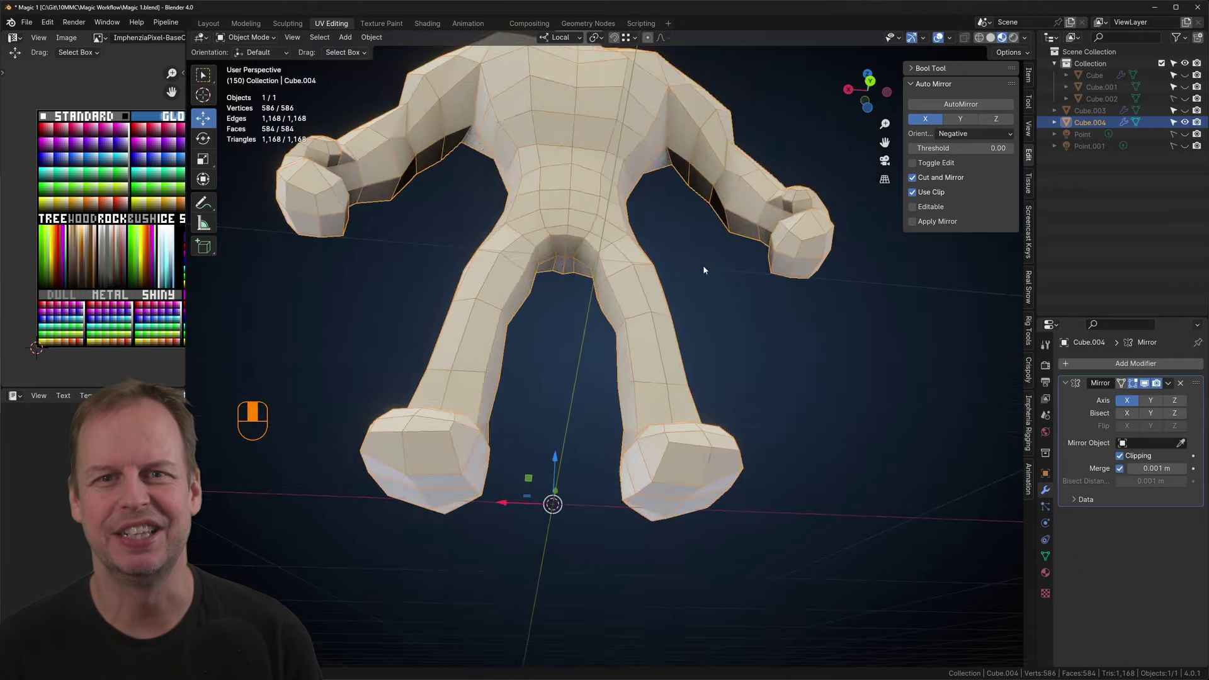
Step: Select the faces of the foot's sole and flatten them by scaling to 0 along Z
key(3)
ctrl+shift+click(754, 430)
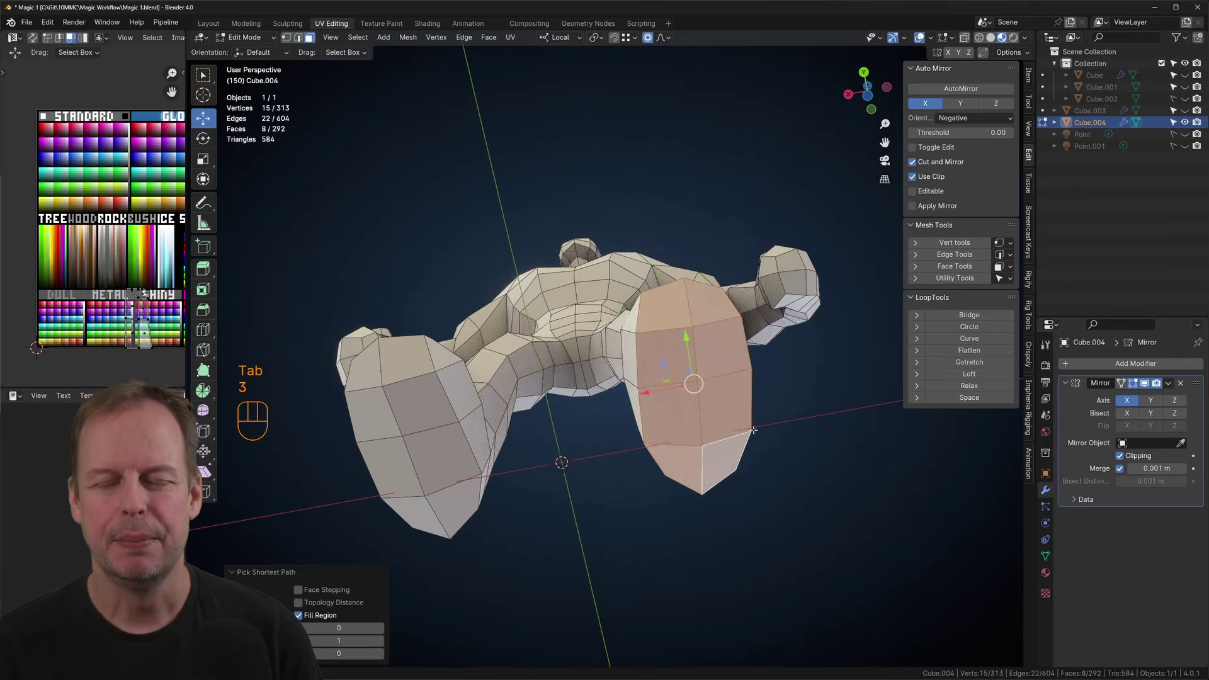
text(s)
text(z)
text(0)
key(Return)
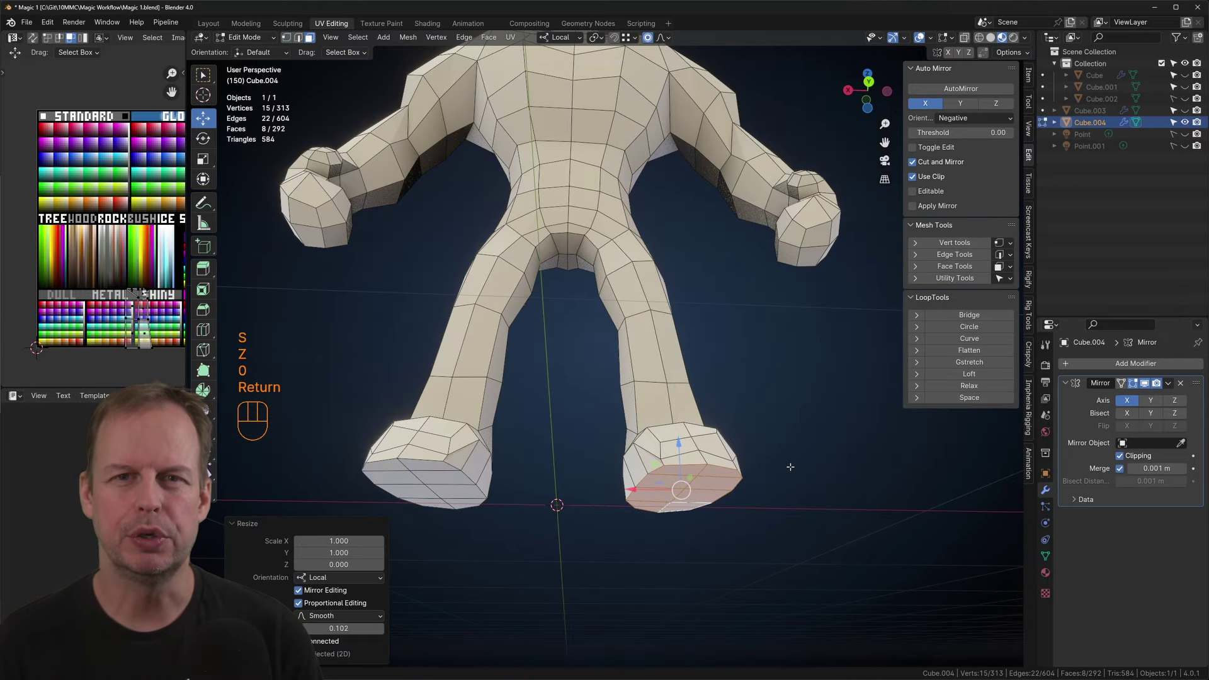
Step: Move the flattened sole and individual foot vertices to refine the foot's shape
key(ctrl+KP_1)
key(g)
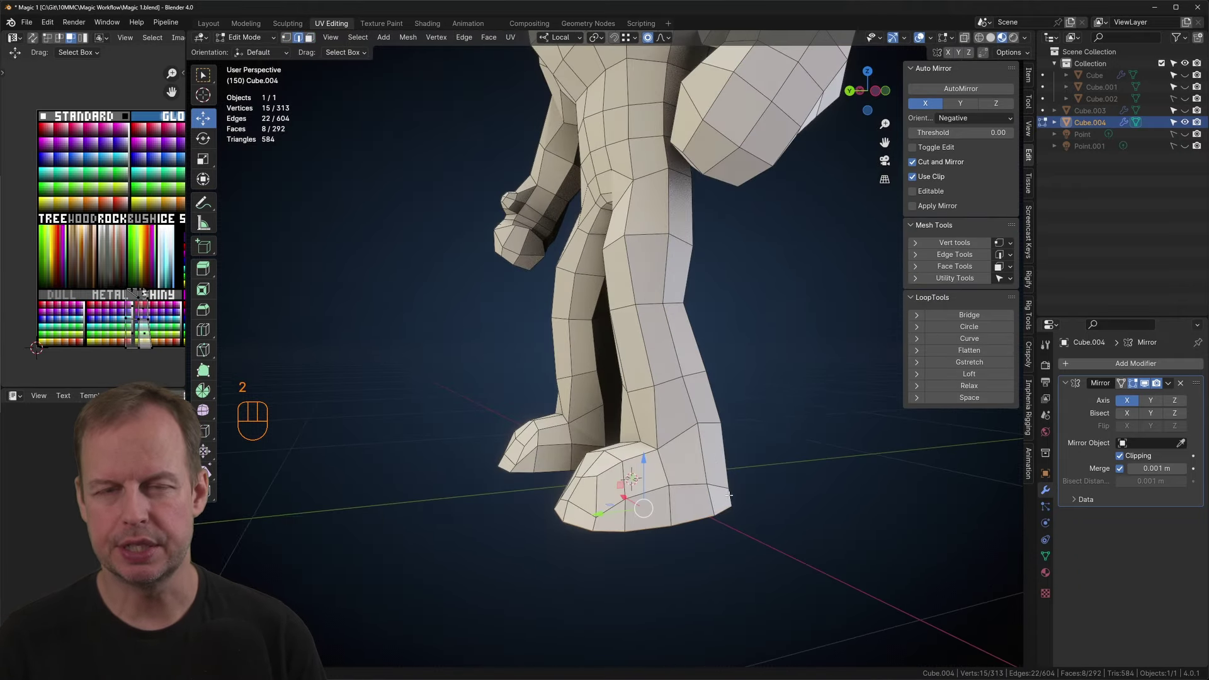
key(g)
key(g)
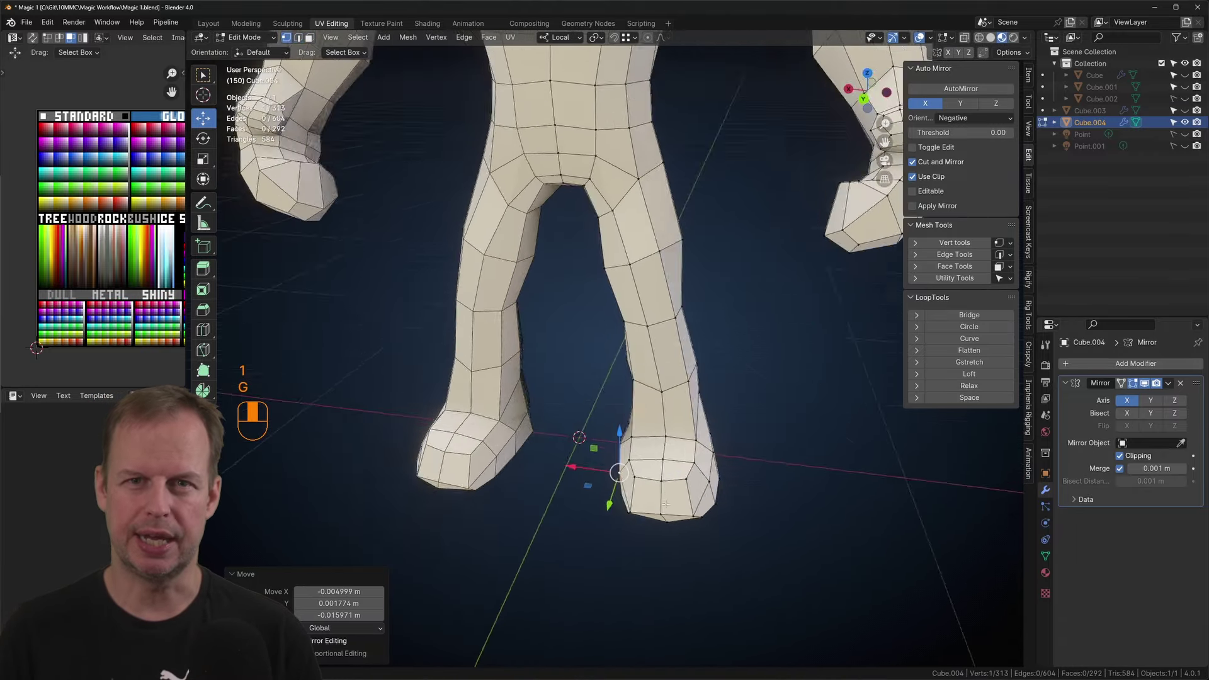
Step: Examine the legs, feet and overall body shape from several angles
scroll(693, 441, down, 4)
scroll(710, 438, up, 4)
scroll(710, 437, down, 8)
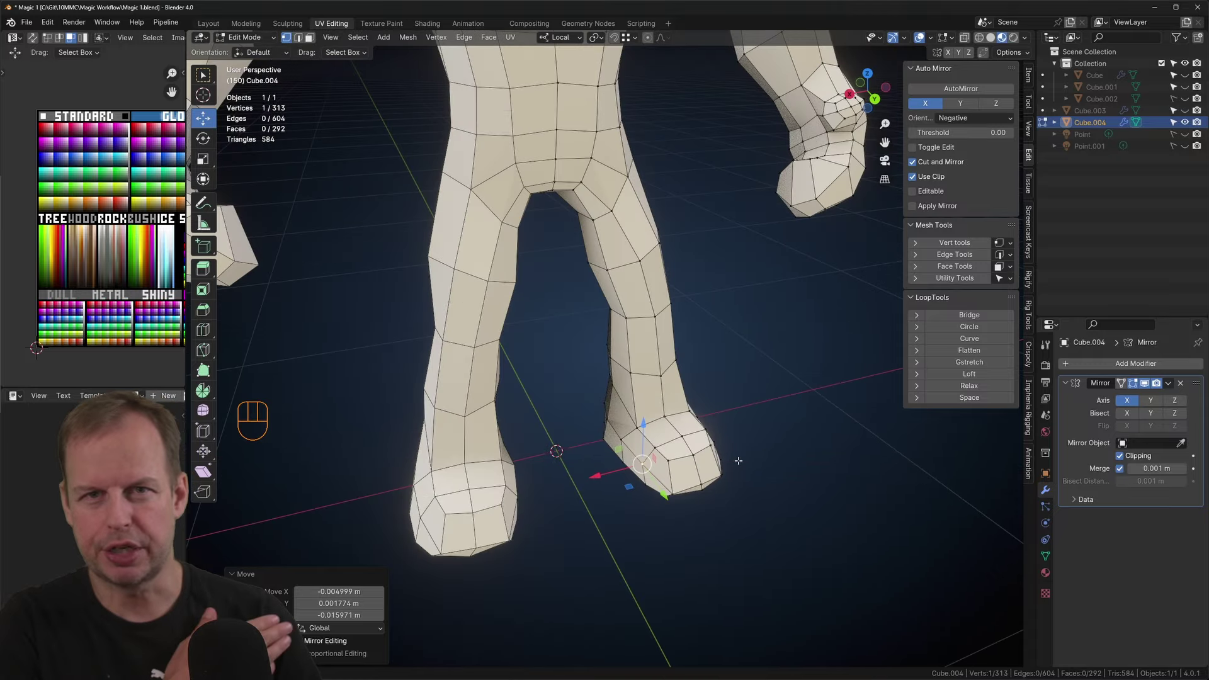
key(Tab)
scroll(749, 286, up, 5)
scroll(749, 286, down, 4)
middle_drag(748, 286, 658, 254)
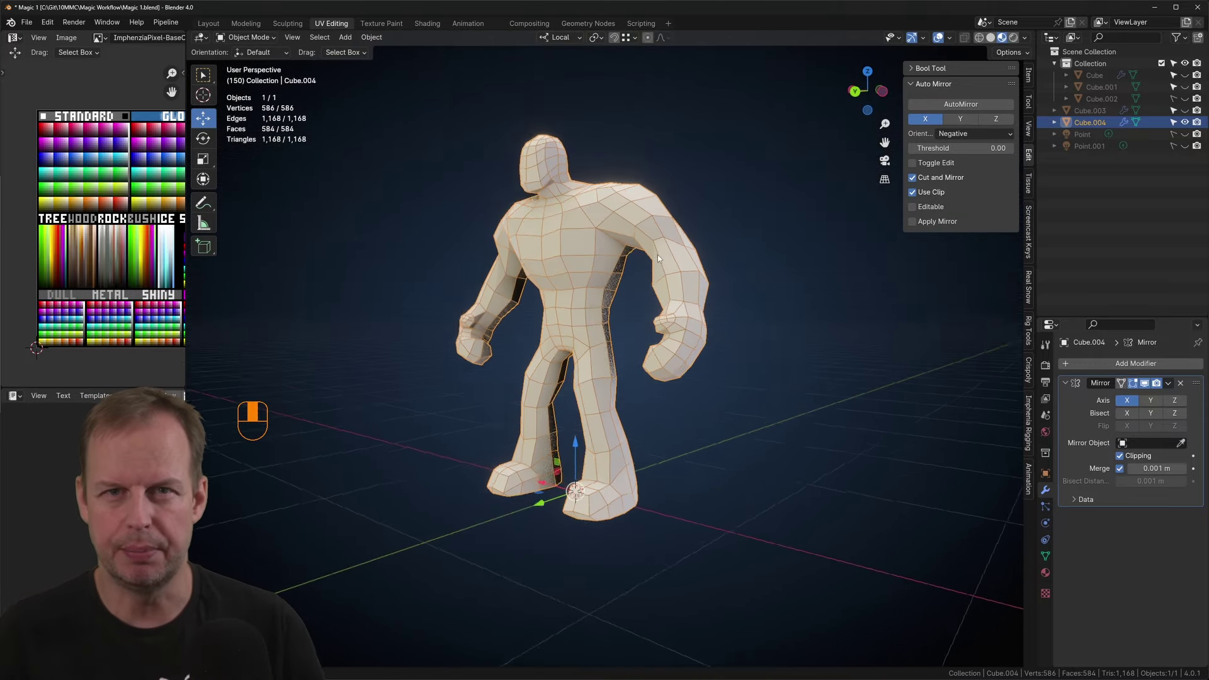
key(Tab)
key(Tab)
Step: Move single vertices under the jaw and at the base of the neck without proportional editing
middle_drag(567, 271, 589, 252)
scroll(589, 197, up, 5)
key(Tab)
key(1)
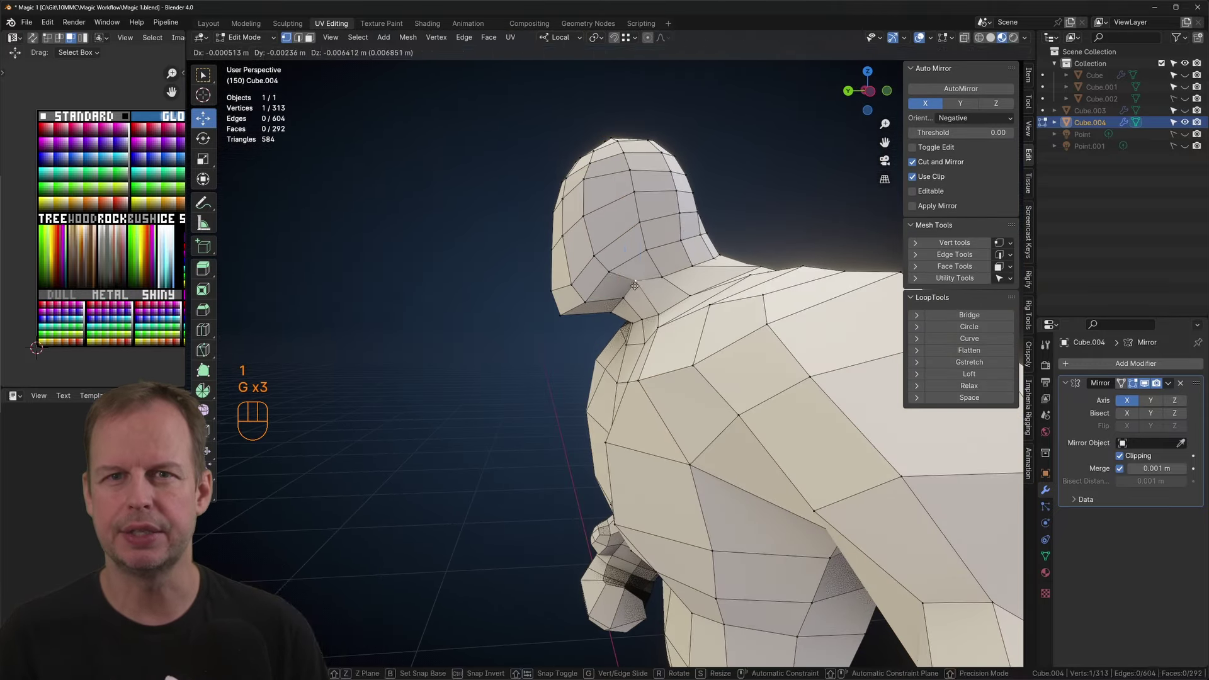
key(g)
click(649, 288)
middle_drag(649, 289, 586, 428)
key(g)
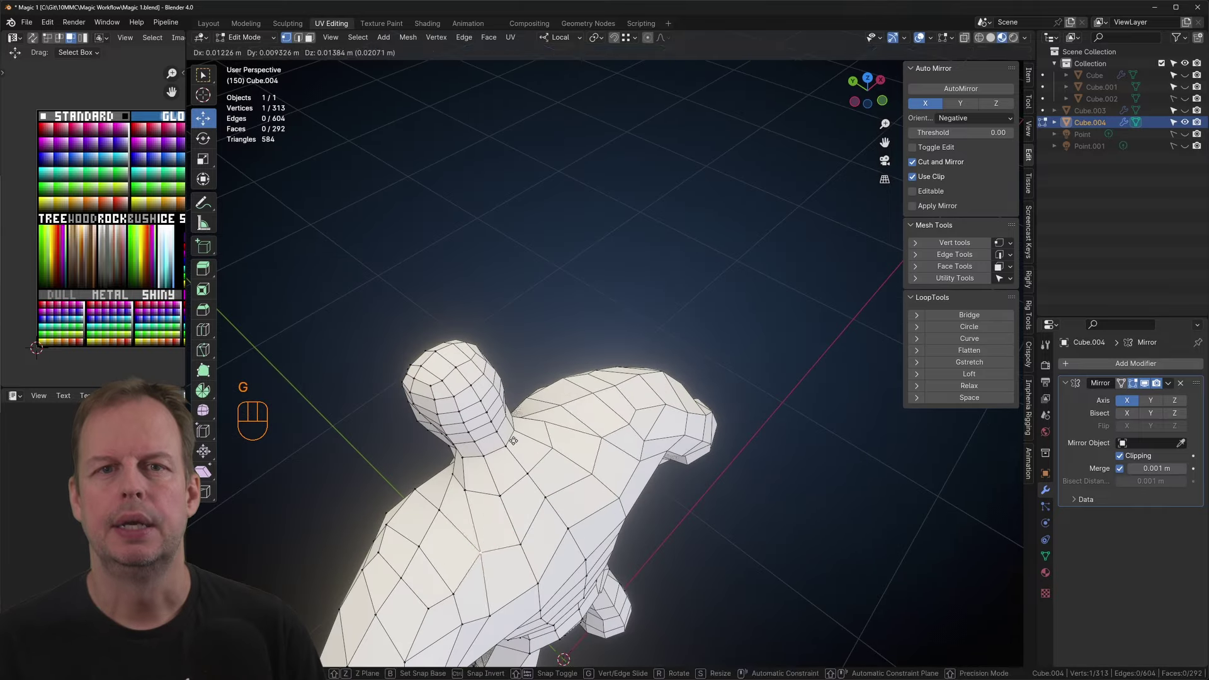
click(595, 479)
scroll(600, 501, down, 3)
key(Tab)
middle_drag(600, 501, 749, 371)
Step: Select the thumb faces on the fist and scale them with proportional editing enabled
key(Tab)
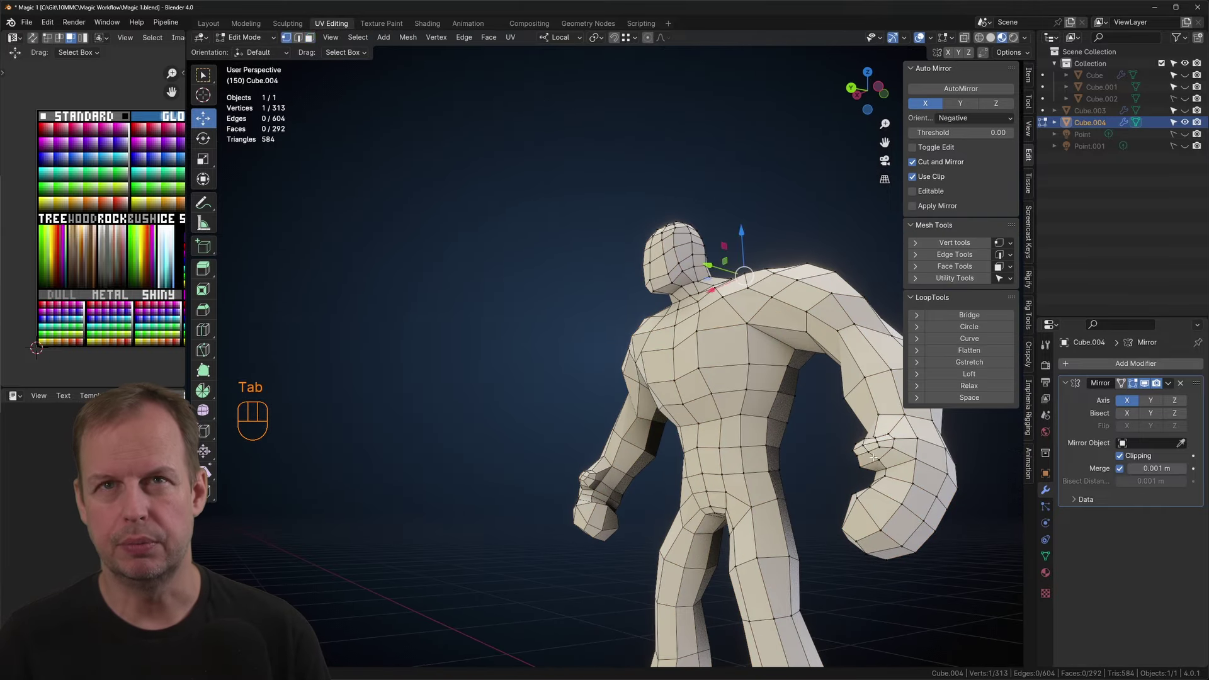
key(3)
click(844, 433)
ctrl+shift+click(856, 440)
shift+middle_drag(919, 418, 846, 378)
key(o)
key(s)
click(882, 478)
Step: Reshape the thumb and wrist area by moving, scaling along X and rotating its faces and vertices
key(g)
key(s)
key(x)
key(g)
key(1)
key(g)
key(g)
key(3)
key(r)
click(796, 304)
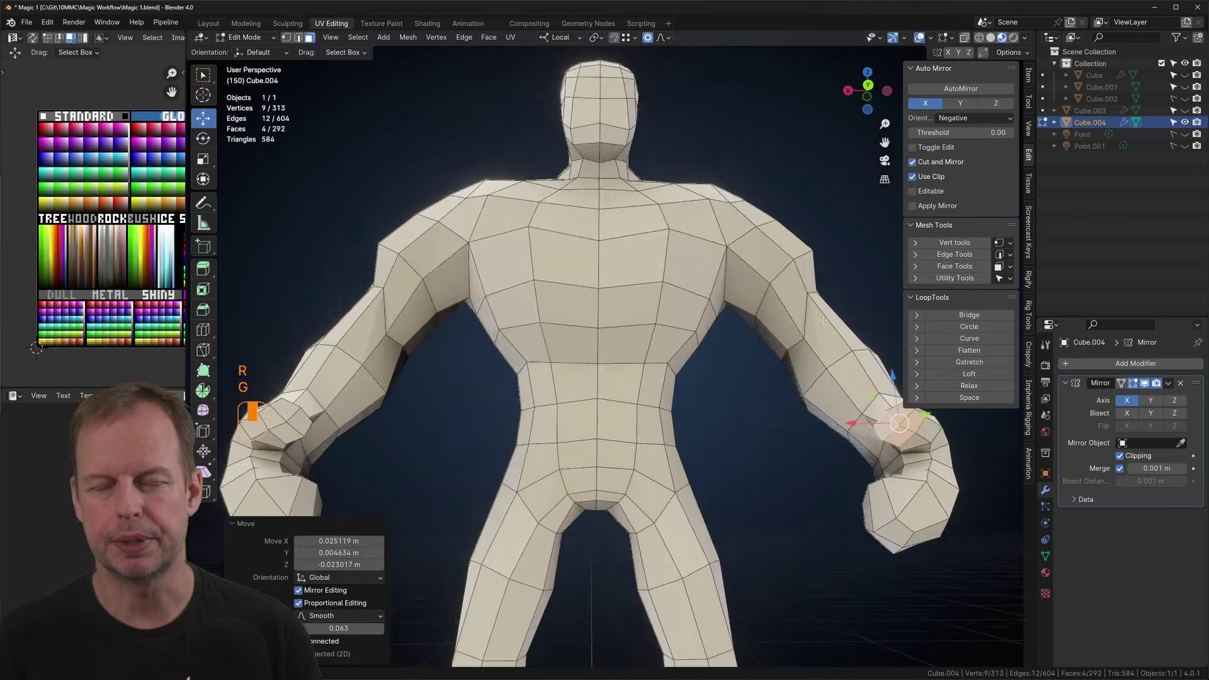
Step: Select additional faces on the hand and move them to refine its shape
shift+click(785, 508)
middle_drag(881, 415, 830, 500)
shift+click(782, 534)
shift+click(774, 512)
key(g)
key(g)
Step: Duplicate the body in place in Object Mode, hide the original Cube.004, and save the file
key(Tab)
key(Tab)
key(Tab)
key(shift+d)
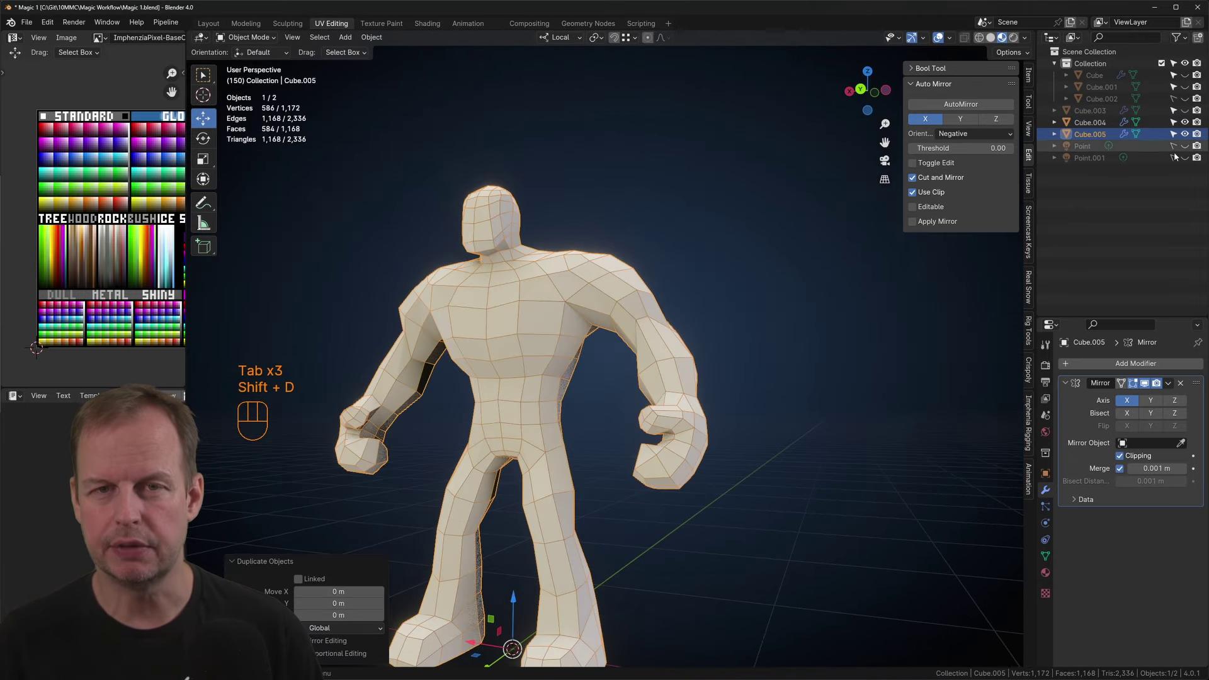
key(ctrl+s)
Step: Open the duplicated body in Edit Mode and add an edge loop around the leg
key(1)
key(Tab)
key(1)
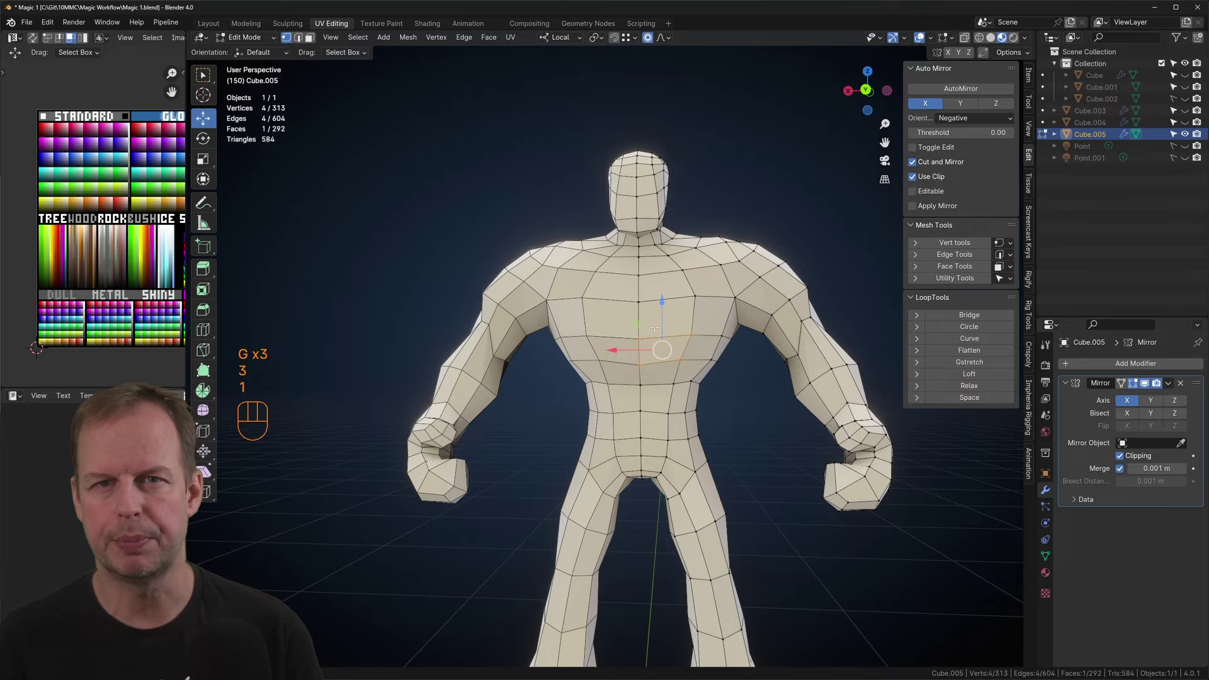
middle_drag(749, 382, 755, 349)
key(ctrl+r)
click(559, 350)
Step: Move vertices on the leg and inner thigh with proportional editing to refine their shape
key(1)
click(585, 353)
key(g)
click(630, 345)
key(g)
key(g)
click(680, 273)
key(g)
key(g)
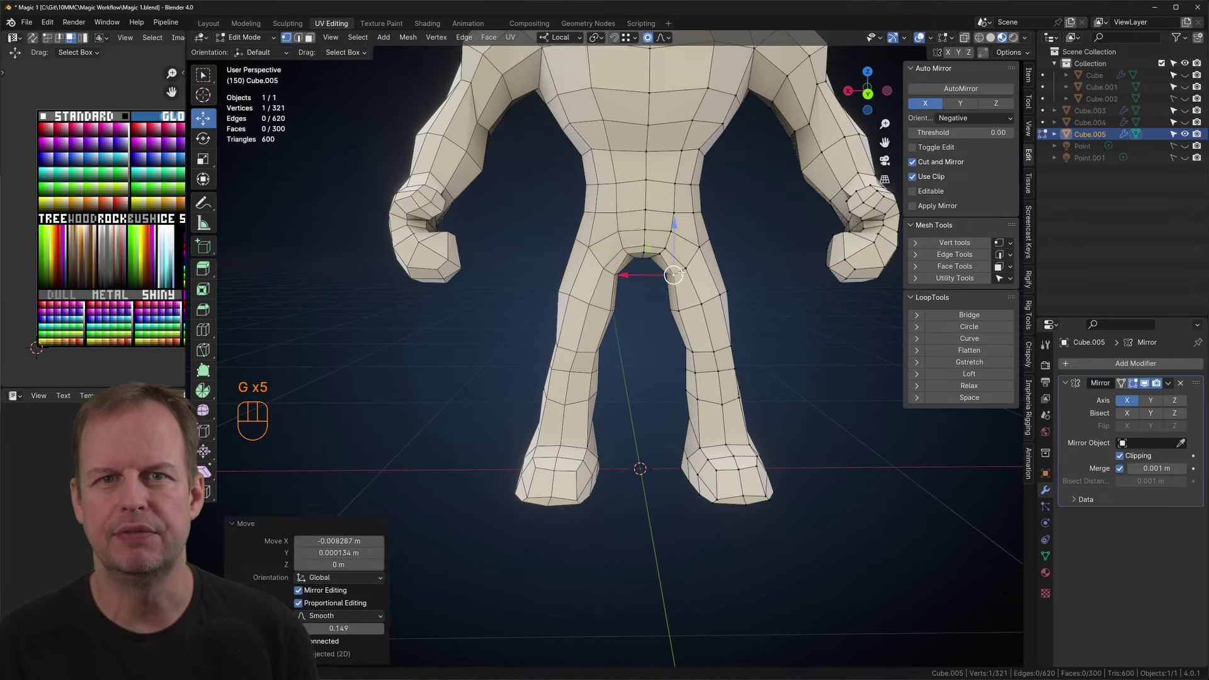
Step: Slide and move vertices around the crotch and hip of the body mesh to refine the tops of the legs
click(683, 272)
shift+middle_drag(741, 242, 697, 289)
scroll(697, 289, up, 1)
scroll(600, 291, down, 4)
middle_drag(600, 291, 459, 287)
scroll(567, 280, up, 2)
click(585, 277)
key(g)
key(g)
click(581, 253)
scroll(630, 270, down, 3)
middle_drag(629, 270, 660, 239)
shift+click(593, 217)
key(g)
key(Tab)
Step: Move vertices on the outer side of the foot in Edit Mode to refine its shape
scroll(602, 252, down, 3)
middle_drag(547, 296, 586, 296)
scroll(677, 250, up, 3)
scroll(580, 324, up, 2)
shift+middle_drag(586, 441, 699, 327)
key(Tab)
key(1)
click(635, 441)
key(g)
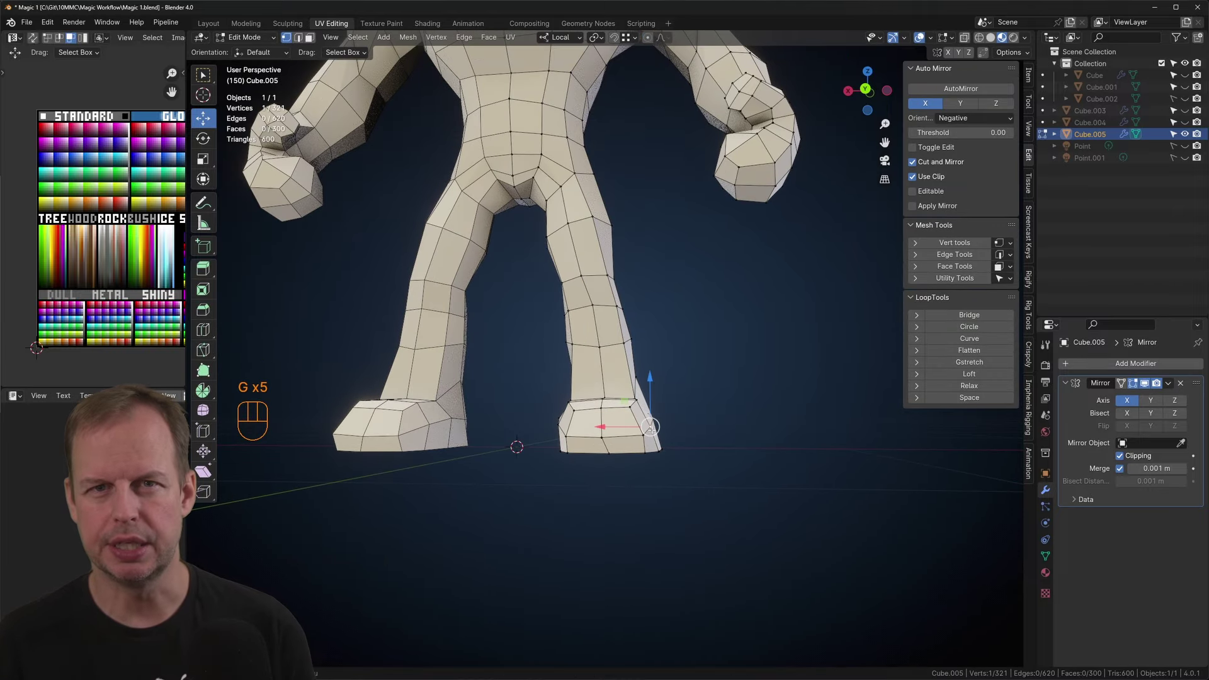
mouse_move(617, 440)
middle_down()
mouse_move(699, 435)
mouse_move(630, 454)
middle_up()
key(g)
click(650, 404)
Step: Move another vertex around the foot and ankle, and return to Object Mode
middle_drag(699, 409, 535, 372)
click(575, 381)
key(g)
click(606, 387)
middle_drag(605, 387, 651, 331)
scroll(651, 332, down, 3)
key(Tab)
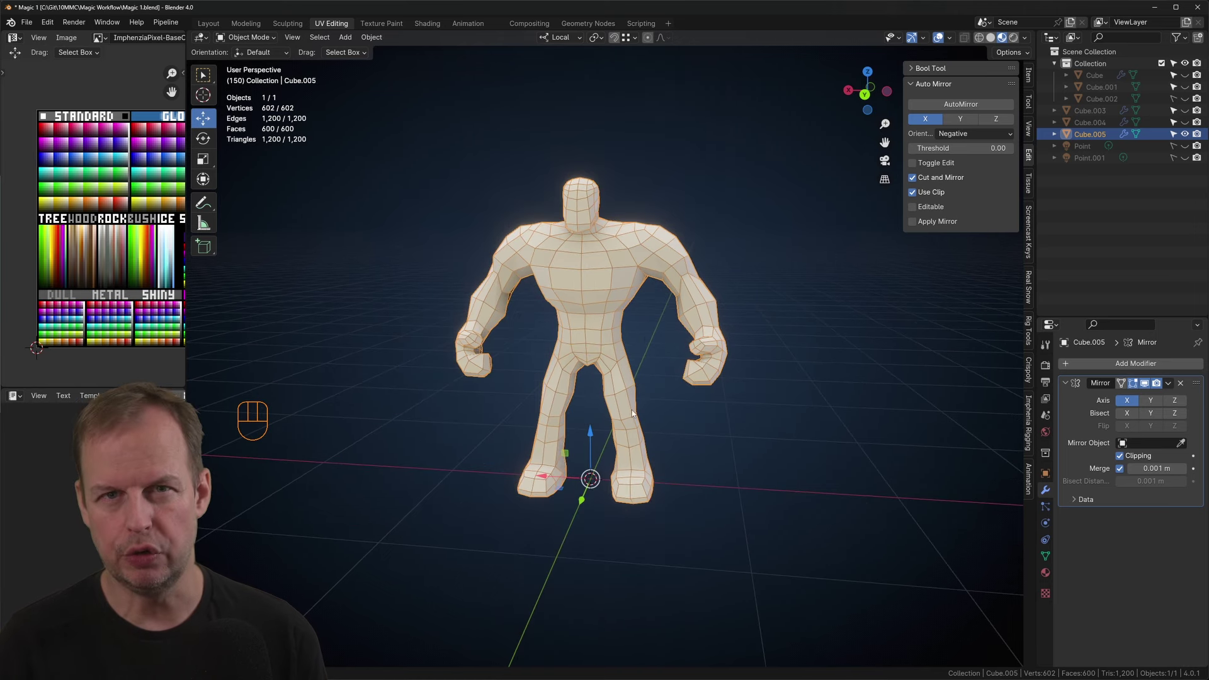
Step: Add a cube mirrored across X with AutoMirror and scale its mesh by a factor of 0.223
mouse_move(603, 452)
click(658, 199)
click(958, 104)
key(Tab)
key(a)
key(s)
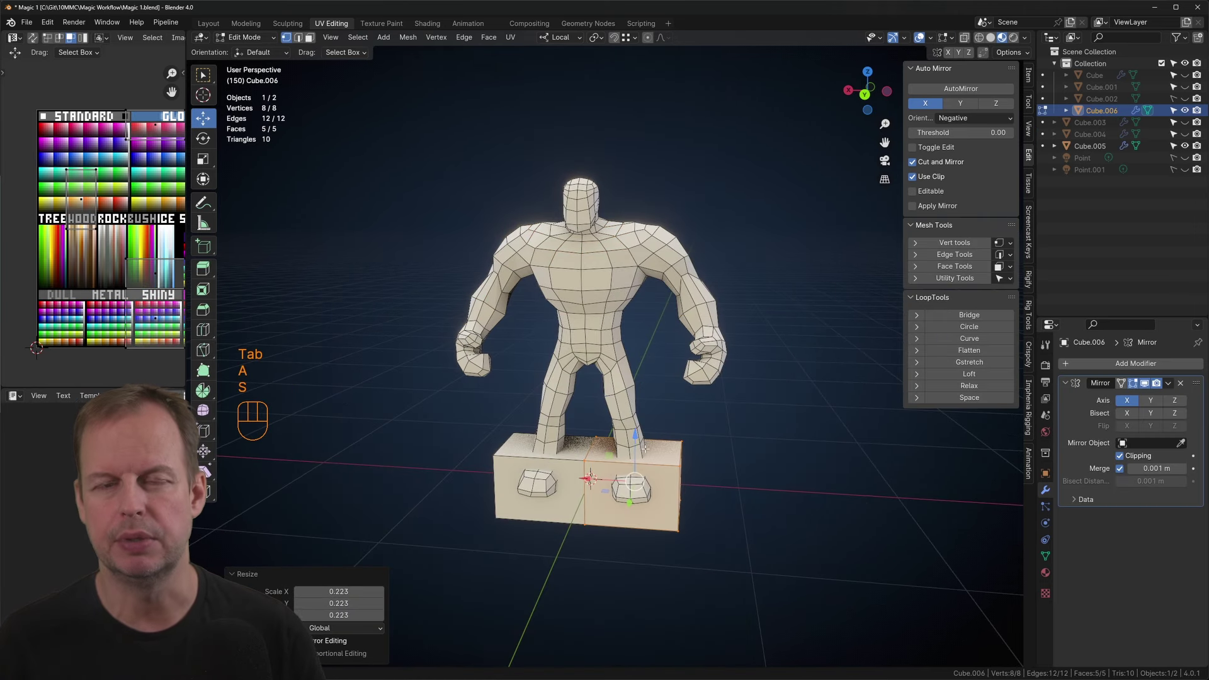
Step: Raise the mirrored box to the character's hips and scale it by 0.704 along X
drag(633, 438, 634, 322)
key(g)
click(611, 297)
scroll(611, 296, up, 5)
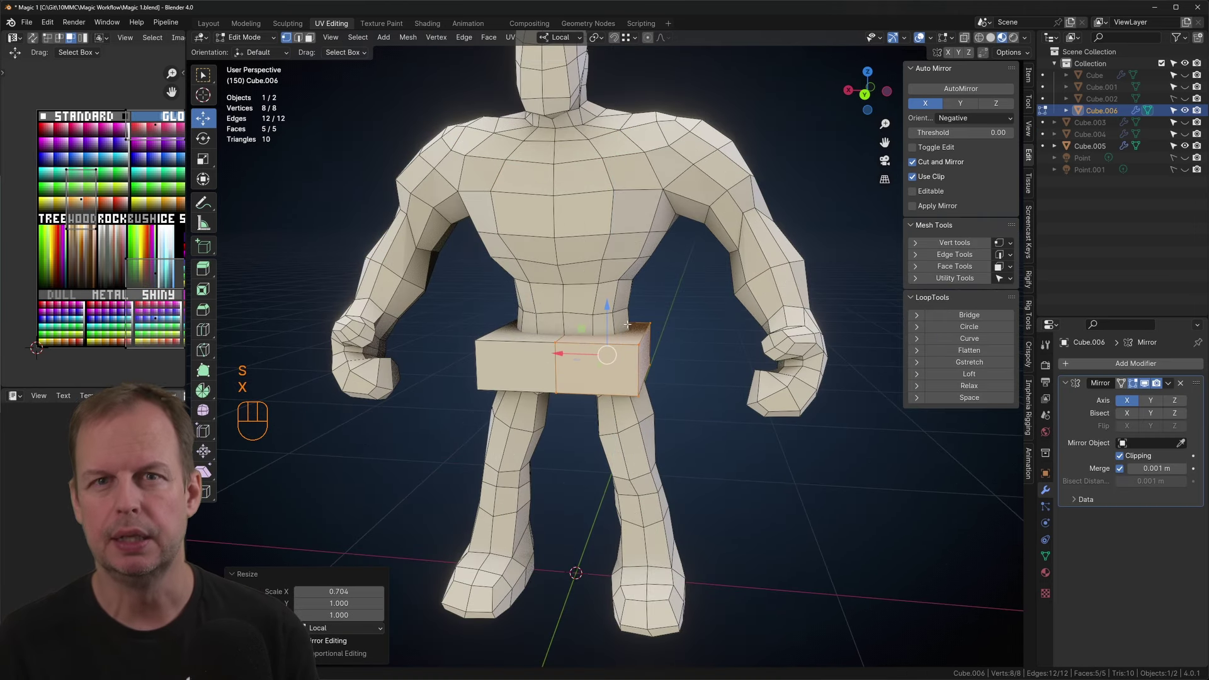
Step: Add a level 1 Subdivision Surface and a Shrinkwrap modifier to the hip box in Object Mode
key(Tab)
key(ctrl+1)
click(1162, 364)
click(1034, 454)
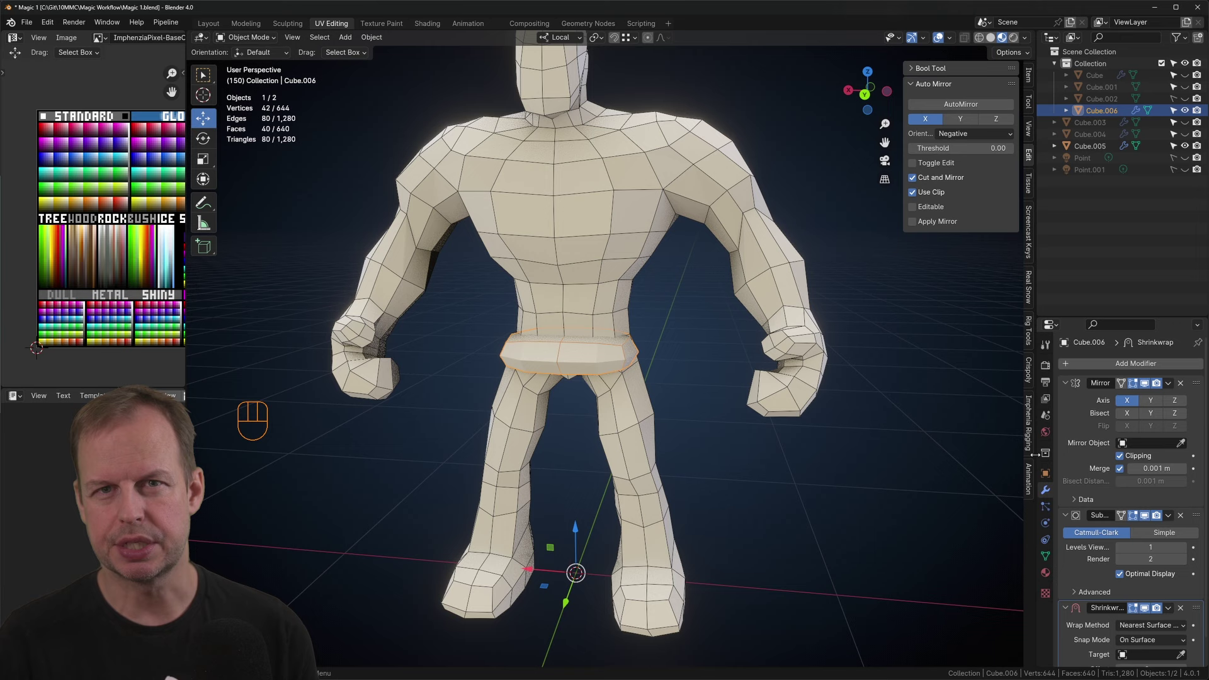
click(618, 283)
click(585, 358)
Step: Target the Shrinkwrap modifier at the body Cube.005 and set its offset to 0.06 m
click(1181, 655)
click(632, 332)
scroll(1150, 629, down, 1)
drag(1150, 641, 1171, 641)
Step: Extrude the hip box's lower face over the upper thigh in Edit Mode and position it to form shorts
scroll(631, 387, up, 2)
middle_drag(633, 387, 668, 314)
key(Tab)
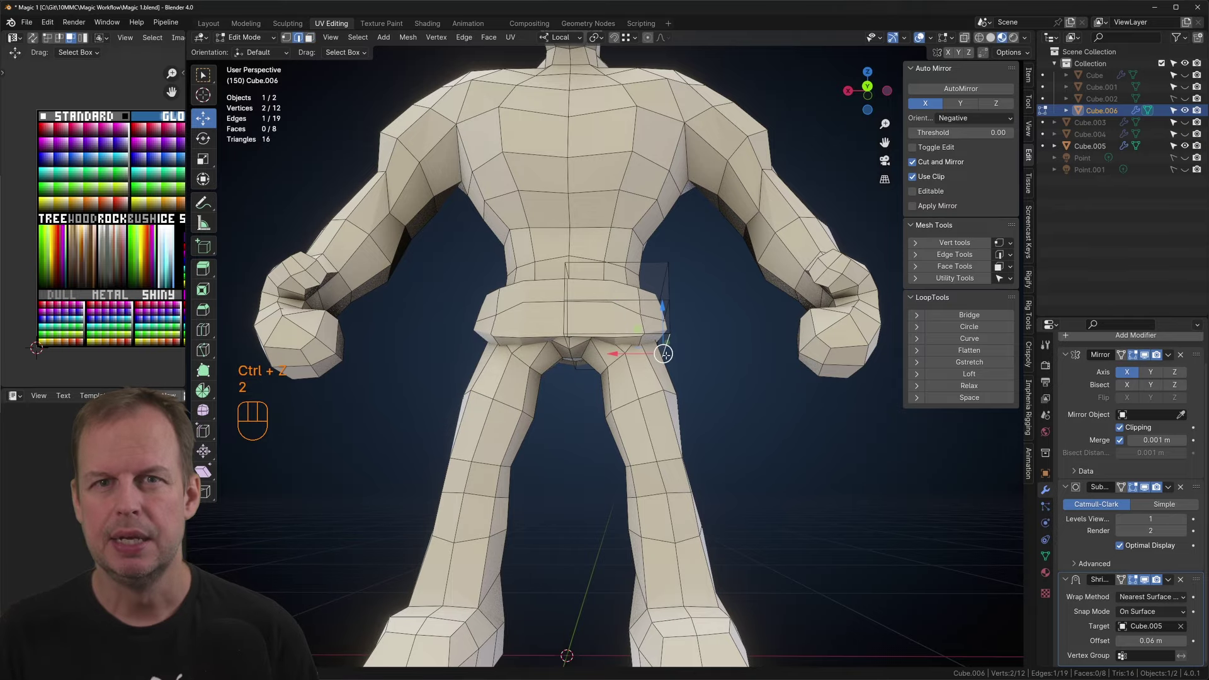
middle_drag(731, 404, 720, 422)
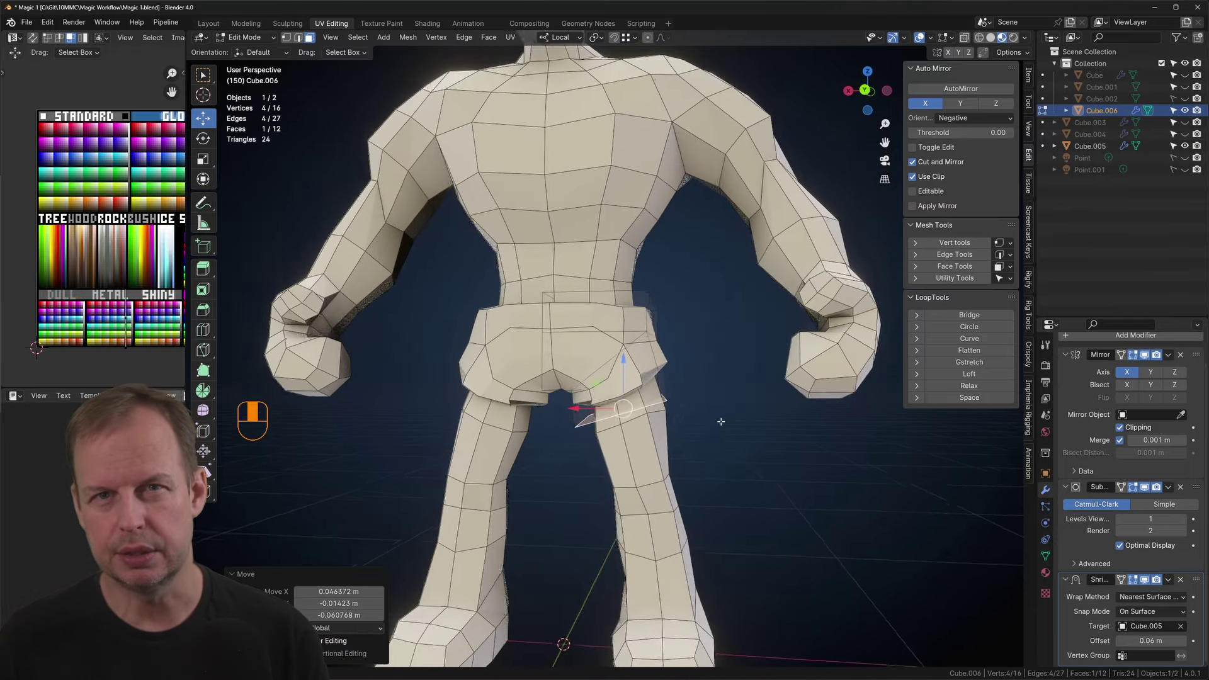
key(g)
click(724, 409)
key(e)
key(g)
key(g)
key(ctrl+z)
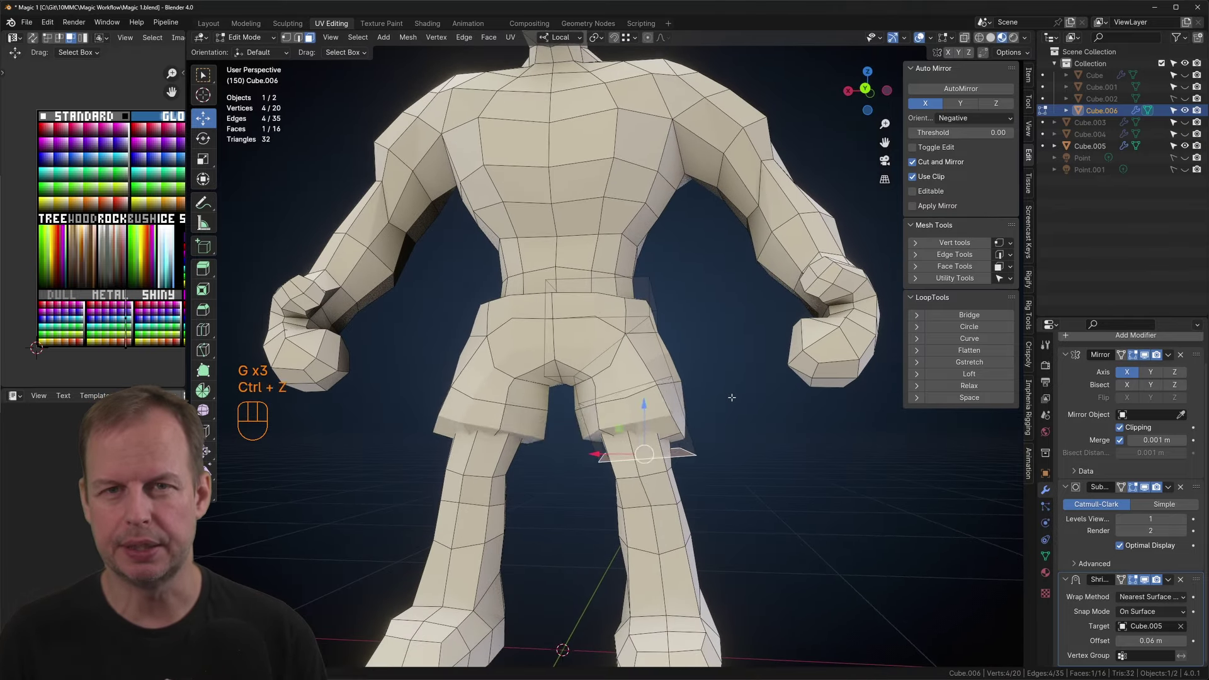
Step: Move the shorts' waist edge to refine the fit around the waist
key(2)
key(g)
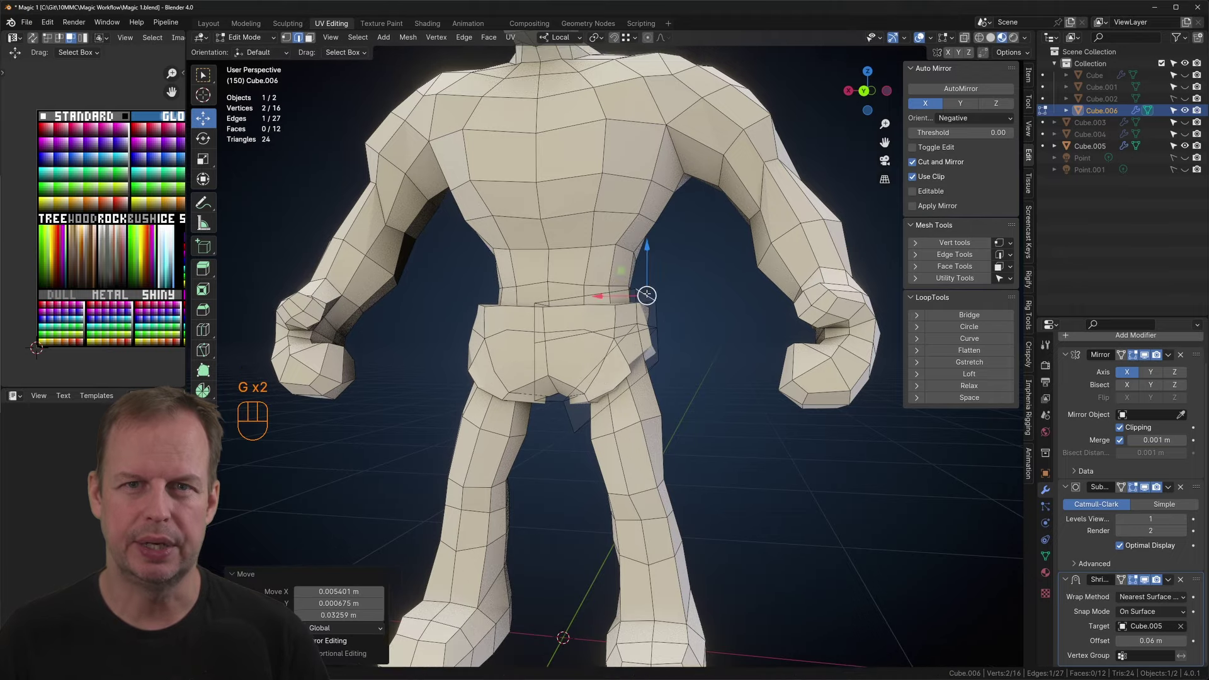
middle_drag(646, 327, 620, 277)
Step: Select a lower face of the shorts and reposition it around the thigh
key(3)
click(609, 359)
key(g)
click(613, 365)
middle_drag(614, 365, 542, 378)
key(g)
Step: Move an edge near the shorts' leg opening and return to Object Mode
key(2)
click(614, 386)
key(g)
click(602, 378)
key(Tab)
Step: Adjust the Shrinkwrap offset on the shorts and apply the Subdivision Surface and Shrinkwrap modifiers
middle_drag(630, 378, 504, 372)
drag(1151, 641, 1158, 641)
mouse_move(755, 491)
middle_down()
mouse_move(908, 497)
mouse_move(756, 478)
middle_up()
key(ctrl+a)
key(ctrl+a)
middle_drag(667, 409, 745, 413)
Step: Reshape the shorts by moving edges of the applied mesh with proportional editing turned on
key(Tab)
key(2)
click(616, 352)
middle_drag(616, 352, 672, 334)
key(o)
key(g)
click(637, 348)
key(g)
click(640, 347)
Step: Isolate the shorts in Local View and reopen their mesh in Edit Mode
key(3)
click(604, 354)
key(2)
click(595, 307)
key(Tab)
key(KP_Divide)
key(Tab)
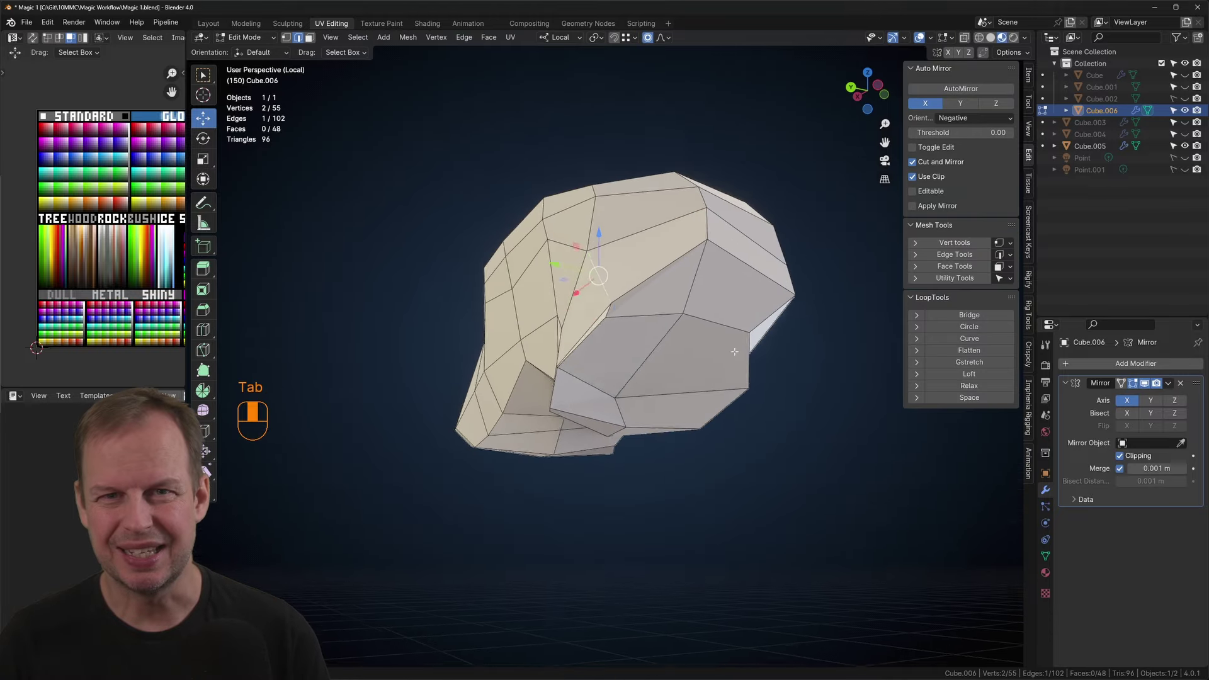
Step: Select the four faces at the shorts' leg opening, reposition them and scale them to 0.917
key(3)
ctrl+shift+click(738, 365)
key(g)
middle_drag(738, 364, 828, 428)
click(801, 418)
key(g)
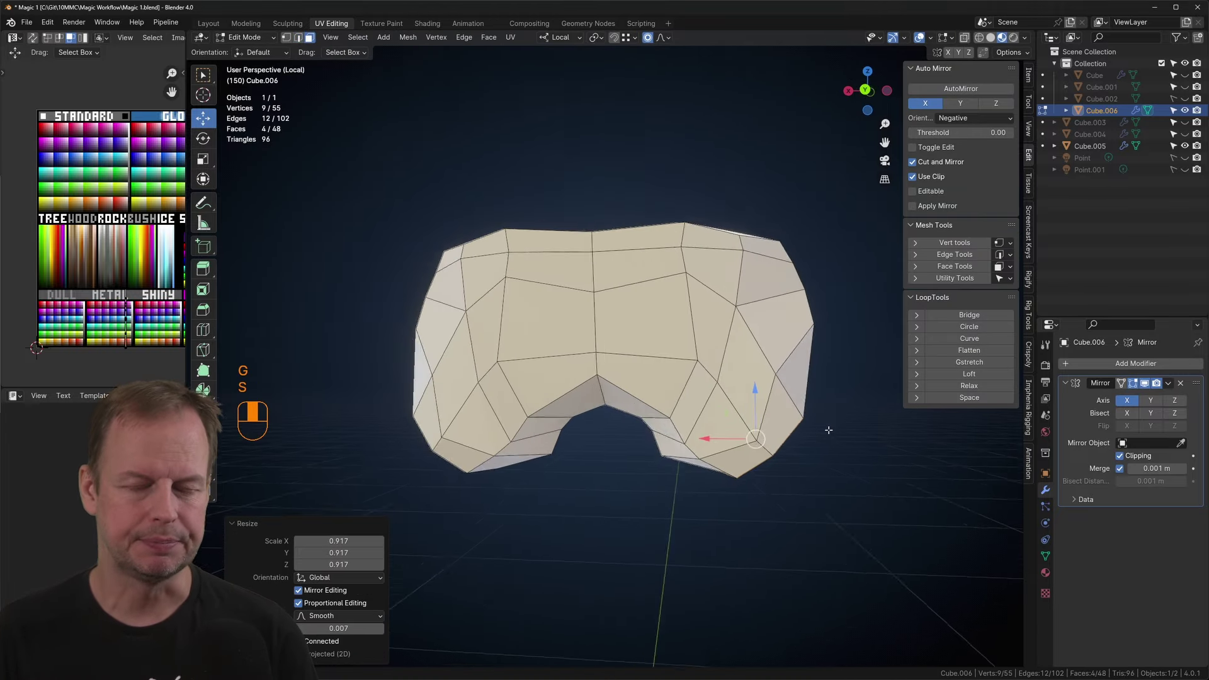
key(Tab)
key(Tab)
Step: Move vertices on the isolated shorts and merge overlapping vertices by distance
key(1)
click(549, 390)
key(g)
middle_drag(549, 390, 603, 376)
click(655, 342)
key(ctrl+z)
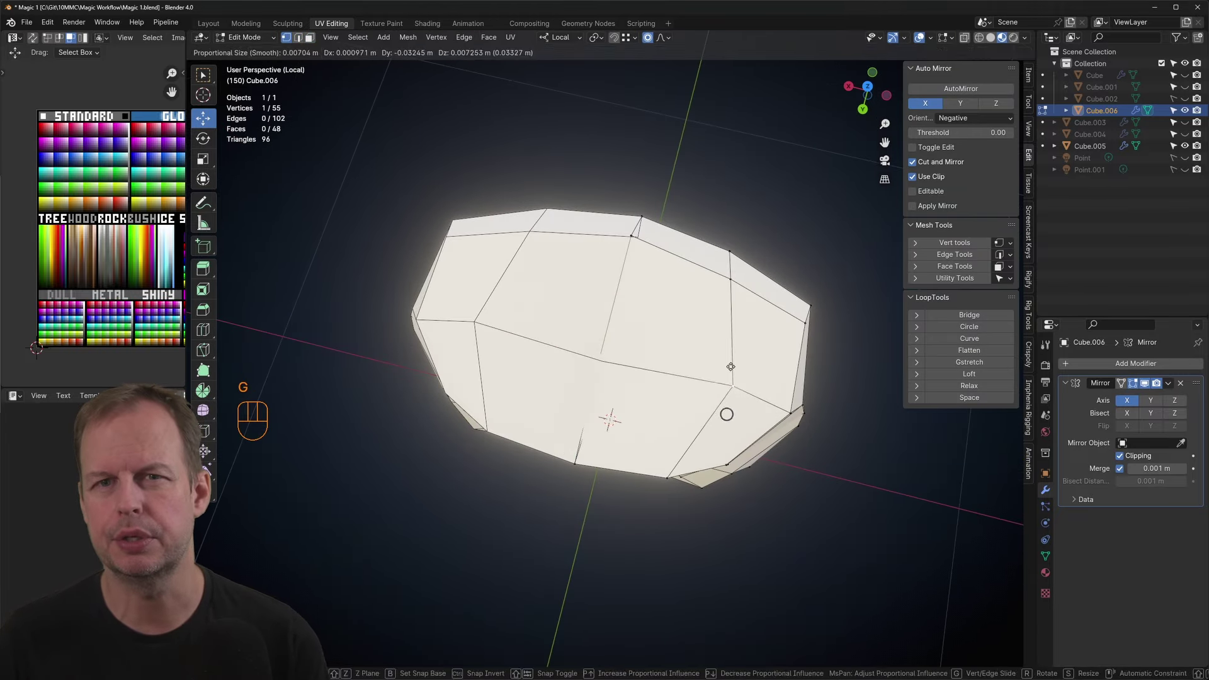
click(730, 366)
middle_drag(730, 366, 657, 298)
key(a)
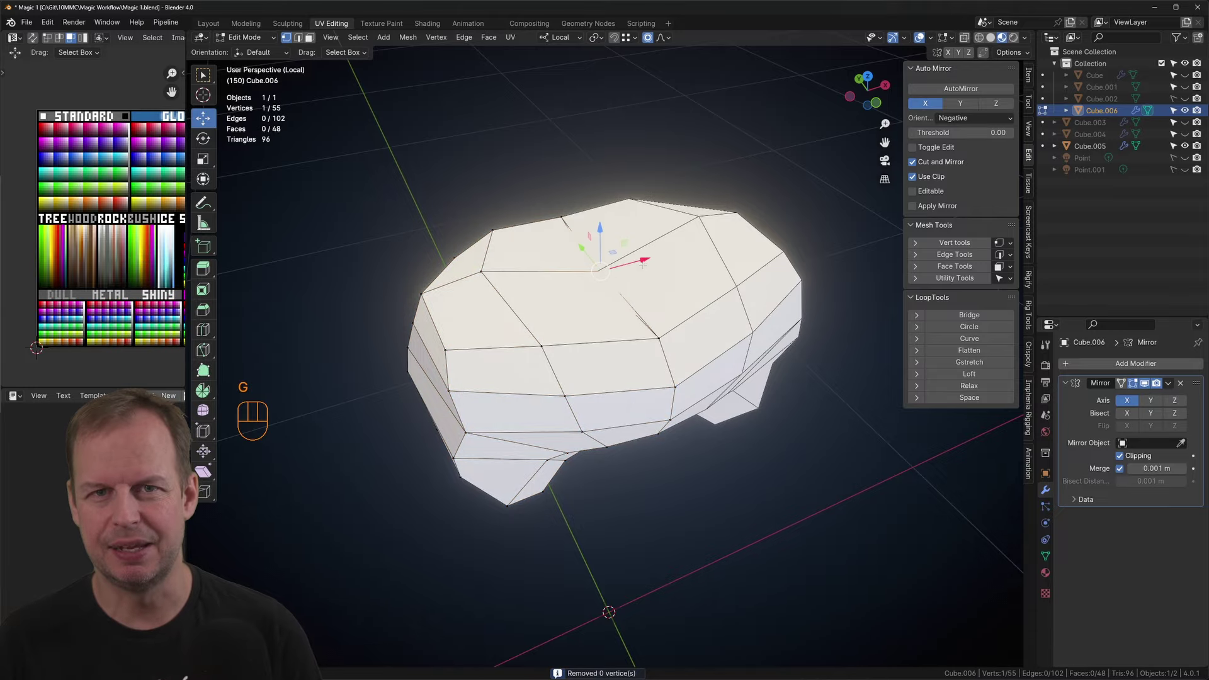
Step: Reposition several vertices on the top of the isolated shorts to even out their shape
drag(643, 265, 706, 250)
middle_drag(705, 249, 894, 252)
click(669, 361)
drag(623, 374, 756, 347)
click(572, 248)
key(g)
click(579, 252)
Step: Exit Local View and move individual vertices of the shorts to fit them against the body
middle_drag(771, 342, 655, 353)
key(KP_Divide)
key(3)
key(Tab)
middle_drag(582, 393, 605, 332)
key(Tab)
key(1)
key(g)
key(Tab)
key(Tab)
key(1)
key(g)
Step: Move a face and an edge of the shorts to improve their fit around the hips
key(3)
click(586, 354)
key(g)
click(572, 358)
key(2)
click(604, 333)
click(471, 312)
key(g)
Step: Turn on X-ray and move another edge of the shorts to adjust the fit
key(2)
click(570, 277)
key(alt+z)
key(g)
key(Tab)
key(Tab)
key(Tab)
key(Tab)
key(2)
click(602, 387)
key(g)
click(588, 385)
key(ctrl+z)
Step: Turn off X-ray and isolate the shorts in Local View again
key(alt+z)
key(KP_Divide)
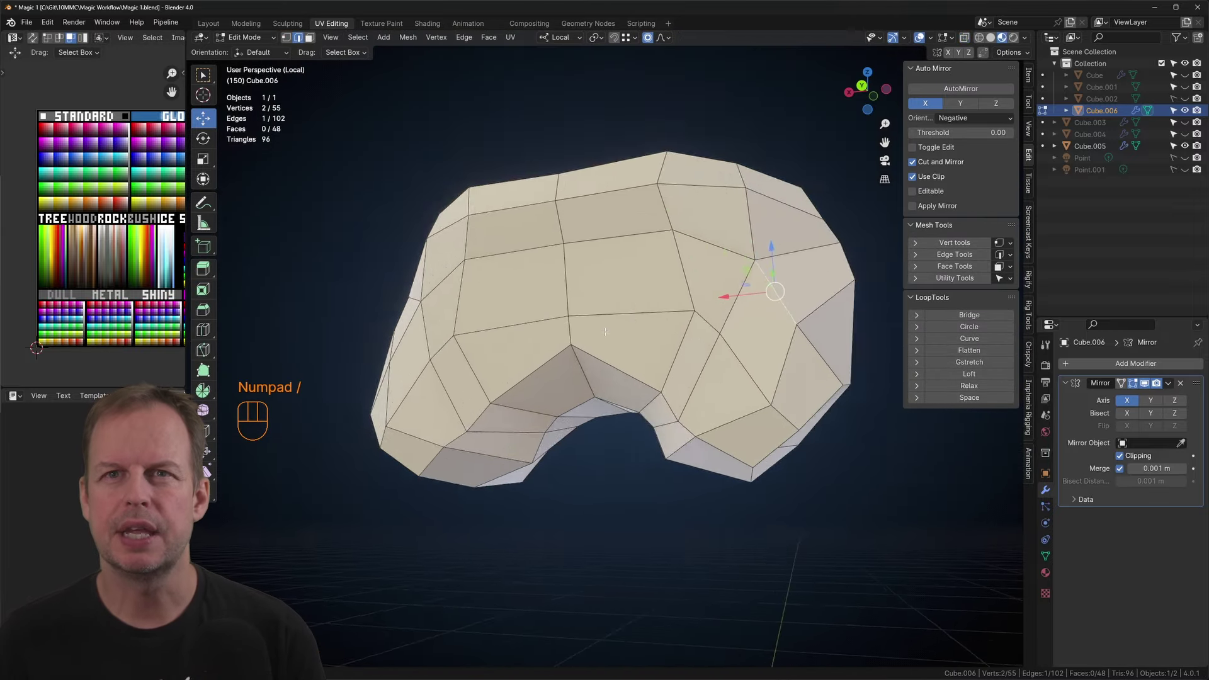
Step: Select the faces around the leg opening of the shorts and rotate, move and scale them up by about 1.1
scroll(605, 331, down, 5)
key(3)
click(659, 395)
ctrl+click(690, 377)
middle_drag(693, 377, 748, 398)
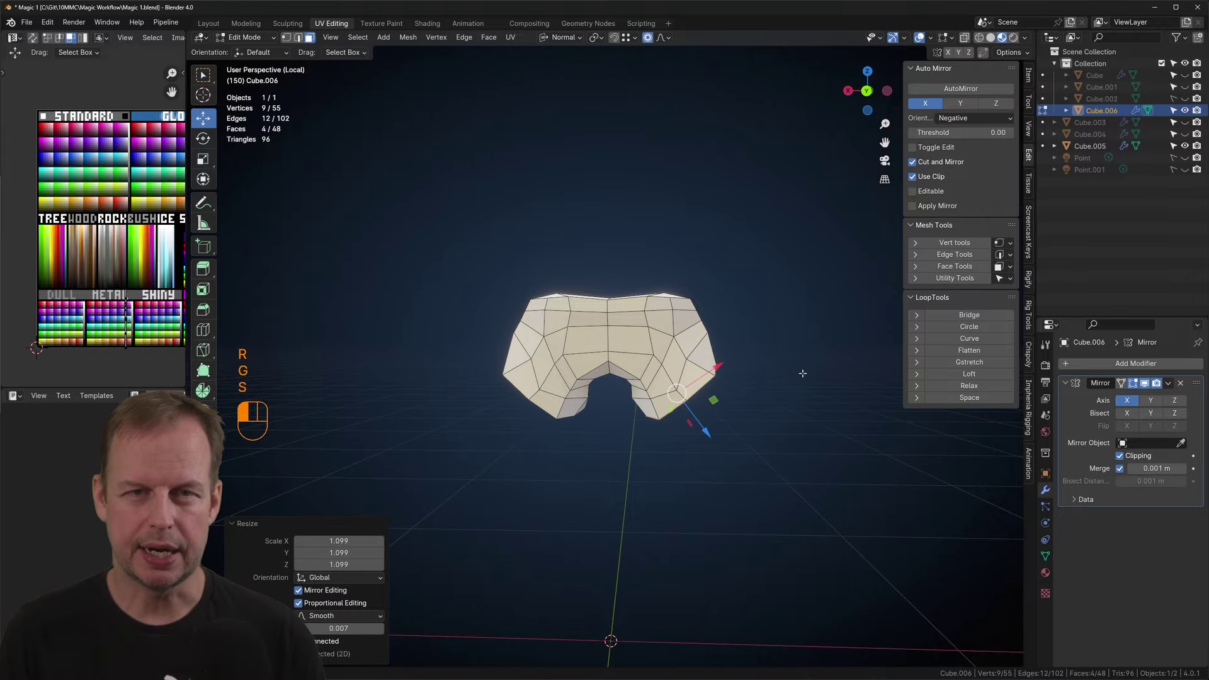
Step: Exit Local View and move edges of the shorts along the leg opening and outer hip to fit the body
key(KP_Divide)
middle_drag(743, 378, 699, 359)
key(2)
click(632, 410)
key(g)
click(614, 418)
key(2)
middle_drag(614, 418, 536, 340)
key(1)
key(2)
click(520, 353)
key(g)
click(526, 362)
Step: Move individual vertices at the outer hip and leg hem of the shorts to clear the thigh, and leave Edit Mode
middle_drag(525, 362, 548, 332)
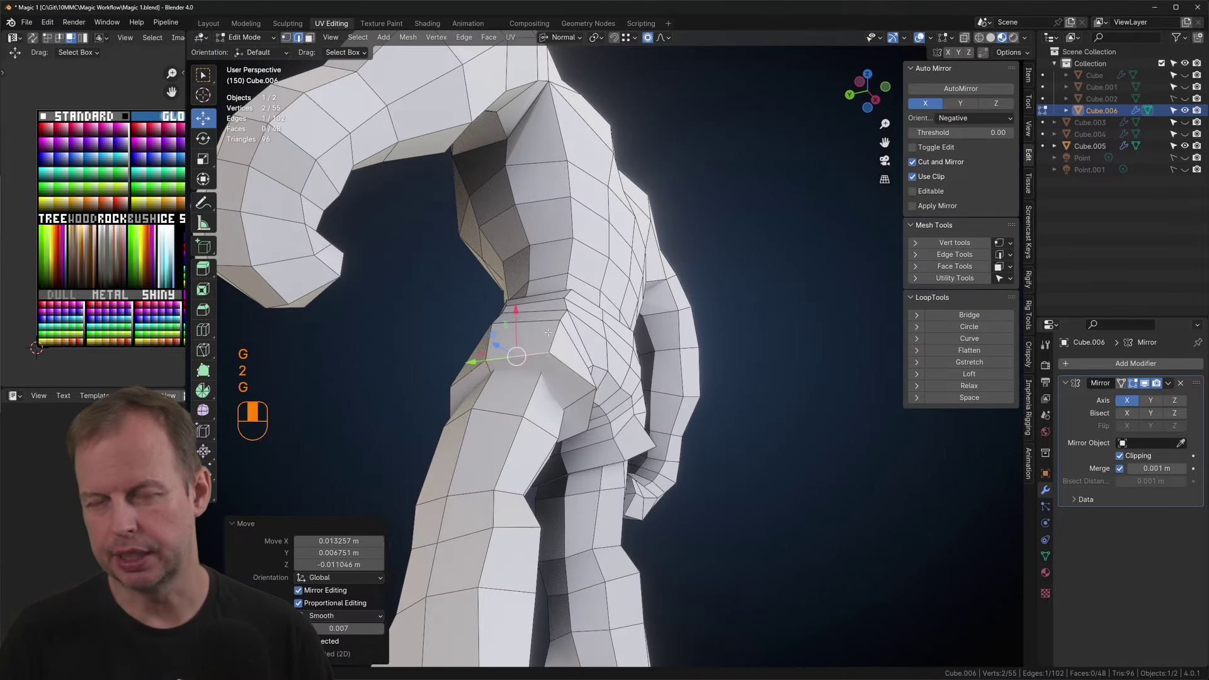
click(561, 397)
key(g)
middle_drag(580, 425, 630, 343)
key(g)
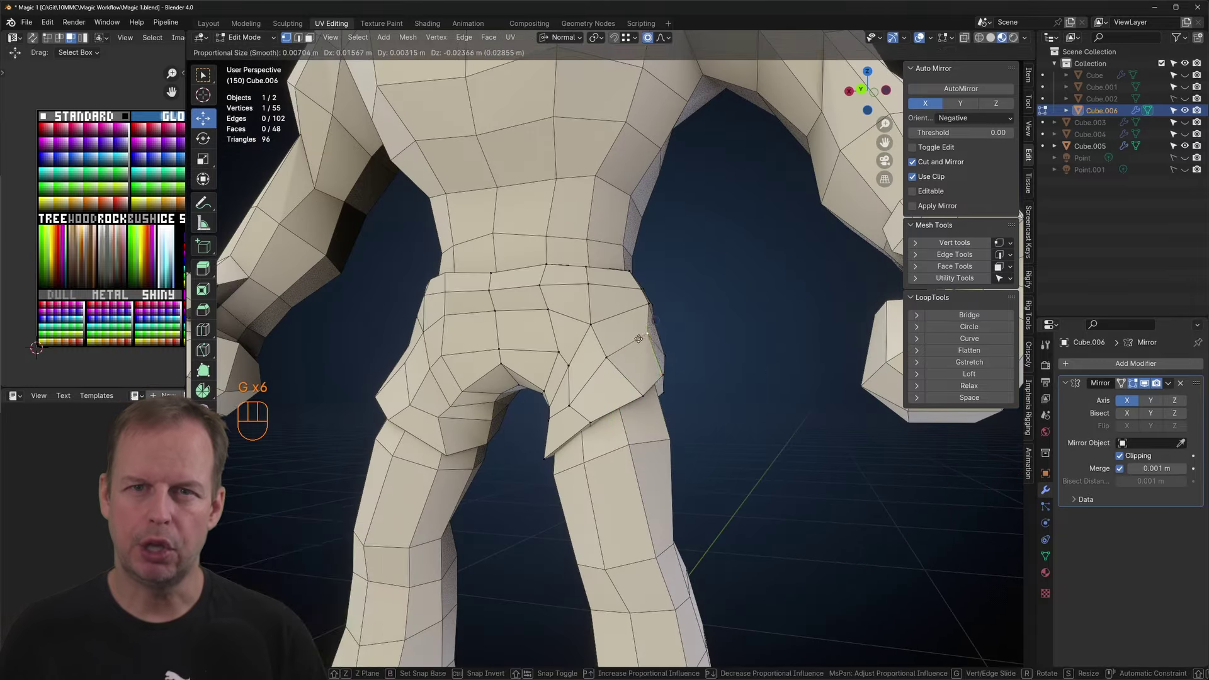
click(638, 338)
key(1)
key(g)
click(610, 394)
middle_drag(611, 393, 655, 403)
key(Tab)
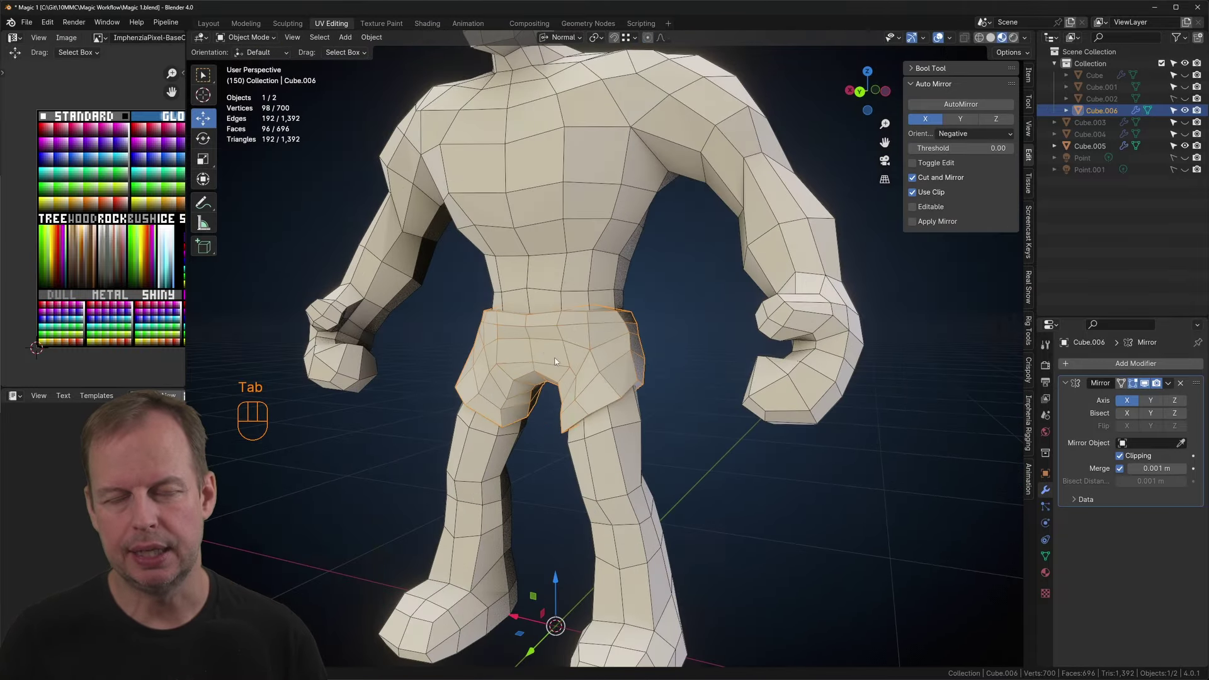
Step: Extrude the band of six upper faces of the shorts outward along their normals to form a belt
key(Tab)
key(3)
click(541, 350)
key(e)
middle_drag(598, 366, 558, 361)
key(1)
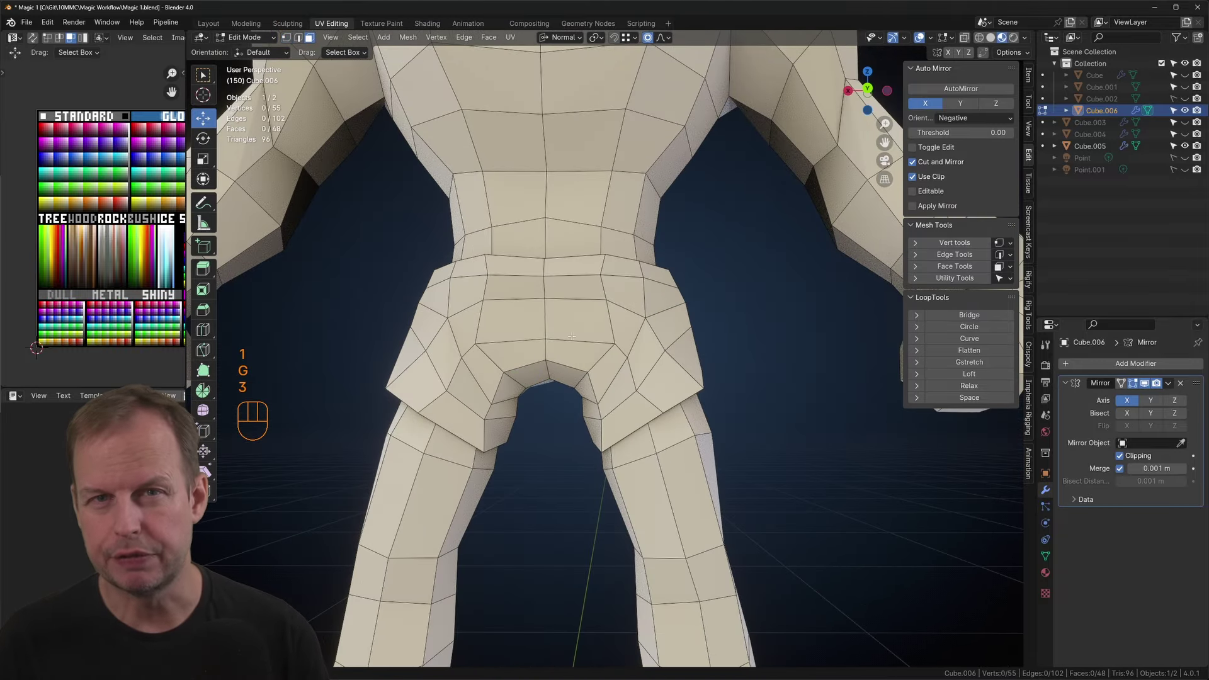
key(1)
key(2)
middle_drag(578, 275, 567, 309)
key(e)
click(598, 304)
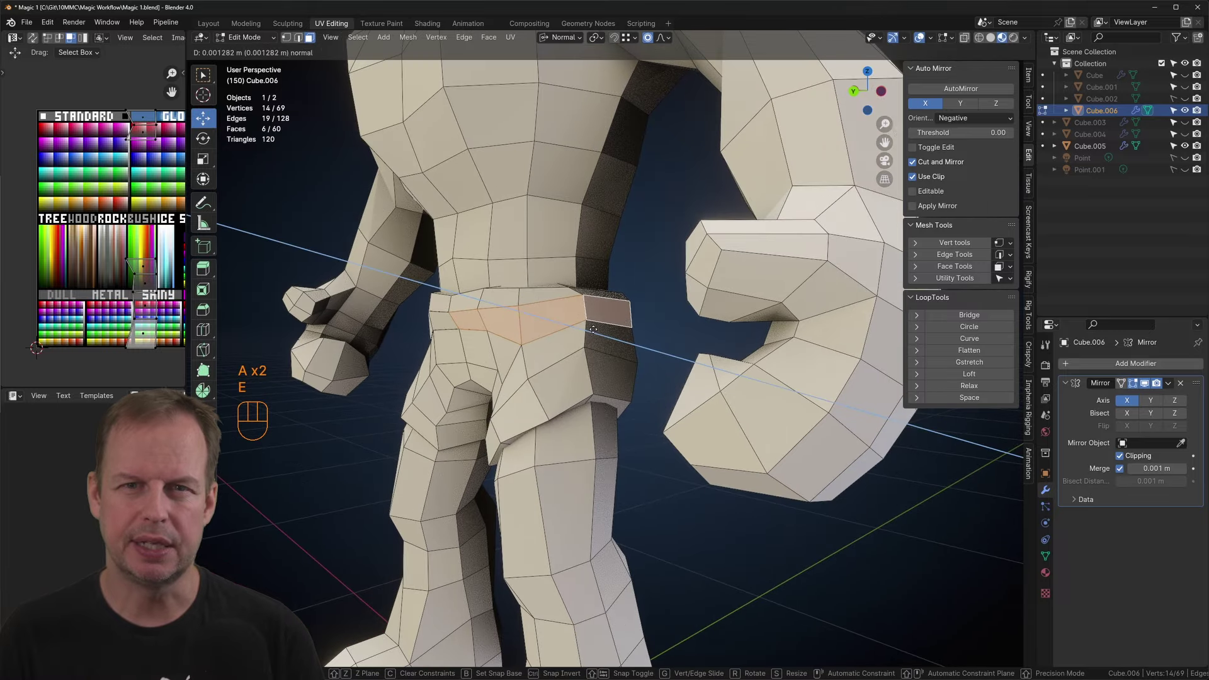
Step: Move an edge on the new belt's upper rim and select a belt face
key(2)
click(485, 283)
key(g)
click(488, 284)
middle_drag(488, 285, 472, 237)
key(3)
click(455, 289)
middle_drag(554, 304, 566, 329)
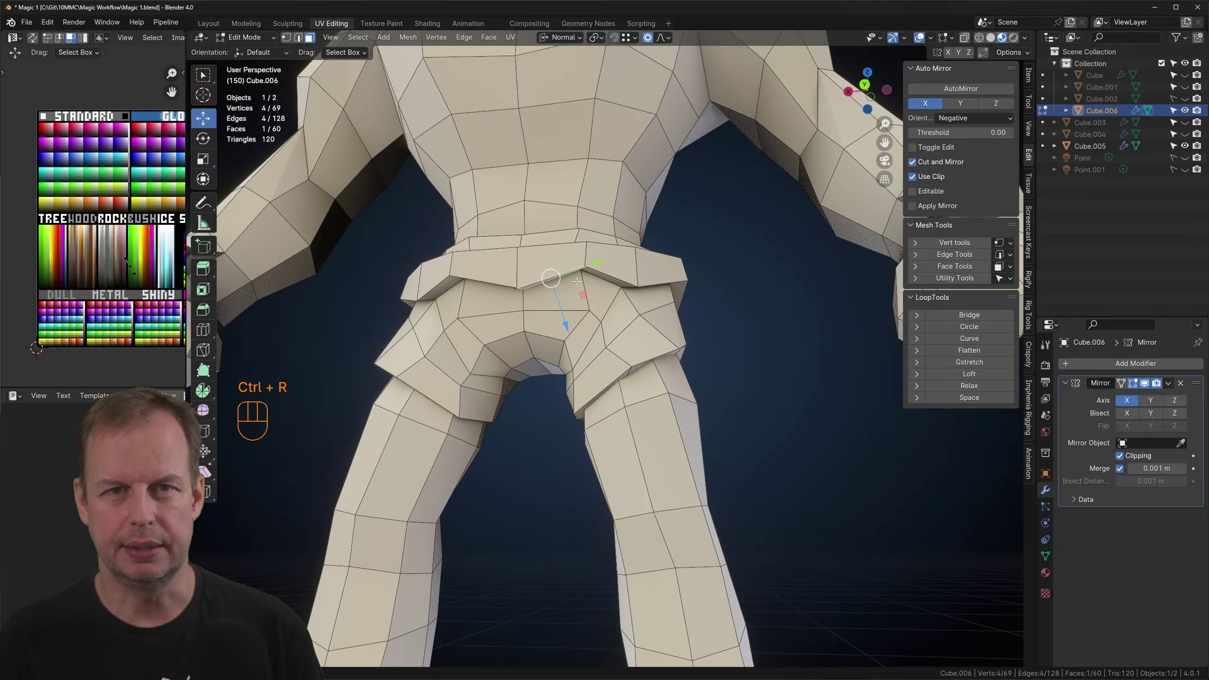
Step: Add loop cuts through the belt and shorts, and adjust an edge at the front of the belt
key(ctrl+r)
click(541, 295)
key(ctrl+r)
click(504, 271)
key(3)
click(485, 253)
middle_drag(484, 253, 472, 315)
key(g)
key(g)
click(472, 315)
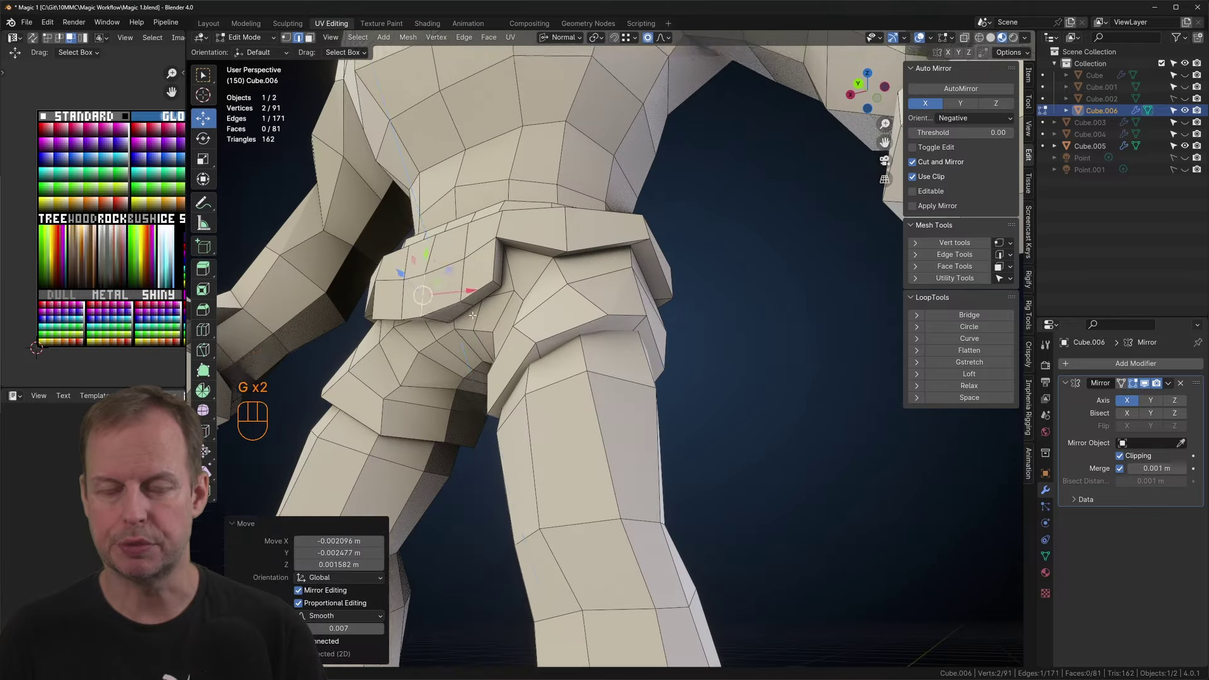
Step: Extend the front of the belt downward into a hanging flap and scale its tip face to about 1.33
middle_drag(584, 356, 548, 355)
key(g)
click(548, 355)
key(s)
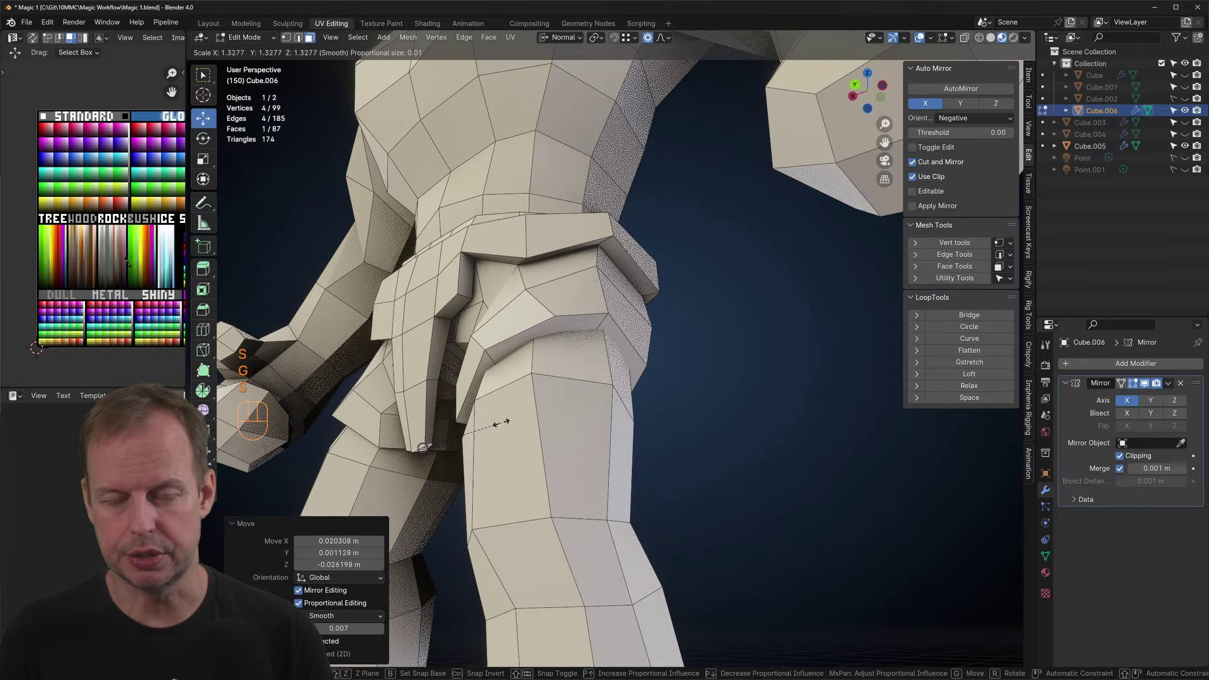
click(502, 423)
Step: Move edges and faces of the front flap to shape its long central tip and shorter side prong
middle_drag(502, 423, 572, 266)
key(g)
key(g)
key(g)
click(592, 403)
key(g)
key(2)
middle_drag(507, 305, 390, 457)
key(3)
ctrl+click(390, 458)
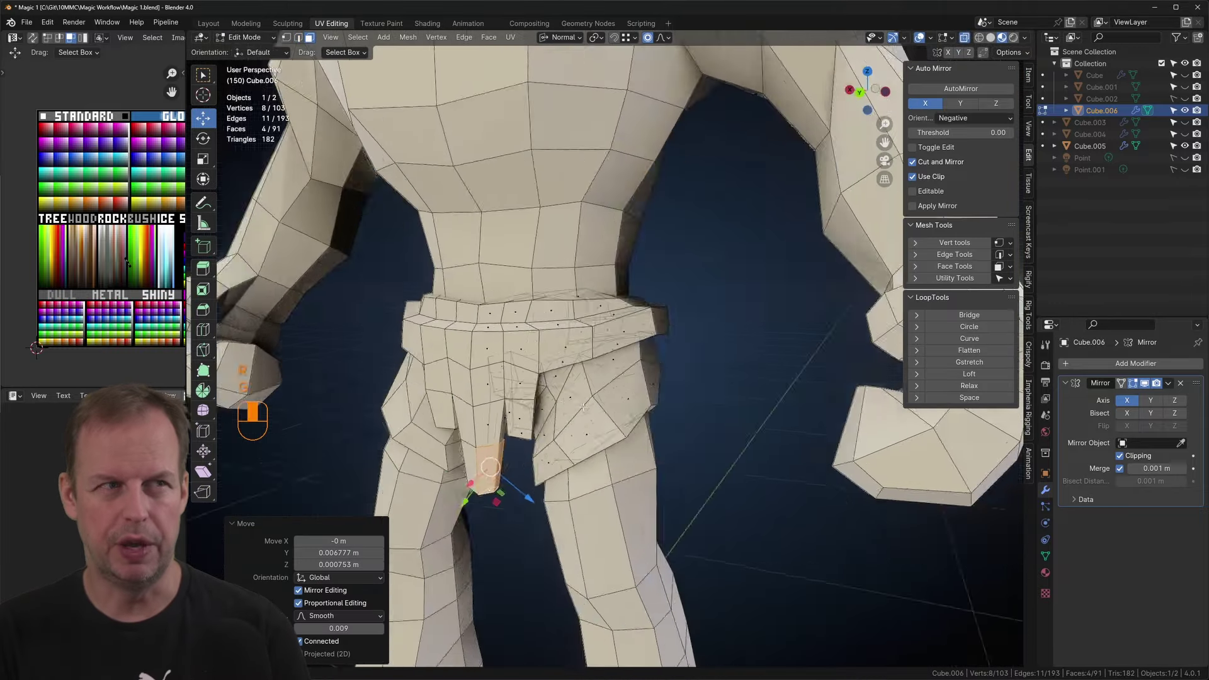
Step: Turn off X-ray and move vertices at the back of the belt to follow the lower back
key(alt+z)
middle_drag(617, 328, 653, 300)
scroll(652, 300, up, 4)
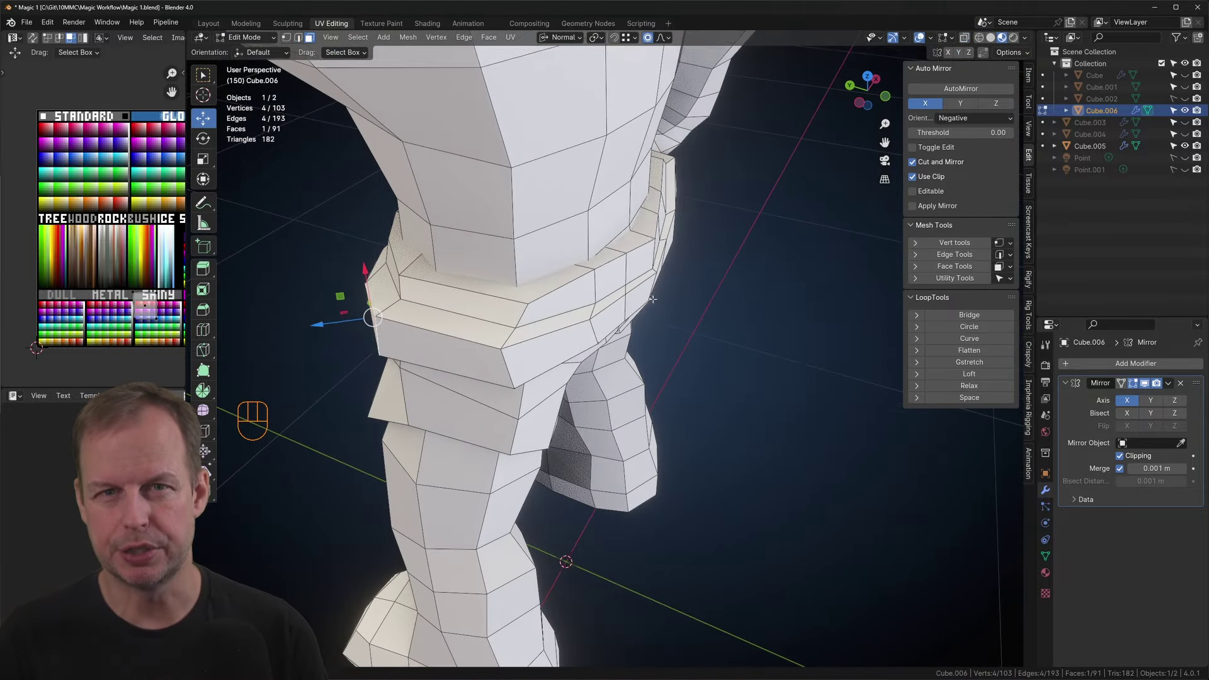
click(640, 233)
key(g)
middle_drag(639, 233, 708, 341)
click(592, 292)
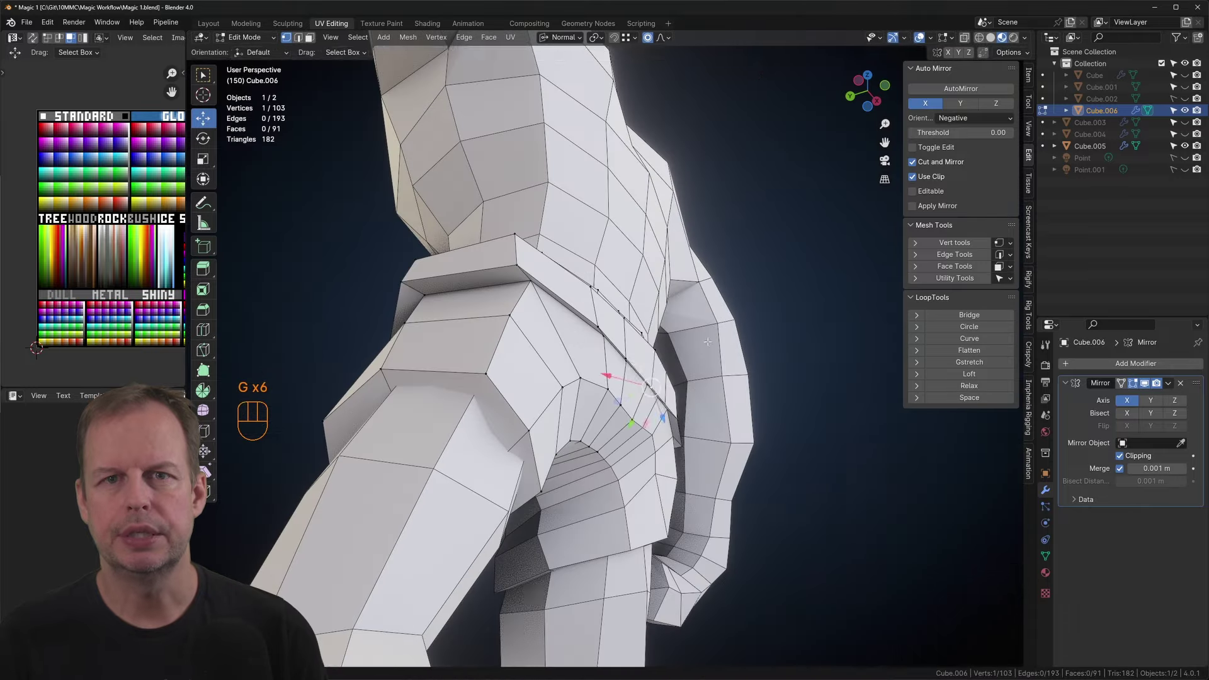
Step: Extrude the underside faces at the back of the belt downward into a hanging flap, and rotate, move and scale its end
middle_drag(609, 332, 672, 343)
key(3)
click(672, 343)
key(e)
click(680, 331)
key(ctrl+KP_1)
key(ctrl+KP_3)
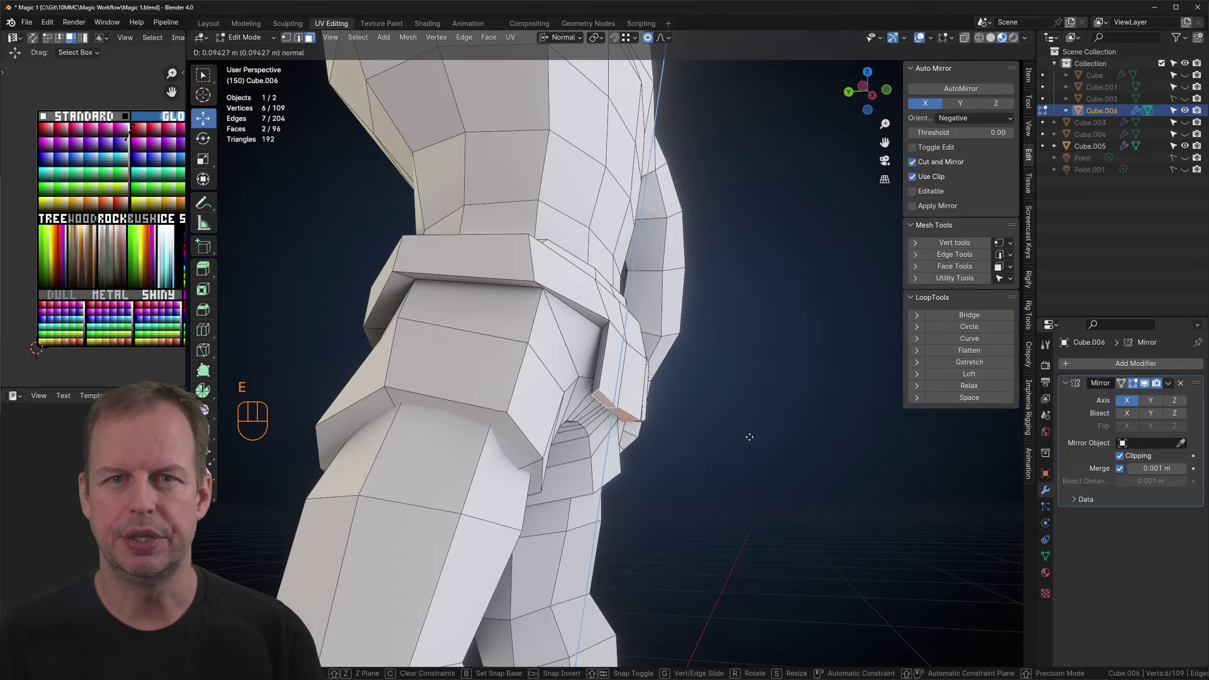
key(r)
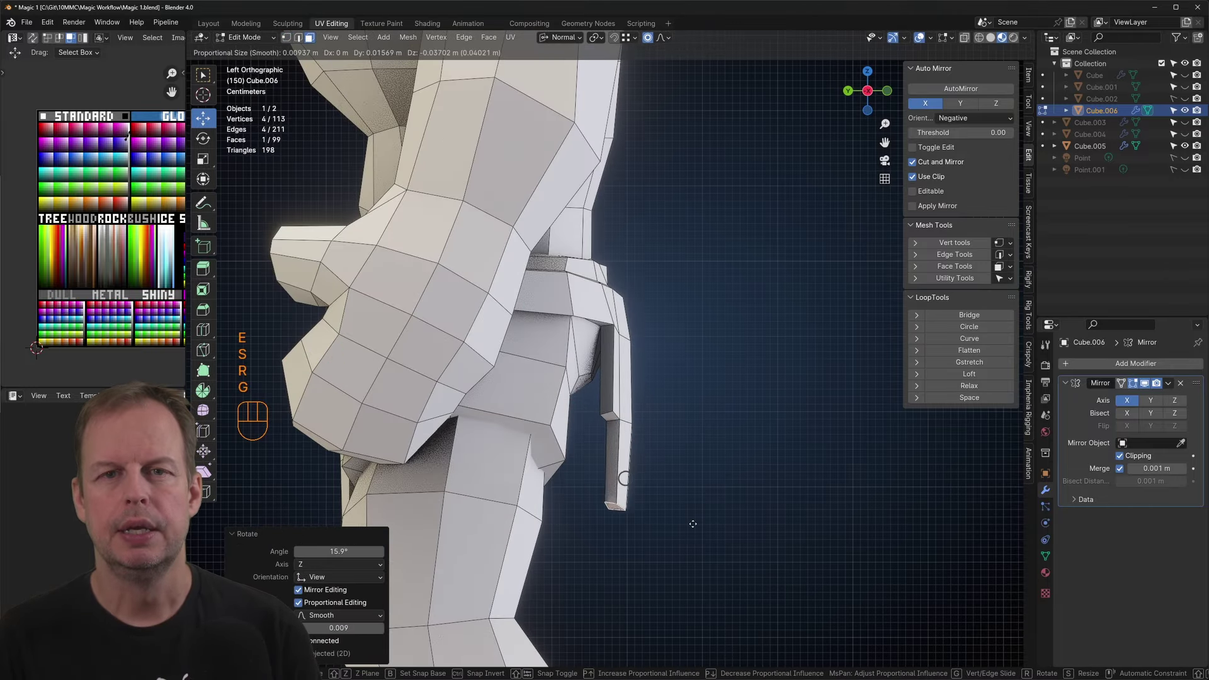
click(693, 524)
key(s)
click(689, 519)
Step: Rotate and move edges and vertices of the back flap to refine its shape
middle_drag(690, 519, 712, 466)
key(2)
click(591, 424)
key(r)
key(r)
middle_drag(701, 397, 488, 406)
key(g)
key(1)
key(g)
key(g)
Step: Move edges and vertices of the belt around the hips to even out its outline
key(2)
click(530, 298)
key(g)
middle_drag(466, 299, 554, 287)
click(703, 296)
key(g)
click(634, 313)
key(1)
click(545, 281)
key(g)
key(g)
click(477, 340)
Step: Move vertices of the front flap and its side prongs to refine their silhouette
middle_drag(477, 340, 541, 328)
click(391, 383)
key(g)
click(393, 383)
key(g)
key(g)
middle_drag(522, 403, 529, 333)
key(g)
key(3)
Step: Extrude the belt's underside face at the front of the hip into a short flap, and scale and move it into shape
click(588, 275)
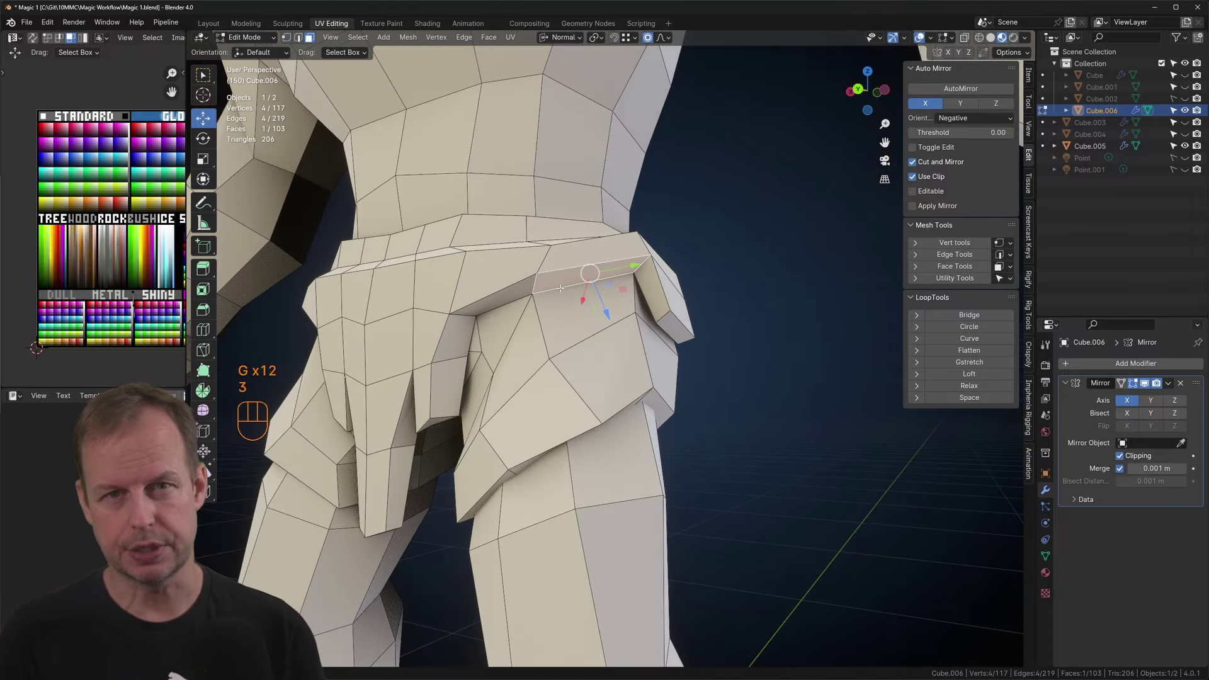
key(e)
key(s)
key(g)
middle_drag(778, 302, 567, 315)
key(g)
key(g)
middle_drag(416, 329, 819, 343)
key(2)
key(g)
click(651, 401)
Step: Move edges of the belt at the side hip and raise the centre edge above the front flap
key(Tab)
key(Tab)
key(2)
click(667, 294)
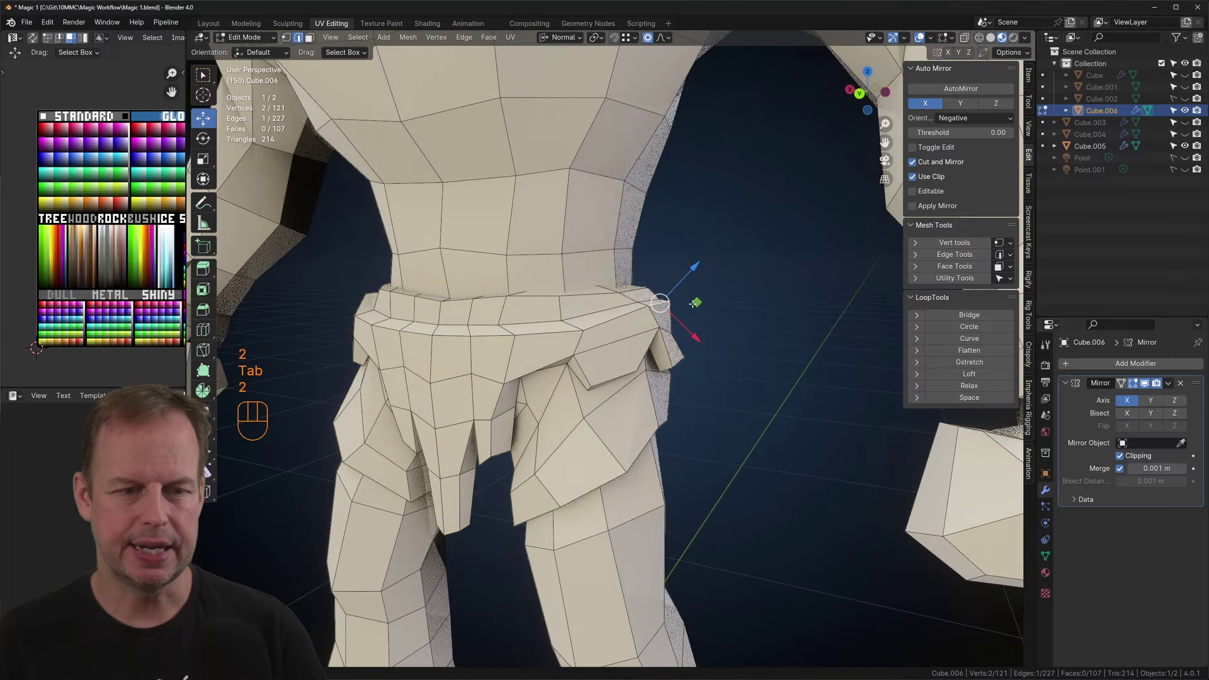
key(g)
click(590, 331)
middle_drag(590, 330, 584, 306)
key(g)
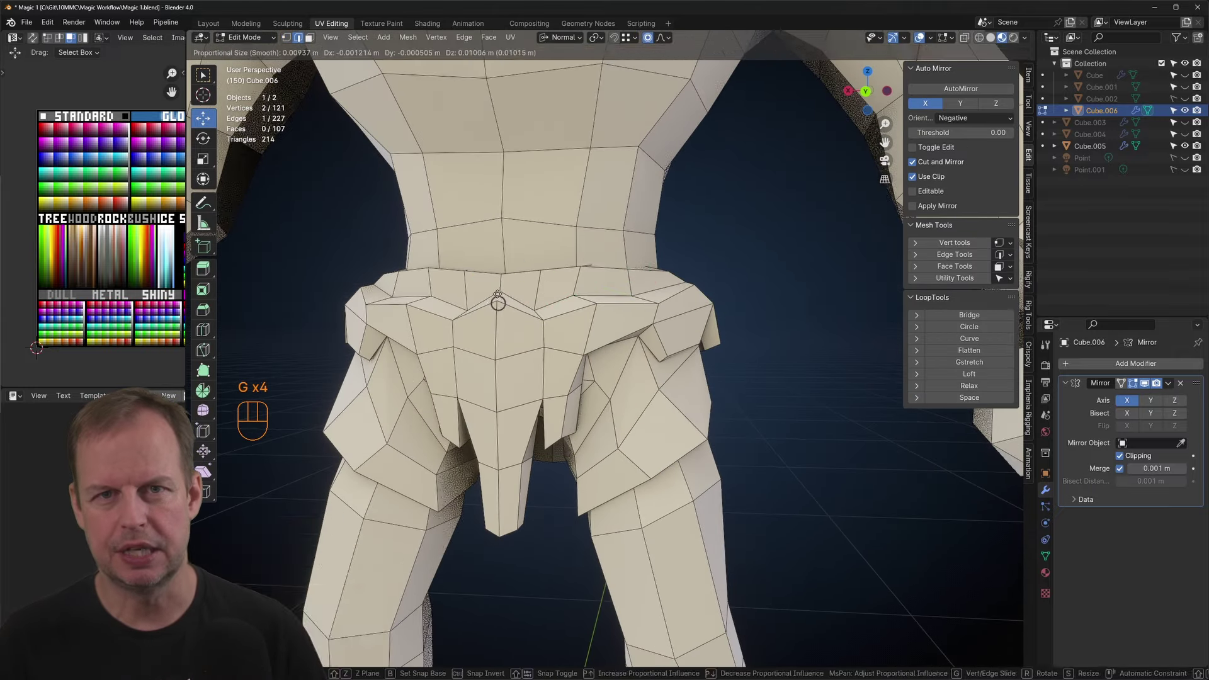
click(497, 303)
Step: Extrude the two faces beside the front flap's centre outward, and move and scale them down slightly
middle_drag(497, 303, 636, 343)
click(541, 353)
key(e)
key(g)
key(s)
key(s)
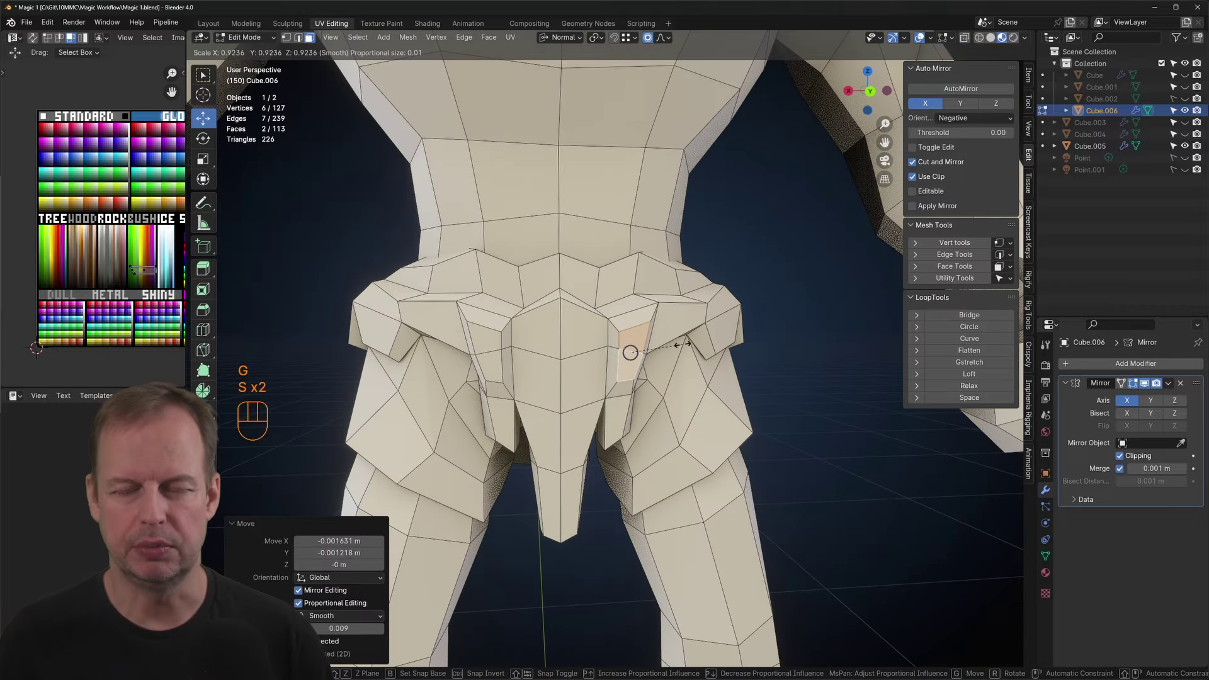
Step: Move faces and an edge of the front flap's raised panels to refine their shape
key(g)
click(465, 368)
key(g)
click(566, 360)
middle_drag(566, 360, 542, 354)
key(g)
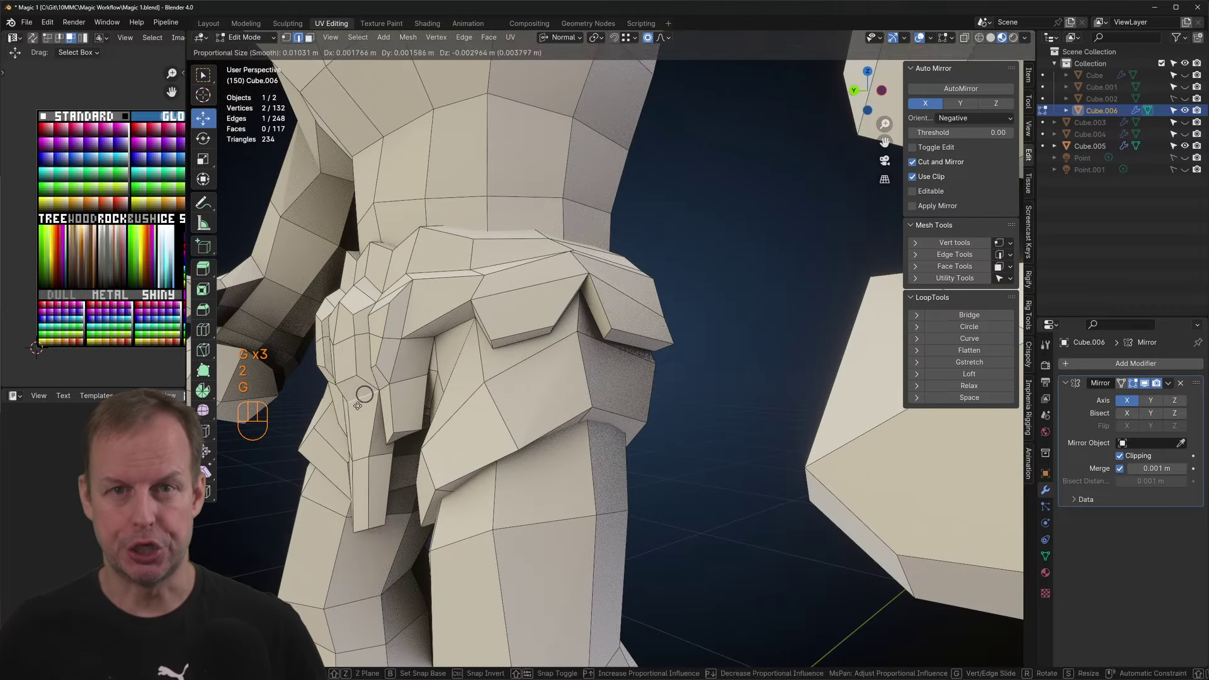
middle_drag(364, 395, 551, 302)
Step: Undo the last two edits on the front flap
click(332, 281)
key(ctrl+z)
key(ctrl+z)
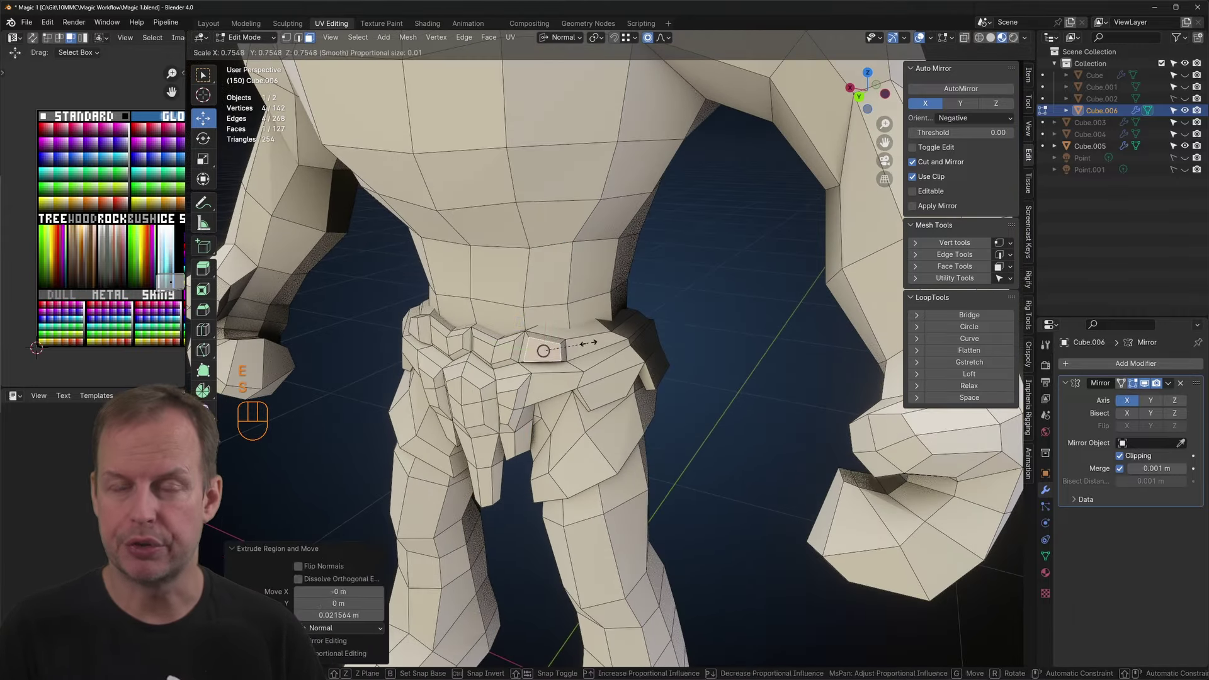
Step: Move an edge of the belt at the side hip and adjust a neighbouring face to refine the belt's shape
key(Tab)
middle_drag(692, 410, 478, 372)
key(Tab)
key(Tab)
key(2)
click(665, 289)
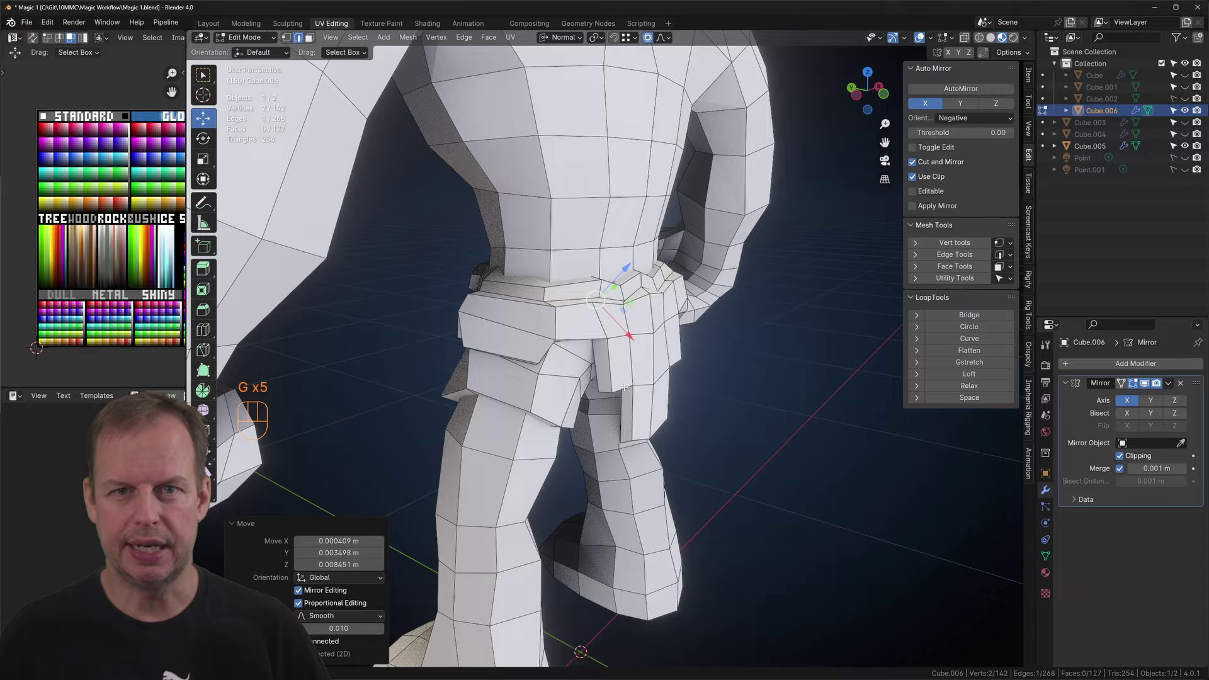
key(3)
middle_drag(624, 386, 651, 394)
key(g)
click(671, 431)
Step: Extrude the faces beneath the belt's rear centre downward twice, scaling and moving them into a tapered hanging flap
shift+click(643, 359)
middle_drag(710, 347, 794, 273)
key(ctrl+z)
key(e)
key(s)
click(733, 350)
key(e)
key(s)
key(g)
key(Tab)
scroll(779, 345, up, 5)
key(Tab)
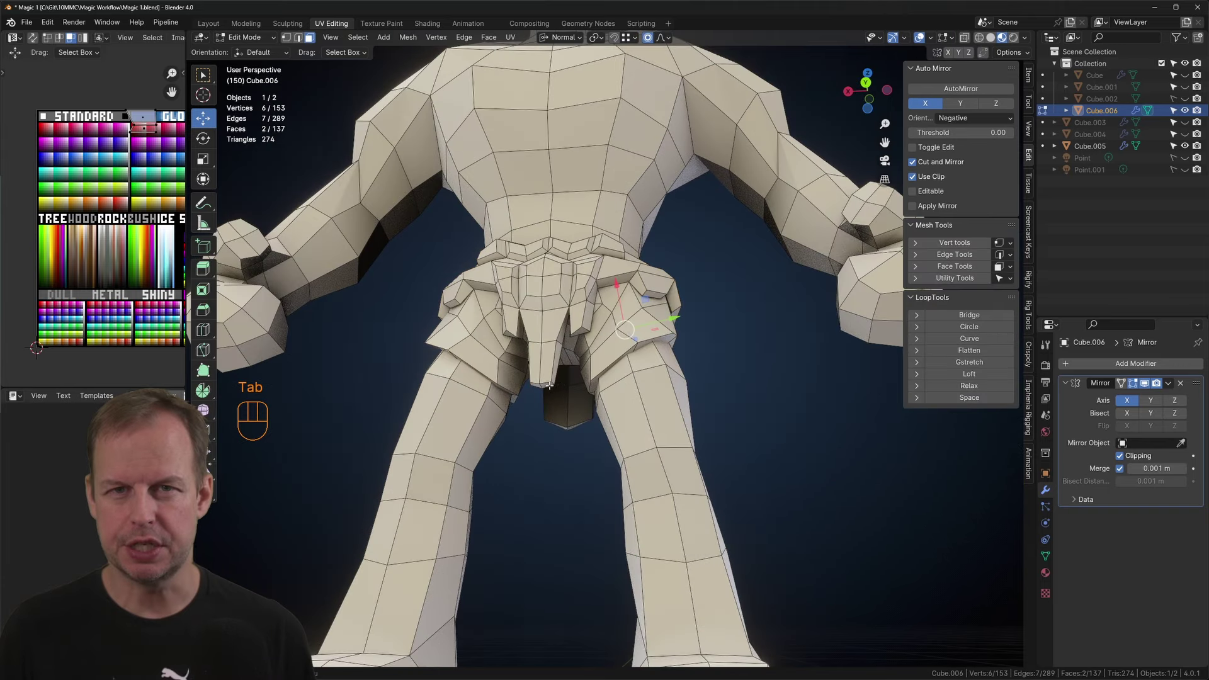
Step: In side view with X-ray on, rotate and move the rear flap so it hangs behind the hips
click(555, 437)
key(ctrl+KP_3)
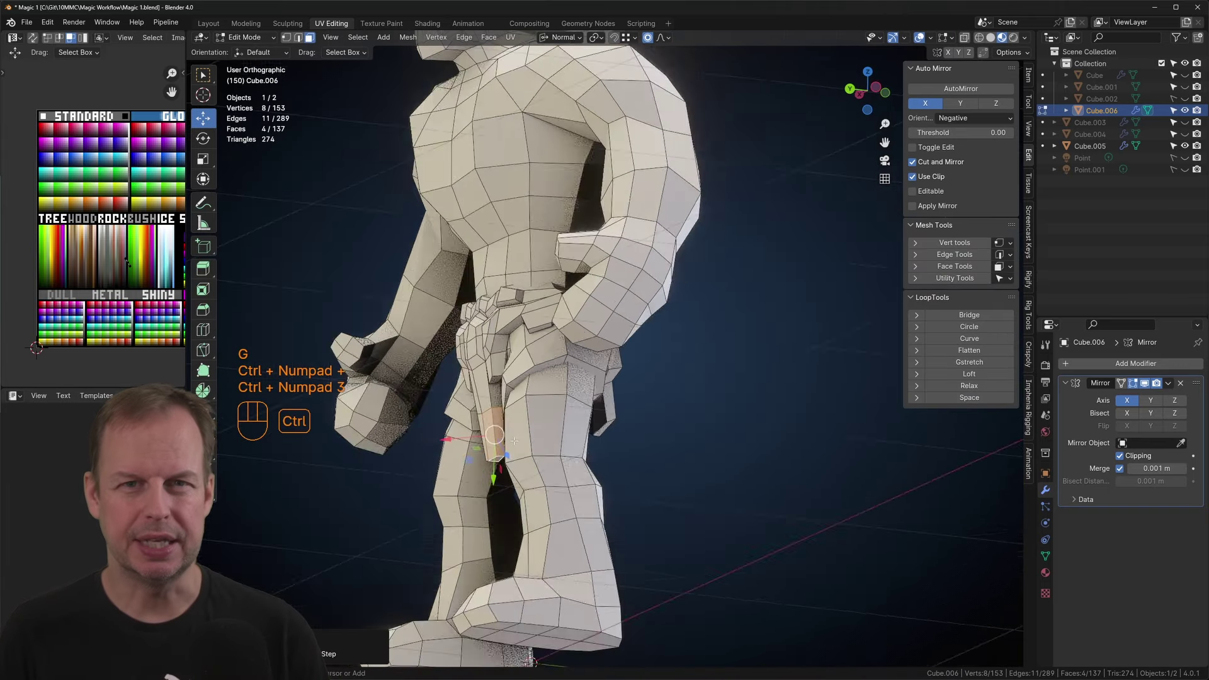
key(alt+z)
key(g)
key(r)
click(682, 426)
key(r)
click(693, 413)
key(ctrl+KP_Add)
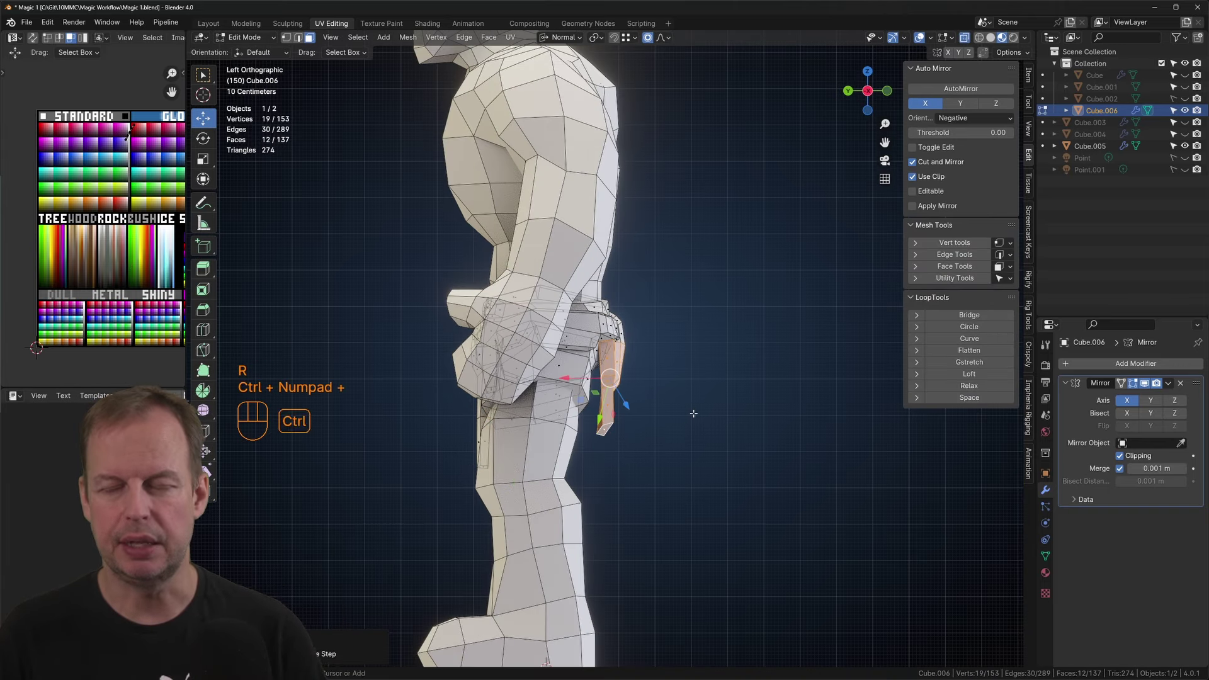
key(g)
click(685, 359)
Step: Box-select and move the rear flap's outer vertices, plus its lower end, to refine the side profile
key(alt+z)
drag(616, 306, 724, 412)
key(o)
key(g)
key(Escape)
key(o)
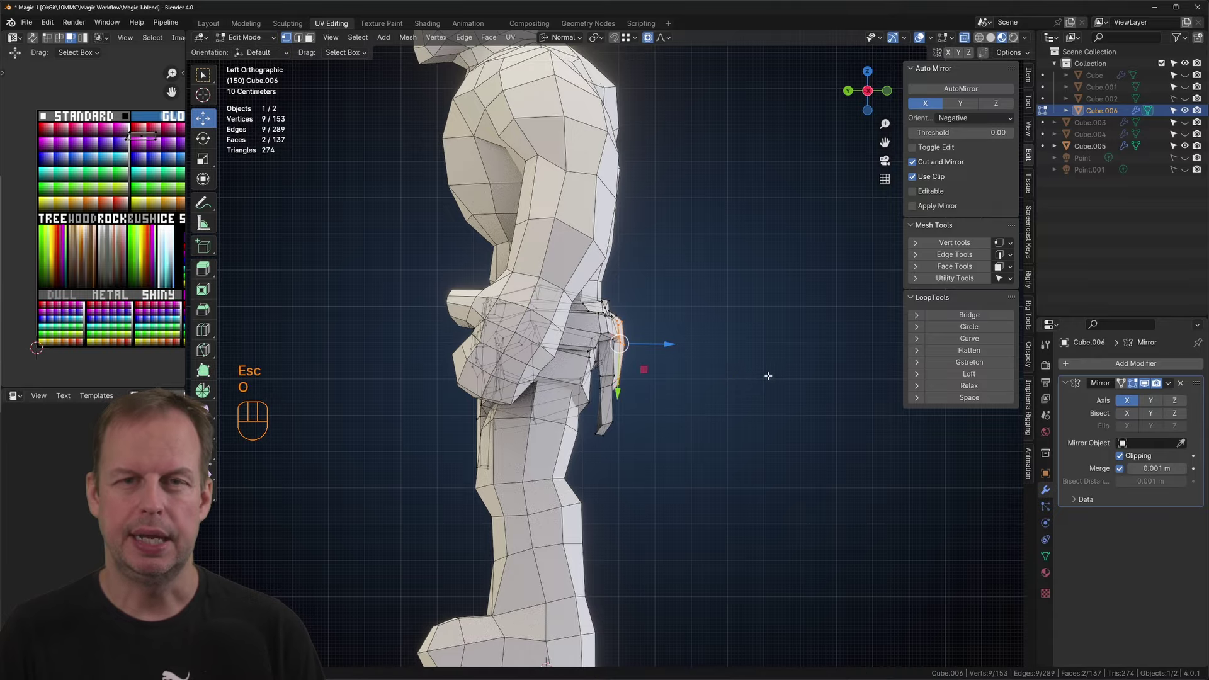
key(g)
click(763, 375)
drag(584, 412, 623, 448)
key(g)
Step: Turn off X-ray display and rename the shorts object as Clothes
key(Tab)
middle_drag(605, 409, 695, 396)
click(566, 261)
key(Tab)
key(alt+z)
scroll(566, 261, down, 2)
middle_drag(570, 271, 629, 399)
scroll(598, 340, down, 4)
key(Tab)
double_click(1100, 111)
text(C)
Step: Assign the ImphenziaPixPal material to the clothes and scale all their UVs to 0
click(1045, 573)
click(1067, 413)
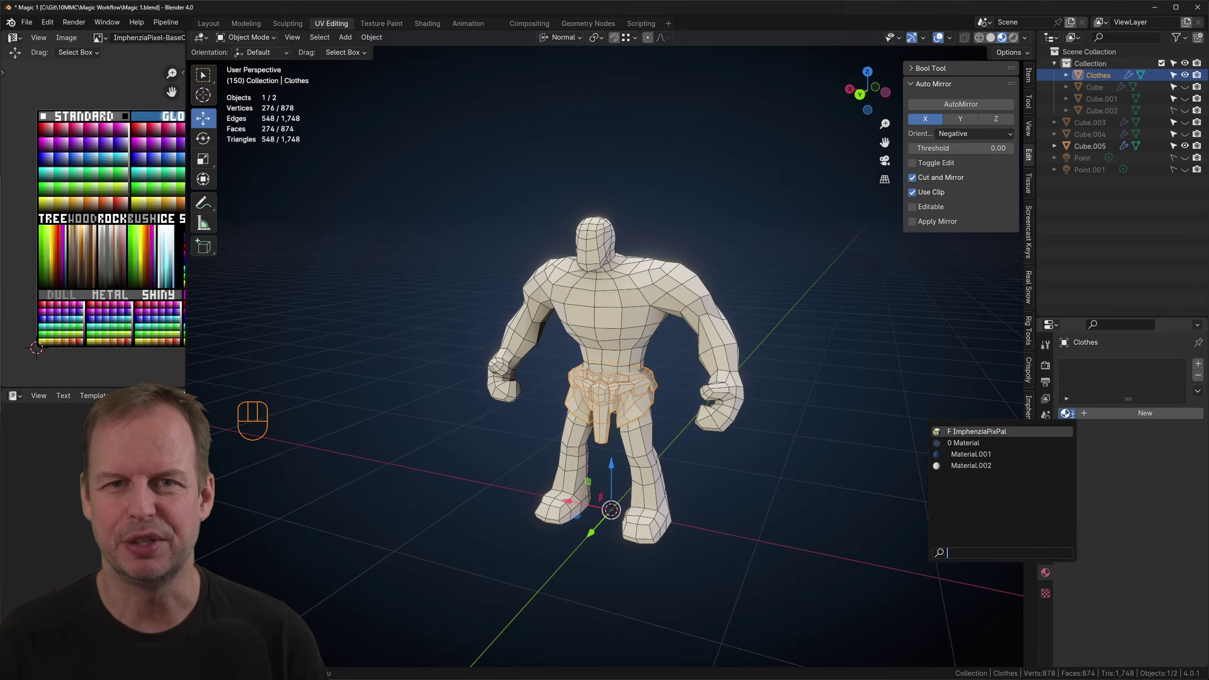
click(976, 432)
key(Tab)
key(a)
key(a)
key(s)
key(0)
key(Return)
Step: Move the clothes' collapsed UVs onto a brown swatch in the palette's wood section
key(g)
click(74, 223)
scroll(94, 223, up, 6)
key(g)
click(94, 252)
key(Tab)
Step: Duplicate the body object, hide the original Cube.005 and rename the duplicate as Character
click(711, 296)
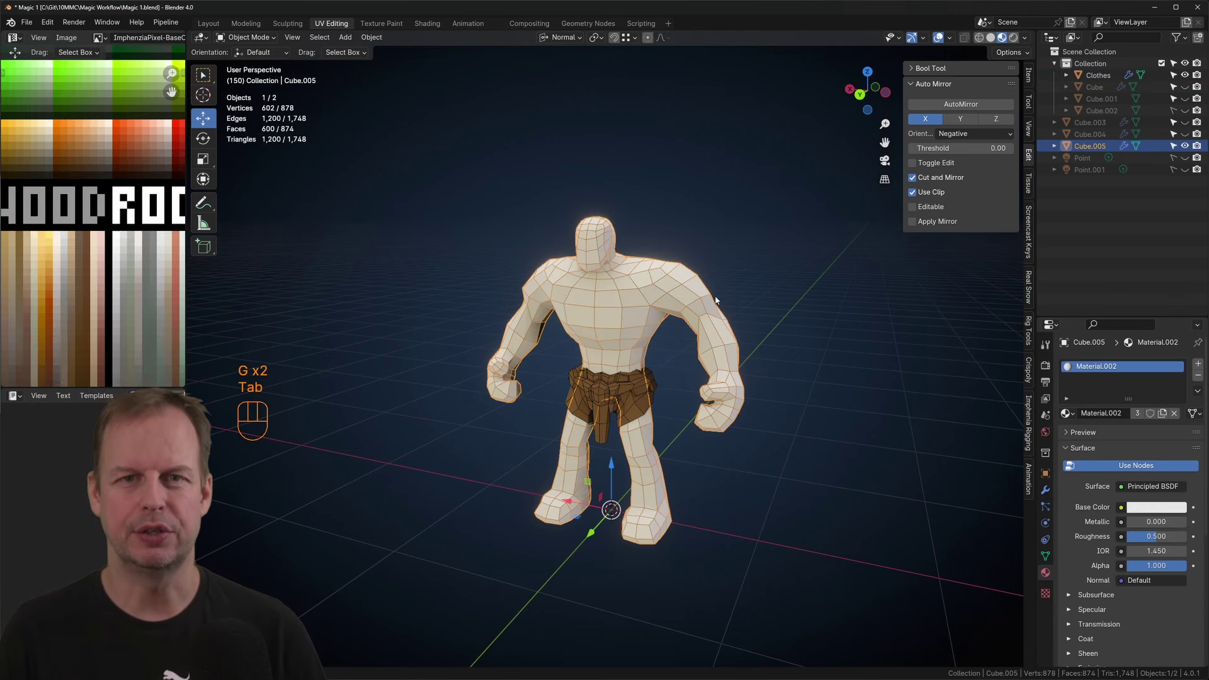
key(Tab)
key(a)
key(3)
key(Tab)
double_click(1086, 149)
key(Tab)
key(shift+d)
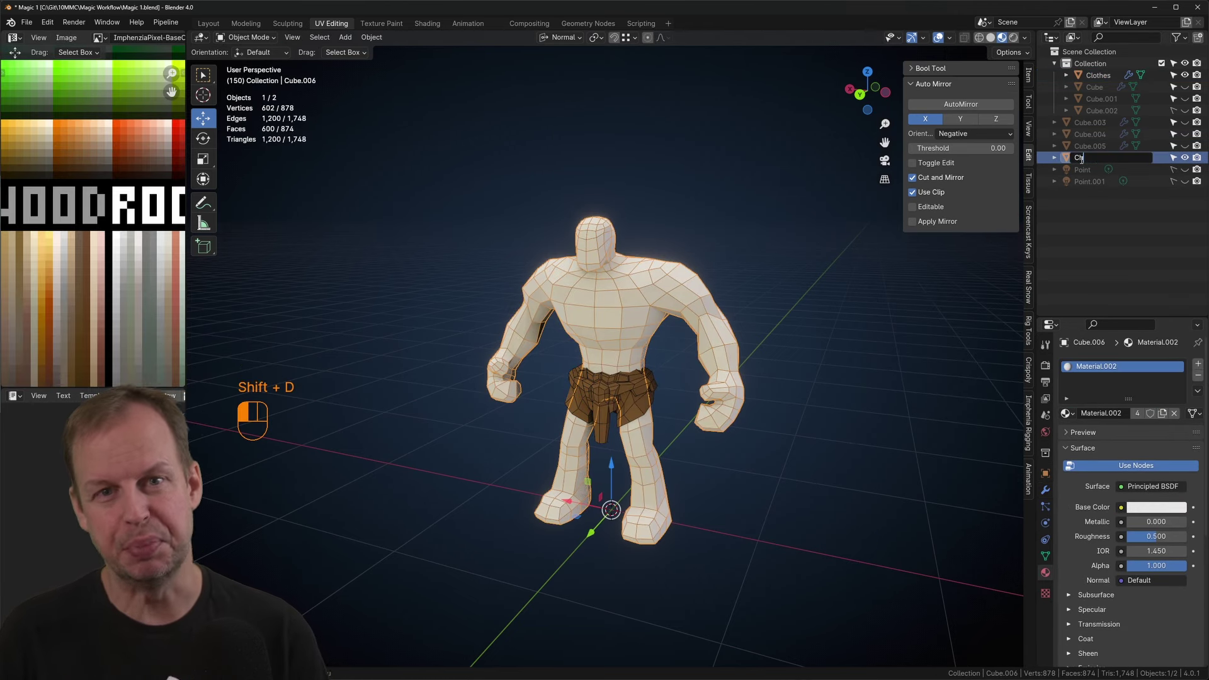
Step: Assign the ImphenziaPixPal material to the Character body and scale all its UVs to 0
click(1067, 413)
click(970, 430)
key(Tab)
key(a)
key(a)
key(s)
key(0)
key(Return)
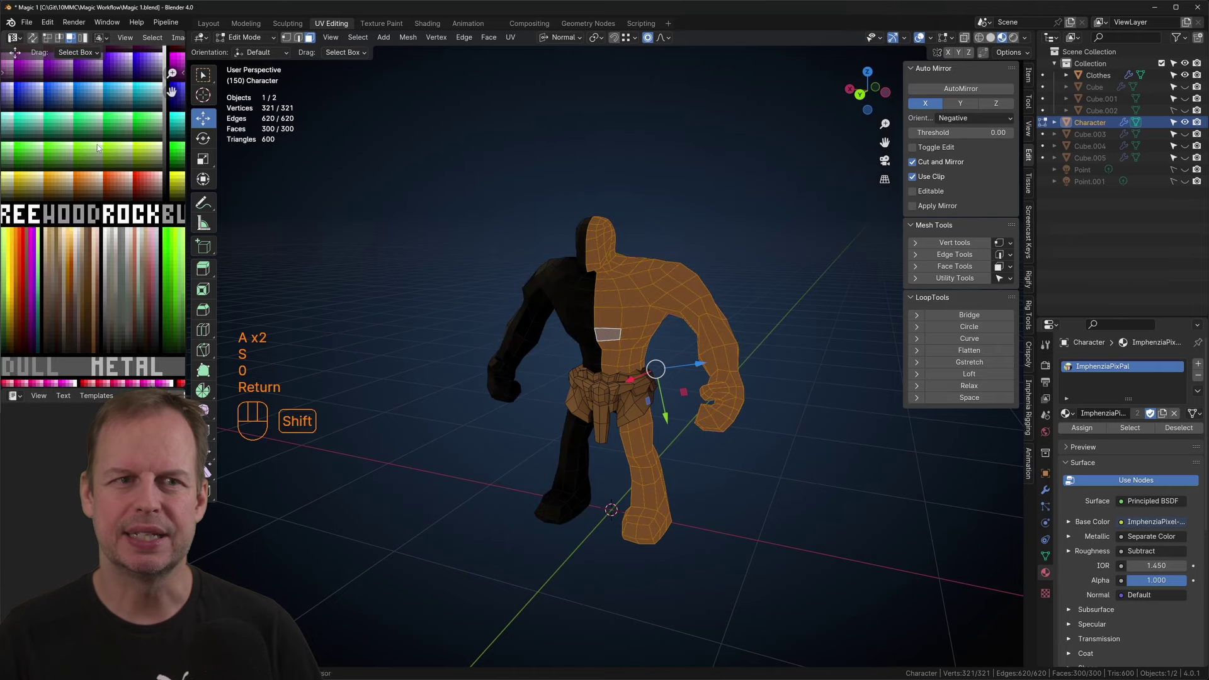
Step: Move the body's collapsed UVs onto a light tan skin swatch on the palette
key(g)
click(105, 246)
scroll(95, 228, up, 5)
key(g)
click(104, 238)
scroll(132, 255, up, 3)
key(g)
click(70, 232)
key(g)
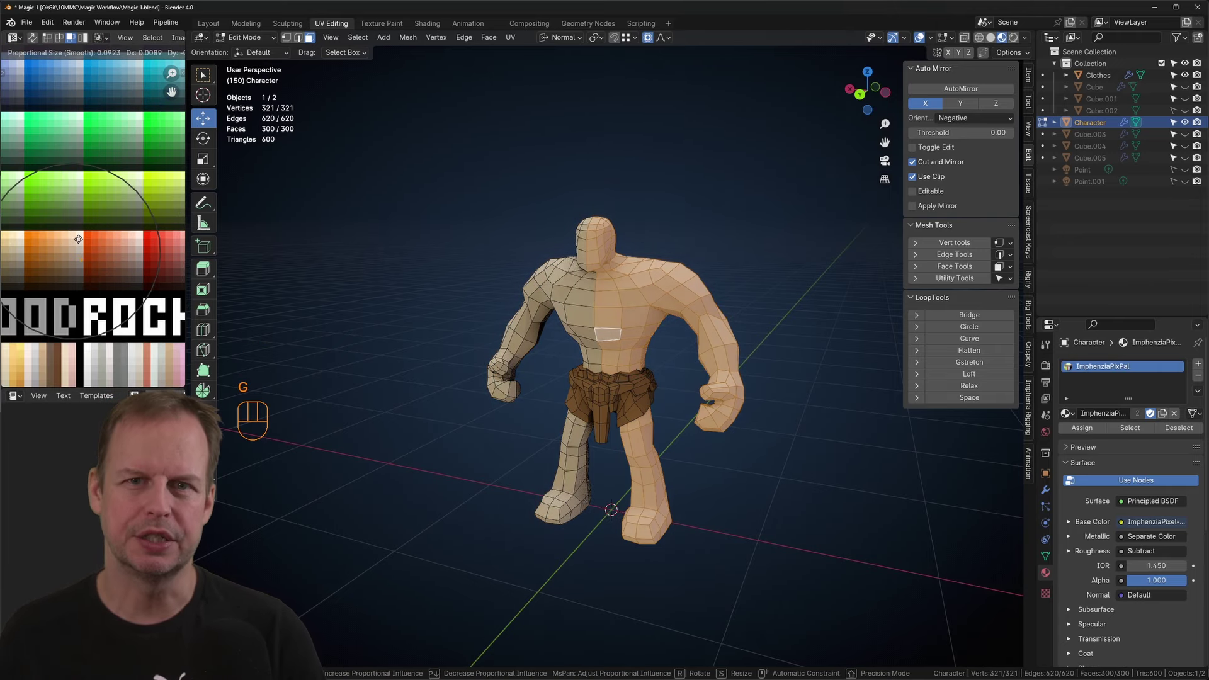
click(77, 235)
key(Tab)
Step: Isolate the Clothes object in local view and select the faces closing the shorts' leg opening
middle_drag(707, 325, 601, 293)
key(Tab)
key(Tab)
key(3)
click(598, 353)
key(Tab)
key(3)
key(a)
key(a)
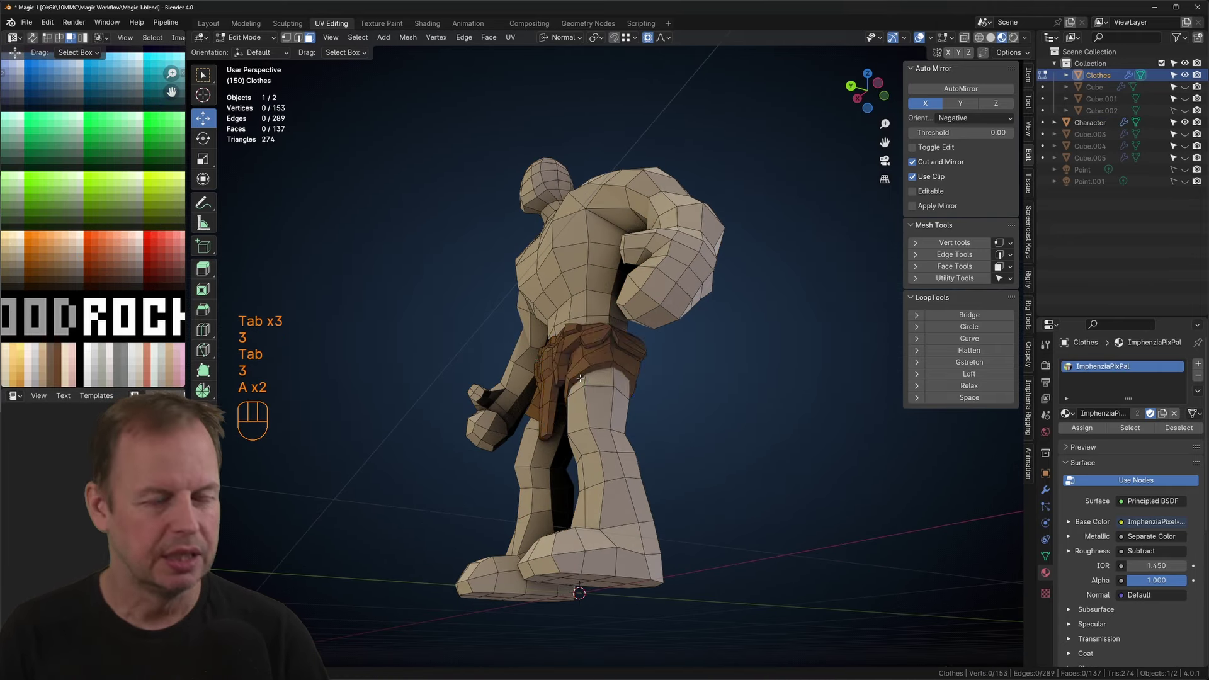
click(581, 331)
middle_drag(605, 378, 559, 281)
key(l)
key(KP_Divide)
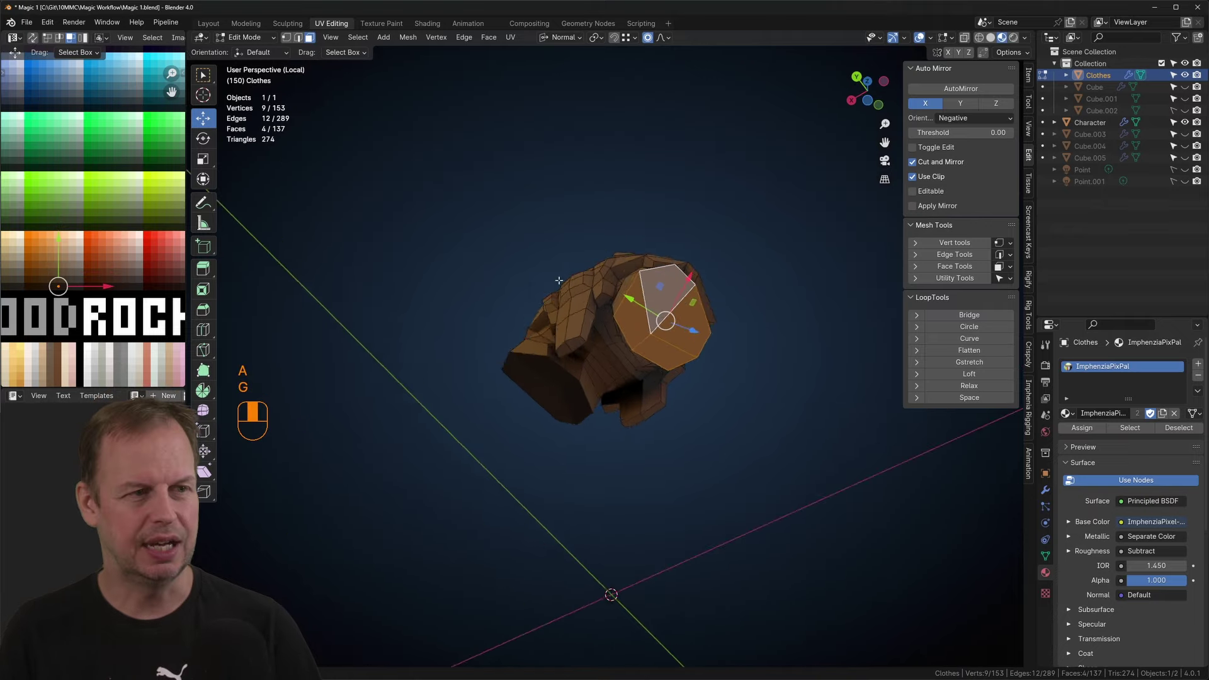
Step: Select the belt and flap faces without the thigh parts, move their UVs onto a darker brown swatch and exit local view
key(ctrl+KP_Add)
key(ctrl+KP_Subtract)
middle_drag(651, 408, 691, 205)
key(ctrl+KP_Add)
alt+shift+click(660, 344)
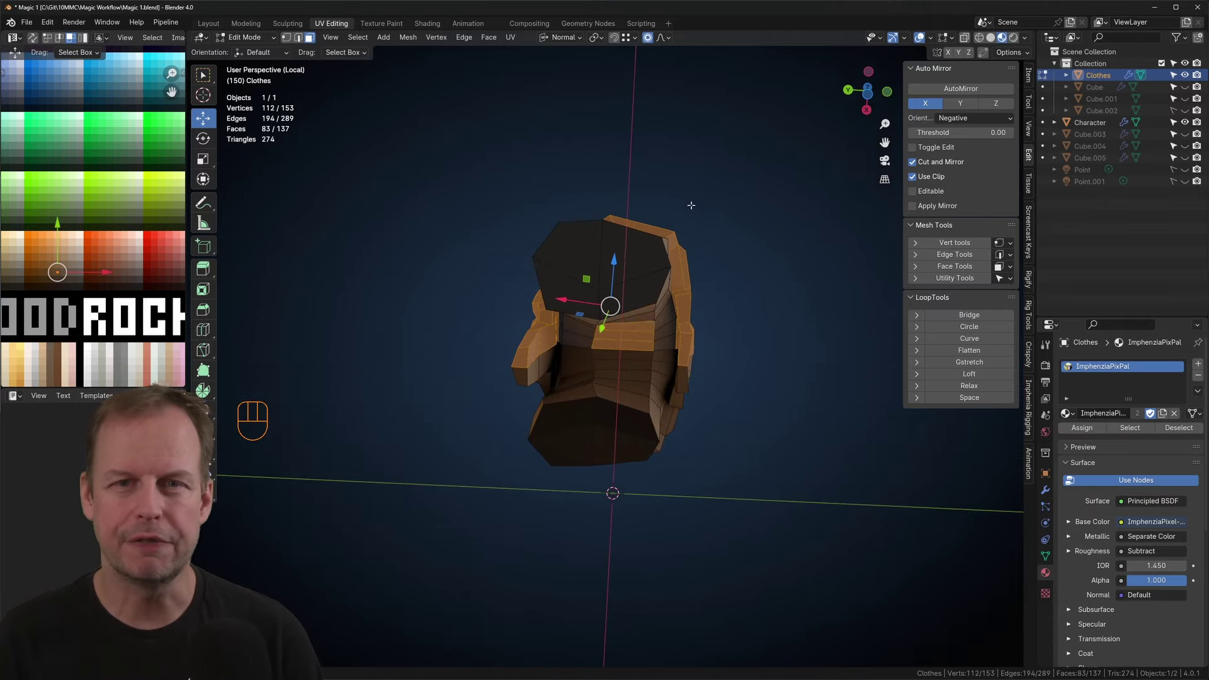
shift+click(630, 324)
middle_drag(630, 325, 747, 345)
shift+click(583, 289)
key(ctrl+KP_Add)
key(ctrl+KP_Subtract)
key(ctrl+z)
key(a)
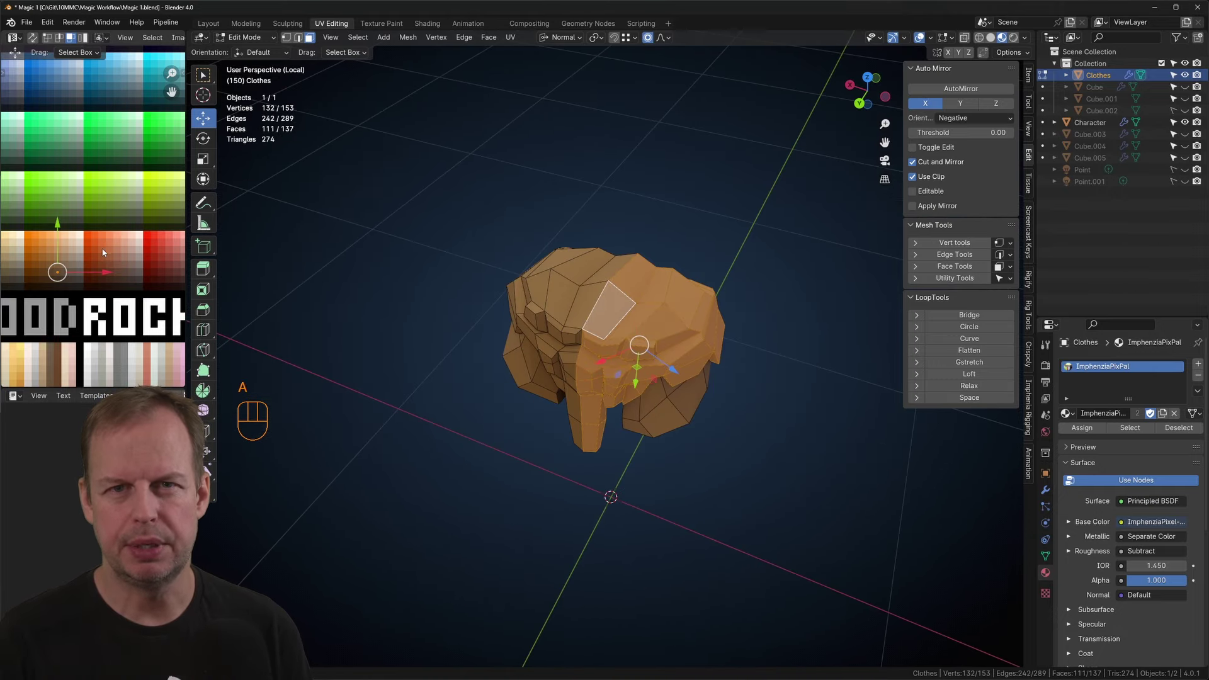
key(g)
click(104, 267)
key(Tab)
key(KP_Divide)
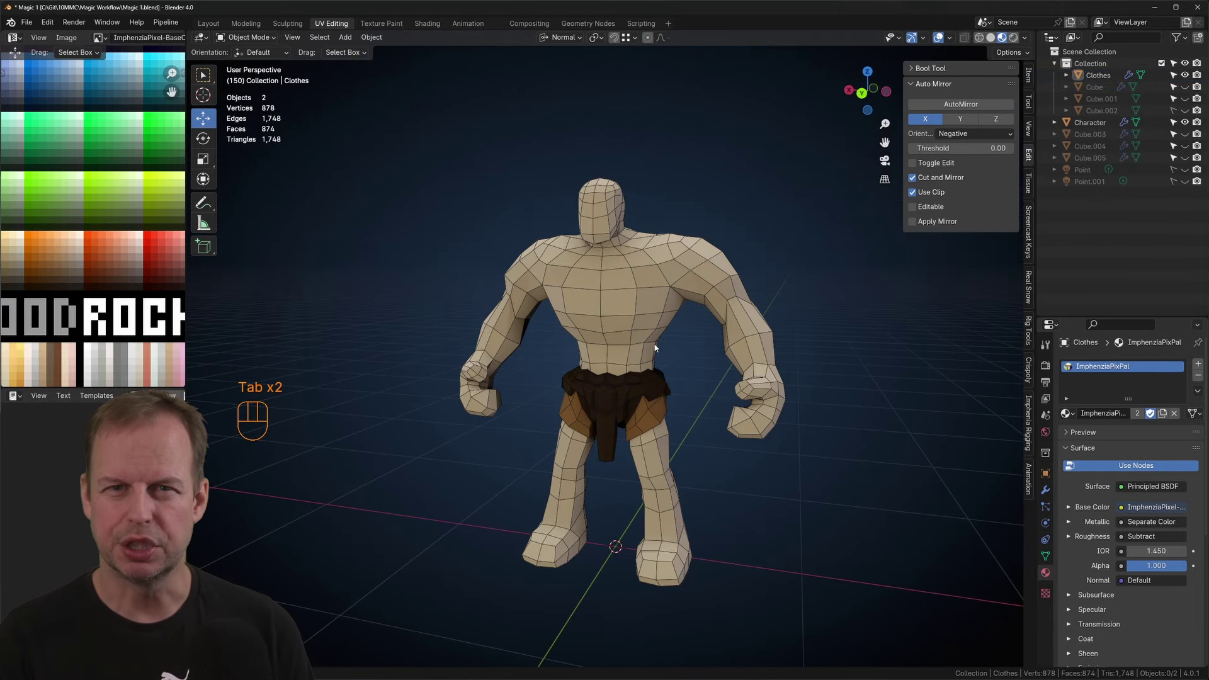
Step: Move a vertex on the Character's chest, and slide and move an edge on the upper arm to refine the muscles
click(649, 344)
key(Tab)
mouse_move(649, 343)
middle_down()
mouse_move(724, 340)
mouse_move(652, 333)
middle_up()
click(638, 280)
key(g)
shift+click(738, 300)
key(g)
key(g)
key(g)
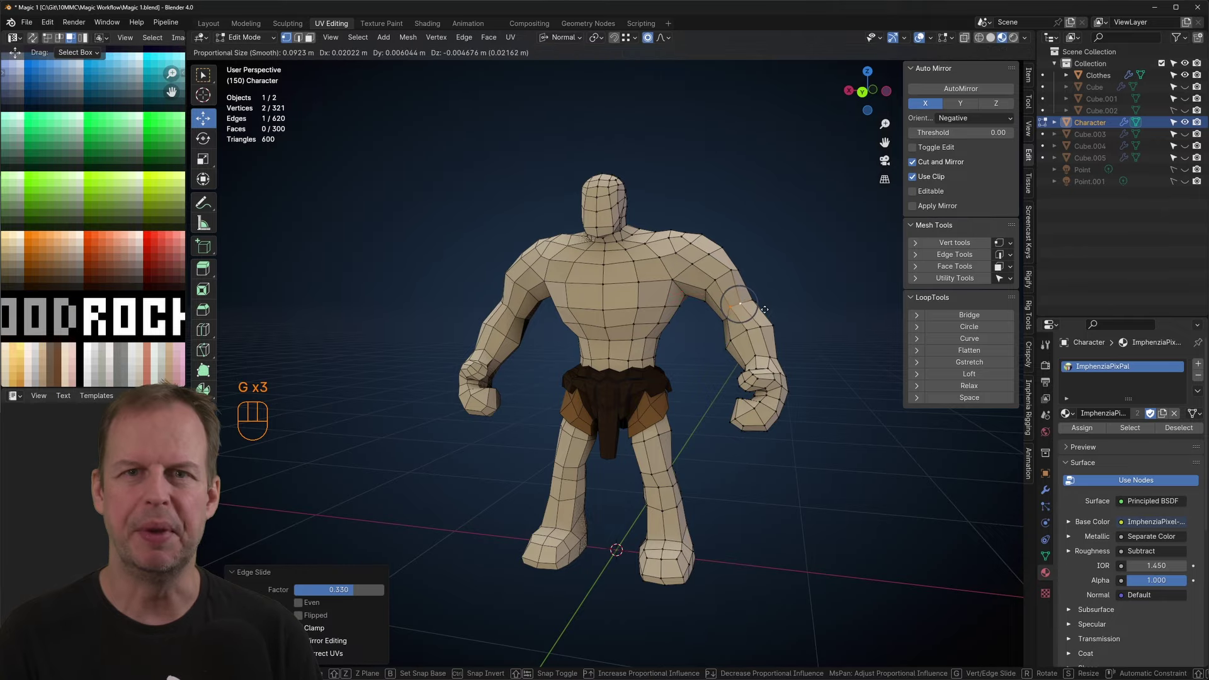
click(763, 311)
key(g)
Step: Extrude a face on the upper back beside the neck into a spike, and move and rotate its tip
middle_drag(740, 327, 573, 340)
key(Tab)
key(Tab)
key(3)
click(582, 268)
middle_drag(582, 268, 605, 239)
key(e)
click(616, 234)
key(g)
key(r)
key(g)
Step: Extrude a face on the back of the shoulder into a second spike, scaling down, moving and rotating its tip
key(3)
key(3)
click(515, 262)
key(e)
key(s)
key(s)
key(s)
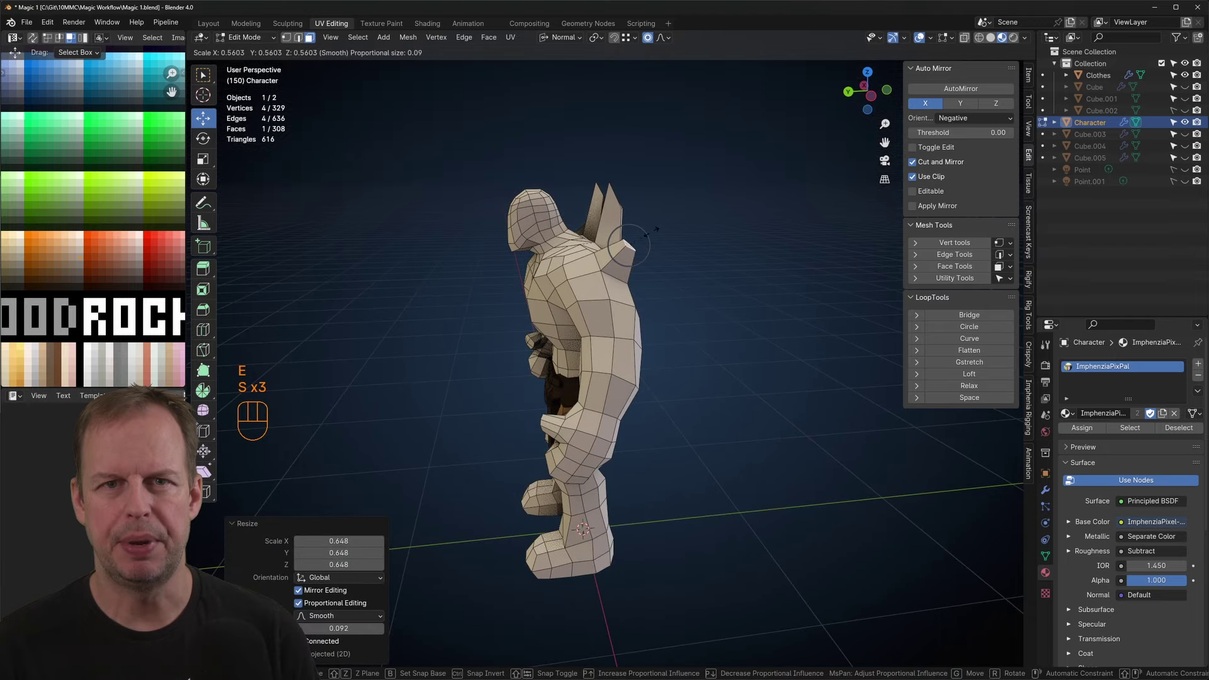
key(g)
key(r)
key(g)
Step: Move individual vertices of the shoulder spike to shape its pointed tip
key(1)
key(g)
middle_drag(705, 200, 632, 273)
click(597, 206)
Step: Add an edge loop around the arm and move an edge at the elbow
middle_drag(583, 350, 480, 338)
key(ctrl+r)
click(479, 338)
key(2)
key(g)
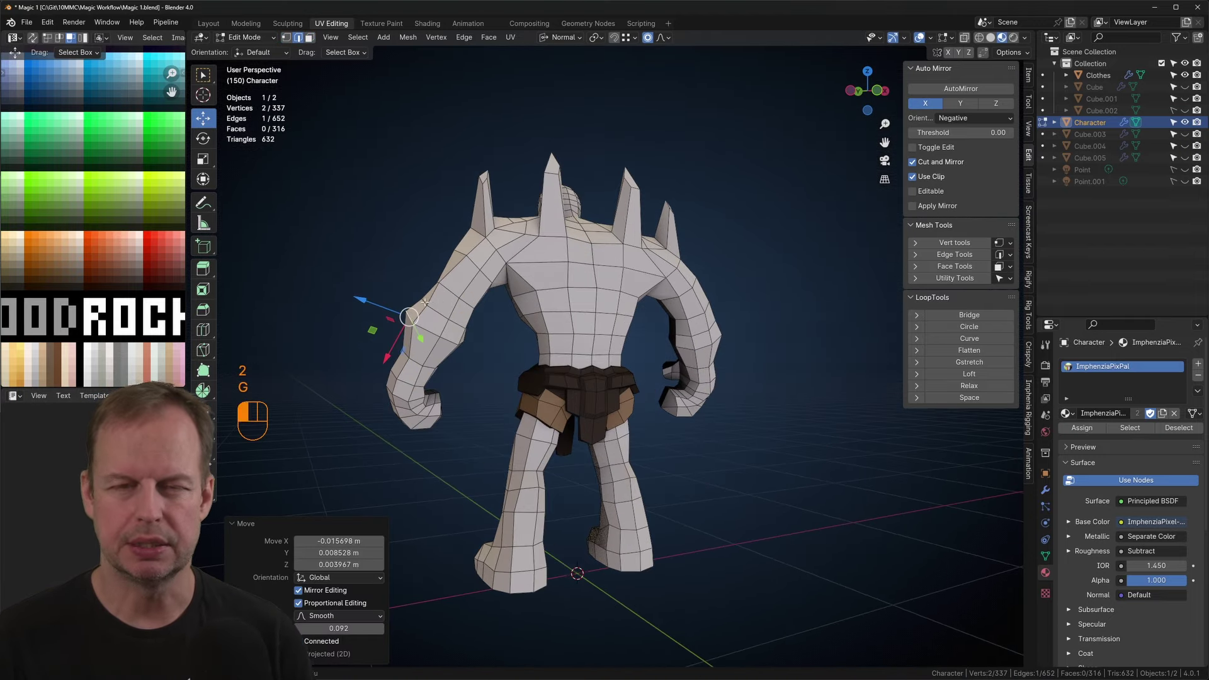
key(g)
Step: Extrude a face at the back of the elbow into a spike, scaling down and moving its tip
key(3)
middle_drag(403, 318, 604, 349)
key(e)
key(s)
key(g)
click(627, 275)
middle_drag(627, 276, 456, 322)
key(g)
Step: Move a single edge on the Character to refine its silhouette
key(1)
key(2)
click(444, 299)
key(g)
Step: Select two faces on the side of the jaw, duplicate them, and scale and move the copy
scroll(717, 393, up, 2)
click(716, 395)
shift+click(729, 387)
click(373, 294)
click(348, 320)
key(3)
key(shift+d)
key(g)
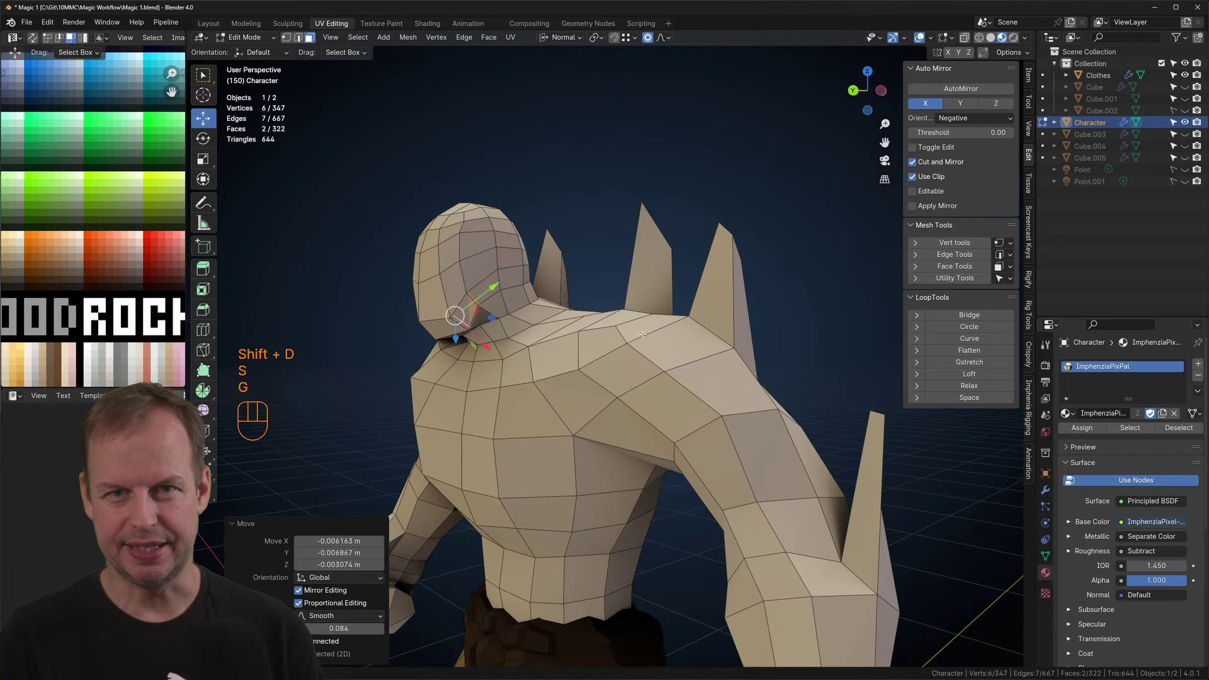
Step: Extrude and scale the duplicated jaw faces and move an edge to build a separate jaw piece
key(e)
key(s)
click(747, 366)
key(2)
click(775, 333)
key(g)
middle_drag(747, 365, 620, 345)
Step: Set the transform orientation to Global and move parts of the jaw piece to shape it around the chin
click(769, 331)
key(3)
click(543, 335)
shift+click(563, 328)
scroll(567, 327, down, 2)
key(comma)
key(g)
click(787, 353)
key(g)
click(554, 340)
key(g)
click(706, 353)
Step: Add an edge loop across the head at eye level and move a front edge to form the brow
key(3)
click(528, 338)
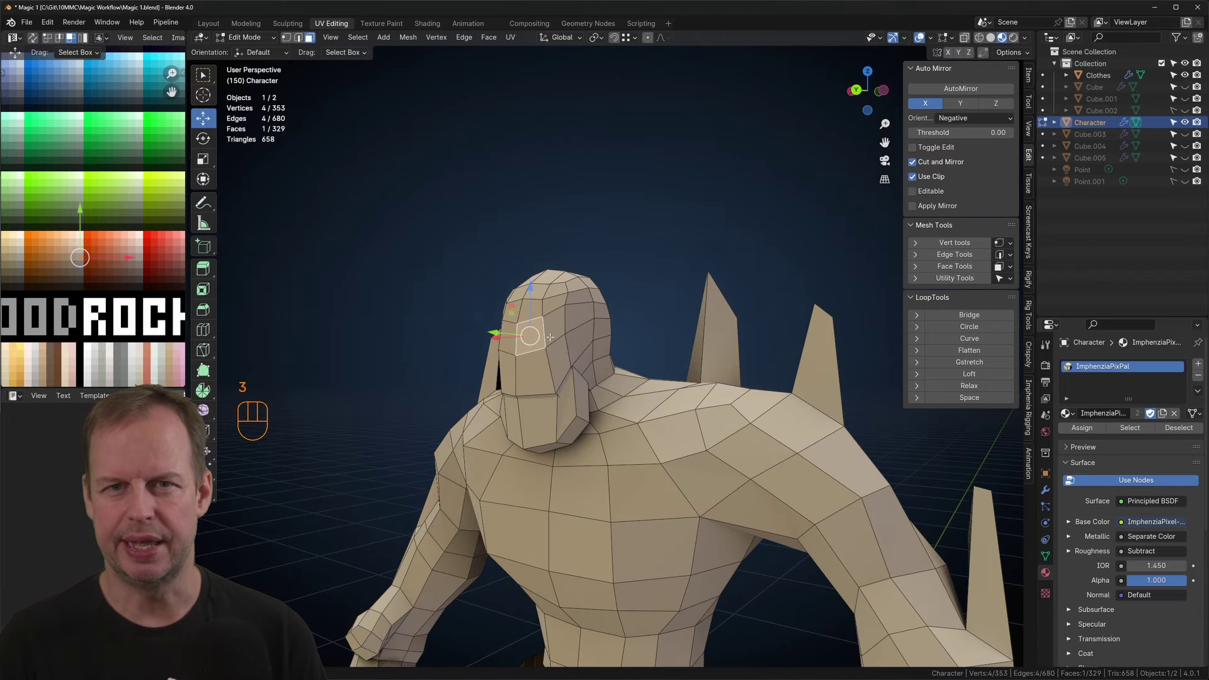
scroll(541, 328, up, 4)
key(ctrl+r)
click(556, 307)
key(2)
middle_drag(554, 312, 485, 315)
click(289, 318)
key(g)
click(286, 342)
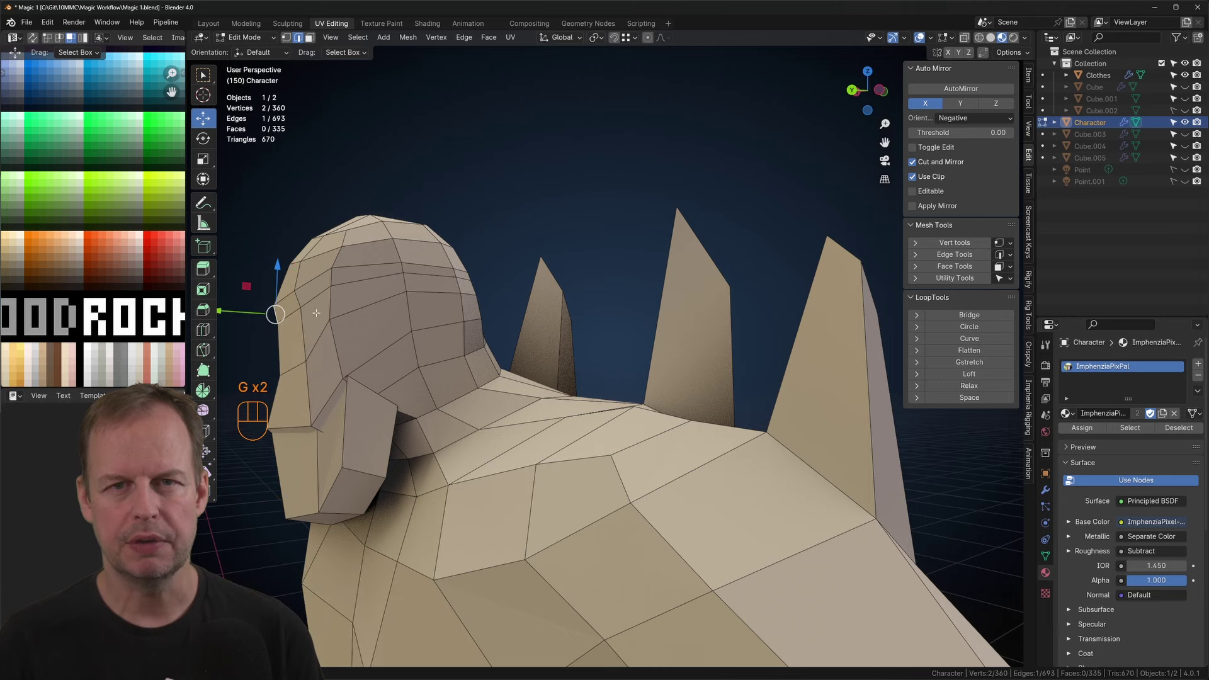
Step: Move edges and vertices along the brow to deepen the eye area
click(343, 331)
click(285, 300)
key(g)
click(288, 303)
middle_drag(288, 303, 403, 320)
key(g)
click(737, 370)
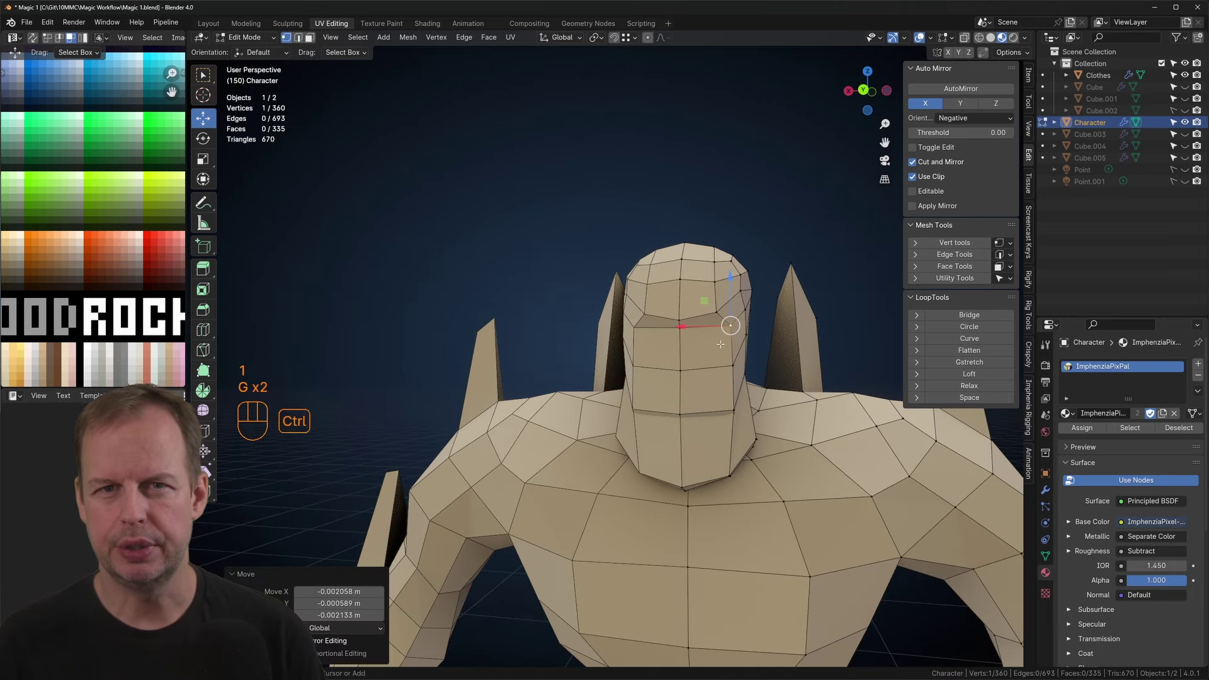
key(g)
Step: Select the face under the brow and slide an edge beside the nose to shape the eye area
key(3)
click(710, 346)
mouse_move(772, 343)
middle_down()
mouse_move(712, 340)
mouse_move(755, 343)
middle_up()
key(2)
click(691, 343)
key(g)
key(g)
click(673, 305)
Step: Move an edge next to the eye and inset the eye face by about 0.011 m
scroll(674, 327, down, 4)
key(3)
click(641, 341)
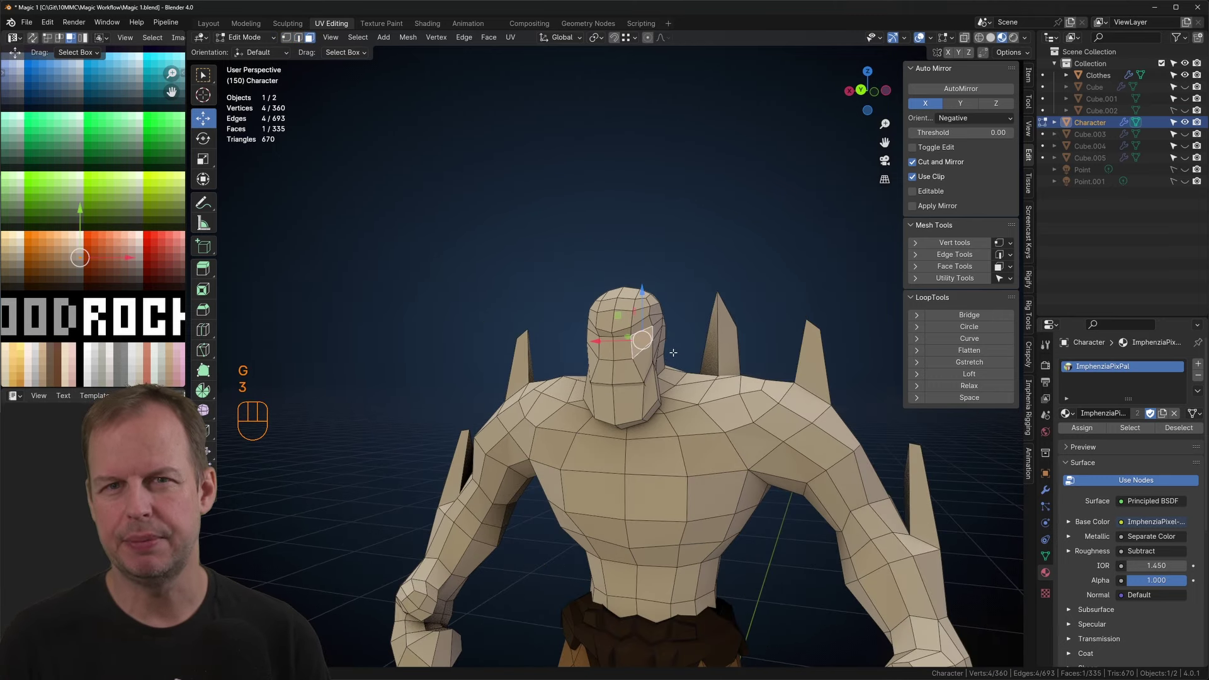
scroll(674, 354, up, 4)
key(2)
click(705, 343)
key(g)
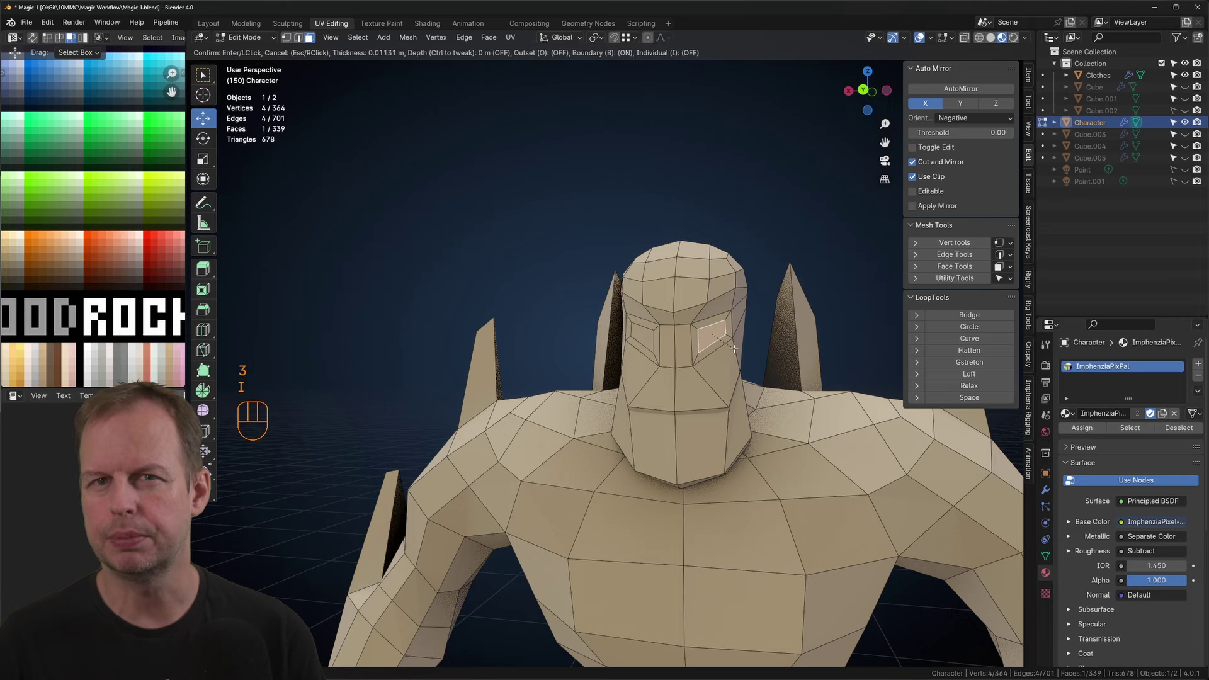
click(734, 348)
Step: Turn on proportional editing and move vertices around the eyes and nose bridge to refine the face
middle_drag(734, 348, 729, 294)
key(Tab)
key(Tab)
key(o)
key(g)
click(496, 284)
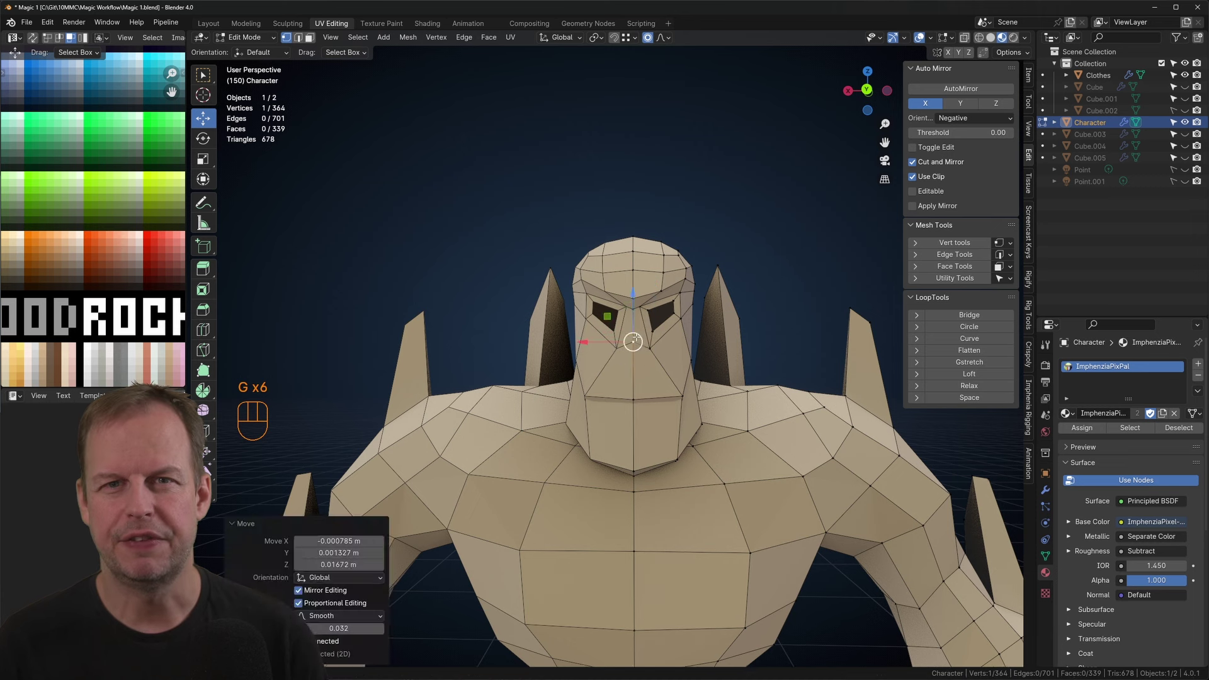
Step: Cut and move geometry at the centre of the face to form a triangular nose cavity
middle_drag(633, 341, 536, 362)
key(3)
click(535, 363)
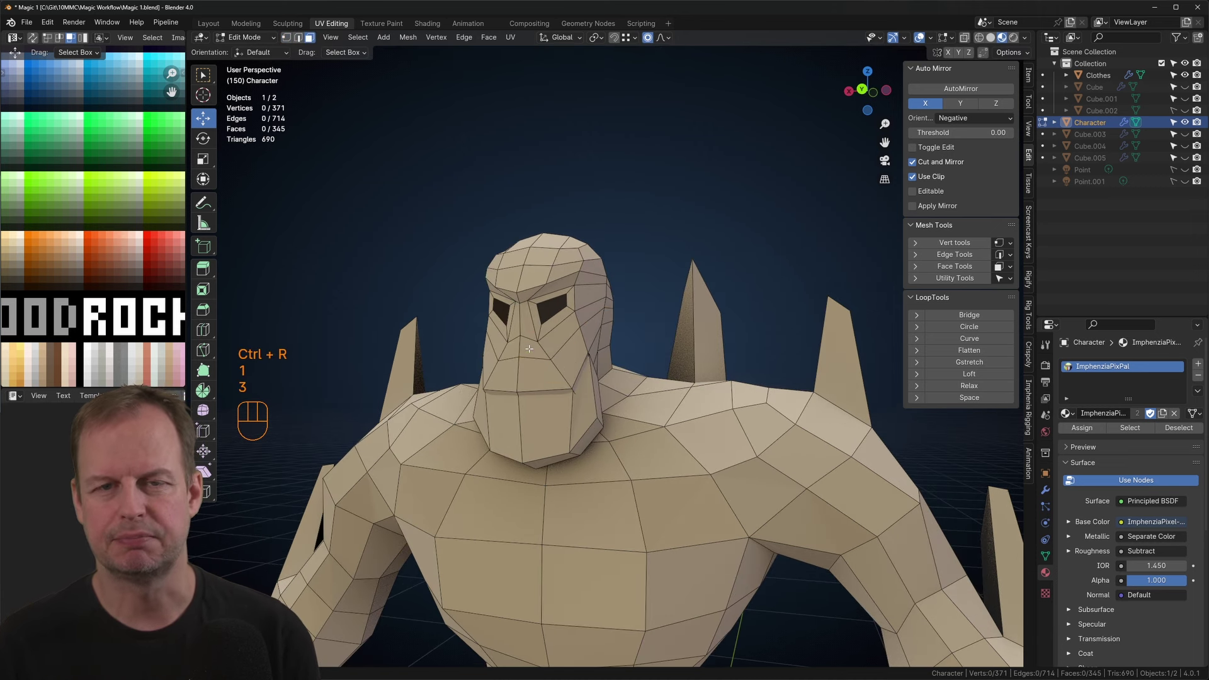
key(g)
click(547, 362)
middle_drag(547, 363, 639, 372)
scroll(642, 371, up, 4)
click(675, 365)
key(g)
key(g)
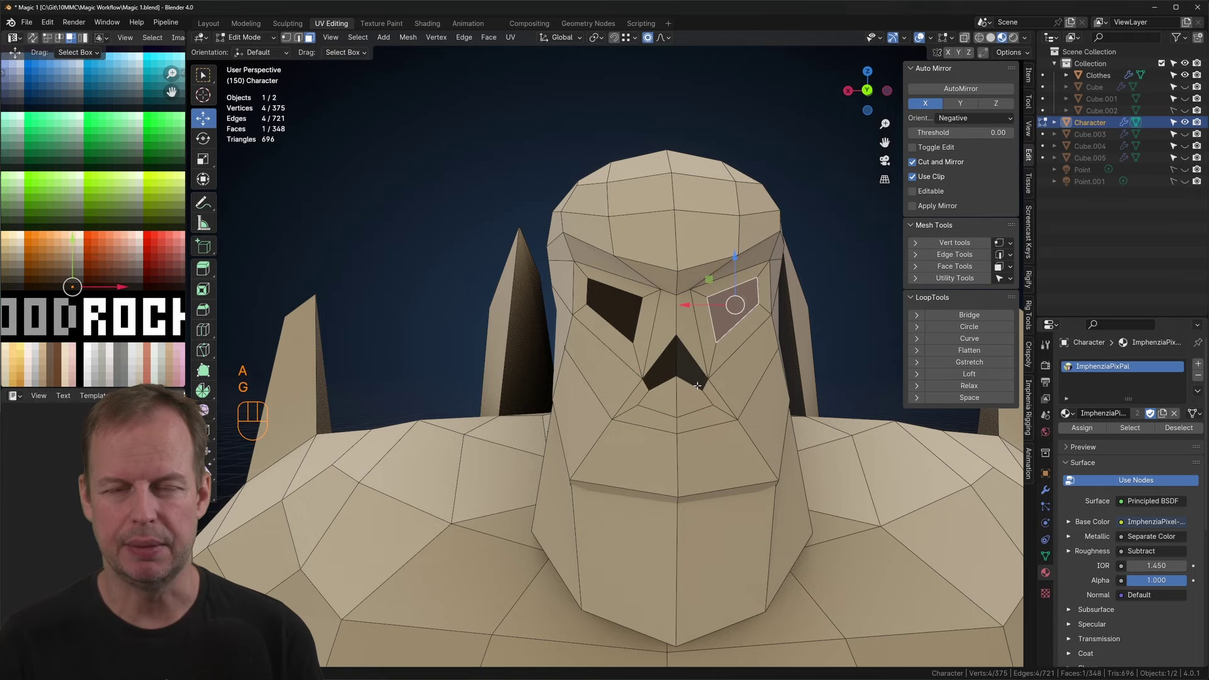
Step: Move part of the lower face beneath the nose to start shaping the upper jaw
click(691, 293)
middle_drag(691, 293, 654, 309)
scroll(680, 308, down, 5)
shift+middle_drag(693, 340, 794, 348)
scroll(613, 376, up, 1)
click(592, 374)
key(g)
key(2)
Step: Slide and move vertices along the cheek and mouth to narrow the skull above the jaw piece
key(1)
click(750, 384)
key(g)
key(g)
key(g)
click(512, 366)
key(g)
click(523, 365)
Step: Slide and move an edge beside the mouth, and undo the last adjustment
key(2)
click(723, 396)
key(g)
key(g)
key(g)
click(732, 380)
key(ctrl+z)
Step: Move vertices around the eye socket and temple to sharpen the skull-like face
click(845, 340)
key(g)
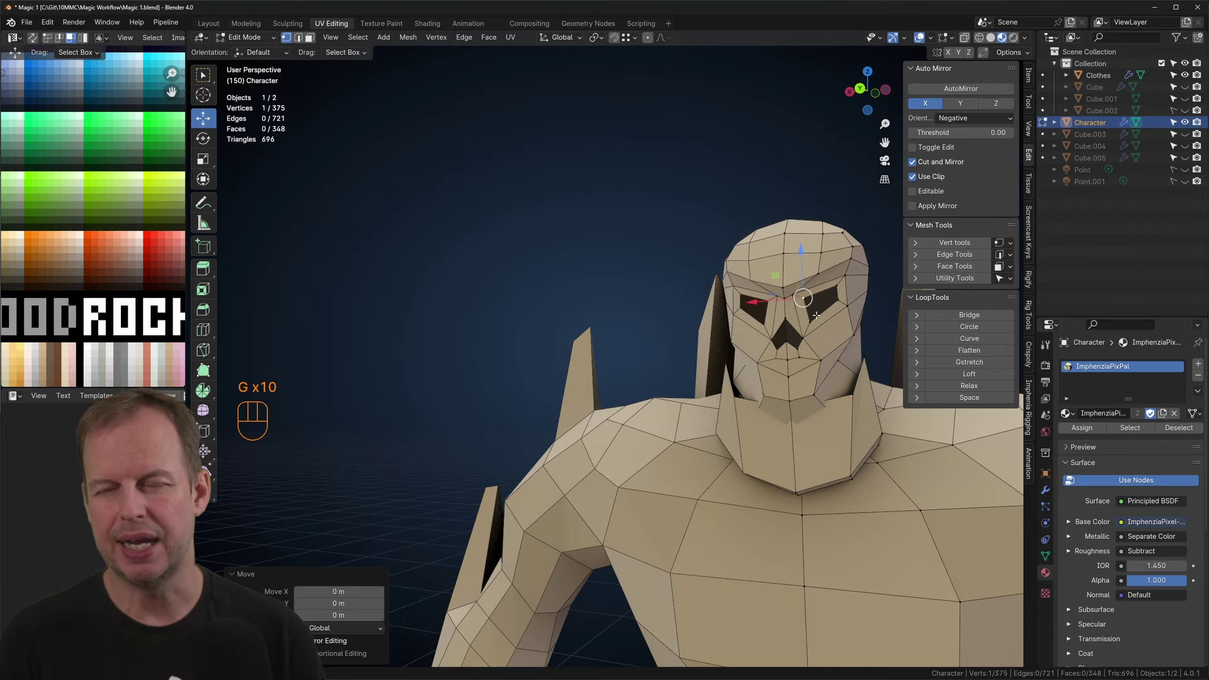
click(850, 269)
key(g)
Step: Move a cheek face and nearby vertices beside the mouth to reshape the side of the lower face
middle_drag(854, 269, 680, 309)
key(3)
key(2)
click(620, 356)
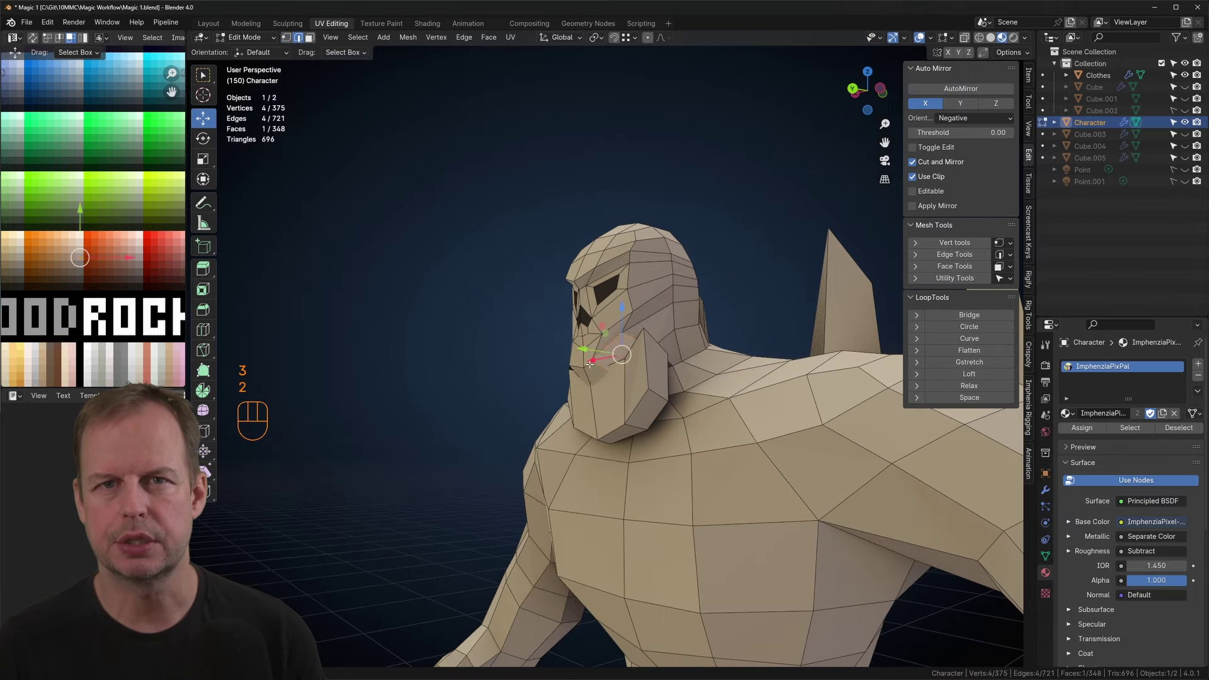
key(g)
key(1)
middle_drag(633, 340, 780, 343)
key(1)
key(g)
click(801, 351)
Step: Reposition a face at the side of the jaw piece beneath the cheek
key(3)
key(g)
key(g)
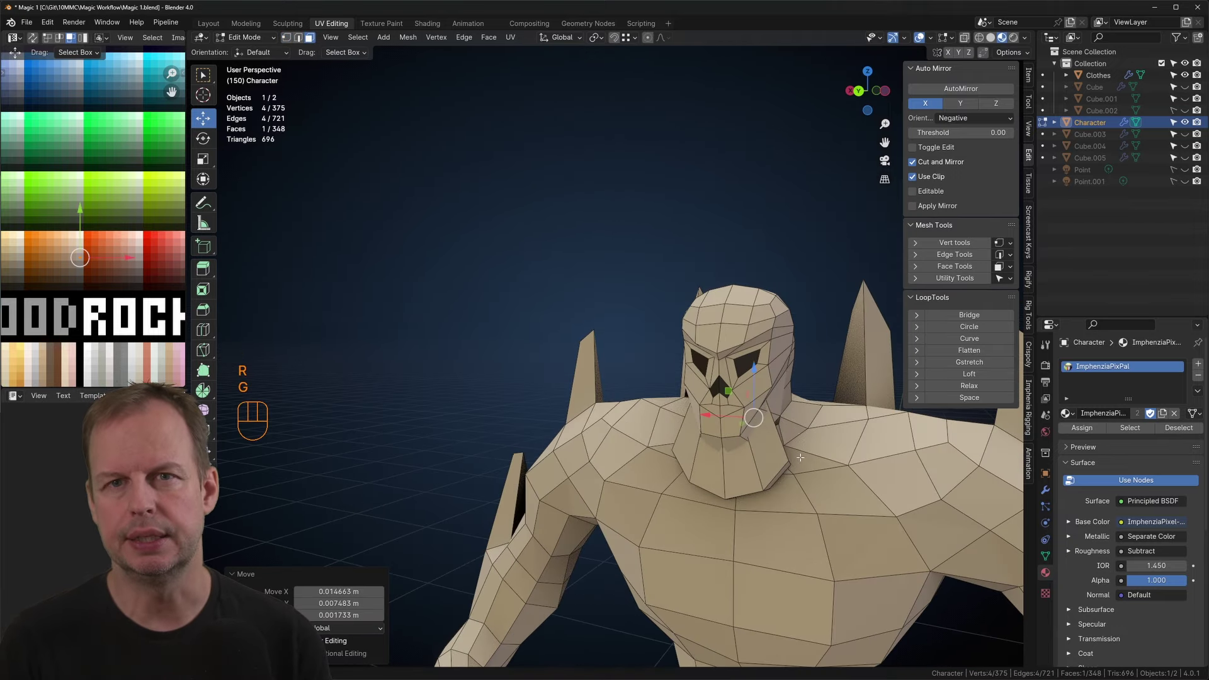
click(750, 328)
key(g)
middle_drag(756, 416, 597, 362)
click(760, 327)
key(alt+z)
click(798, 398)
key(alt+z)
Step: Rotate and move the jaw's side face to angle it along the head
key(r)
click(813, 386)
key(g)
key(r)
click(755, 378)
key(r)
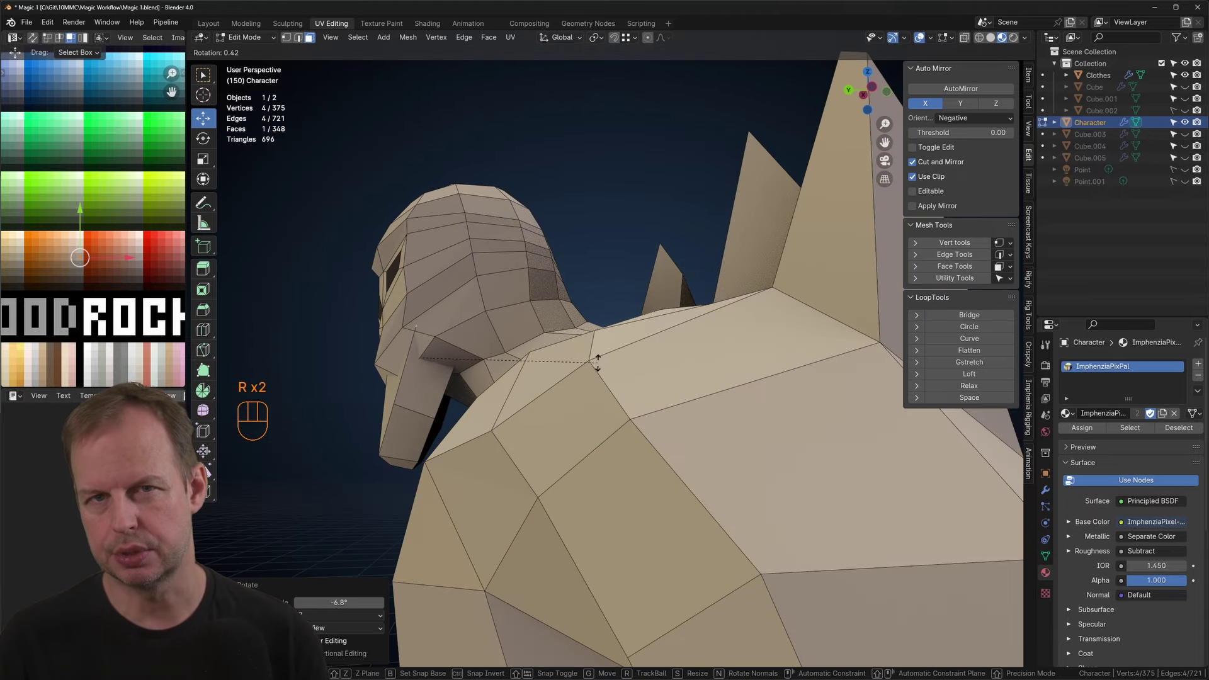
click(535, 302)
key(g)
middle_drag(535, 302, 595, 415)
Step: Add an edge loop through the jaw piece, scale it and adjust its position
click(845, 369)
key(g)
key(ctrl+r)
key(s)
key(1)
key(g)
click(700, 396)
Step: Move individual jaw vertices to refine the outline of the chin and jaw sides
middle_drag(701, 395, 589, 415)
key(g)
click(803, 377)
key(g)
click(391, 468)
Step: Recolour the jaw piece dark brown by moving its UVs onto a dark brown palette swatch
key(Tab)
scroll(595, 434, down, 5)
key(Tab)
scroll(605, 421, up, 4)
click(589, 415)
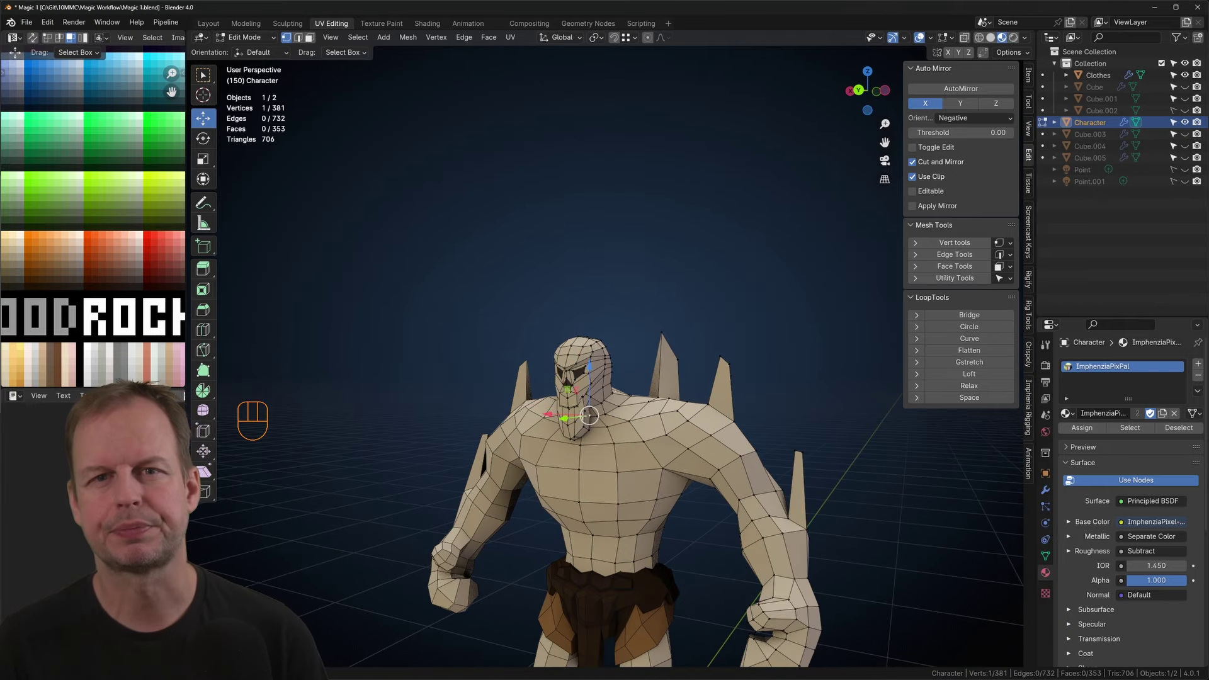
key(g)
click(120, 304)
key(Tab)
key(Tab)
Step: Duplicate two faces at the side of the jaw and rotate the copy beside it
click(527, 508)
key(shift+d)
middle_drag(535, 491, 384, 441)
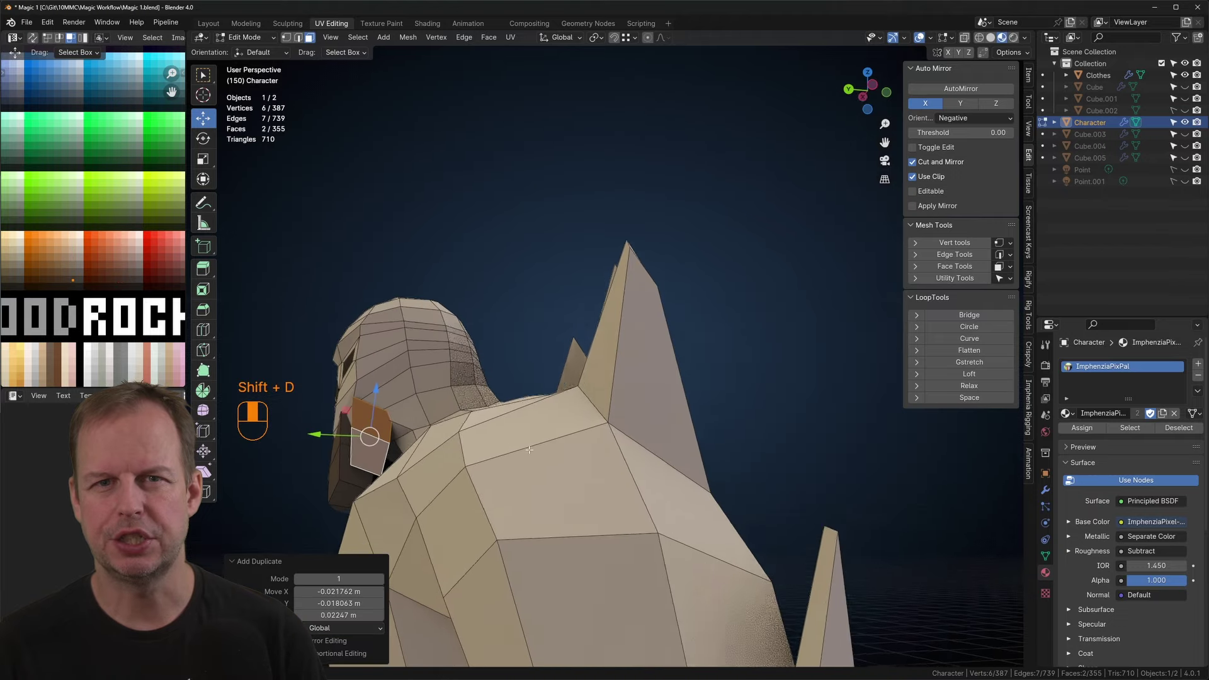
key(r)
key(r)
key(y)
key(z)
middle_drag(567, 450, 498, 384)
click(548, 466)
Step: Extrude the duplicated faces into a solid piece hanging beside the jaw, and move its vertices into place
key(g)
key(e)
key(g)
key(g)
key(g)
middle_drag(465, 422, 555, 413)
key(1)
key(g)
key(g)
key(2)
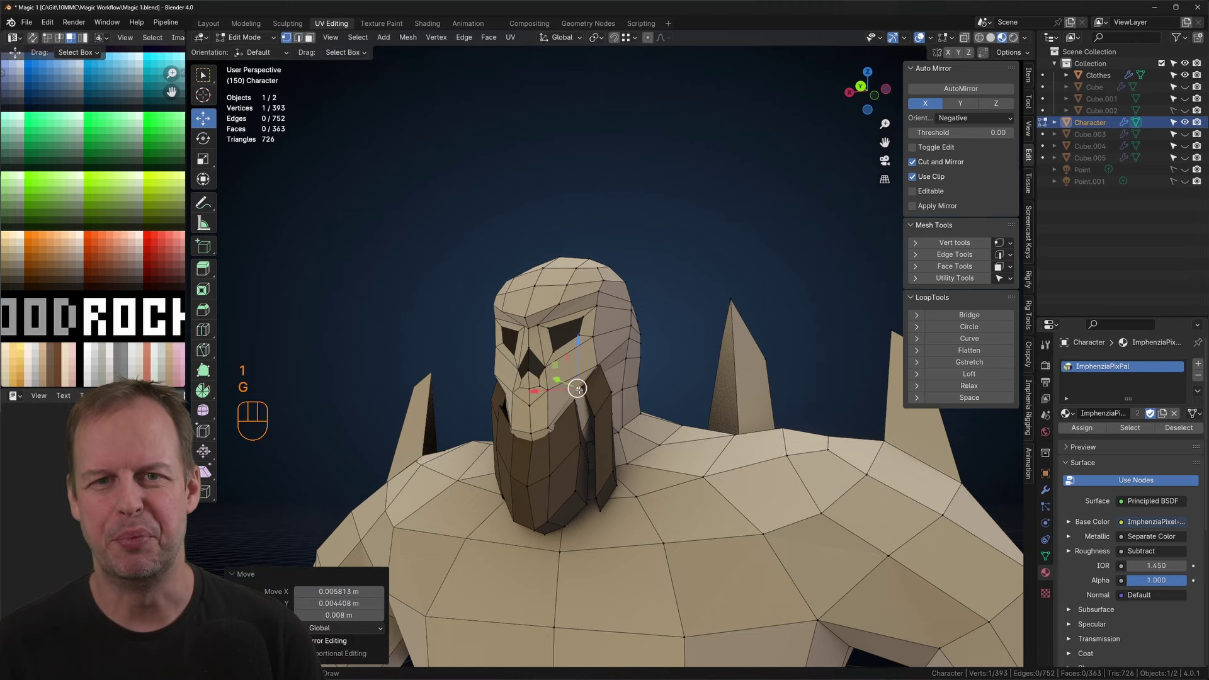
Step: Recolour the neck faces behind the jaw with a darker brown palette swatch
middle_drag(644, 328, 466, 378)
click(412, 444)
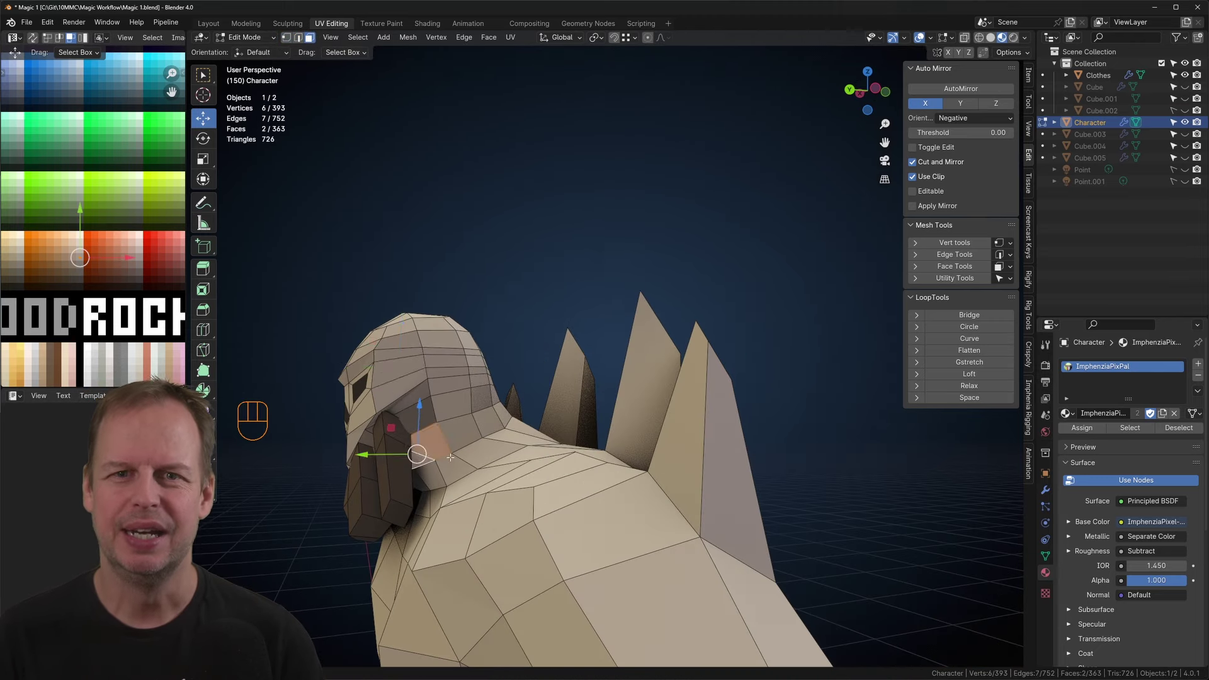
middle_drag(413, 444, 567, 259)
shift+click(577, 228)
key(a)
key(g)
click(106, 232)
Step: Move vertices and an edge beside the eye socket to adjust the side of the skull
key(Tab)
middle_drag(583, 195, 498, 299)
key(Tab)
key(1)
click(340, 386)
key(g)
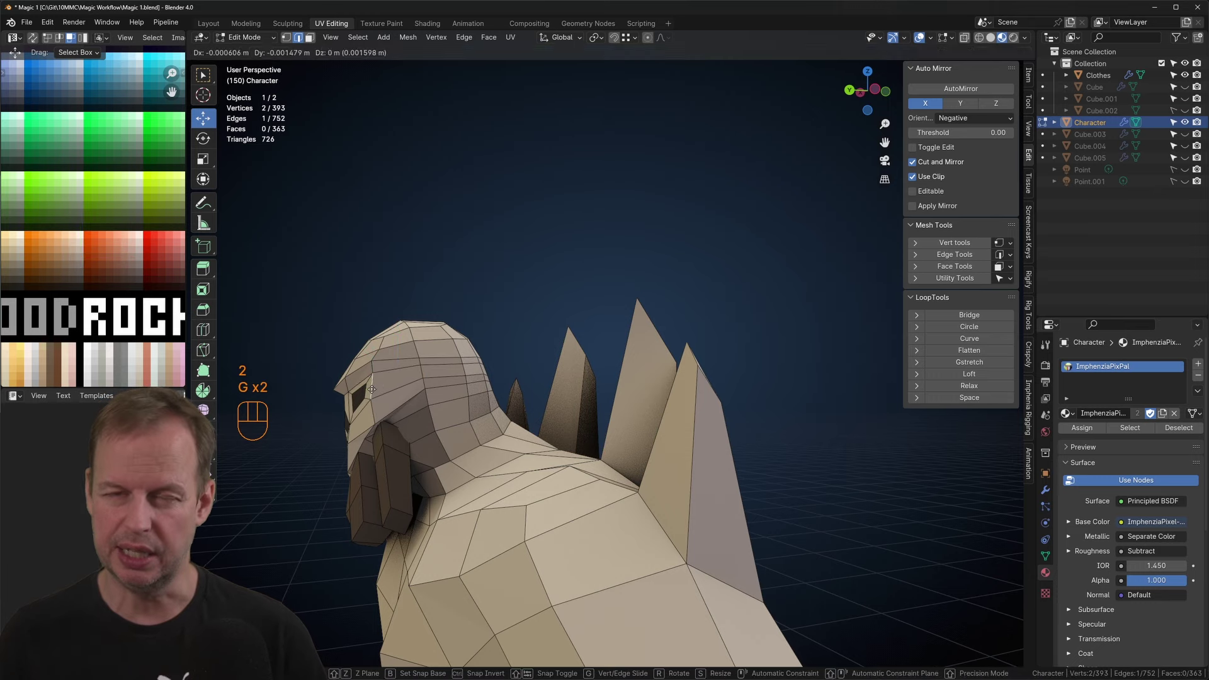
Step: Select the skull faces and recolour them off-white from the palette
key(3)
ctrl+click(608, 302)
middle_drag(438, 375, 521, 290)
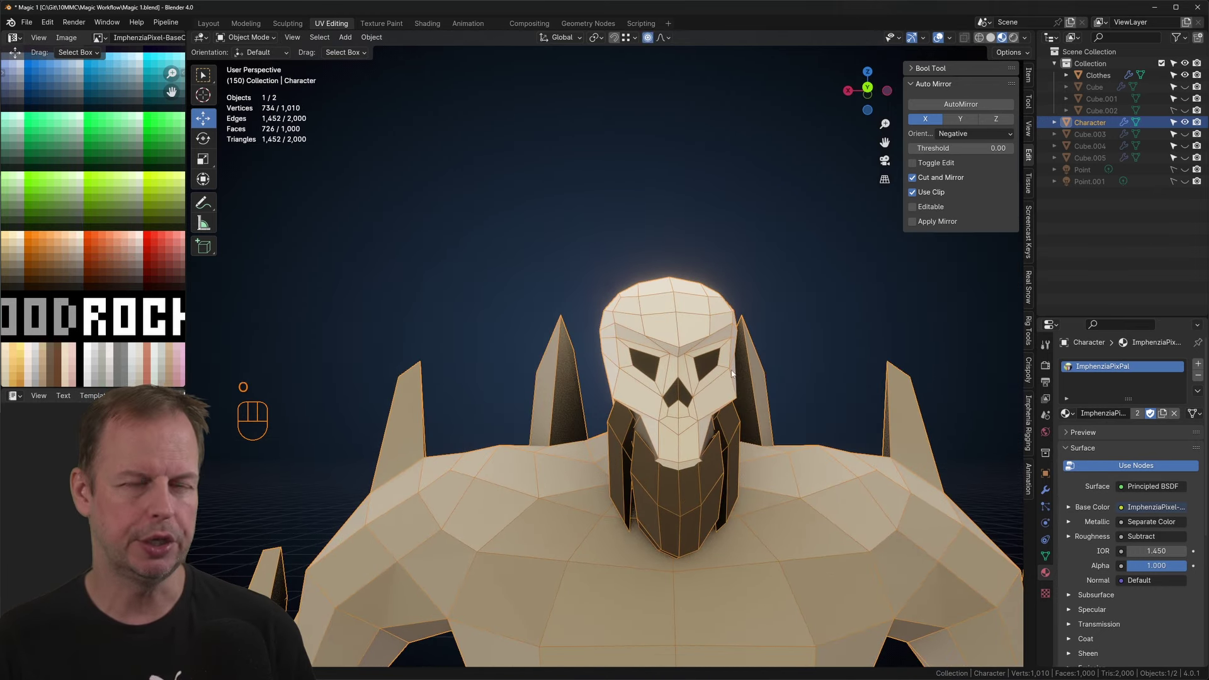
Step: Turn off proportional editing and extrude a face on the upper back into a small spike, scaling and moving its end
click(732, 361)
middle_drag(733, 361, 591, 350)
click(522, 410)
click(643, 375)
key(g)
middle_drag(521, 410, 685, 424)
click(644, 375)
key(o)
key(e)
key(s)
key(g)
Step: Extend the small back spike with another extrusion and adjust its shape
click(644, 378)
key(g)
key(g)
key(3)
key(e)
key(Tab)
scroll(765, 432, down, 5)
scroll(779, 431, up, 5)
key(Tab)
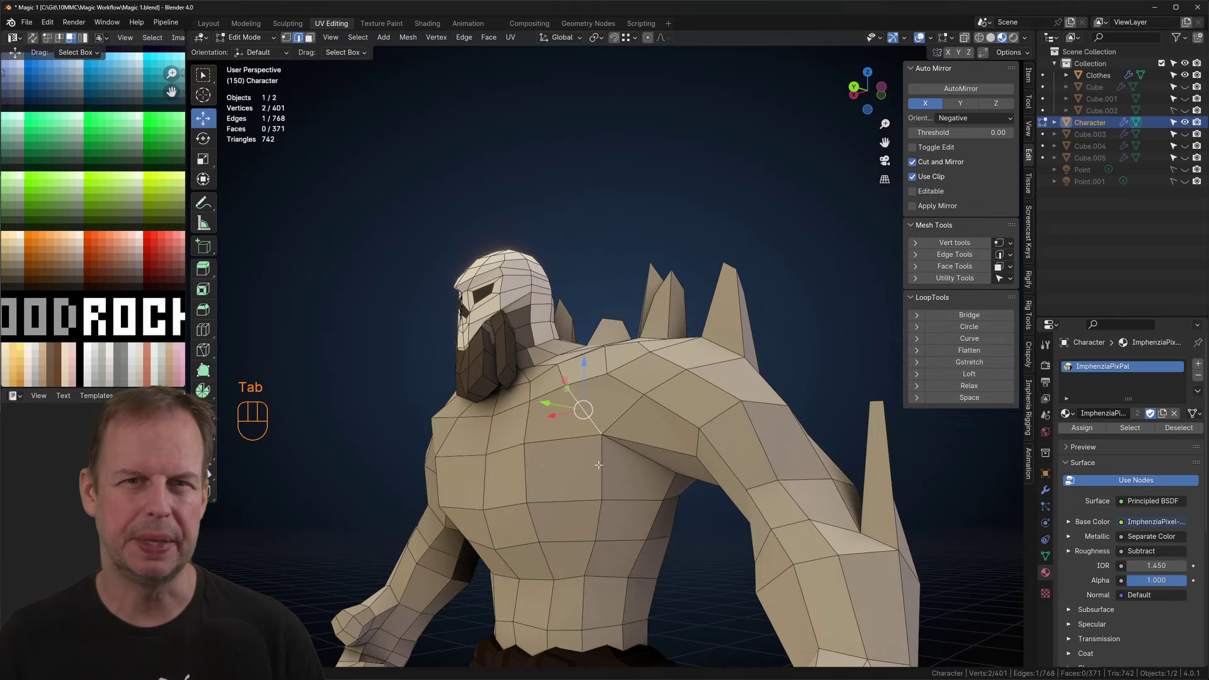
Step: Move edges and vertices on the chest and side of the torso to define the chest muscles
key(3)
key(Tab)
middle_drag(638, 491, 657, 441)
key(Tab)
key(1)
key(Tab)
click(645, 501)
key(g)
key(g)
click(657, 442)
click(710, 408)
key(Tab)
scroll(815, 448, down, 4)
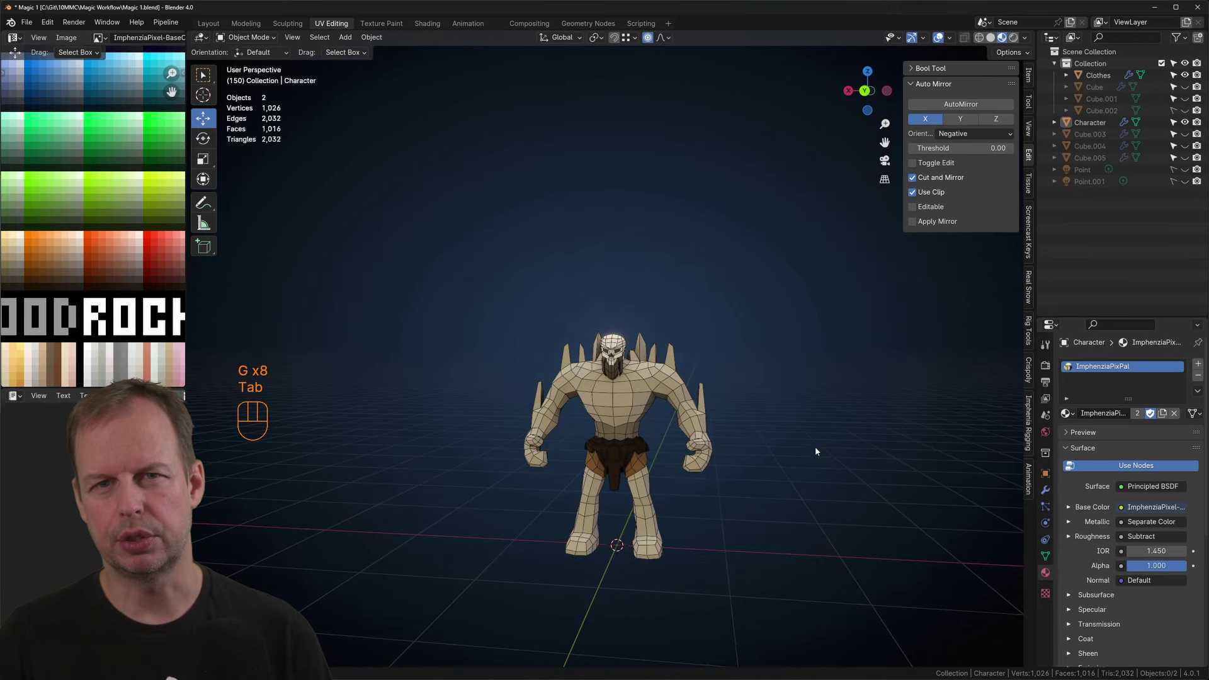
Step: Move vertices around the lower ribcage and abdomen to refine the torso's outline
middle_drag(814, 447, 727, 393)
scroll(583, 448, up, 5)
key(Tab)
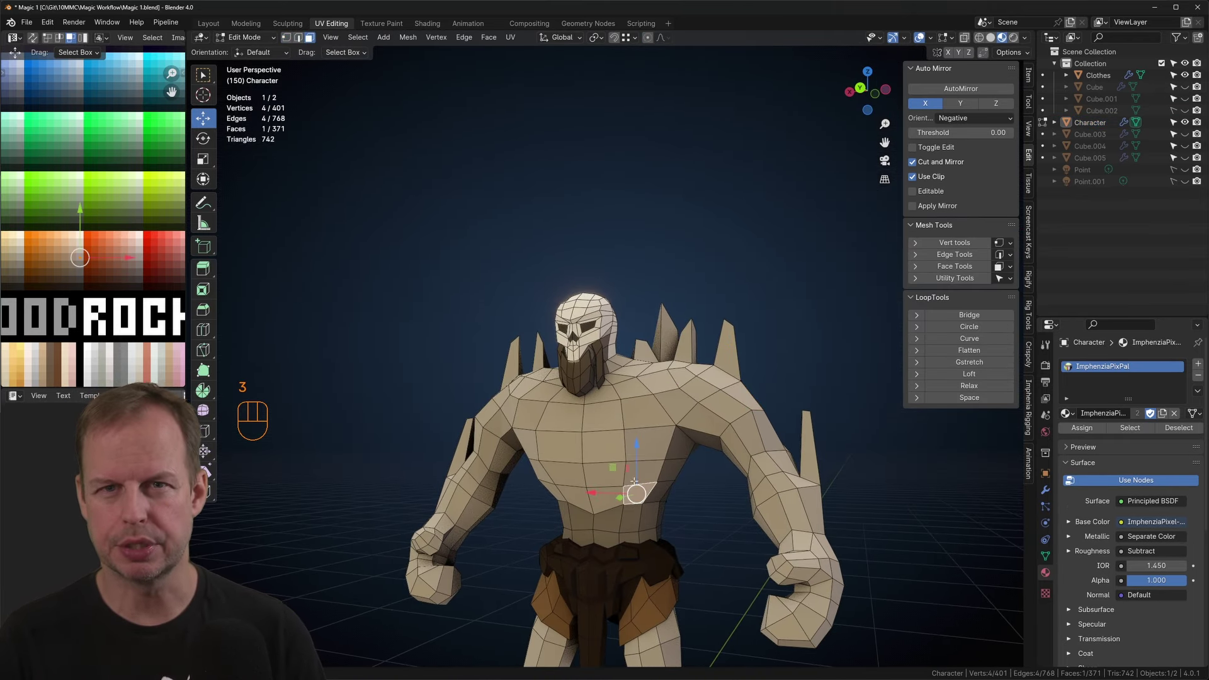
key(g)
key(g)
key(g)
key(g)
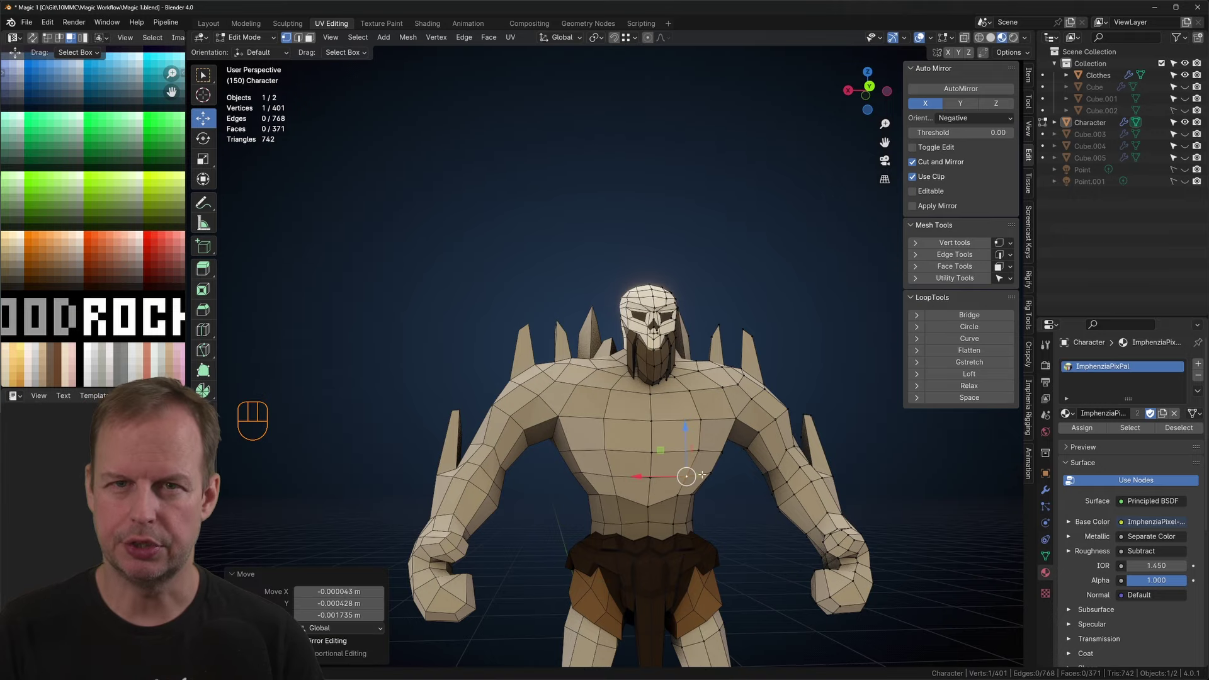
key(g)
Step: Expand the selection over the foot and lower leg, and recolour it dark brown as a boot
middle_drag(665, 460, 711, 255)
key(ctrl+KP_Add)
key(ctrl+KP_Add)
key(ctrl+KP_Add)
key(g)
click(556, 456)
Step: Select the edge loop at the boot's upper rim and scale it to flare the cuff
key(2)
alt+click(540, 474)
key(s)
click(685, 308)
Step: Expand the selection over the back, shoulder and elbow spikes, and recolour them orange-brown from the palette
key(Tab)
key(ctrl+KP_Add)
key(ctrl+KP_Add)
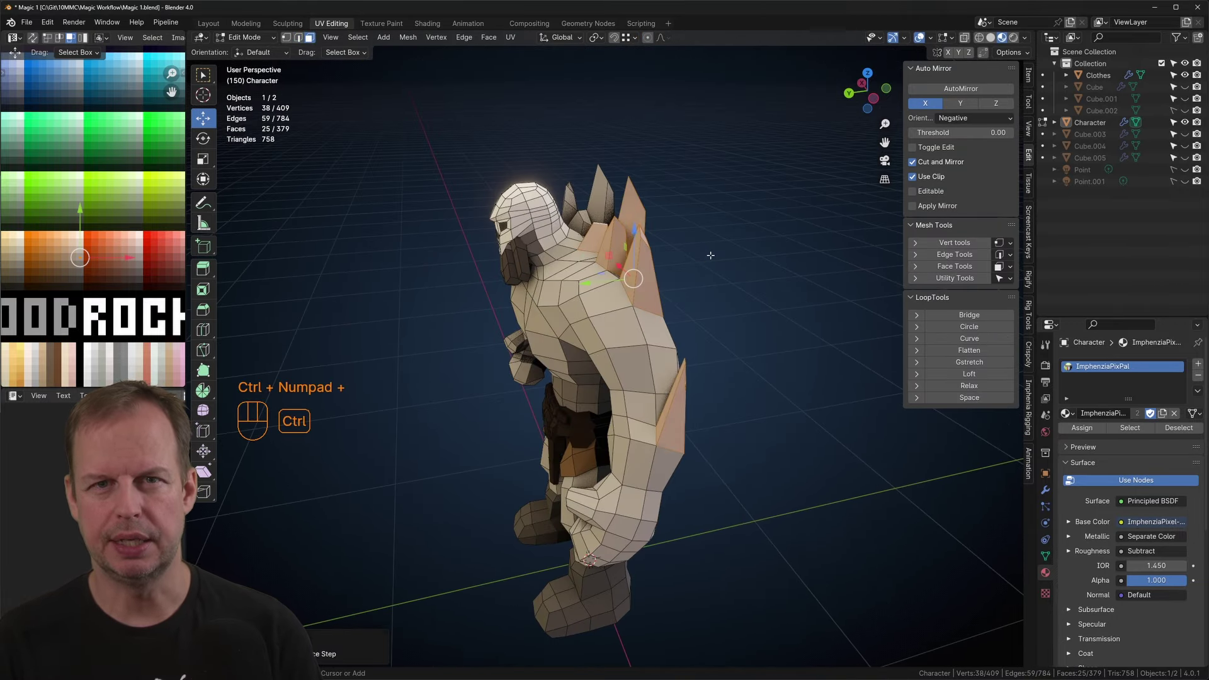
click(111, 278)
key(Tab)
click(462, 276)
middle_drag(462, 276, 641, 333)
click(641, 332)
scroll(641, 333, up, 3)
key(Tab)
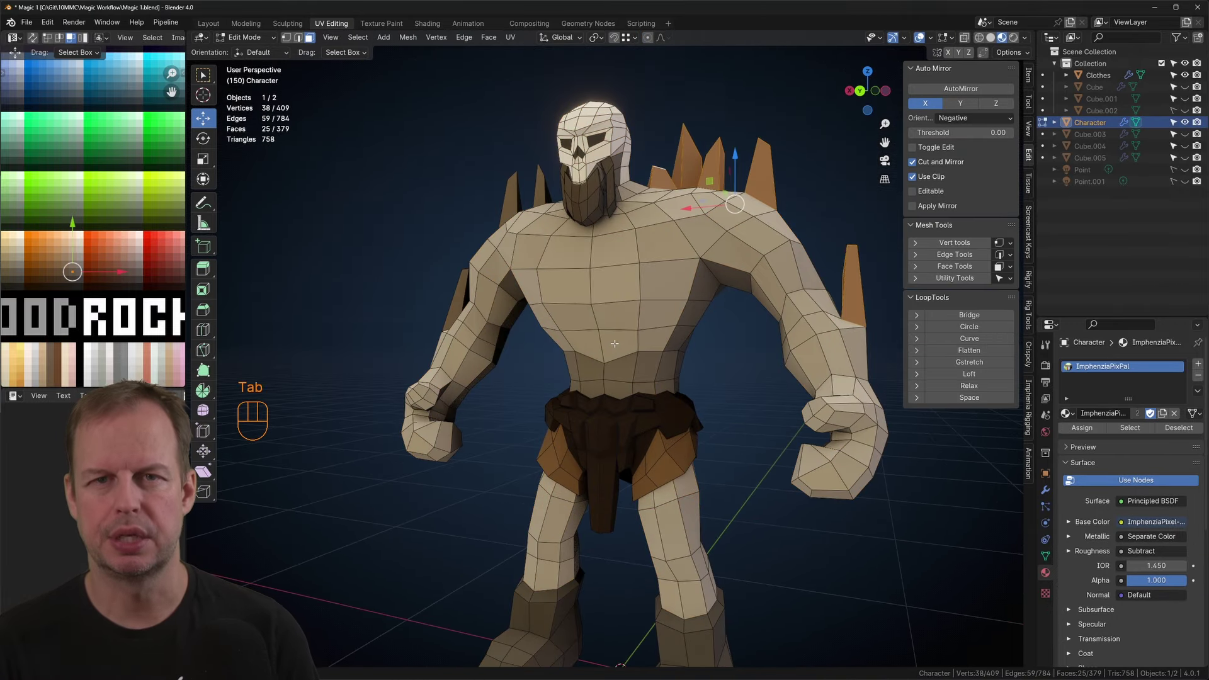
Step: Move vertices around the lower chest and the side of the ribcage to refine the torso's outline
key(3)
key(a)
key(g)
key(Tab)
key(Tab)
key(1)
click(640, 326)
key(g)
click(645, 346)
middle_drag(560, 345, 504, 340)
key(g)
key(3)
click(537, 311)
key(1)
key(g)
Step: Try to extrude and move a face on the chest
key(3)
click(585, 321)
key(e)
click(557, 312)
key(g)
click(642, 311)
key(ctrl+z)
key(ctrl+z)
key(ctrl+z)
Step: Adjust edges and vertices on the lower torso and below the armpit on the back
key(Tab)
scroll(643, 315, down, 4)
key(Tab)
scroll(541, 337, up, 4)
key(2)
key(g)
key(3)
click(620, 353)
key(1)
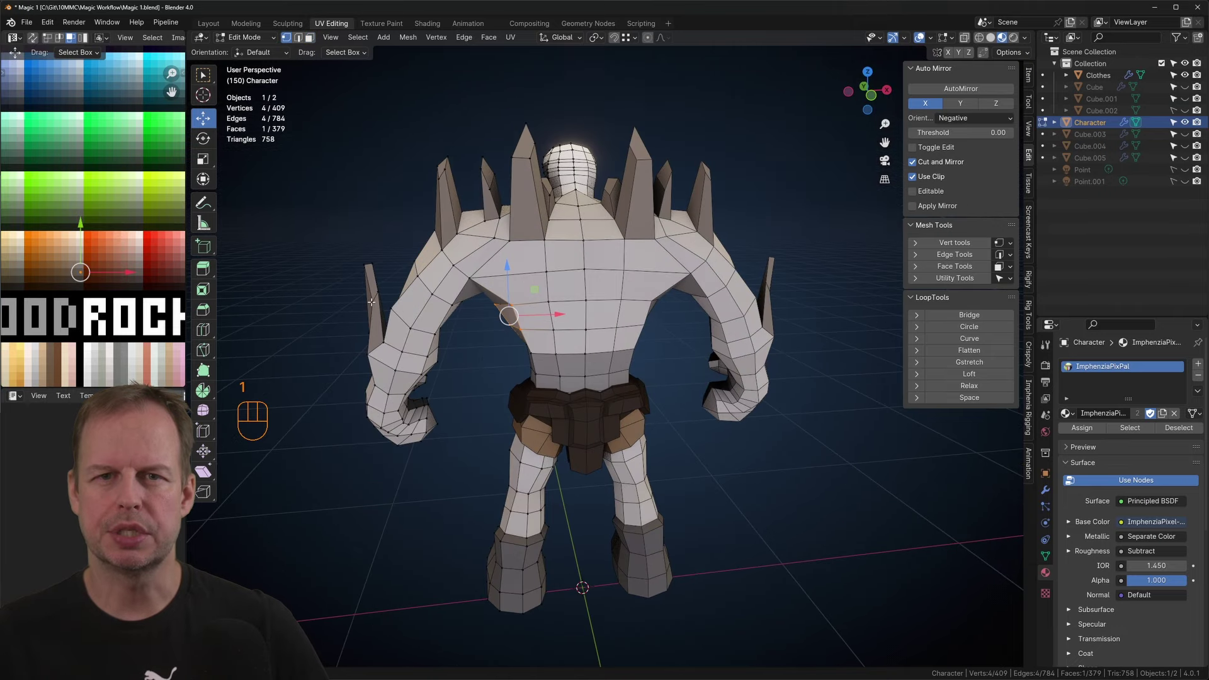
click(505, 315)
key(g)
scroll(504, 315, down, 4)
scroll(572, 316, up, 5)
middle_drag(359, 305, 683, 288)
click(658, 324)
Step: Duplicate the character, add a level 1 Subdivision modifier to the copy and apply it
key(Tab)
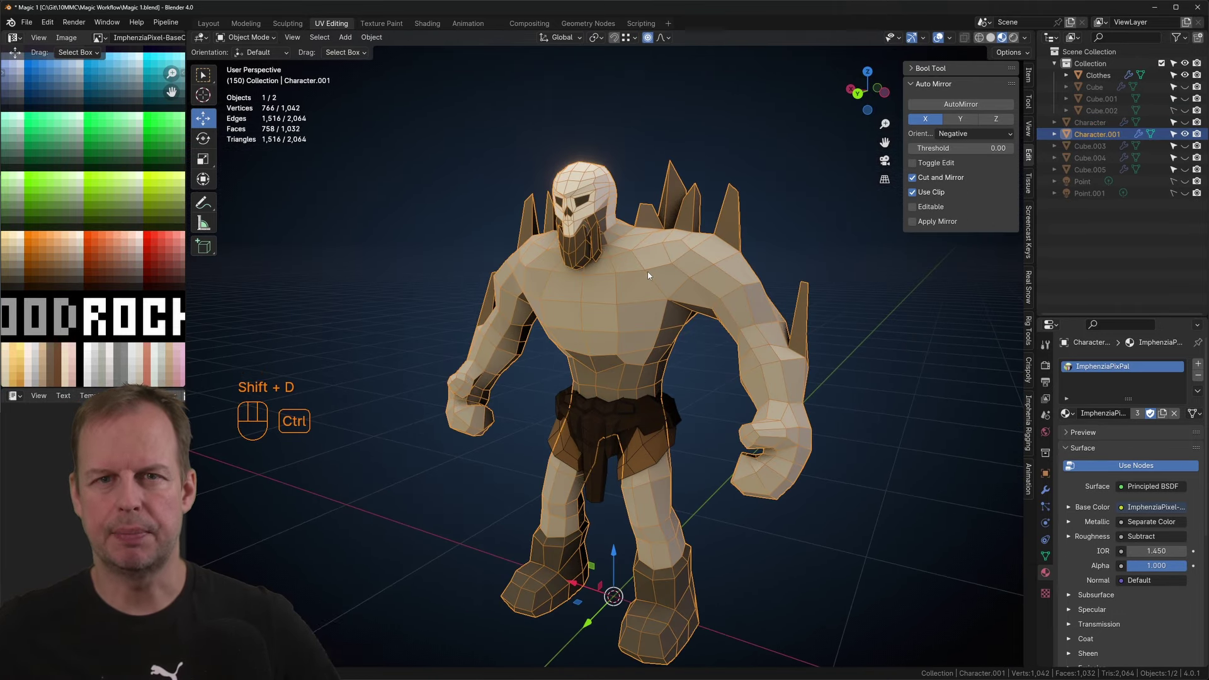
key(ctrl+1)
click(1045, 489)
key(ctrl+a)
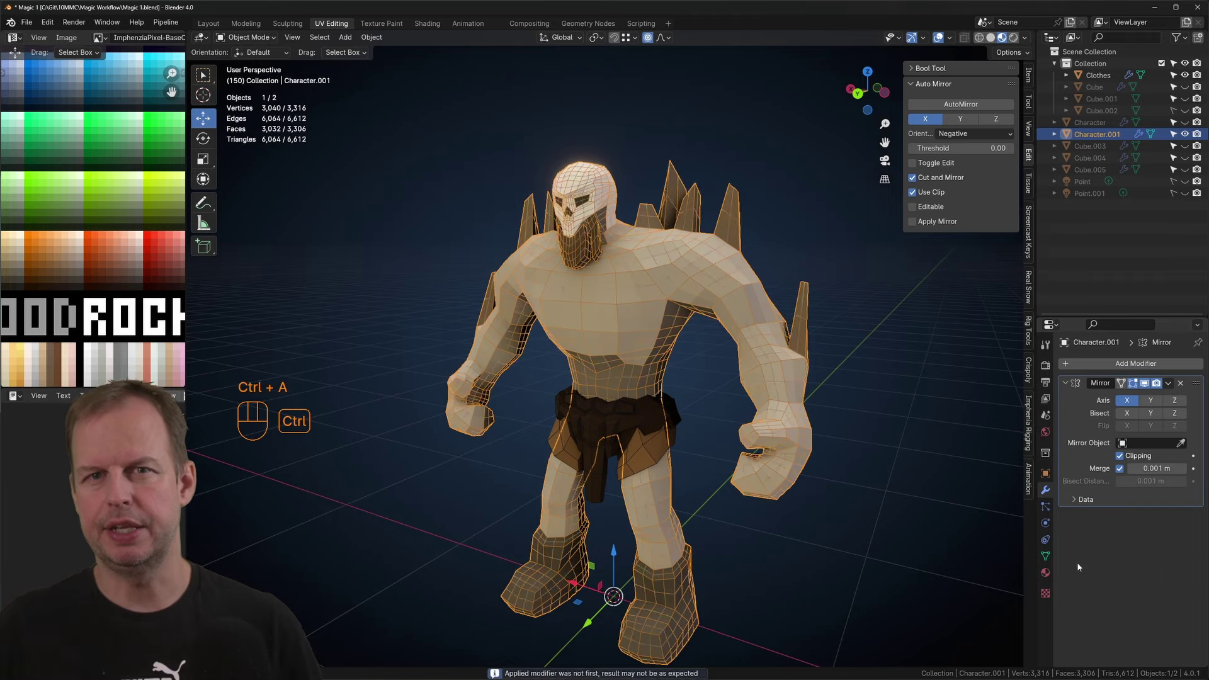
Step: Move a chest vertex on the subdivided mesh and switch to Sculpt Mode
key(Tab)
key(Tab)
scroll(650, 308, up, 2)
key(Tab)
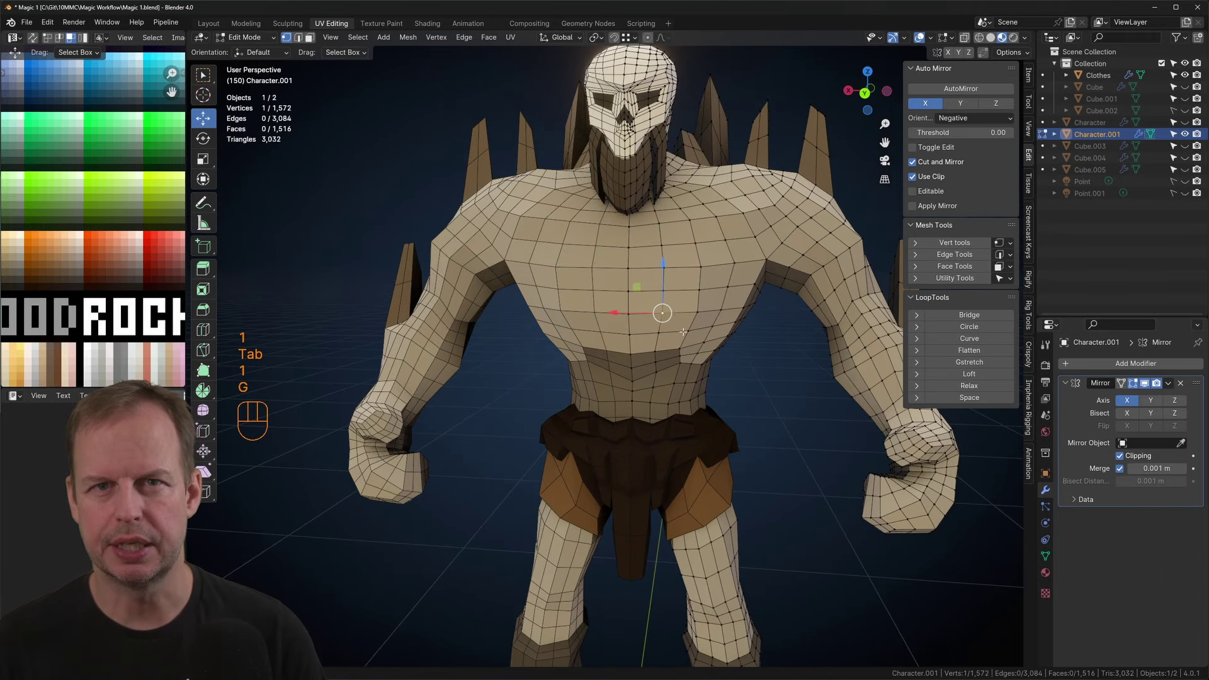
key(ctrl+Tab)
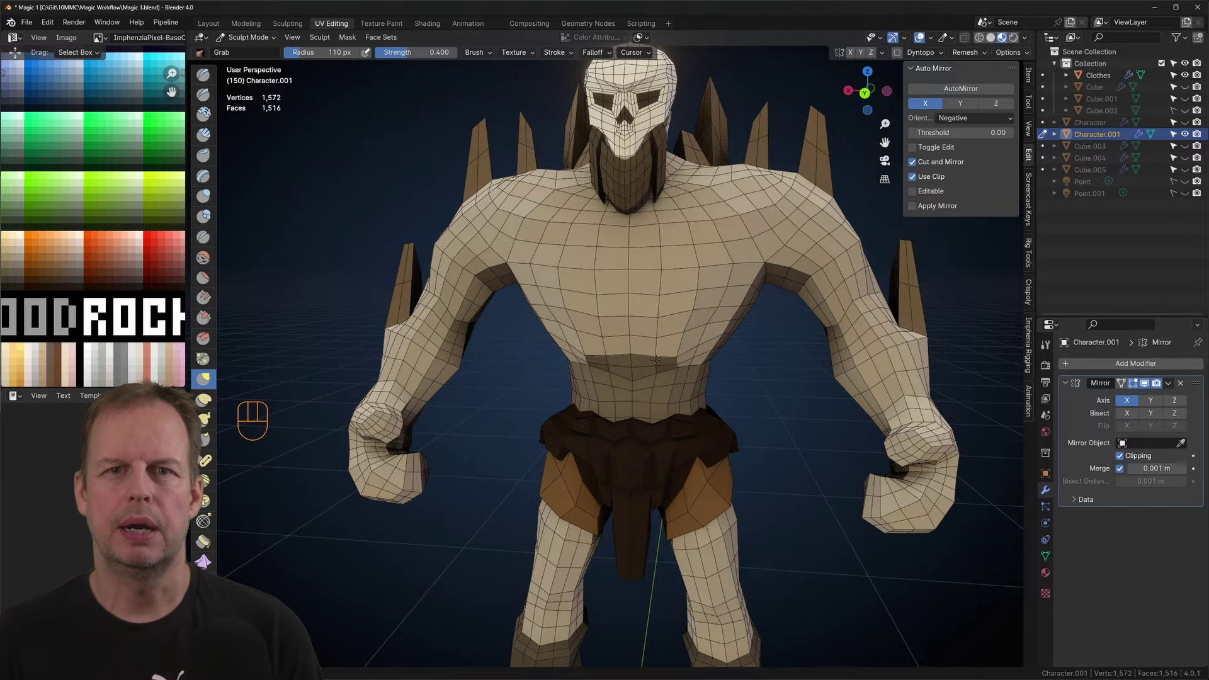
Step: Try reshaping the chest and shoulder with the Grab brush
middle_drag(655, 360, 607, 337)
middle_drag(577, 268, 607, 270)
scroll(607, 270, down, 3)
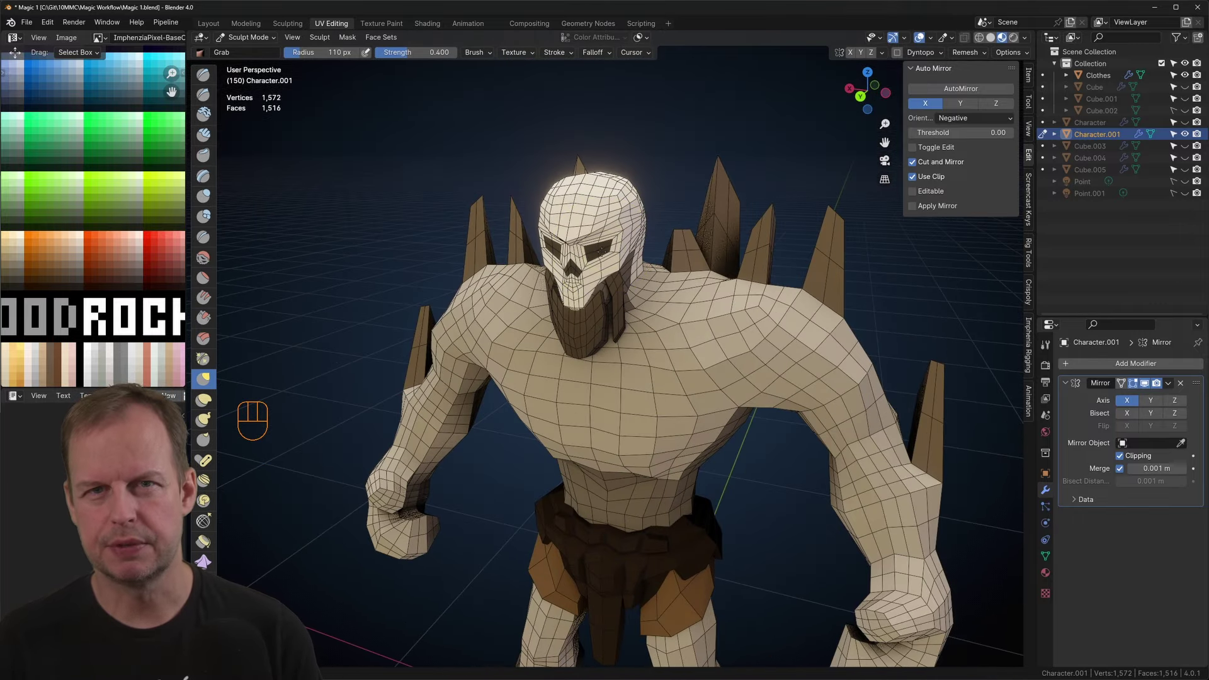
scroll(580, 238, up, 4)
middle_drag(723, 249, 631, 267)
key(ctrl+z)
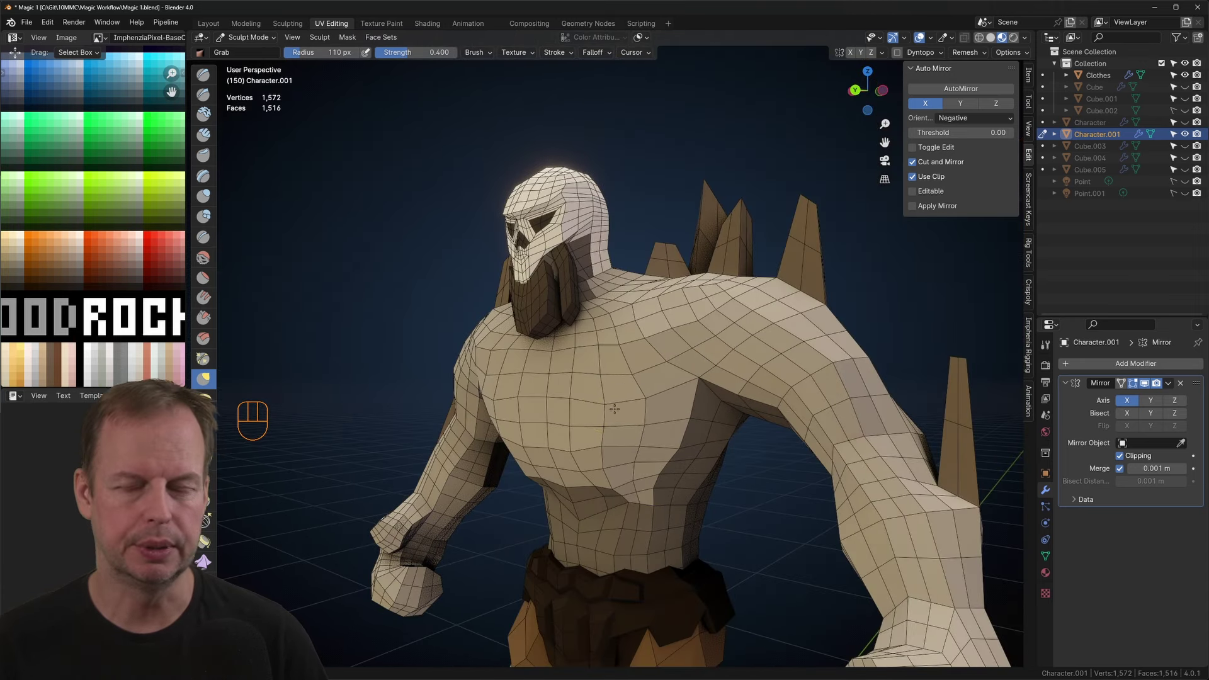
Step: Try the Pose brush on the upper body, apply the Mirror modifier and undo the pose stroke
middle_drag(614, 409, 699, 423)
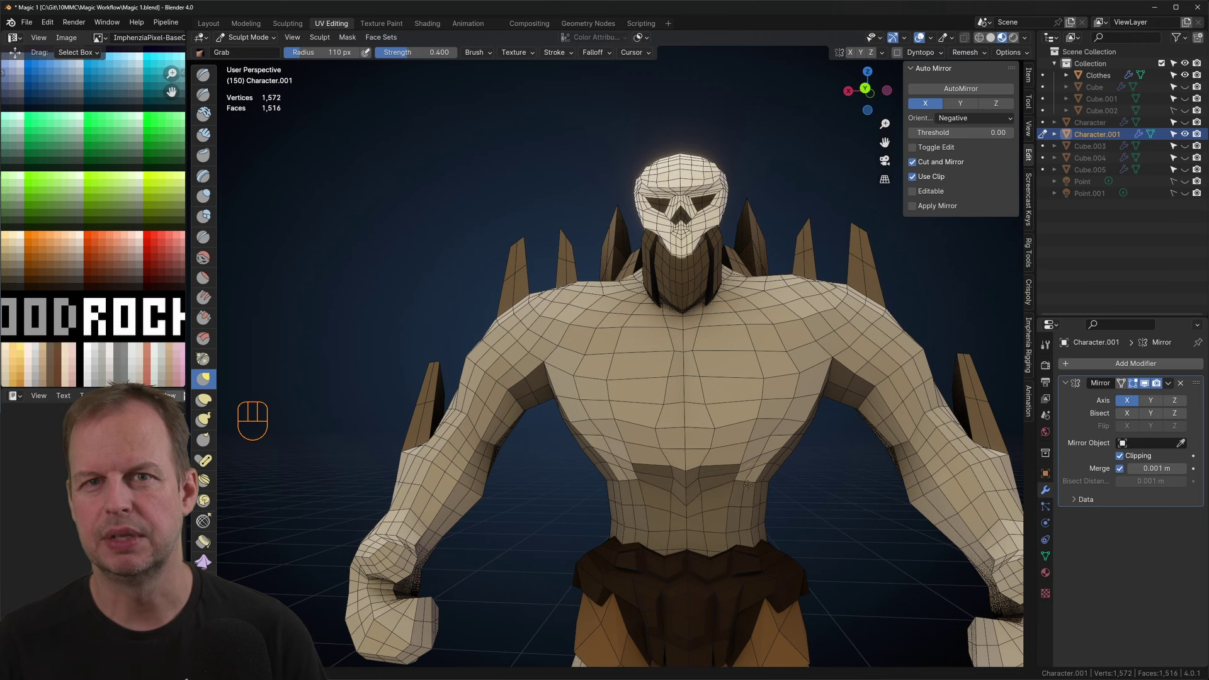
click(203, 461)
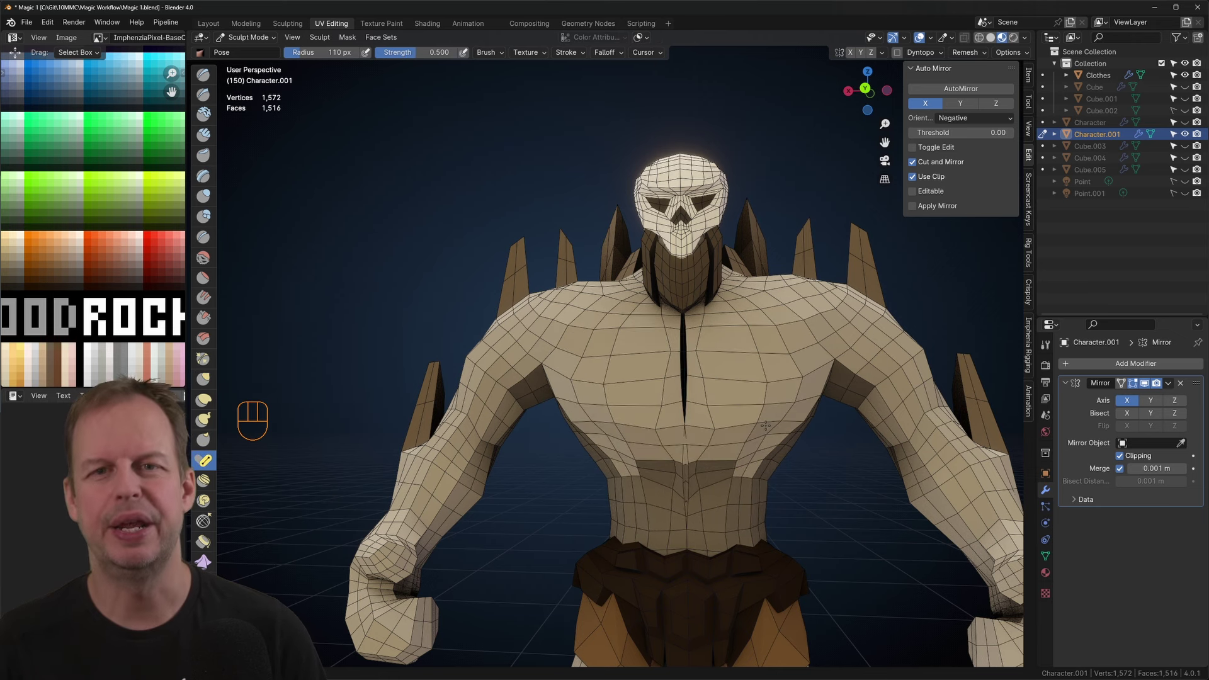
key(ctrl+a)
key(ctrl+z)
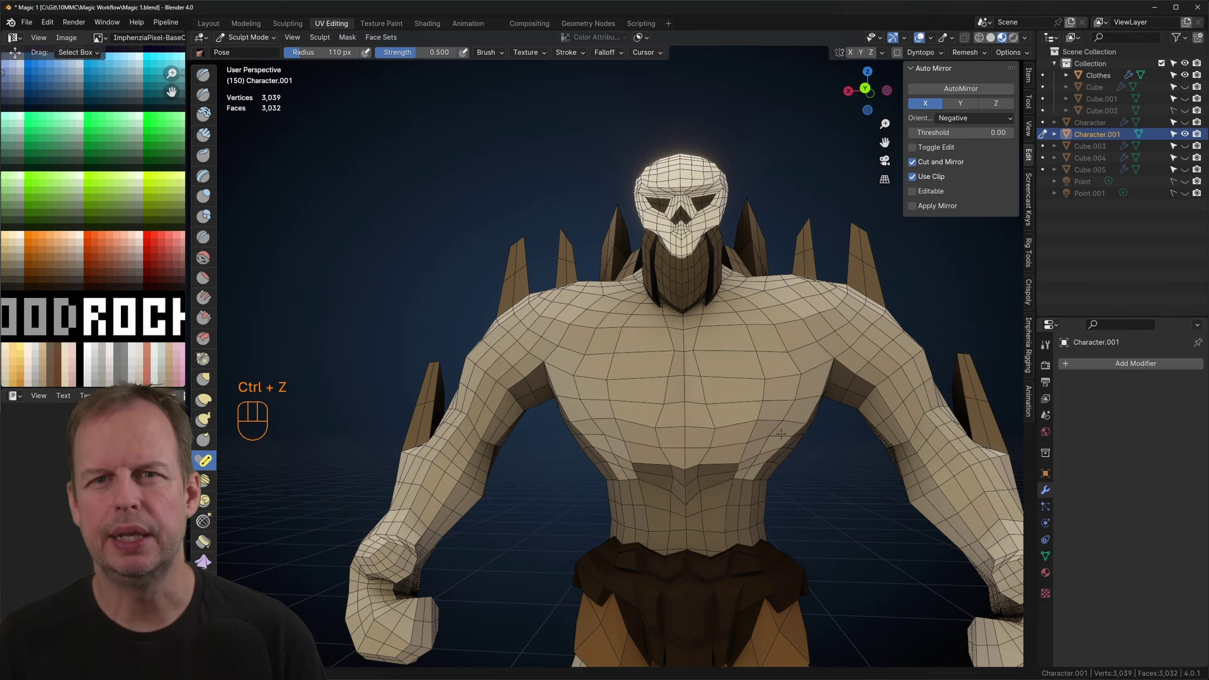
Step: Try the Grab and Crease brushes on the shoulder and chest
mouse_move(833, 323)
middle_down()
mouse_move(573, 342)
mouse_move(557, 332)
middle_up()
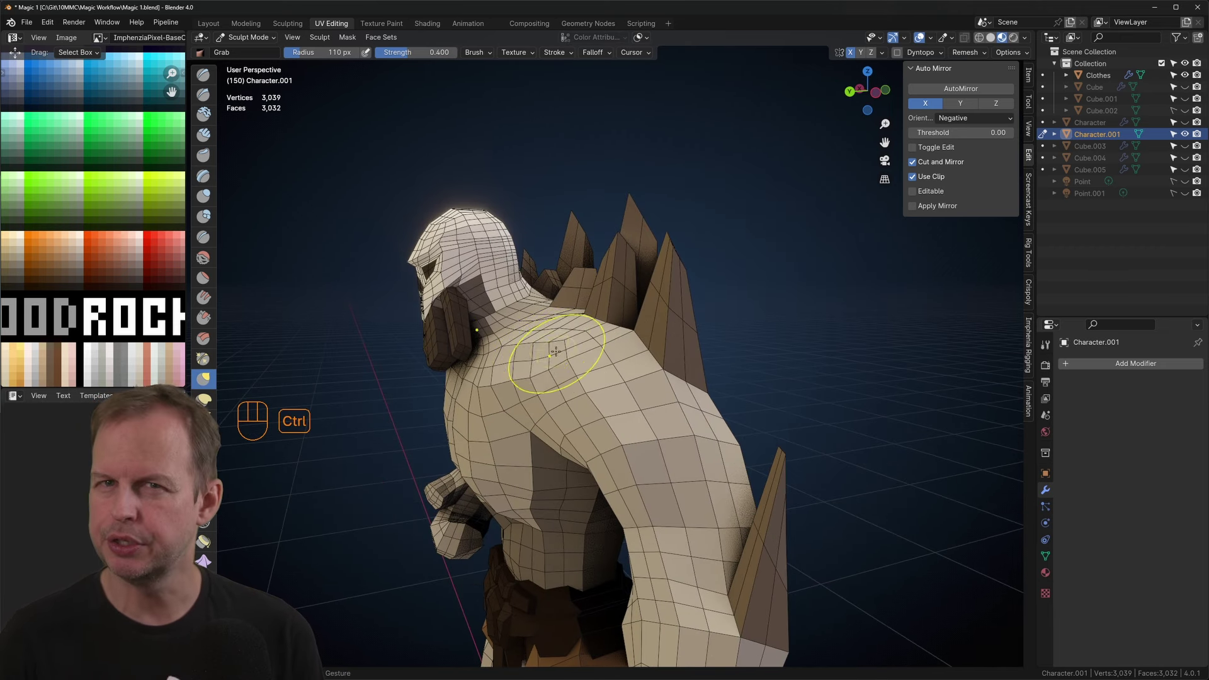
middle_drag(680, 415, 839, 338)
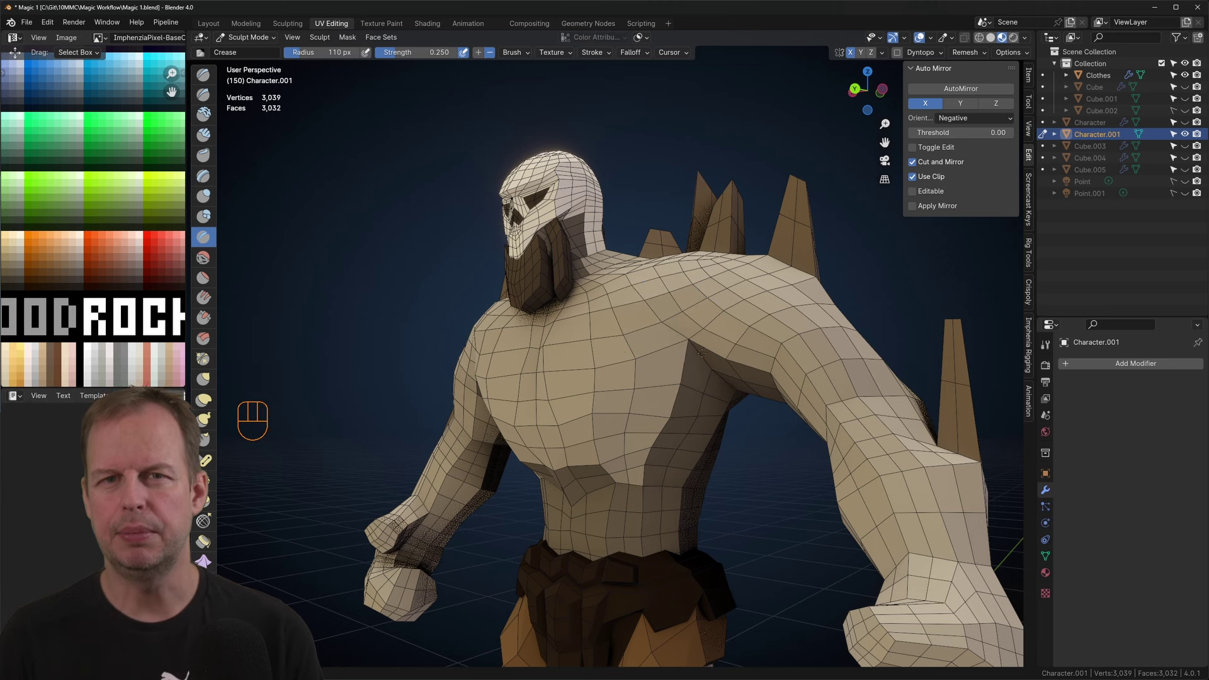
key(ctrl+z)
Step: Try to extrude a column of faces along the sternum in Edit Mode
key(Tab)
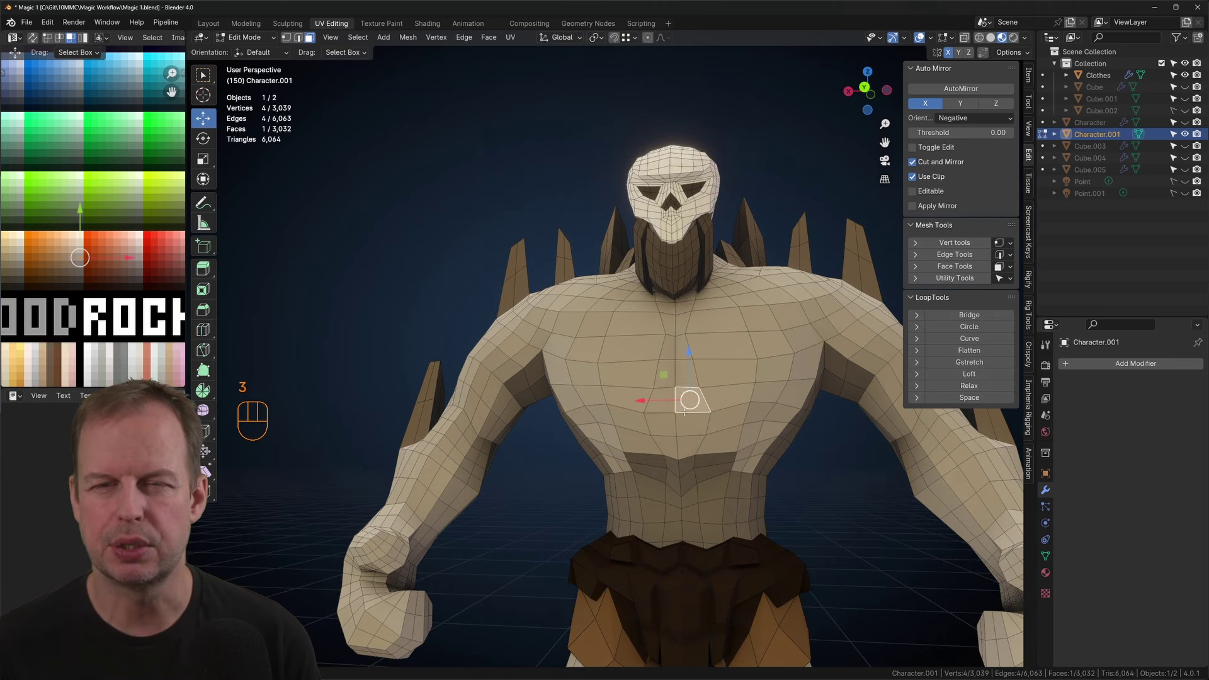
shift+click(690, 423)
shift+click(688, 444)
shift+click(684, 375)
key(e)
click(674, 445)
middle_drag(680, 402, 566, 409)
key(ctrl+z)
Step: Restore X symmetry with AutoMirror, then extrude, scale and reposition the faces along the sternum
click(978, 90)
shift+click(694, 419)
shift+click(693, 467)
key(e)
click(620, 434)
key(s)
key(g)
key(g)
key(z)
click(564, 434)
Step: Move the vertices and edges around the raised sternum to taper its outline
key(1)
click(724, 385)
key(g)
click(731, 386)
key(g)
middle_drag(731, 386, 705, 447)
click(473, 441)
key(2)
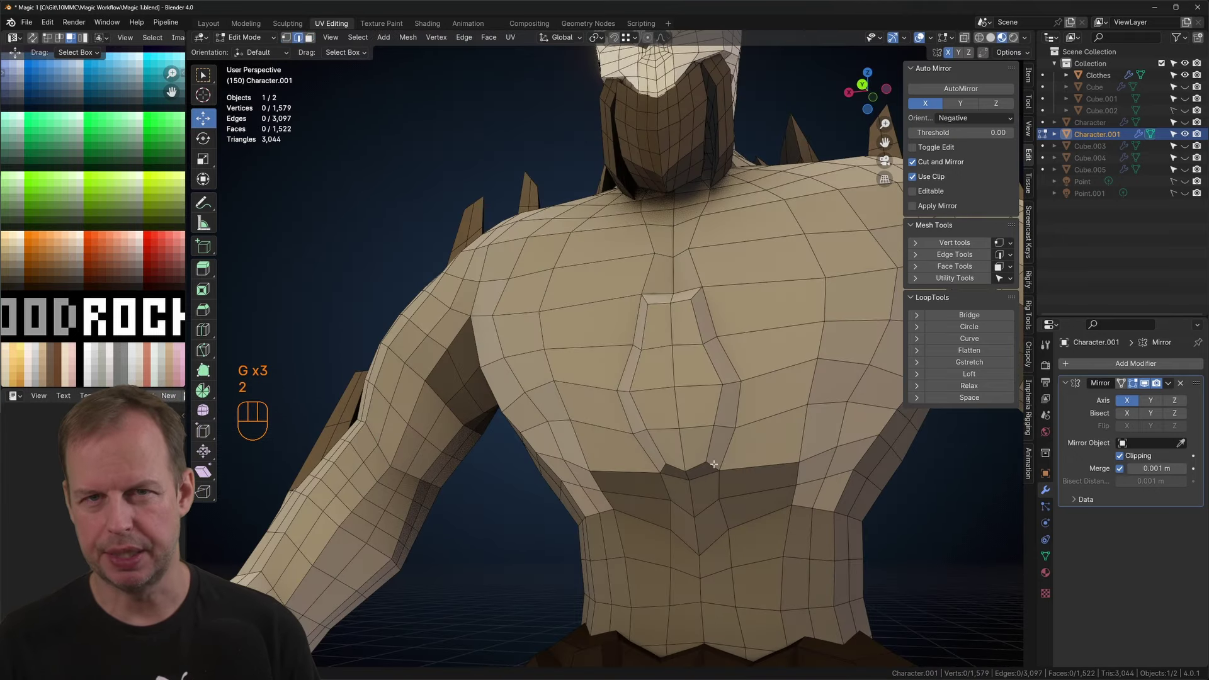
key(g)
click(733, 392)
middle_drag(733, 391, 568, 367)
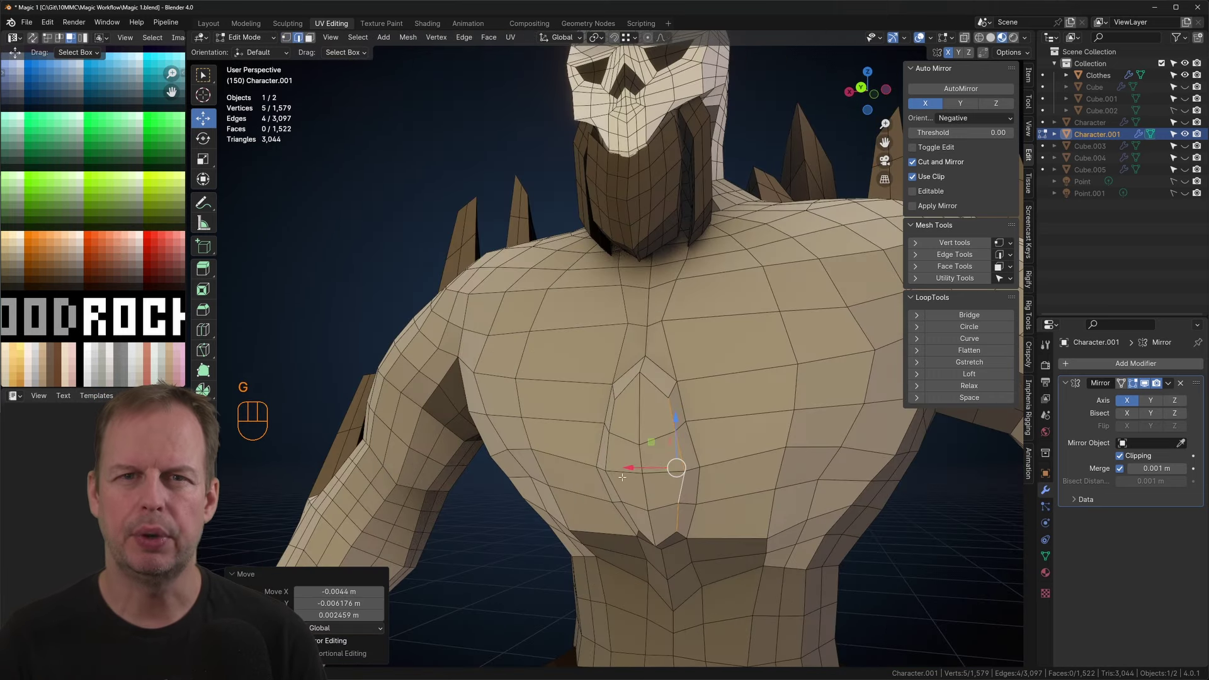
Step: Extrude and scale upper chest and shoulder faces into raised muscles, and move a shoulder edge with proportional editing
key(3)
key(2)
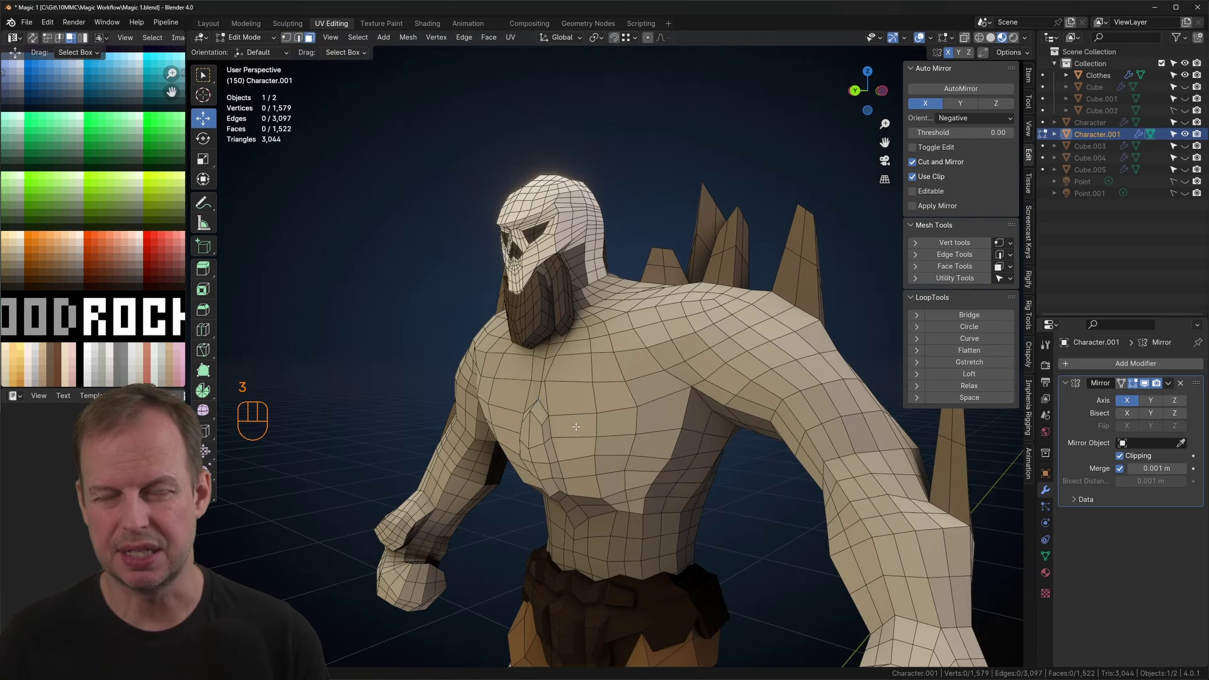
key(g)
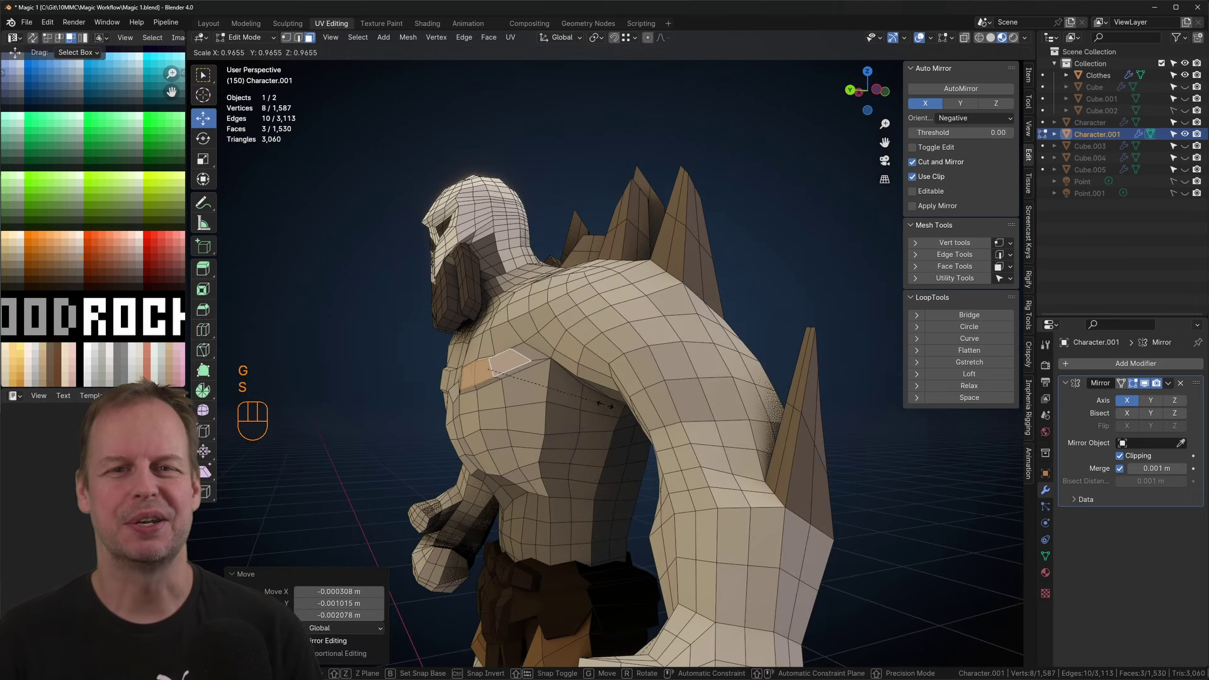
key(s)
key(z)
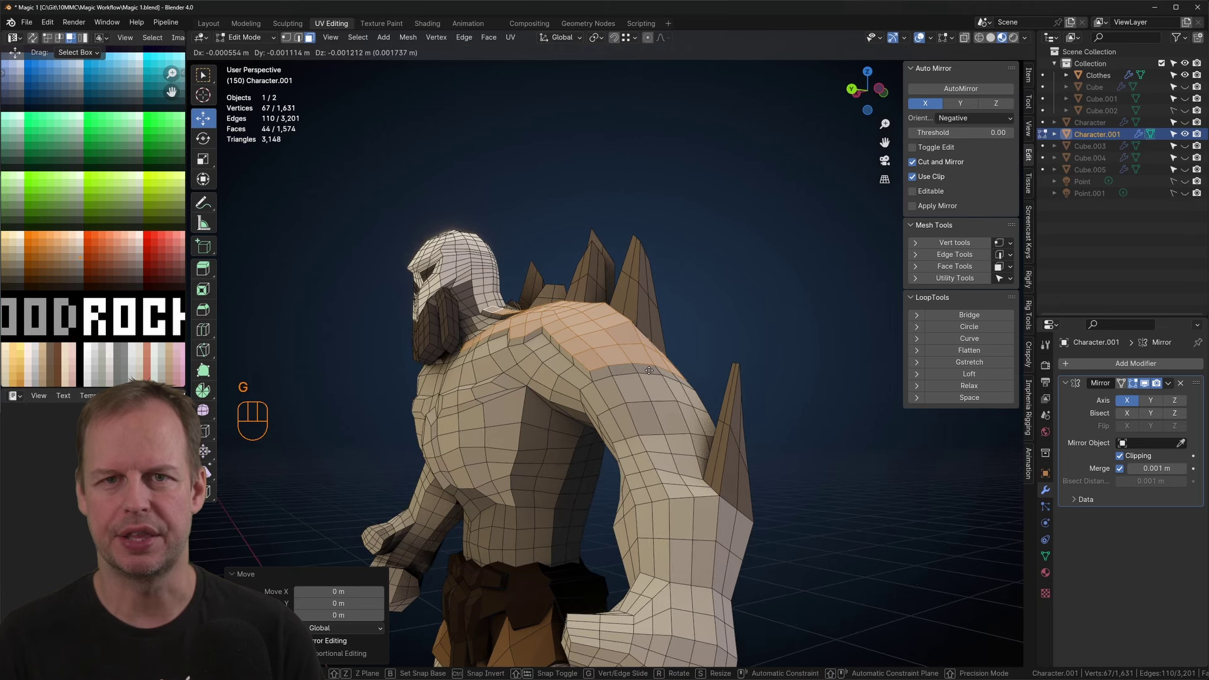
key(2)
key(o)
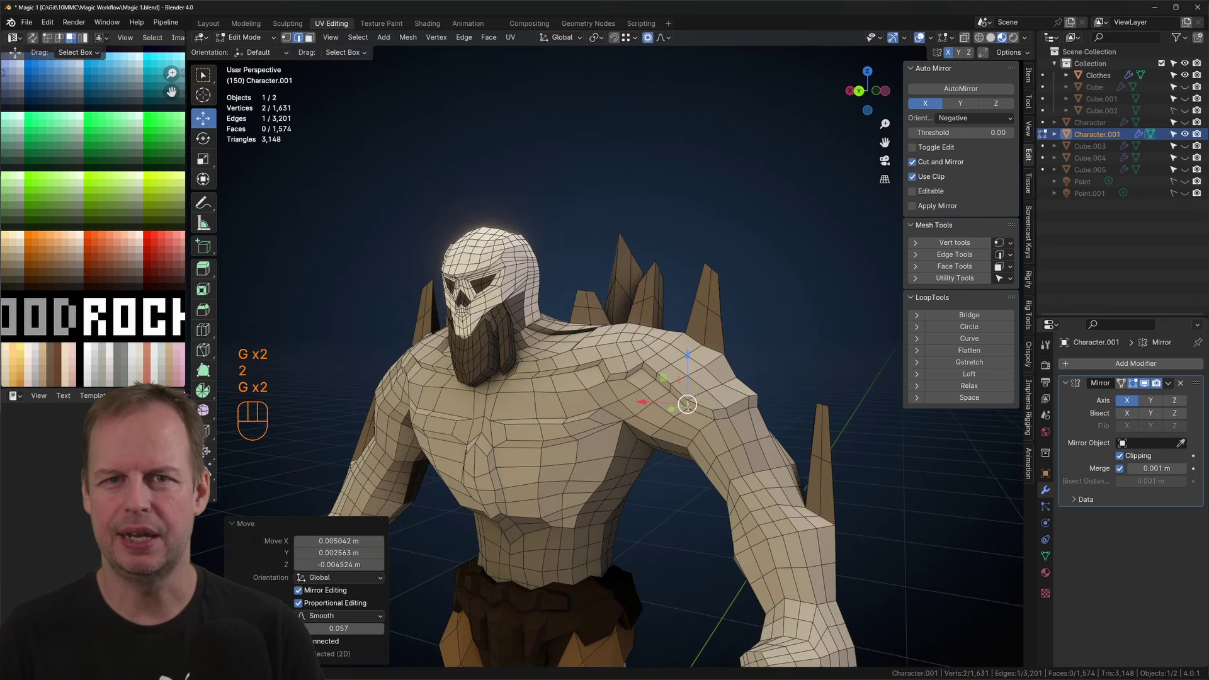
Step: Switch to Sculpt Mode and apply the Mirror modifier
key(Tab)
key(ctrl+Tab)
key(ctrl+z)
key(ctrl+a)
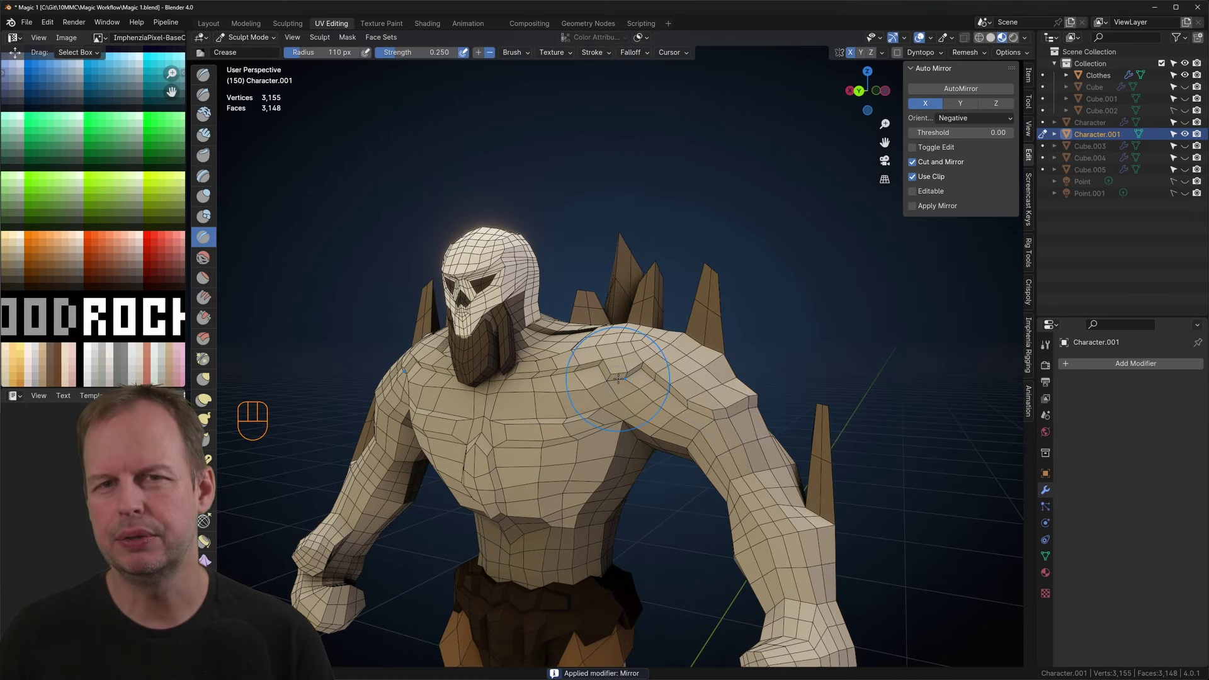
Step: Reshape the shoulder and the muscle between neck and spikes with the Grab brush
middle_drag(714, 398, 631, 354)
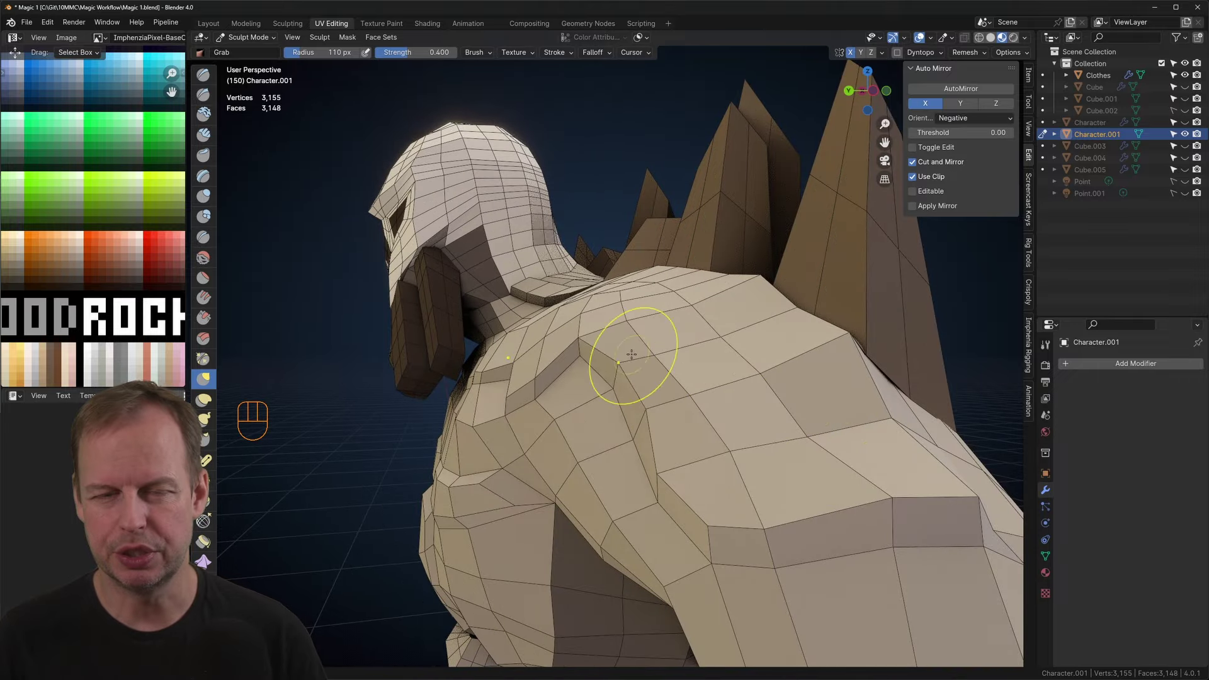
scroll(784, 506, down, 3)
mouse_move(784, 507)
middle_down()
mouse_move(578, 511)
mouse_move(696, 399)
middle_up()
scroll(666, 366, up, 2)
middle_drag(603, 359, 547, 390)
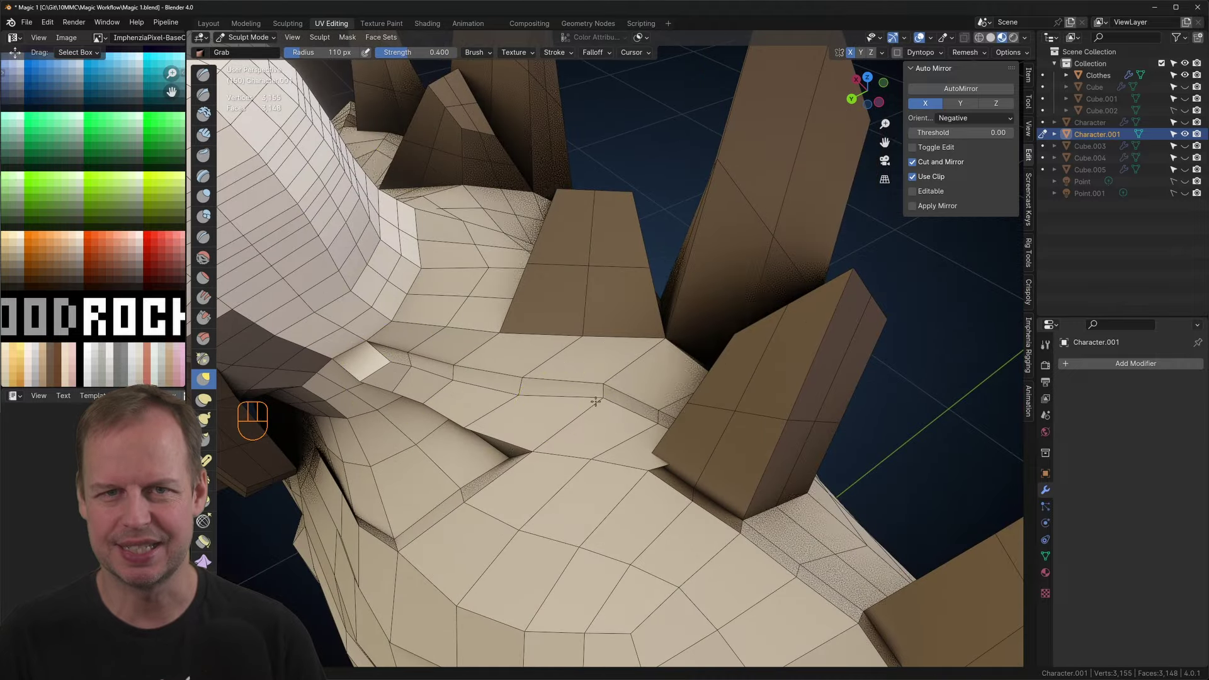
middle_drag(643, 416, 610, 397)
scroll(516, 384, down, 4)
middle_drag(516, 387, 541, 420)
Step: Continue shaping the upper back and upper arm with the Grab brush, undoing one stroke
key(g)
key(g)
scroll(499, 434, up, 4)
key(ctrl+z)
scroll(477, 420, up, 4)
middle_drag(335, 498, 523, 384)
scroll(566, 359, down, 6)
middle_drag(825, 378, 647, 490)
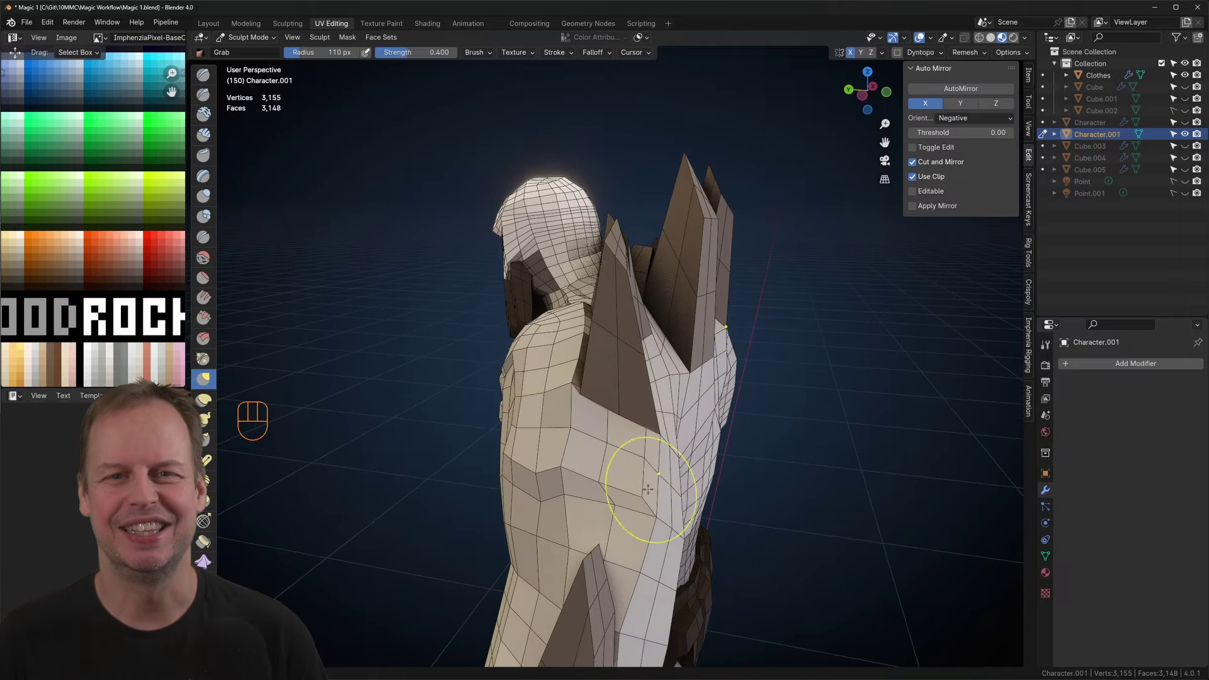
middle_drag(563, 504, 711, 478)
shift+drag(602, 311, 610, 318)
mouse_move(743, 353)
middle_down()
mouse_move(613, 376)
mouse_move(749, 359)
mouse_move(645, 305)
mouse_move(746, 372)
mouse_move(776, 368)
mouse_move(735, 330)
mouse_move(686, 346)
mouse_move(674, 376)
mouse_move(743, 372)
middle_up()
scroll(693, 340, up, 4)
Step: Return to Edit Mode and move chest vertices beside the sternum with proportional editing
key(Tab)
scroll(661, 353, down, 6)
scroll(629, 378, up, 6)
mouse_move(636, 441)
middle_down()
mouse_move(619, 421)
mouse_move(628, 435)
middle_up()
key(1)
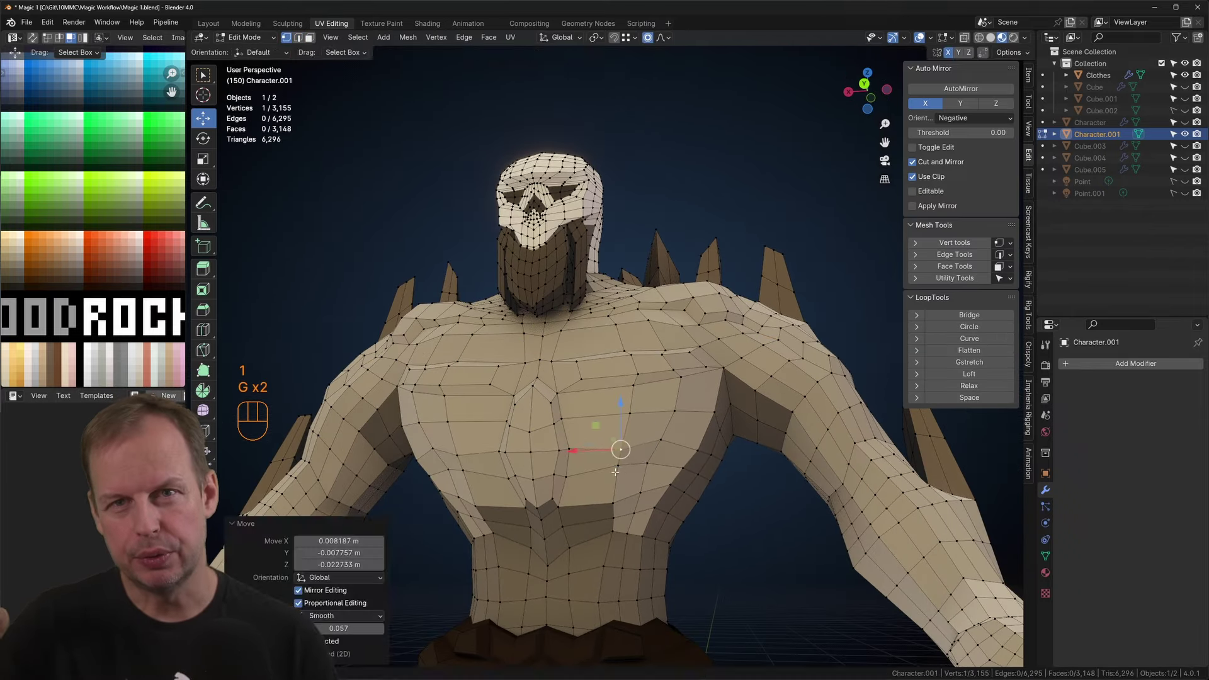
click(558, 443)
key(g)
click(558, 443)
Step: Select the faces of one pectoral, extrude them, and scale and move them into a raised muscle
key(3)
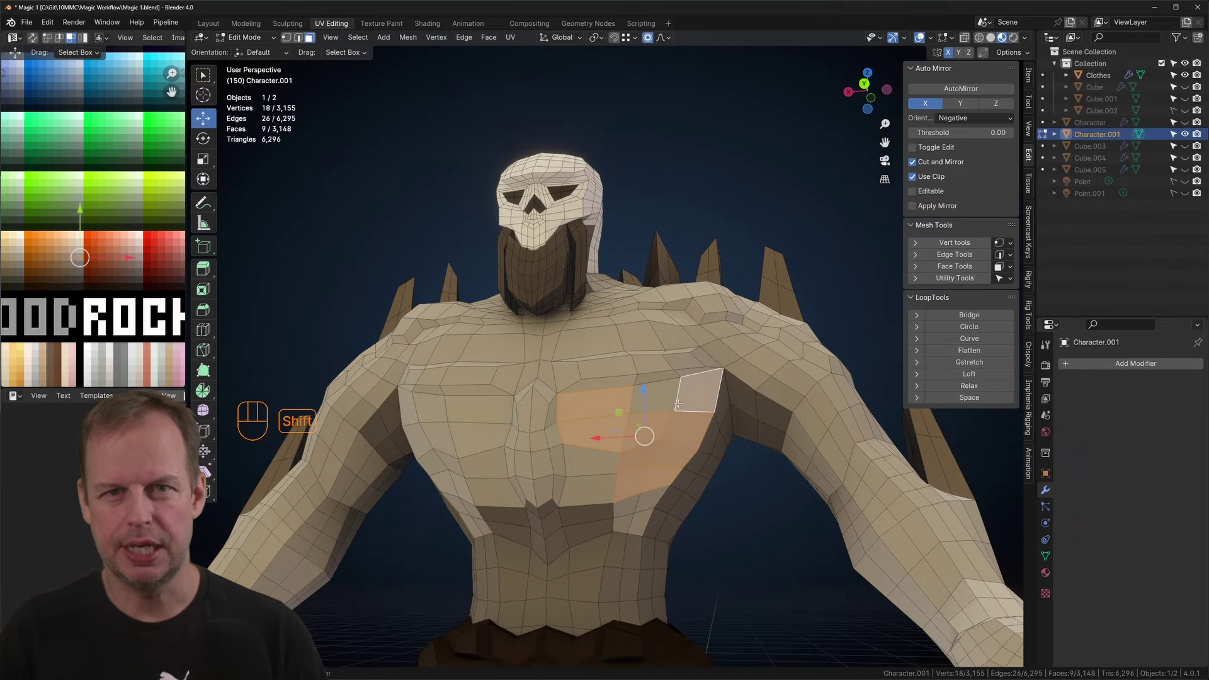
mouse_move(677, 403)
middle_down()
mouse_move(645, 444)
mouse_move(700, 402)
middle_up()
key(e)
key(s)
click(637, 449)
key(g)
click(661, 400)
key(1)
Step: Switch back to Sculpt Mode and reshape the pectoral and ribcage with the Grab brush
key(Tab)
key(ctrl+Tab)
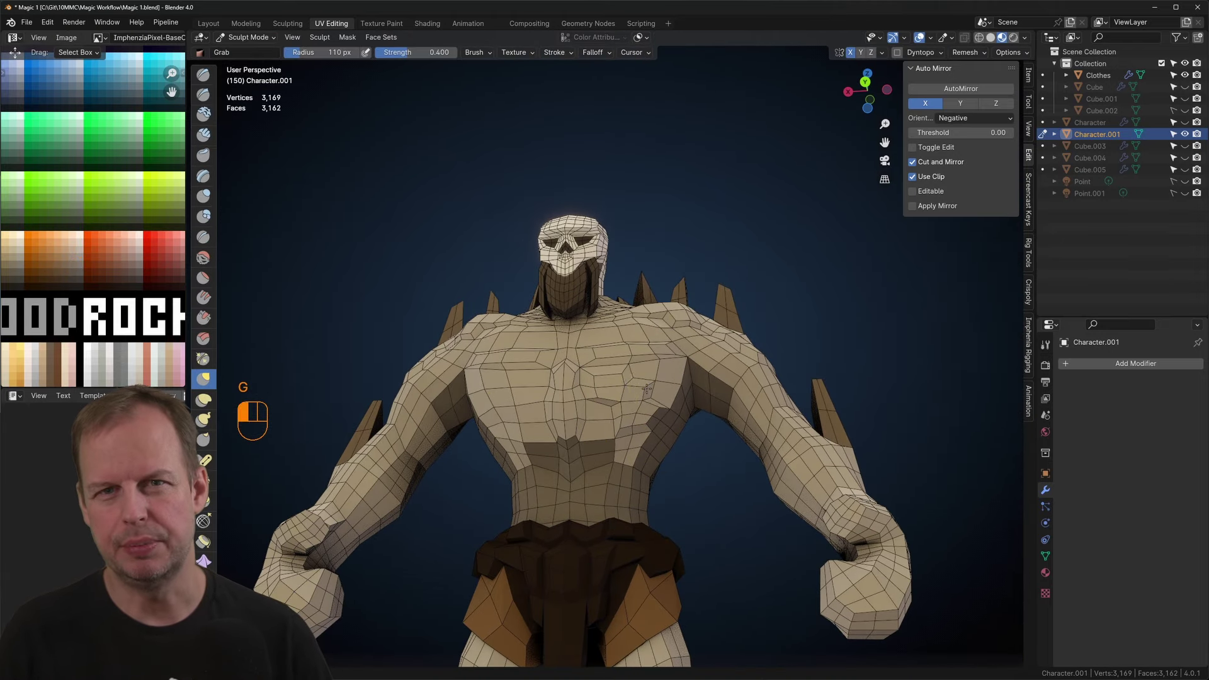
scroll(646, 390, up, 4)
scroll(615, 510, down, 3)
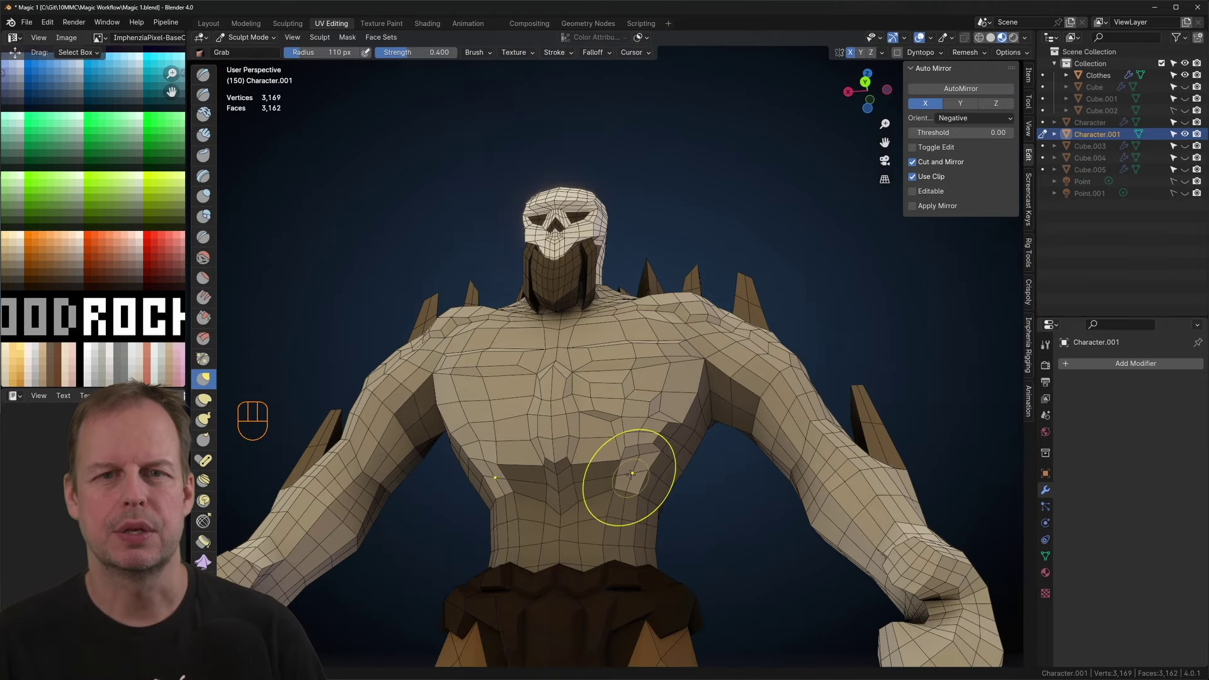
scroll(644, 411, down, 4)
middle_drag(644, 410, 765, 374)
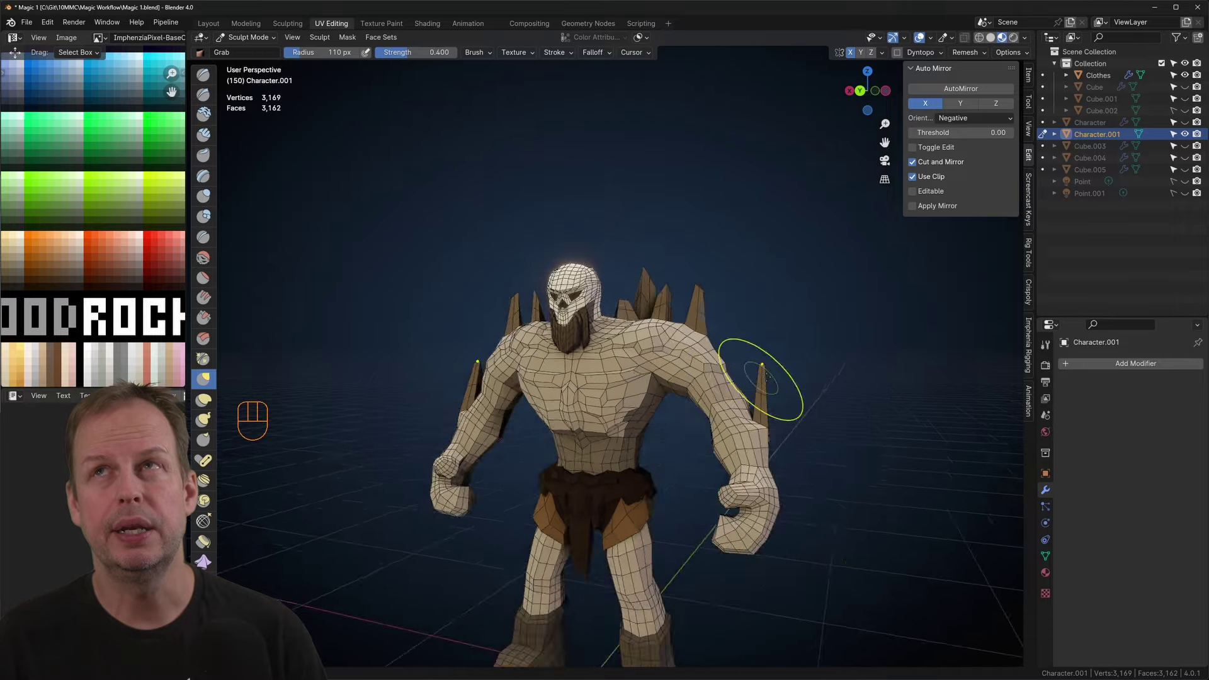
Step: Reshape the back and shoulder spikes with the Grab brush, undoing one stroke
mouse_move(624, 414)
middle_down()
mouse_move(787, 418)
mouse_move(651, 441)
mouse_move(667, 352)
middle_up()
scroll(669, 305, up, 5)
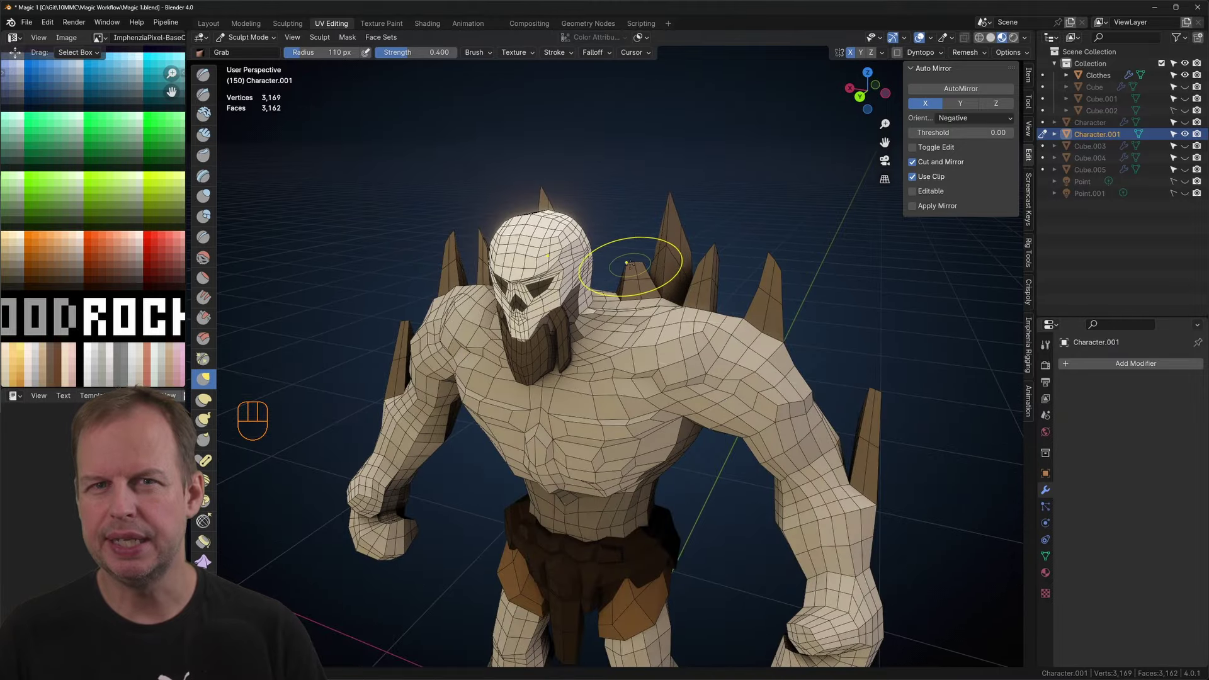
scroll(613, 277, up, 3)
key(ctrl+z)
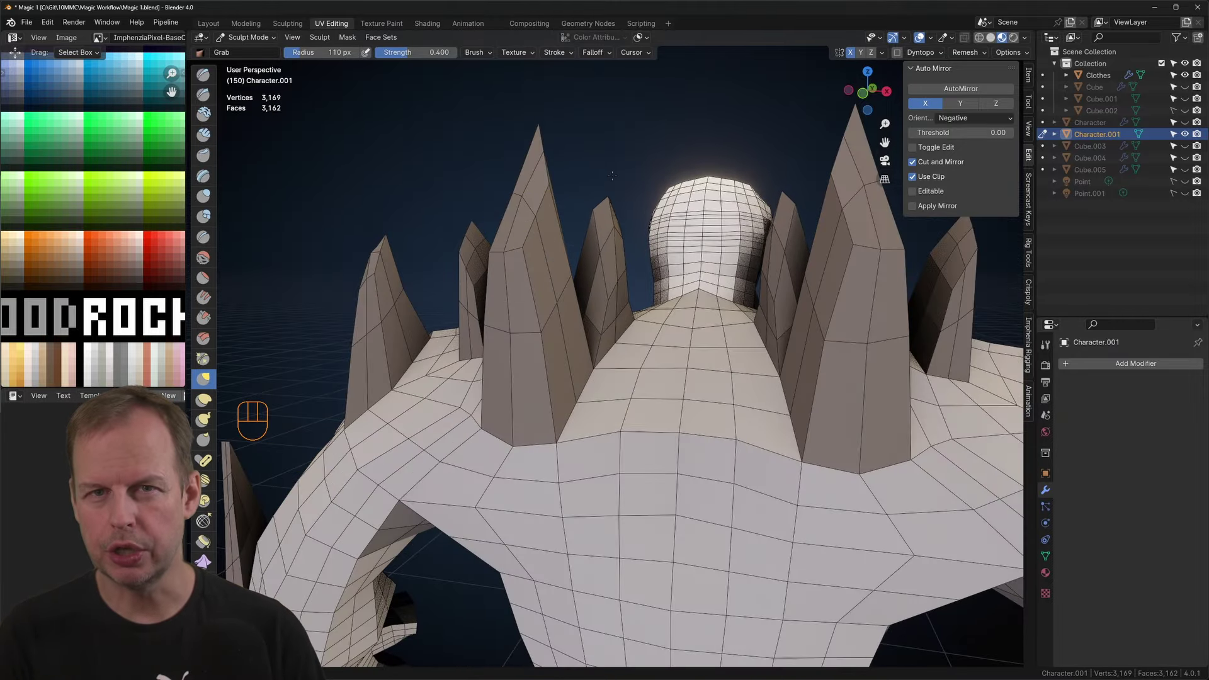
scroll(593, 485, down, 5)
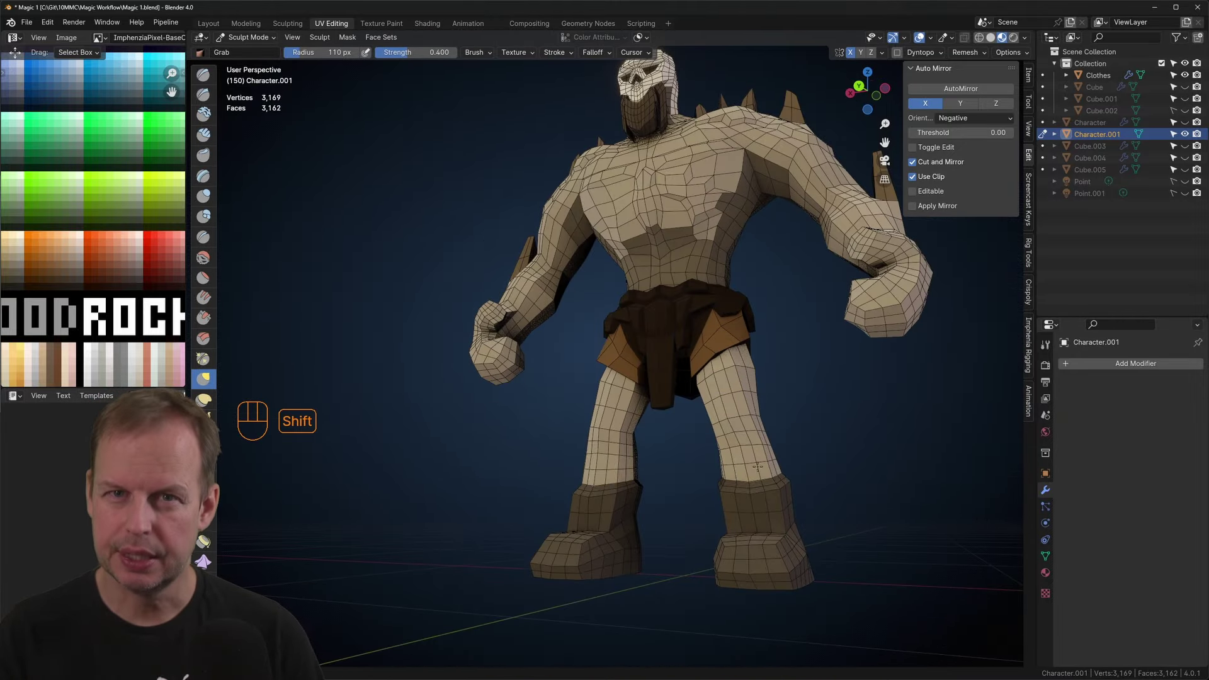
Step: Refine the chest, armpit and upper arm muscles with the Grab brush from the front and back
scroll(662, 320, up, 5)
middle_drag(662, 320, 650, 328)
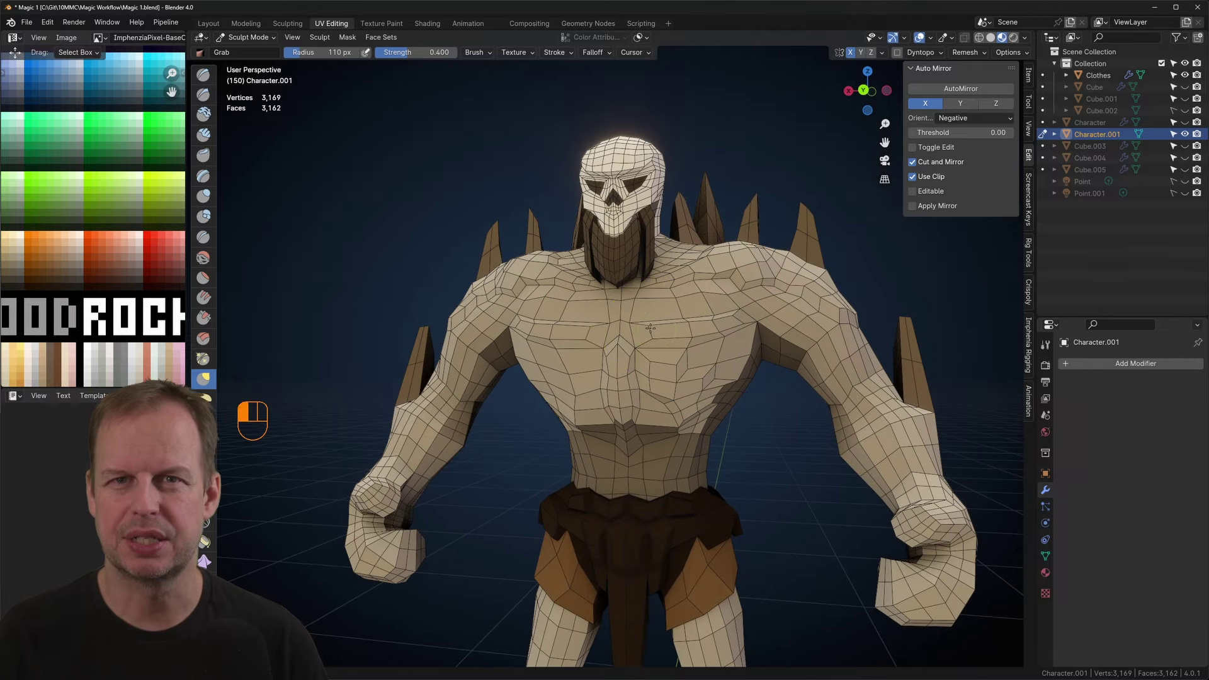
middle_drag(730, 310, 643, 327)
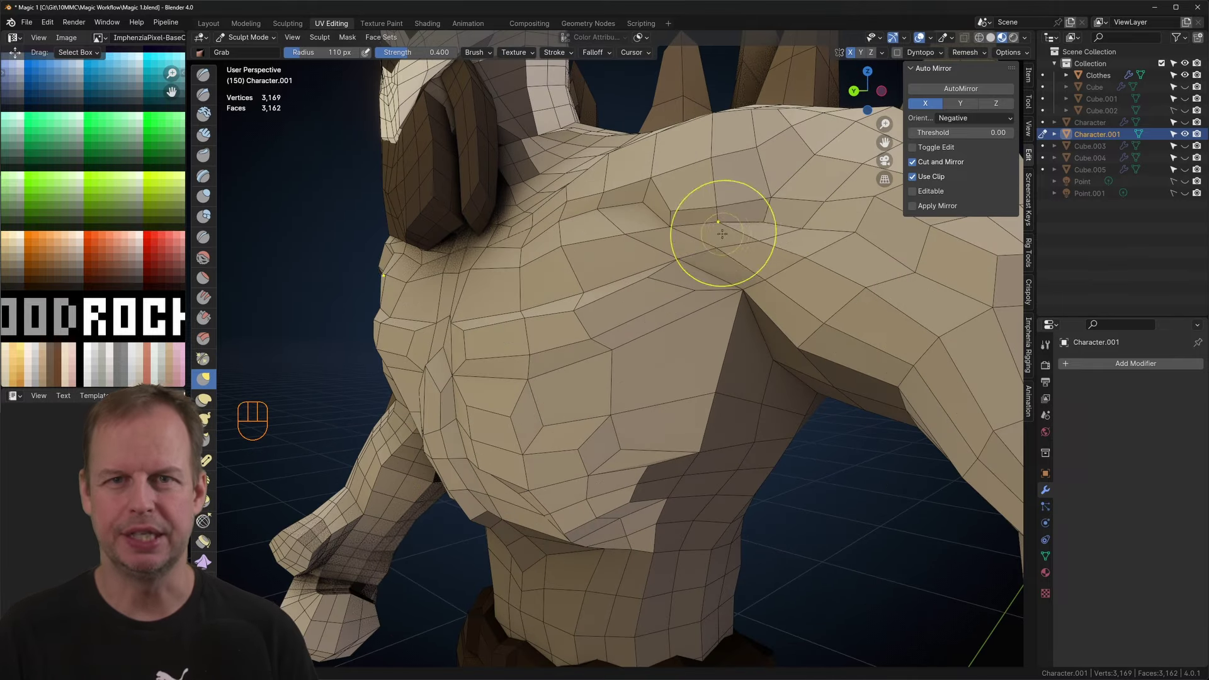
middle_drag(723, 237, 799, 283)
scroll(799, 283, down, 4)
scroll(804, 340, down, 5)
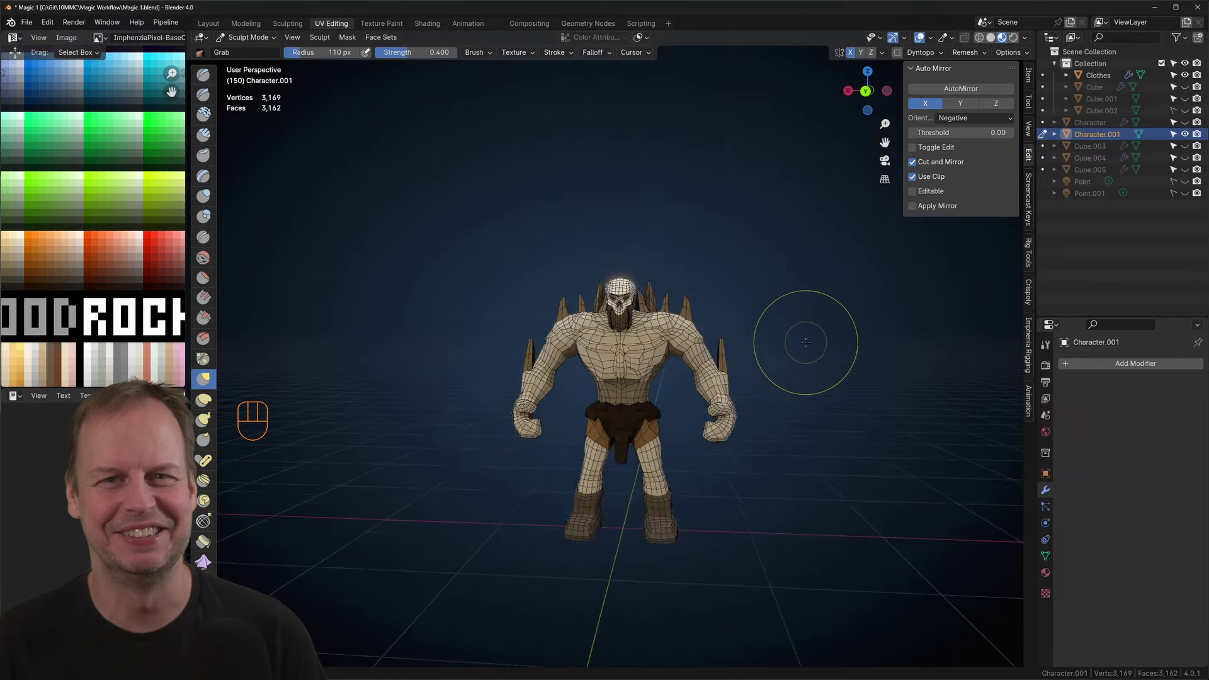
key(Tab)
middle_drag(804, 342, 639, 380)
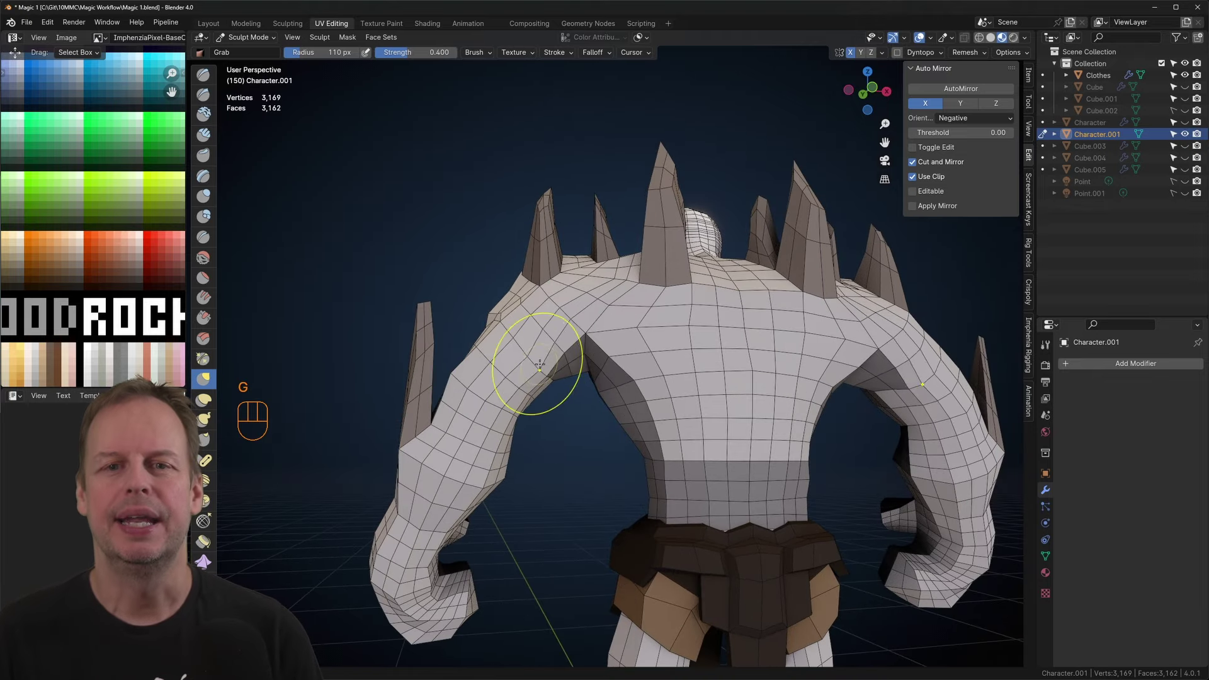
Step: Refine the armpit and back of the upper arm with the Grab brush from behind
drag(559, 356, 564, 346)
middle_drag(677, 362, 598, 373)
drag(561, 356, 551, 340)
scroll(743, 365, down, 4)
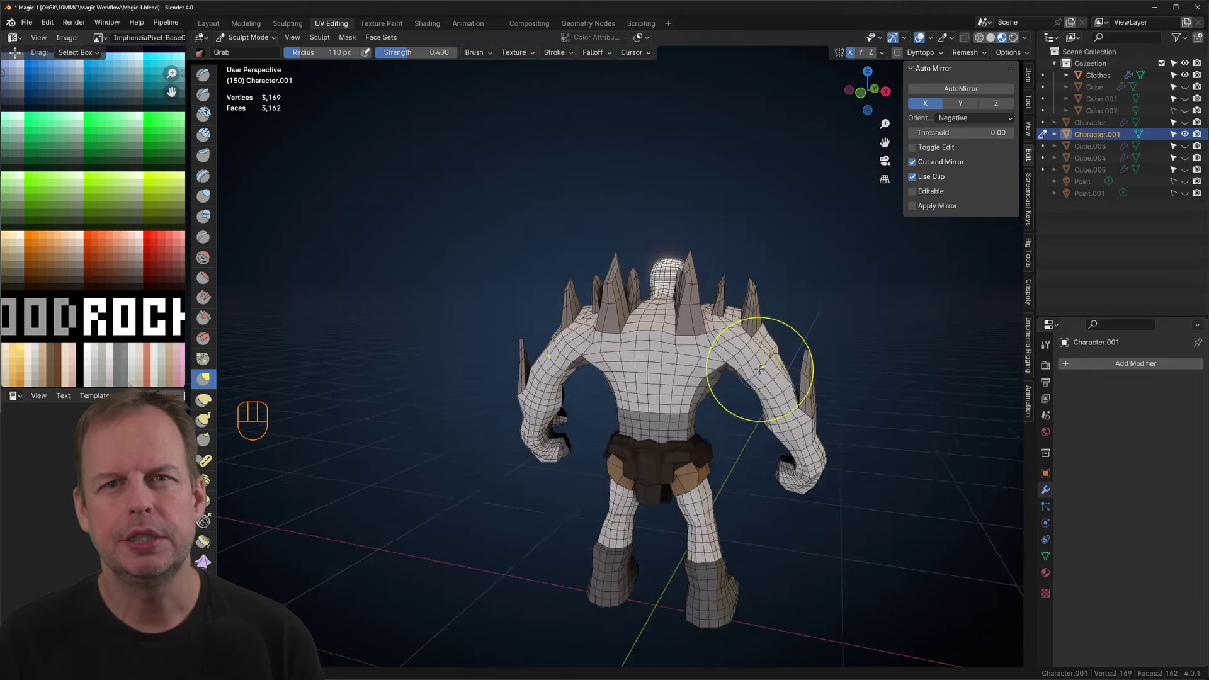
middle_drag(598, 381, 676, 391)
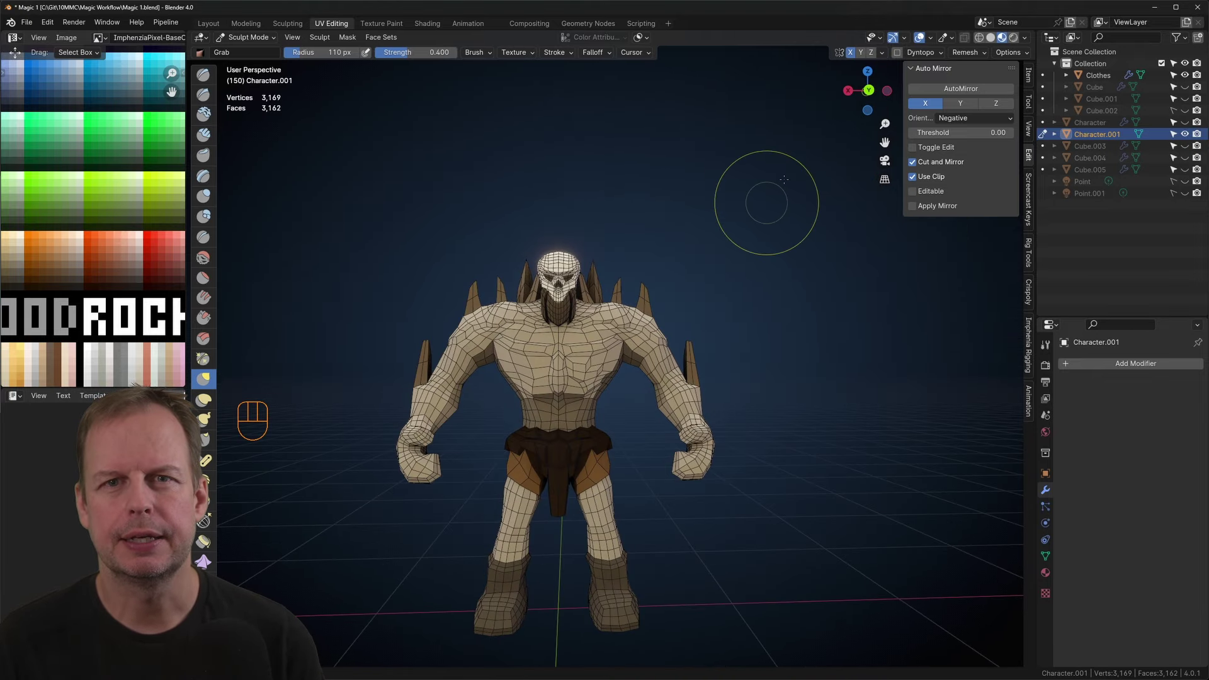
Step: Symmetrize the sculpted character mesh from -X to +X and save the file
click(881, 53)
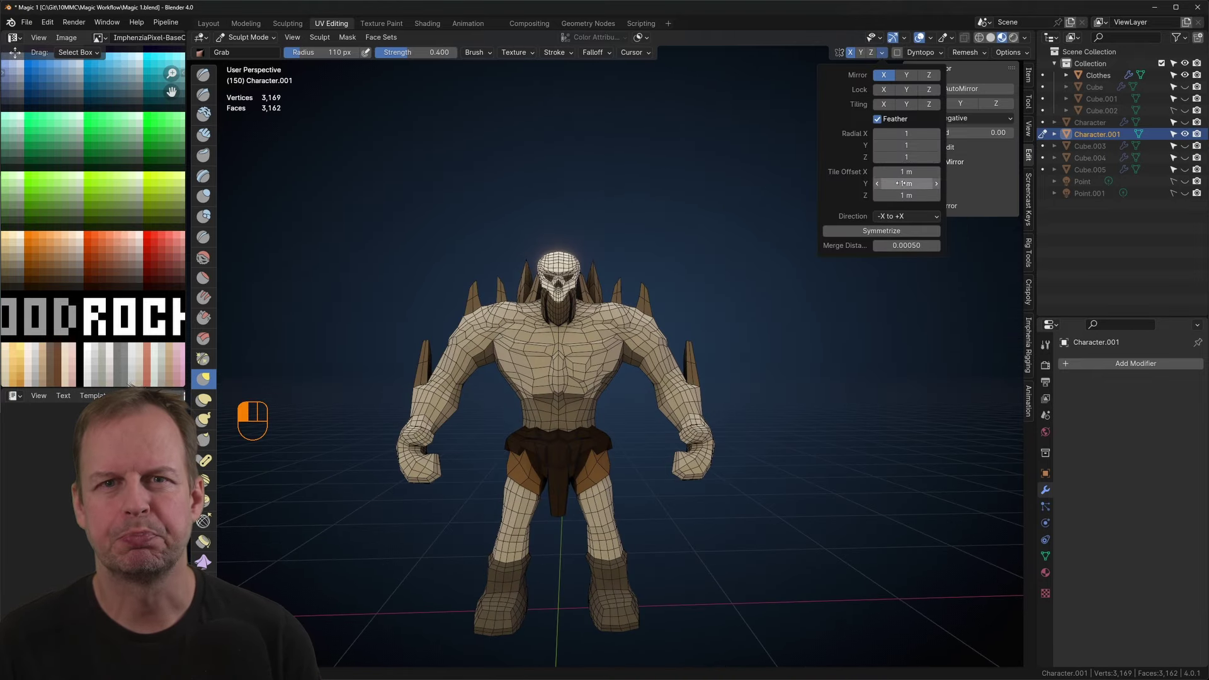
click(895, 236)
key(Tab)
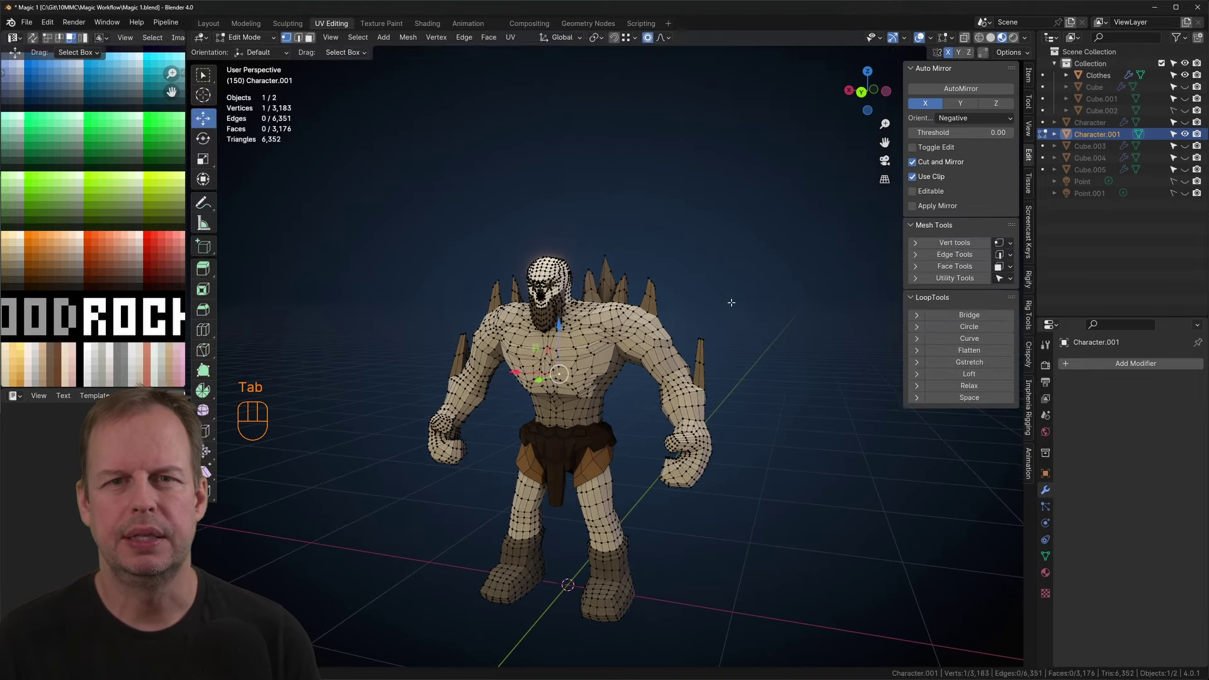
key(Tab)
key(ctrl+s)
middle_drag(680, 347, 742, 354)
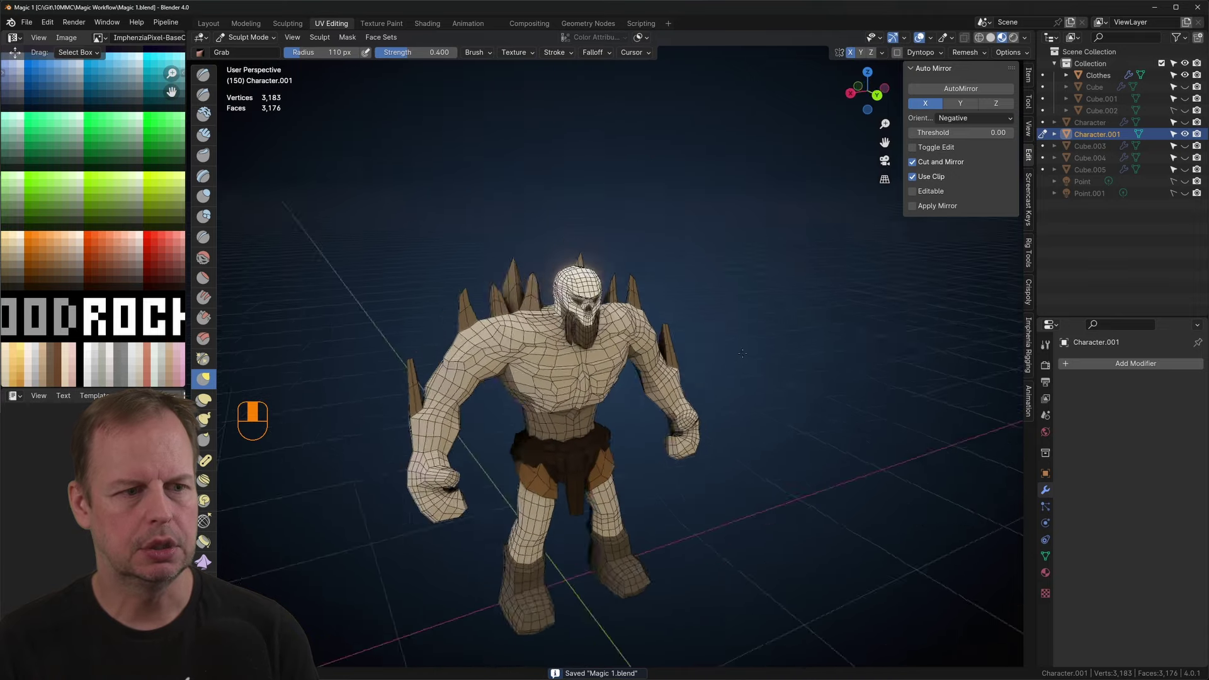
Step: Switch the character to Edit Mode and select the eye socket and nose faces on one half of the skull
key(ctrl+Tab)
click(580, 344)
key(Tab)
key(3)
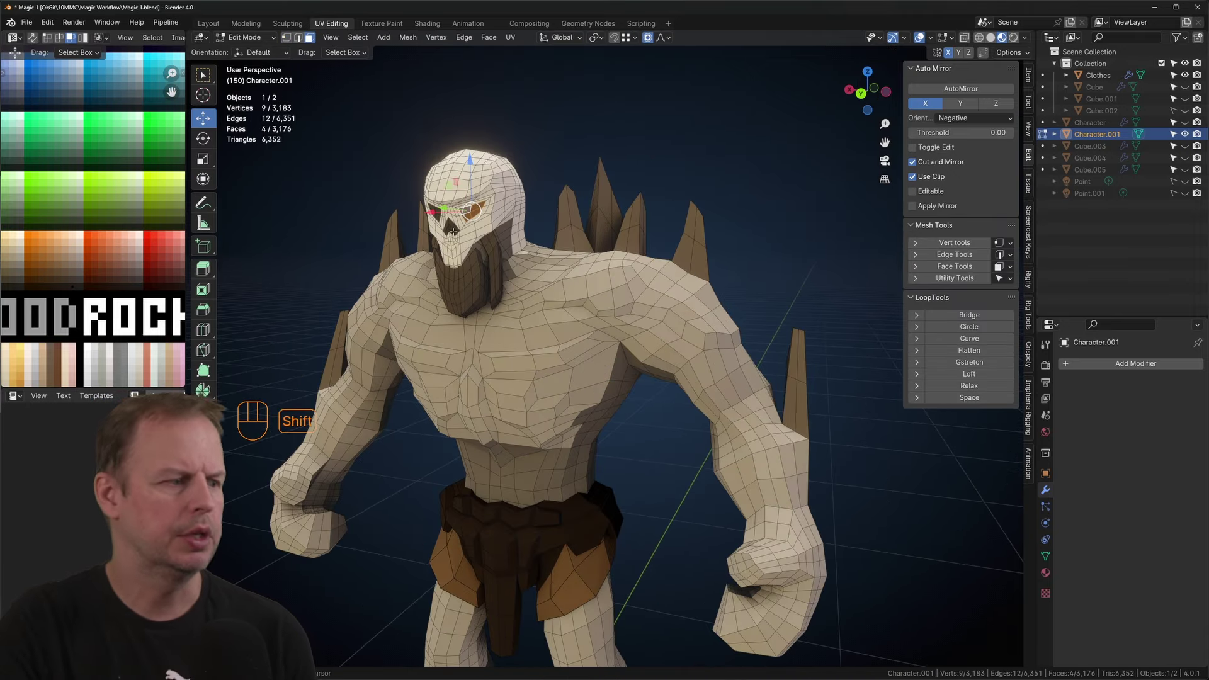
scroll(453, 232, up, 2)
shift+click(491, 291)
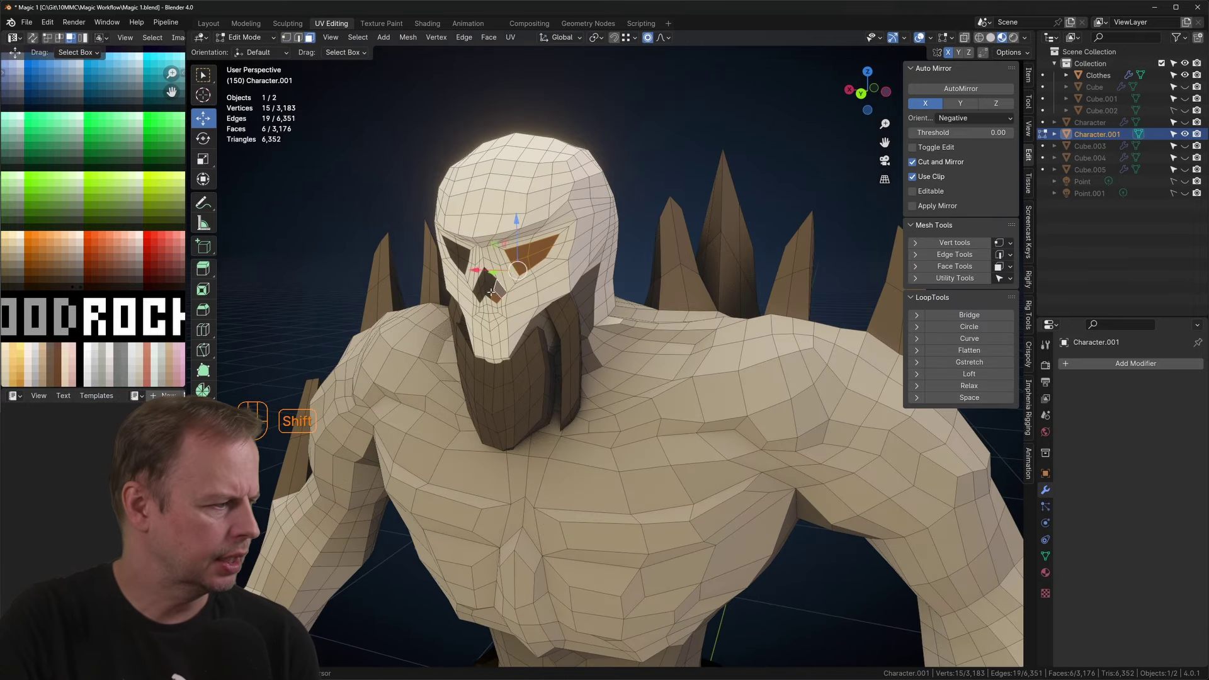
Step: Cut the character in half along X and mirror it with AutoMirror, then return to face selection
click(960, 88)
key(Tab)
key(Tab)
key(3)
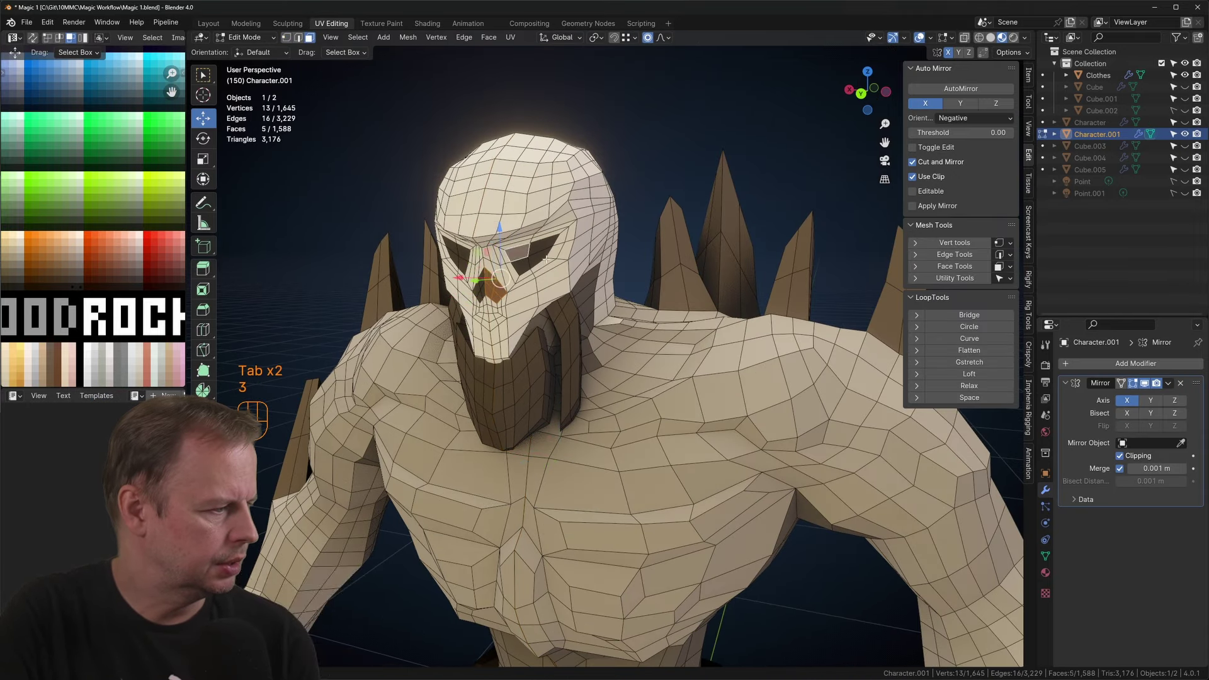
Step: Extrude the skull's eye socket and nose faces inward about 0.013 m and recolour them from the palette
key(a)
key(g)
key(g)
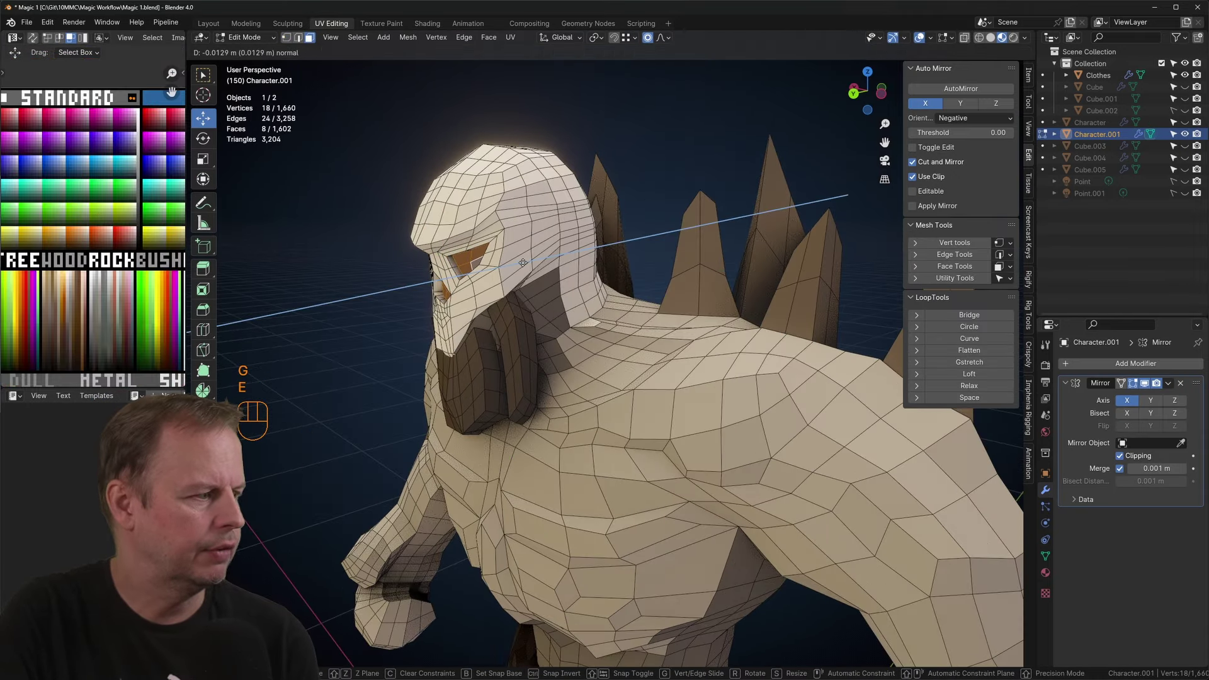
click(522, 257)
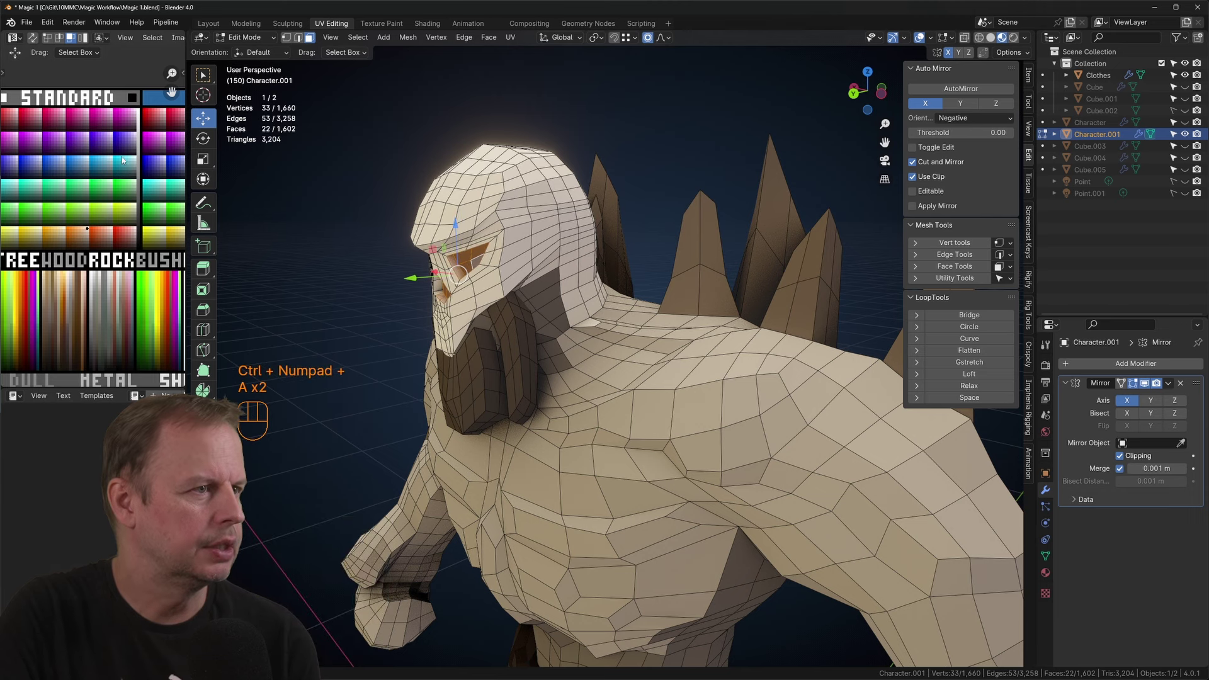
key(g)
scroll(489, 270, down, 6)
key(Tab)
key(Tab)
Step: Lower the viewport's studio lighting strength and unhide the two point lights
mouse_move(488, 269)
middle_down()
mouse_move(710, 329)
mouse_move(729, 418)
mouse_move(756, 377)
middle_up()
key(Tab)
click(728, 340)
click(1024, 37)
click(1018, 150)
click(1023, 175)
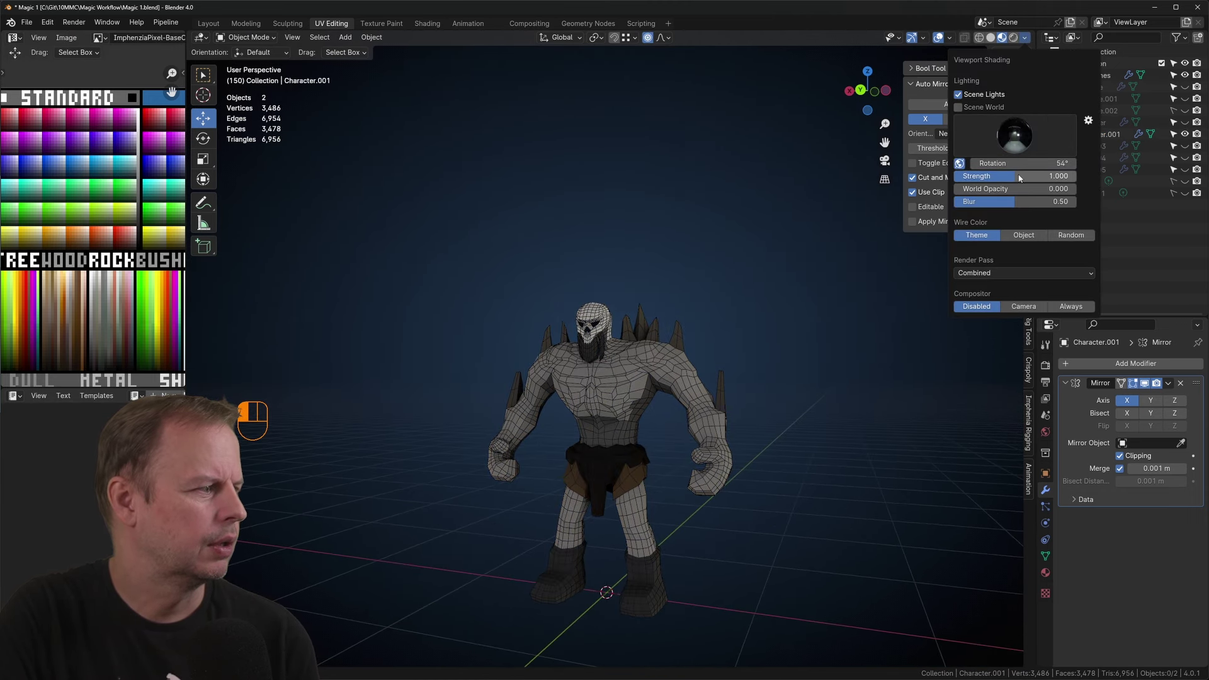
drag(1020, 177, 985, 177)
drag(1184, 182, 1184, 194)
key(ctrl+Tab)
Step: Move a vertex on the side of the chest below the armpit to sharpen the muscle shape
middle_drag(769, 314, 743, 284)
scroll(743, 283, up, 4)
shift+middle_drag(742, 283, 724, 192)
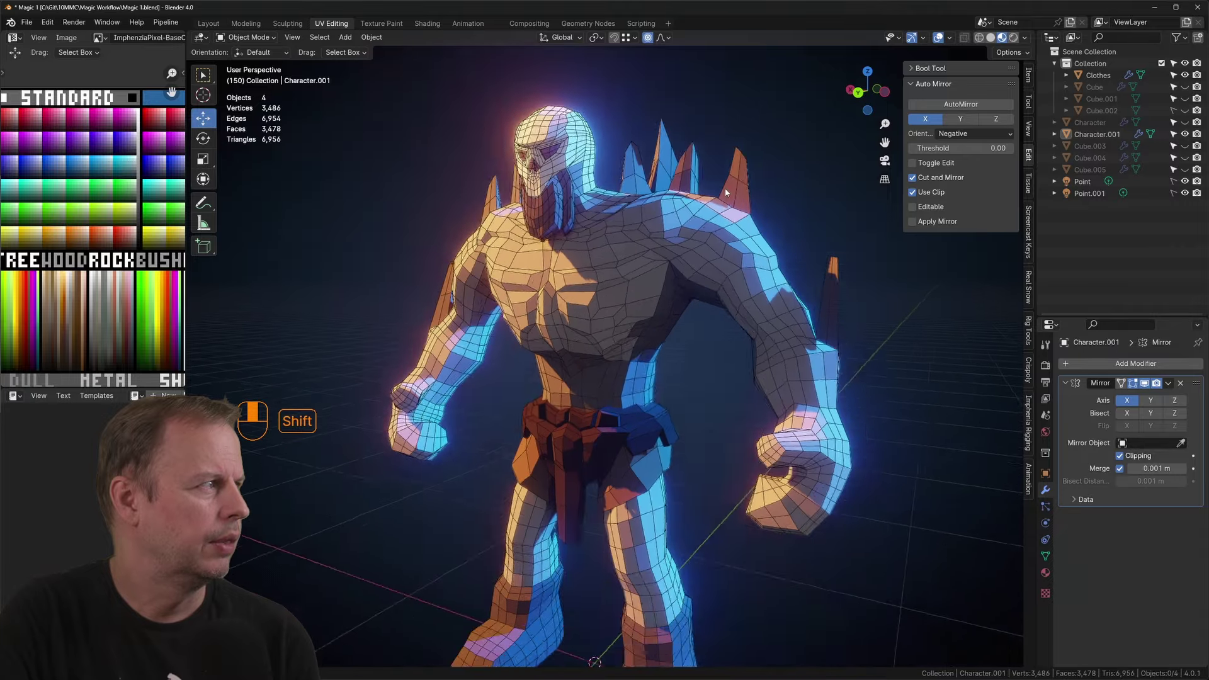
click(667, 296)
key(Tab)
key(1)
click(663, 309)
key(g)
scroll(127, 203, up, 2)
key(Tab)
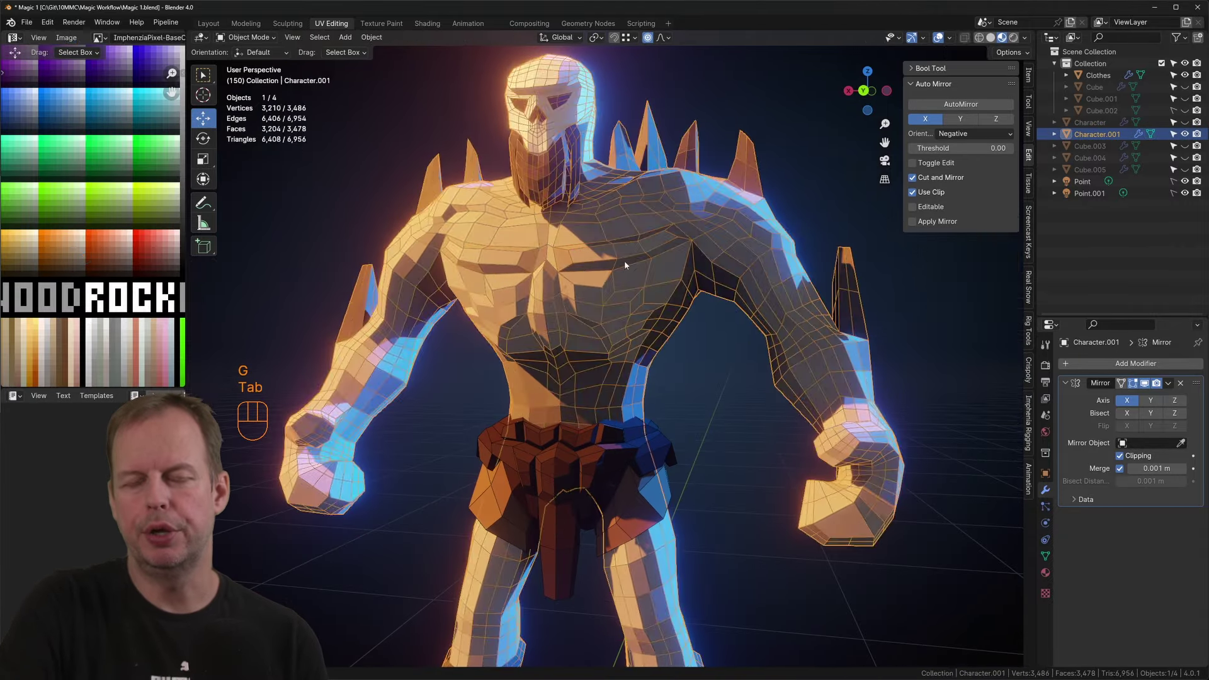
Step: Nudge another chest vertex on the pectoral and check the torso in Object Mode
key(Tab)
key(g)
key(Tab)
middle_drag(693, 311, 607, 315)
key(Tab)
key(Tab)
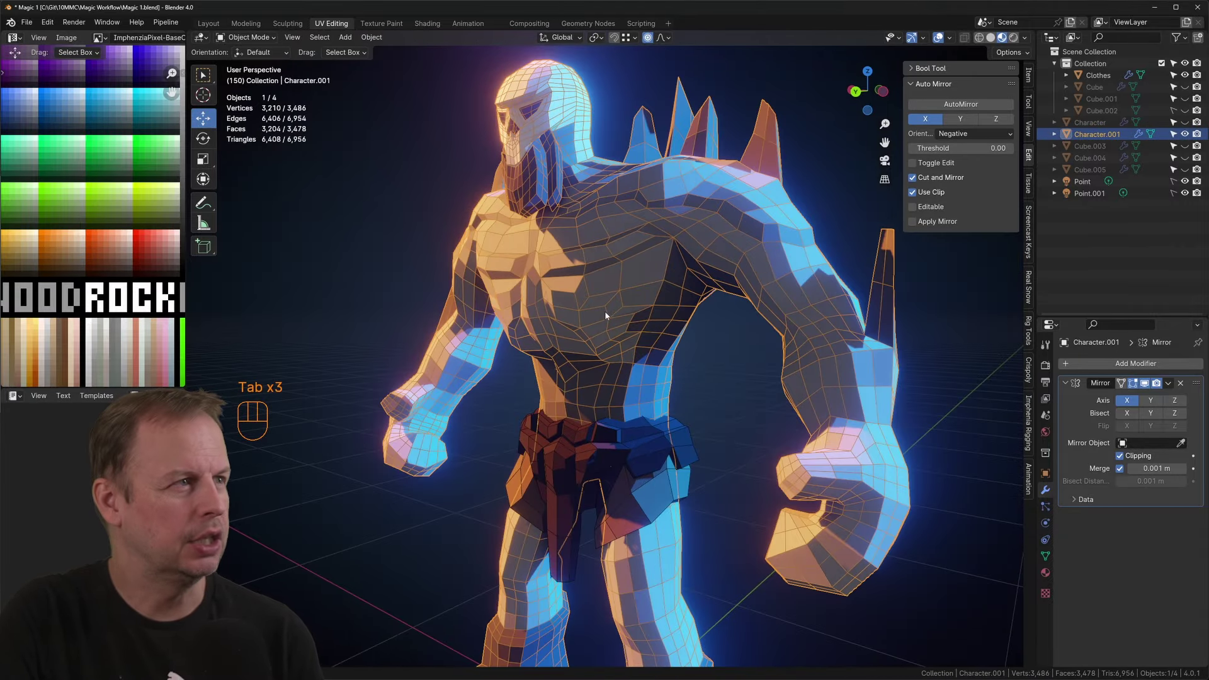
Step: Select faces along the sternum and lower chest and shift their UVs within the orange-brown palette block
key(Tab)
key(a)
key(a)
alt+click(613, 304)
key(g)
click(93, 258)
key(Tab)
key(Tab)
key(3)
key(a)
key(a)
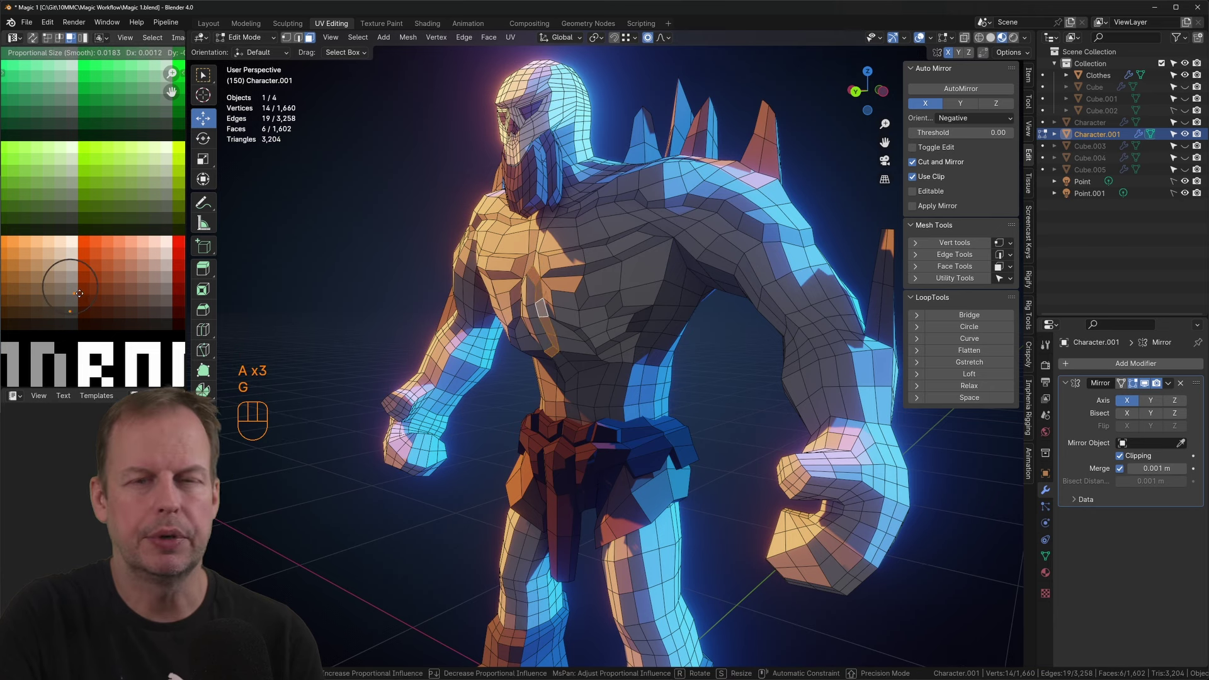
click(79, 294)
Step: Turn off the wireframe overlay so the lit character is shown without edge lines in Object Mode
key(Tab)
key(Tab)
middle_drag(693, 349, 758, 351)
scroll(758, 351, down, 6)
scroll(758, 351, up, 4)
key(alt+z)
key(alt+z)
key(Tab)
click(923, 38)
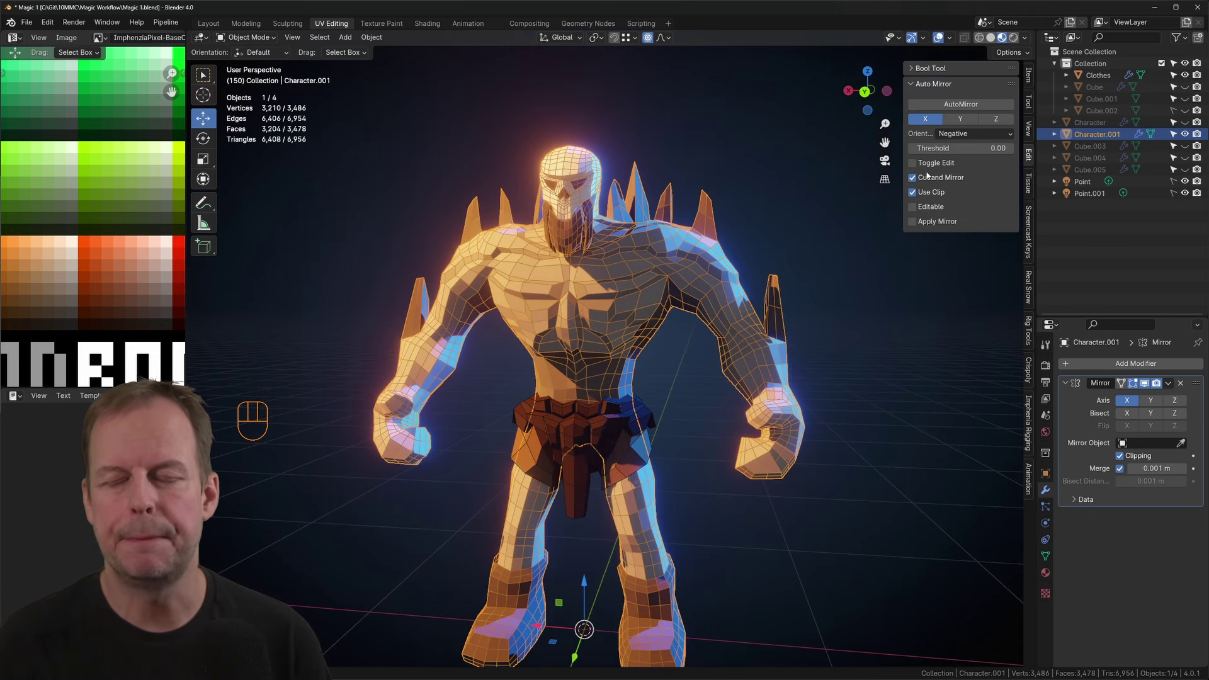
click(949, 38)
click(878, 246)
Step: Move an upper chest vertex below the collarbone using smooth proportional editing
middle_drag(753, 274, 677, 281)
key(Tab)
middle_drag(574, 267, 606, 270)
scroll(607, 269, up, 3)
key(1)
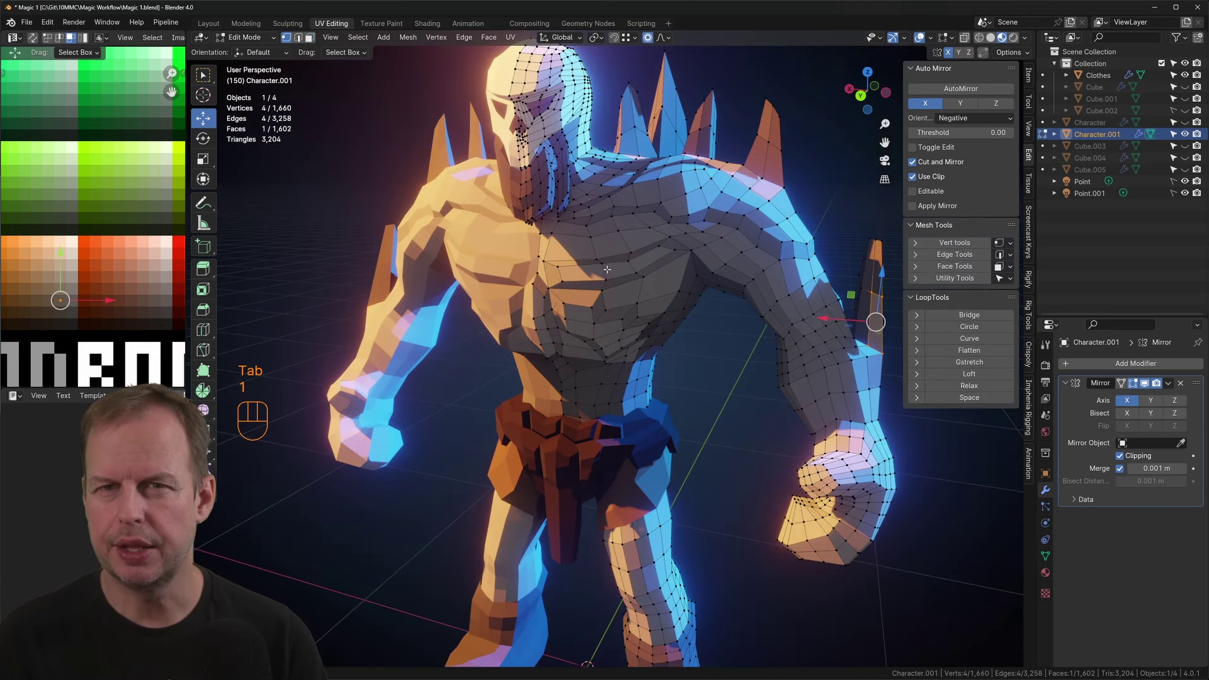
key(o)
key(g)
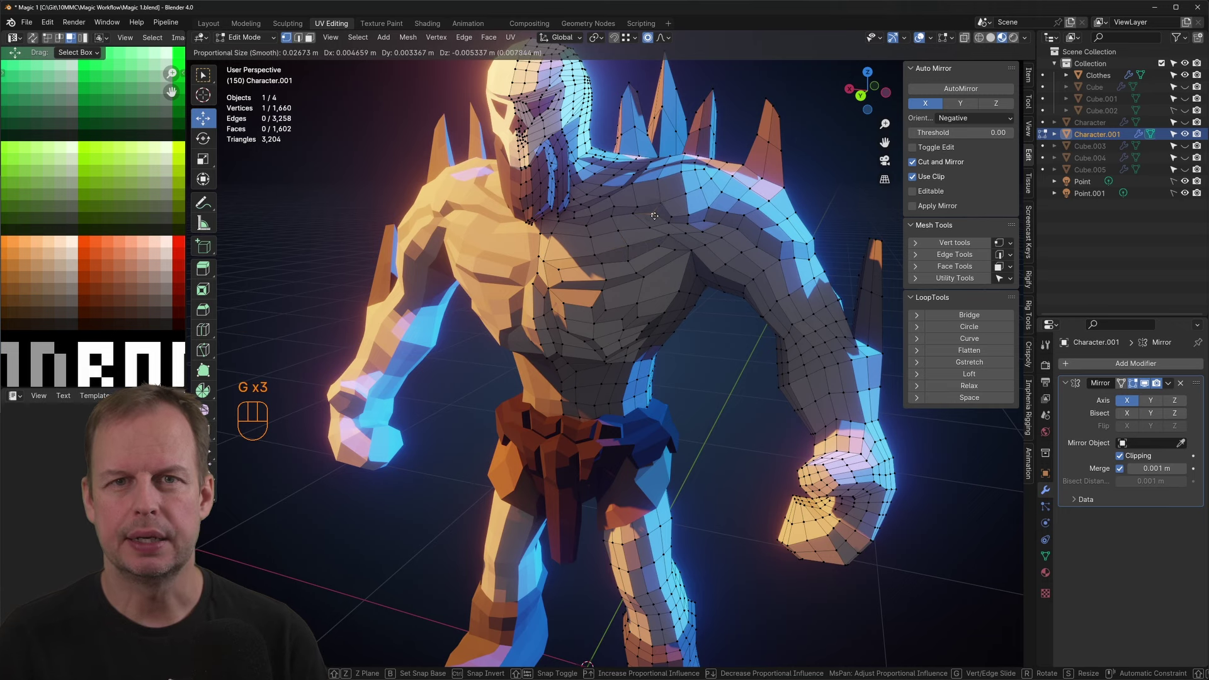
key(Tab)
scroll(614, 218, down, 6)
middle_drag(680, 303, 726, 375)
scroll(743, 402, down, 3)
Step: Reposition vertices on the outer pectoral beside the armpit with smooth proportional editing
key(Tab)
key(Tab)
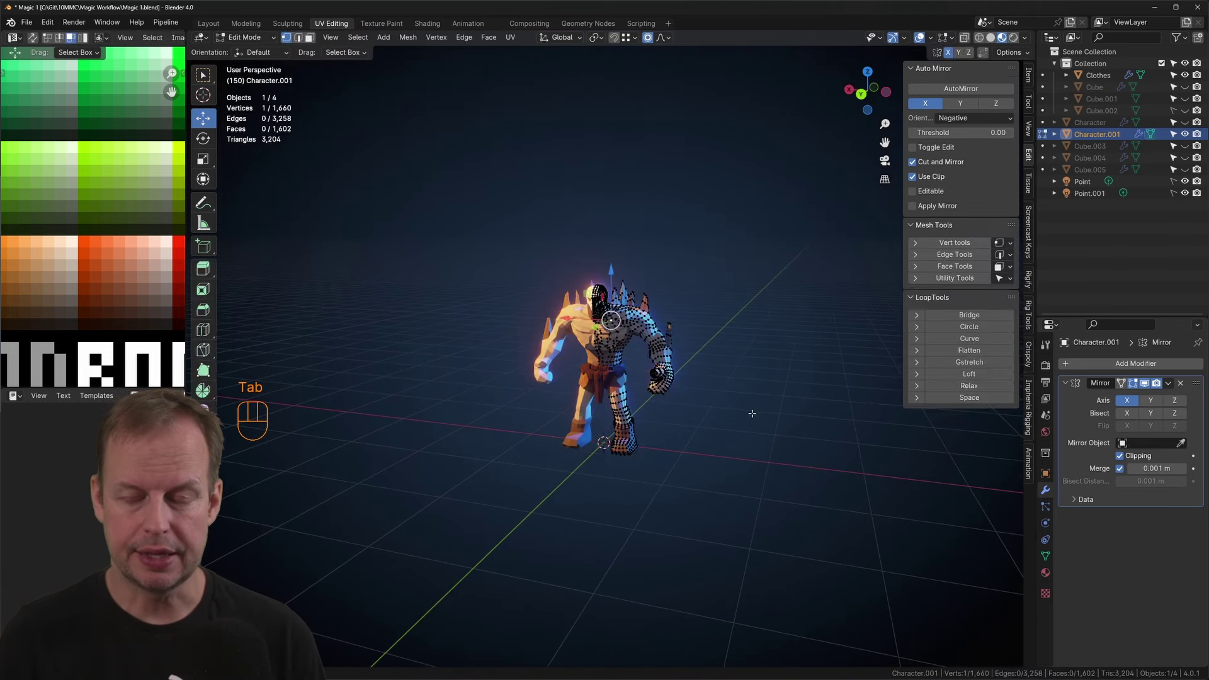
click(750, 411)
scroll(744, 393, up, 5)
key(Tab)
scroll(743, 390, up, 4)
key(1)
key(g)
click(677, 265)
key(g)
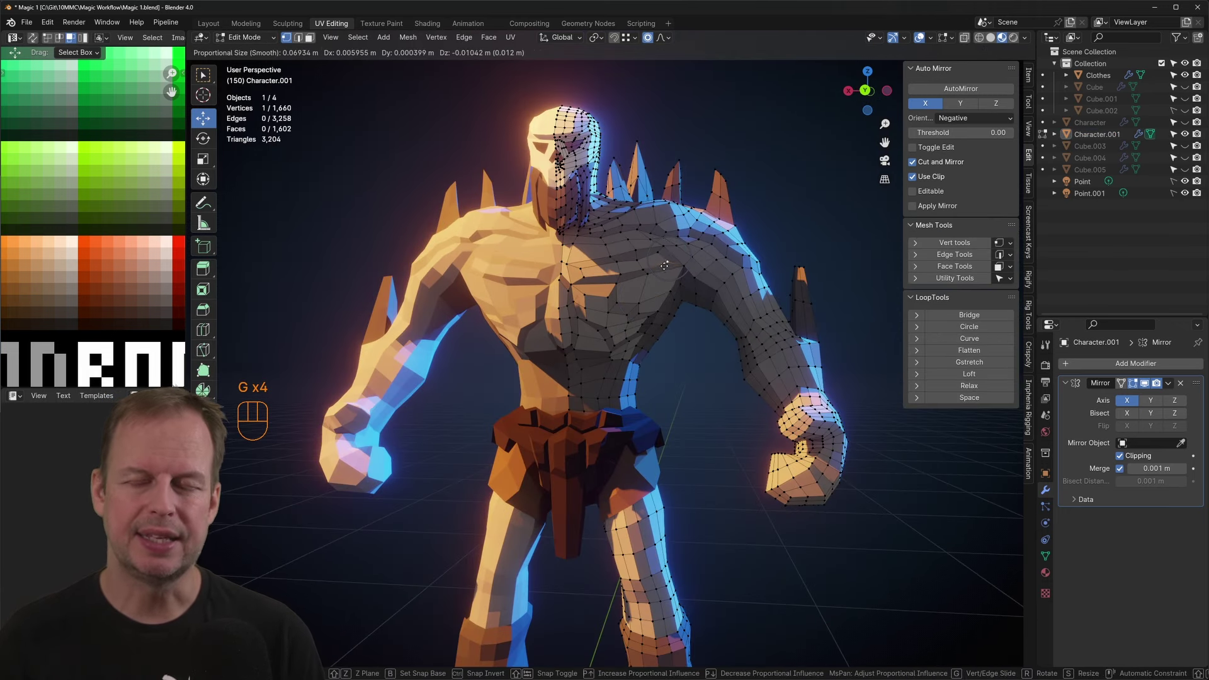
click(683, 267)
Step: Switch to edge selection and move several edges on the side of the ribcage to define the muscles
key(2)
click(617, 309)
key(g)
click(631, 314)
key(g)
click(639, 344)
click(636, 333)
key(g)
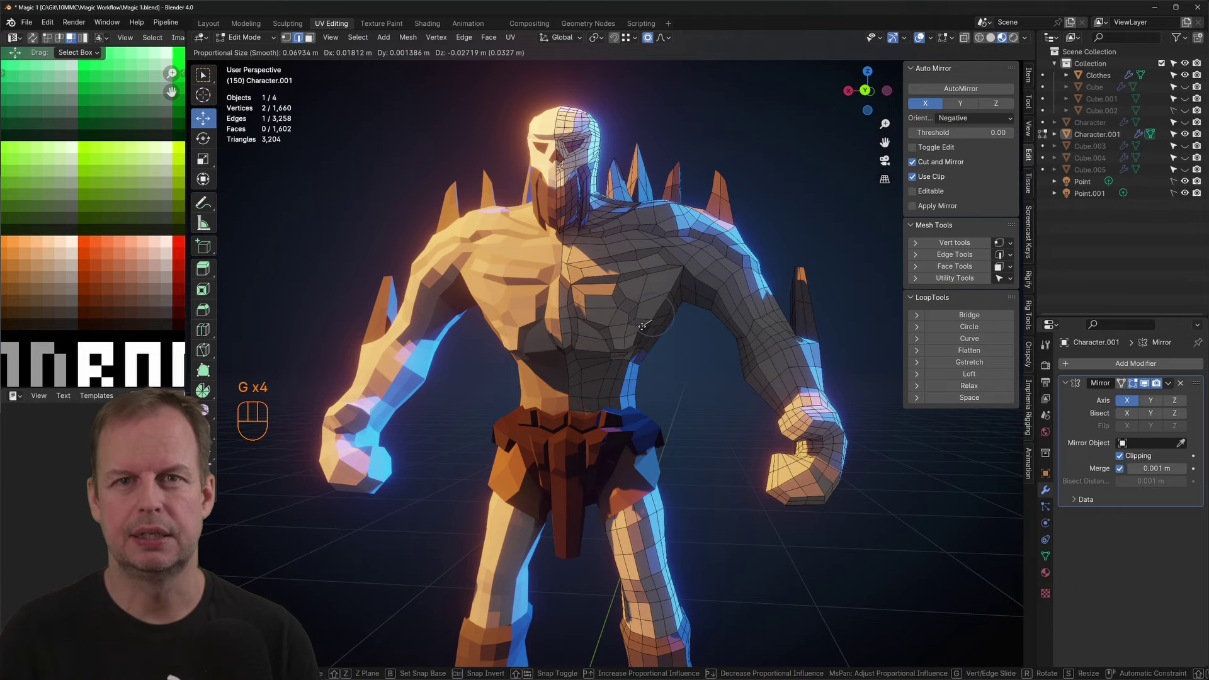
click(638, 328)
click(627, 314)
key(g)
click(636, 308)
Step: Adjust a vertex near the sternum from a side angle with proportional editing
middle_drag(569, 323, 478, 352)
key(g)
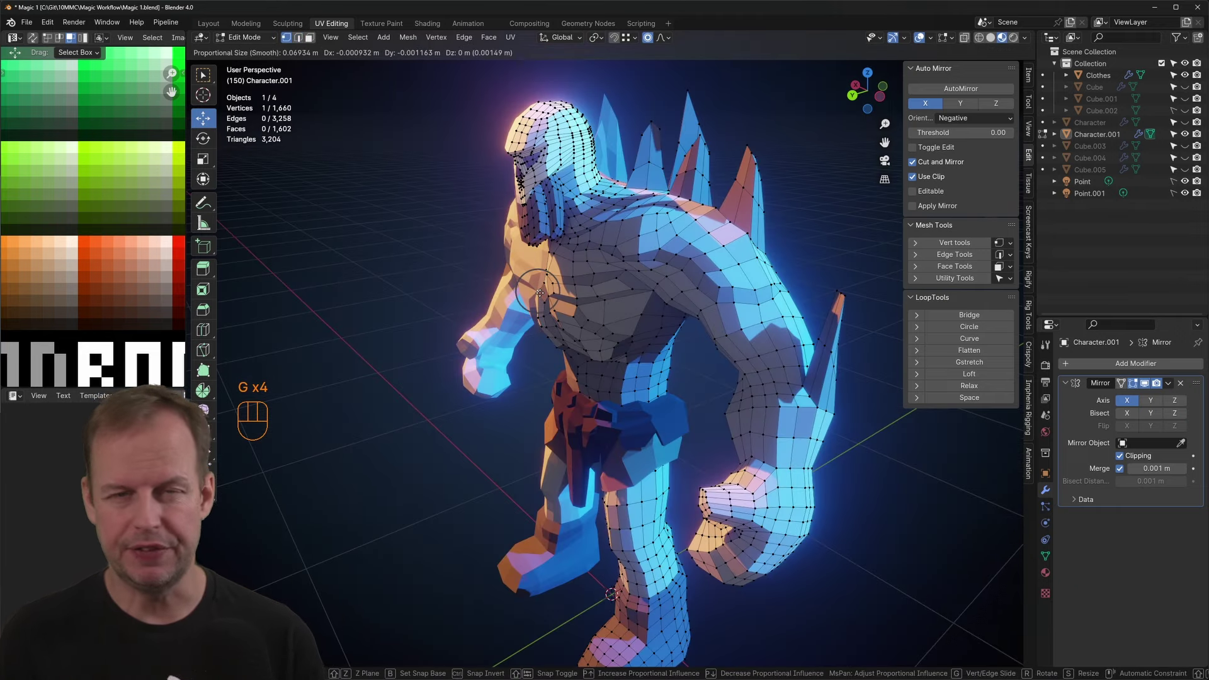
click(569, 271)
Step: Examine the lit character's torso and overall silhouette from a distance in Object Mode
key(Tab)
scroll(655, 302, down, 6)
middle_drag(655, 302, 714, 268)
scroll(718, 356, down, 4)
scroll(720, 360, up, 4)
key(Tab)
key(Tab)
middle_drag(720, 360, 734, 372)
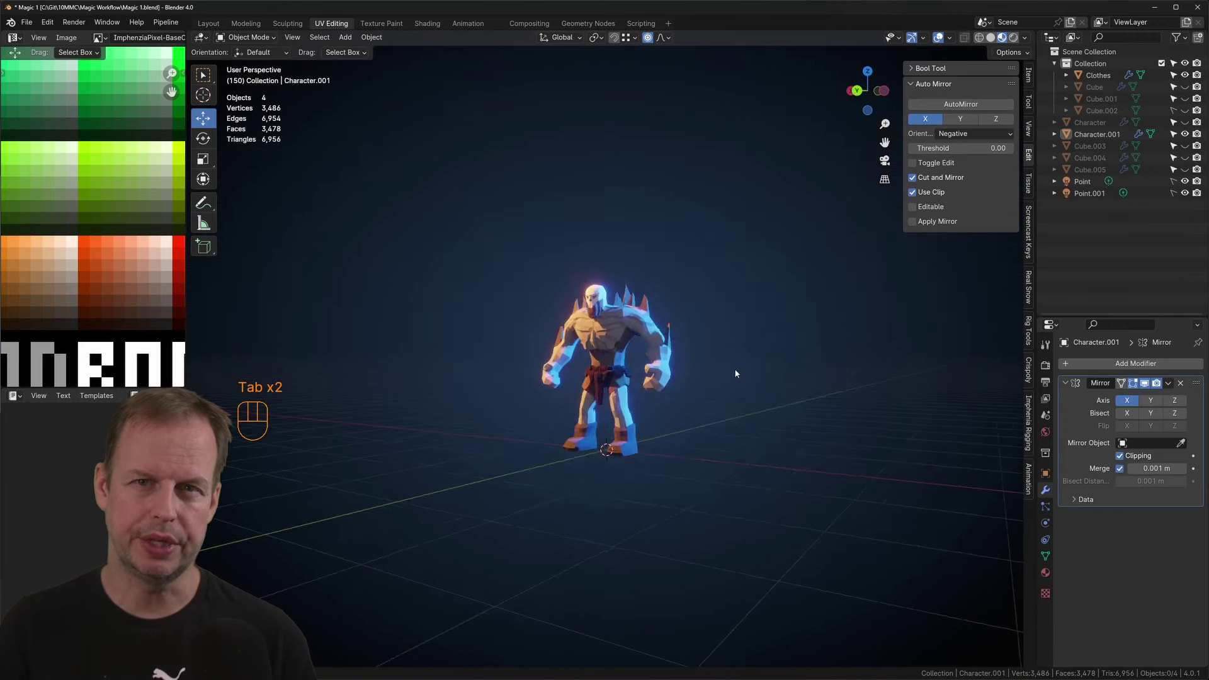
scroll(724, 327, up, 2)
scroll(720, 305, down, 2)
Step: Set the viewport's studio lighting strength to about 0.218
click(1025, 37)
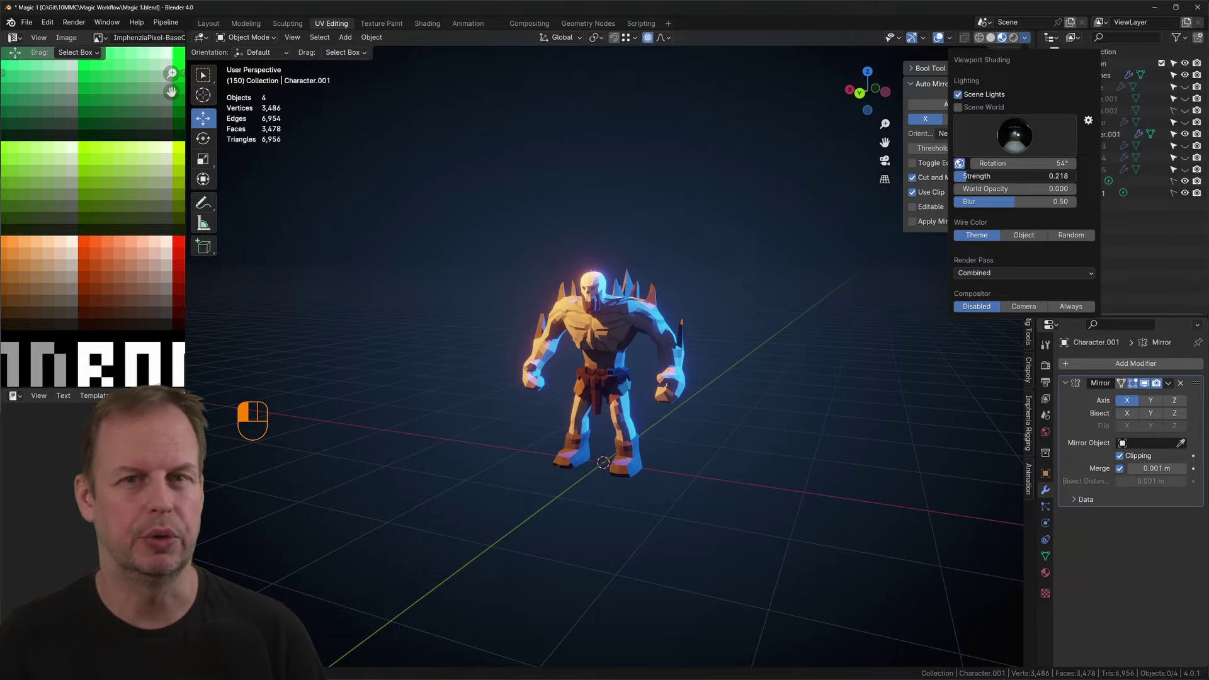
middle_drag(913, 327, 690, 363)
scroll(690, 363, down, 2)
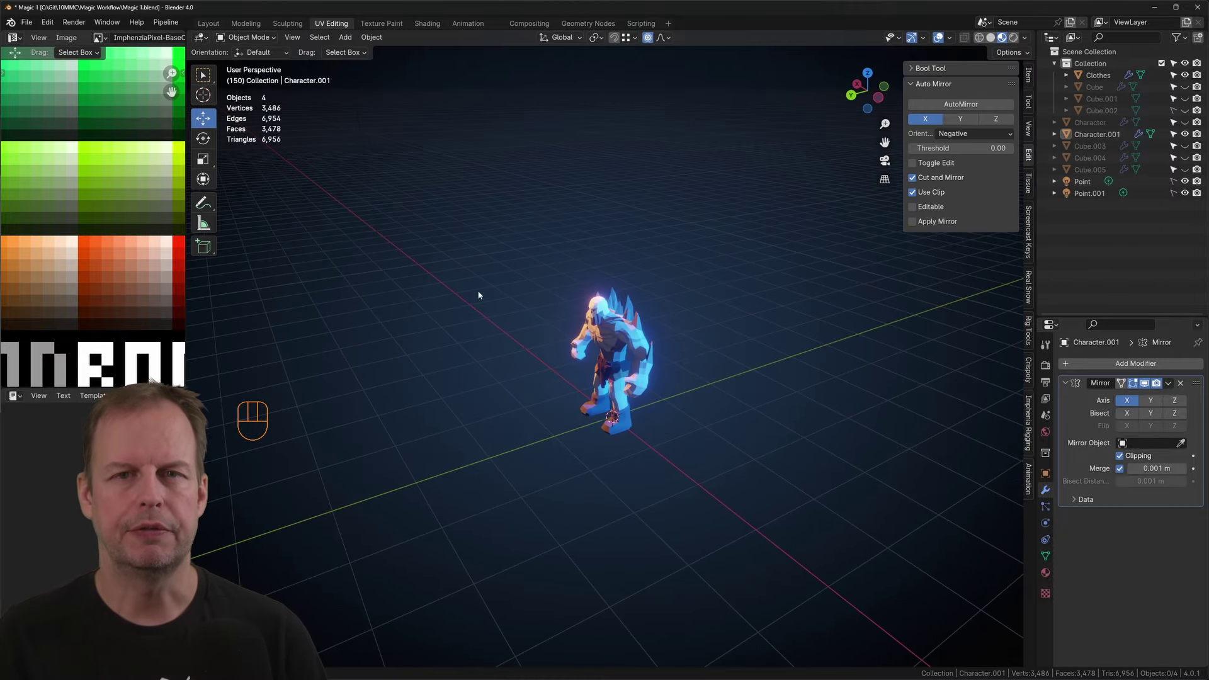
Step: Inspect how the point lights shape the character's muscles from the side, near and far
scroll(478, 295, up, 5)
middle_drag(478, 295, 709, 273)
scroll(709, 273, down, 5)
key(Tab)
key(Tab)
middle_drag(699, 353, 685, 397)
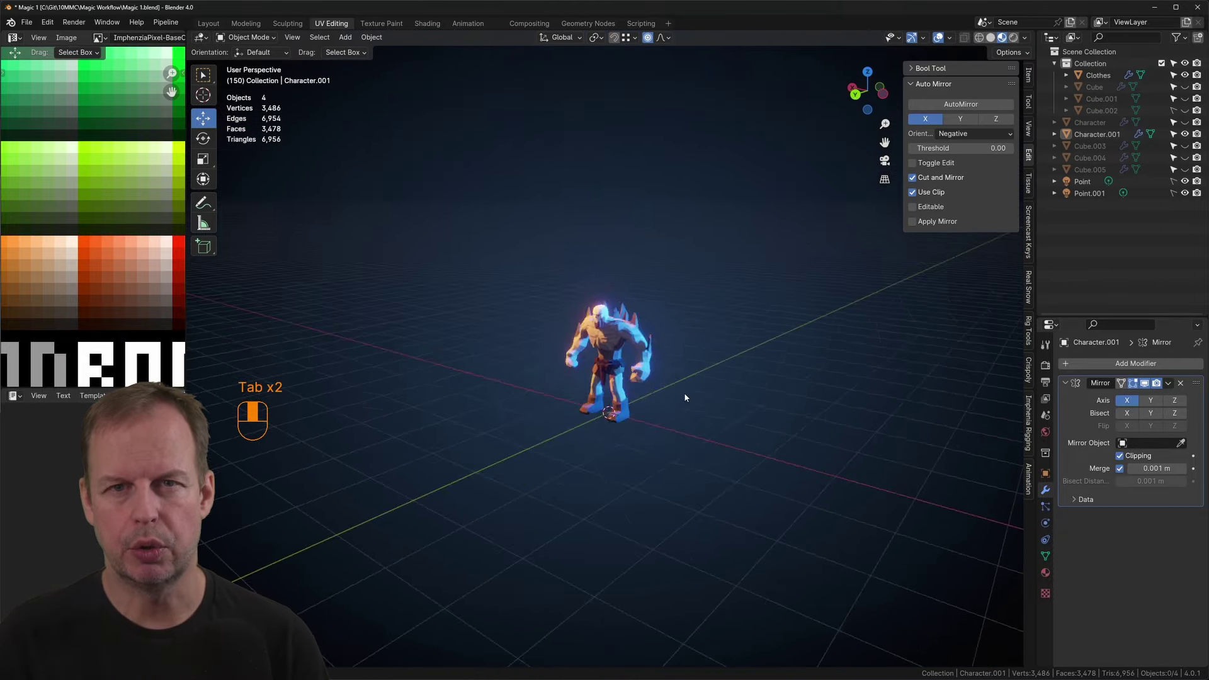
scroll(755, 356, up, 4)
middle_drag(537, 387, 674, 242)
Step: Move an edge on the upper chest beside the shoulder with smooth proportional editing
key(Tab)
scroll(674, 241, up, 3)
key(2)
key(g)
key(g)
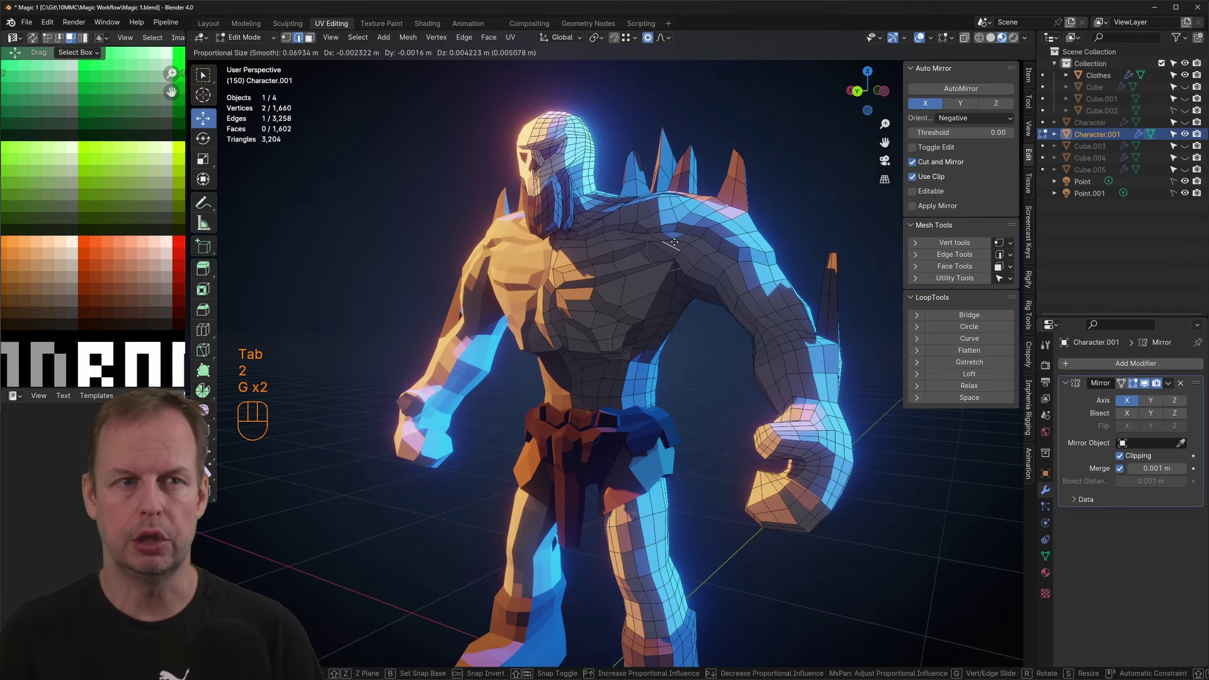
key(1)
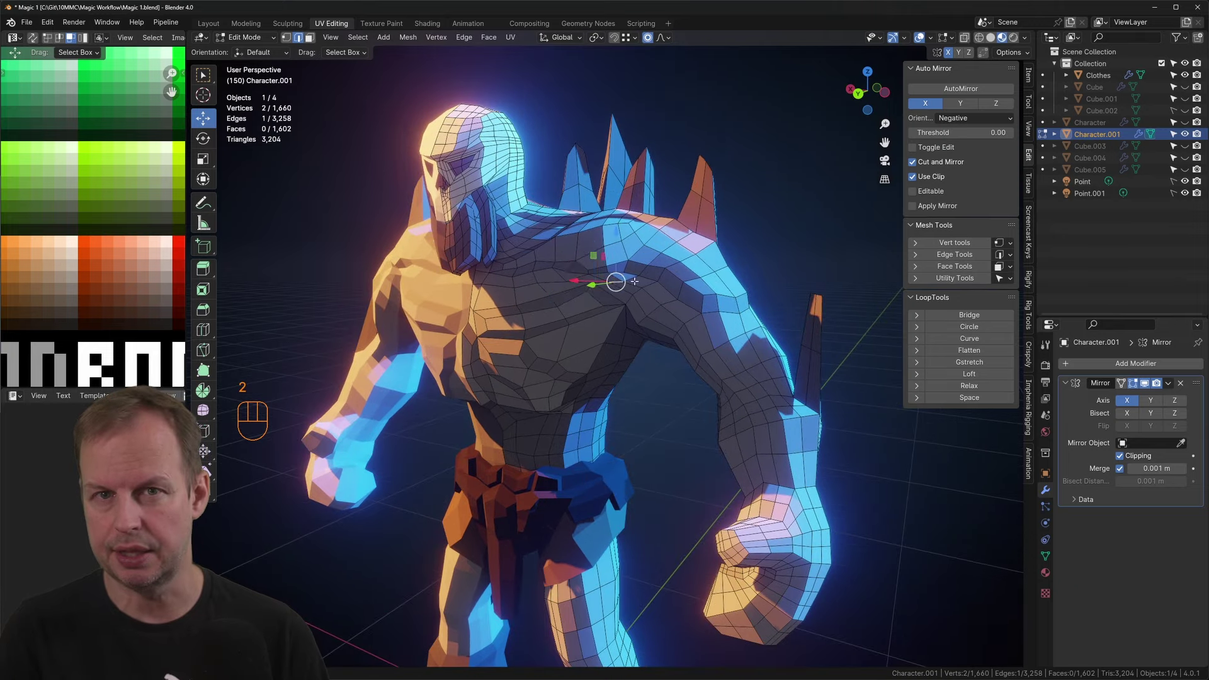
Step: Move a vertex between the shoulder and upper chest with proportional editing and check the result in Object Mode
middle_drag(664, 251, 617, 265)
scroll(617, 264, down, 3)
key(Tab)
key(Tab)
scroll(622, 272, up, 4)
scroll(615, 272, down, 3)
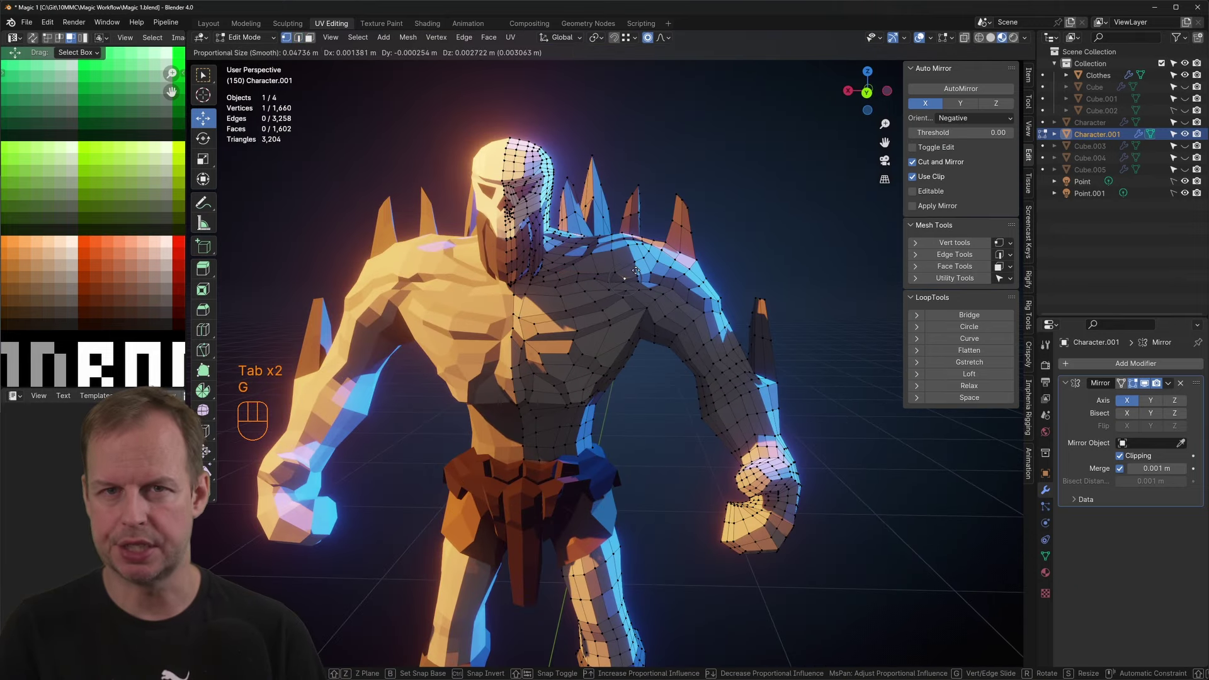
key(Tab)
scroll(663, 373, down, 2)
key(Tab)
Step: Select a face on the abdomen above the belt and return to Object Mode
scroll(664, 372, up, 5)
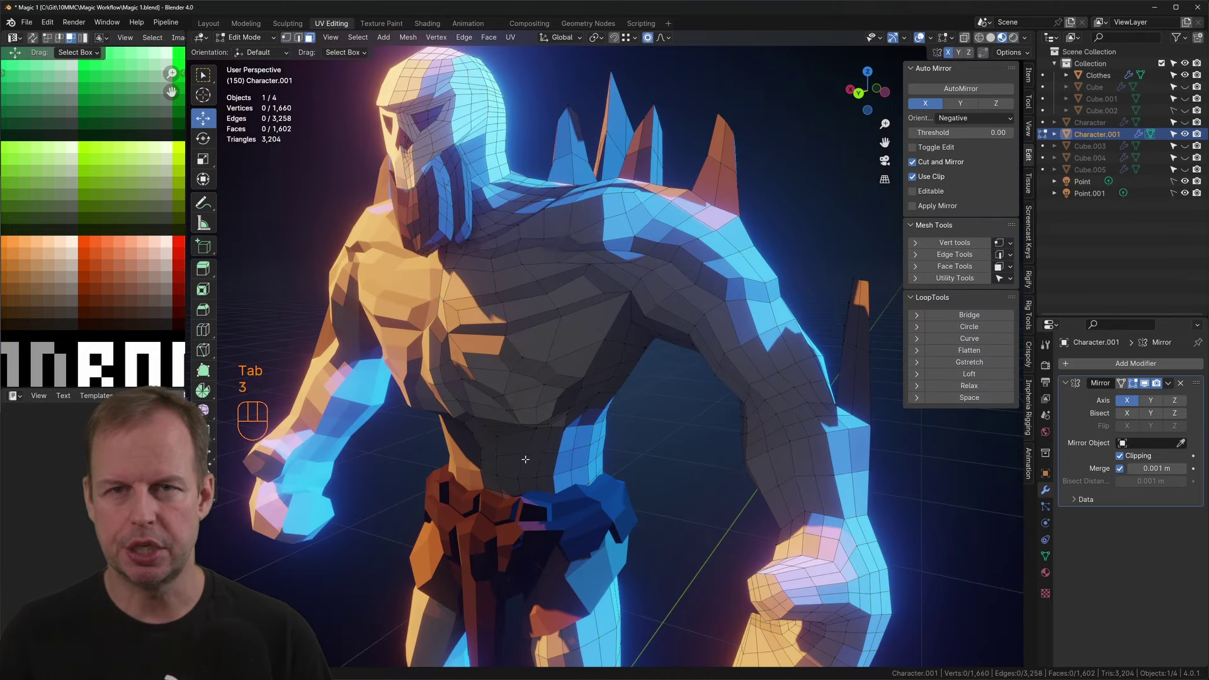
key(3)
click(540, 455)
key(Tab)
scroll(491, 394, down, 3)
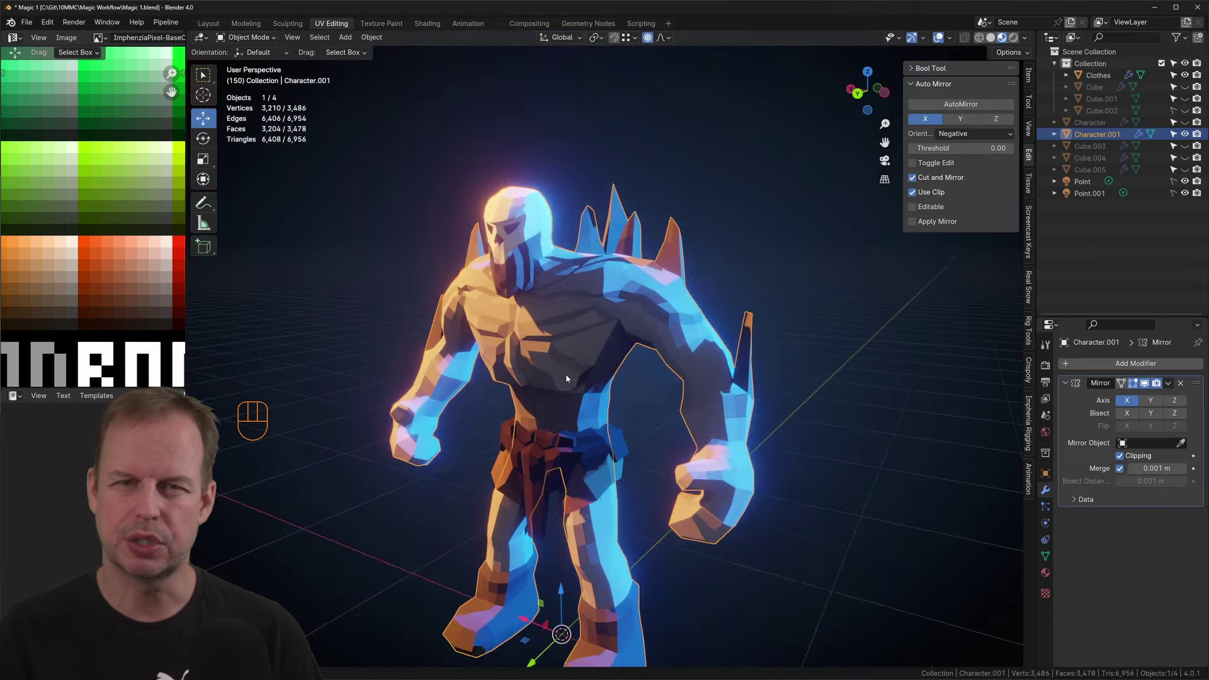
Step: Toggle through Edit Mode, deselect everything and save the Magic 1 file
key(Tab)
key(a)
key(Tab)
scroll(469, 332, down, 5)
key(ctrl+2)
key(ctrl+2)
key(ctrl+2)
middle_drag(630, 340, 809, 354)
key(Tab)
scroll(510, 373, down, 5)
key(ctrl+KP_1)
key(alt+a)
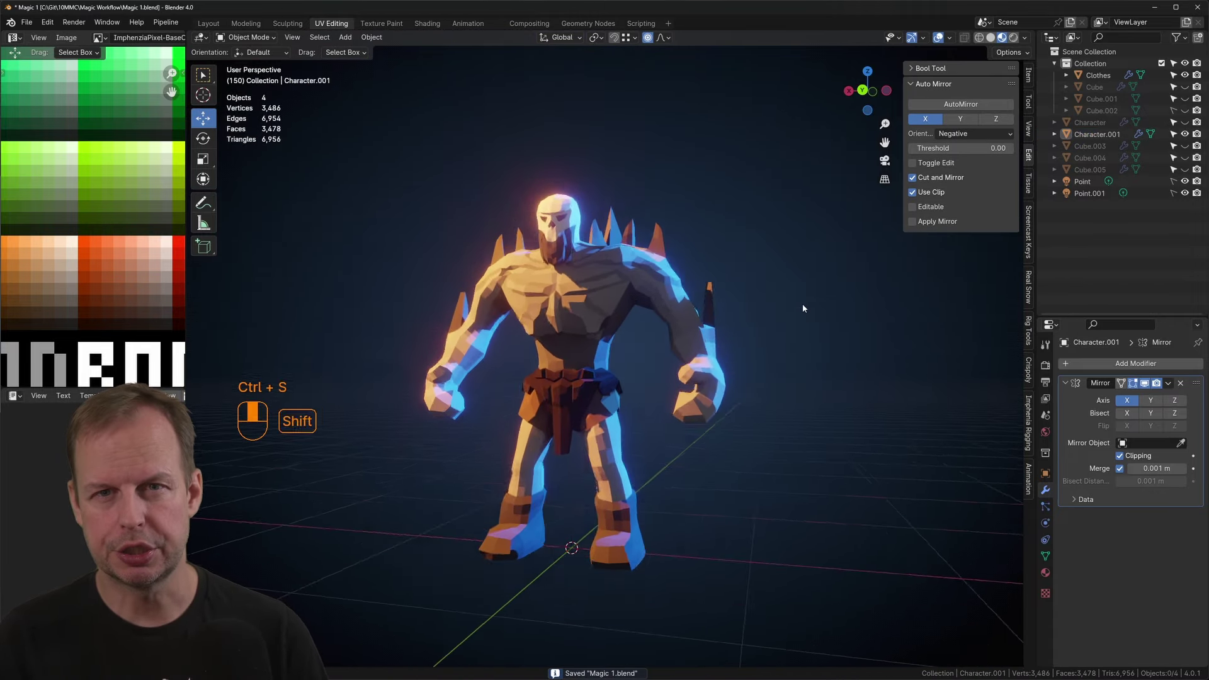
Step: Dim the environment lighting in the viewport shading settings and select the character together with its clothes
key(ctrl+KP_3)
mouse_move(578, 220)
middle_down()
mouse_move(715, 181)
mouse_move(791, 273)
middle_up()
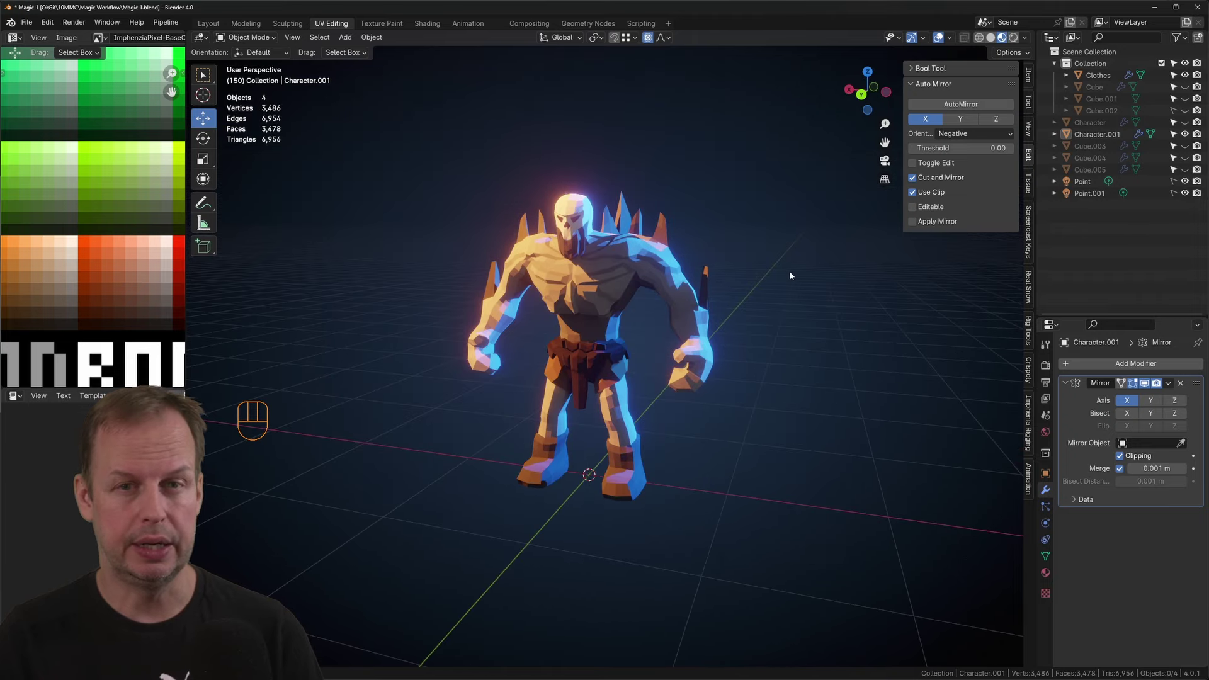
click(1024, 38)
mouse_move(734, 246)
middle_down()
mouse_move(761, 202)
mouse_move(802, 214)
middle_up()
scroll(787, 224, down, 4)
scroll(580, 368, up, 3)
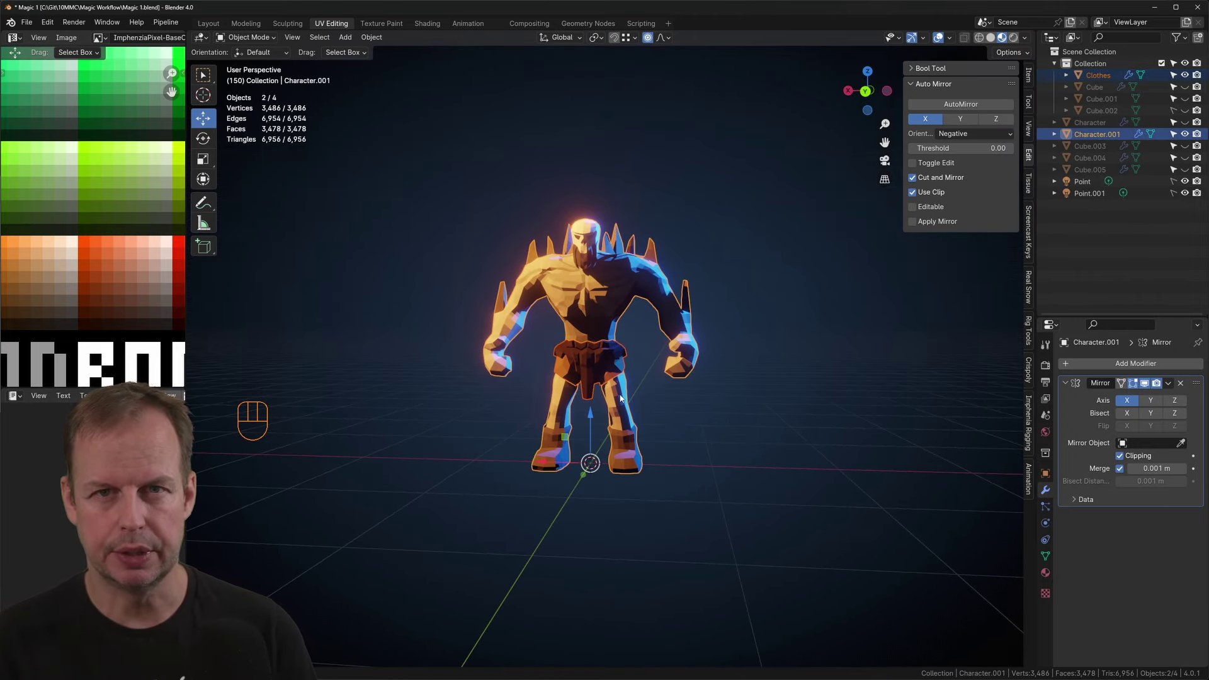
Step: Try posing the character with the Pose brush in Sculpt Mode and undo the strokes
key(ctrl+Tab)
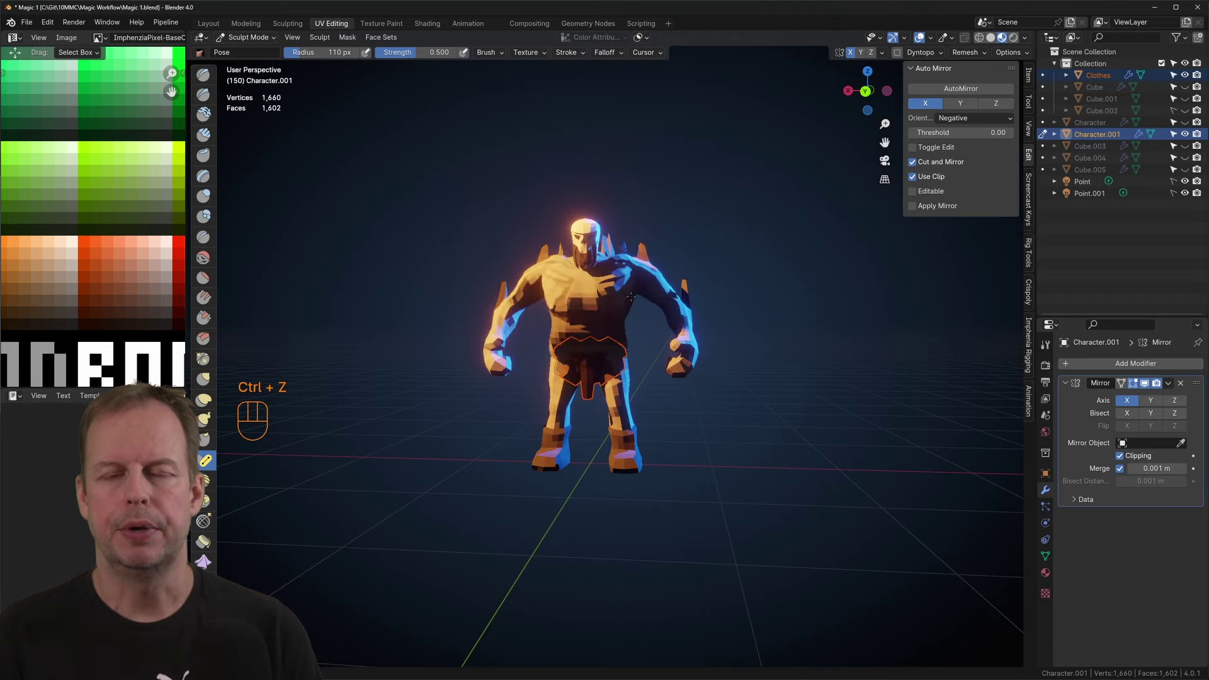
key(ctrl+z)
scroll(624, 297, up, 2)
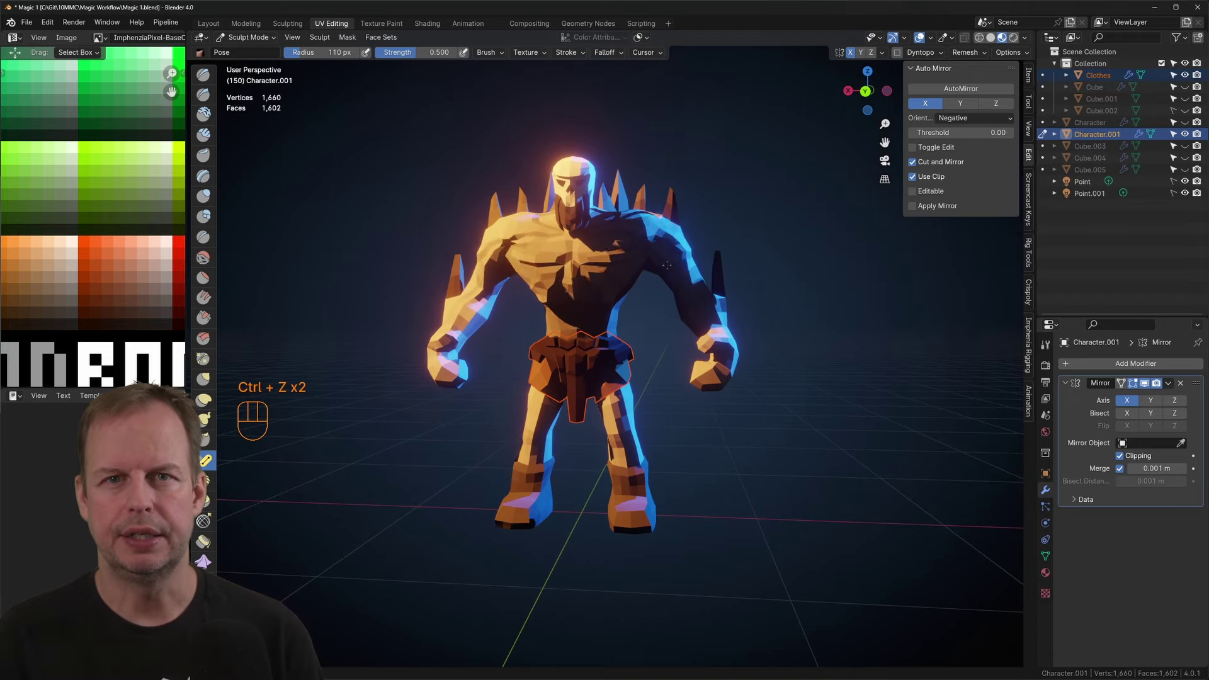
middle_drag(660, 304, 615, 304)
key(ctrl+z)
middle_drag(641, 260, 693, 283)
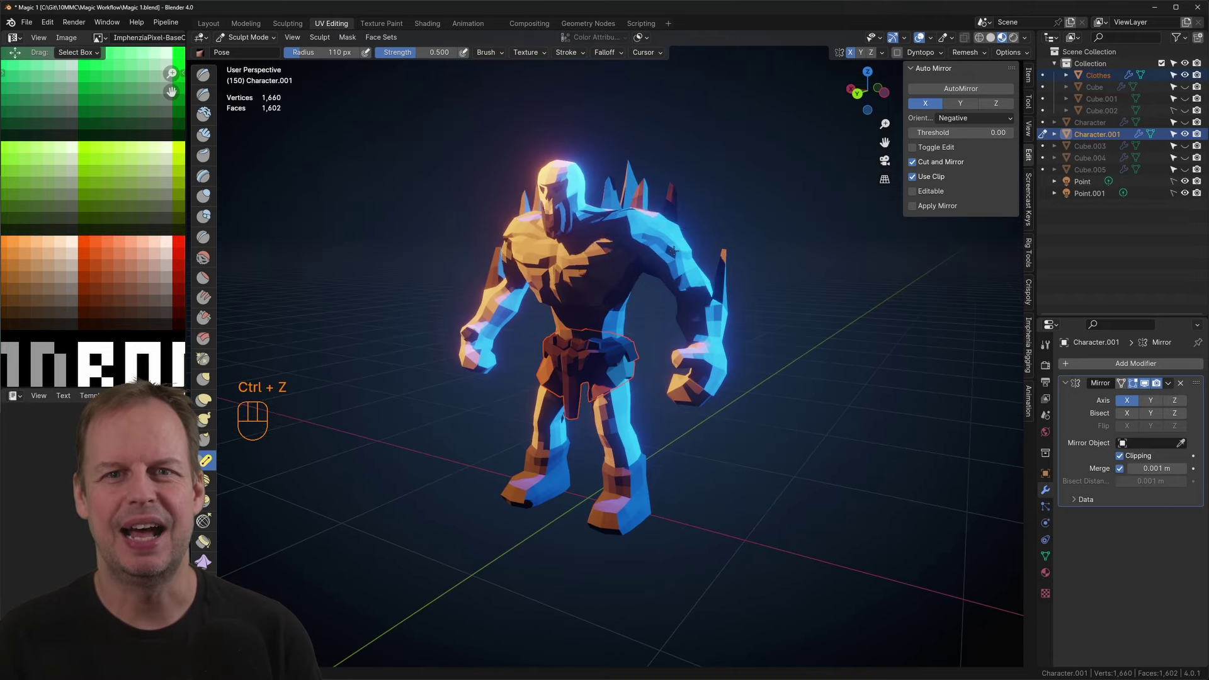
key(ctrl+z)
scroll(724, 297, down, 3)
Step: Return to Object Mode, deselect the character and clothes, and view the lighting from the side
key(ctrl+Tab)
key(ctrl+Tab)
key(Tab)
key(Tab)
key(Tab)
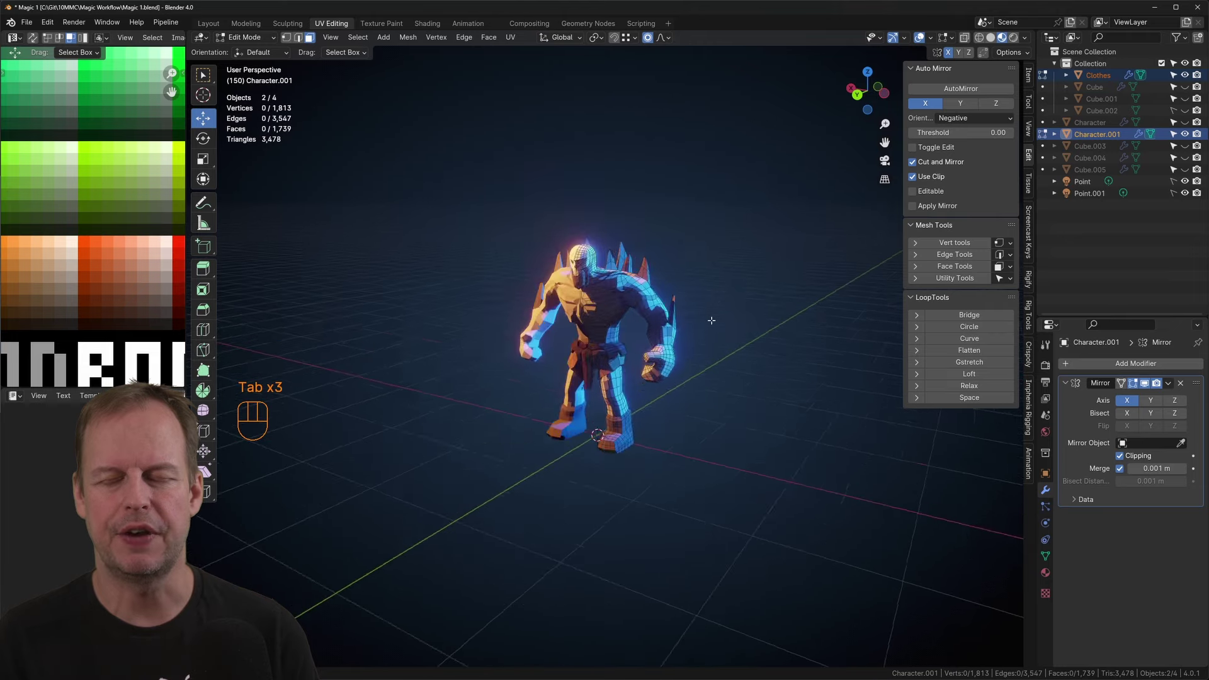
key(Tab)
mouse_move(762, 310)
middle_down()
mouse_move(723, 344)
mouse_move(705, 313)
mouse_move(810, 202)
middle_up()
click(1025, 37)
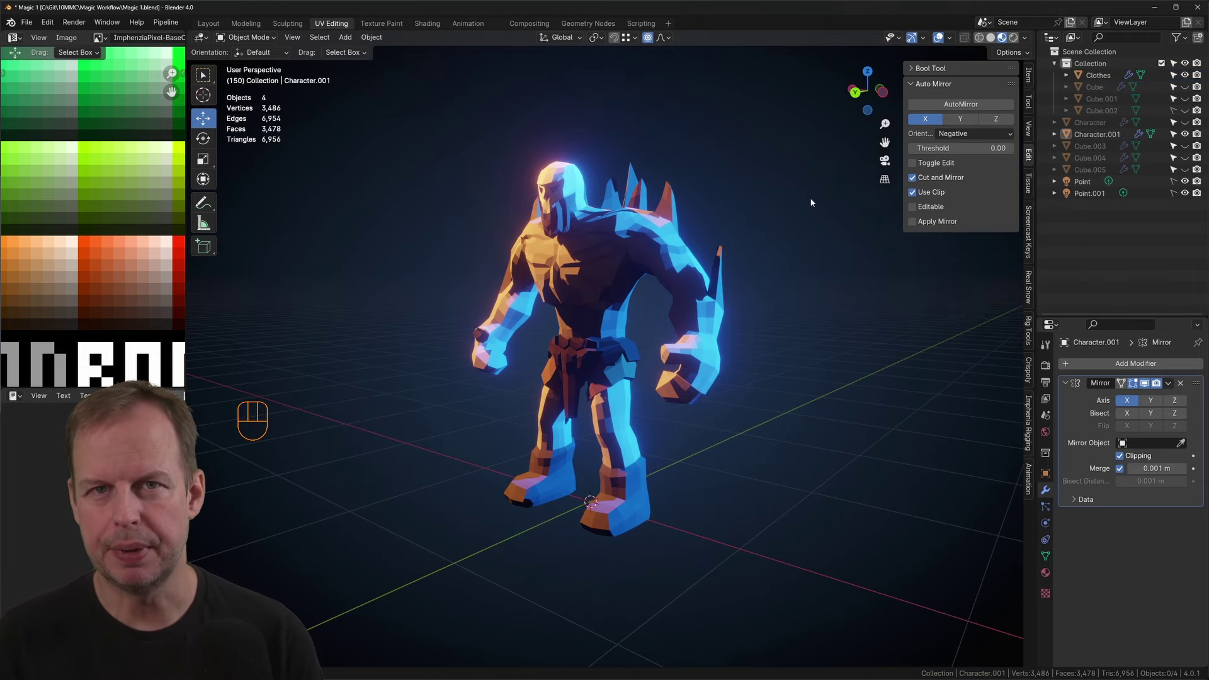
scroll(810, 202, up, 3)
scroll(692, 314, down, 3)
key(Tab)
key(3)
key(a)
right_click(588, 434)
click(587, 434)
key(Tab)
mouse_move(661, 403)
middle_down()
mouse_move(567, 415)
mouse_move(655, 396)
middle_up()
scroll(655, 397, up, 2)
key(ctrl+z)
key(ctrl+z)
key(ctrl+z)
key(Tab)
scroll(694, 385, down, 5)
scroll(732, 328, up, 4)
middle_drag(733, 329, 716, 322)
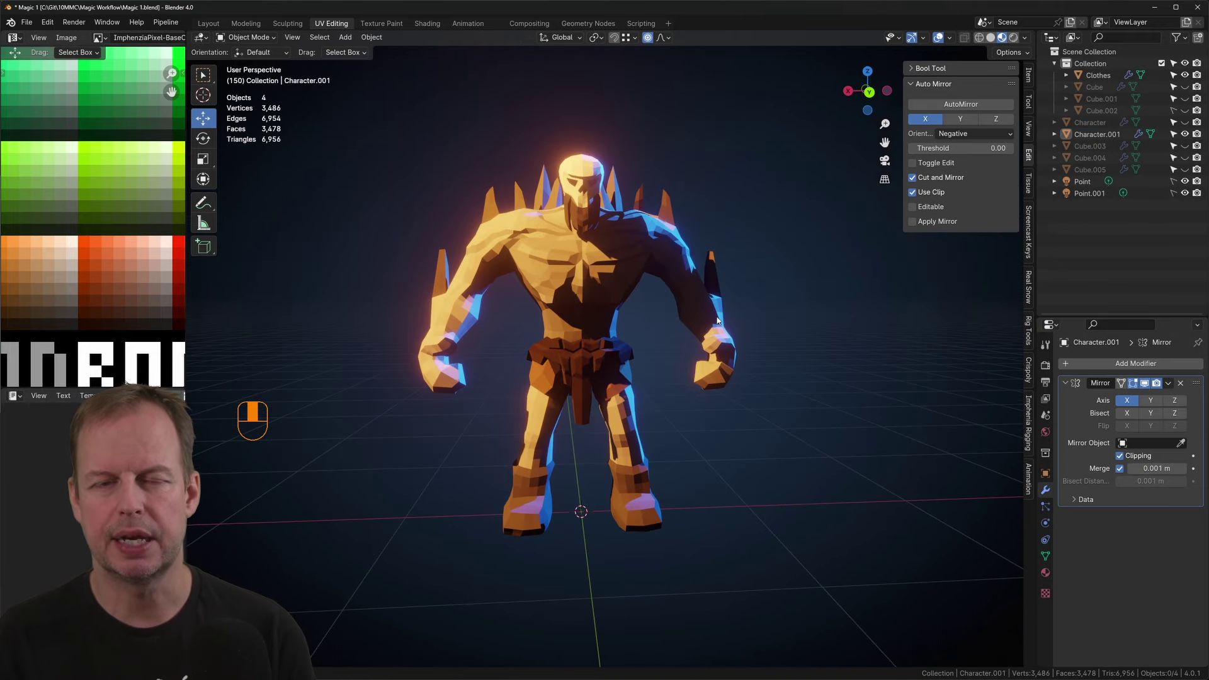
Step: Move a single vertex beside the head in Edit Mode with proportional editing turned off
scroll(655, 221, up, 3)
shift+middle_drag(587, 113, 531, 315)
key(Tab)
key(1)
click(530, 317)
key(o)
scroll(531, 315, up, 3)
key(g)
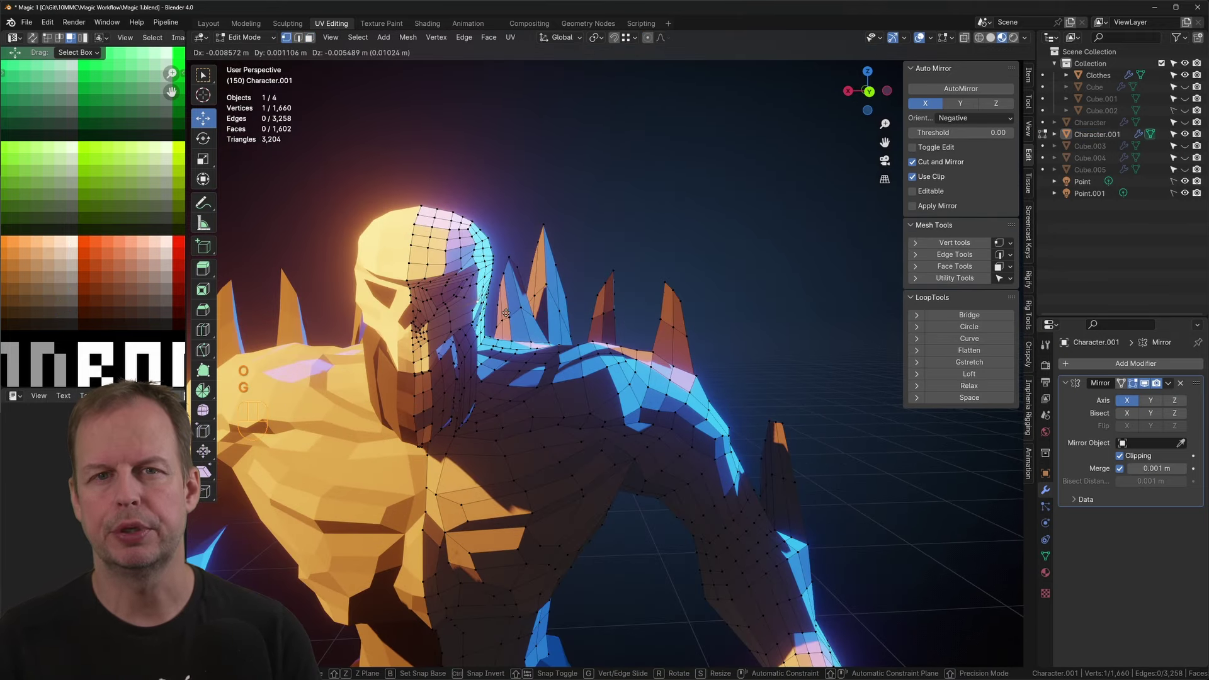
click(507, 299)
Step: Adjust the skull's brow area with smooth proportional editing and return to Object Mode
key(g)
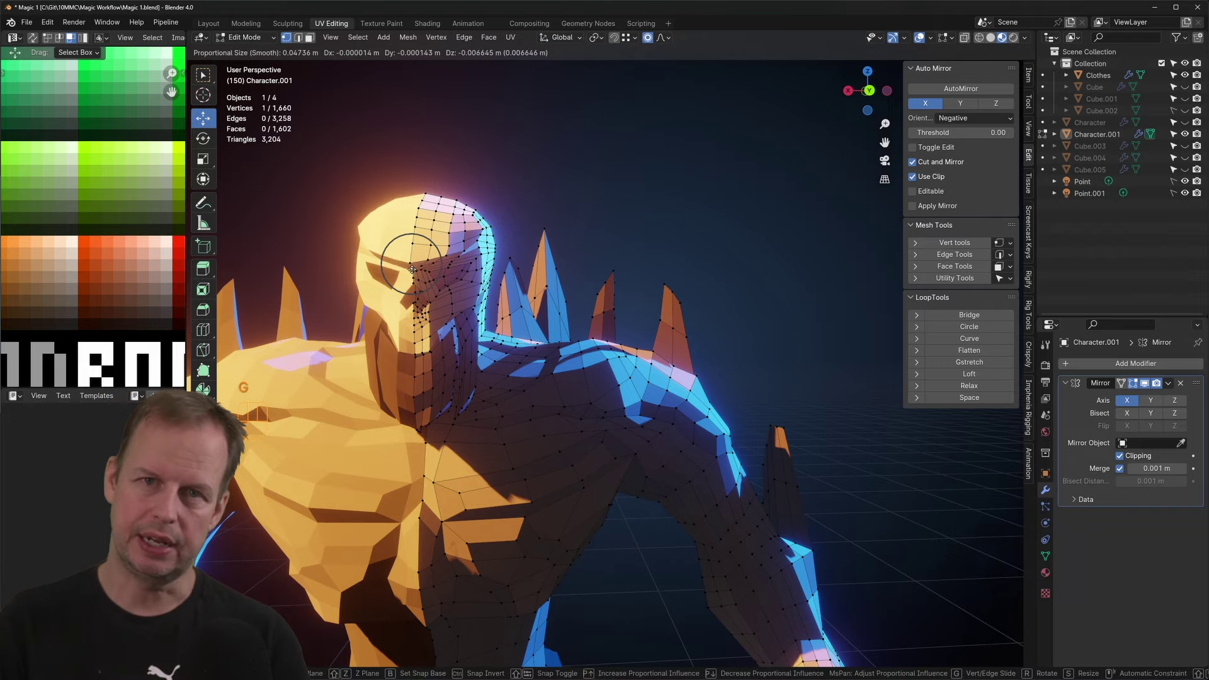
click(471, 249)
middle_drag(471, 248, 470, 318)
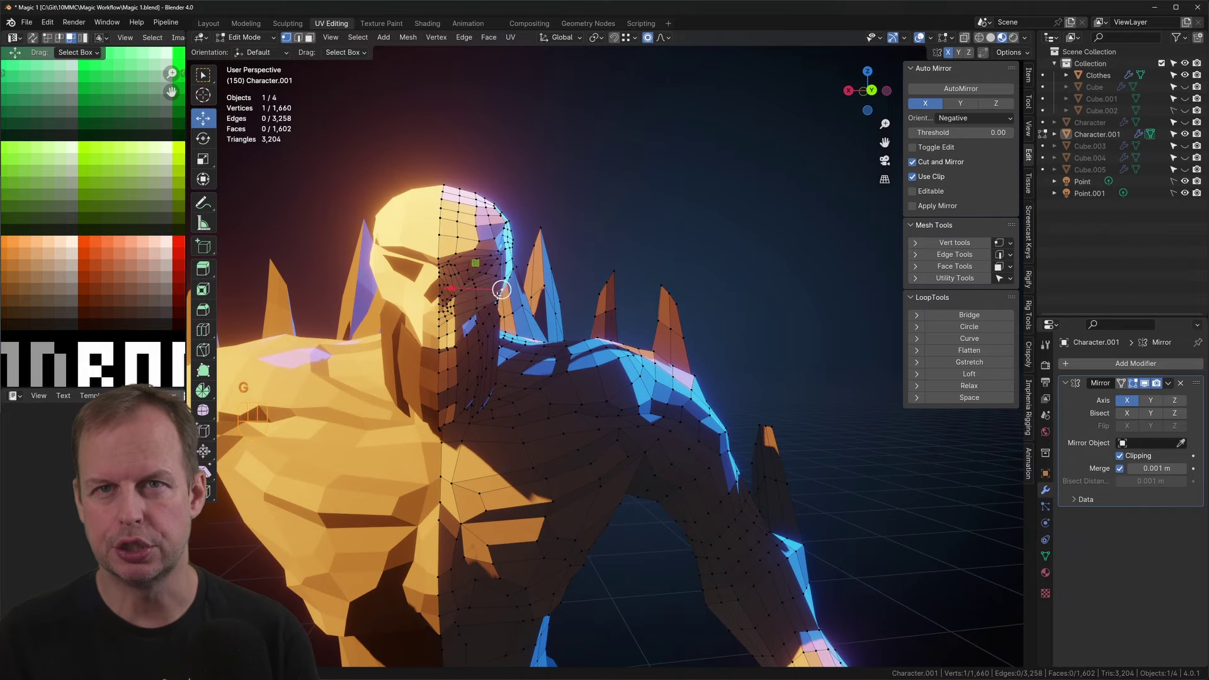
scroll(471, 318, down, 2)
key(Tab)
scroll(696, 381, down, 5)
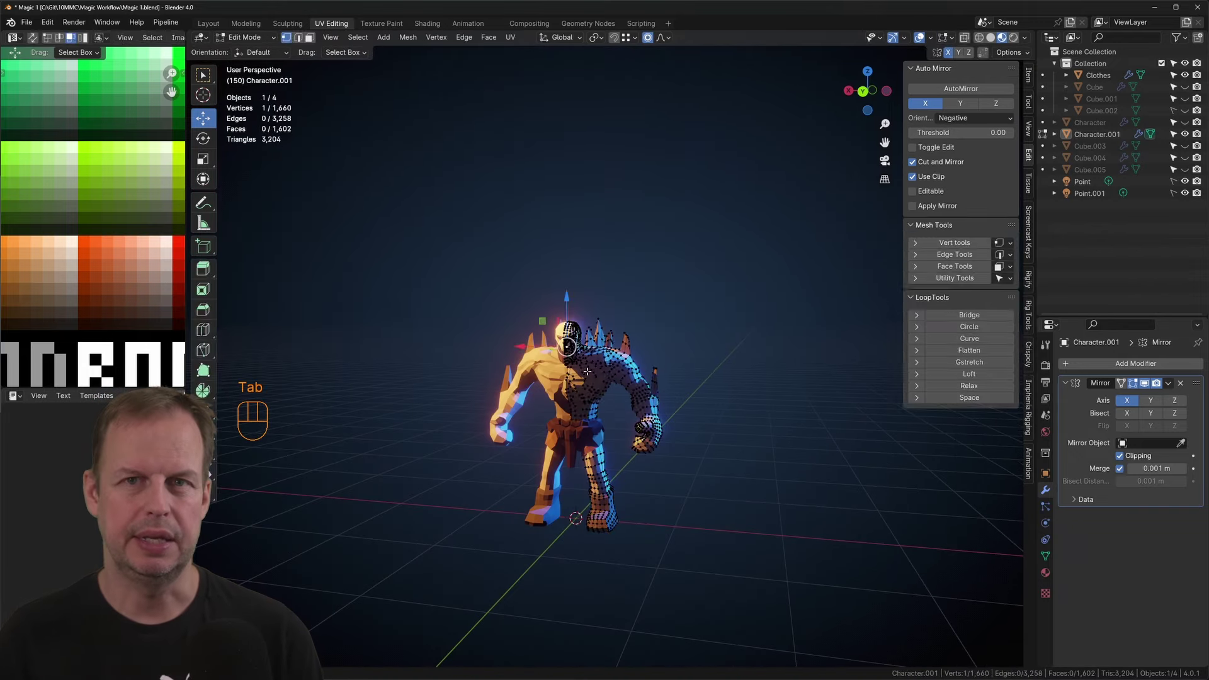
key(Tab)
scroll(720, 369, up, 2)
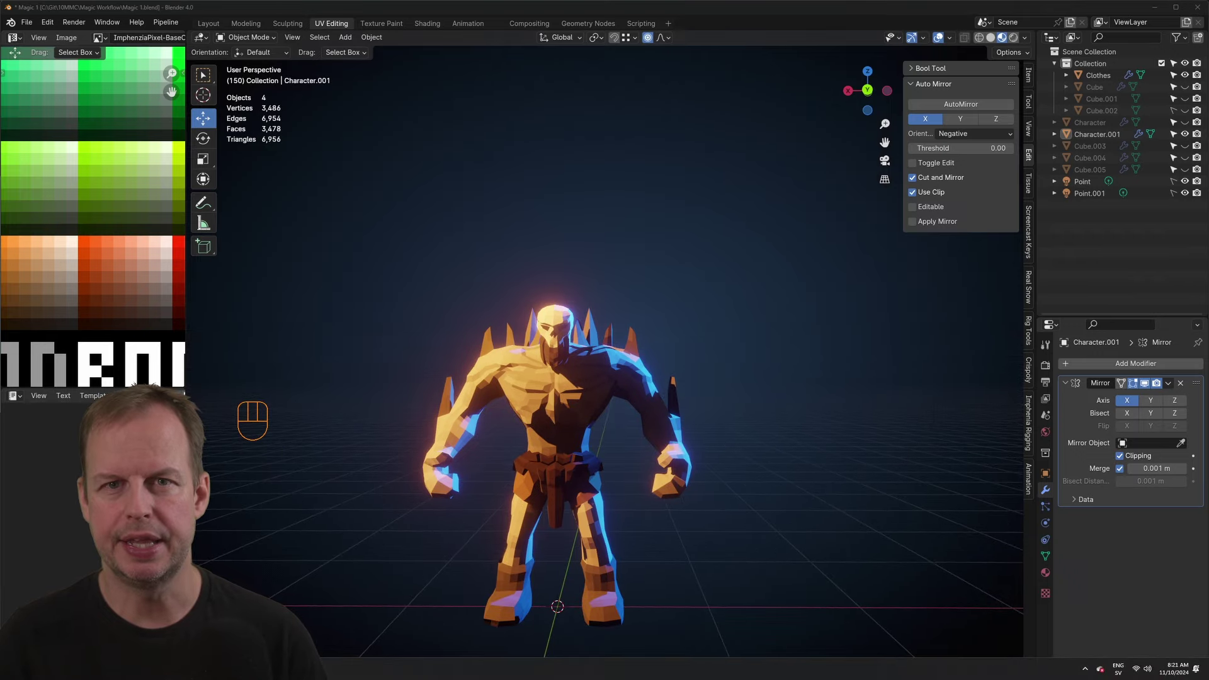
Step: Select the character and raise the environment lighting strength in the viewport shading, leaving Scene World off
middle_drag(750, 369, 553, 418)
scroll(553, 418, down, 2)
click(641, 398)
scroll(641, 398, up, 4)
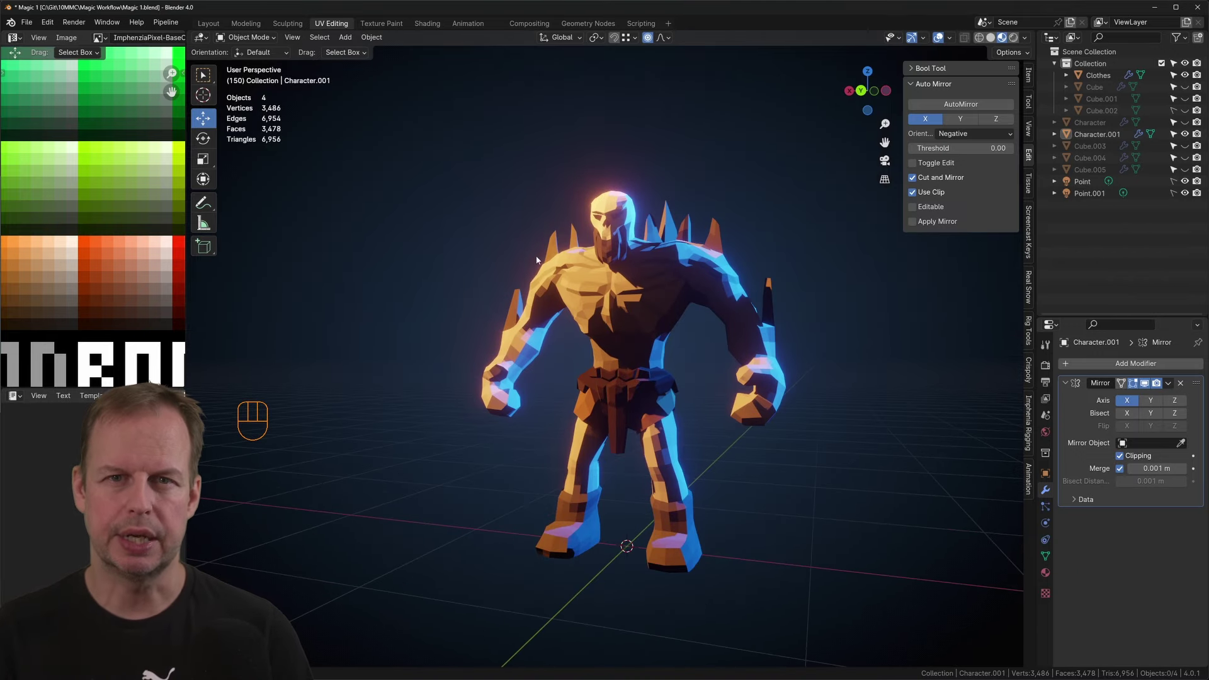
middle_drag(641, 398, 755, 353)
click(1024, 37)
click(958, 106)
click(959, 107)
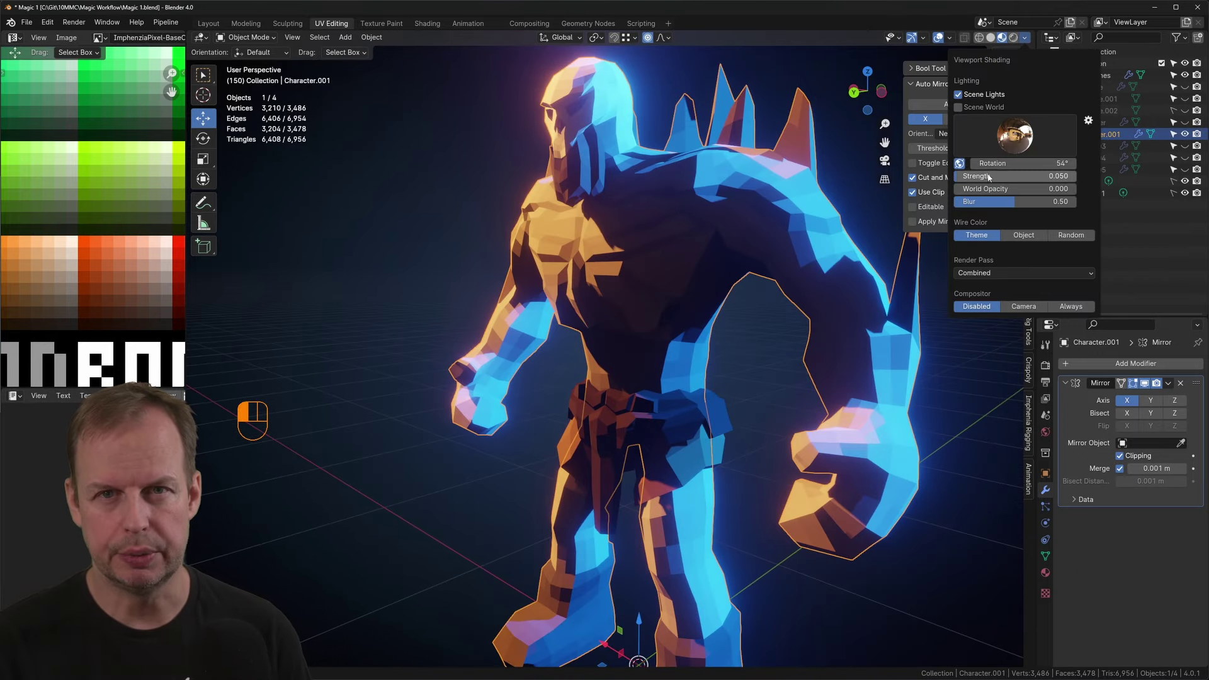
drag(987, 177, 1017, 177)
middle_drag(693, 261, 748, 257)
Step: Put the character in Sculpt Mode with the Grab brush at 110 px radius and 0.400 strength
key(Tab)
key(1)
key(ctrl+Tab)
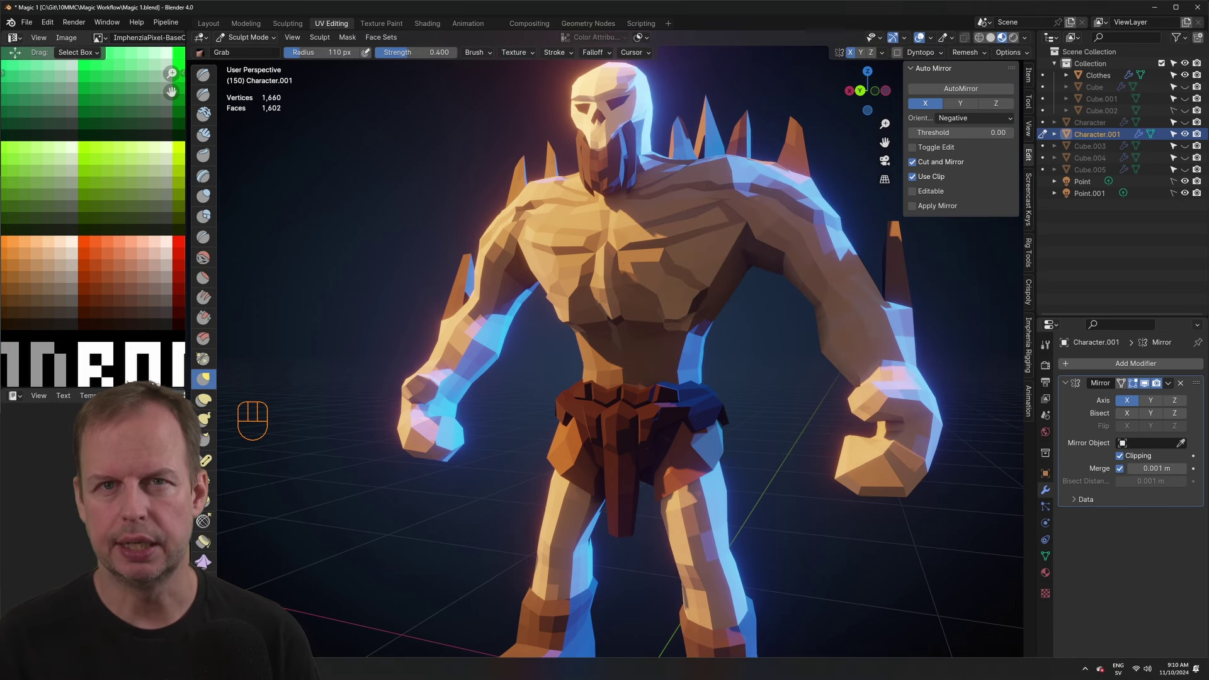
mouse_move(779, 188)
middle_down()
mouse_move(705, 211)
mouse_move(758, 208)
middle_up()
mouse_move(617, 283)
middle_down()
mouse_move(535, 332)
mouse_move(478, 295)
mouse_move(529, 277)
mouse_move(491, 256)
middle_up()
key(g)
scroll(532, 275, up, 3)
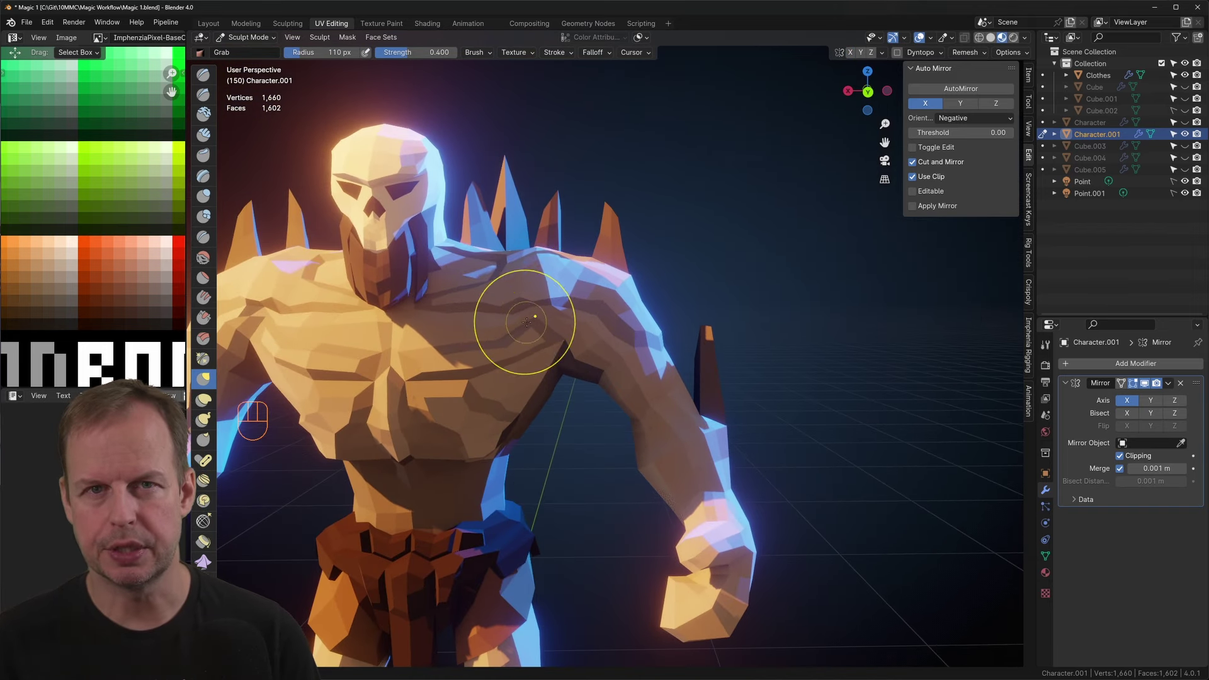
middle_drag(575, 308, 680, 328)
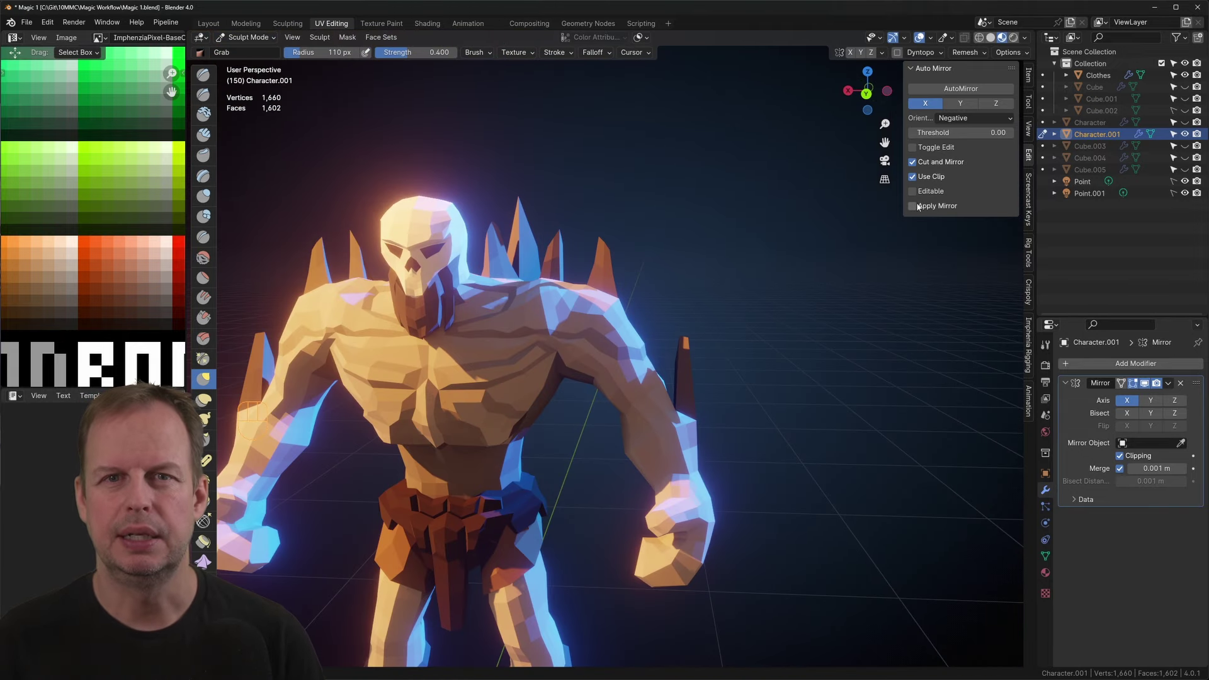
Step: Enable the wireframe overlay in the viewport and check the character's topology from front and back
click(882, 53)
click(970, 54)
click(930, 39)
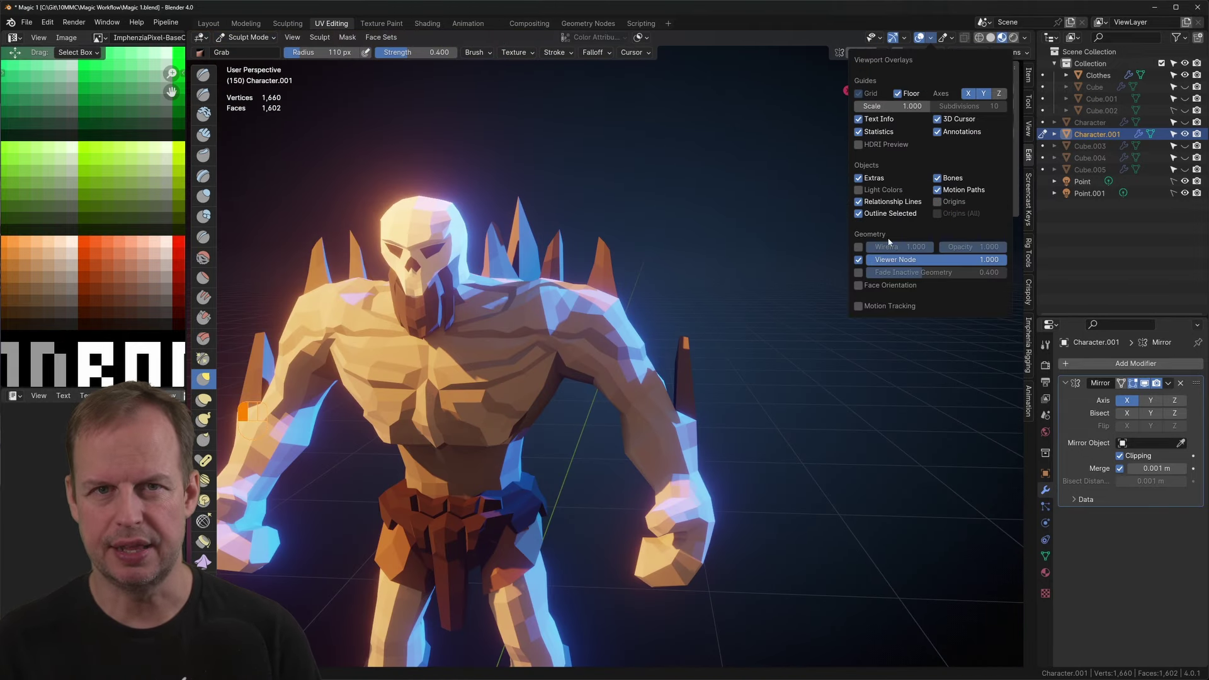
click(859, 246)
scroll(506, 320, up, 2)
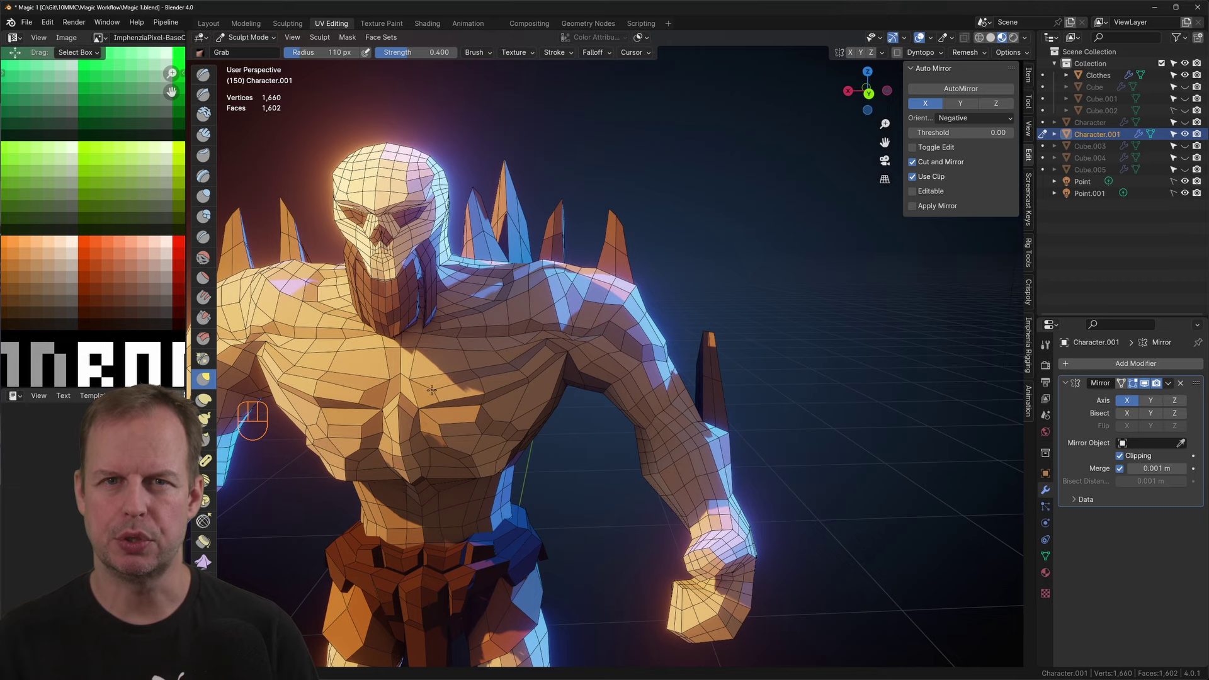
middle_drag(541, 398, 441, 405)
scroll(485, 424, down, 3)
scroll(441, 405, up, 4)
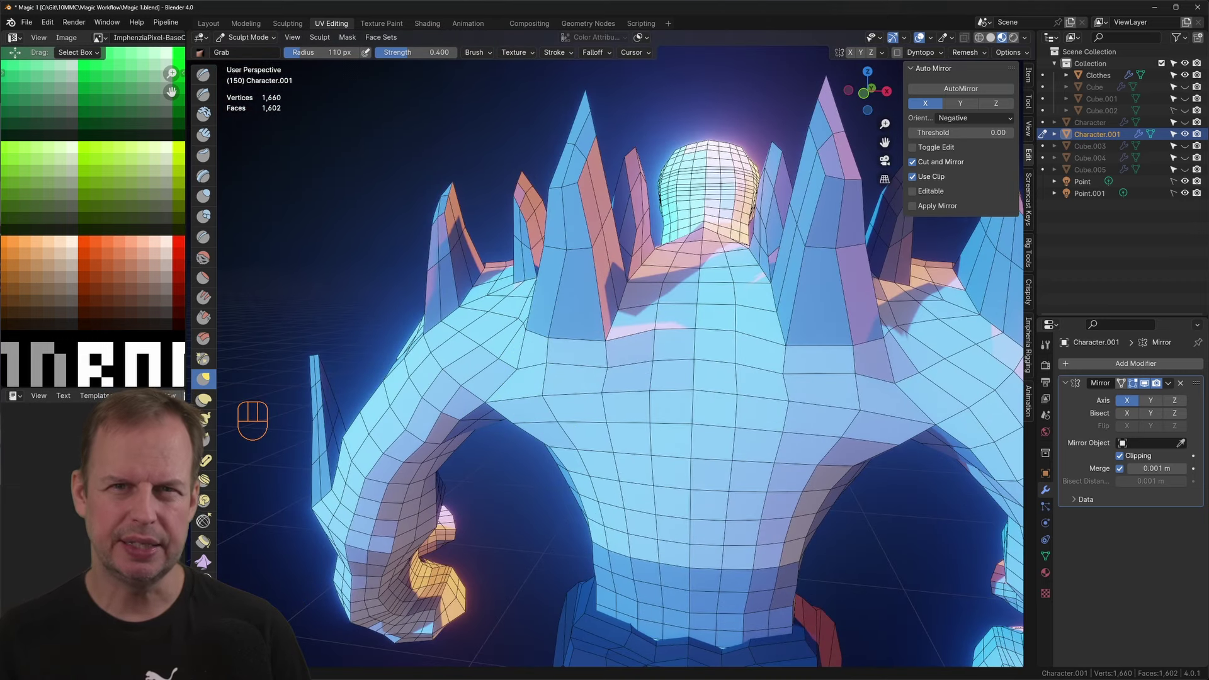
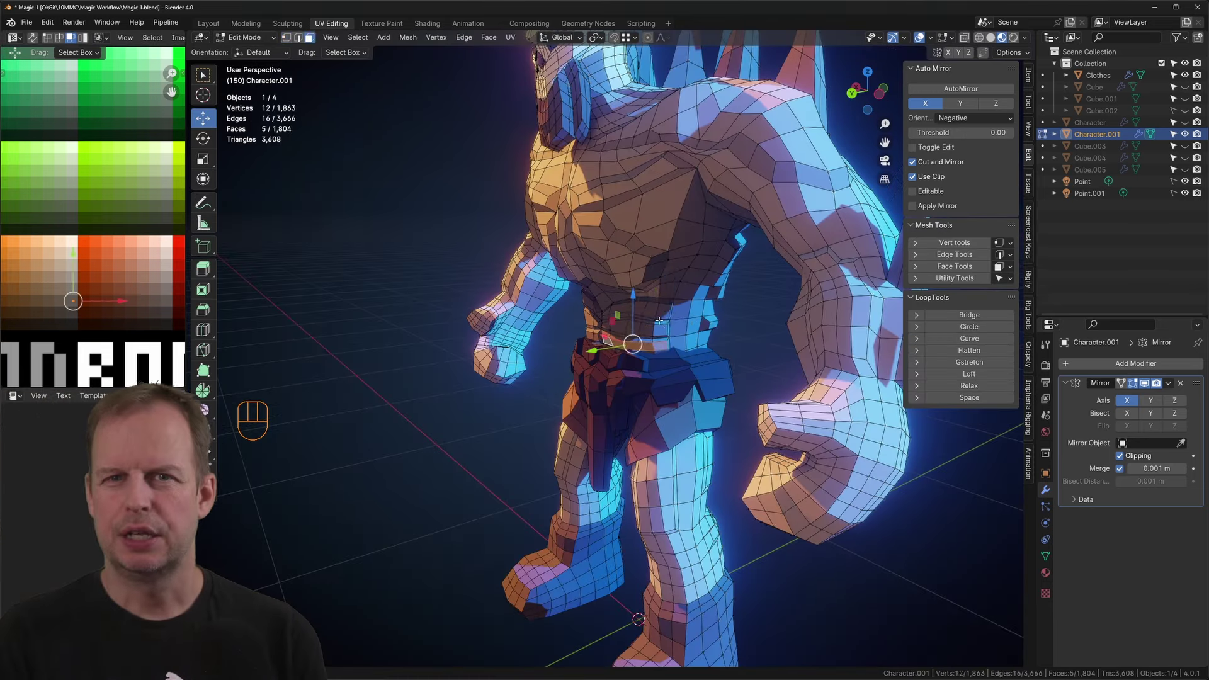
Step: Return the character to Sculpt Mode and examine the muscle shapes on the waist and back
key(Tab)
key(ctrl+Tab)
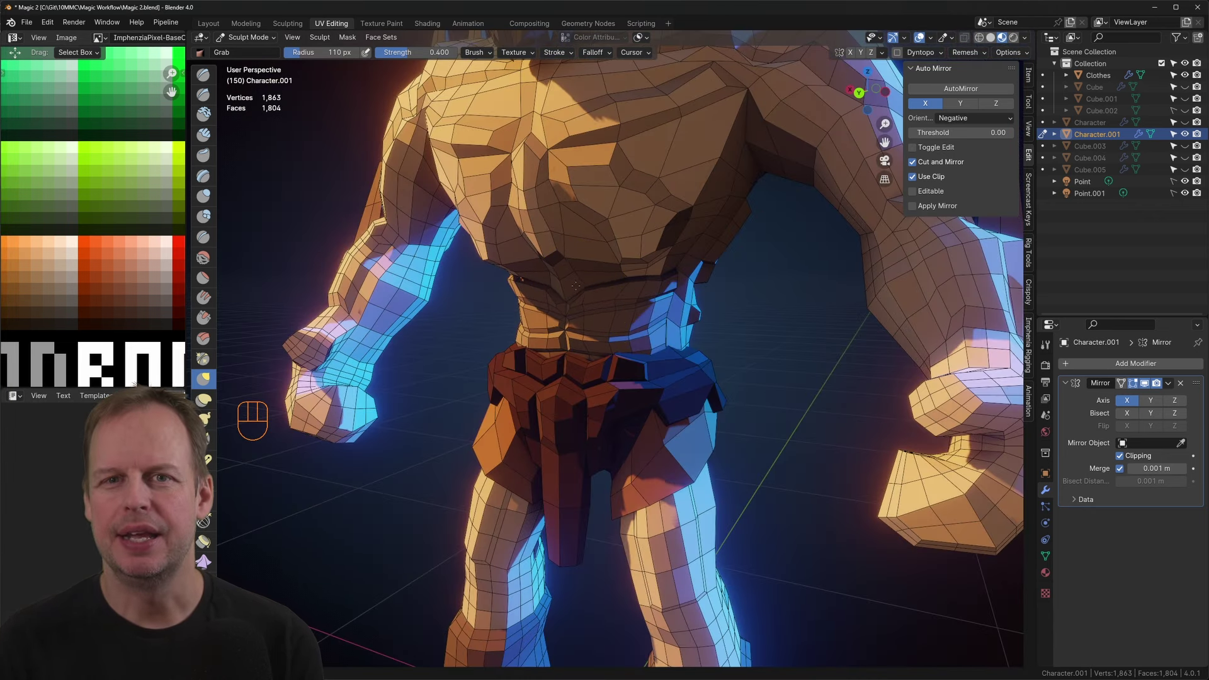
middle_drag(585, 292, 636, 232)
scroll(609, 190, down, 4)
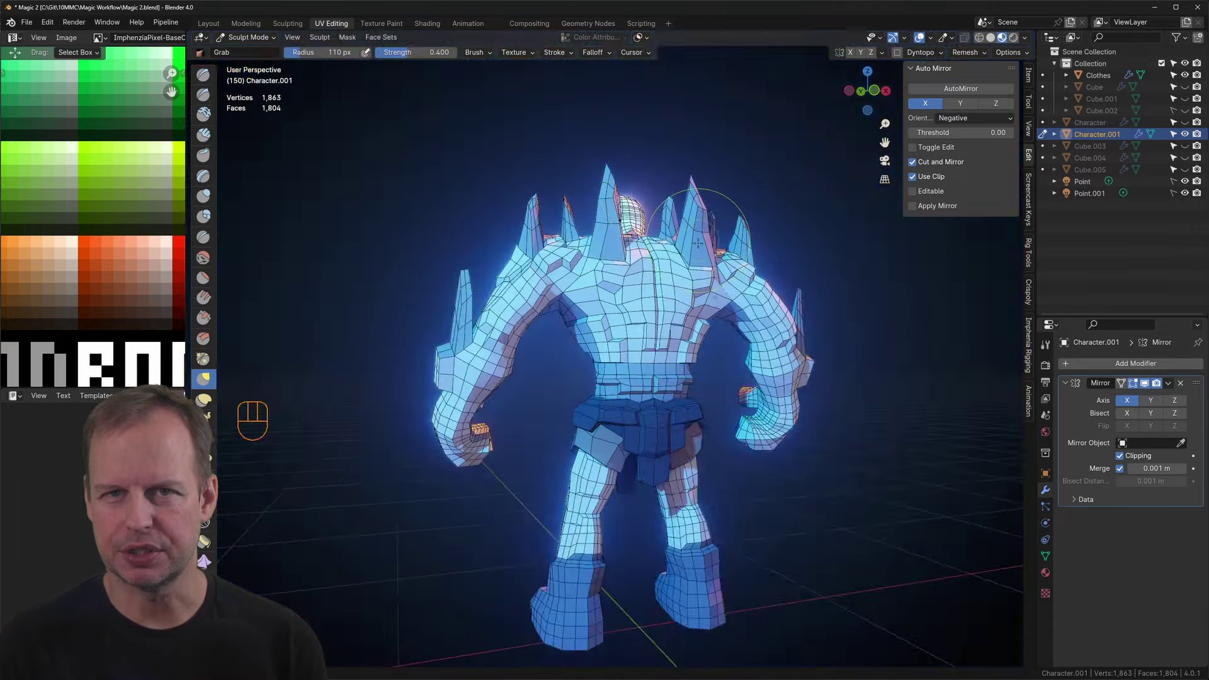
scroll(648, 277, up, 6)
middle_drag(649, 277, 639, 297)
scroll(690, 328, down, 5)
middle_drag(690, 327, 629, 309)
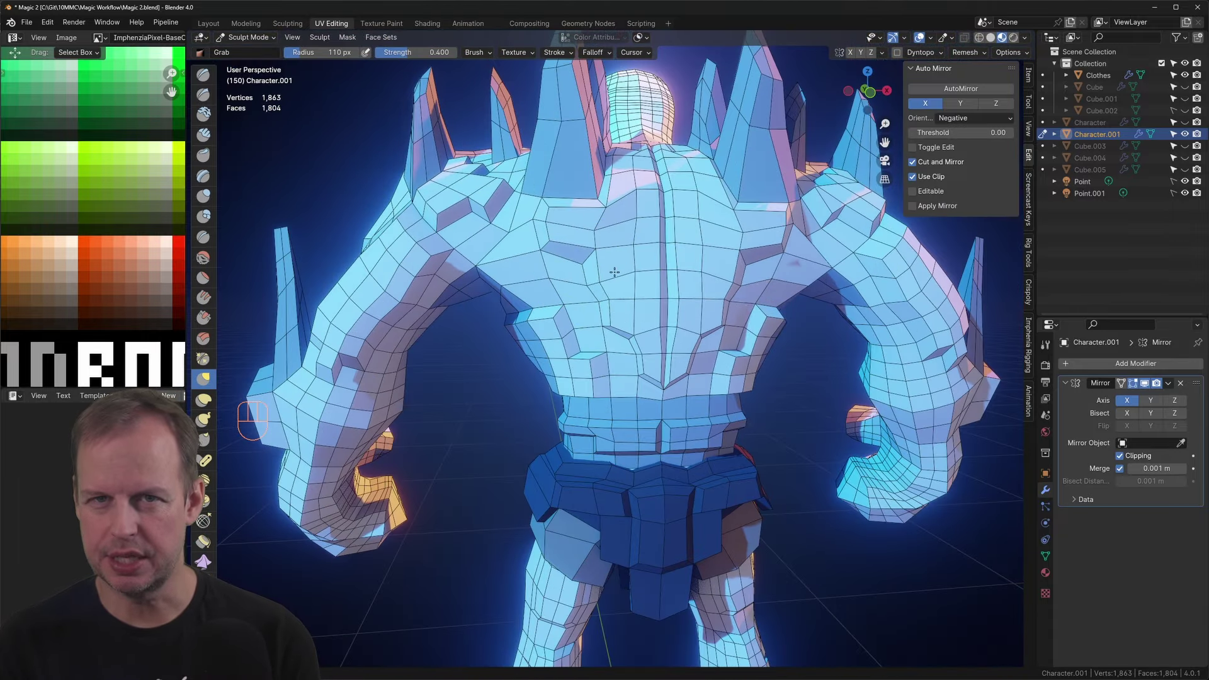
scroll(611, 307, up, 2)
scroll(561, 267, up, 3)
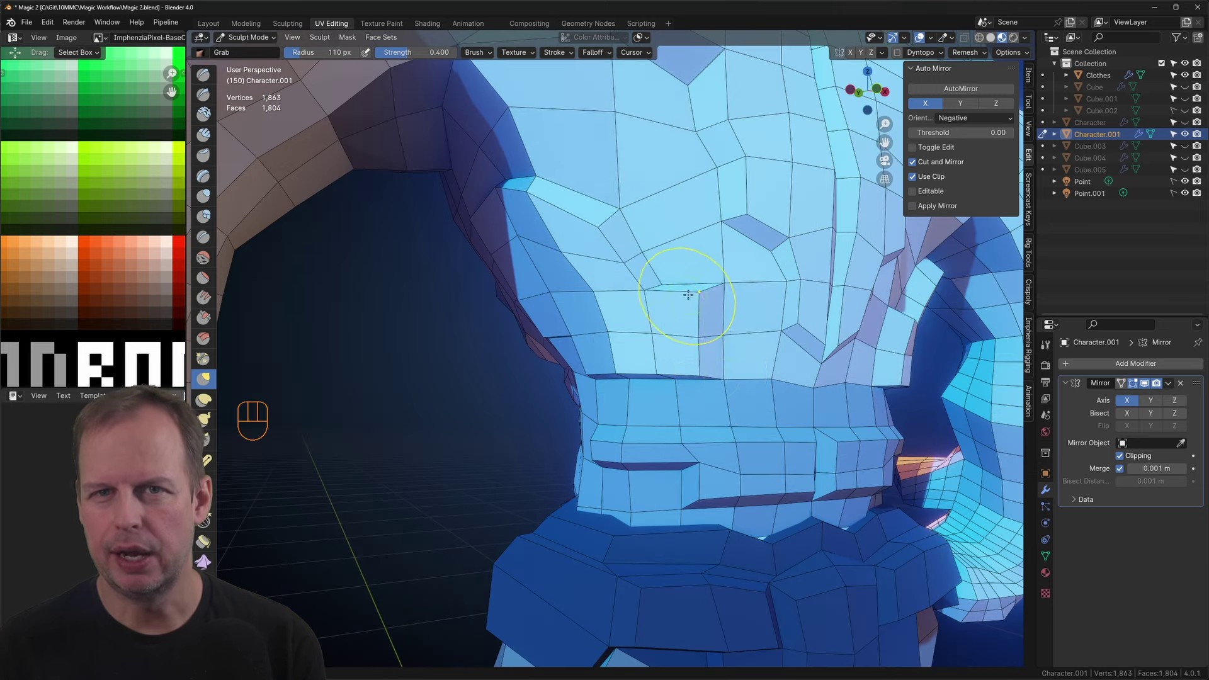
Step: Reshape the raised muscle folds on the lower back and waist above the belt with the Grab brush
middle_drag(691, 332, 699, 409)
scroll(637, 418, up, 3)
scroll(615, 394, down, 5)
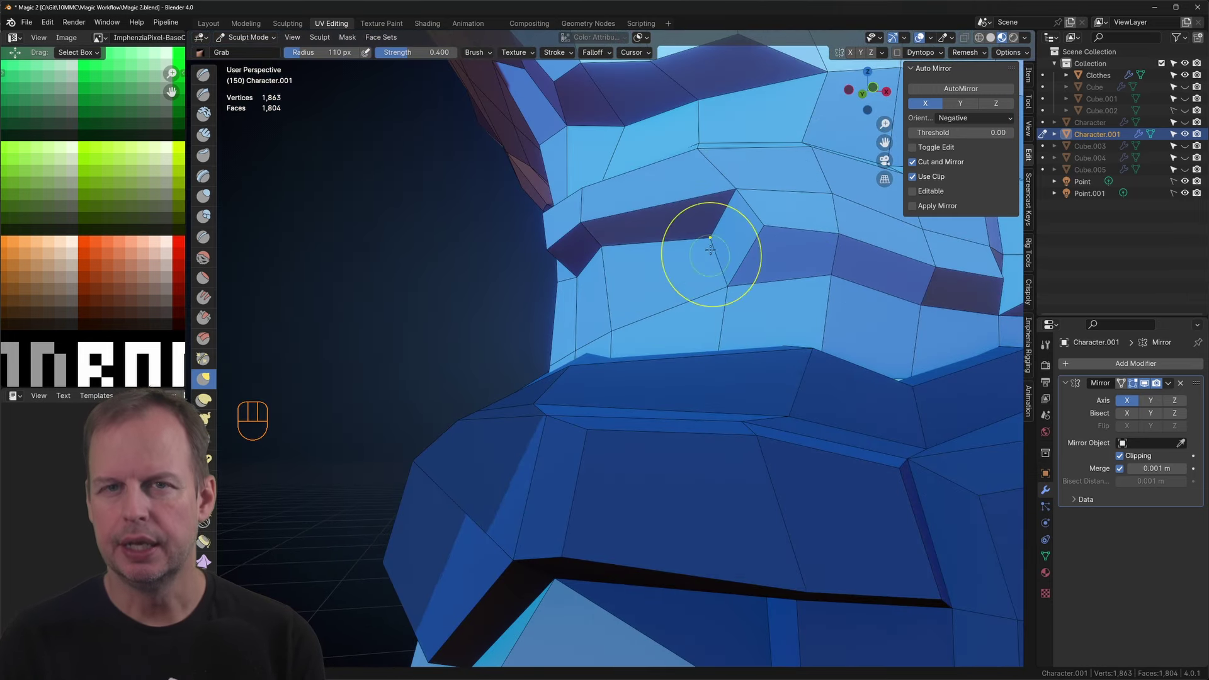
middle_drag(673, 364, 636, 284)
scroll(636, 283, down, 5)
shift+middle_drag(613, 233, 620, 377)
middle_drag(620, 333, 616, 389)
scroll(616, 390, up, 4)
middle_drag(592, 440, 592, 327)
scroll(809, 388, down, 5)
middle_drag(592, 327, 456, 288)
scroll(455, 287, up, 3)
scroll(547, 119, down, 2)
middle_drag(546, 118, 604, 189)
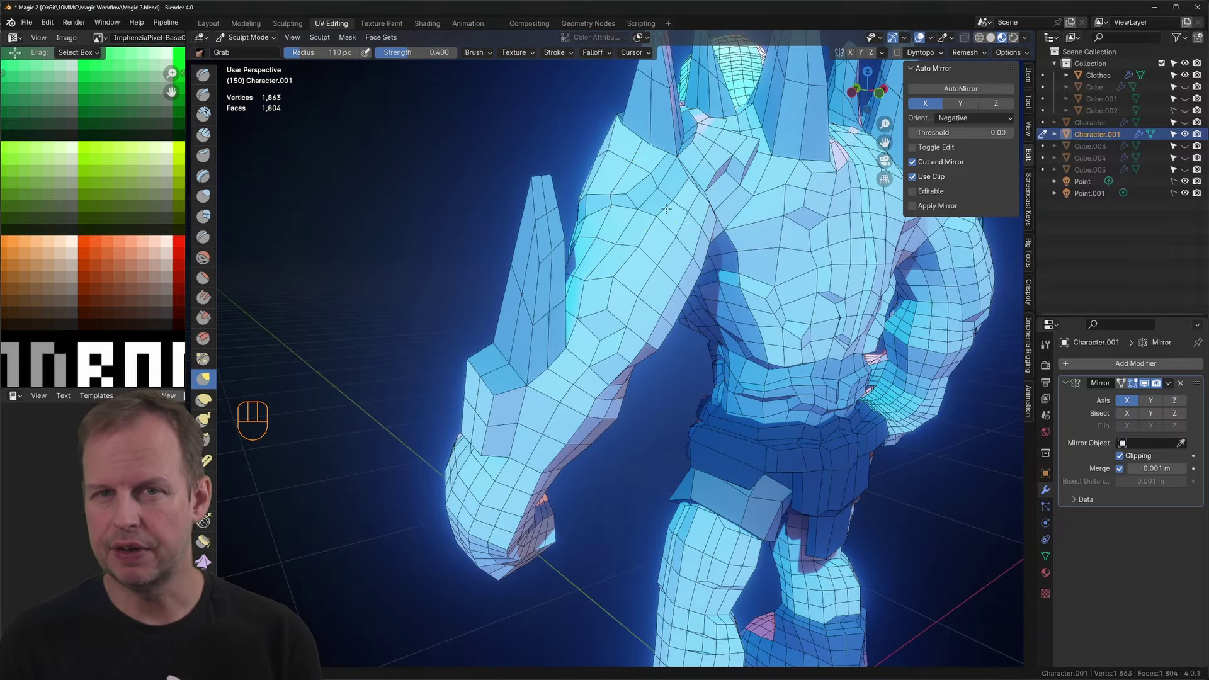
Step: Examine the muscle topology of the arms, chest and legs from behind, the front and the side
middle_drag(554, 340, 621, 280)
middle_drag(576, 365, 783, 357)
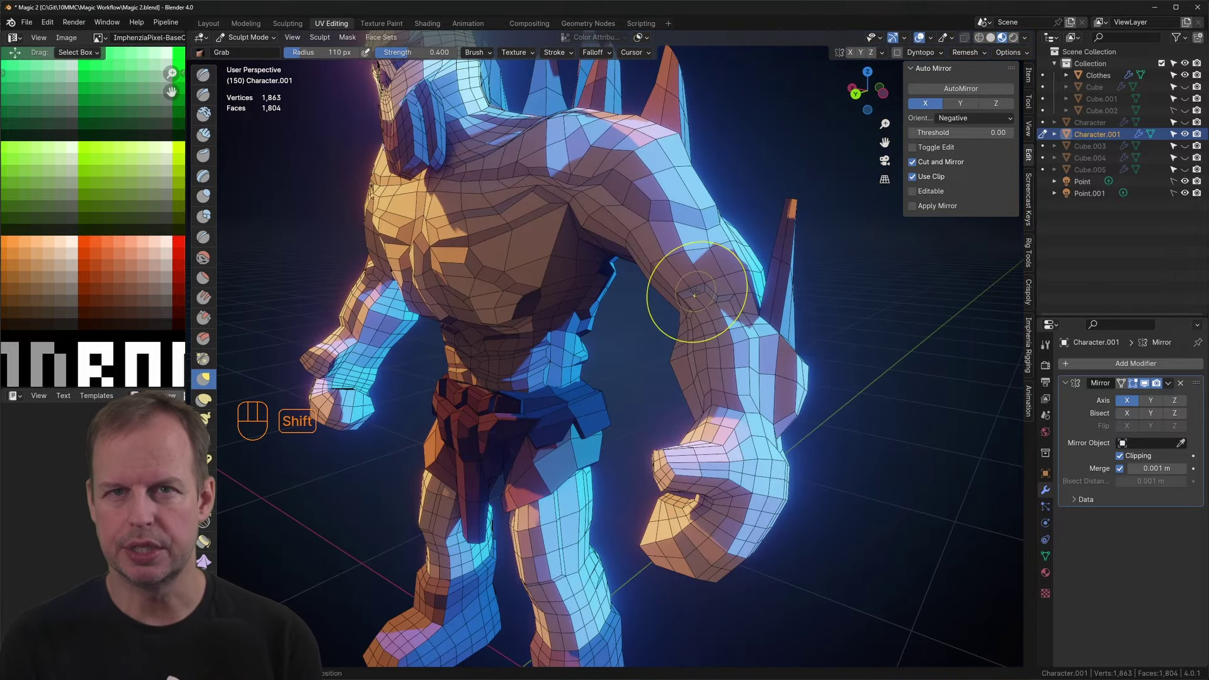
middle_drag(694, 298, 746, 318)
mouse_move(576, 428)
middle_down()
mouse_move(642, 394)
mouse_move(588, 428)
middle_up()
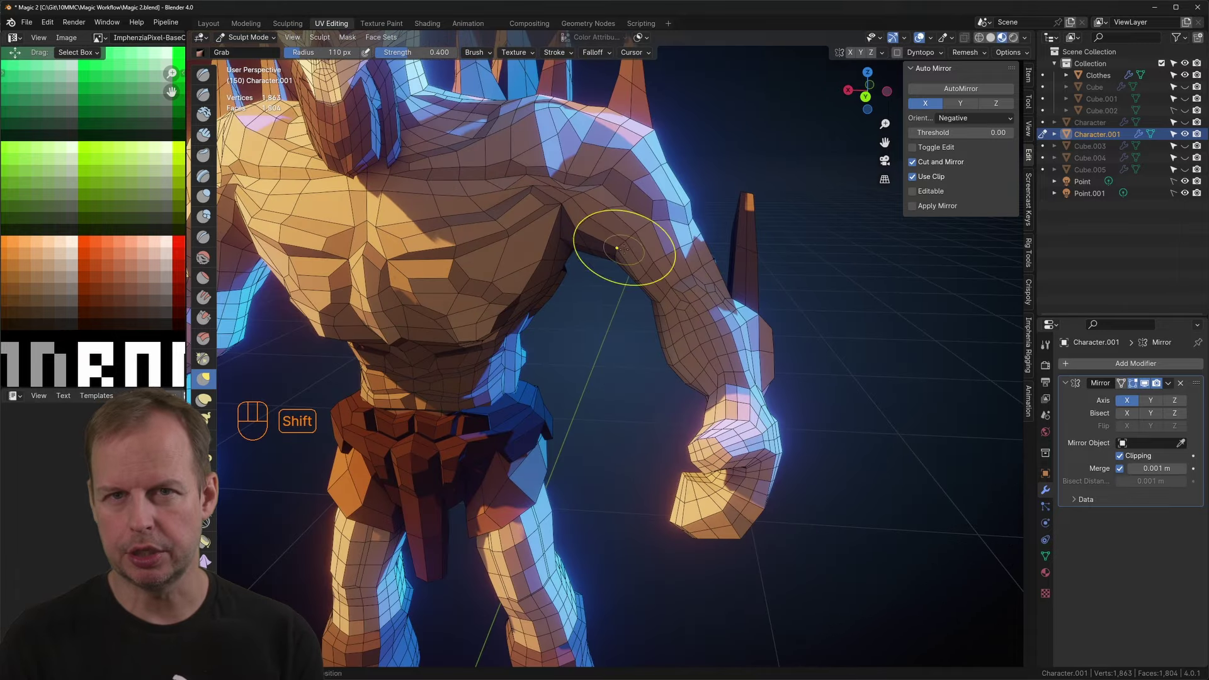
scroll(507, 348, up, 1)
mouse_move(498, 567)
shift+middle_down()
mouse_move(507, 349)
mouse_move(584, 352)
mouse_move(444, 358)
shift+middle_up()
middle_drag(743, 403, 647, 432)
scroll(647, 434, up, 2)
middle_drag(554, 460, 629, 466)
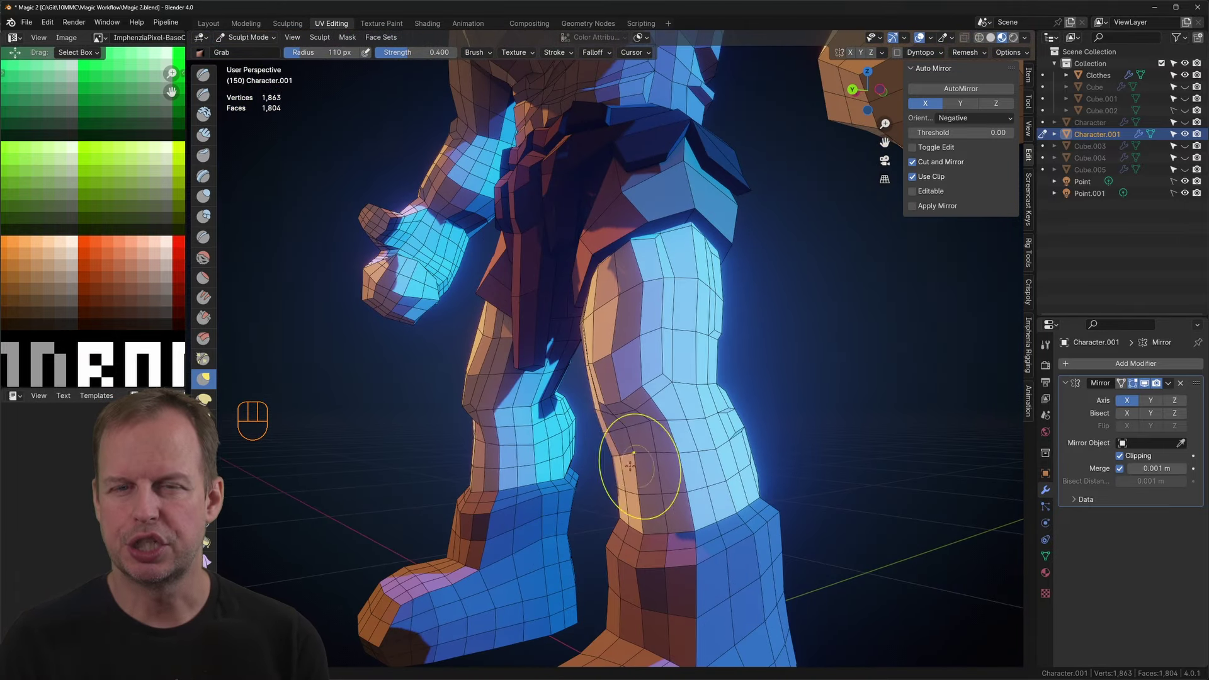
middle_drag(728, 385, 522, 381)
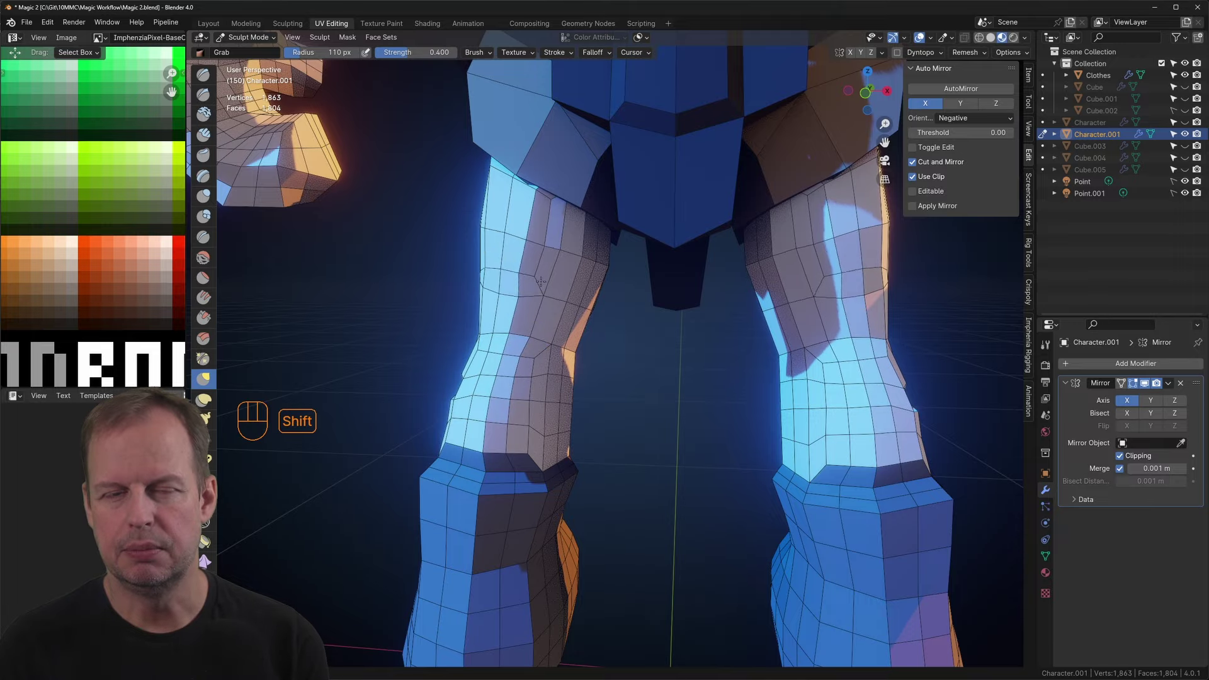
Step: Merge neighbouring vertices on the back of the lower leg in Edit Mode, then return to Sculpt Mode
mouse_move(540, 282)
middle_down()
mouse_move(626, 394)
mouse_move(492, 422)
mouse_move(554, 404)
mouse_move(486, 405)
middle_up()
key(ctrl+Tab)
key(Tab)
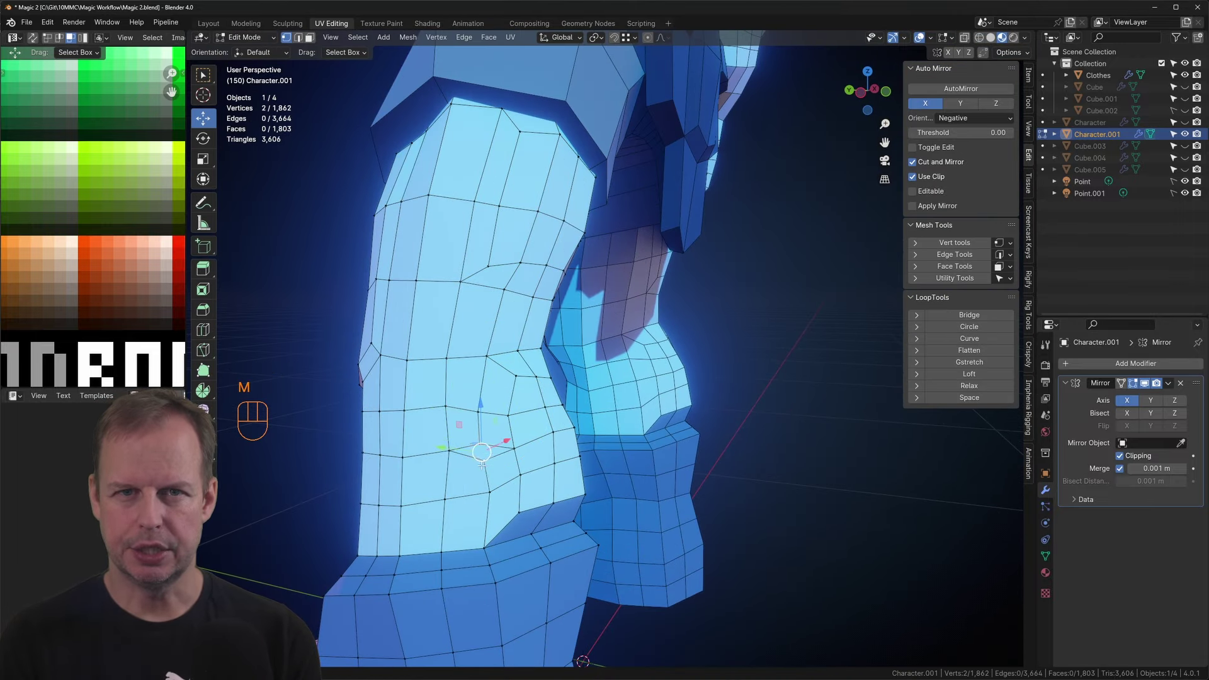
key(m)
middle_drag(481, 465, 384, 456)
key(Tab)
scroll(491, 432, down, 3)
key(ctrl+Tab)
Step: View the character from behind and undo the last three sculpt changes
middle_drag(491, 432, 661, 450)
mouse_move(478, 497)
middle_down()
mouse_move(707, 518)
mouse_move(674, 540)
mouse_move(540, 472)
mouse_move(652, 330)
mouse_move(605, 353)
mouse_move(652, 338)
middle_up()
scroll(653, 330, up, 4)
scroll(653, 329, down, 7)
key(ctrl+z)
key(ctrl+z)
key(ctrl+z)
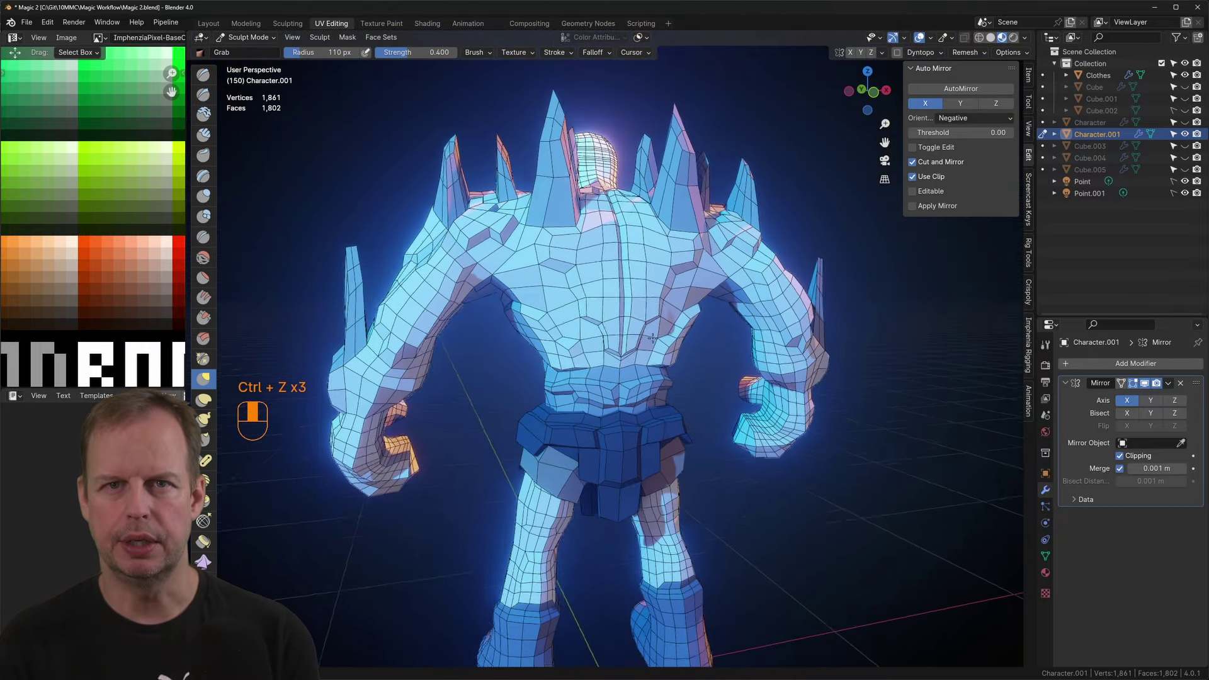
Step: Merge vertices at the lower end of the spine groove in Edit Mode, then reshape that spot with the Grab brush
scroll(652, 338, up, 5)
key(g)
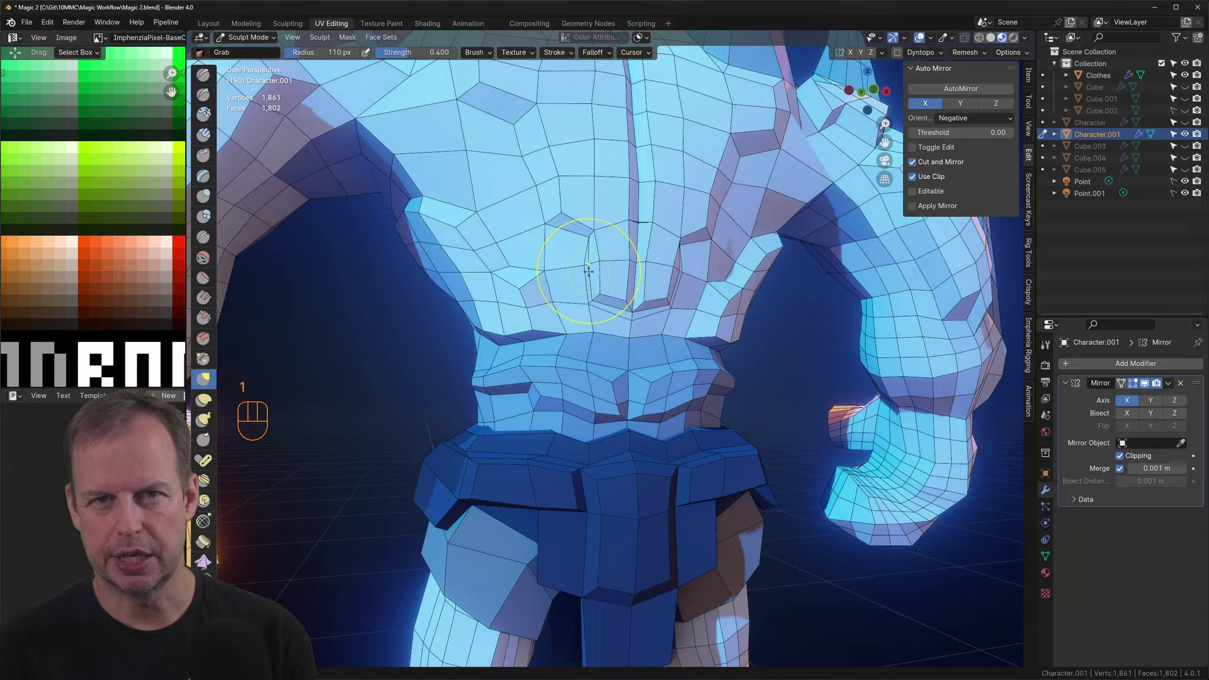
key(Tab)
key(ctrl+Tab)
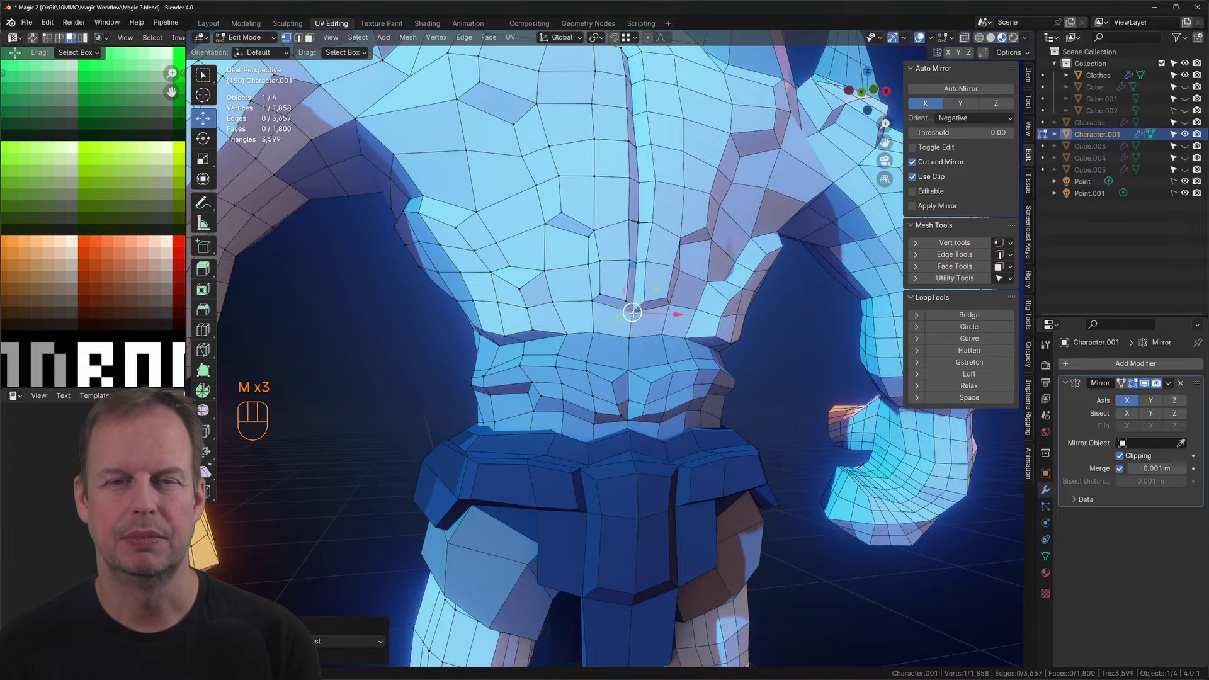
key(ctrl+Tab)
key(g)
drag(632, 302, 635, 277)
Step: Examine the character's waist, legs and overall posture from the front, the side and above
scroll(634, 277, down, 3)
middle_drag(635, 277, 541, 315)
mouse_move(542, 314)
shift+middle_down()
mouse_move(567, 327)
mouse_move(524, 500)
shift+middle_up()
scroll(567, 327, up, 5)
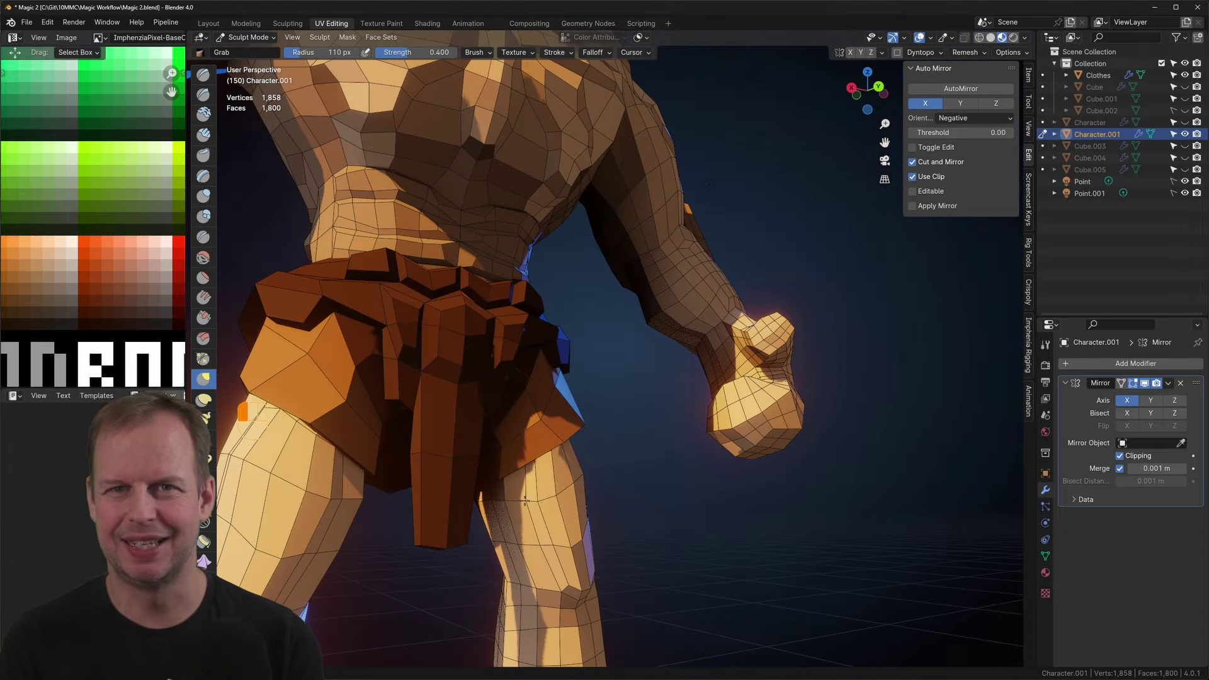
scroll(552, 562, down, 5)
middle_drag(552, 562, 656, 283)
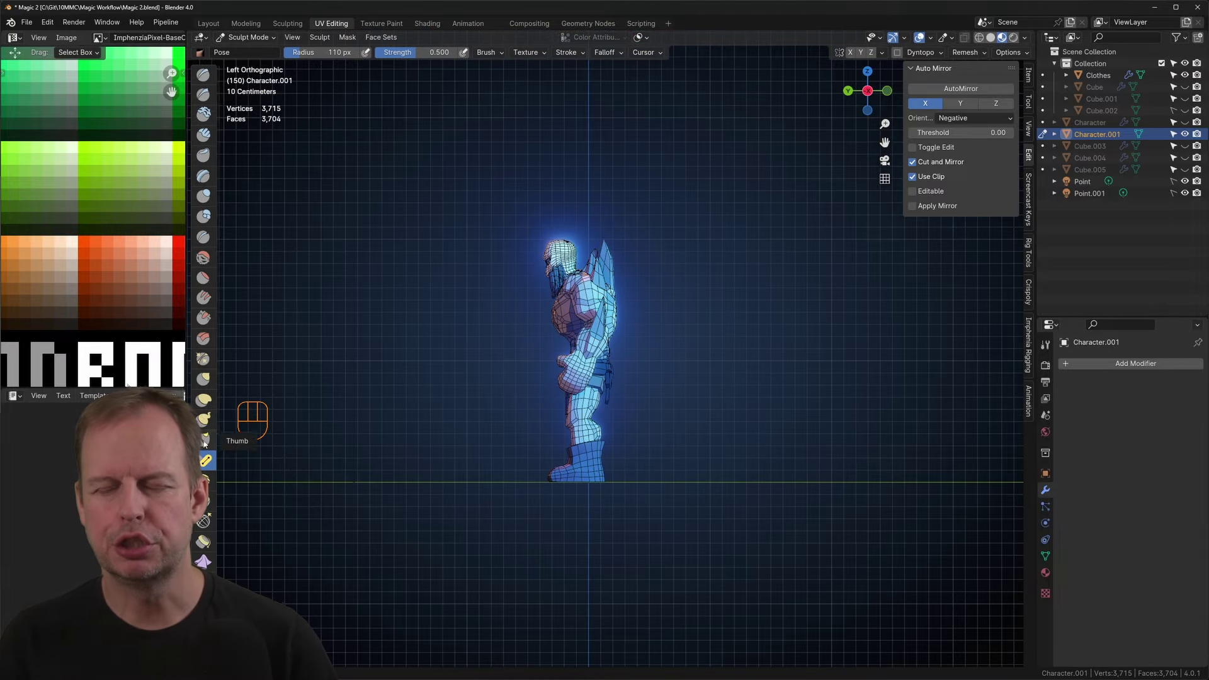
scroll(691, 286, up, 2)
key(Tab)
middle_drag(690, 286, 828, 448)
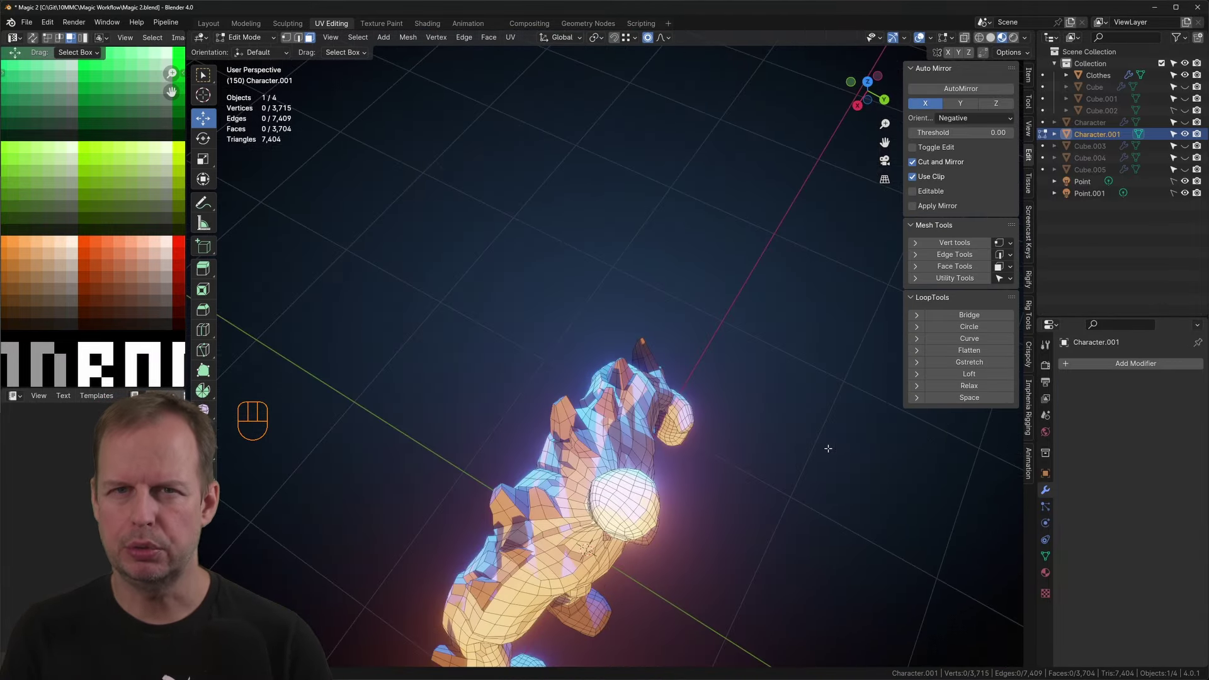
Step: Set up the left orthographic view with X-ray and vertex selection in Edit Mode, with nothing selected
key(KP_7)
key(KP_3)
key(ctrl+KP_3)
key(Tab)
key(alt+z)
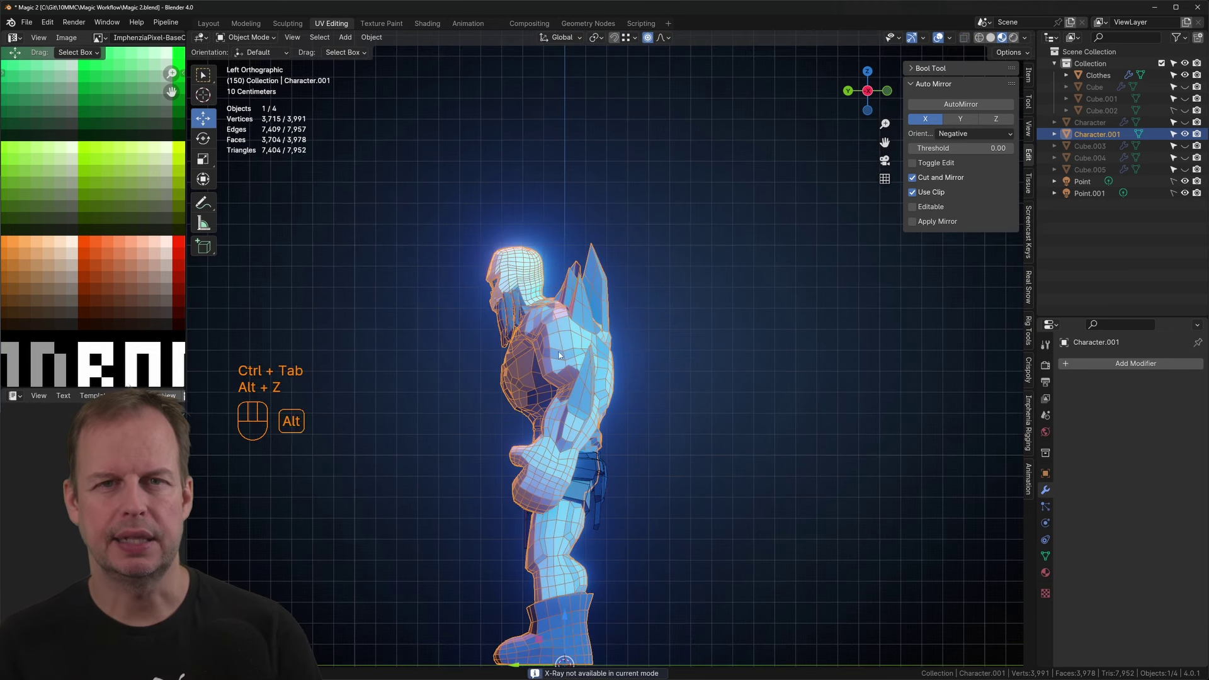
key(alt+z)
key(Tab)
key(a)
key(a)
key(b)
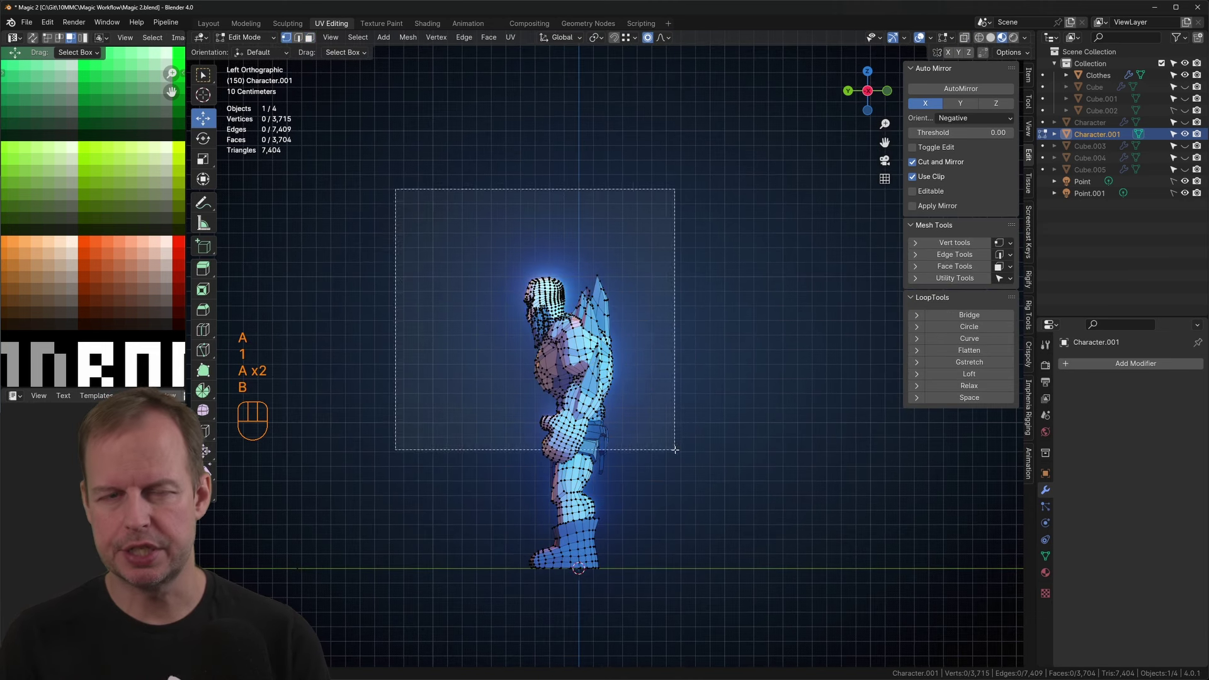
drag(433, 220, 711, 438)
key(r)
key(Escape)
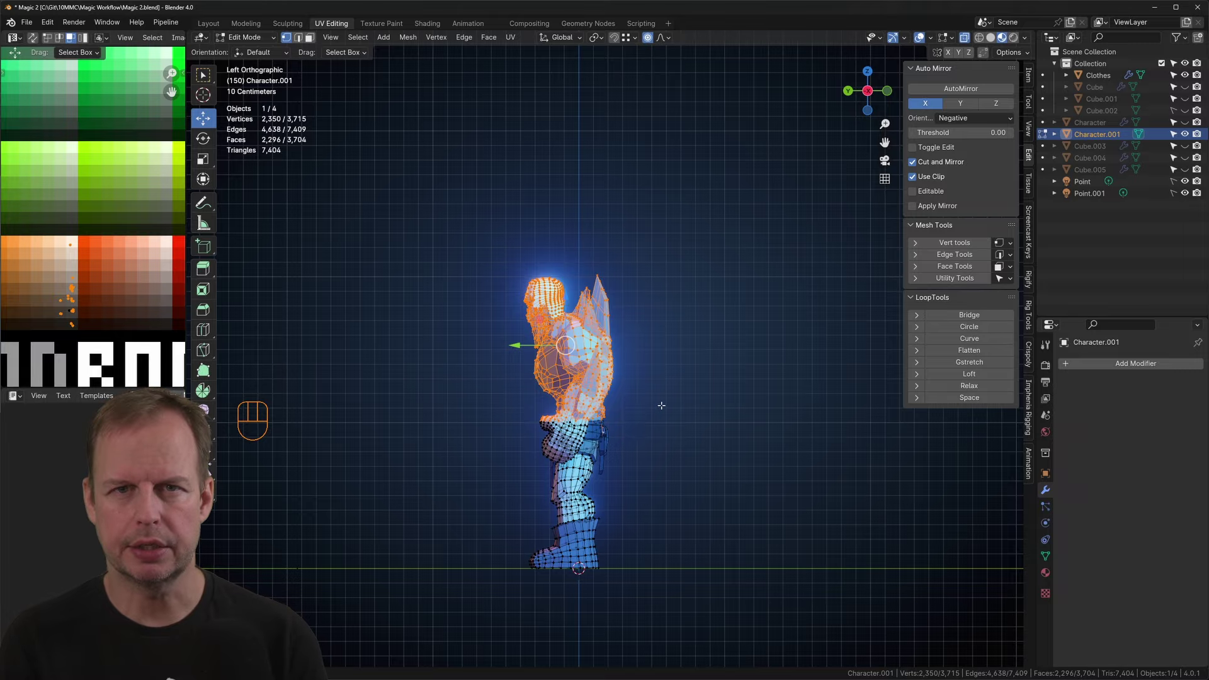
middle_drag(661, 406, 596, 399)
key(KP_3)
key(r)
key(Escape)
middle_drag(783, 309, 598, 281)
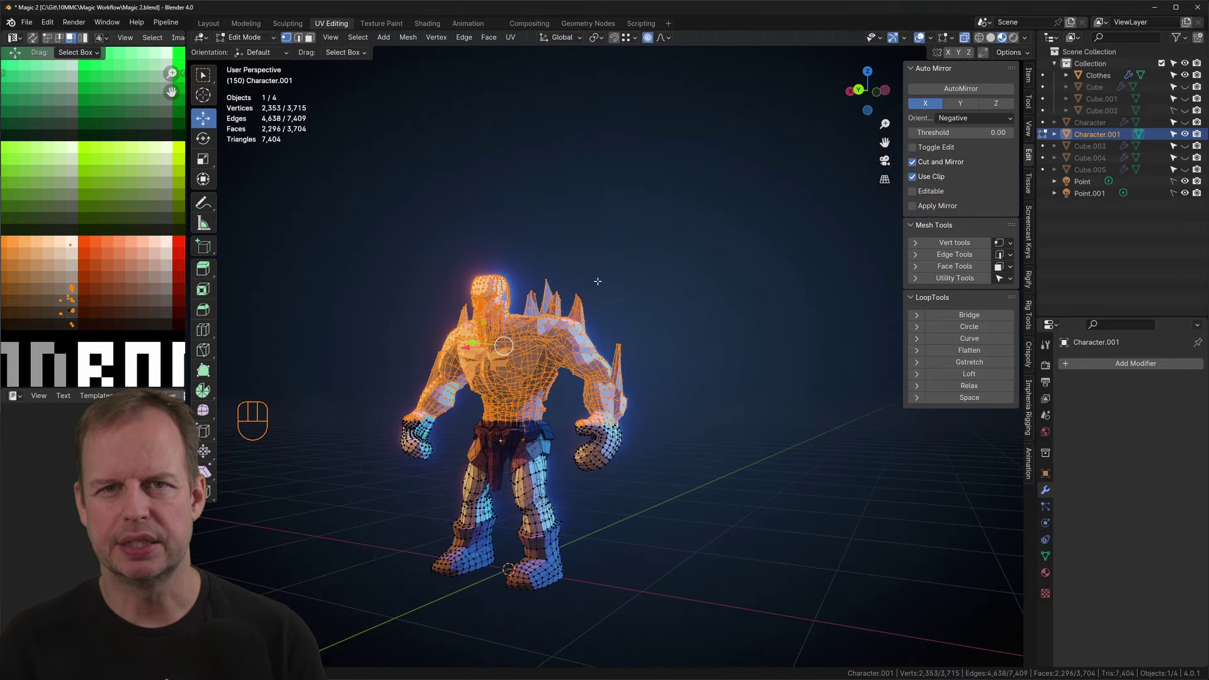
Step: Box-select the head and upper torso in the left view, rotate them 7.41° with proportional editing, and shift them slightly
key(KP_3)
key(ctrl+KP_3)
key(a)
key(a)
key(b)
drag(473, 240, 661, 410)
key(r)
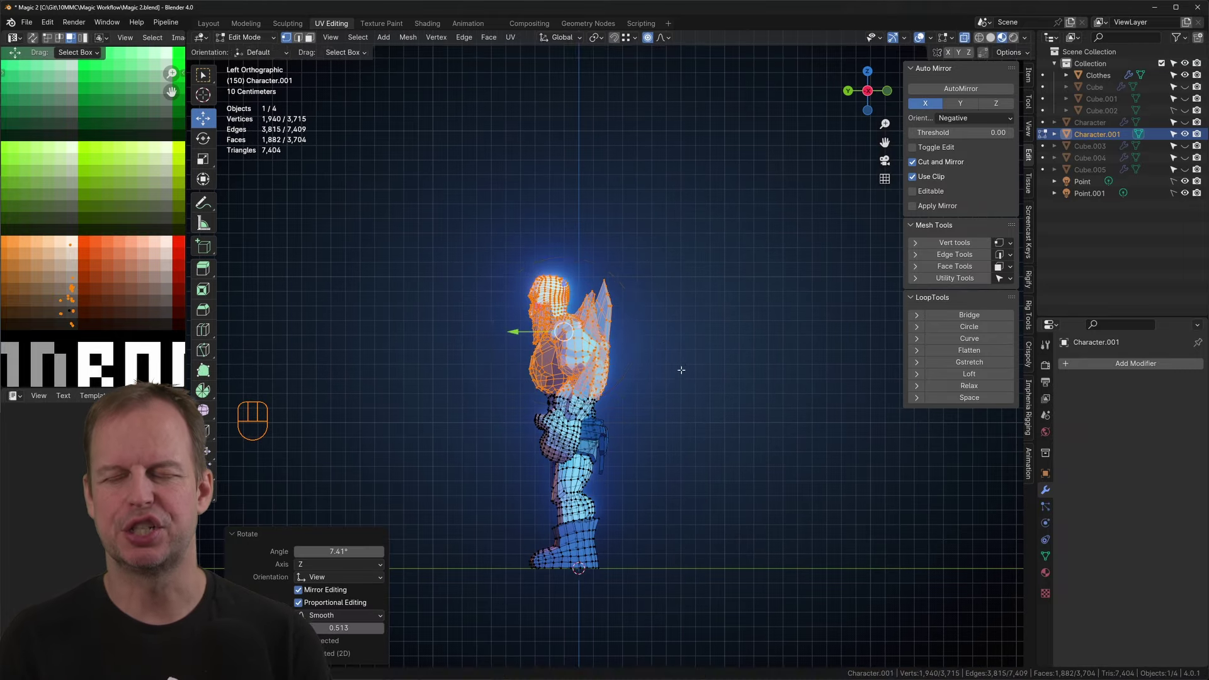
key(g)
click(687, 372)
Step: Examine the reposed upper body from several angles, switching between modes
middle_drag(687, 371, 777, 381)
key(ctrl+Tab)
key(Tab)
click(696, 378)
middle_drag(697, 377, 674, 316)
scroll(678, 321, up, 3)
key(Tab)
key(Tab)
Step: Turn off X-ray and add a mirror on the X axis to the character with AutoMirror
key(Tab)
key(1)
key(alt+z)
click(528, 362)
middle_drag(535, 354, 606, 334)
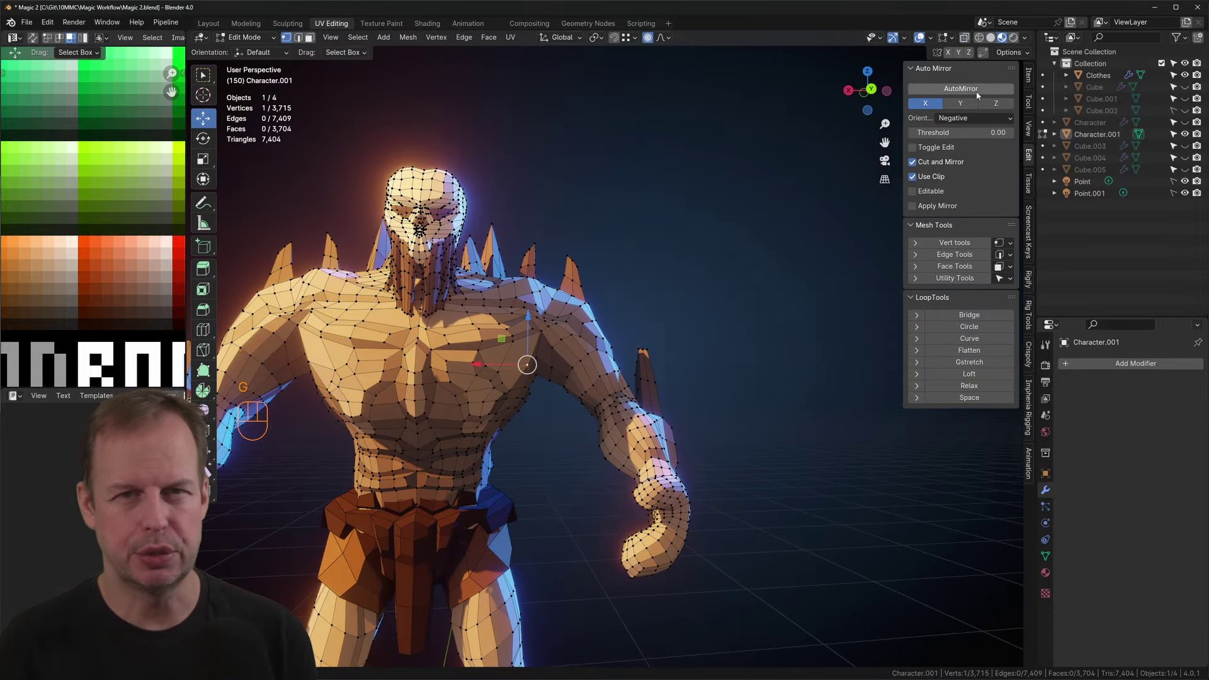
click(978, 92)
key(g)
click(546, 370)
key(Tab)
Step: Move the body face showing through the clothes at the front of the hip, then select the lower abdomen face above the belt
scroll(546, 370, down, 4)
scroll(666, 348, up, 6)
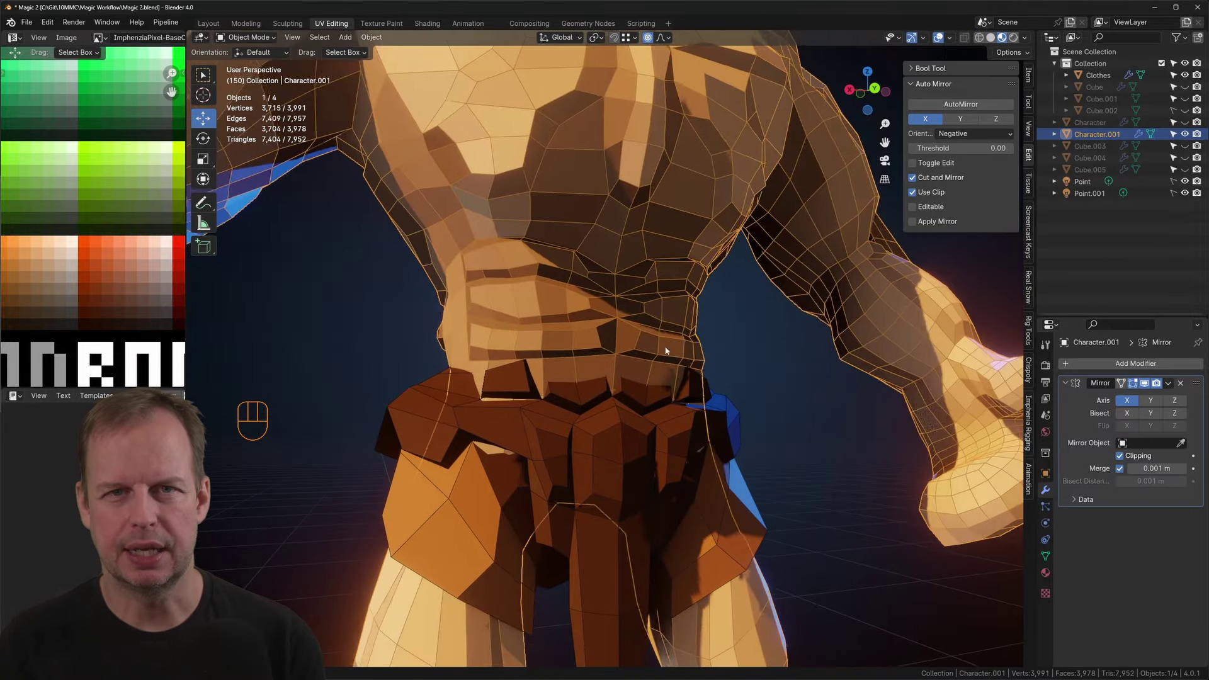
key(Tab)
middle_drag(666, 348, 340, 419)
key(3)
key(3)
click(446, 464)
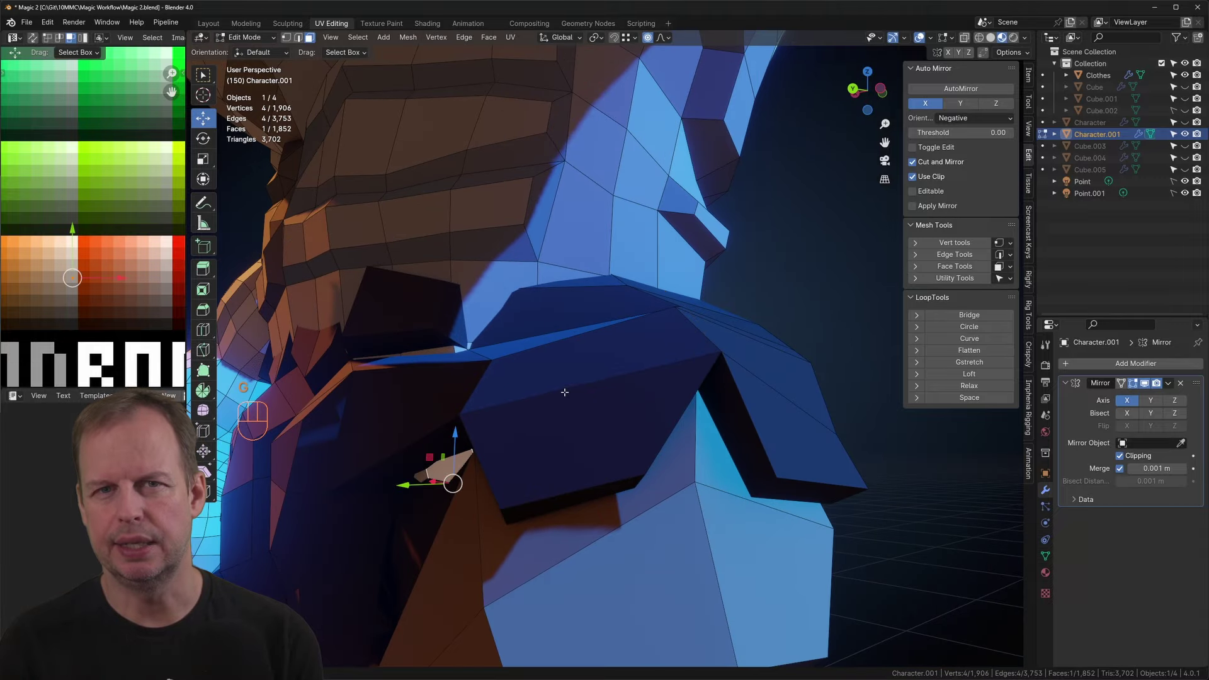
middle_drag(565, 394, 595, 454)
key(o)
drag(450, 572, 469, 566)
middle_drag(542, 497, 595, 483)
click(595, 379)
scroll(680, 401, down, 4)
middle_drag(694, 400, 680, 401)
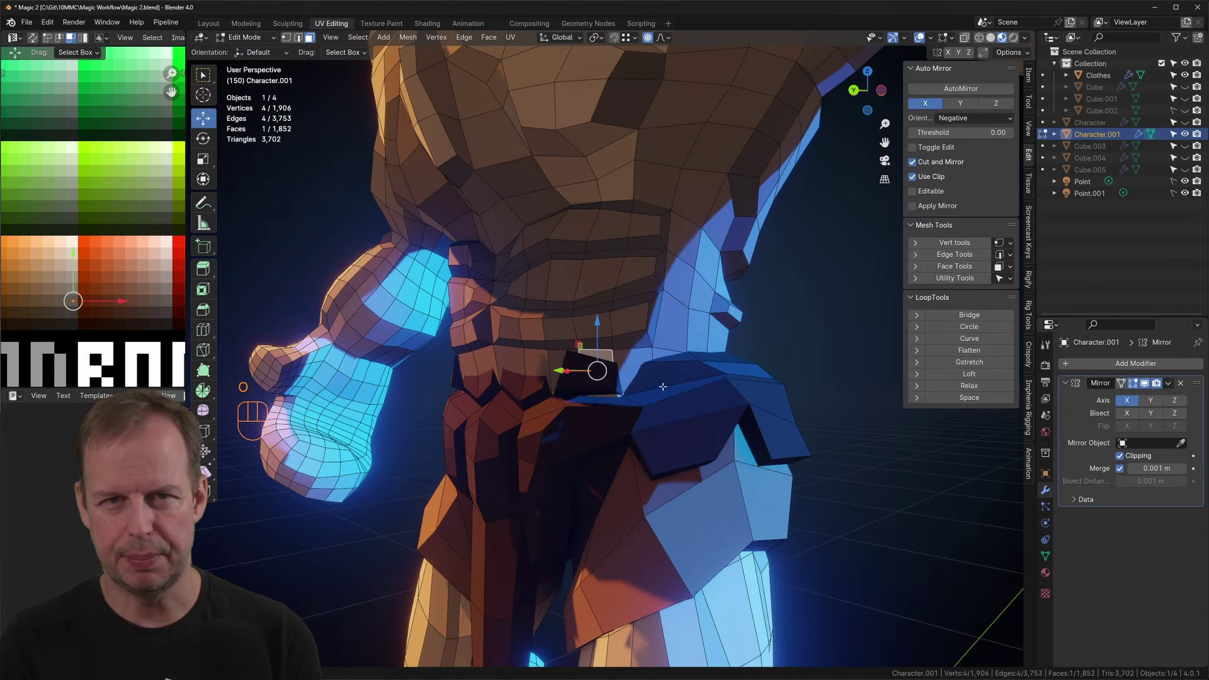
Step: Edit the clothes instead, moving two front belt faces with proportional editing to fit the abdomen, and check the belt from the front
key(Tab)
click(591, 380)
key(Tab)
key(KP_3)
key(ctrl+KP_3)
middle_drag(561, 388, 497, 412)
click(585, 431)
shift+click(527, 433)
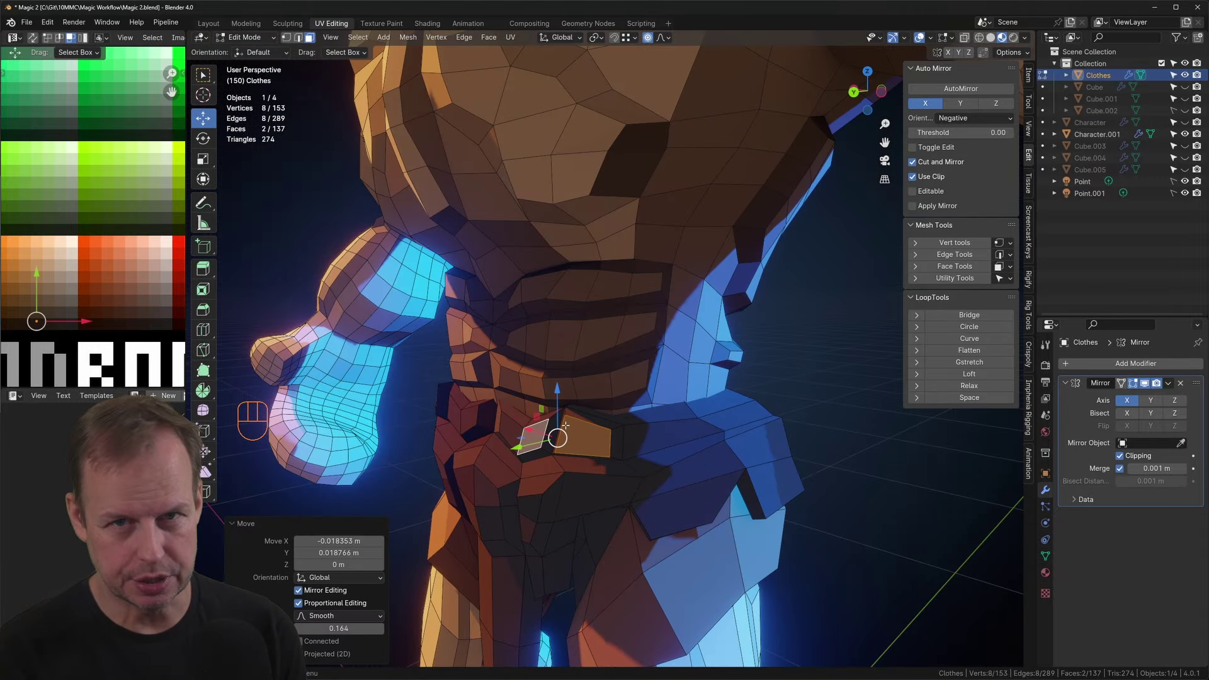
drag(521, 450, 508, 452)
middle_drag(567, 403, 434, 419)
click(513, 372)
scroll(567, 372, down, 5)
middle_drag(479, 353, 711, 334)
key(Tab)
key(Tab)
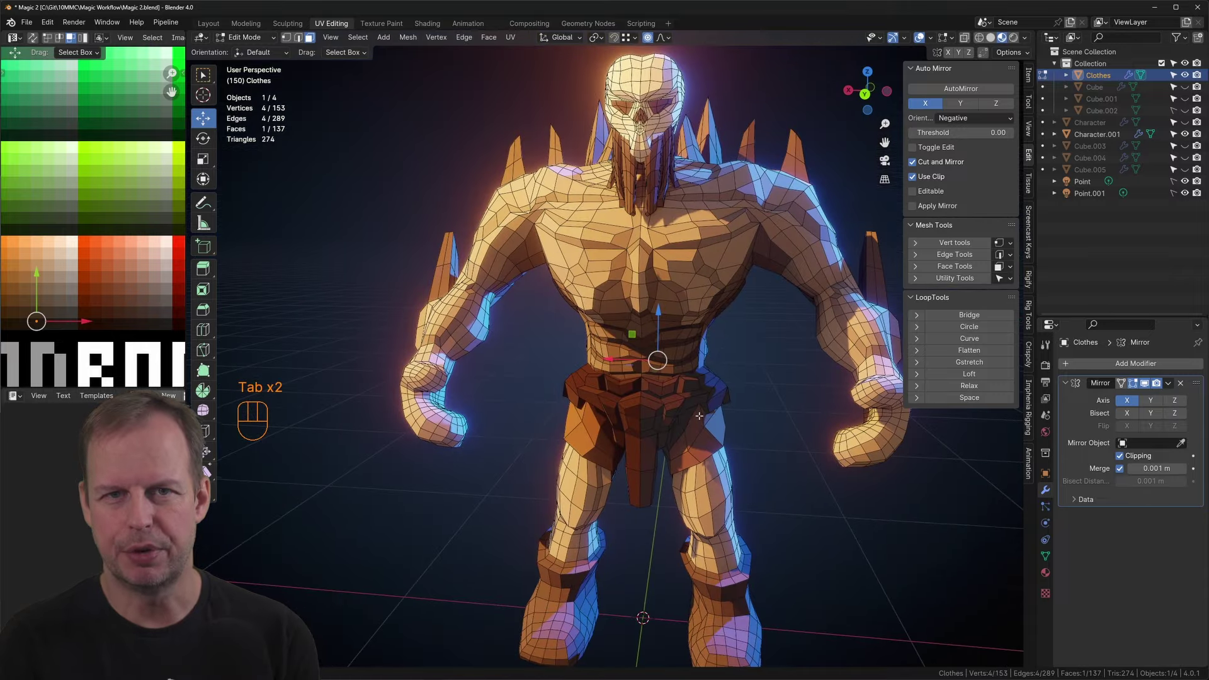
Step: Return to the character mesh and move a vertex on the side of the skull with proportional editing
scroll(693, 145, up, 3)
shift+middle_drag(692, 140, 619, 460)
key(Tab)
click(614, 409)
key(Tab)
key(1)
click(602, 338)
key(g)
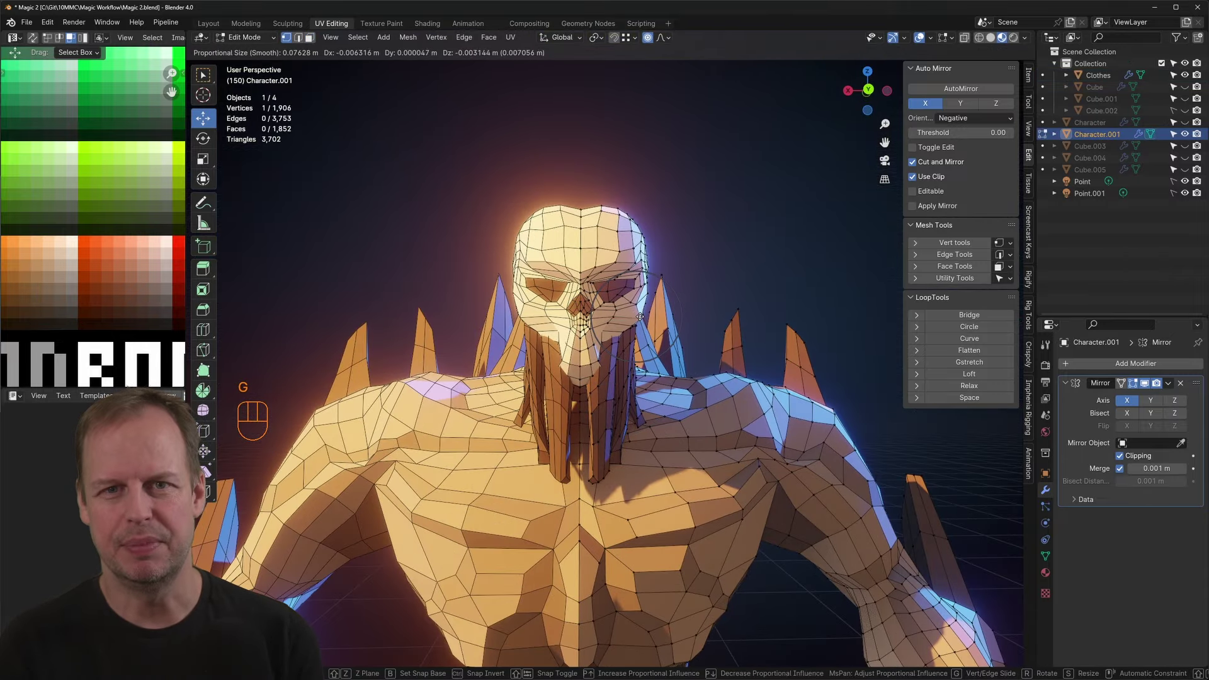
click(640, 316)
middle_drag(640, 316, 535, 322)
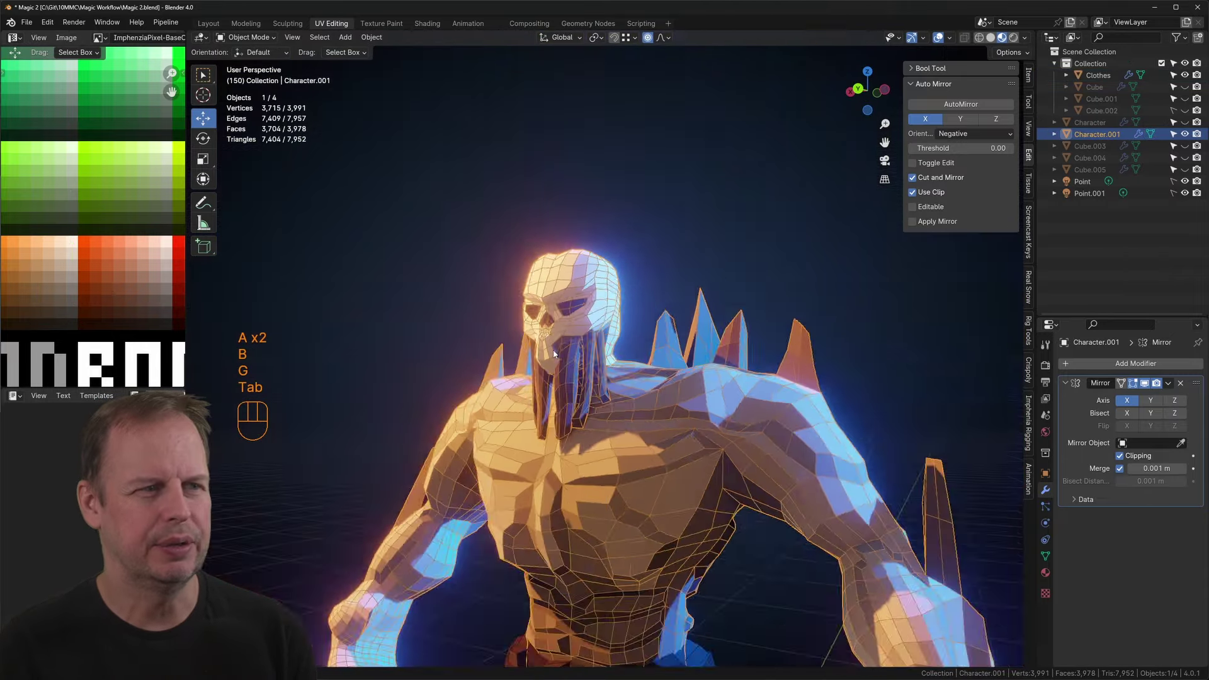
Step: Adjust a vertex on the lower cheek beside the jaw and leave Edit Mode
key(Tab)
key(1)
scroll(695, 398, up, 3)
key(g)
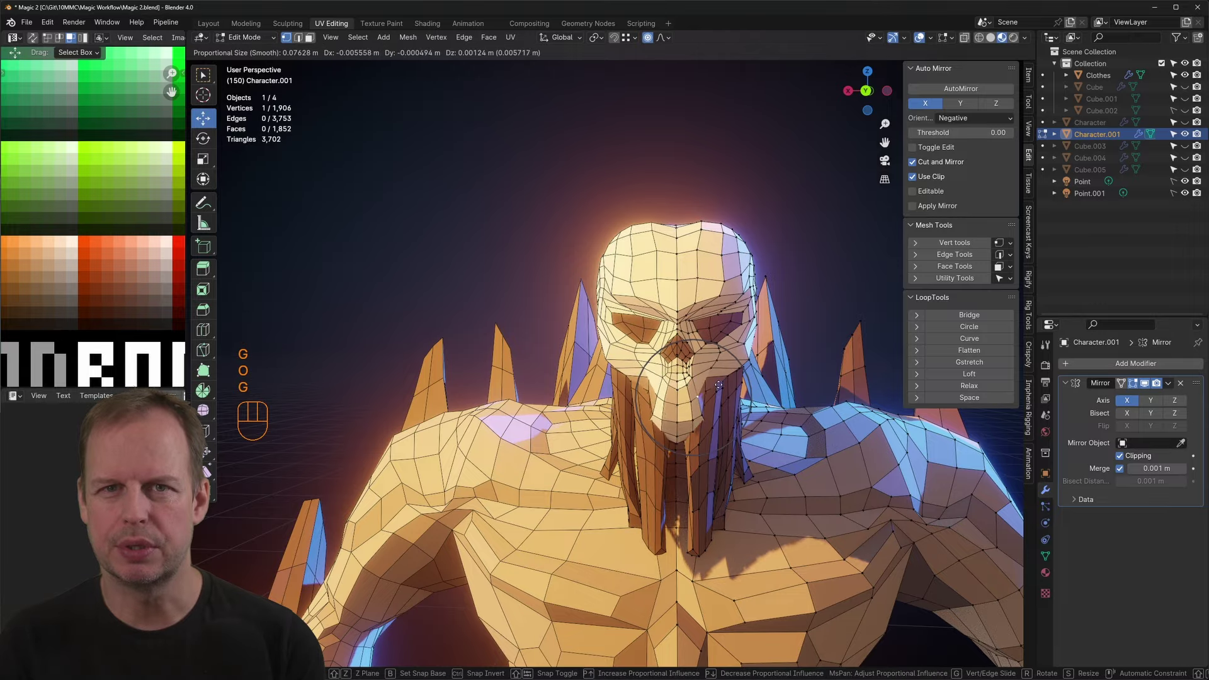
key(Tab)
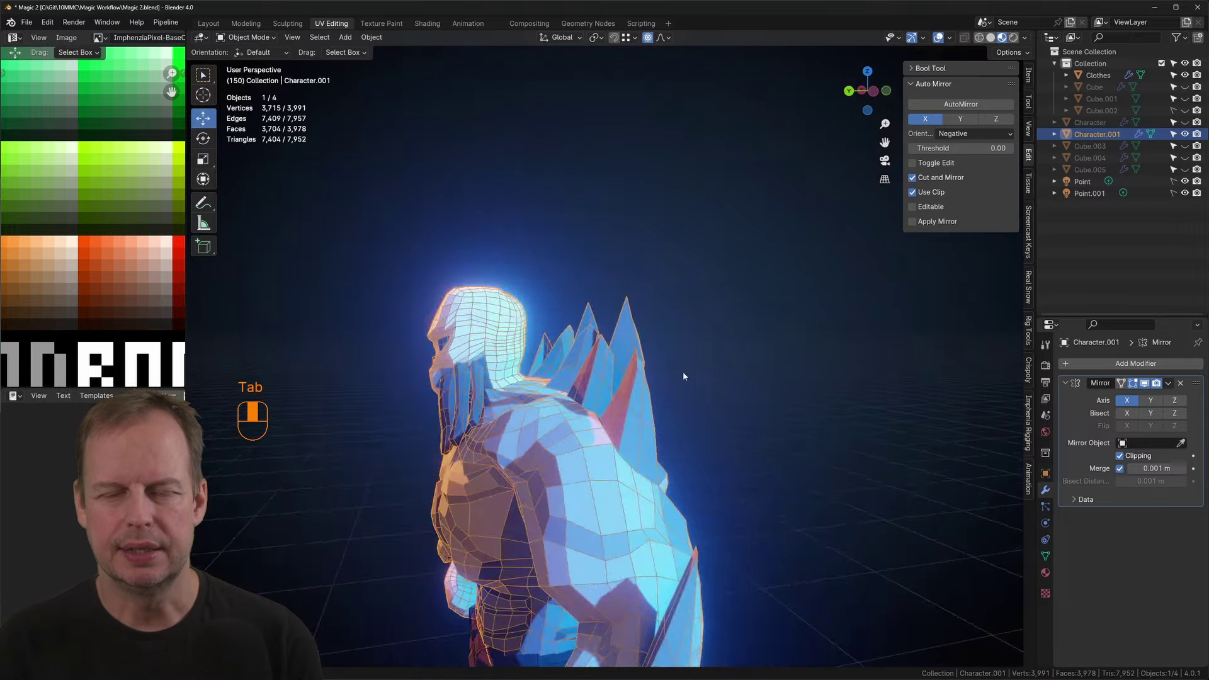
Step: Deselect everything and examine the whole character from the front and the side
key(ctrl+Tab)
key(Tab)
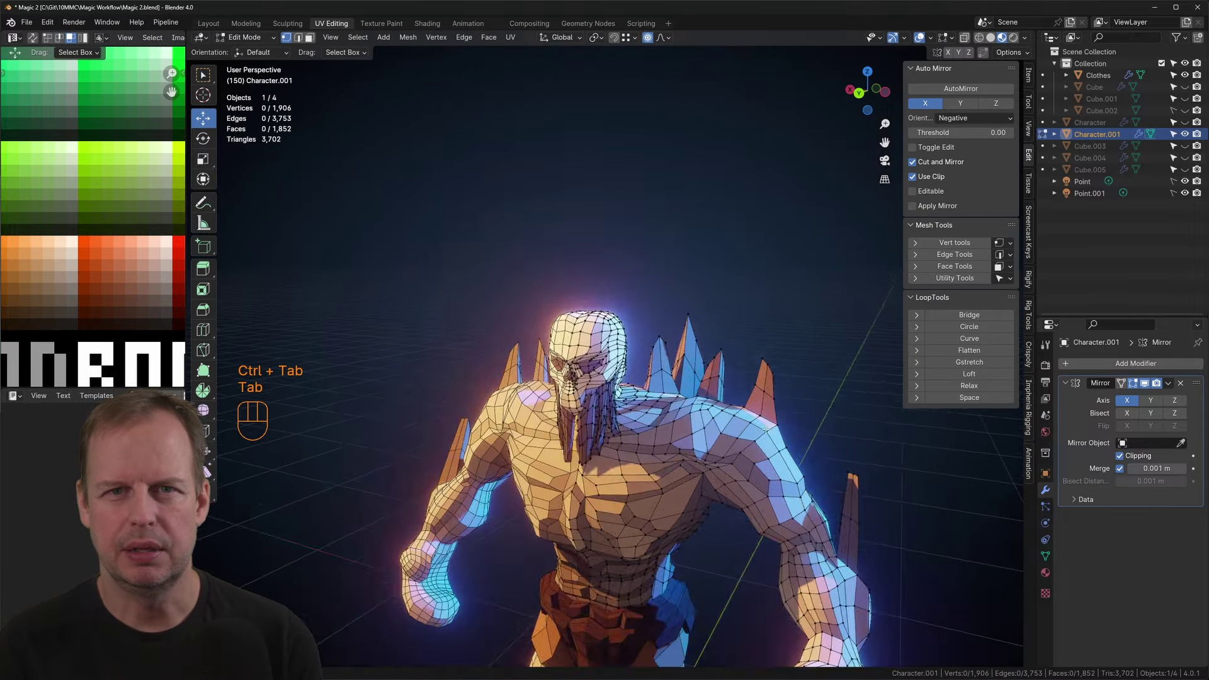
key(a)
key(Tab)
key(Tab)
key(Tab)
click(822, 436)
scroll(822, 436, down, 1)
middle_drag(822, 436, 774, 426)
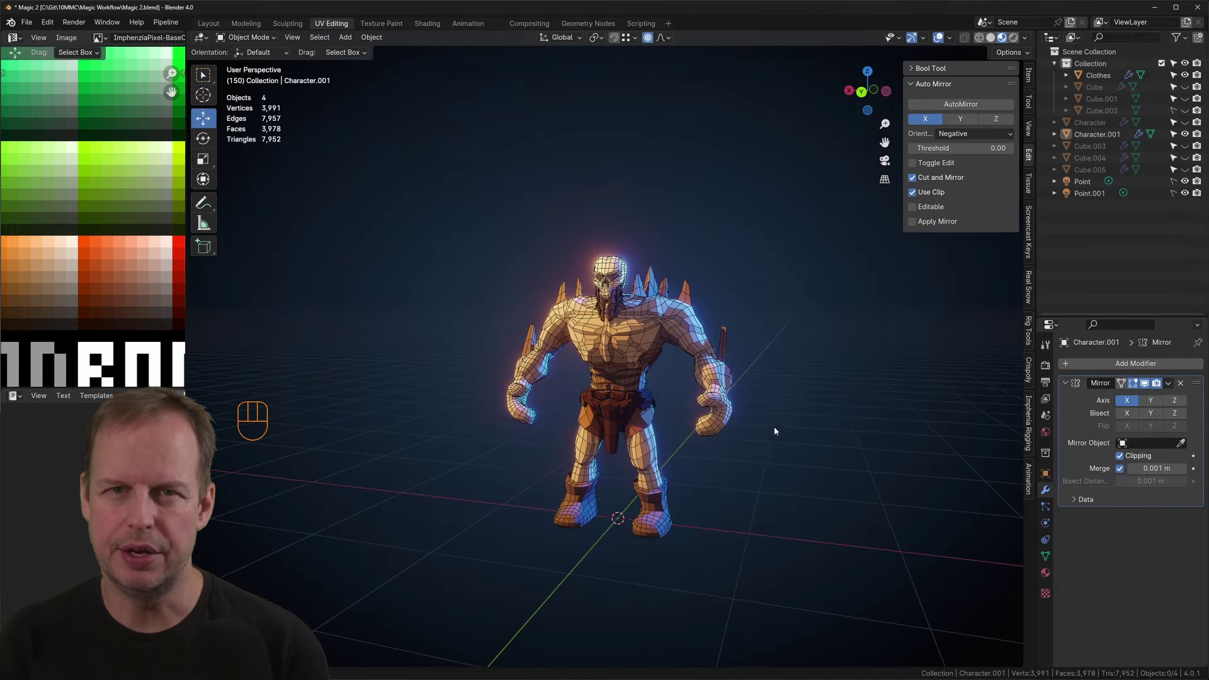
scroll(768, 320, up, 2)
middle_drag(770, 319, 653, 368)
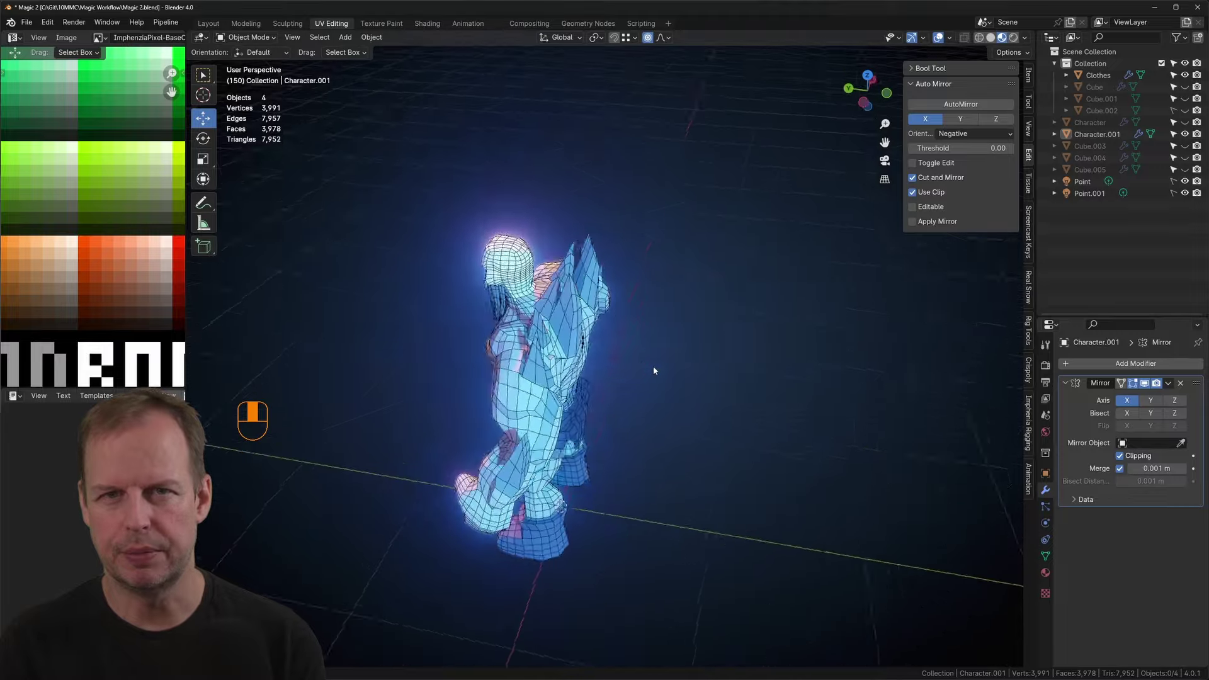
Step: Select the edge loop around the boot's ankle and scale it to about 0.75 with proportional editing
scroll(626, 296, up, 4)
middle_drag(626, 296, 645, 469)
key(Tab)
key(Tab)
scroll(667, 328, down, 4)
scroll(643, 483, up, 3)
key(Tab)
key(2)
key(a)
key(a)
alt+click(717, 477)
key(s)
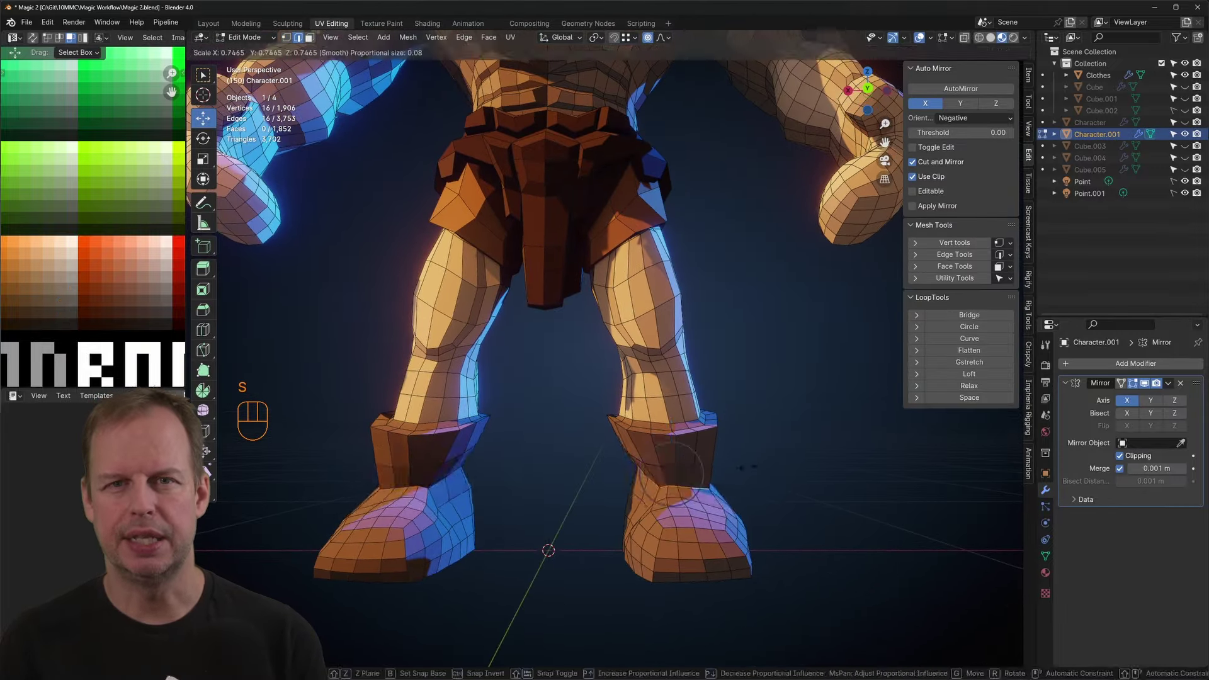
click(748, 467)
Step: Examine the shape of the legs and boots from several angles in Sculpt Mode
key(2)
key(ctrl+Tab)
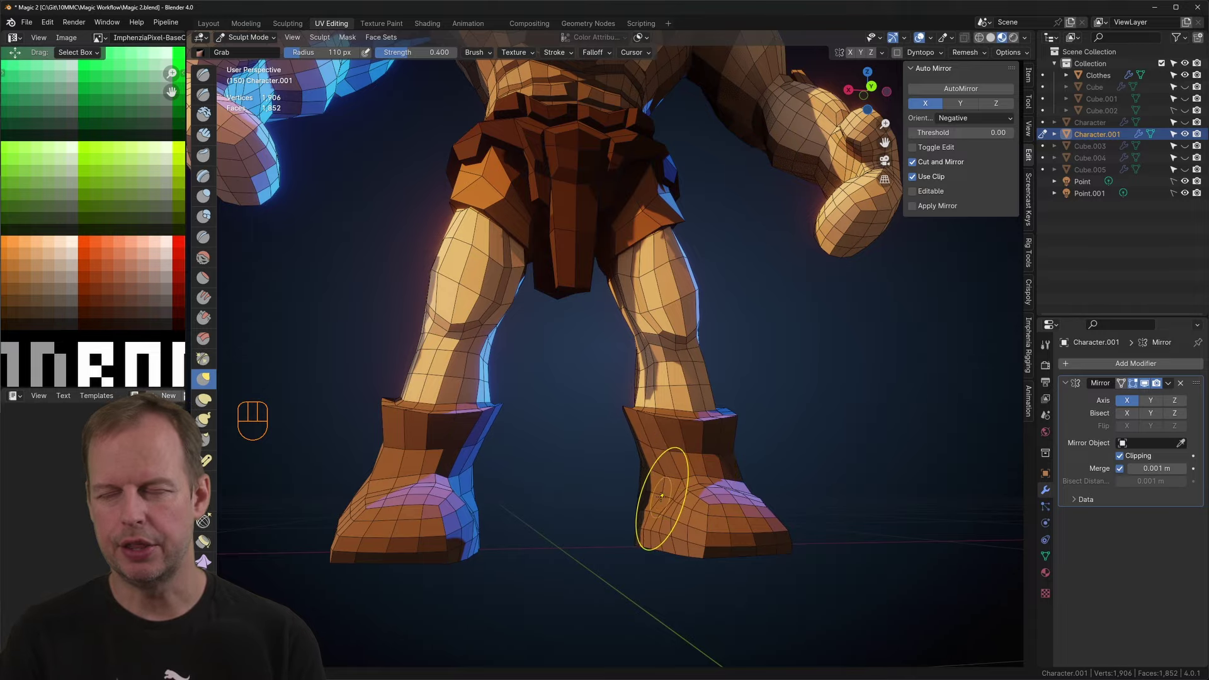
middle_drag(717, 497, 618, 485)
mouse_move(755, 509)
middle_down()
mouse_move(604, 507)
mouse_move(712, 527)
mouse_move(730, 497)
middle_up()
scroll(724, 541, down, 1)
mouse_move(730, 498)
middle_down()
mouse_move(601, 491)
mouse_move(705, 454)
mouse_move(708, 435)
mouse_move(730, 451)
mouse_move(704, 446)
middle_up()
scroll(602, 491, down, 3)
scroll(705, 428, up, 2)
scroll(704, 445, up, 4)
key(3)
key(a)
key(a)
Step: Return to Edit Mode, select the ring of faces around the boot's top cuff, and move their UVs to another palette colour
key(ctrl+Tab)
key(3)
key(a)
key(a)
key(a)
key(3)
key(Tab)
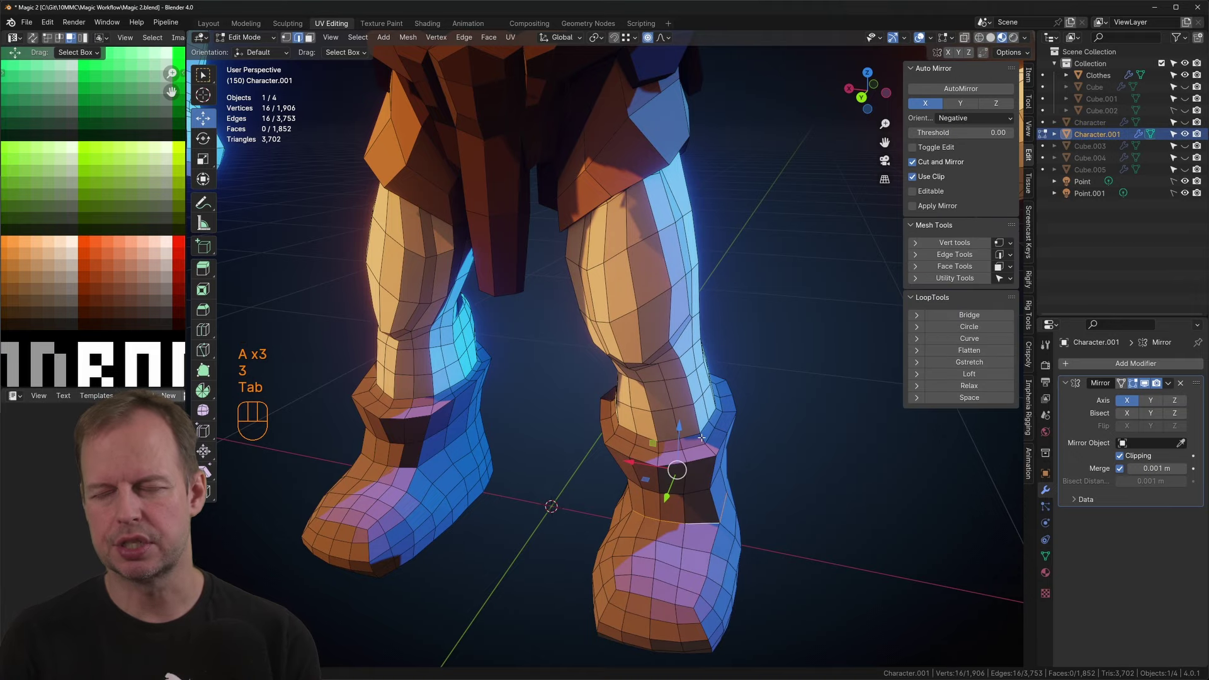
key(g)
click(702, 445)
key(a)
key(a)
key(Tab)
key(Tab)
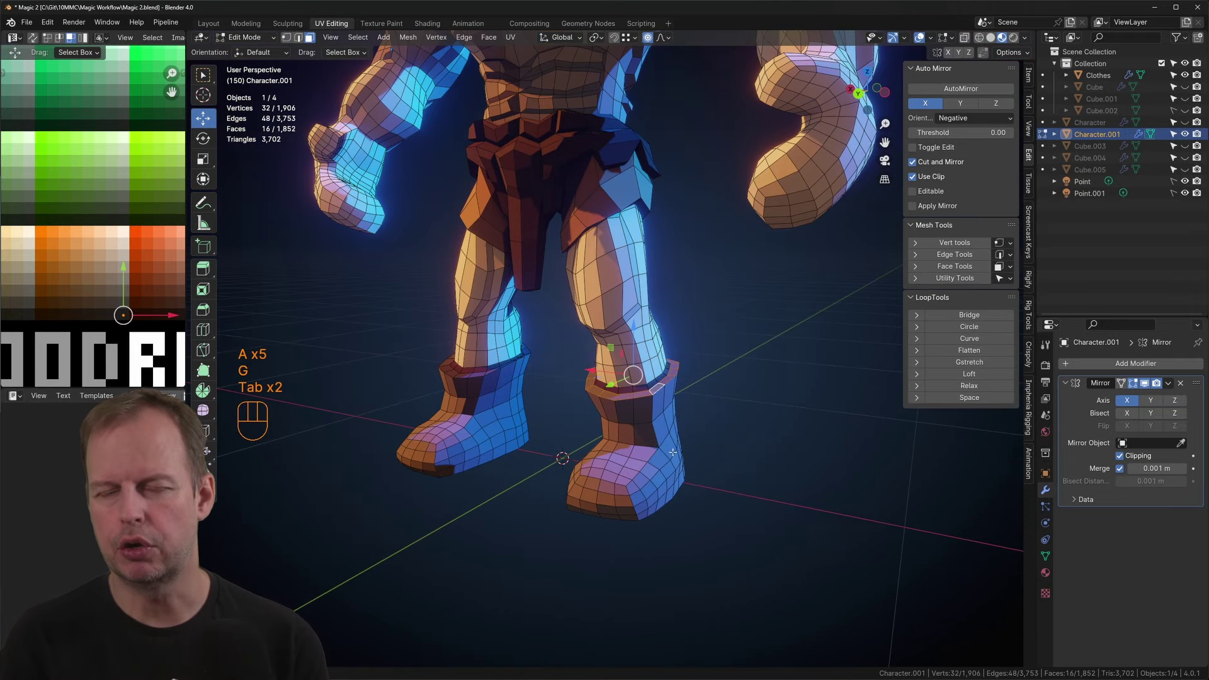
mouse_move(567, 403)
middle_down()
mouse_move(592, 418)
mouse_move(566, 410)
middle_up()
click(592, 417)
key(ctrl+z)
key(g)
key(z)
key(Escape)
key(ctrl+z)
Step: Select the Clothes object and nudge a vertex at its side by about 0.01 m with proportional editing
middle_drag(489, 420, 694, 389)
key(Tab)
middle_drag(567, 378, 697, 408)
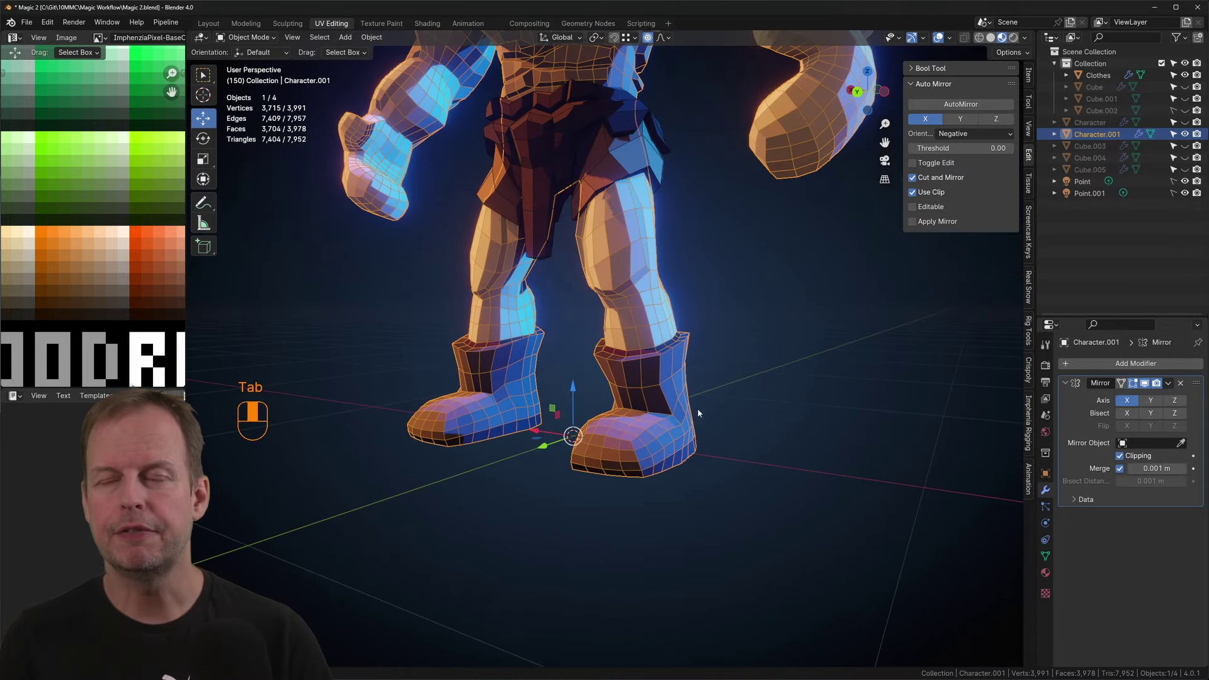
click(604, 378)
key(Tab)
key(1)
click(699, 332)
key(g)
click(748, 348)
Step: Try to repose the legs with the Pose brush in Sculpt Mode from the back view
key(ctrl+KP_1)
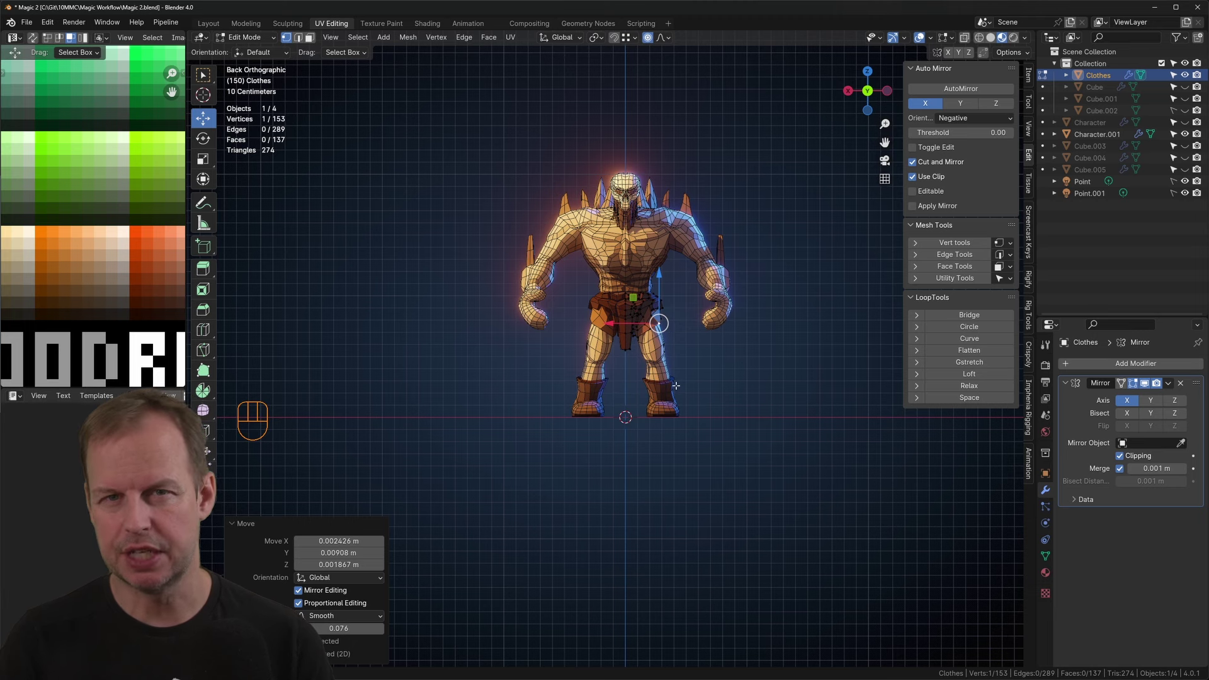
key(ctrl+Tab)
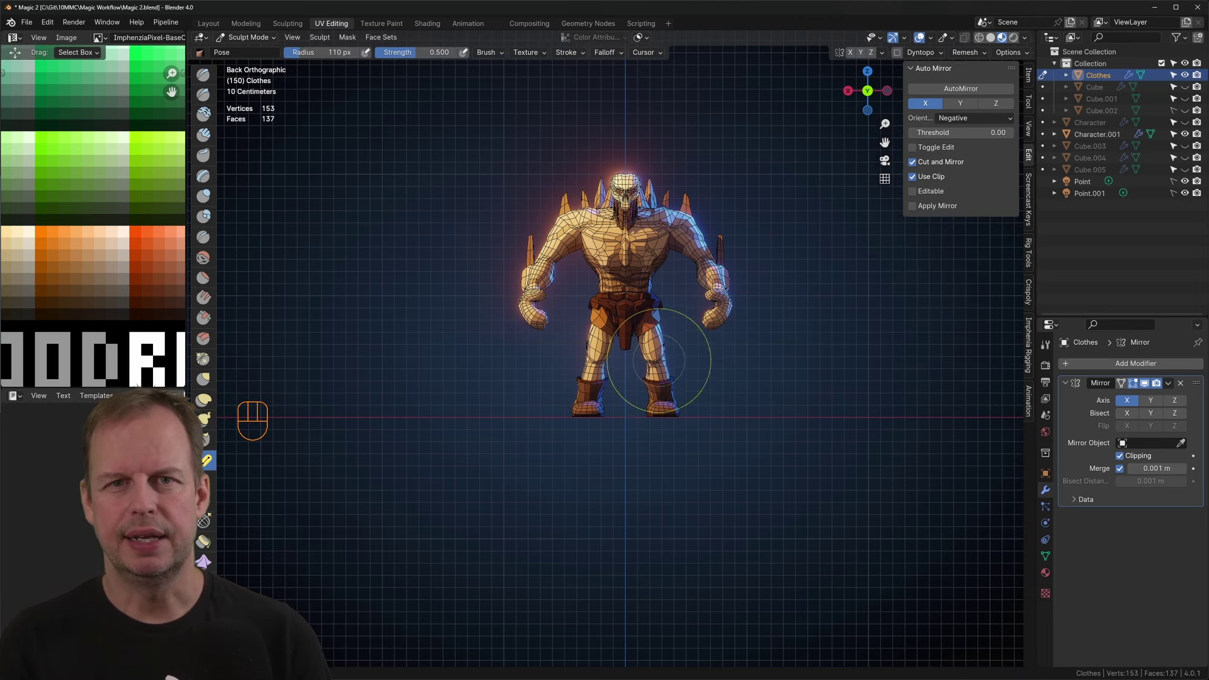
middle_drag(665, 347, 708, 397)
key(ctrl+z)
key(ctrl+z)
key(ctrl+Tab)
key(ctrl+2)
key(ctrl+KP_1)
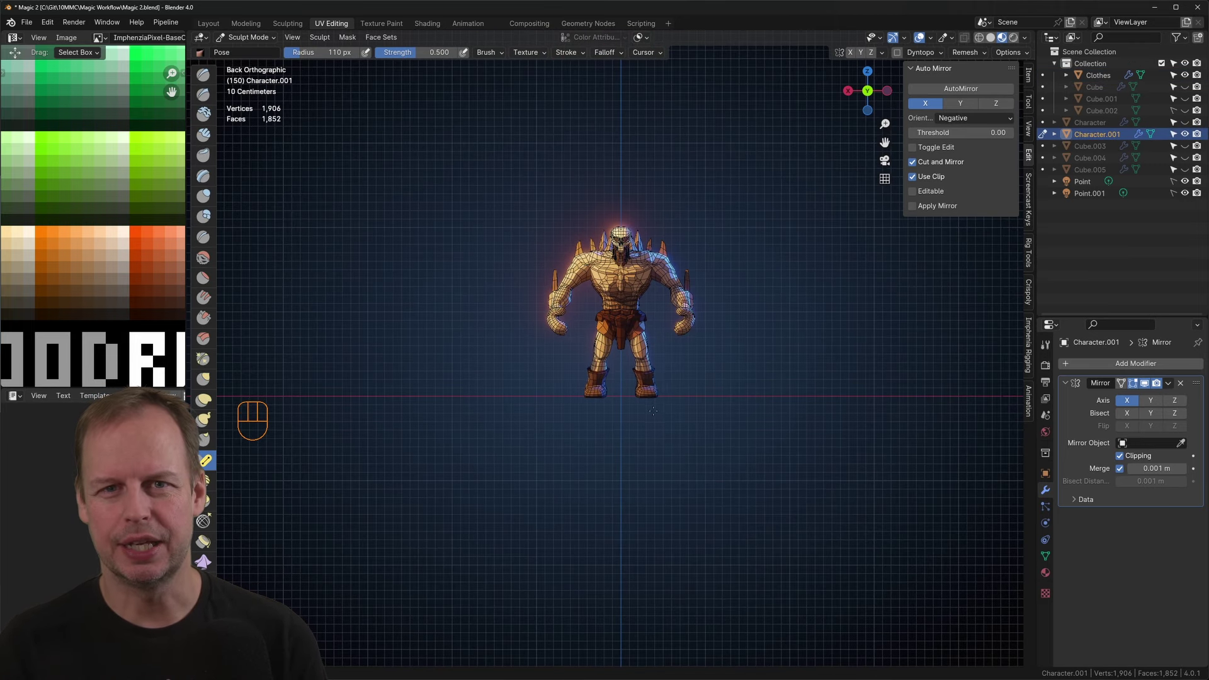
scroll(652, 396, up, 2)
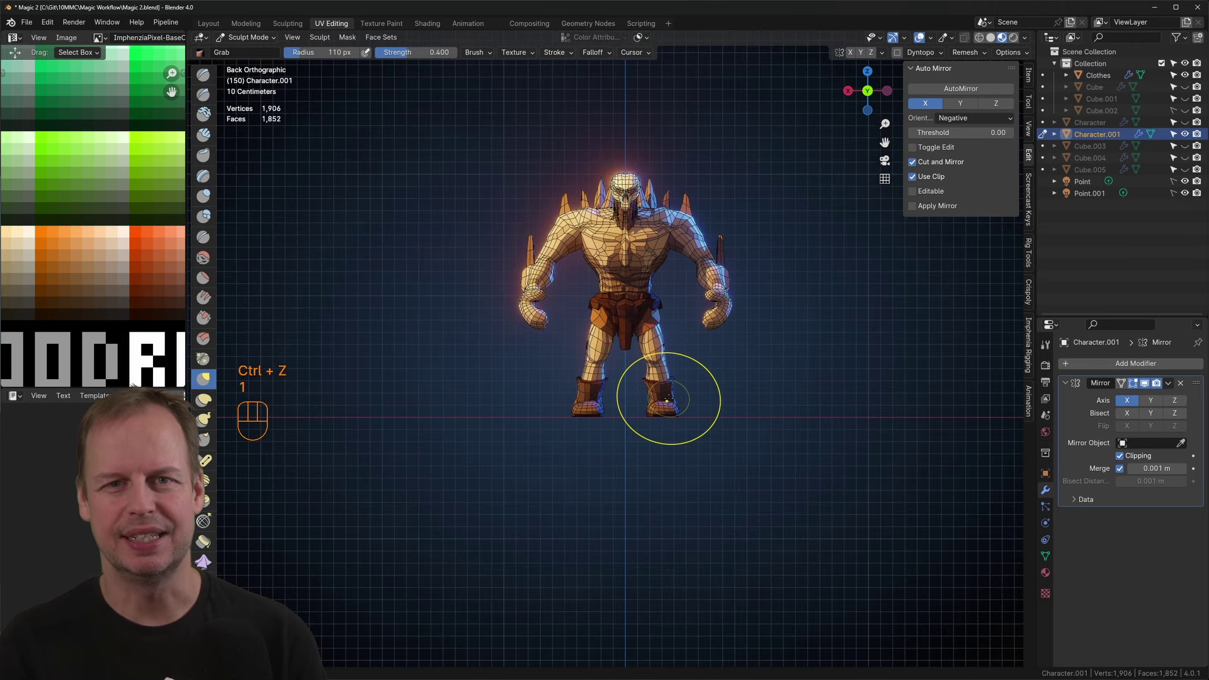
Step: Try to lengthen the leg by box-selecting the boot and moving it down with a small proportional editing radius
key(ctrl+Tab)
key(Tab)
key(a)
key(a)
key(b)
drag(633, 365, 729, 450)
key(g)
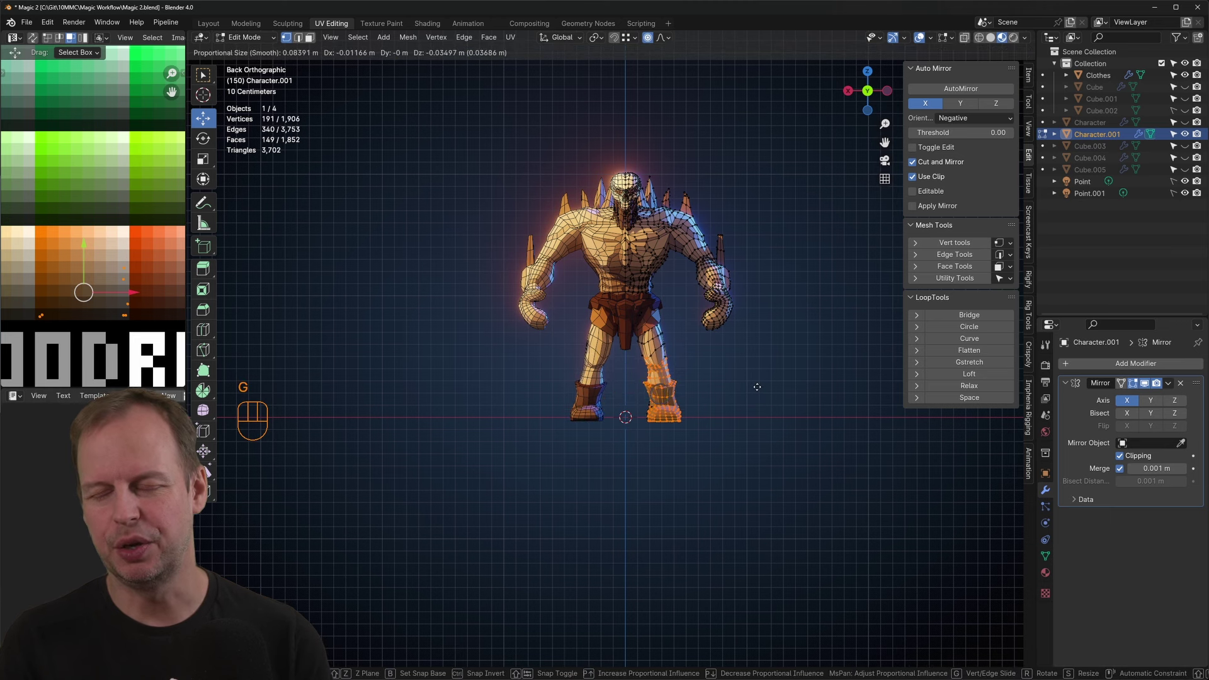
click(756, 385)
key(ctrl+z)
key(ctrl+z)
key(ctrl+z)
key(ctrl+z)
key(ctrl+z)
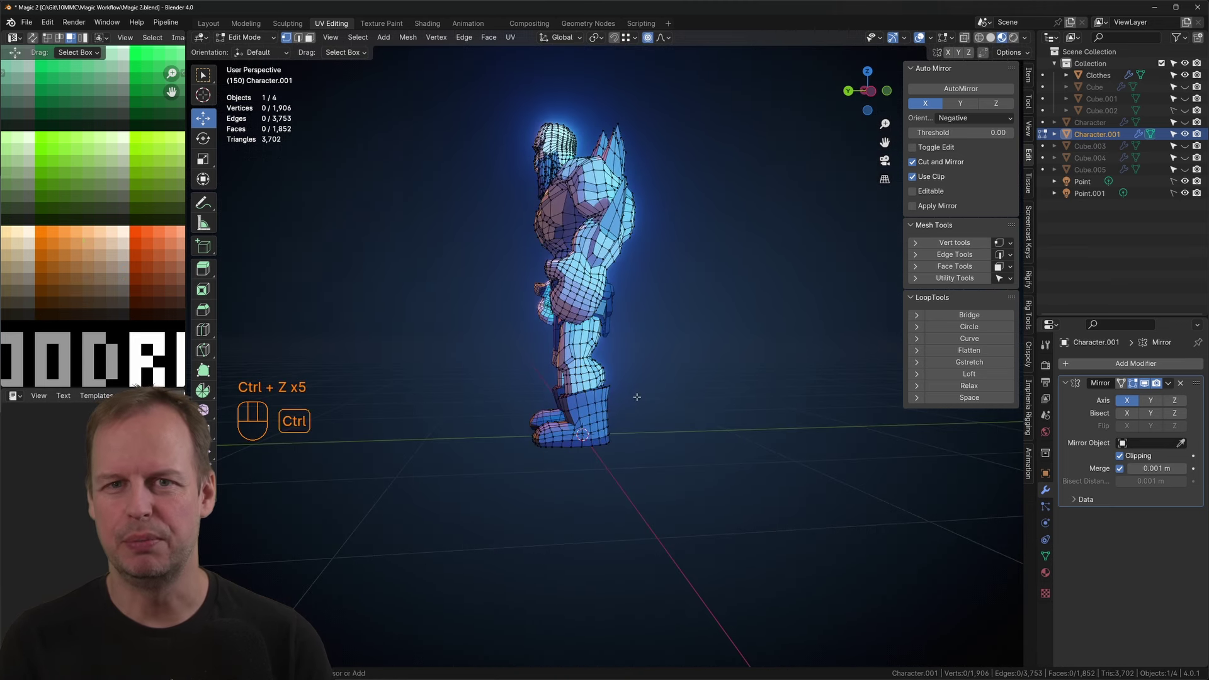
Step: With X-ray on, select the whole boot from the back view and lower it 0.055 m with proportional editing at size 0.35
key(alt+z)
key(ctrl+KP_1)
key(a)
key(a)
key(b)
drag(640, 378, 708, 441)
key(g)
key(z)
click(720, 430)
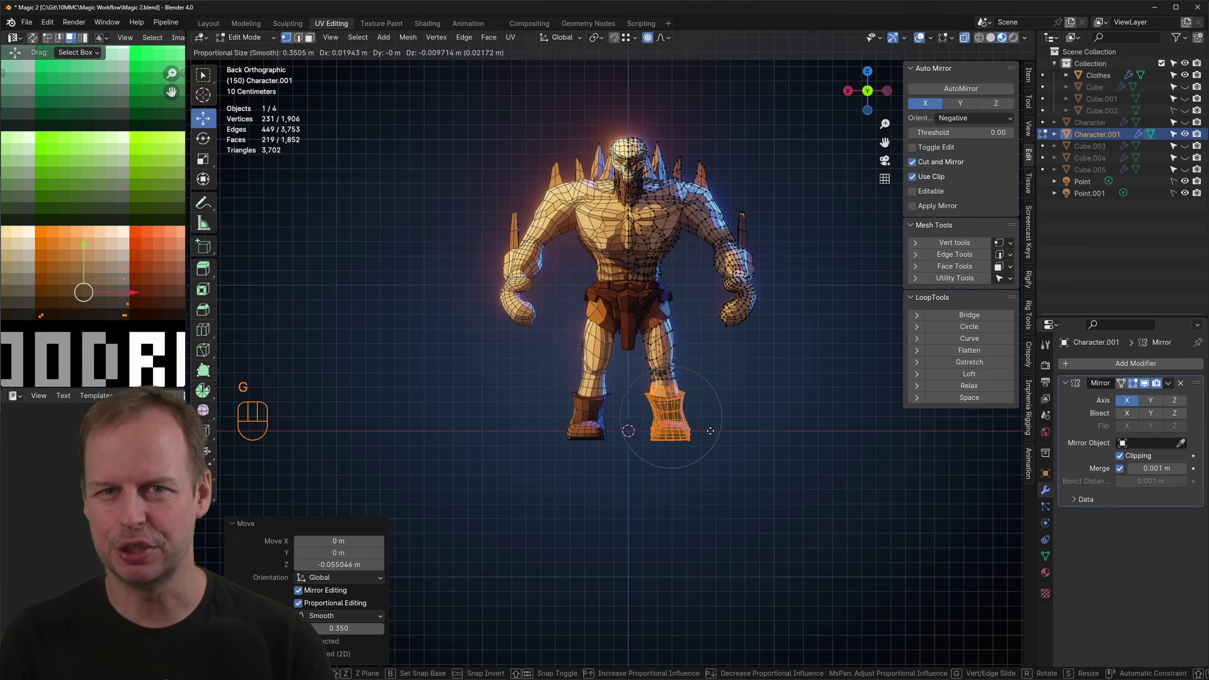
Step: Move the boot slightly outward and down with proportional editing to widen the stance
key(ctrl+KP_Subtract)
key(ctrl+KP_Subtract)
key(g)
click(693, 439)
key(Tab)
key(Tab)
Step: Raise the entire geometry of Character.001 and Clothes together so the boots stand on the floor, and save the file
key(a)
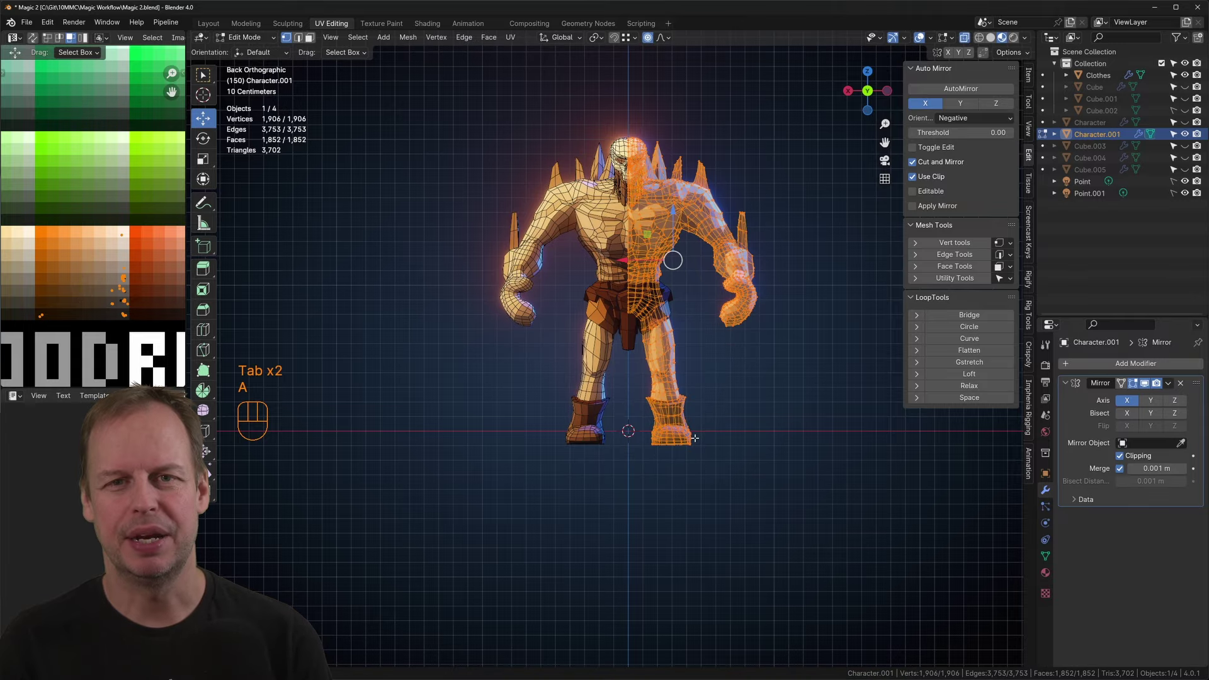
key(Tab)
shift+click(1098, 76)
key(Tab)
key(a)
drag(669, 218, 669, 203)
key(ctrl+Tab)
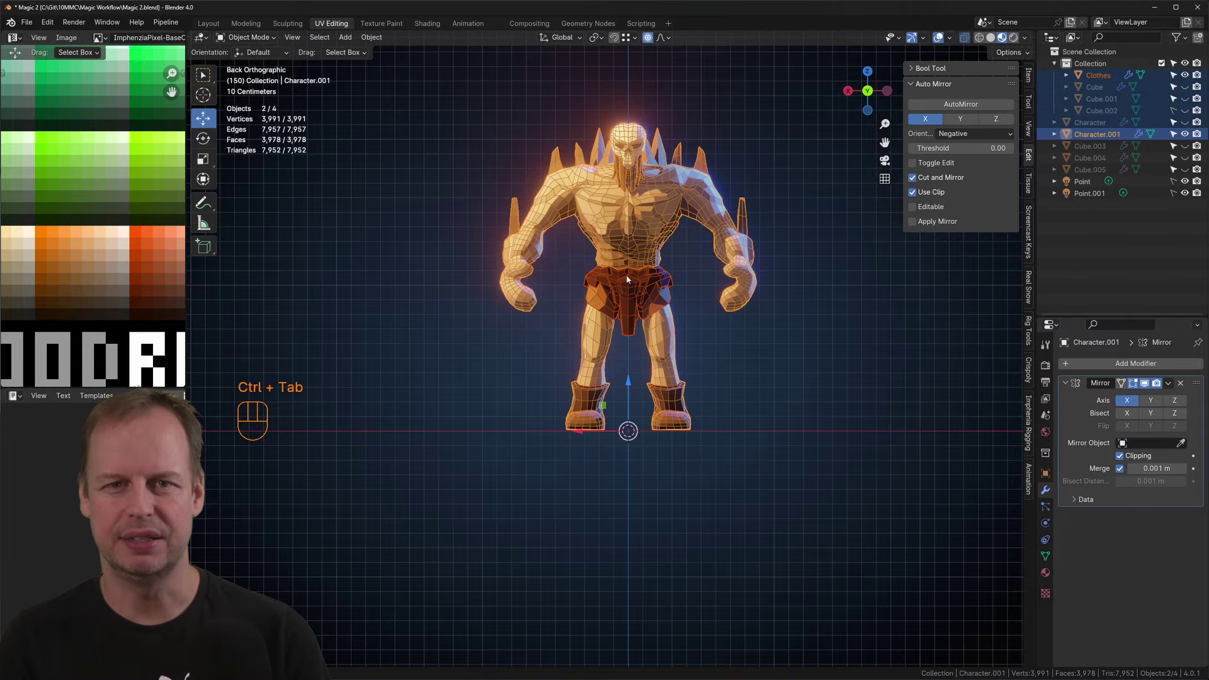
middle_drag(626, 274, 599, 312)
scroll(781, 316, down, 2)
key(ctrl+s)
Step: Turn off X-ray and move an edge at the waist of the Clothes object to improve its fit
key(ctrl+Tab)
key(Tab)
key(Tab)
key(Tab)
key(Tab)
scroll(600, 312, up, 5)
click(583, 283)
key(Tab)
key(2)
key(alt+z)
click(557, 296)
key(g)
middle_drag(554, 265, 715, 289)
key(Tab)
key(Tab)
key(ctrl+Tab)
key(Tab)
Step: Turn off the wireframe overlay and deselect everything to show the clean shaded character
scroll(697, 243, down, 4)
key(Tab)
scroll(716, 289, up, 3)
click(950, 37)
click(877, 247)
middle_drag(809, 229, 771, 233)
scroll(663, 189, up, 3)
scroll(812, 255, down, 4)
click(819, 261)
scroll(819, 262, up, 4)
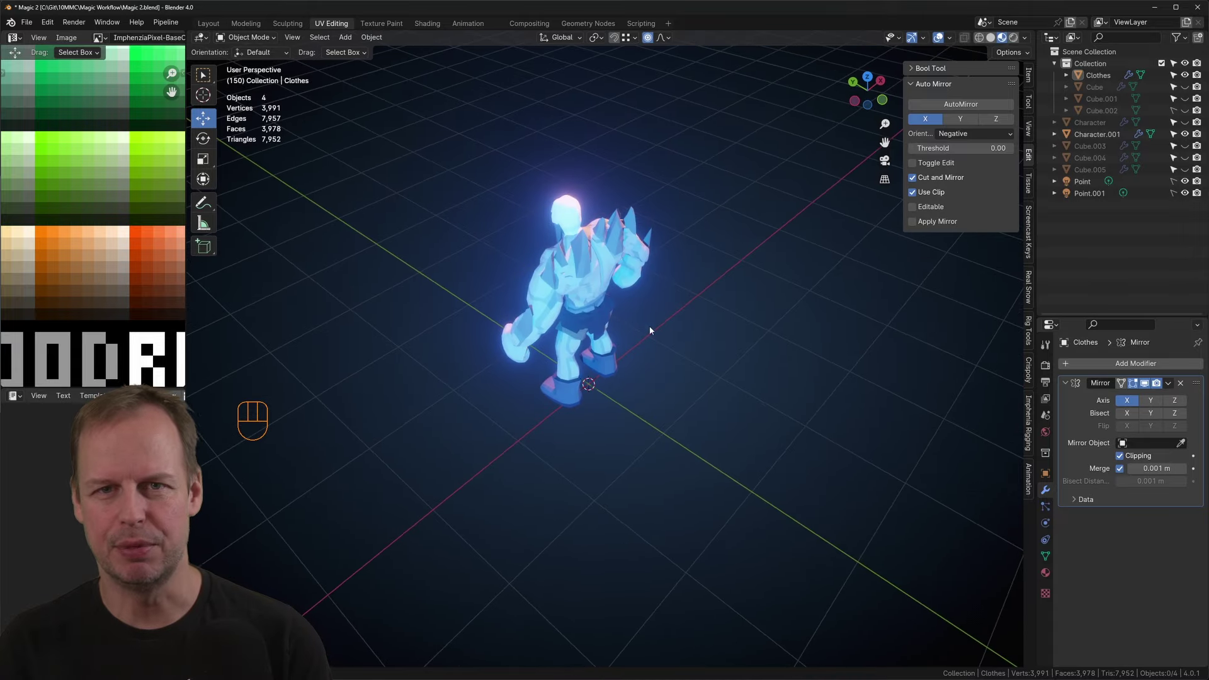
middle_drag(647, 330, 614, 154)
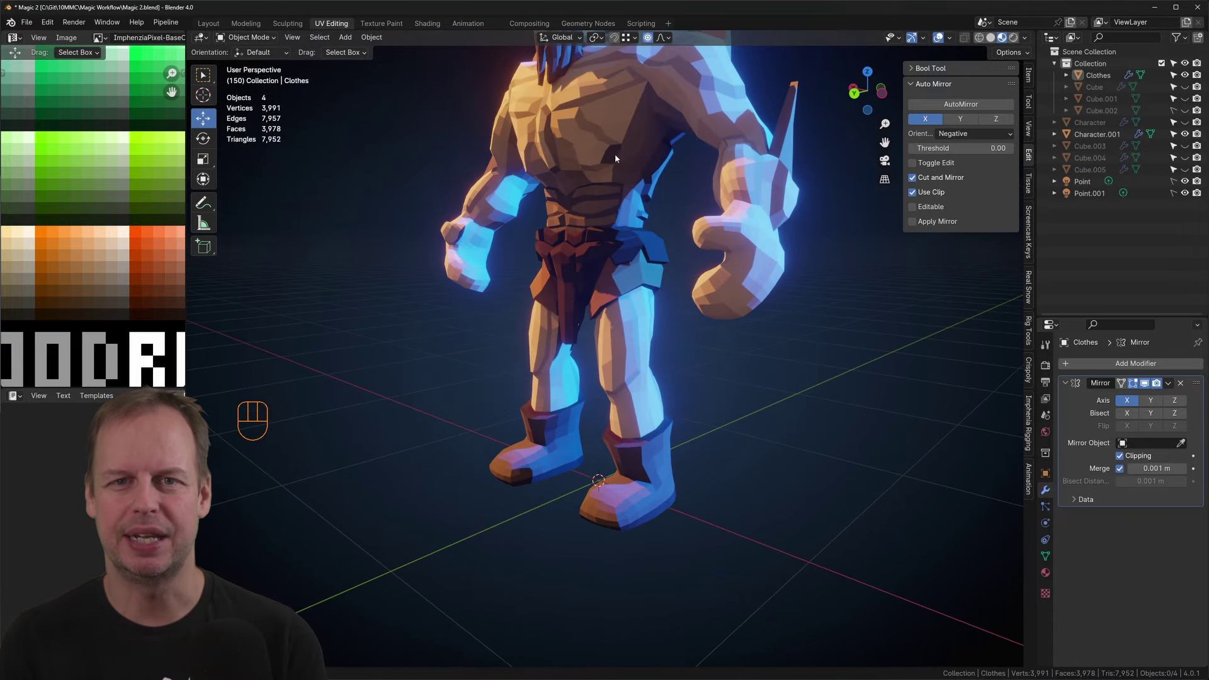
Step: Edit Character.001 in face mode and move the selected faces' UVs to another palette colour
click(615, 154)
key(Tab)
key(3)
click(125, 274)
key(Tab)
Step: Examine the whole deselected character from the front, side and back views
scroll(630, 283, down, 4)
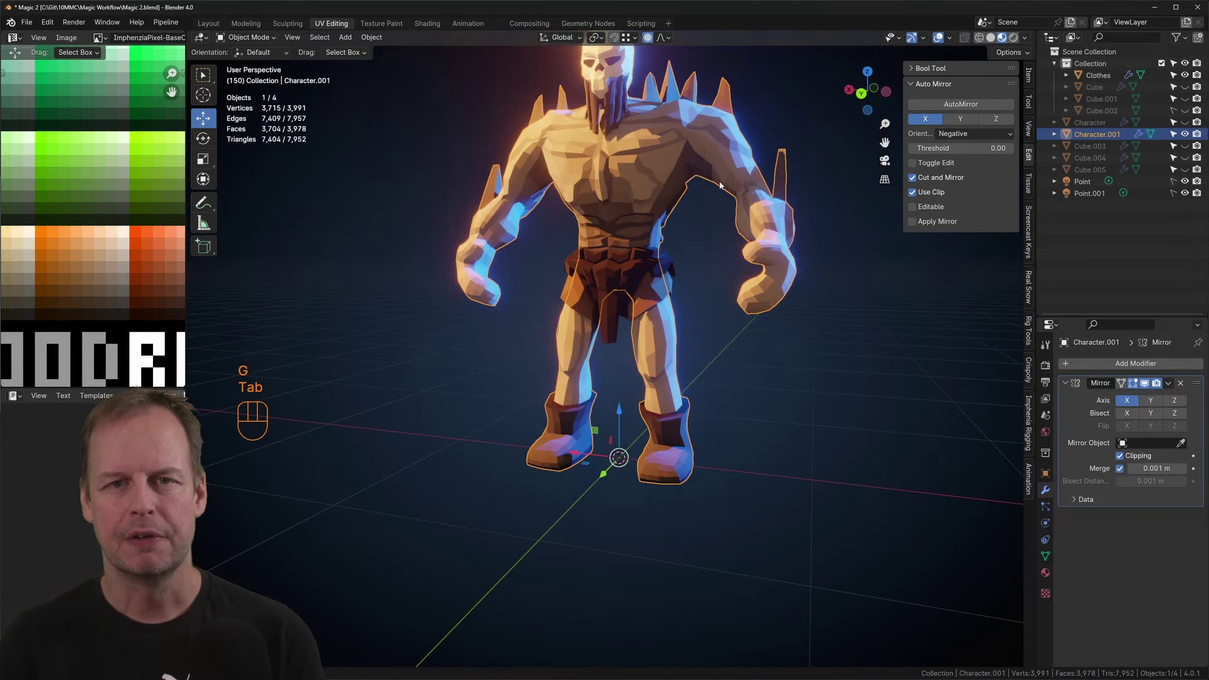
key(Tab)
key(Tab)
click(766, 397)
middle_drag(723, 205, 724, 243)
key(KP_1)
key(KP_3)
key(KP_1)
key(ctrl+KP_1)
key(ctrl+KP_3)
key(ctrl+KP_1)
Step: Enter vertex editing on Character.001 and reshape the fist by moving a vertex with proportional editing
click(725, 244)
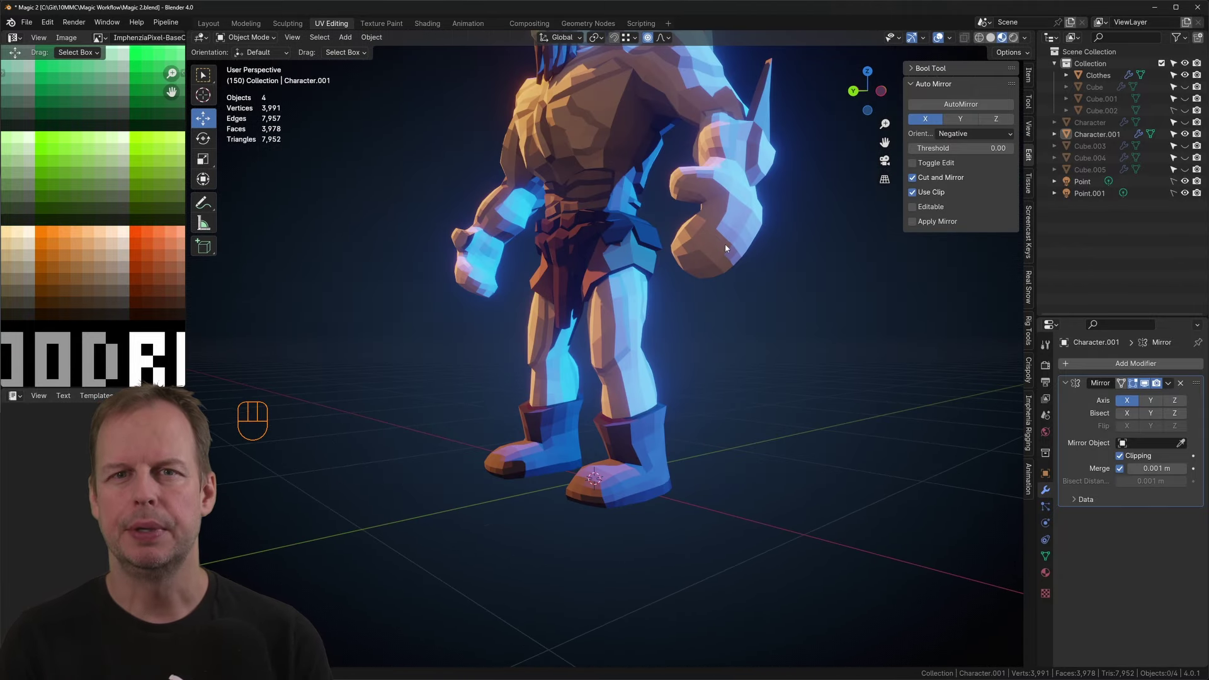
key(Tab)
key(1)
key(o)
key(Escape)
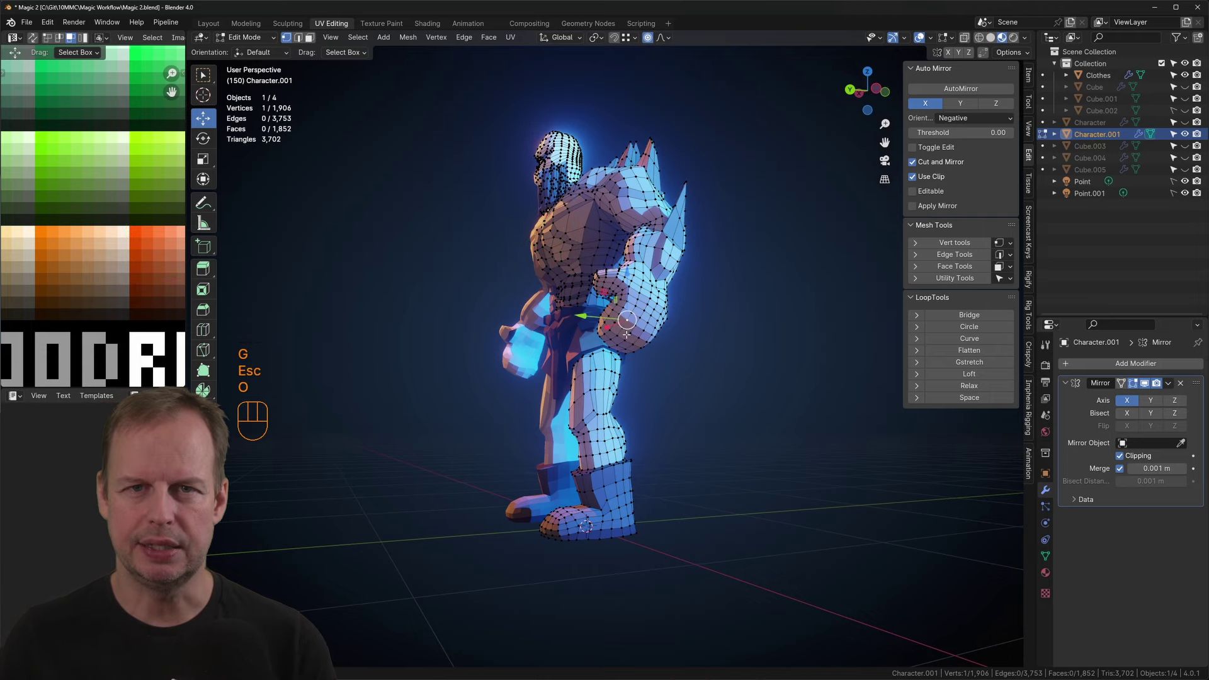
scroll(625, 327, down, 2)
click(622, 322)
scroll(622, 322, up, 3)
key(g)
Step: Refine the hand and wrist shape from other angles by moving single vertices with proportional editing
middle_drag(535, 315, 630, 309)
key(g)
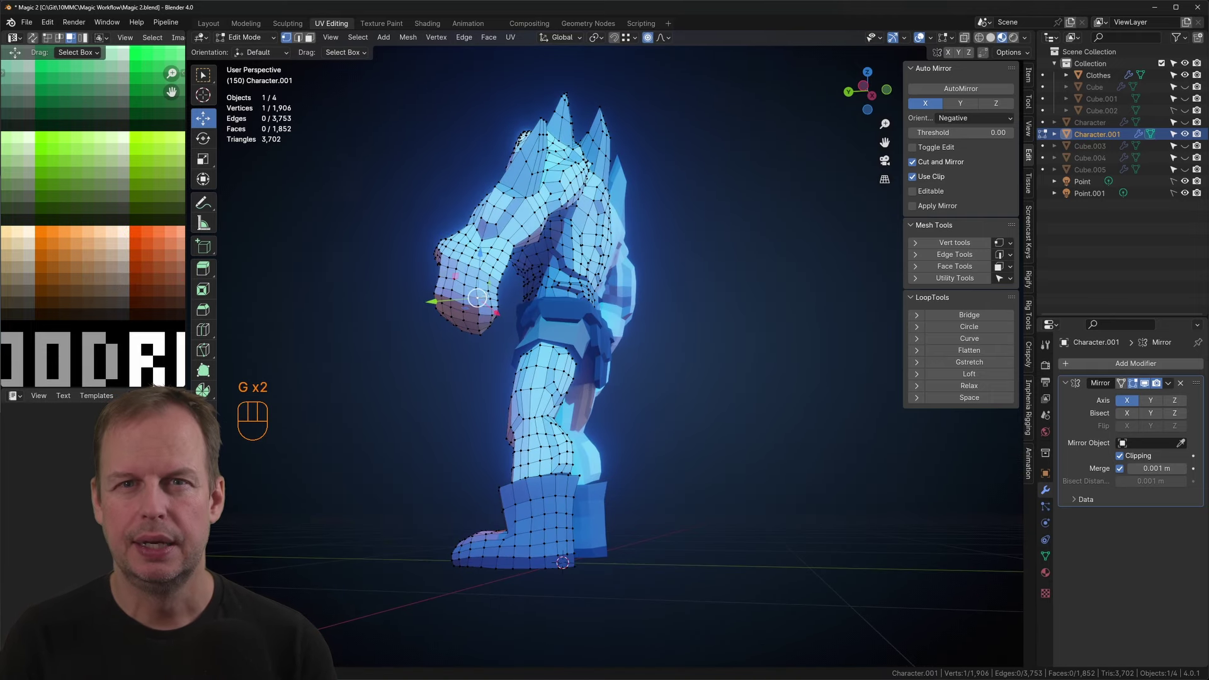
click(716, 271)
middle_drag(441, 296, 773, 228)
click(721, 288)
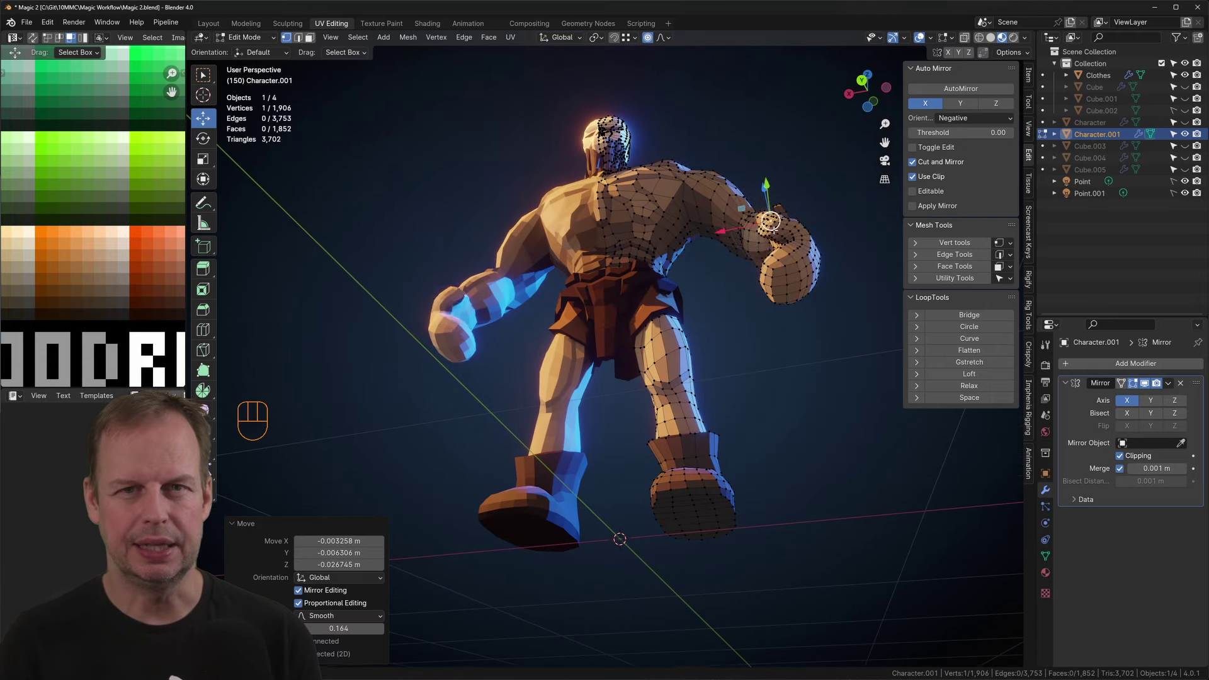
Step: Select the loops of faces wrapping around the character's fist for a glove
click(808, 188)
middle_drag(808, 188, 644, 362)
alt+shift+click(764, 377)
middle_click(652, 311)
key(Return)
mouse_move(652, 312)
middle_down()
mouse_move(795, 325)
mouse_move(662, 330)
mouse_move(717, 328)
middle_up()
Step: Extrude the fist faces along their normals by about 0.009 m and grow the selection by one ring
click(129, 248)
key(alt+e)
key(ctrl+z)
alt+shift+click(655, 345)
key(alt+e)
click(735, 333)
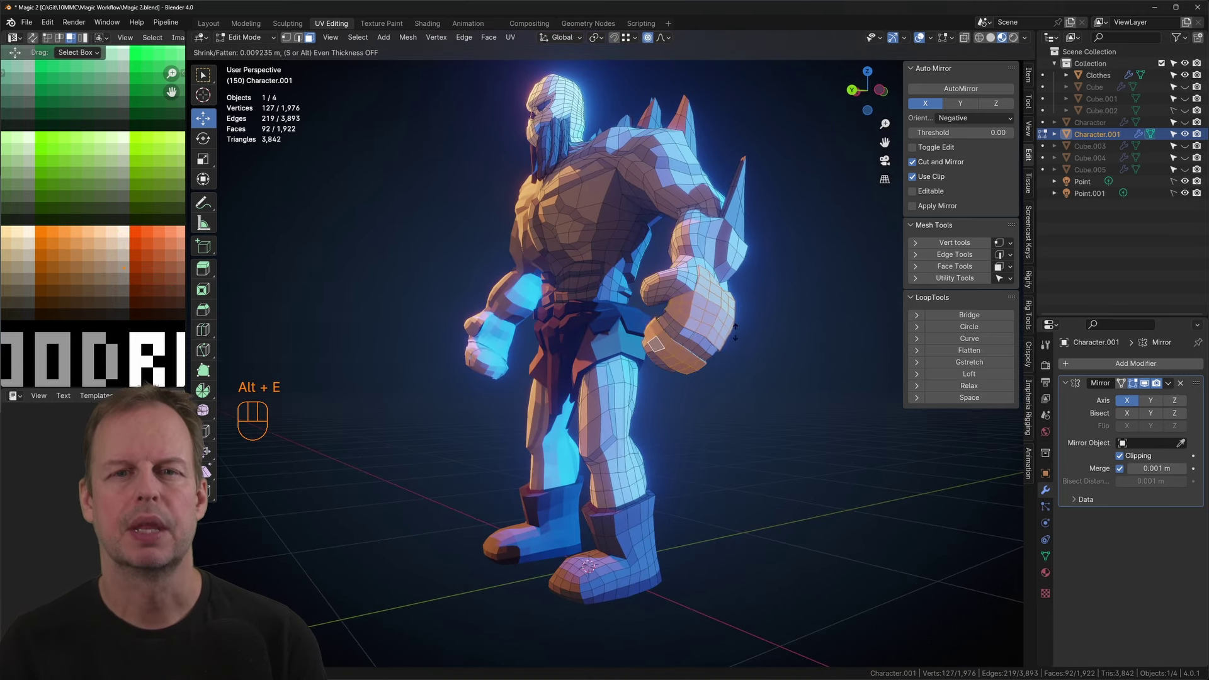
key(ctrl+KP_Add)
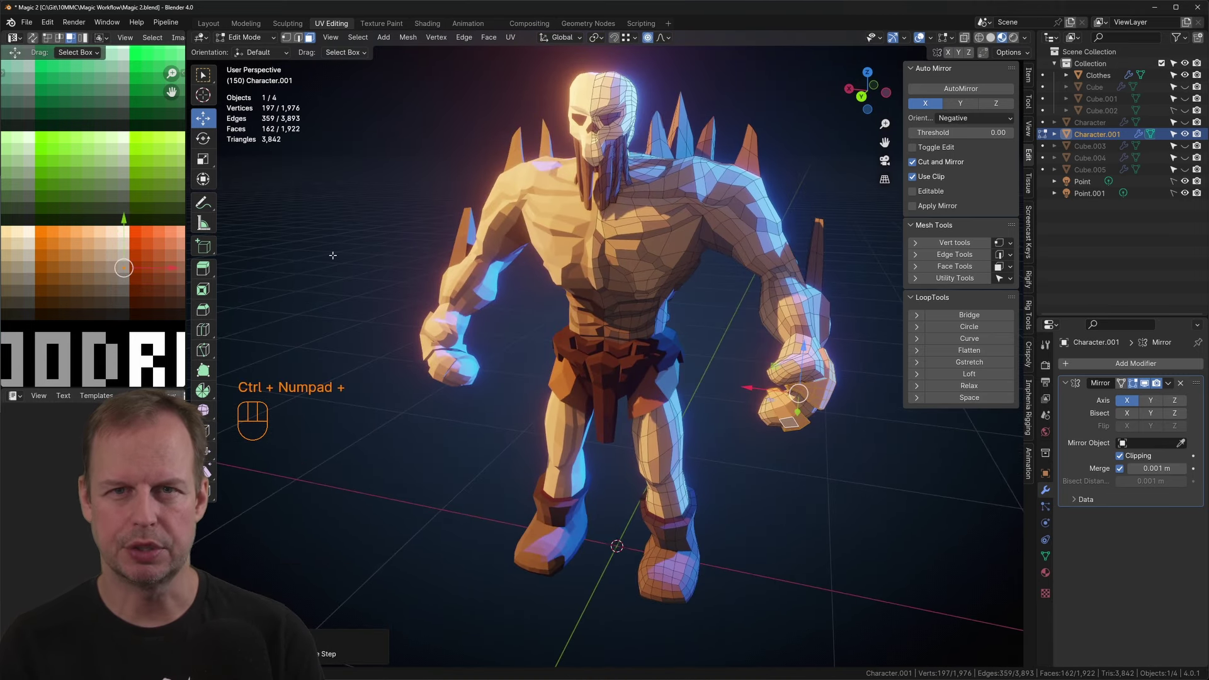
Step: Move the glove faces' UVs to a dark brown palette colour
key(a)
key(g)
key(Tab)
middle_drag(727, 335, 567, 340)
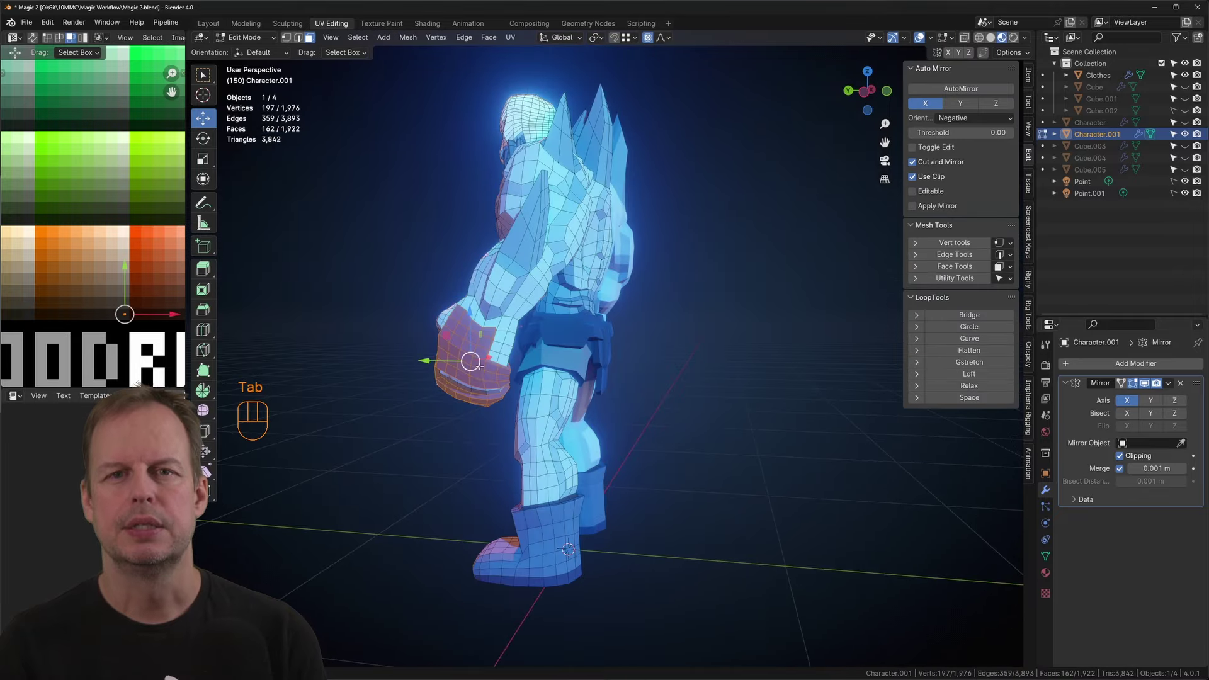
Step: Adjust the glove's shape by moving a vertex with proportional editing and return to Object Mode
key(1)
click(384, 337)
key(g)
click(384, 338)
key(Tab)
scroll(391, 343, down, 4)
middle_drag(403, 353, 608, 267)
scroll(608, 267, up, 3)
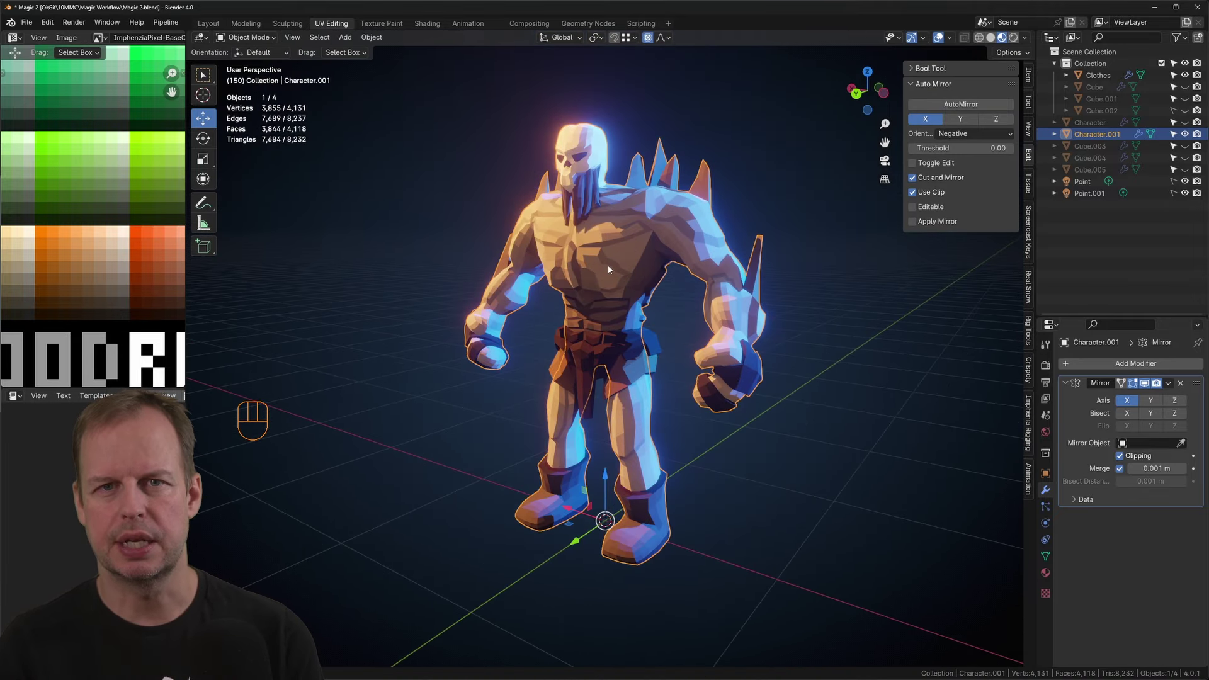
Step: Reshape the chest of Character.001 by moving a vertex with proportional editing and return to Object Mode
key(Tab)
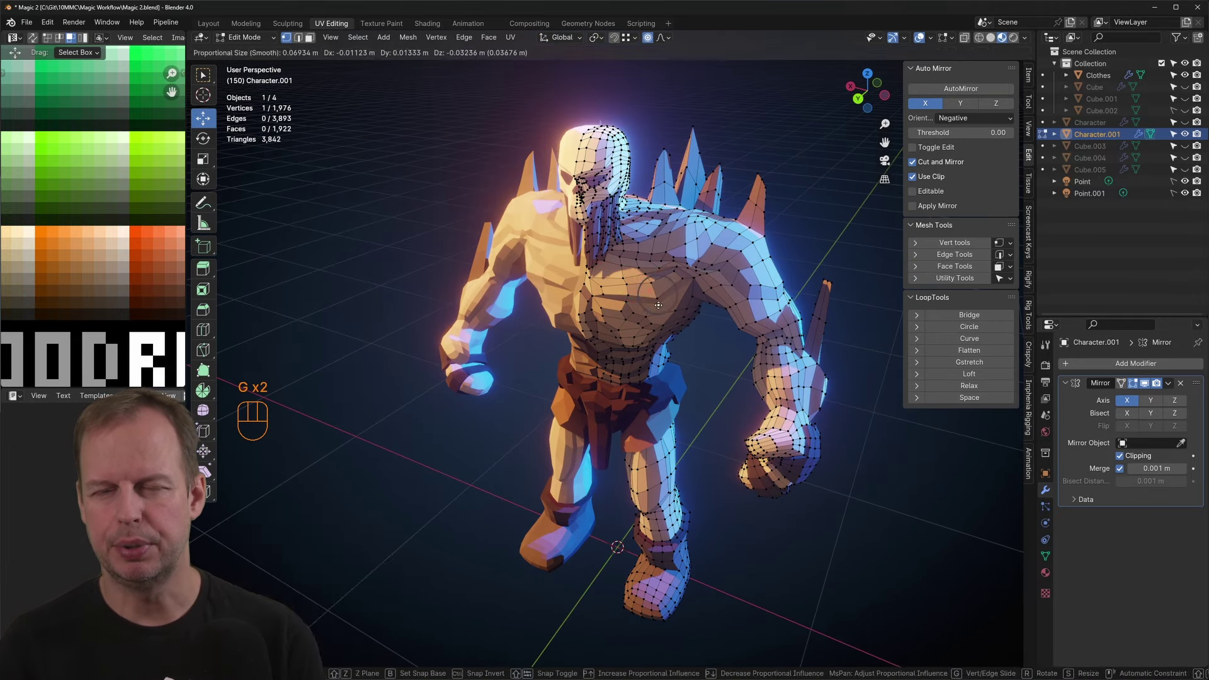
key(g)
click(652, 311)
middle_drag(652, 311, 724, 308)
key(Tab)
scroll(649, 302, down, 6)
scroll(706, 345, up, 4)
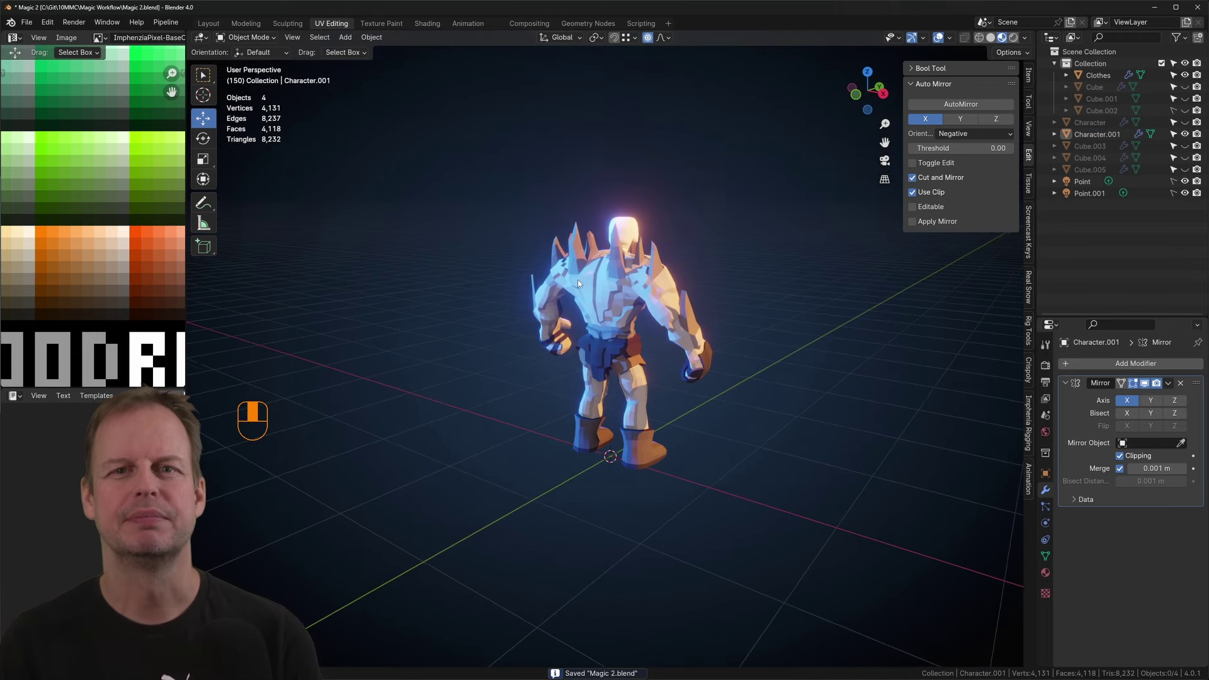
Step: Recolour the skin of Character.001 by moving its faces' UVs to pale tan swatches in the orange palette area, and return to Object Mode
key(Tab)
key(3)
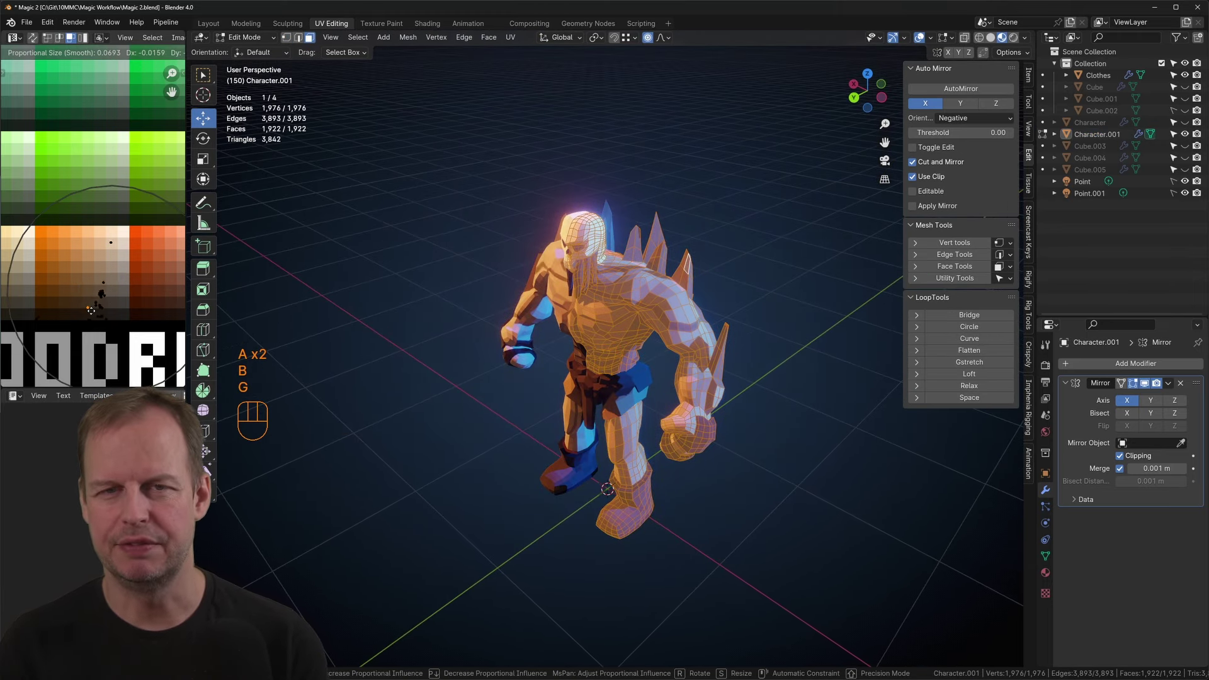
click(169, 300)
key(Tab)
mouse_move(814, 339)
middle_down()
mouse_move(848, 326)
mouse_move(442, 368)
mouse_move(680, 305)
mouse_move(812, 328)
middle_up()
key(Tab)
key(g)
click(135, 239)
key(Tab)
scroll(812, 327, down, 2)
key(Tab)
key(g)
middle_drag(129, 290, 44, 272)
key(g)
click(3, 262)
key(Tab)
middle_drag(668, 292, 781, 352)
scroll(792, 399, up, 3)
key(ctrl+KP_1)
key(ctrl+KP_3)
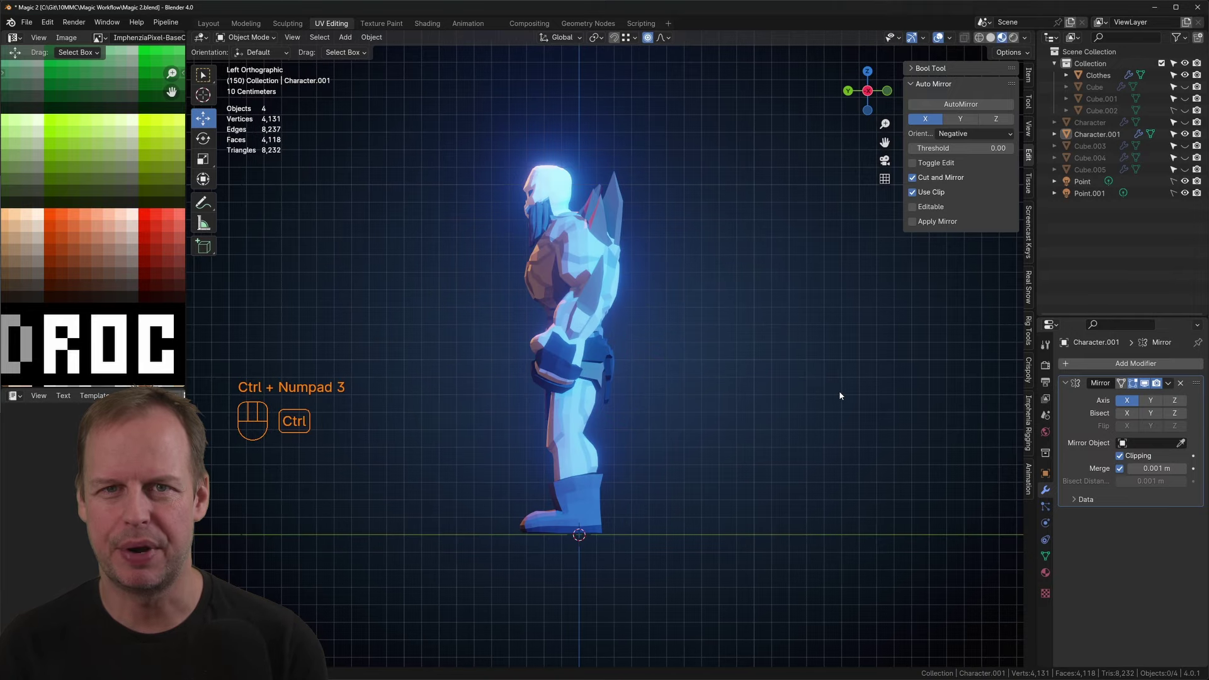
key(ctrl+KP_1)
key(Tab)
key(alt+z)
key(1)
key(a)
key(a)
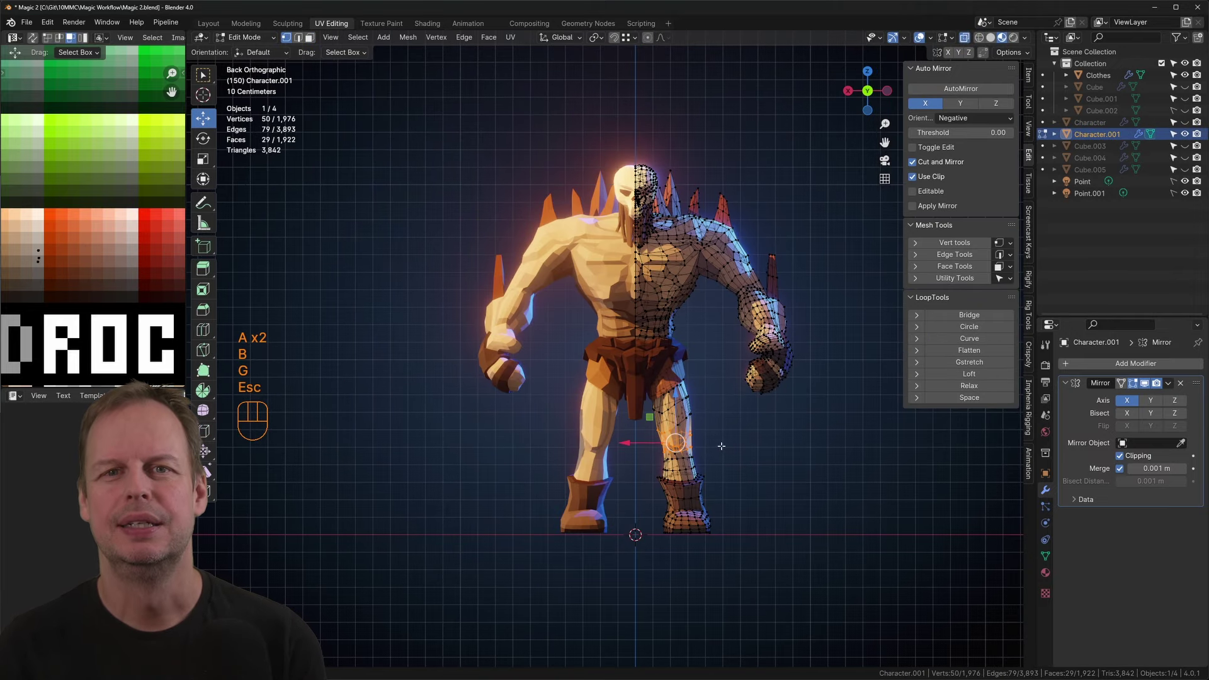
key(Tab)
middle_drag(782, 437, 706, 432)
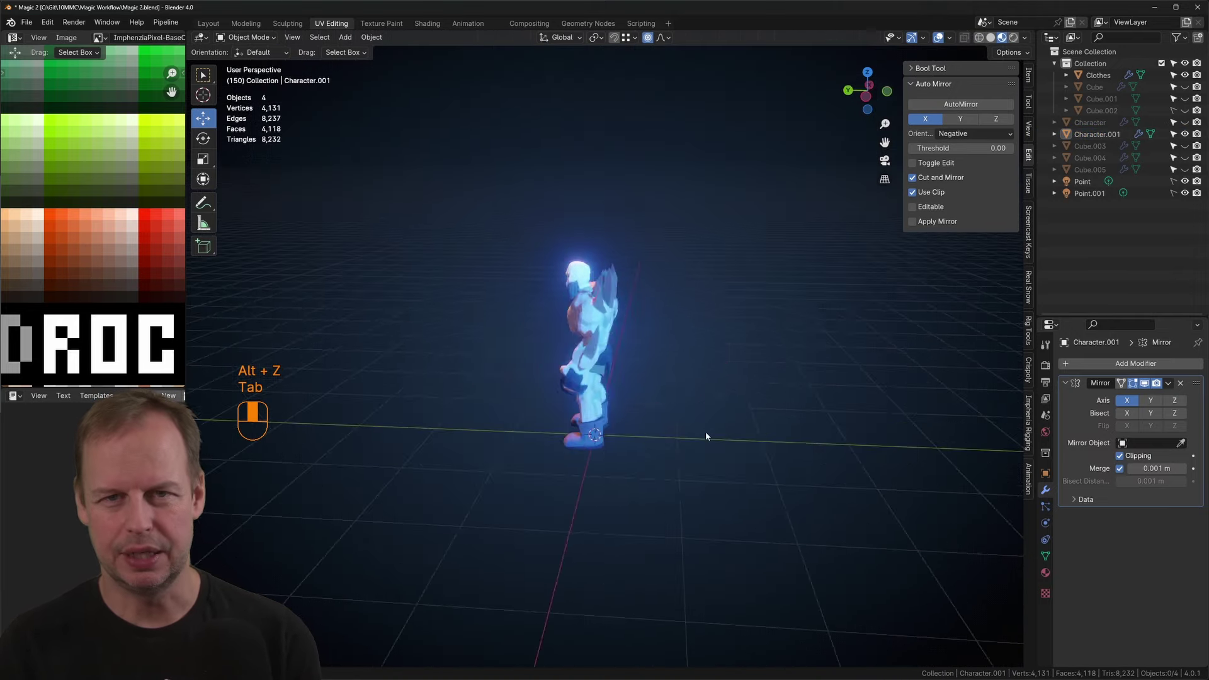
Step: Save the file and add a single-bone armature at the world origin, displayed in front of the meshes
key(ctrl+s)
key(ctrl+KP_1)
key(shift+a)
mouse_move(837, 448)
click(929, 451)
scroll(1122, 534, down, 5)
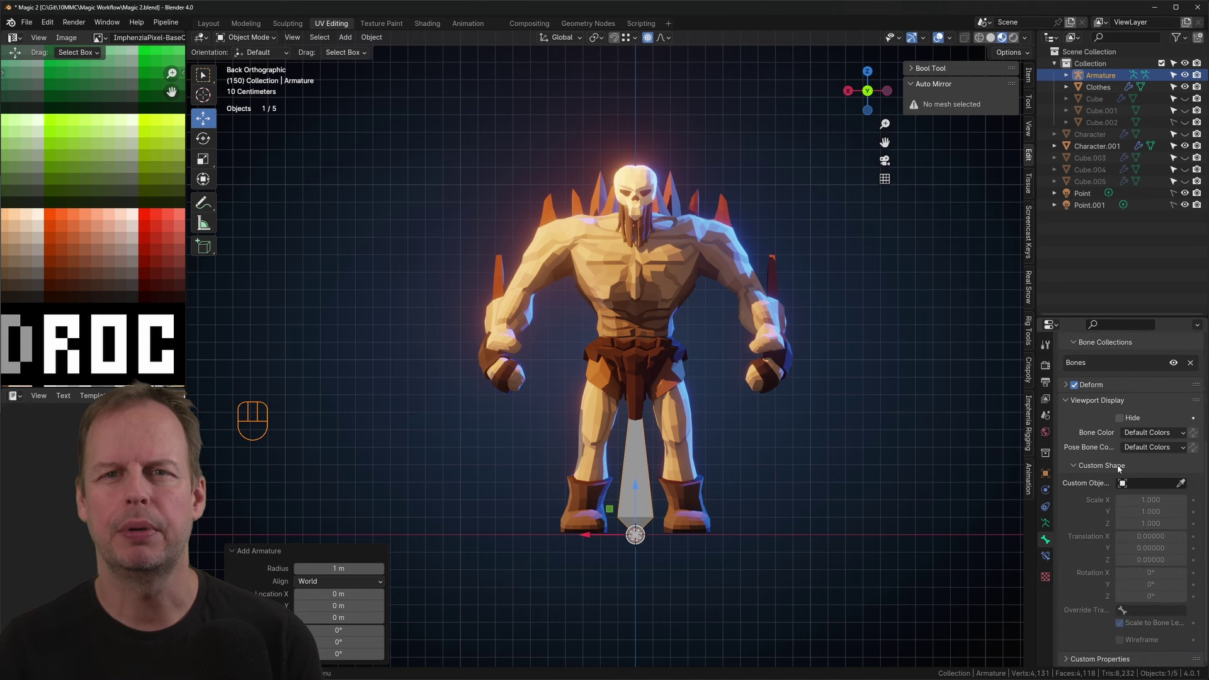
click(1045, 523)
click(1120, 498)
Step: Raise the armature's first bone and build a vertical chain of pelvis and two spine bones from the hips to the neck base
key(Tab)
drag(642, 402, 641, 351)
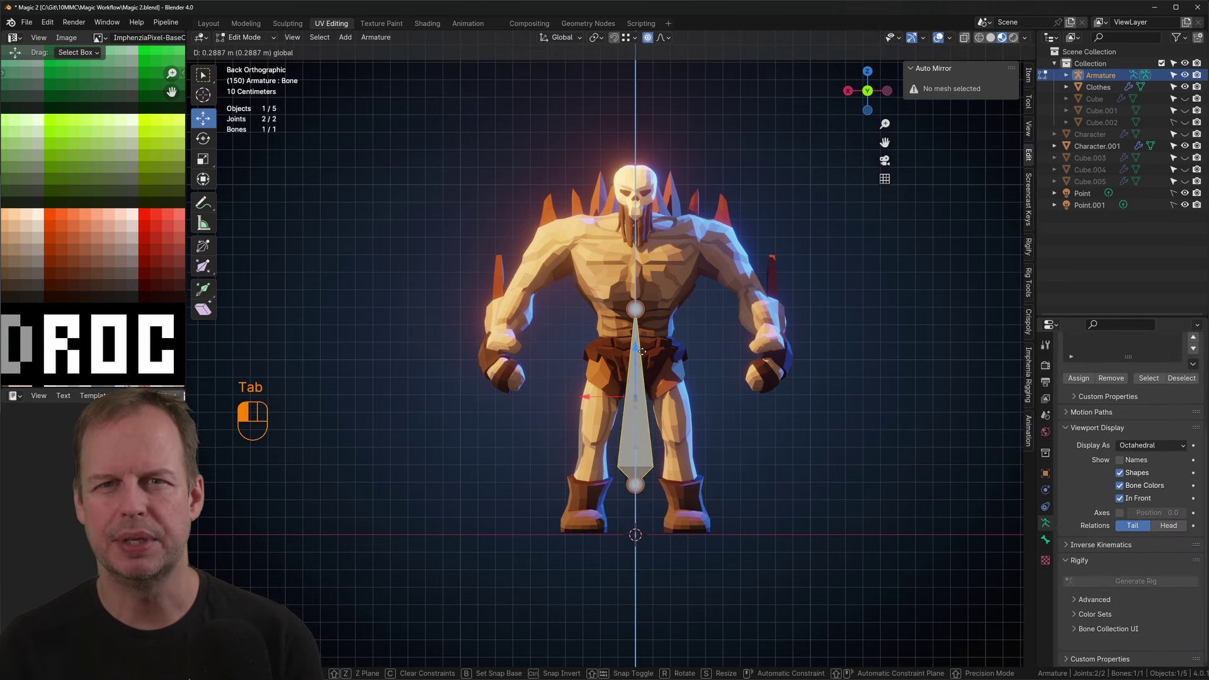
key(e)
click(653, 235)
key(e)
click(660, 193)
Step: Shift the pelvis and spine joints along the depth axis in side view so the chain follows the torso
key(KP_3)
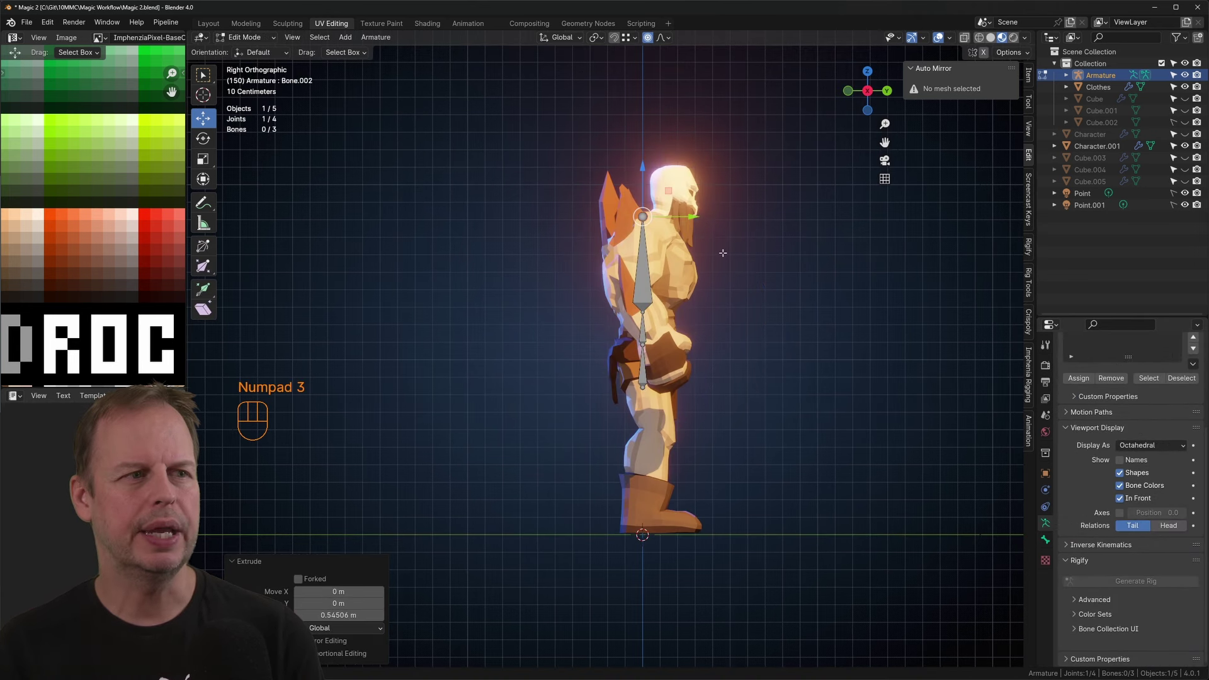
click(643, 313)
key(g)
click(652, 317)
click(642, 366)
key(g)
click(646, 368)
click(642, 218)
key(g)
Step: Extrude a neck bone and a head bone up through the skull, and nudge the neck-base joint into place
key(e)
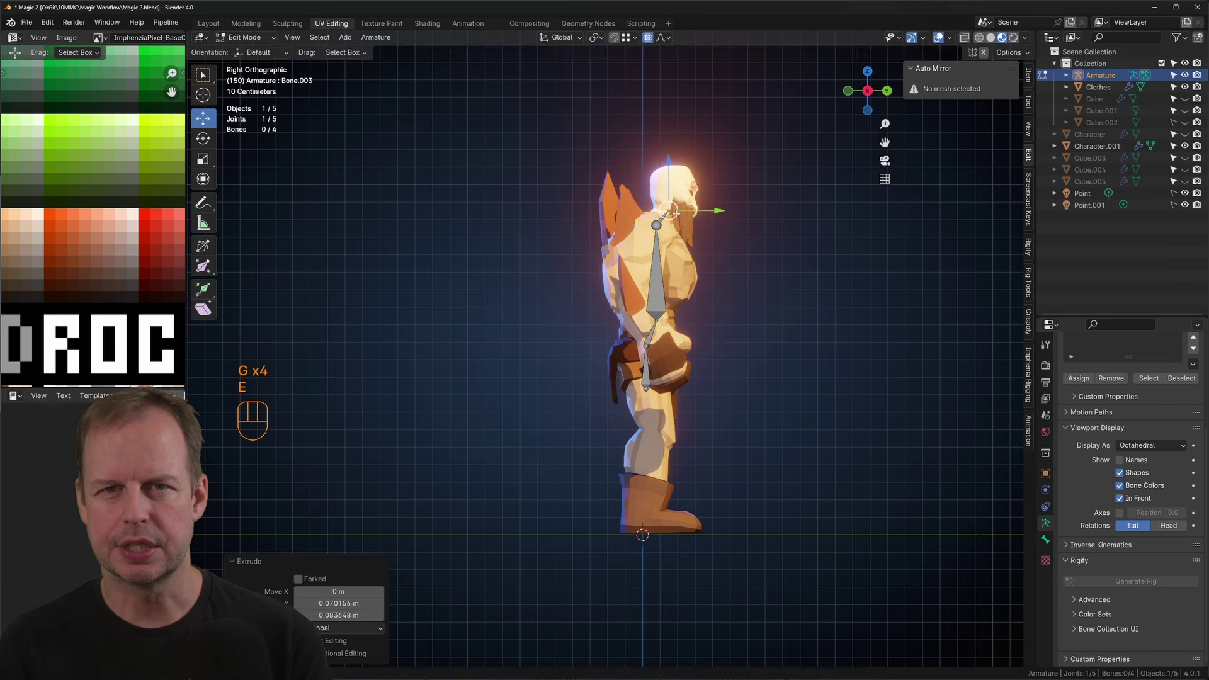
key(e)
click(676, 169)
key(g)
click(658, 222)
key(g)
click(657, 222)
Step: Extrude a detached clavicle plus upper arm, forearm and hand bones along the character's left arm in back view
key(KP_3)
key(ctrl+KP_1)
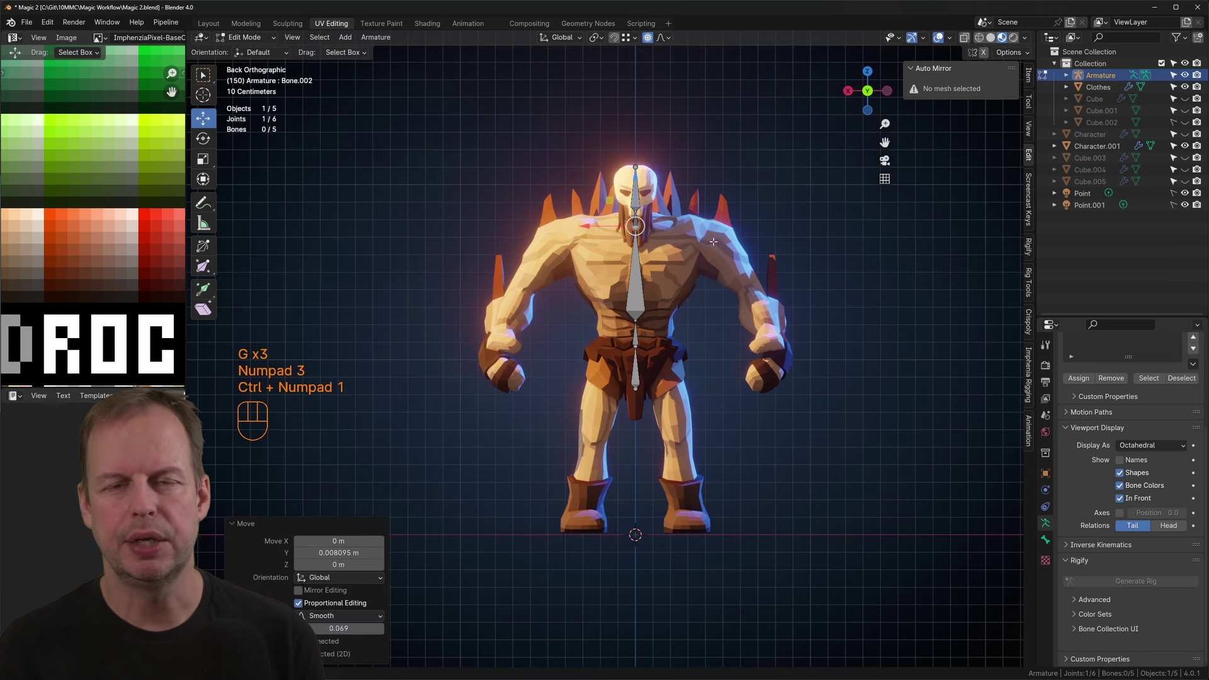
key(e)
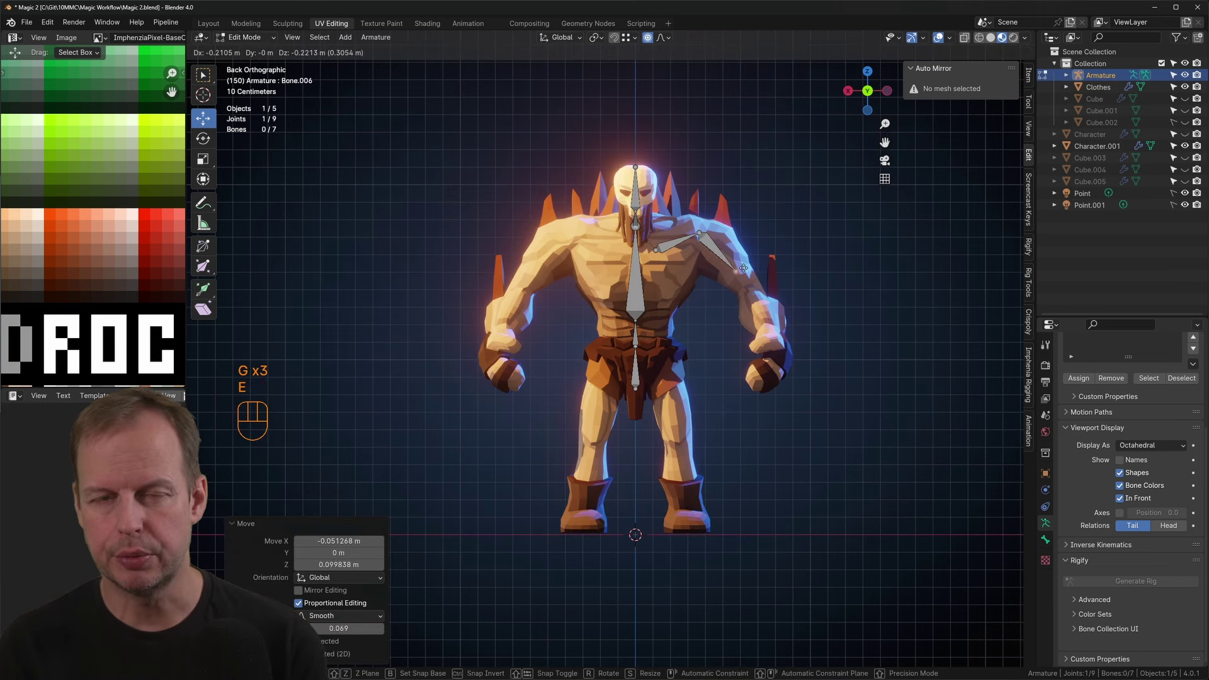
Step: Disconnect a thigh bone and place it at the left hip, continuing the chain down through the shin to the sole
key(alt+p)
click(664, 369)
key(g)
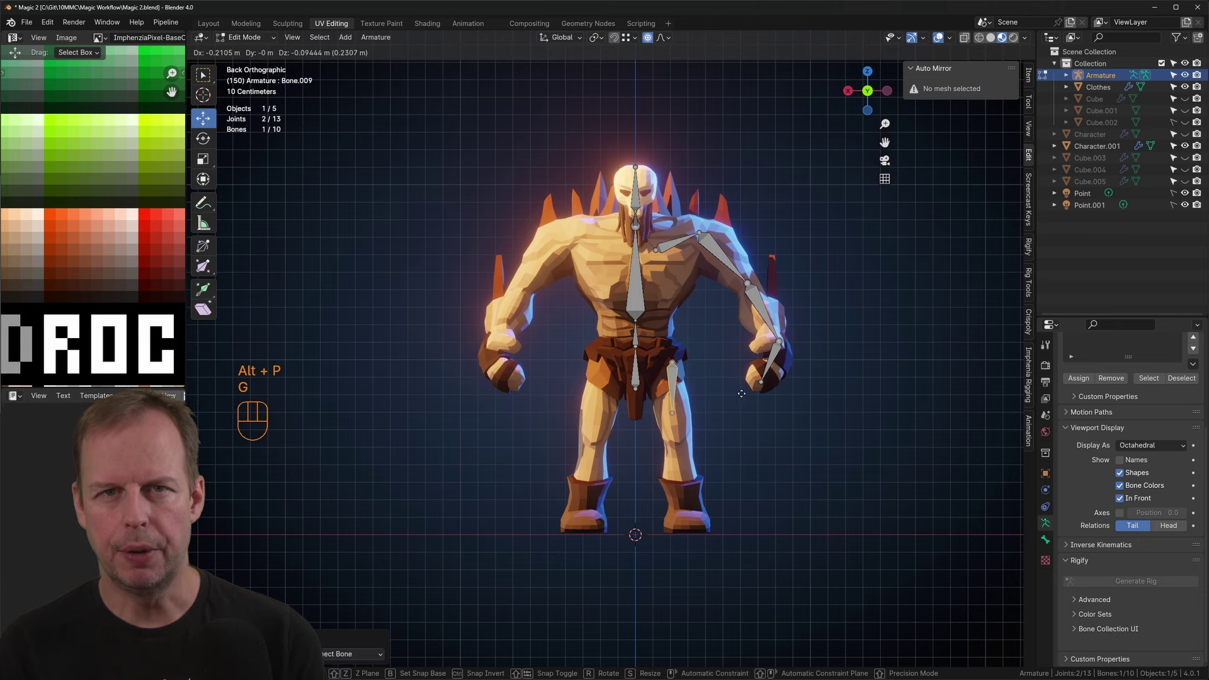
key(z)
click(691, 554)
Step: Move the foot bone's end to the ball of the boot in side view and extrude a toe bone forward along Y
key(KP_3)
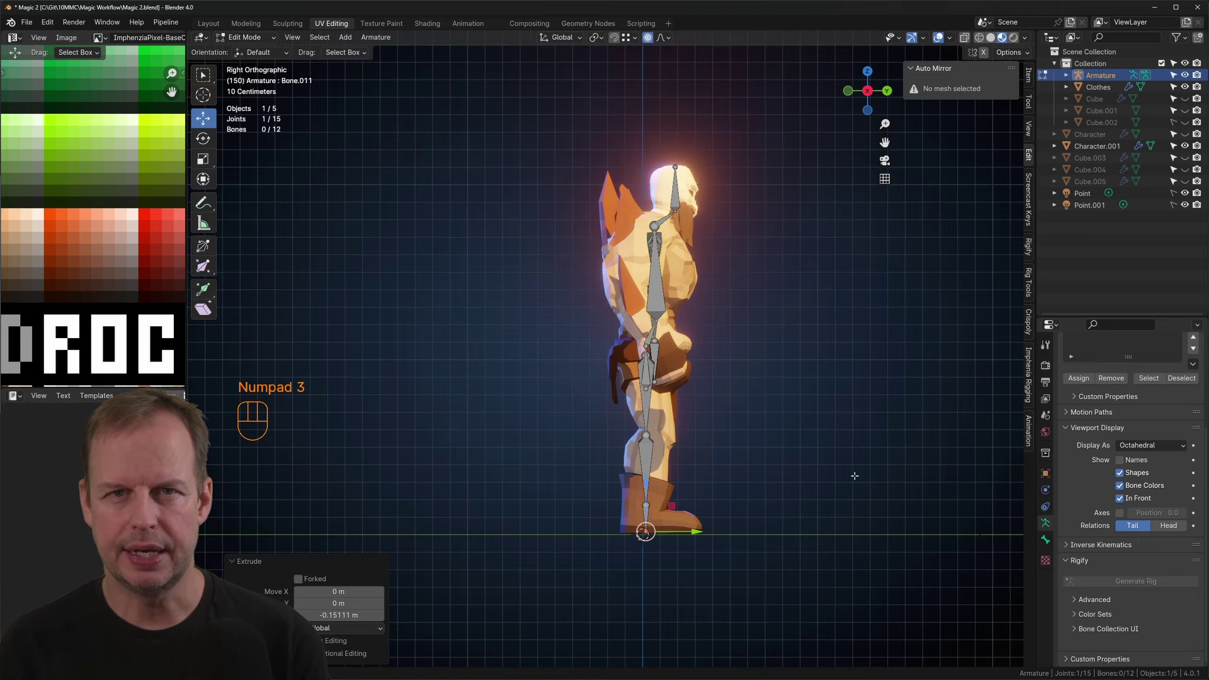
click(671, 530)
key(e)
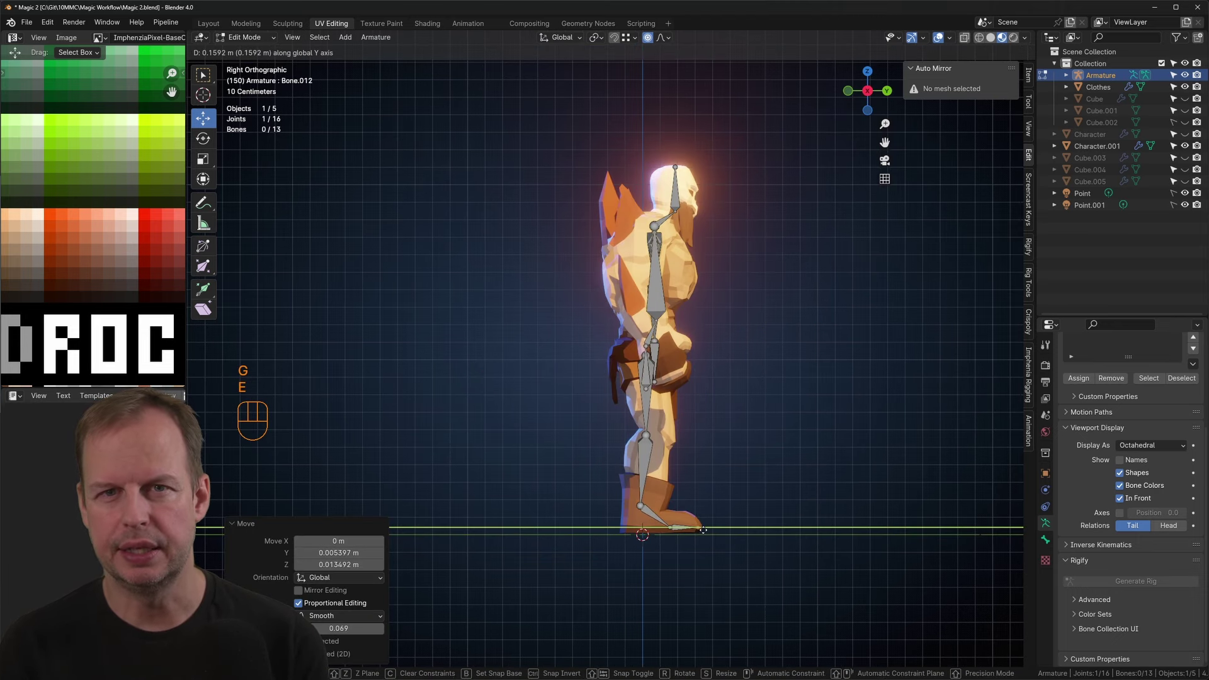
click(696, 530)
Step: Reposition the knee joint of the left leg chain so it sits inside the leg mesh
click(647, 435)
key(g)
key(ctrl+z)
key(g)
middle_drag(735, 407, 503, 408)
Step: Move and rotate the left arm's bones and joints, including wrist and elbow, to fit inside the arm mesh
click(573, 385)
key(g)
middle_drag(585, 390, 658, 357)
key(r)
key(g)
click(649, 418)
key(g)
click(777, 378)
middle_drag(649, 418, 759, 387)
key(g)
click(760, 302)
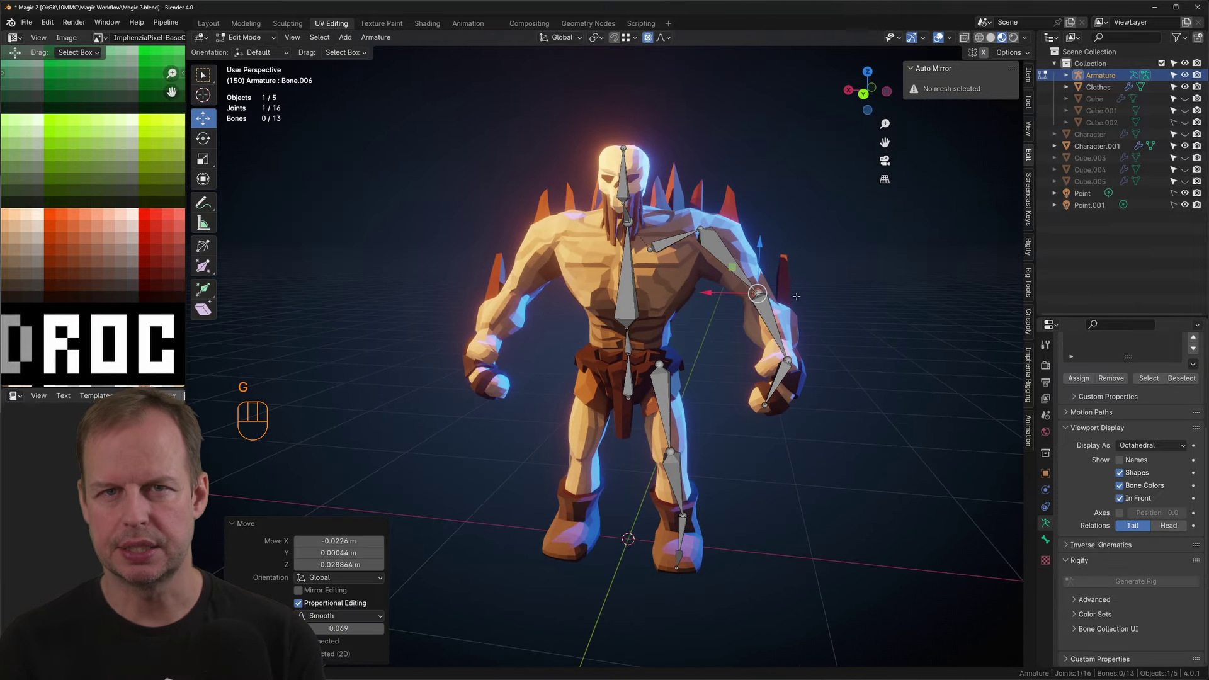
click(728, 233)
middle_drag(728, 239, 793, 405)
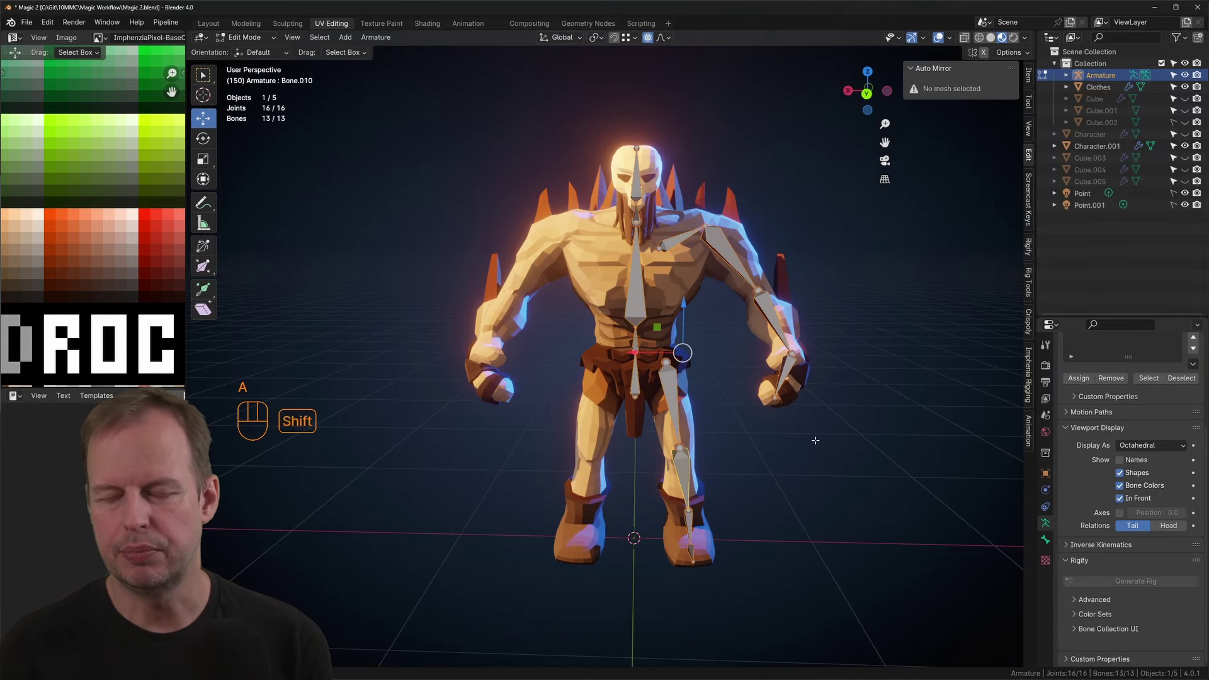
Step: Extrude a helper bone forward from the knee and one backward from the ankle, unparented and with Deform turned off
key(KP_1)
key(ctrl+KP_1)
key(KP_3)
click(659, 434)
key(e)
click(689, 434)
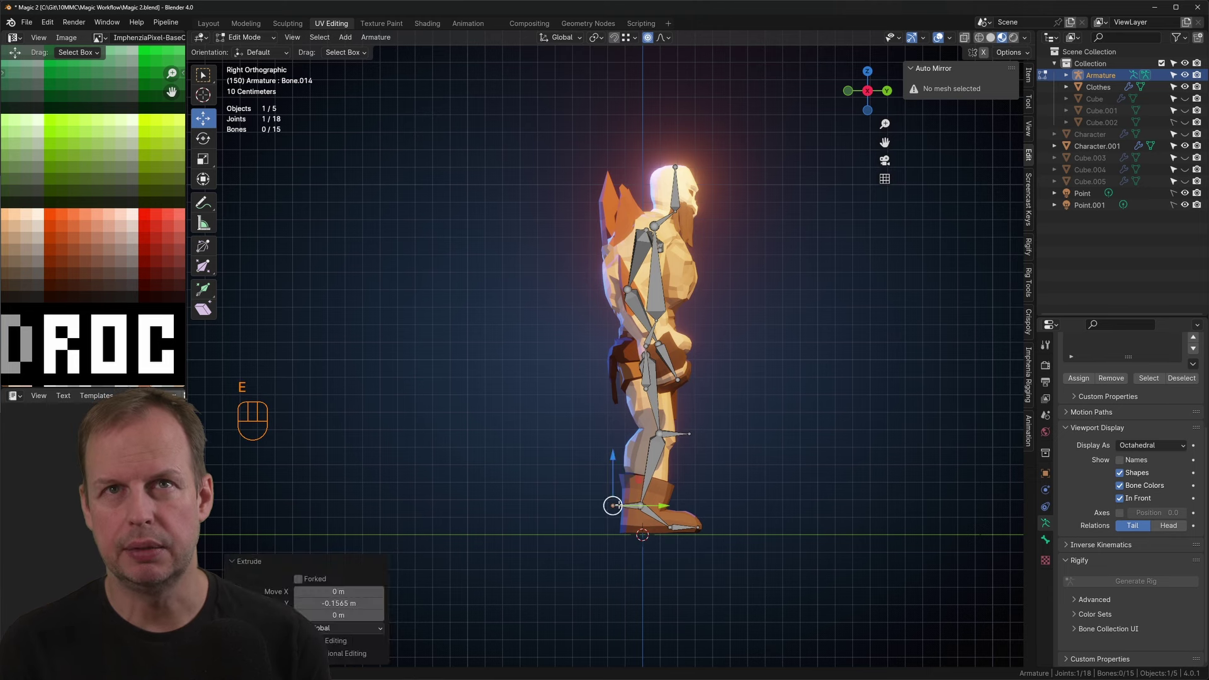
shift+click(626, 506)
click(1045, 540)
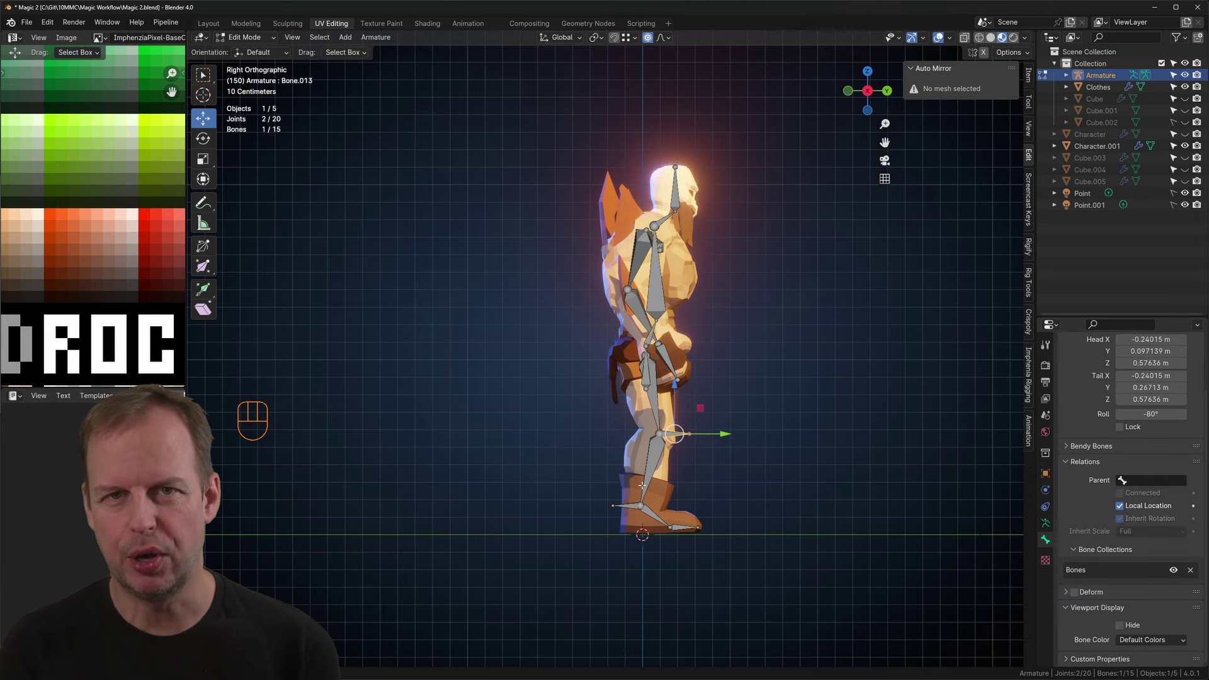
Step: Rename the bones by body part, using names such as Spine1, Spine2, UpperArm.L, LowerLeg.L, Foot.L, IKTarget.L and IKPole.L
middle_drag(642, 485, 632, 389)
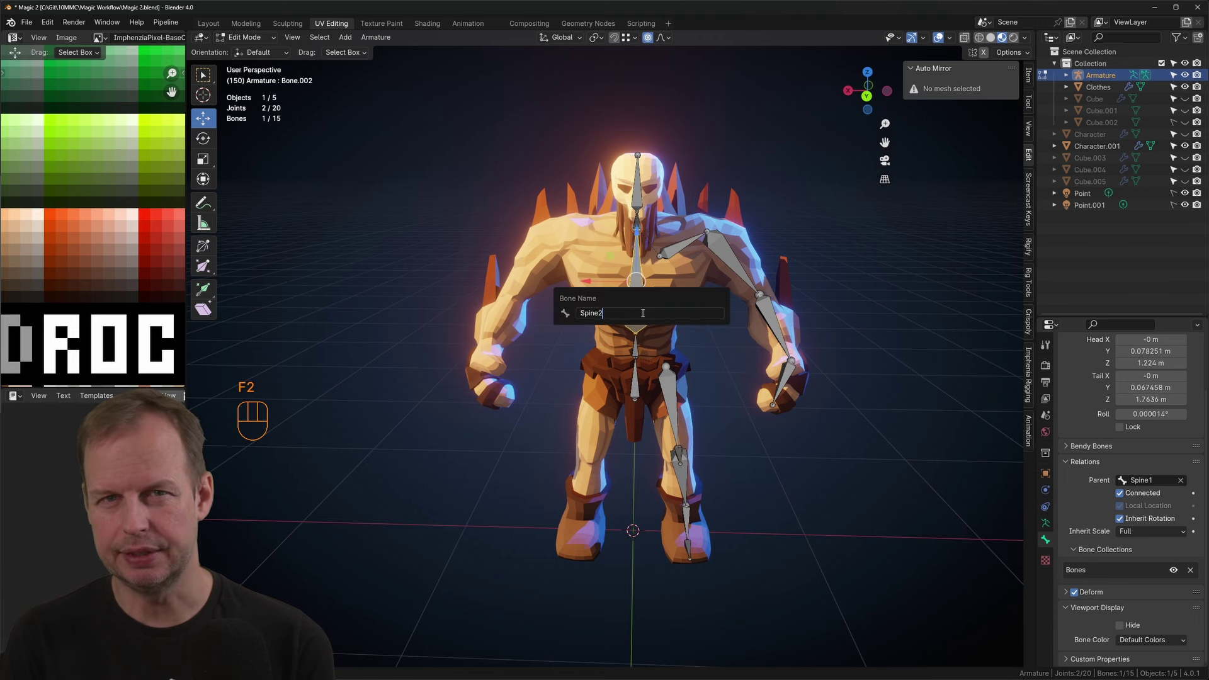
key(Escape)
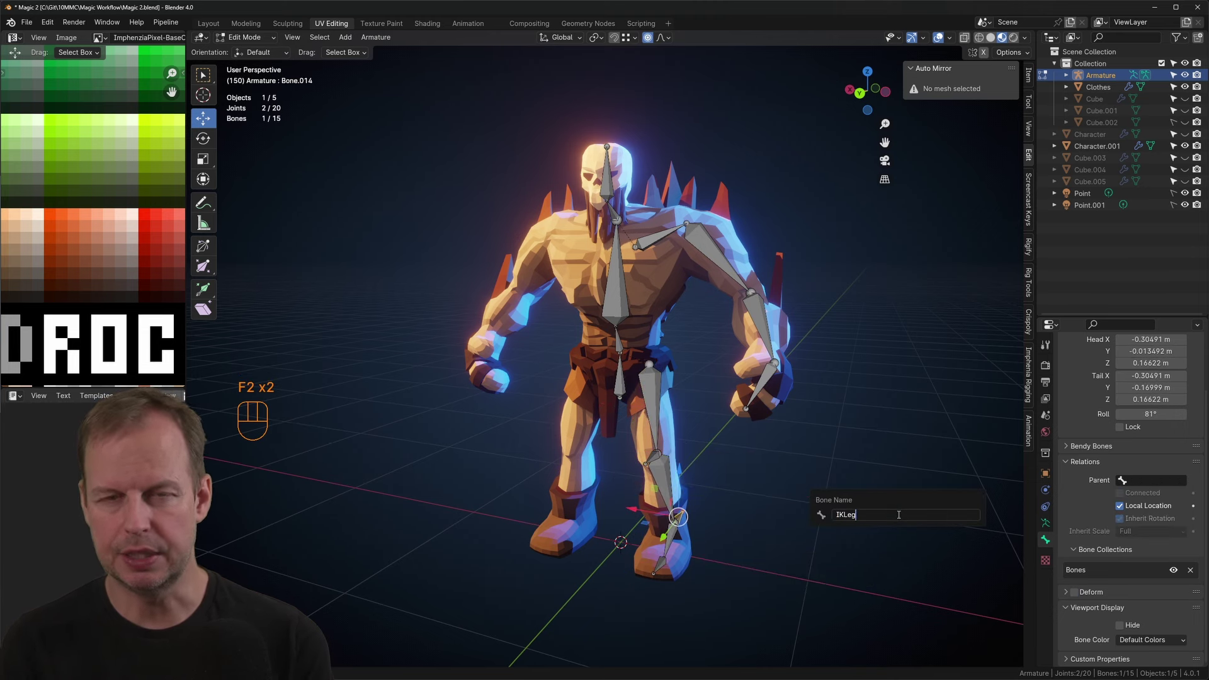
Step: Recalculate the roll of all bones to the View Axis in back view
key(KP_1)
key(ctrl+KP_1)
key(shift+n)
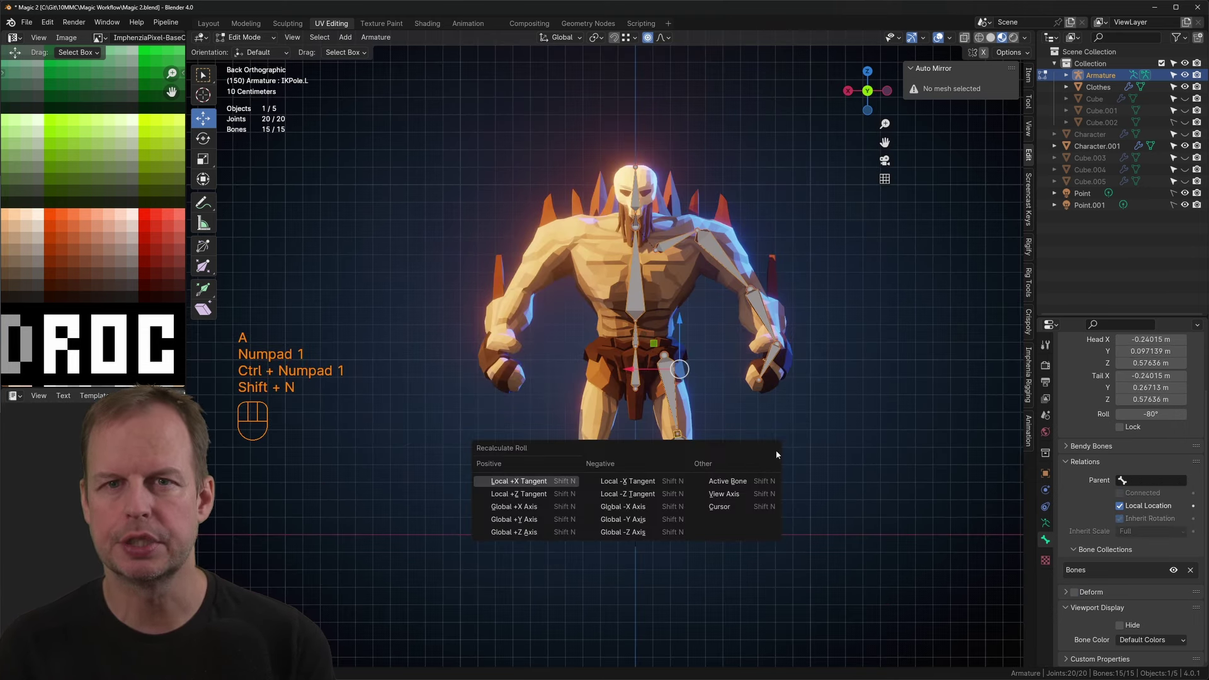
click(735, 494)
Step: Switch the armature to Pose Mode and turn off Inherit Rotation for the Foot.L bone
key(ctrl+Tab)
click(683, 480)
middle_drag(784, 412, 721, 419)
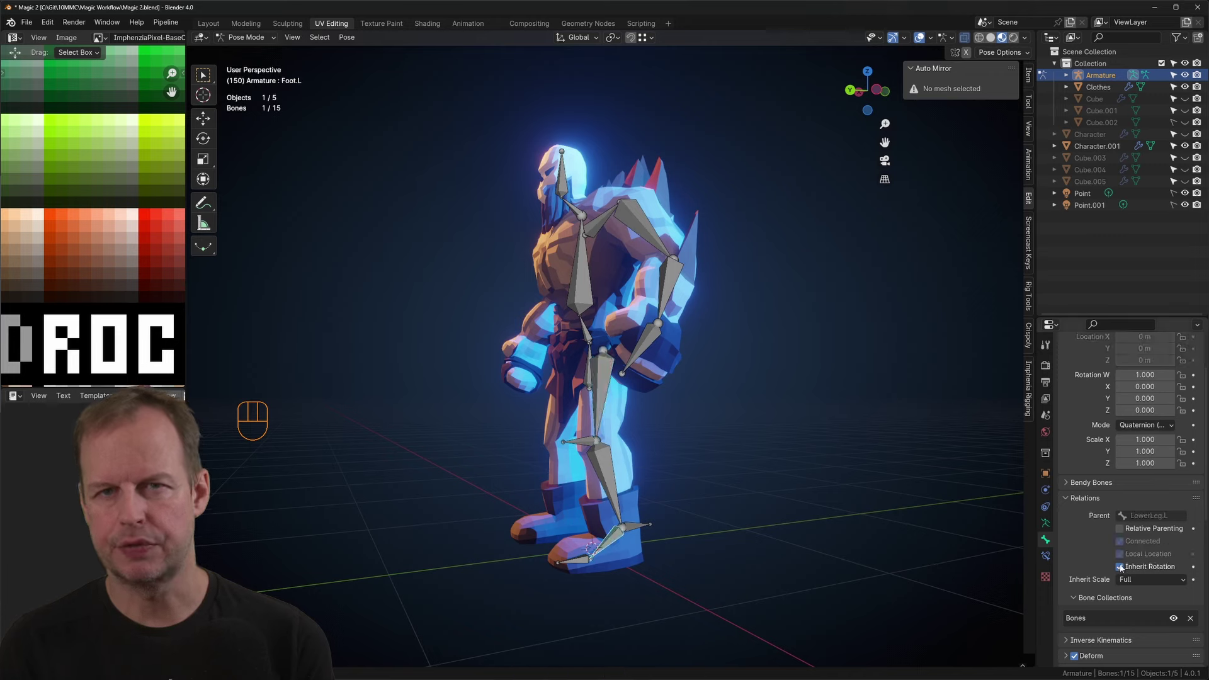
Step: Add an IK constraint to LowerLeg.L with target bone IKTarget.L, pole bone IKPole.L and a pole angle of 90°
click(1045, 506)
click(1127, 363)
key(Escape)
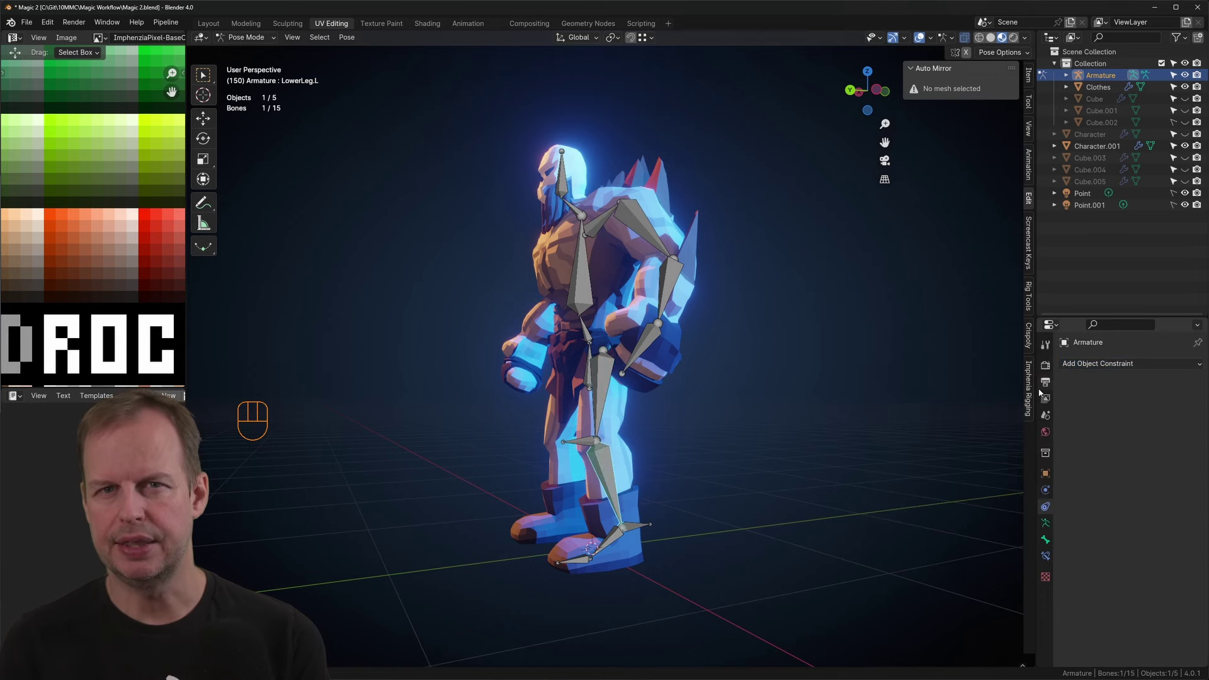
click(1127, 363)
click(1073, 419)
click(1145, 401)
text(tar)
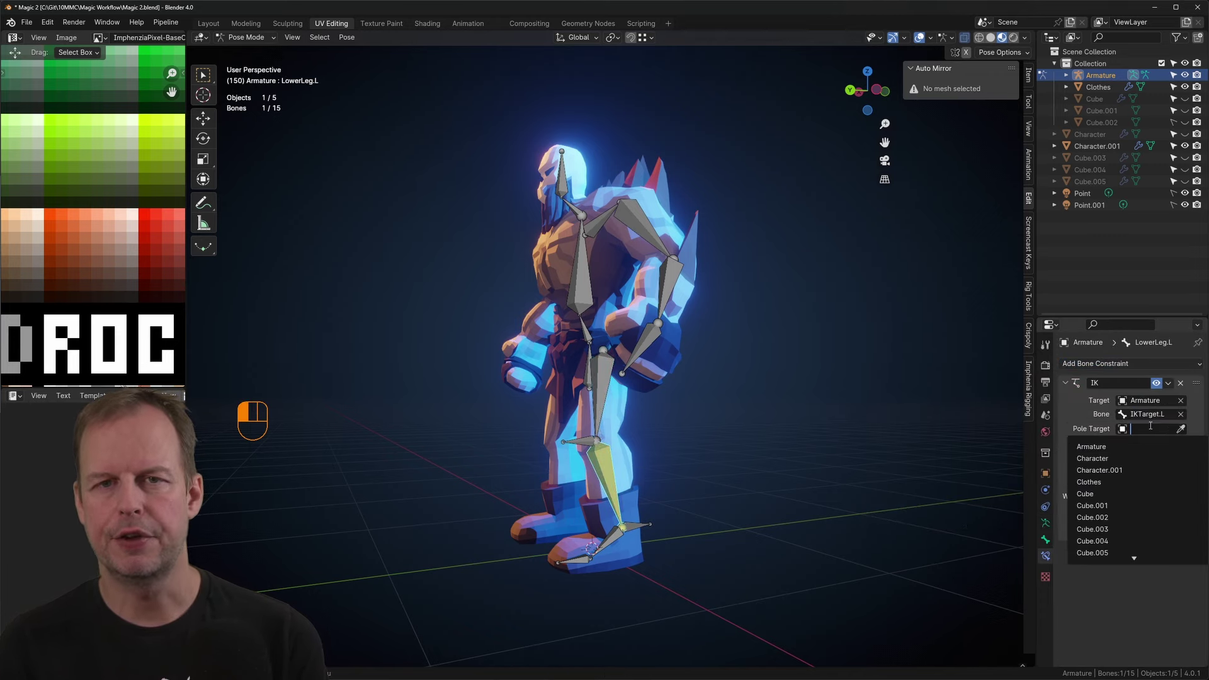
click(1148, 446)
click(1146, 442)
text(pol)
click(1156, 461)
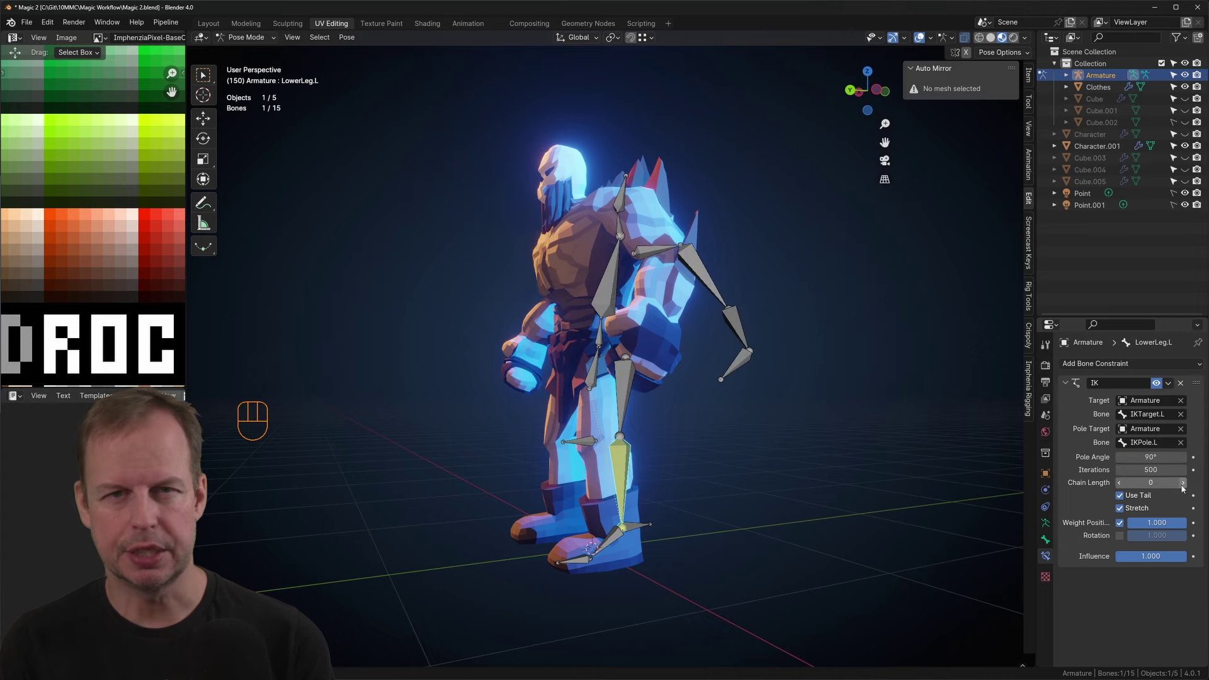
Step: Try moving the IKTarget.L bone to test the leg's inverse kinematics
click(638, 525)
key(g)
right_click(642, 527)
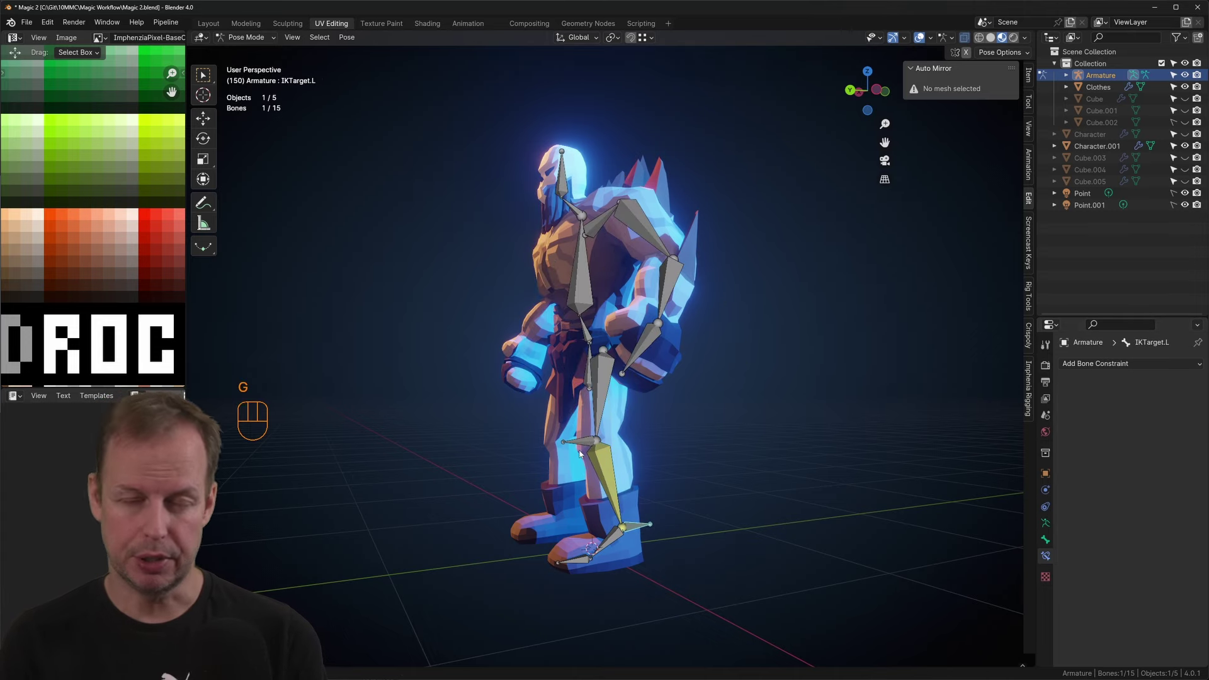
Step: Move the IKPole.L bone farther forward from the knee along Y in Edit Mode
click(576, 442)
key(ctrl+Tab)
key(Tab)
drag(482, 435, 359, 435)
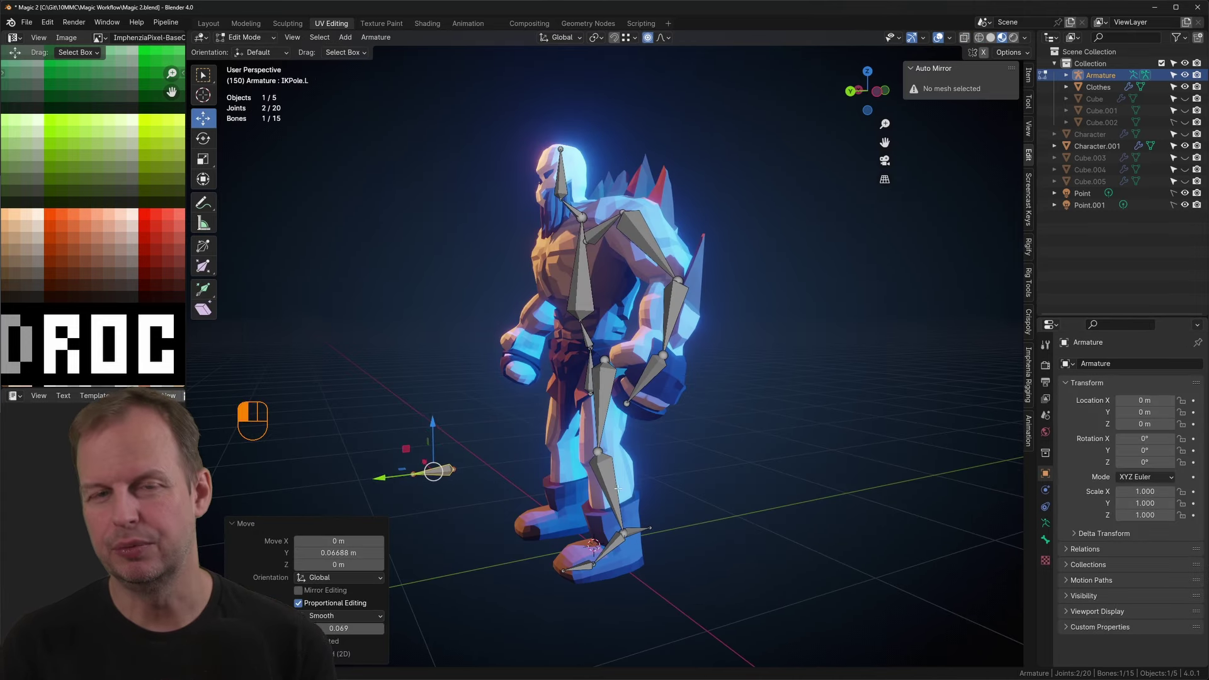
Step: Return to Pose Mode and add a Copy Rotation constraint to the Foot.L bone
click(618, 489)
key(ctrl+Tab)
middle_drag(858, 510, 917, 511)
click(658, 538)
click(1120, 363)
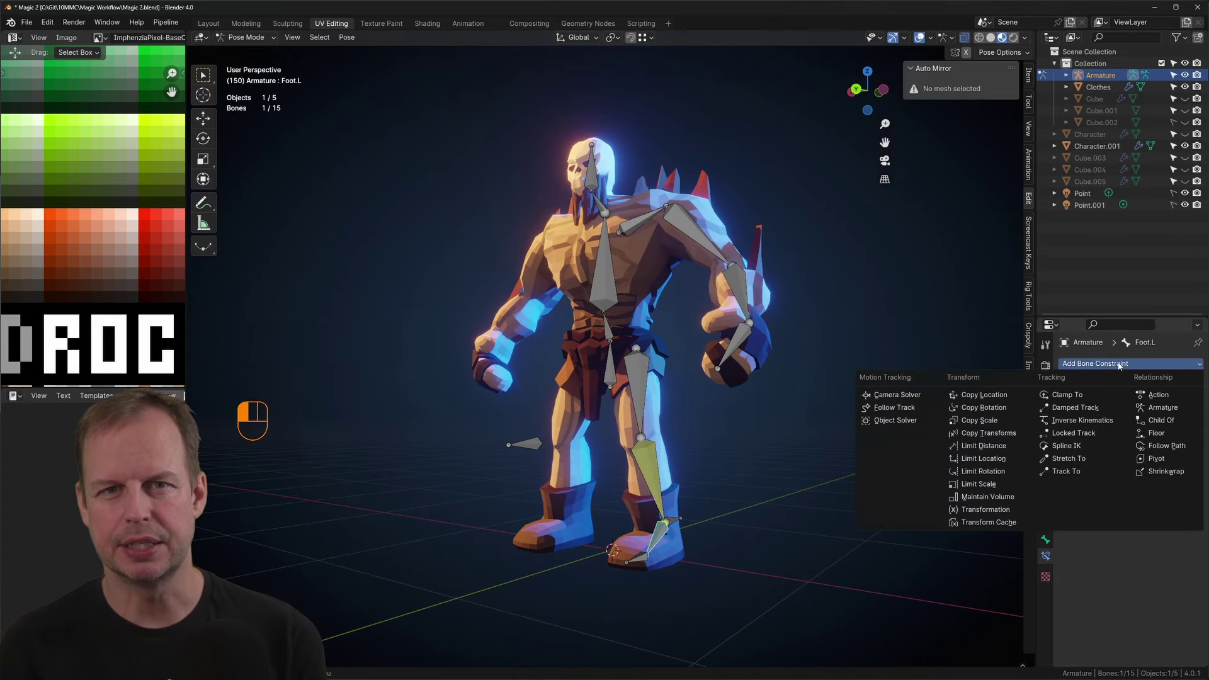
click(986, 409)
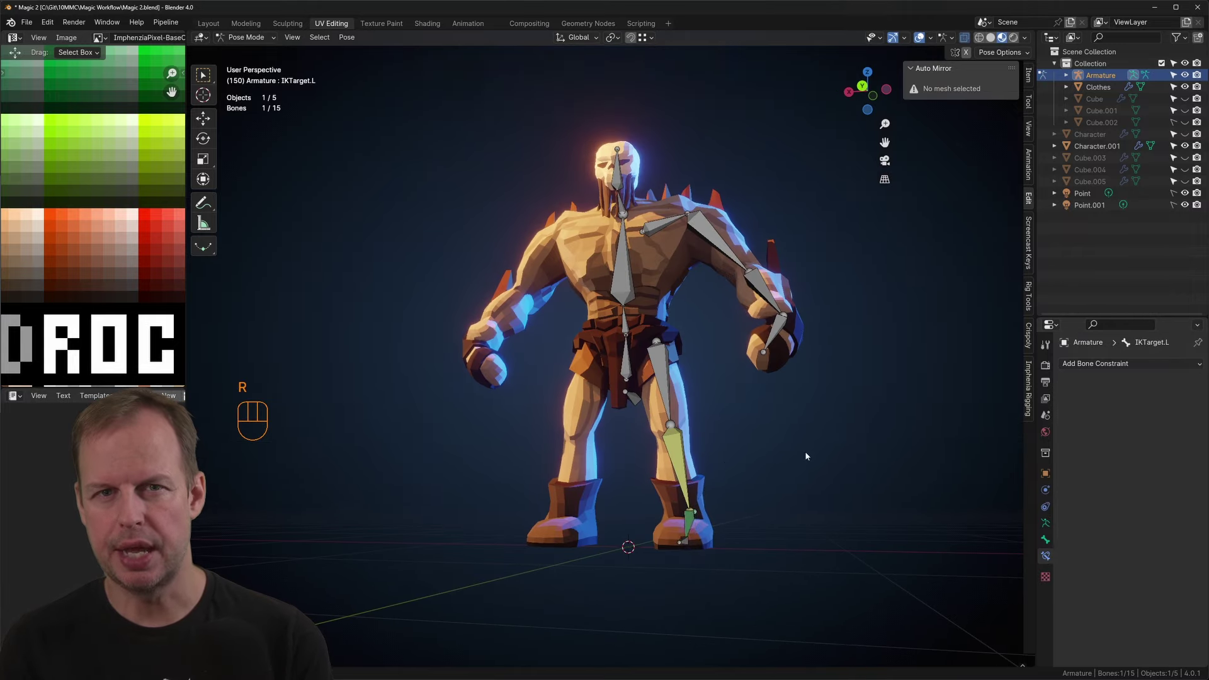
Step: Try rotating the IKTarget.L bone around different axes to test the foot's rotation
key(r)
key(r)
key(r)
key(z)
key(y)
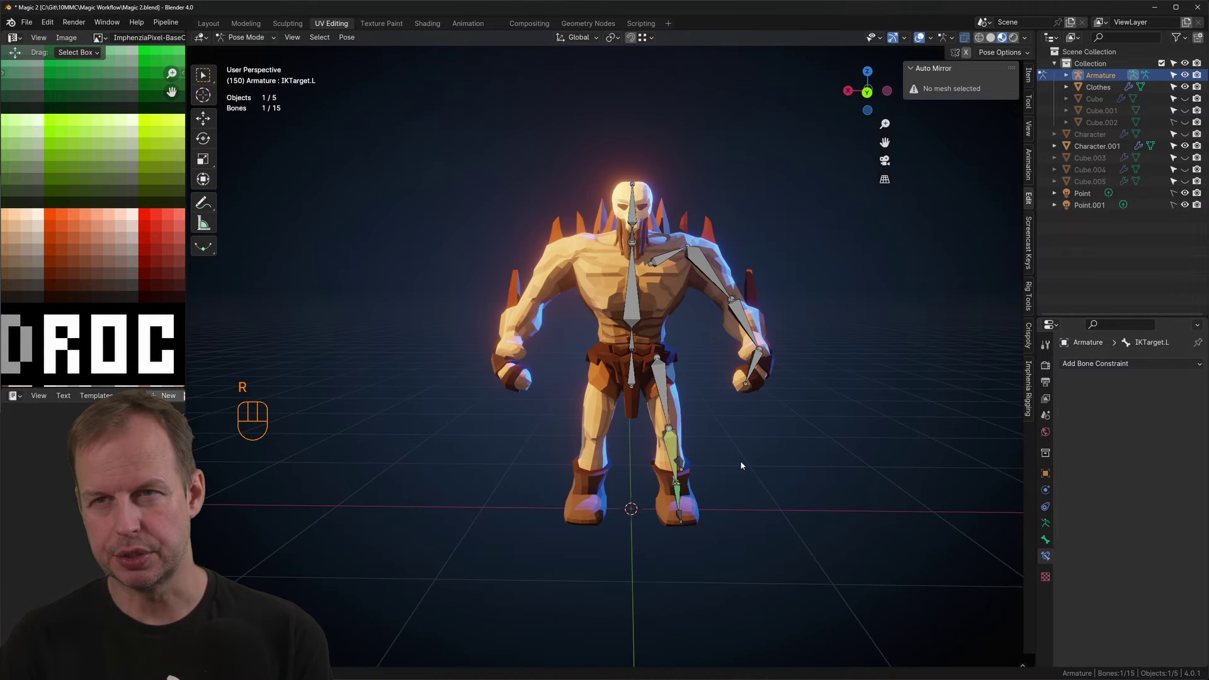
Step: Symmetrize all bones in Edit Mode to create the right-side limbs, and return to Object Mode
key(ctrl+Tab)
key(Tab)
key(a)
key(F3)
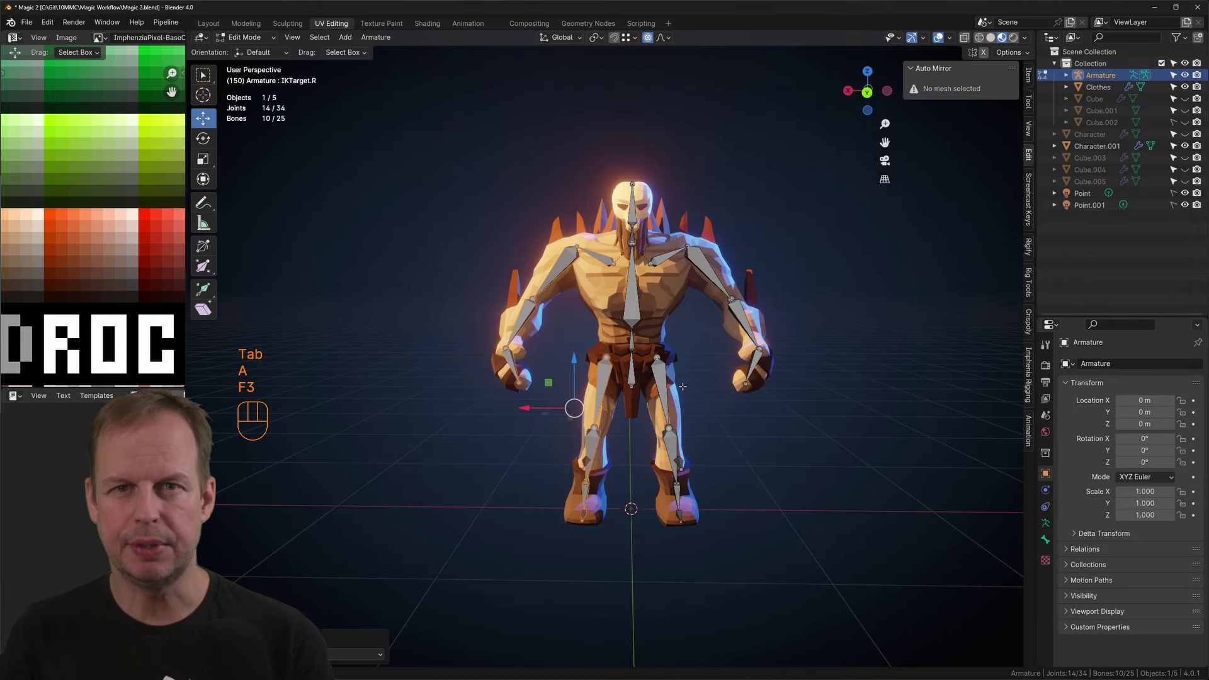
key(Tab)
click(652, 312)
middle_drag(653, 315, 586, 318)
scroll(592, 333, up, 1)
click(611, 372)
key(h)
middle_drag(711, 370, 686, 371)
key(ctrl+z)
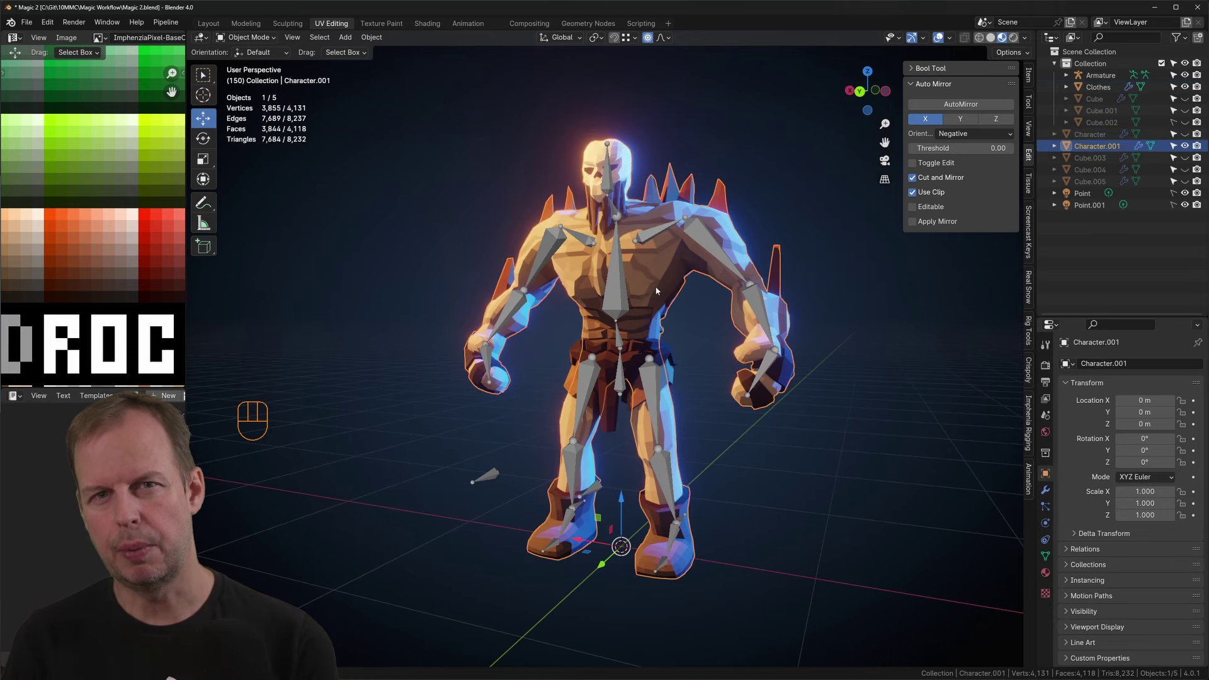
Step: Parent Character.001 to the armature so that its bones deform the body mesh
shift+click(616, 302)
key(ctrl+p)
click(632, 382)
Step: Parent the Clothes object to the armature
click(632, 378)
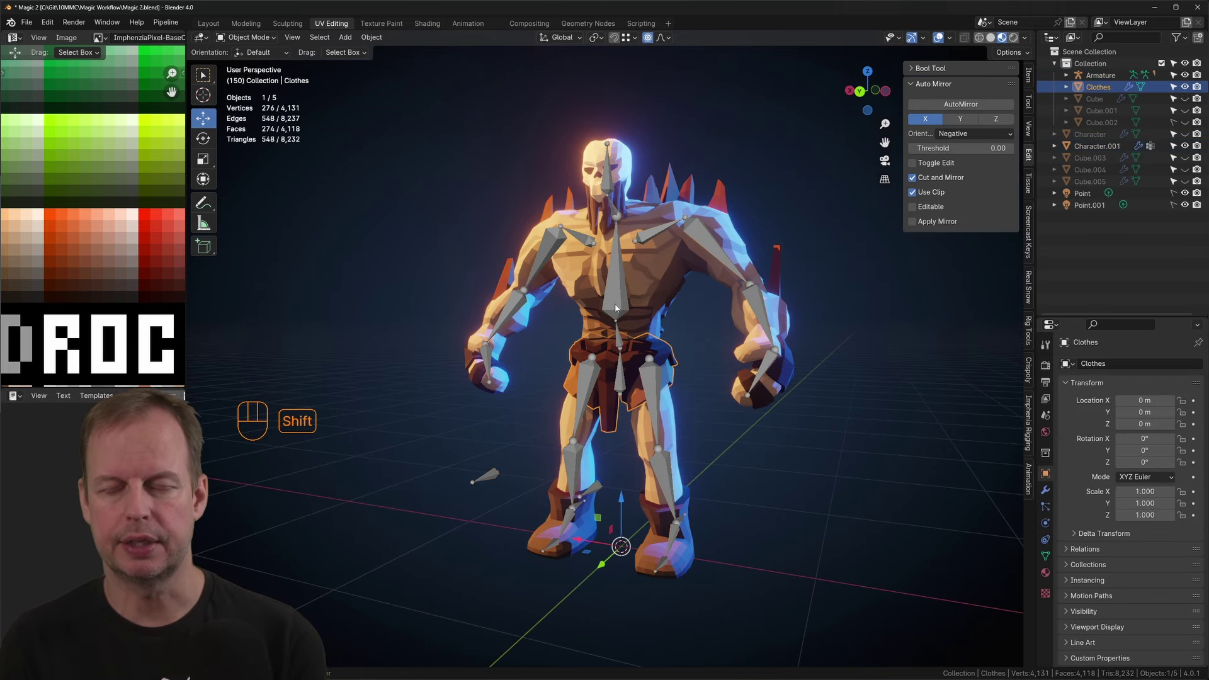
shift+click(616, 308)
key(ctrl+p)
click(620, 306)
Step: Switch the armature to Pose Mode and try moving the Pelvis bone to test the leg IK
click(652, 302)
click(652, 373)
key(ctrl+Tab)
key(g)
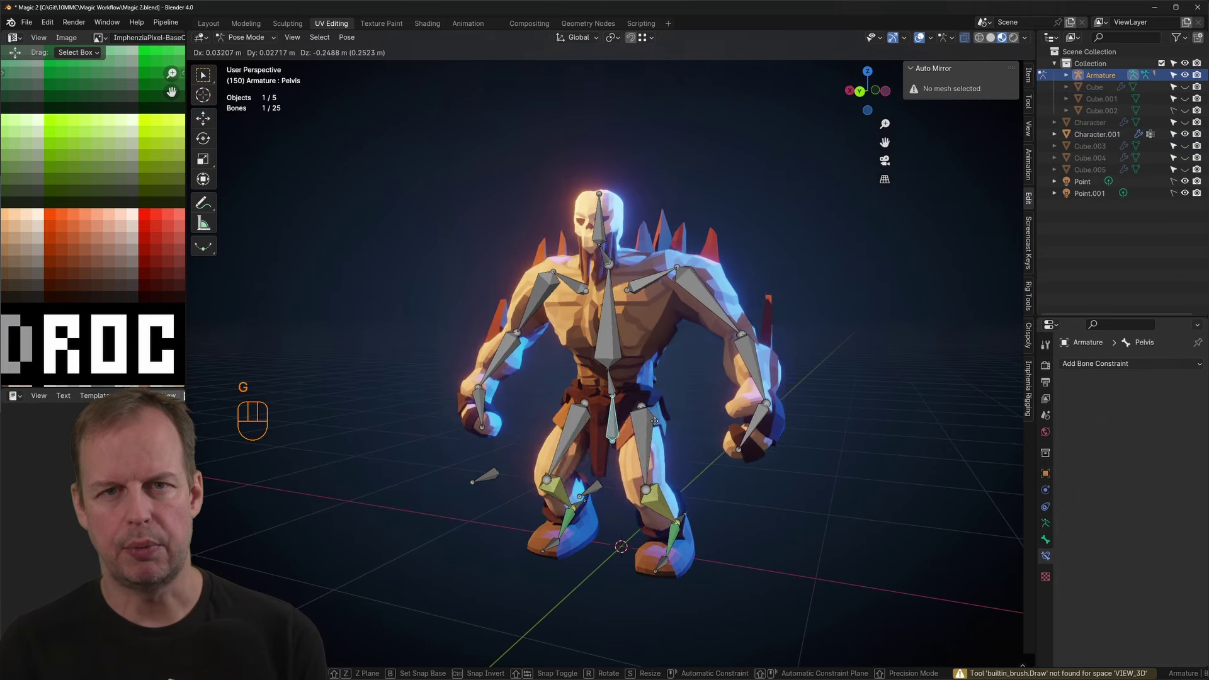
Step: Try rotating the UpperArm.L and LowerArm.L bones to test how the left arm deforms
click(758, 324)
key(r)
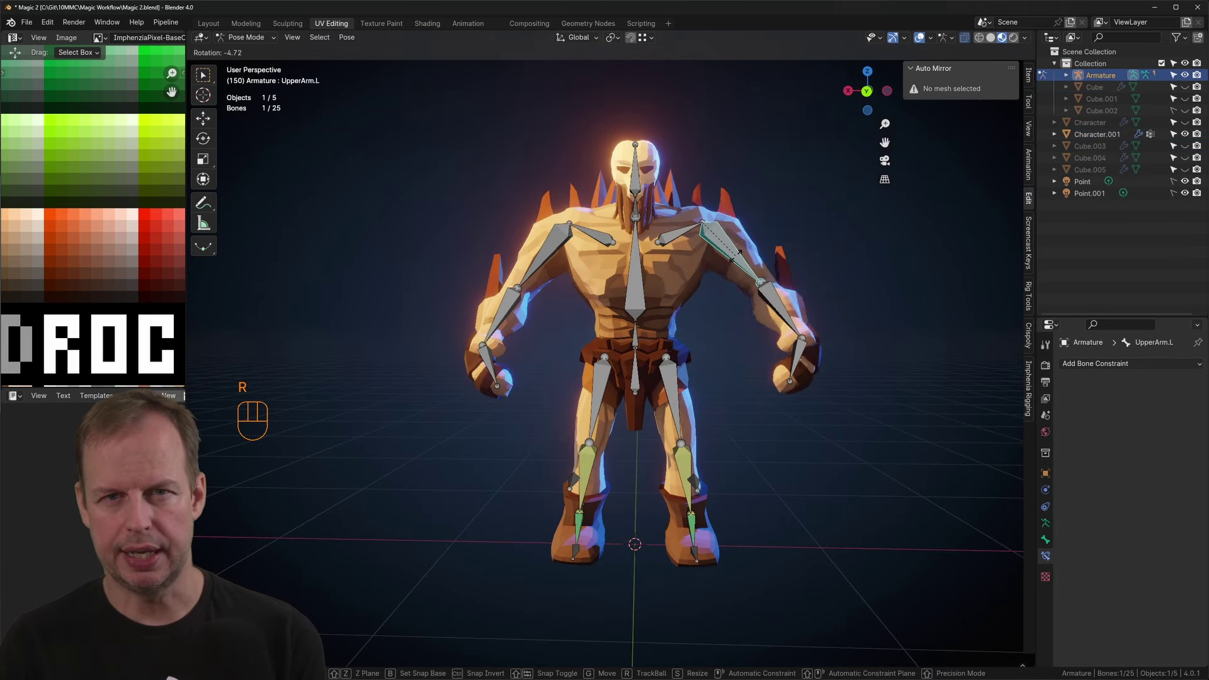
click(658, 275)
key(r)
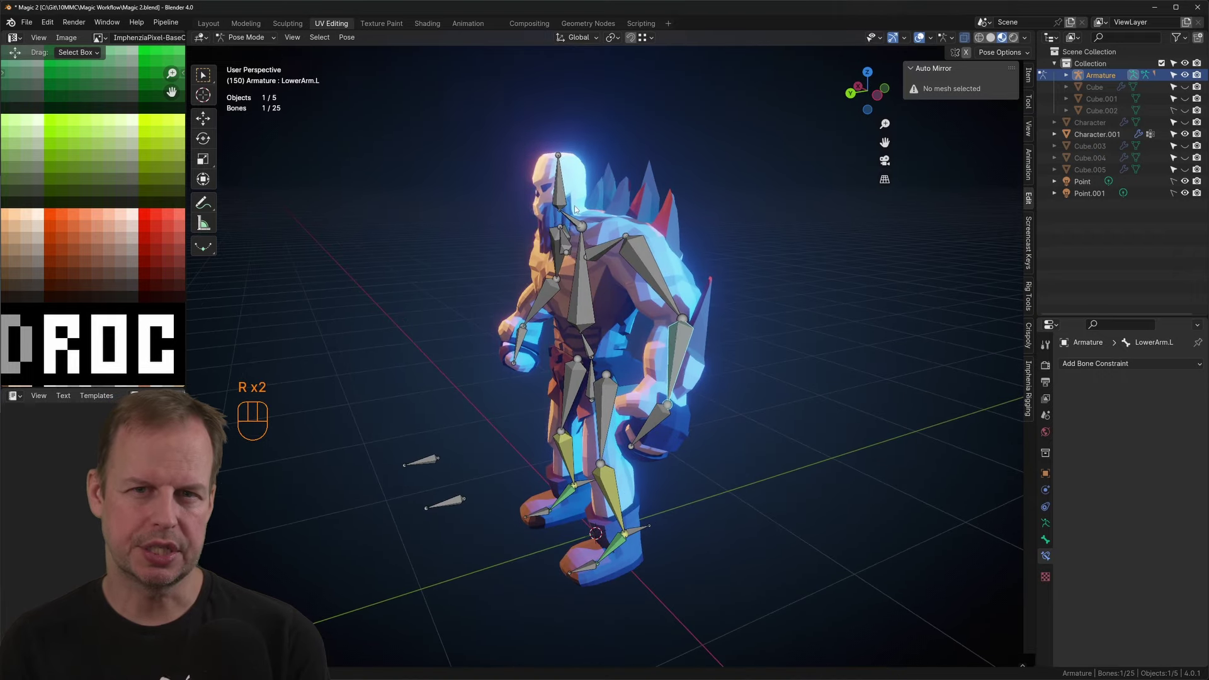
Step: Try rotating the Head bone to test how the skull and neck deform
key(r)
key(r)
right_click(686, 238)
key(r)
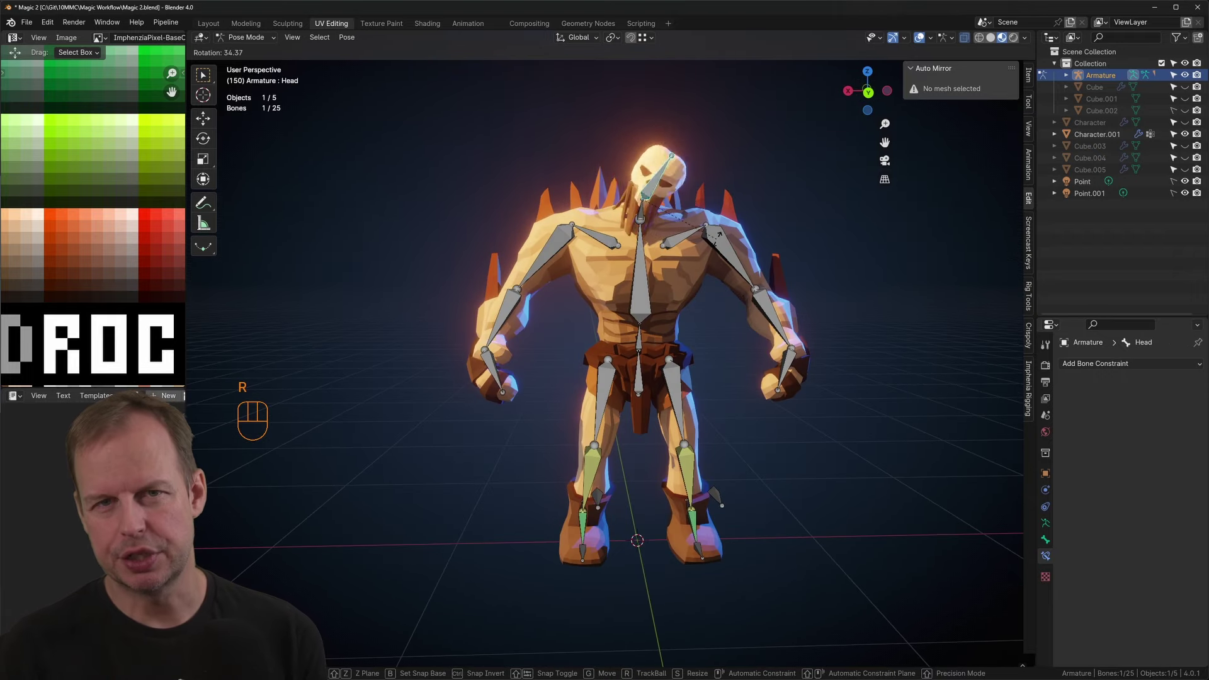
right_click(686, 237)
click(683, 236)
key(r)
Step: Select the IKTarget.R foot bone and activate the Move tool, undoing any stray changes
click(595, 490)
middle_drag(686, 466, 693, 521)
key(shift+space)
key(g)
key(space)
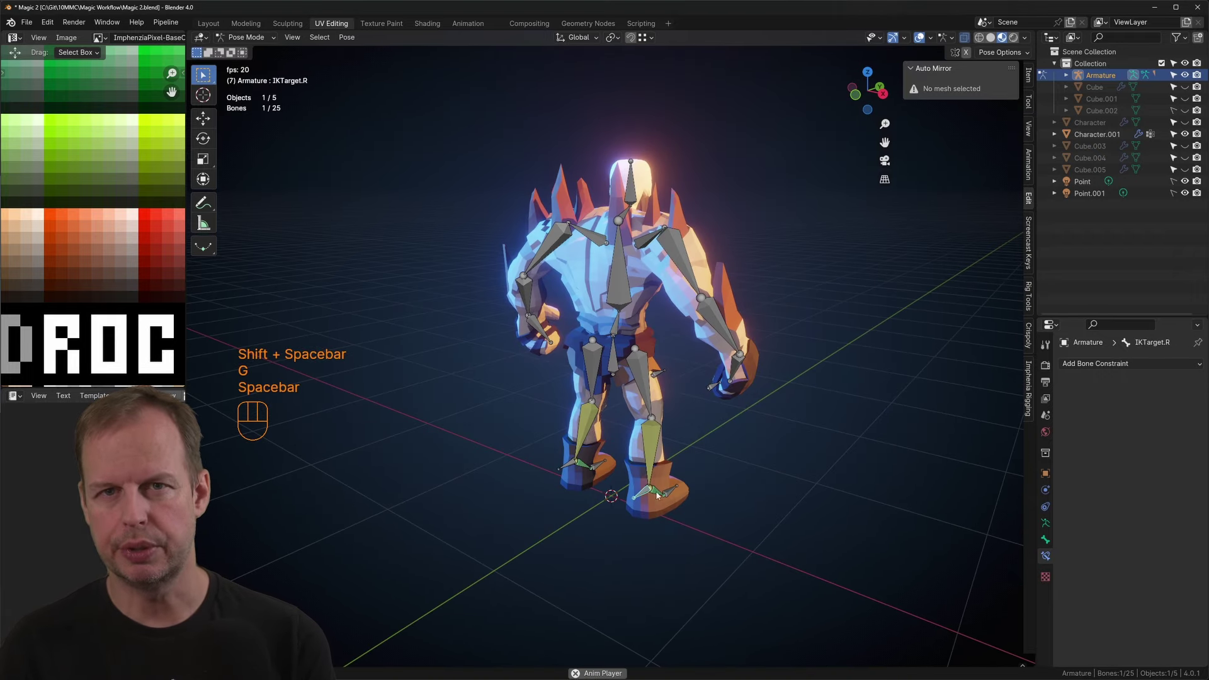
key(ctrl+z)
key(ctrl+z)
Step: Pose the legs in a stance by moving the foot IK targets, including IKTarget.L, and the pelvis
middle_drag(672, 464, 630, 353)
click(620, 364)
key(g)
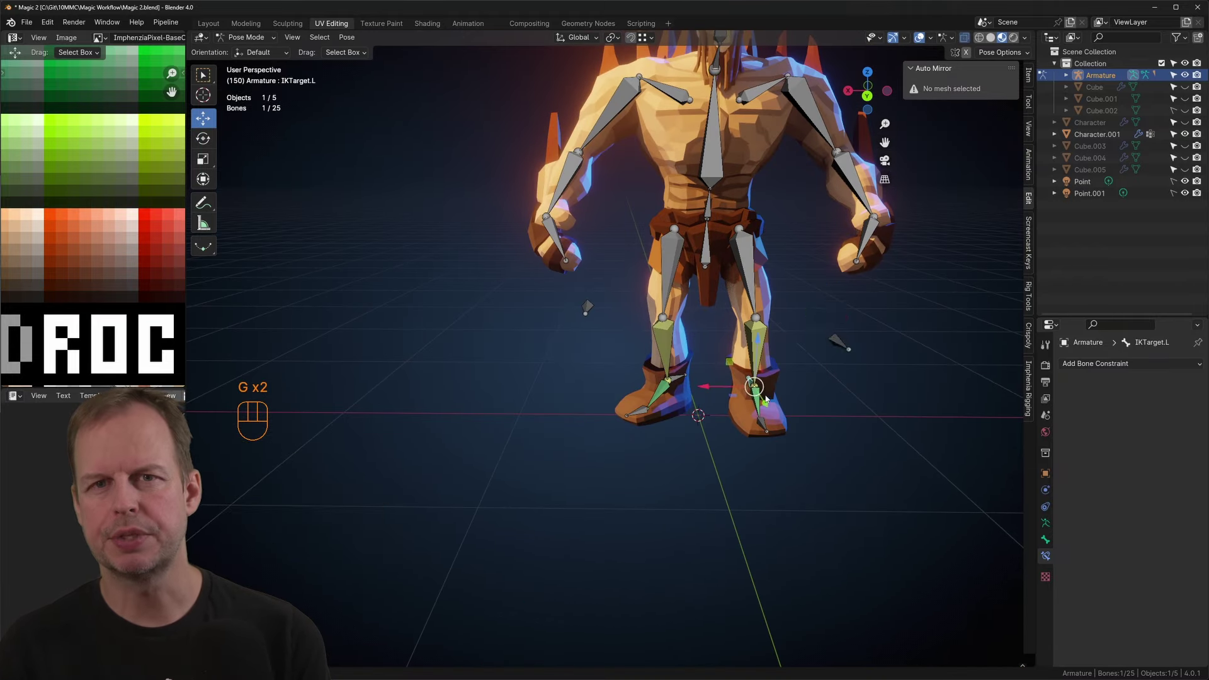
middle_drag(766, 399, 844, 378)
middle_drag(769, 293, 693, 302)
click(715, 218)
key(g)
click(567, 337)
key(g)
key(g)
Step: Rotate and move the Pelvis bone to shift the character's weight
middle_drag(598, 338, 604, 309)
scroll(667, 283, up, 2)
click(664, 280)
key(r)
key(g)
click(699, 273)
Step: Rotate the Spine1 bone, turning the torso around the Z axis
click(679, 255)
key(r)
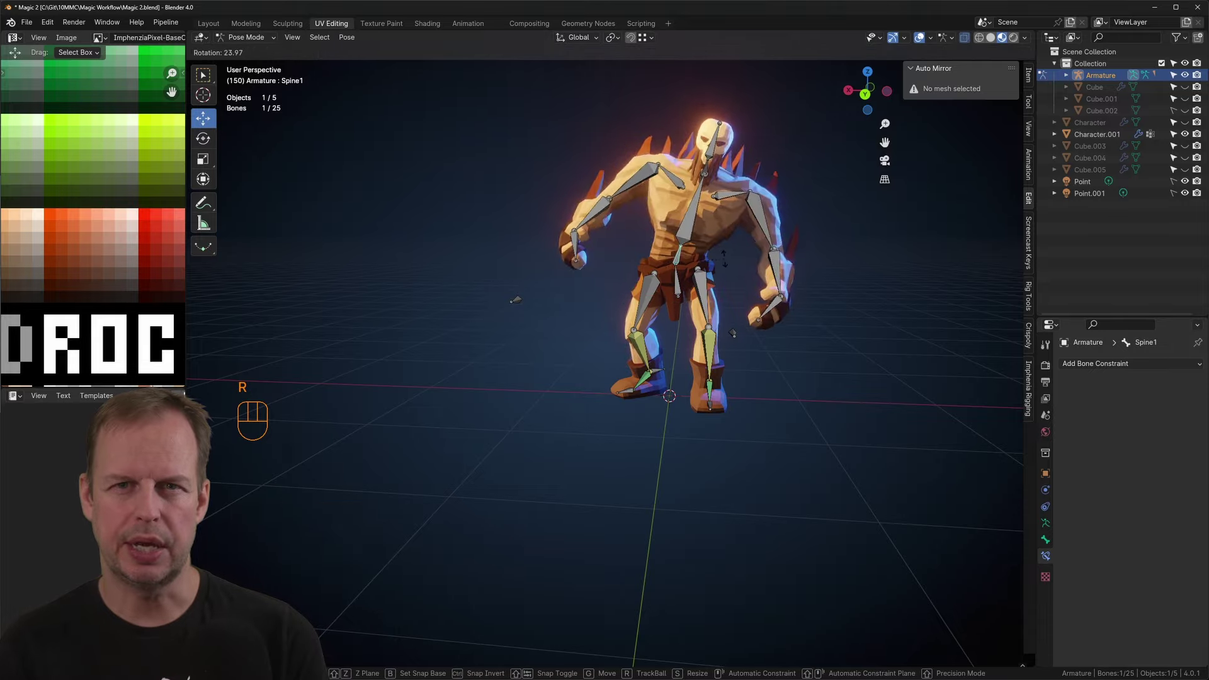
key(z)
click(724, 252)
Step: Rotate the Spine2 bone to adjust the chest and rotate the Head bone by about -4.4°
click(682, 205)
key(r)
click(711, 189)
click(695, 142)
middle_drag(695, 151, 787, 154)
key(r)
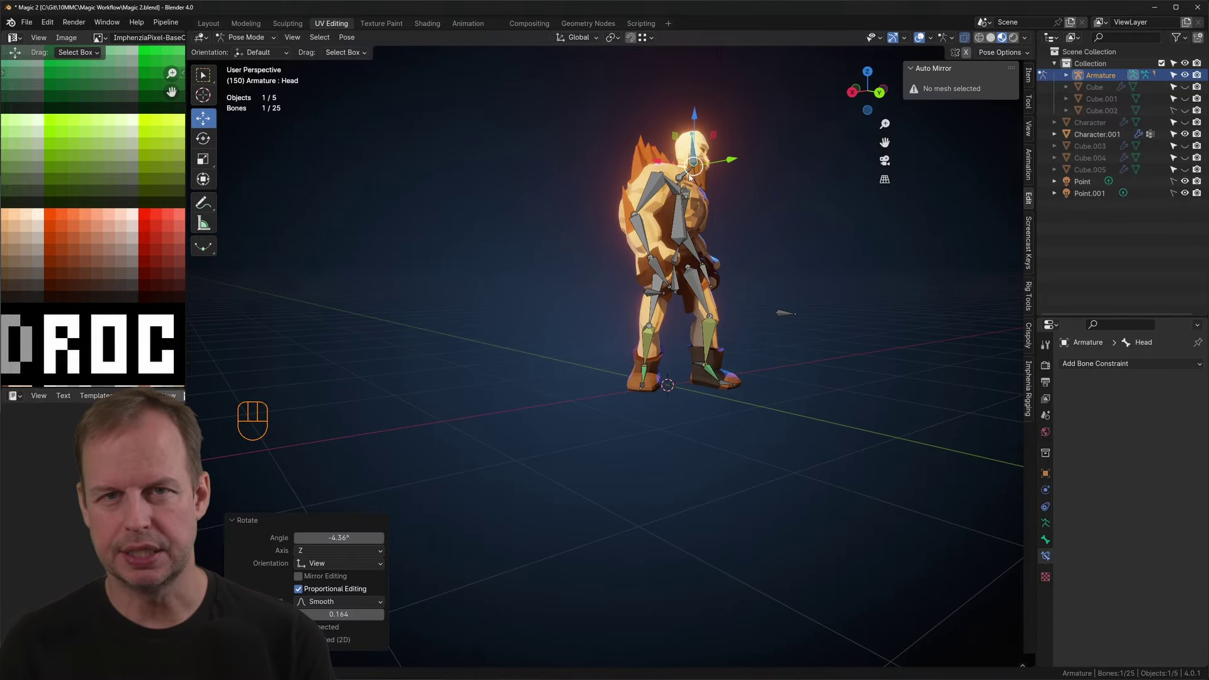
Step: Rotate the UpperArm.R bone to lower the right arm toward the body
click(651, 189)
key(r)
middle_drag(651, 188, 636, 220)
click(567, 208)
key(r)
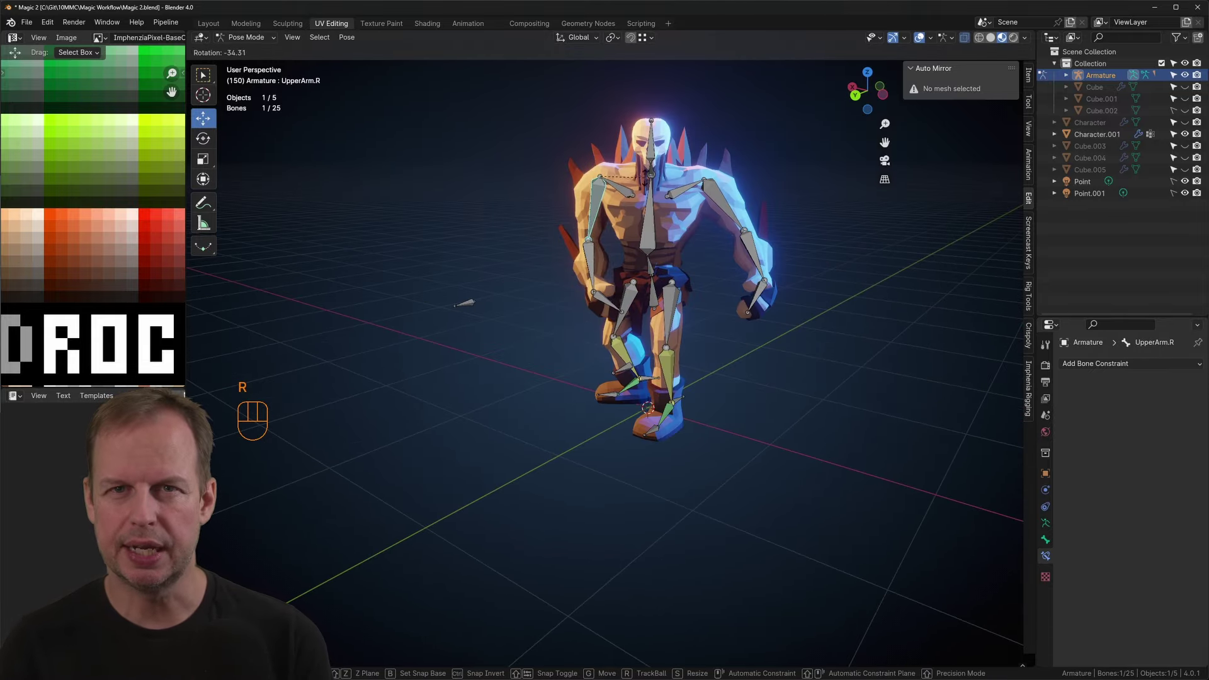
Step: Rotate the right arm's bones further to bend the forearm in front of the body
click(561, 217)
middle_drag(560, 217, 686, 216)
key(r)
click(623, 264)
key(r)
click(605, 251)
key(r)
click(727, 200)
Step: Rotate the left arm's bones to swing the arm backward
click(724, 238)
click(714, 282)
key(r)
key(r)
key(r)
Step: Shift the Pelvis bone and rotate the Spine2 bone about 11.5° in the side view
click(584, 259)
key(g)
click(601, 265)
key(r)
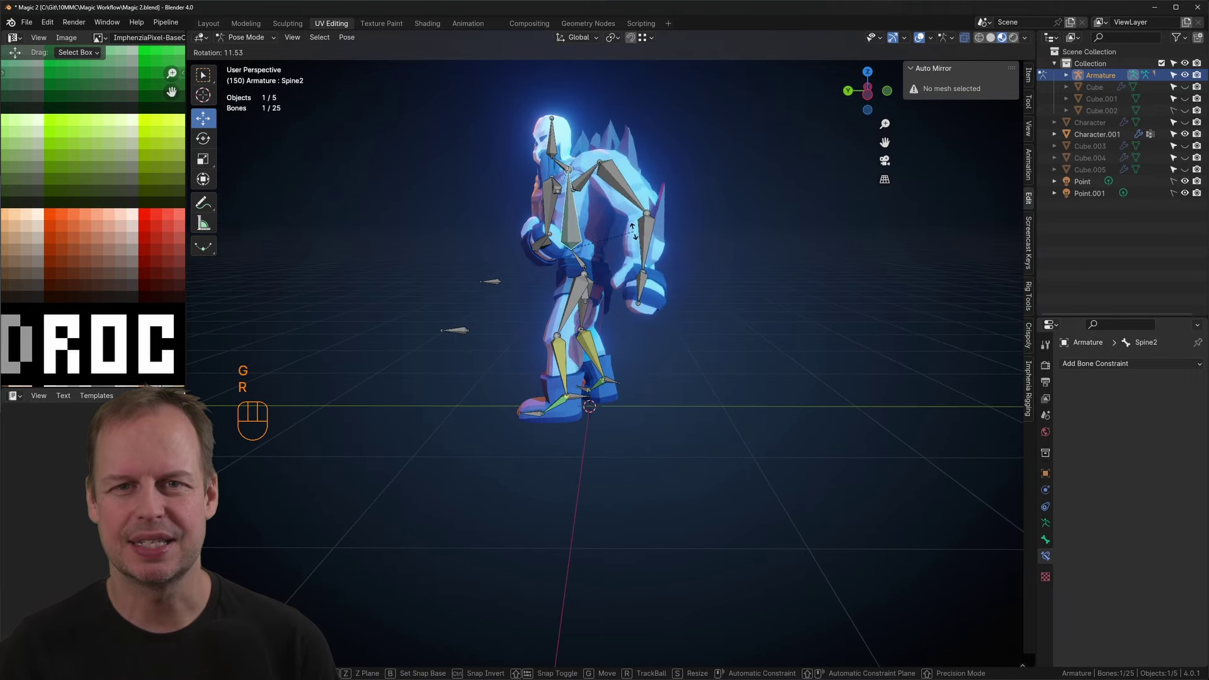
click(604, 255)
Step: Rotate the left upper and lower arm bones to bring the arm closer to the body
middle_drag(604, 255, 724, 252)
click(723, 201)
key(r)
click(698, 251)
key(r)
click(706, 170)
Step: Rotate the Pelvis bone around the Z axis and adjust its position
middle_drag(705, 170, 734, 227)
click(665, 264)
key(g)
key(z)
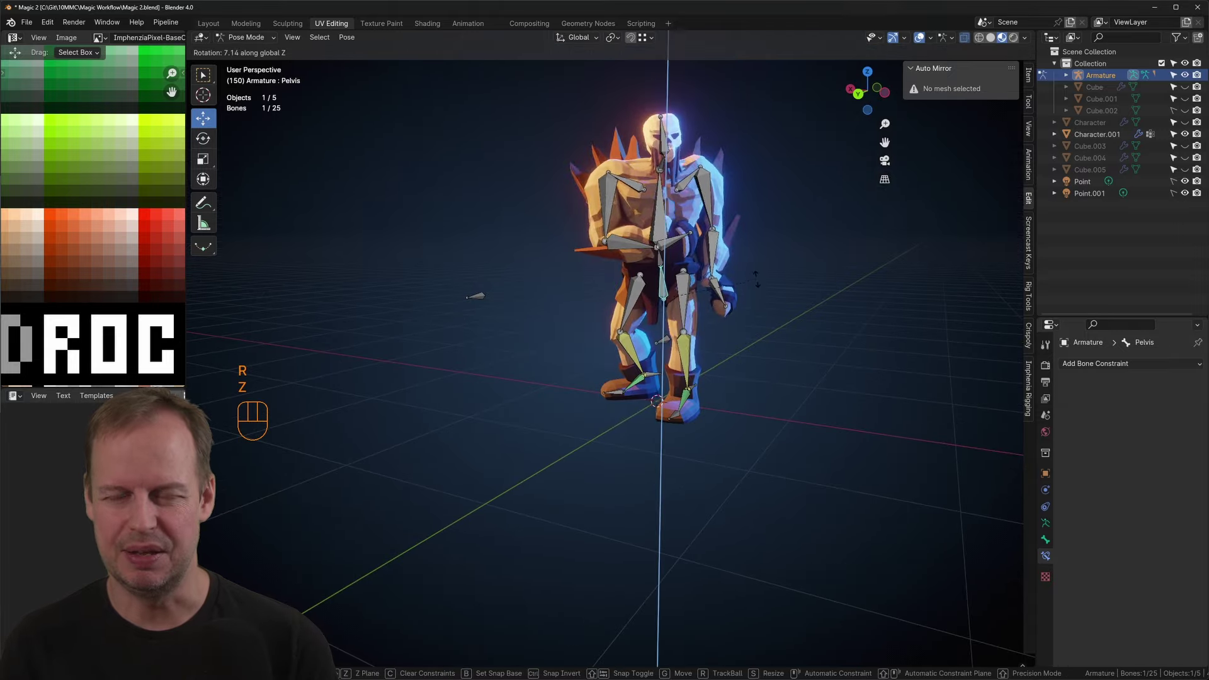
click(680, 277)
key(g)
Step: Clear the right arm's rotation, try a new LowerArm.R rotation, and clear it again
middle_drag(680, 277, 812, 252)
click(671, 189)
key(alt+r)
key(r)
key(r)
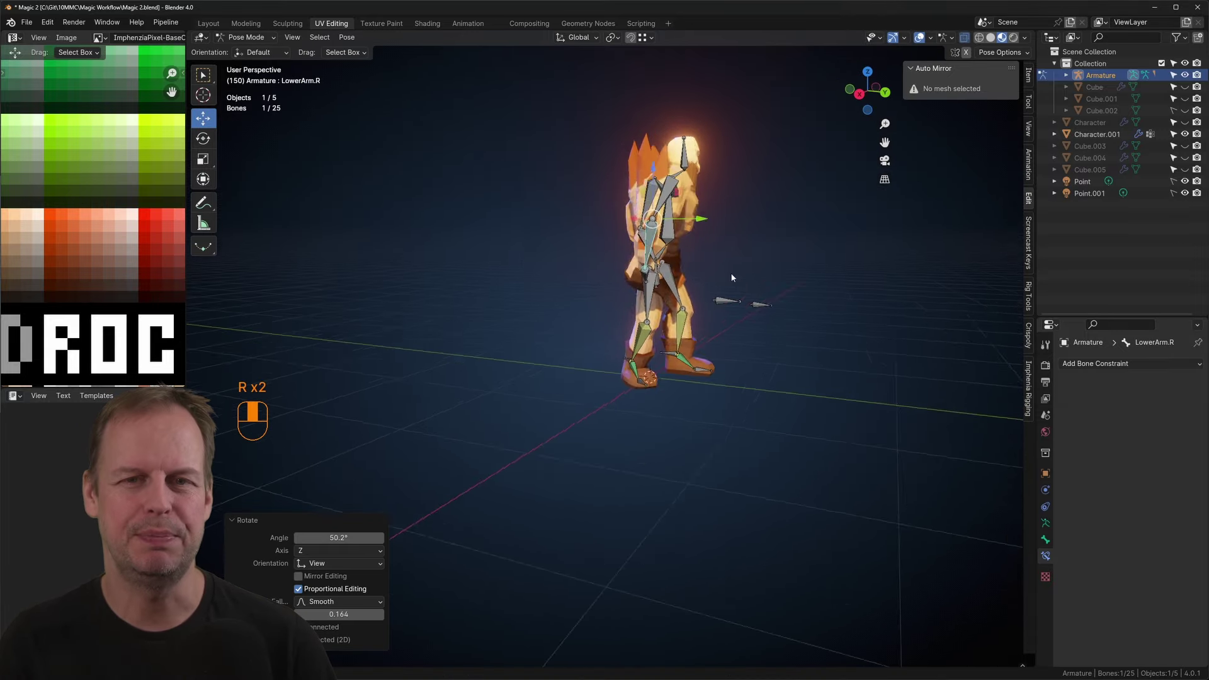
middle_drag(731, 275, 799, 240)
key(alt+r)
Step: Clear the arm rotation and rotate the LowerArm.L bone by about -15.6° to bend the left elbow
click(689, 189)
key(alt+r)
key(r)
middle_drag(705, 218, 768, 233)
key(r)
click(691, 258)
middle_drag(691, 259, 805, 241)
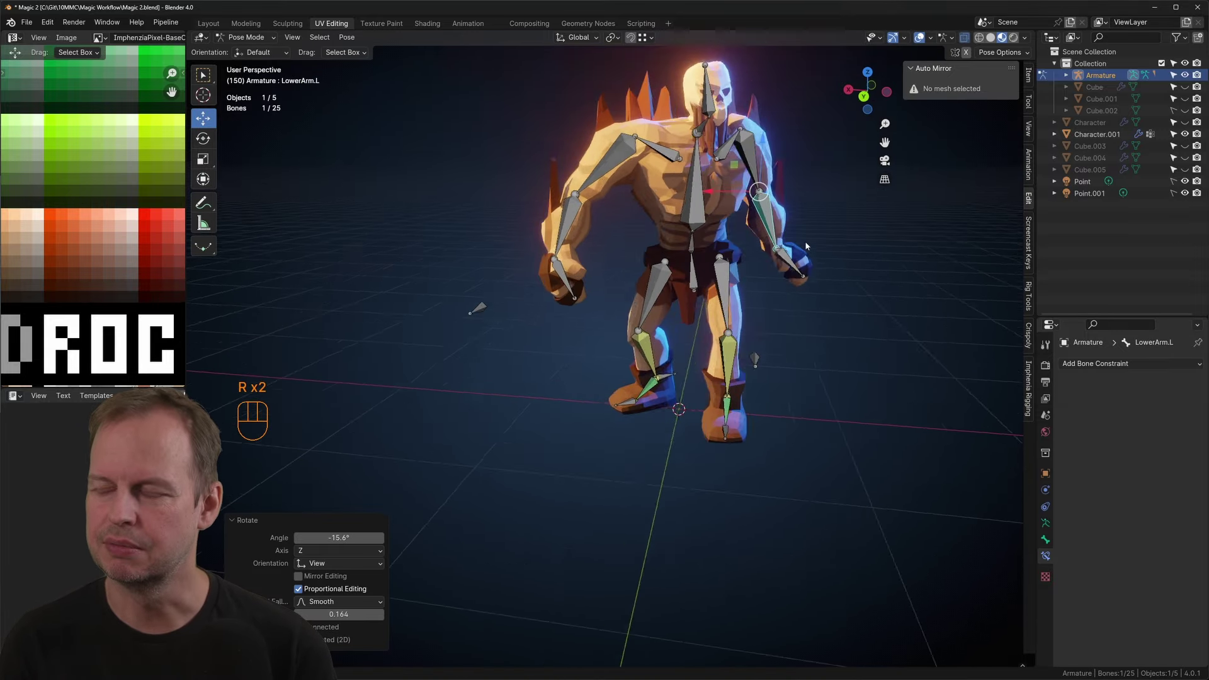
Step: Rotate the Head bone to adjust where the skull faces
click(548, 151)
key(r)
click(652, 149)
Step: Adjust the environment lighting in the viewport shading settings to relight the character
click(1024, 38)
click(1024, 38)
drag(1021, 176, 987, 176)
mouse_move(680, 277)
middle_down()
mouse_move(604, 280)
mouse_move(658, 283)
middle_up()
Step: Rotate the left foot's IK target around the Z axis and reposition it
click(597, 438)
key(r)
key(z)
click(591, 456)
key(g)
click(620, 465)
Step: Move the Pelvis bone in small adjustments to balance the stance over both feet
click(557, 324)
key(g)
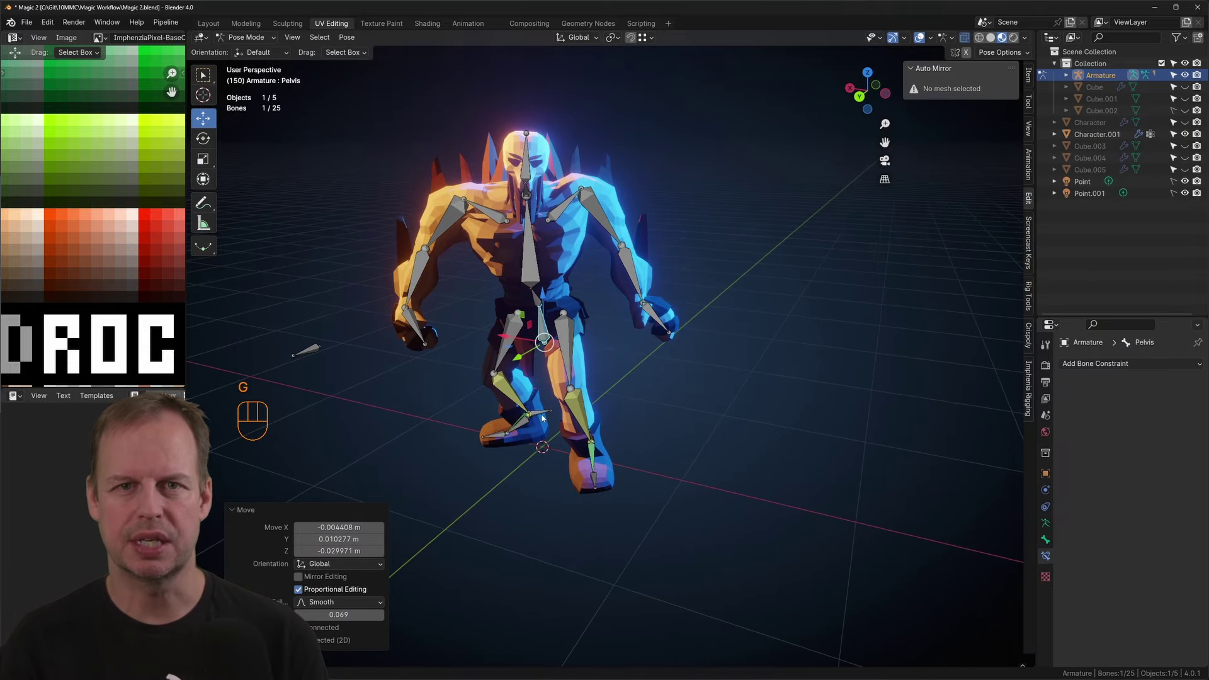
click(724, 419)
key(g)
middle_drag(567, 352, 667, 315)
click(587, 313)
key(g)
click(582, 331)
middle_drag(583, 330, 613, 335)
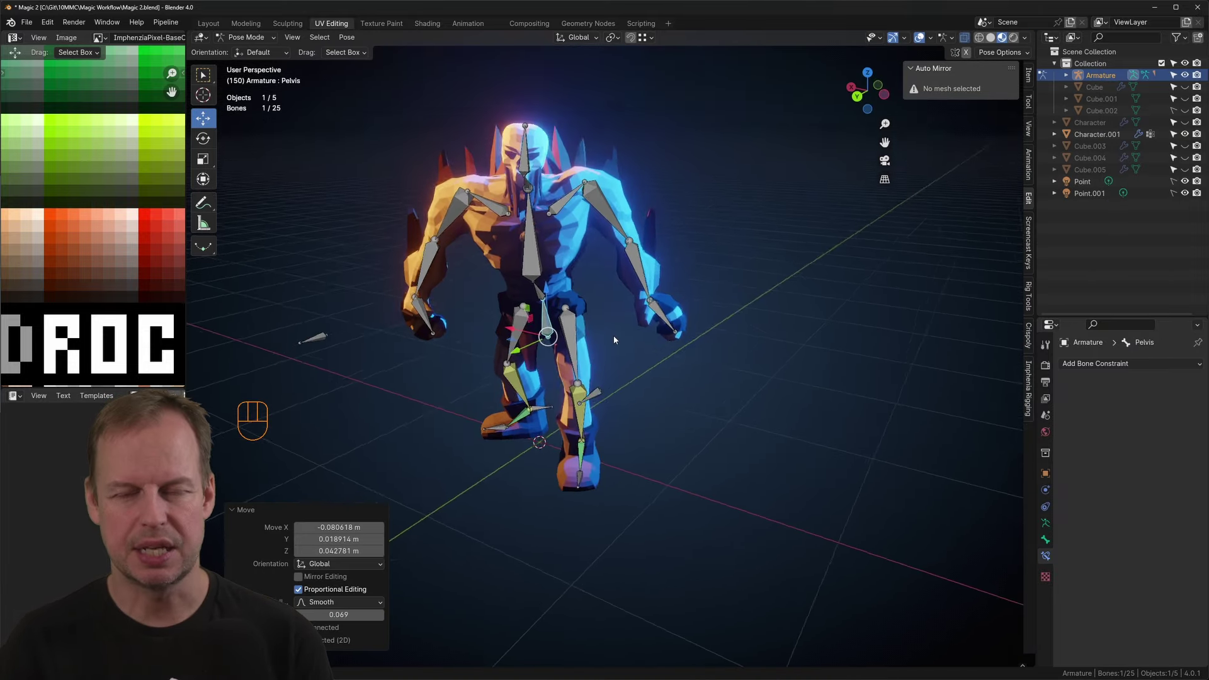
Step: Clear and redo the rotation of an upper-body bone, and rotate the Head bone by about -2.3°
click(586, 220)
key(alt+r)
key(r)
click(689, 388)
middle_drag(668, 265, 629, 208)
click(551, 119)
key(r)
click(625, 358)
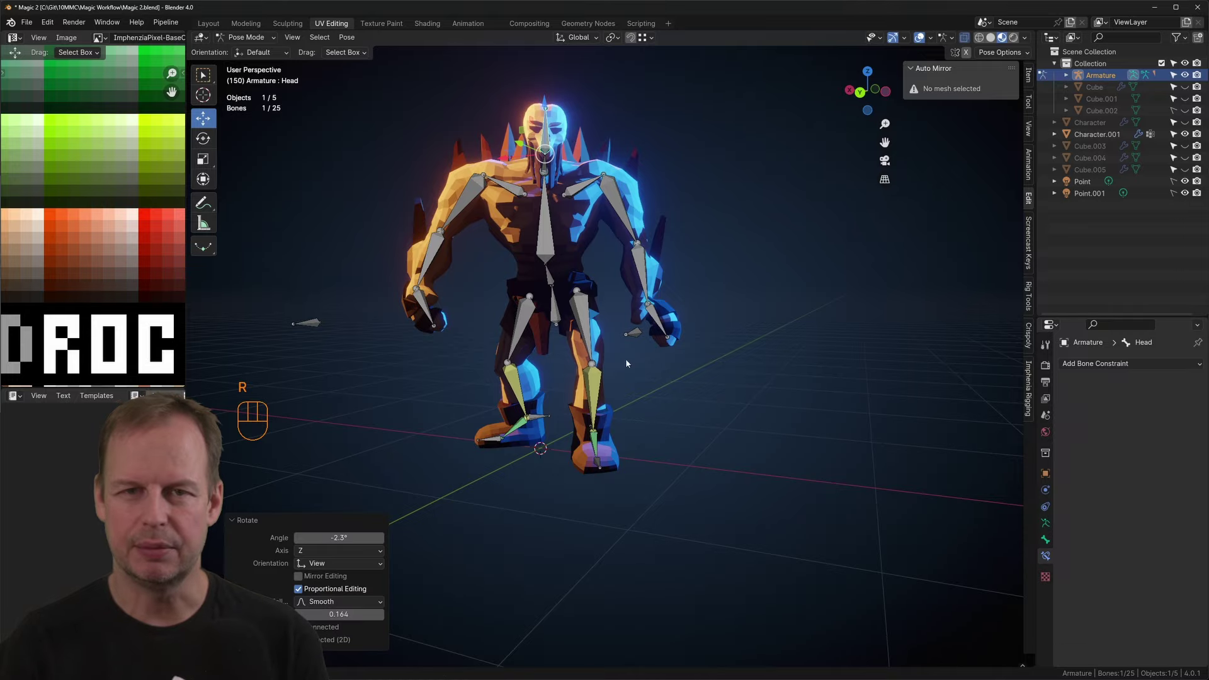
Step: Adjust the leg control's position and rotate the LowerArm.R bone by about -54.5° to bend the right elbow
key(g)
click(712, 373)
key(g)
middle_drag(632, 346, 504, 321)
click(565, 343)
key(r)
click(620, 359)
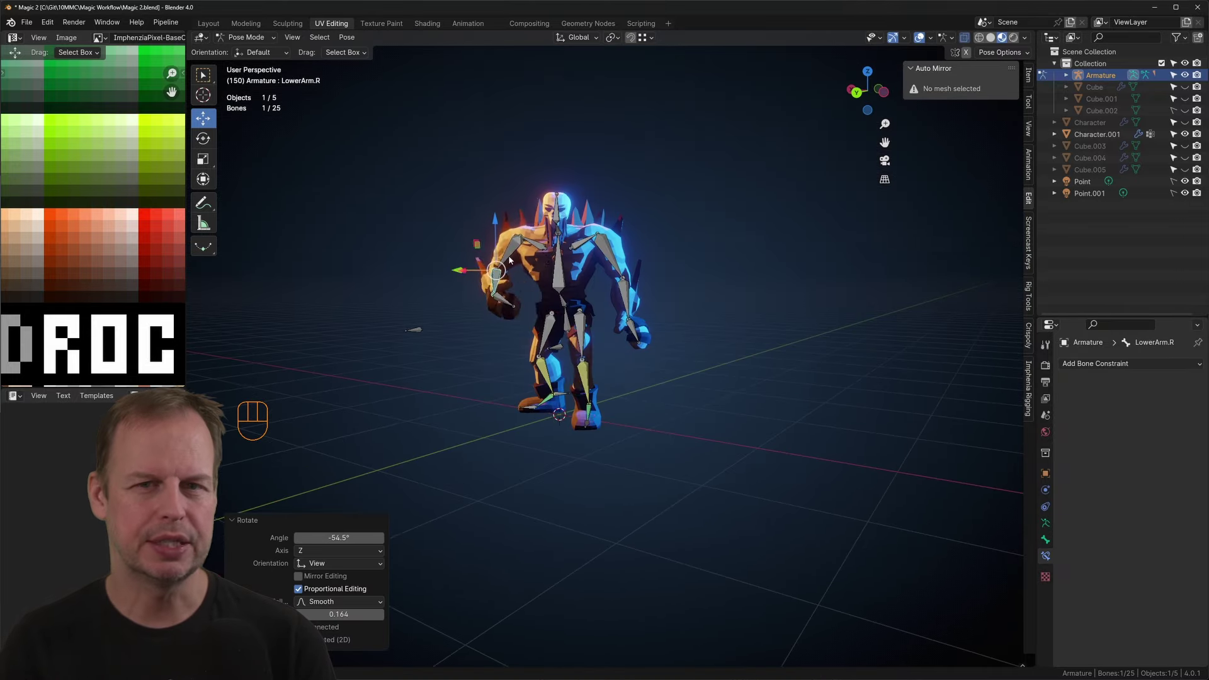
Step: Refine the bent right arm by rotating its bones from different viewing angles
click(562, 299)
key(r)
click(608, 285)
key(r)
click(609, 289)
middle_drag(609, 288, 614, 245)
Step: Move and rotate the body controls to refine the pose, including a turn around the Z axis
click(697, 307)
key(g)
click(705, 302)
key(r)
click(534, 148)
key(r)
key(z)
click(617, 182)
key(r)
Step: Move and rotate the Pelvis bone in the right side view to adjust the body's stance
middle_drag(617, 183, 679, 191)
click(768, 191)
key(KP_3)
click(683, 252)
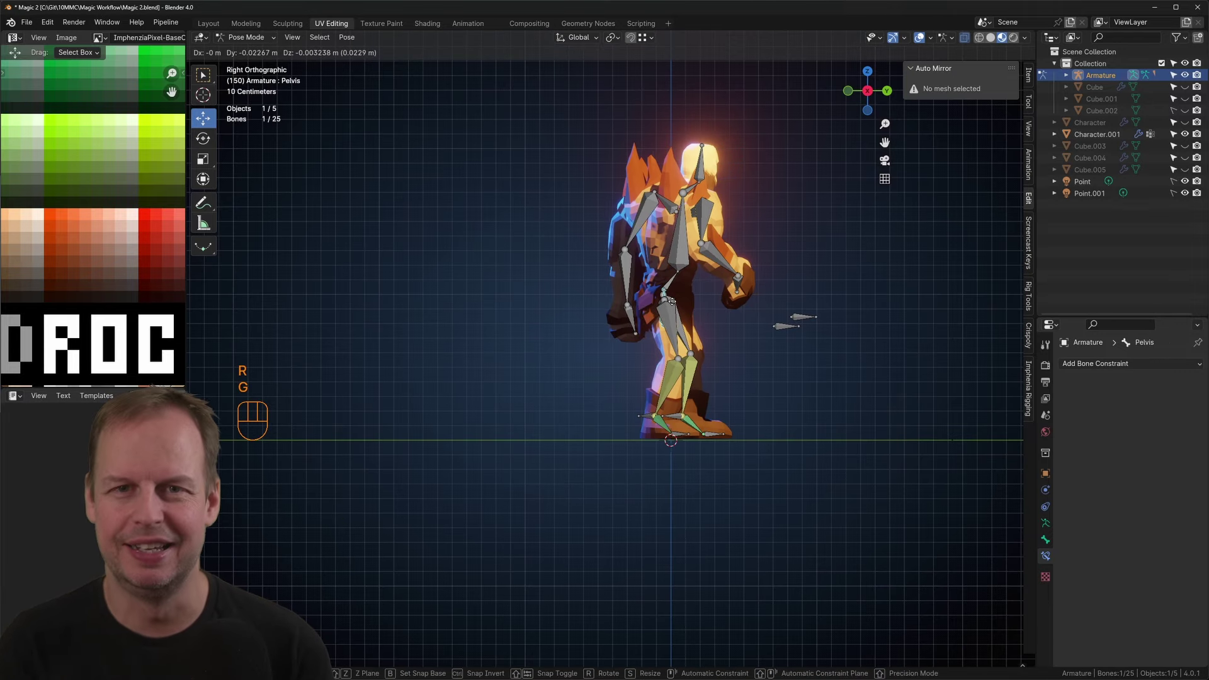
key(r)
click(686, 263)
Step: Rotate the Shoulder.R bone by about -4.39° in the back view and deselect it
key(ctrl+KP_1)
click(526, 210)
key(r)
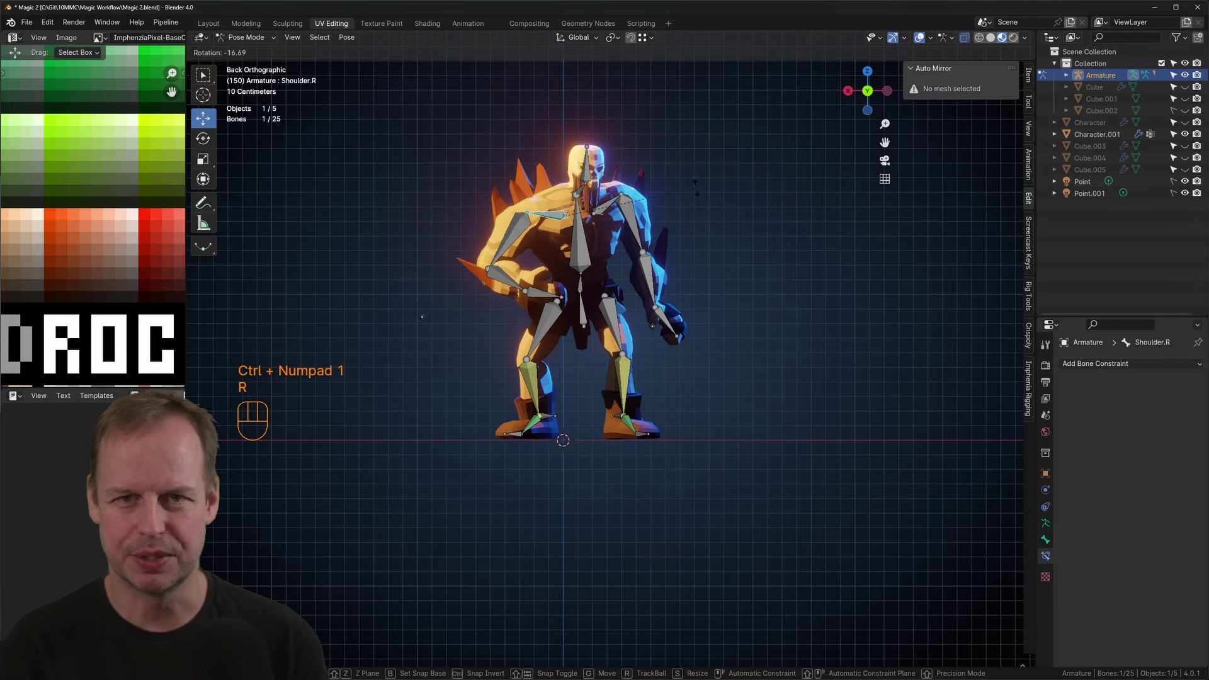
click(918, 202)
mouse_move(918, 202)
middle_down()
mouse_move(828, 207)
mouse_move(726, 261)
mouse_move(539, 256)
mouse_move(690, 262)
mouse_move(674, 262)
mouse_move(691, 246)
middle_up()
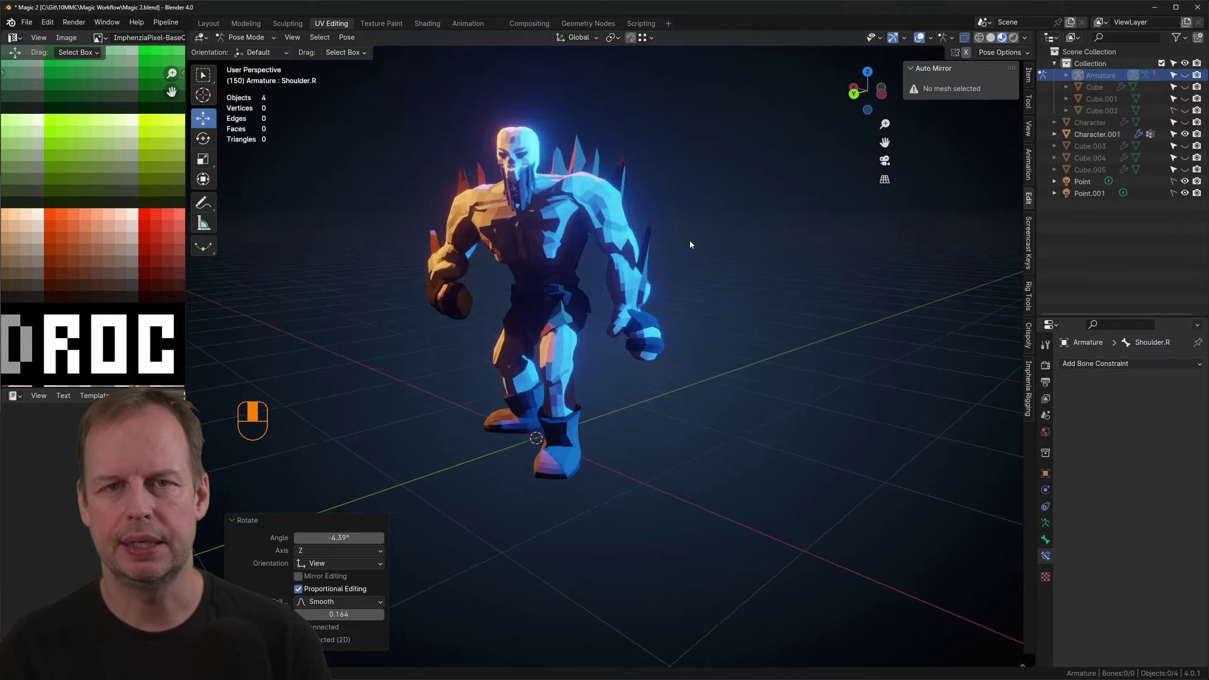
Step: Set the environment lighting strength of the viewport shading to 0
click(1025, 37)
drag(1015, 176, 982, 175)
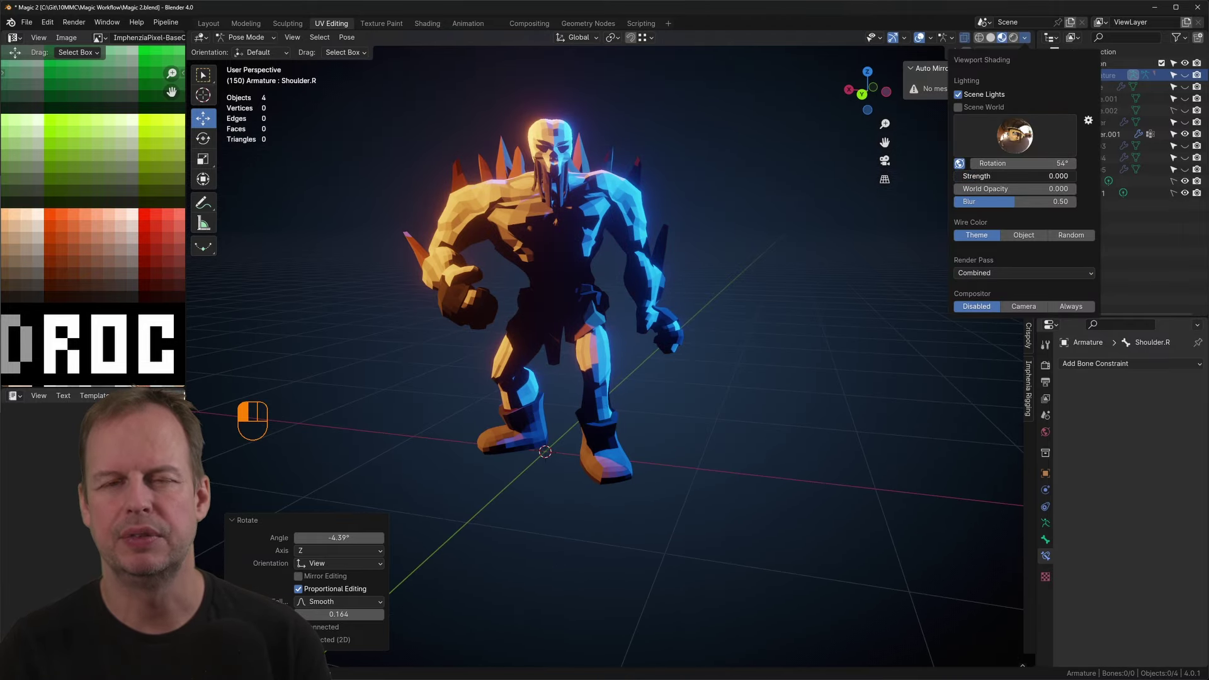
middle_drag(640, 185, 612, 235)
Step: Leave Pose Mode and select the Character.001 mesh in Object Mode
key(Tab)
key(Tab)
key(ctrl+Tab)
click(612, 235)
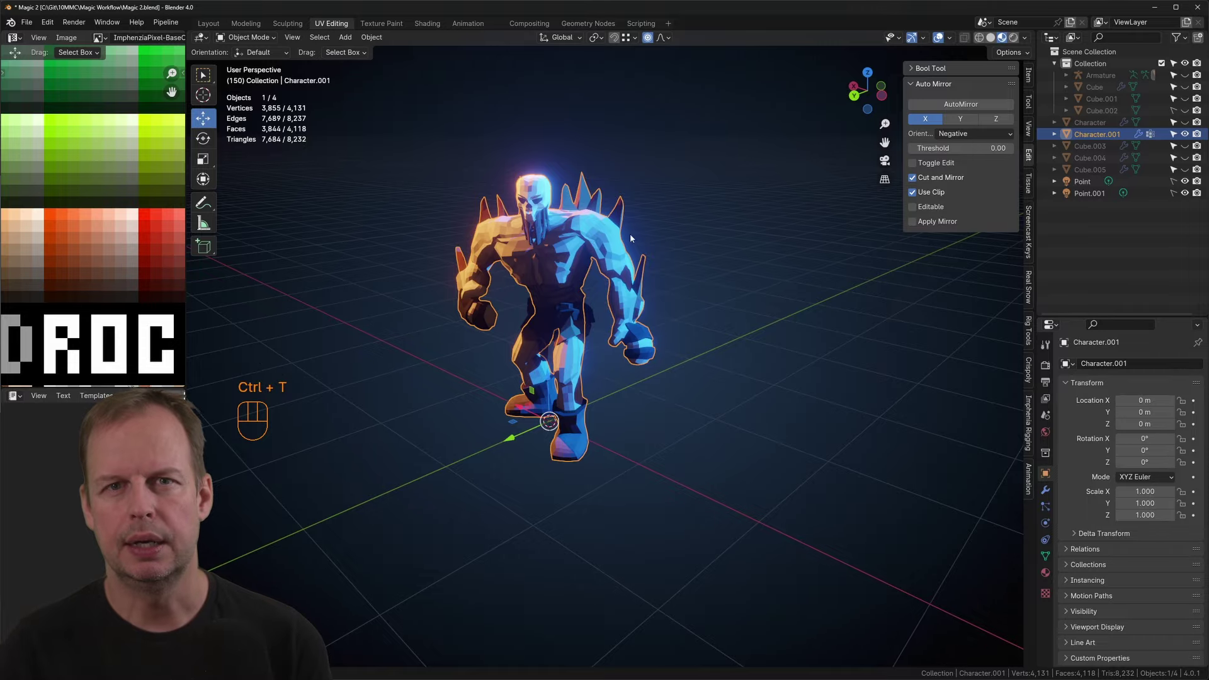
Step: Triangulate all faces of the Character.001 mesh and check the faceted result from several angles
key(Tab)
key(a)
key(ctrl+t)
key(Tab)
middle_drag(715, 201, 840, 209)
scroll(742, 188, up, 5)
scroll(747, 187, down, 5)
Step: Undo the triangulation of the character mesh and return to Object Mode
key(ctrl+z)
key(ctrl+z)
key(Tab)
Step: Deselect the character and inspect its pose from the side and front
scroll(840, 209, up, 3)
click(837, 254)
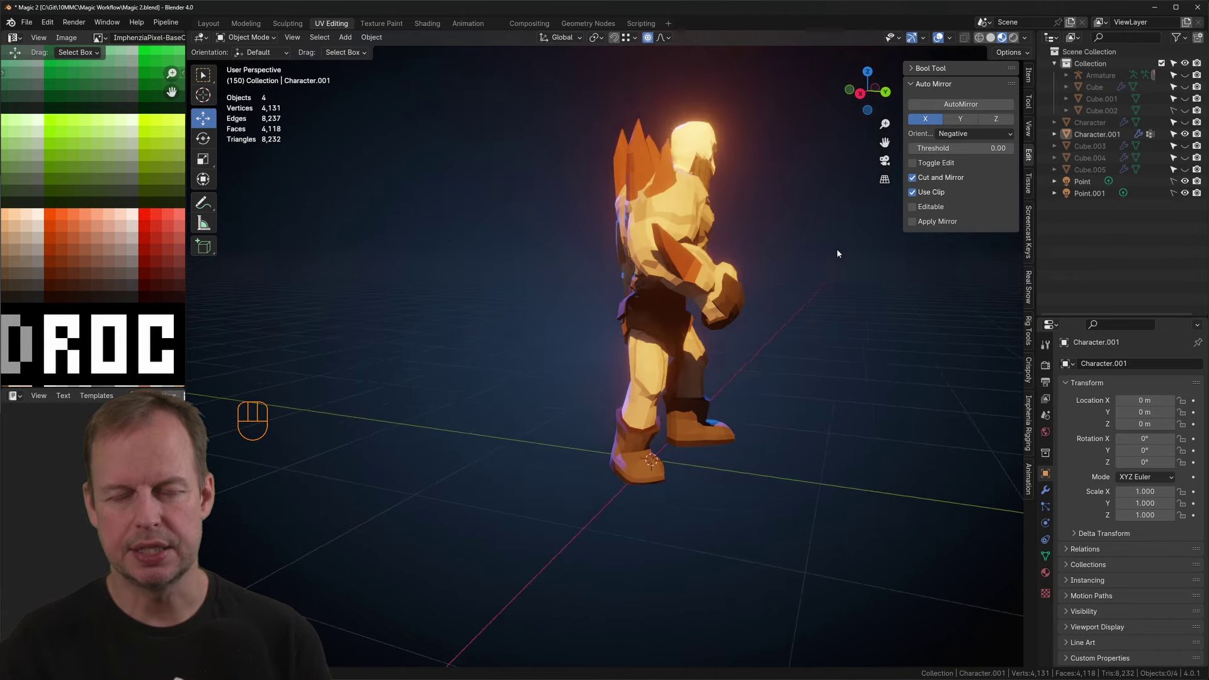
middle_drag(838, 254, 733, 285)
scroll(733, 285, down, 3)
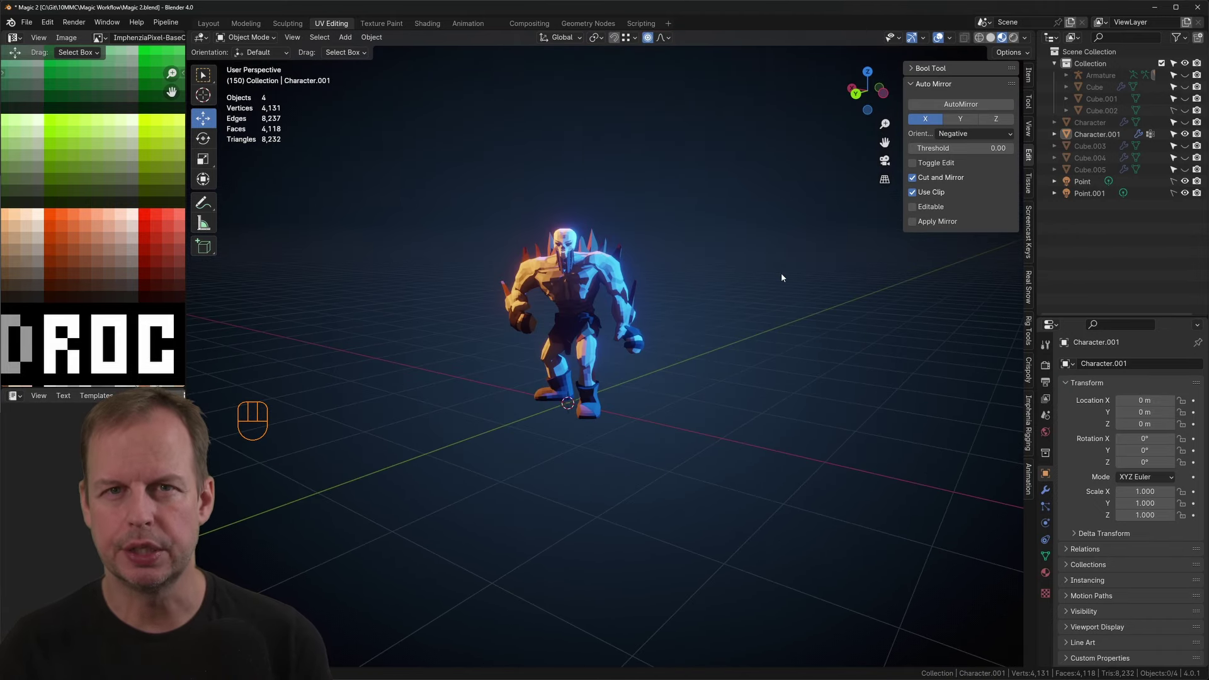
Step: Select the orange point light, display its light properties and undo the last power change
click(1082, 181)
click(1045, 522)
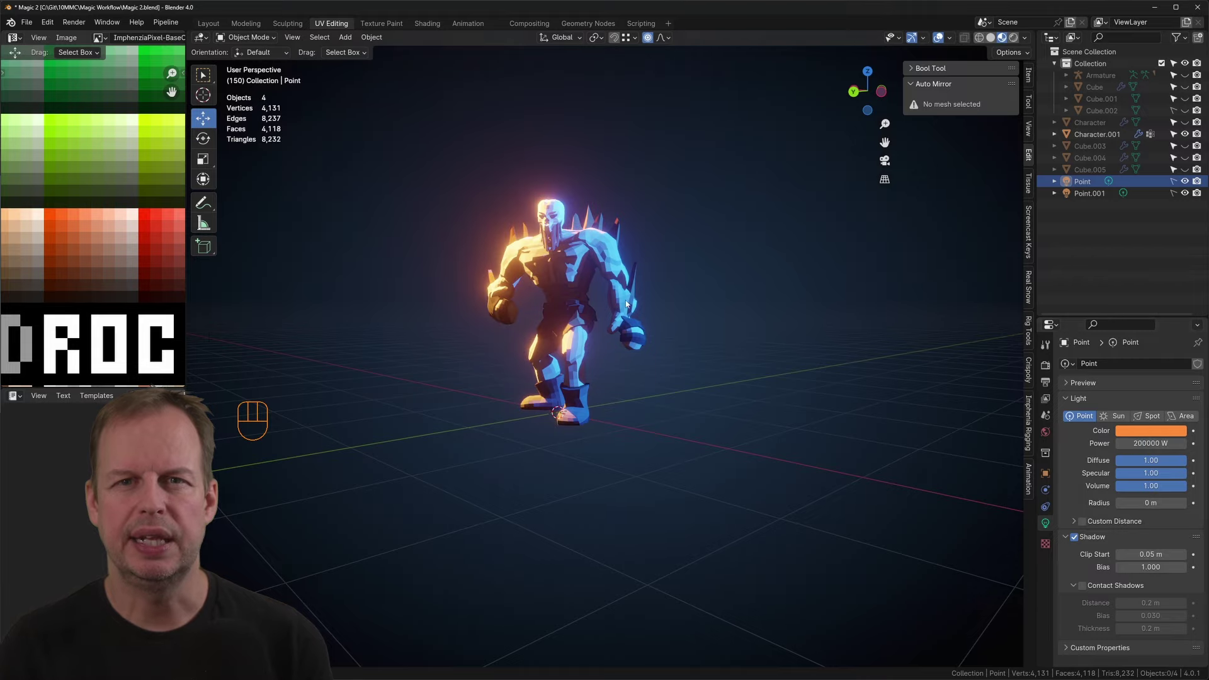
scroll(736, 296, up, 3)
key(ctrl+z)
scroll(735, 296, down, 4)
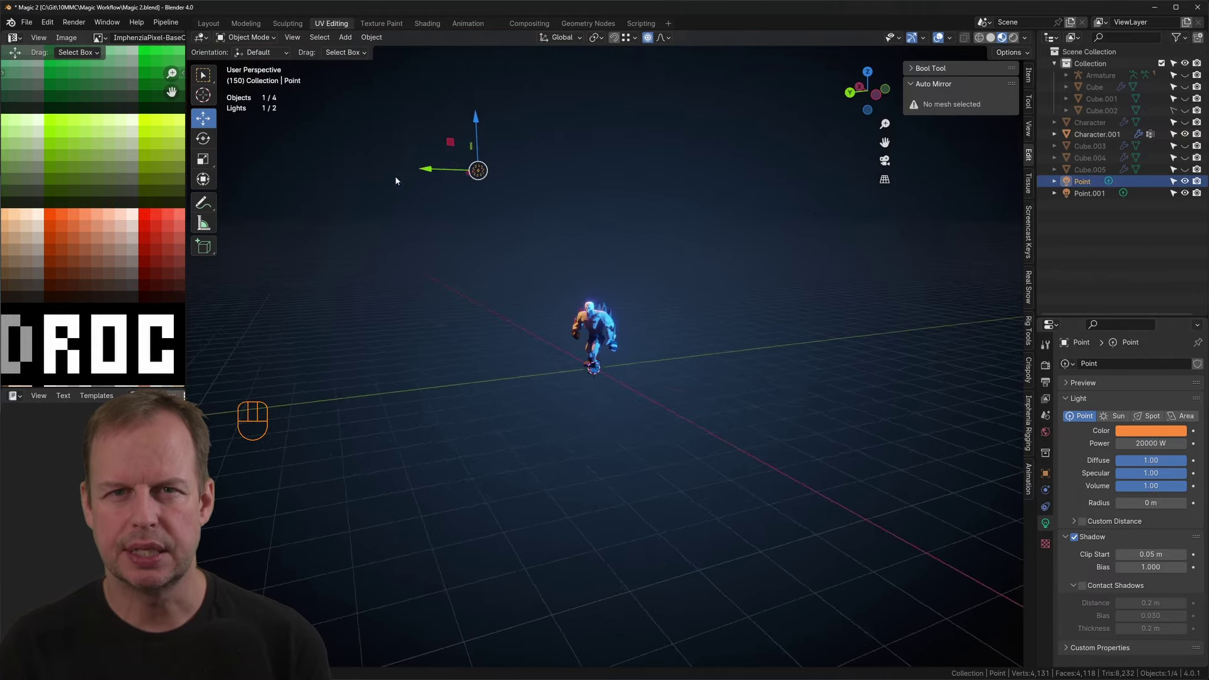
Step: Reposition the orange point light and place a duplicate of it low in front of the character
key(g)
click(497, 327)
key(shift+d)
click(794, 540)
key(g)
click(787, 455)
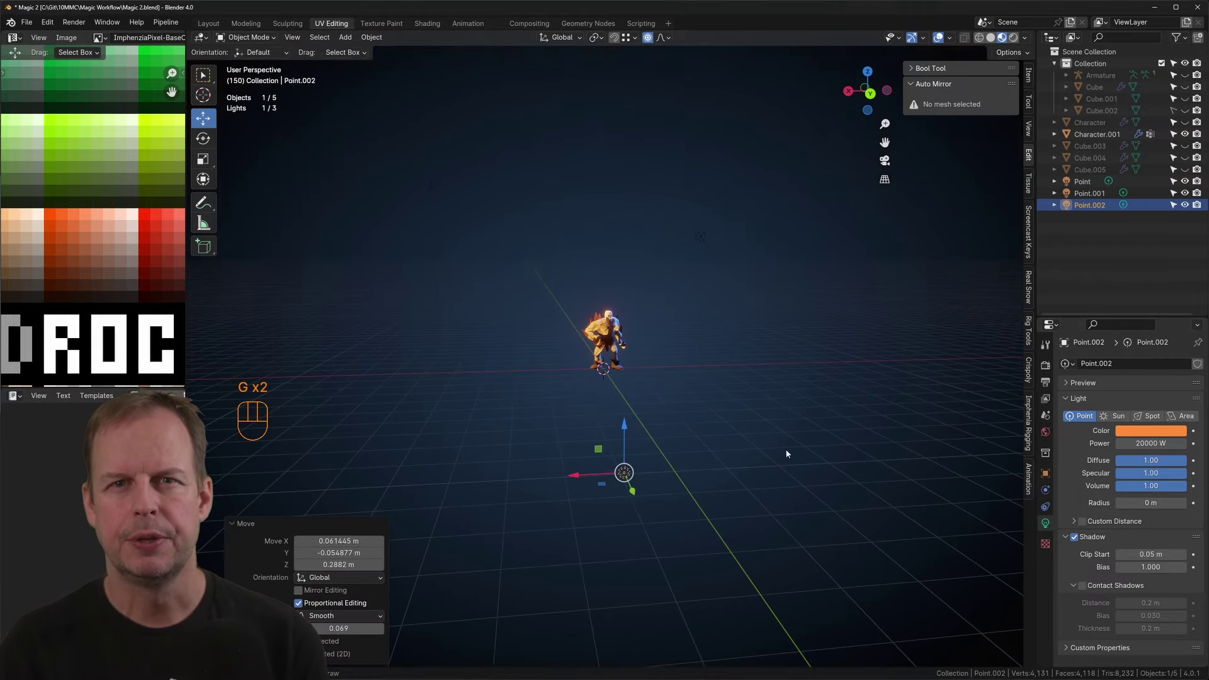
Step: Change the duplicated point light's color to pure red
click(1150, 431)
click(1109, 361)
scroll(752, 351, up, 4)
middle_drag(752, 352, 730, 393)
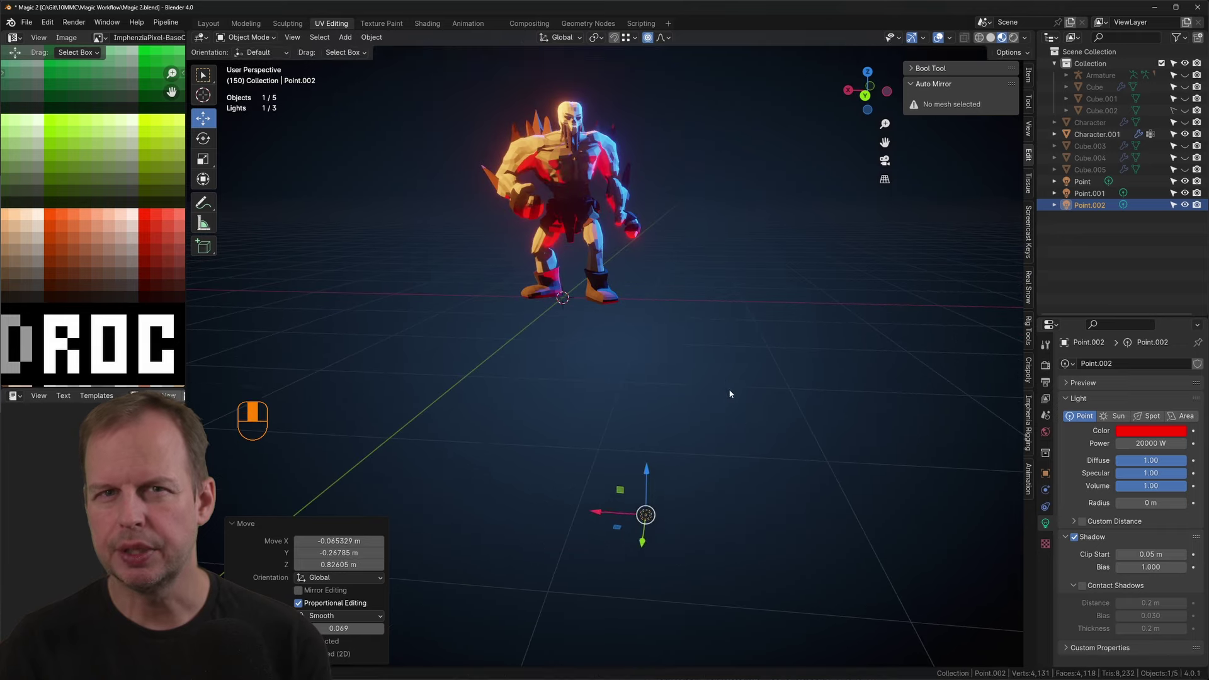
Step: Give the red point light a radius of about 1.94 m and a power of 500 W
click(1160, 446)
text(50)
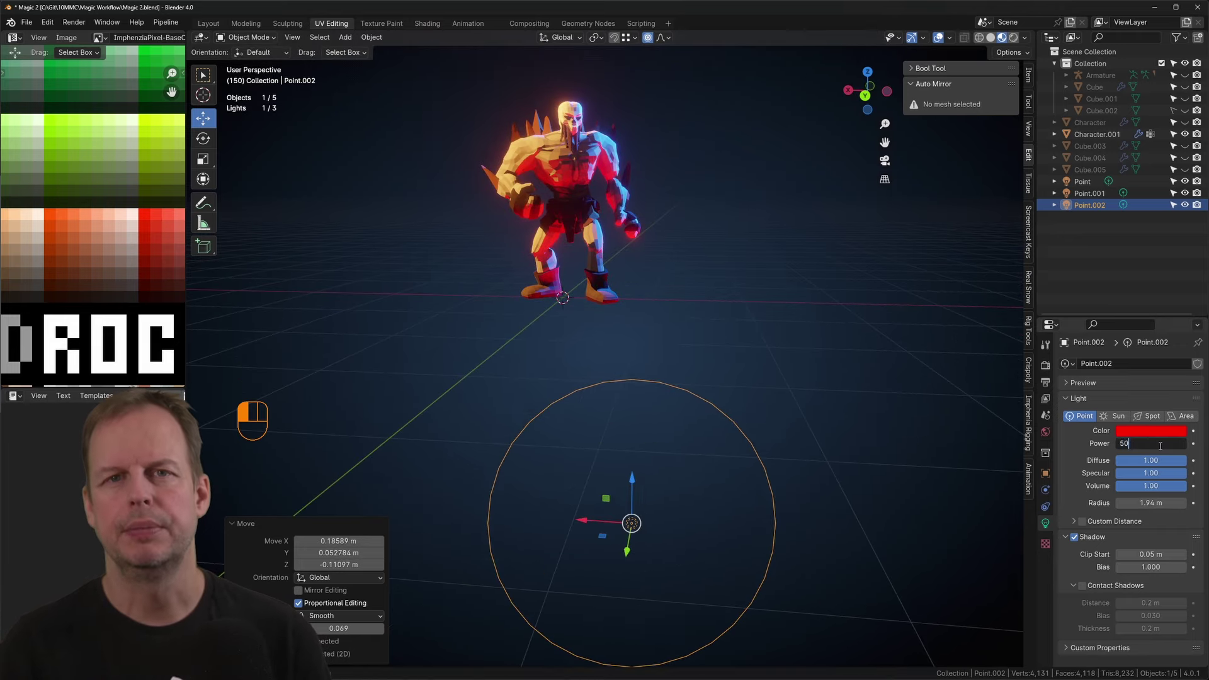
text(0)
key(Return)
Step: Lower the blue point light beside the character by about 2.8 m
scroll(772, 292, up, 3)
shift+middle_drag(773, 292, 777, 334)
middle_drag(777, 334, 730, 315)
scroll(731, 315, down, 3)
click(1089, 194)
key(g)
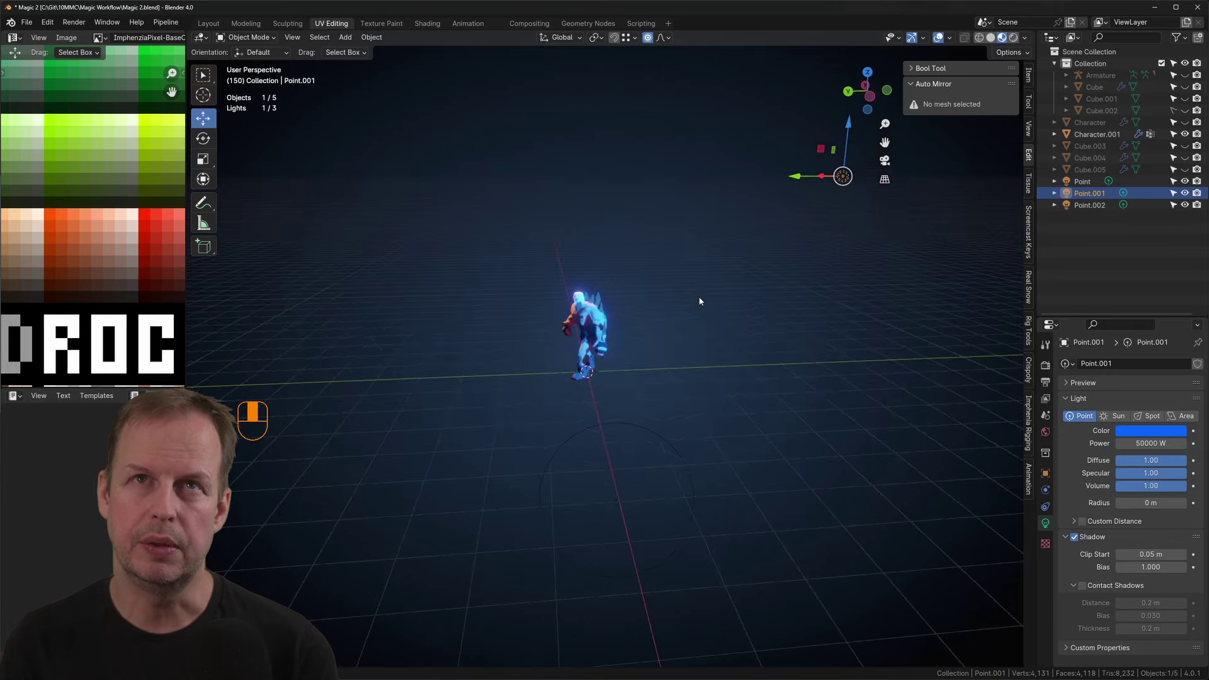
click(859, 292)
scroll(890, 357, up, 3)
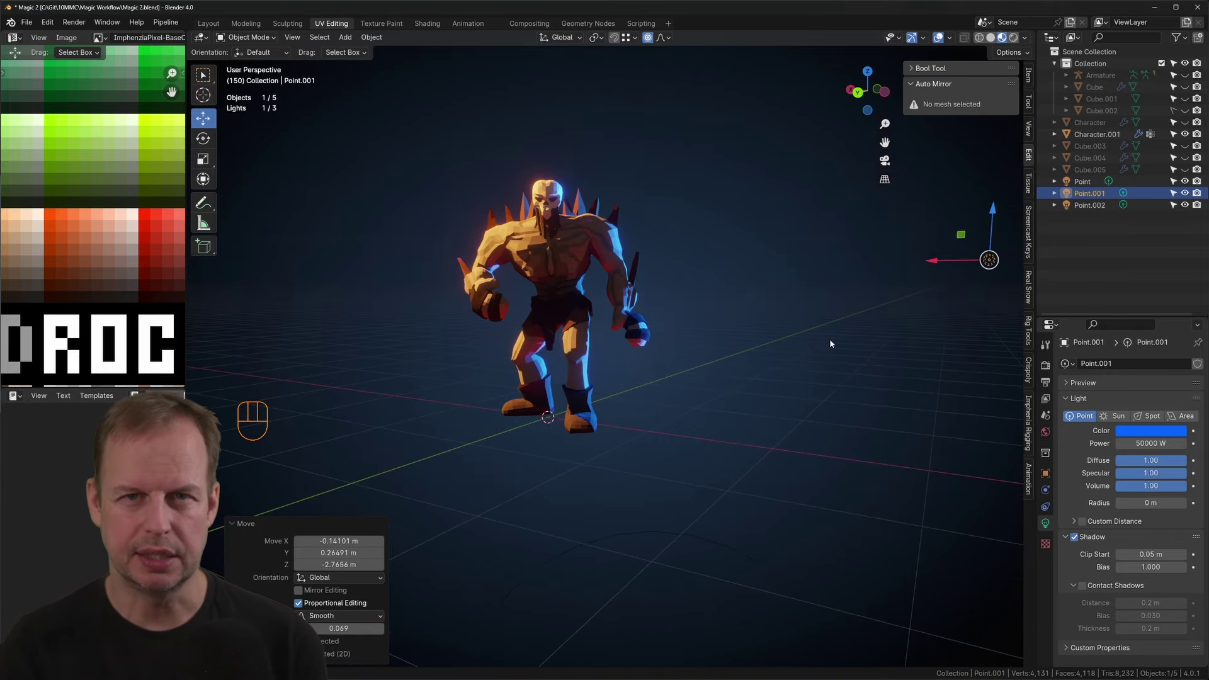
Step: Duplicate the visible character mesh in place and hide the original
middle_drag(830, 344, 659, 311)
scroll(634, 313, up, 1)
scroll(659, 311, down, 3)
click(580, 288)
key(shift+d)
key(Escape)
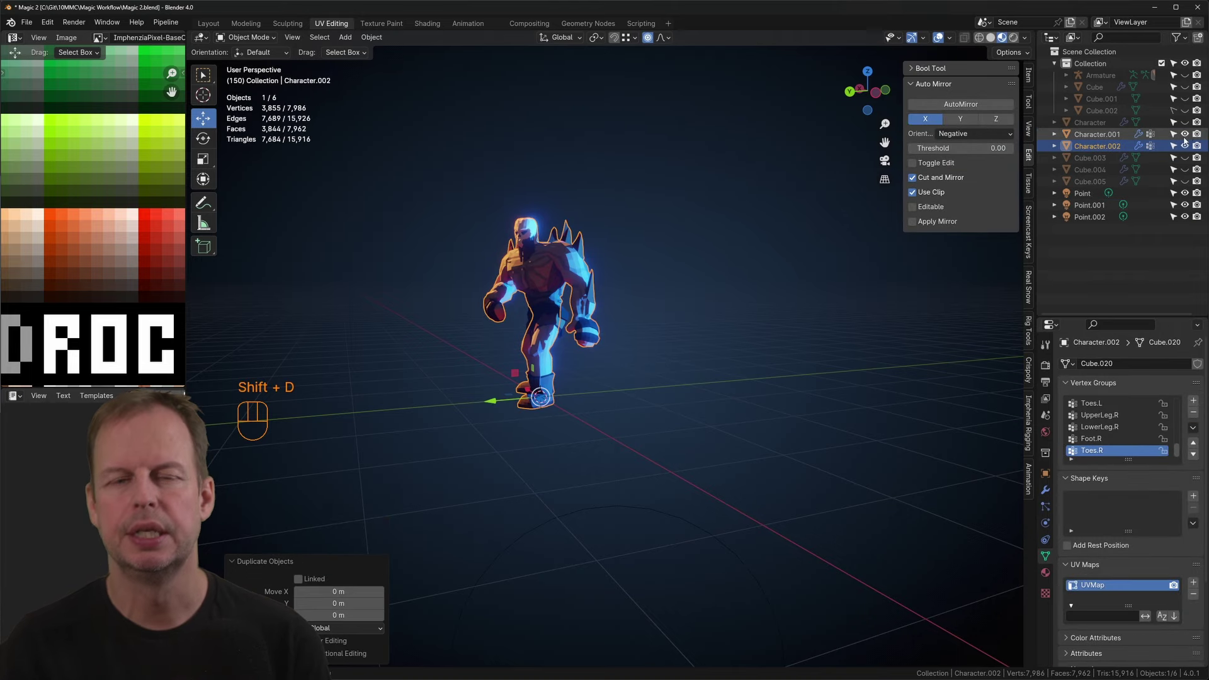
Step: Triangulate all faces of the duplicated character mesh and return to Object Mode
key(Tab)
key(a)
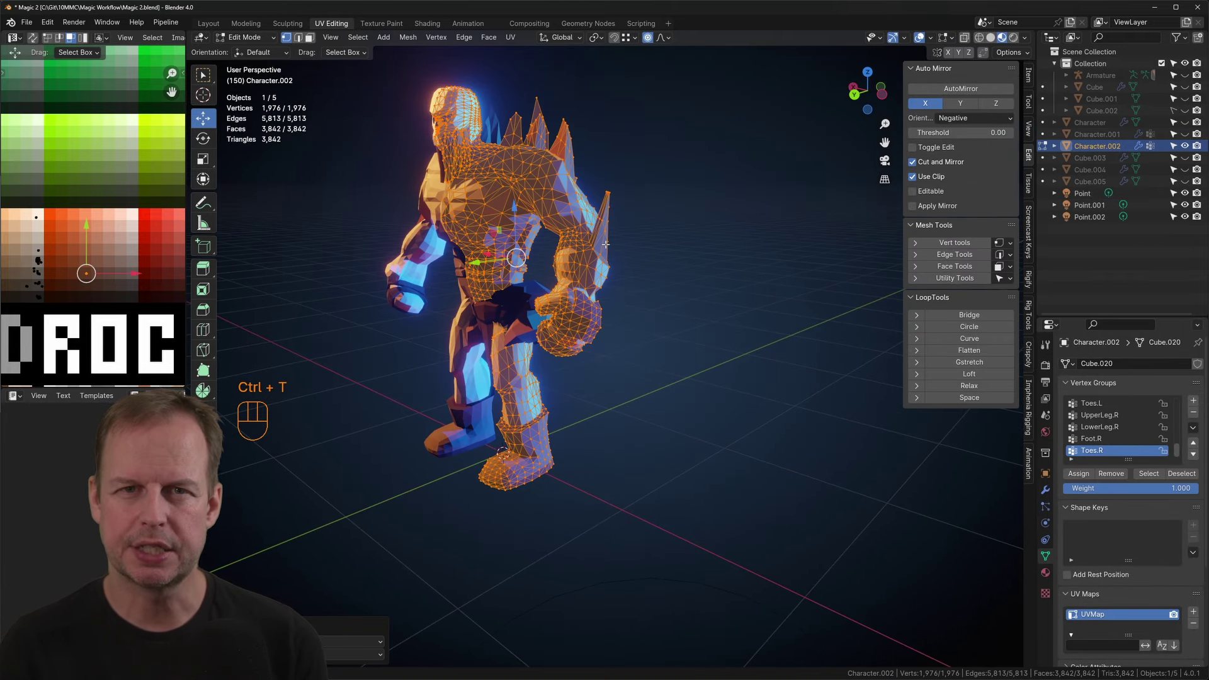
key(Tab)
middle_drag(733, 281, 814, 285)
Step: Examine the lit character in the Shading workspace together with its material's noise texture and color ramp nodes
click(427, 23)
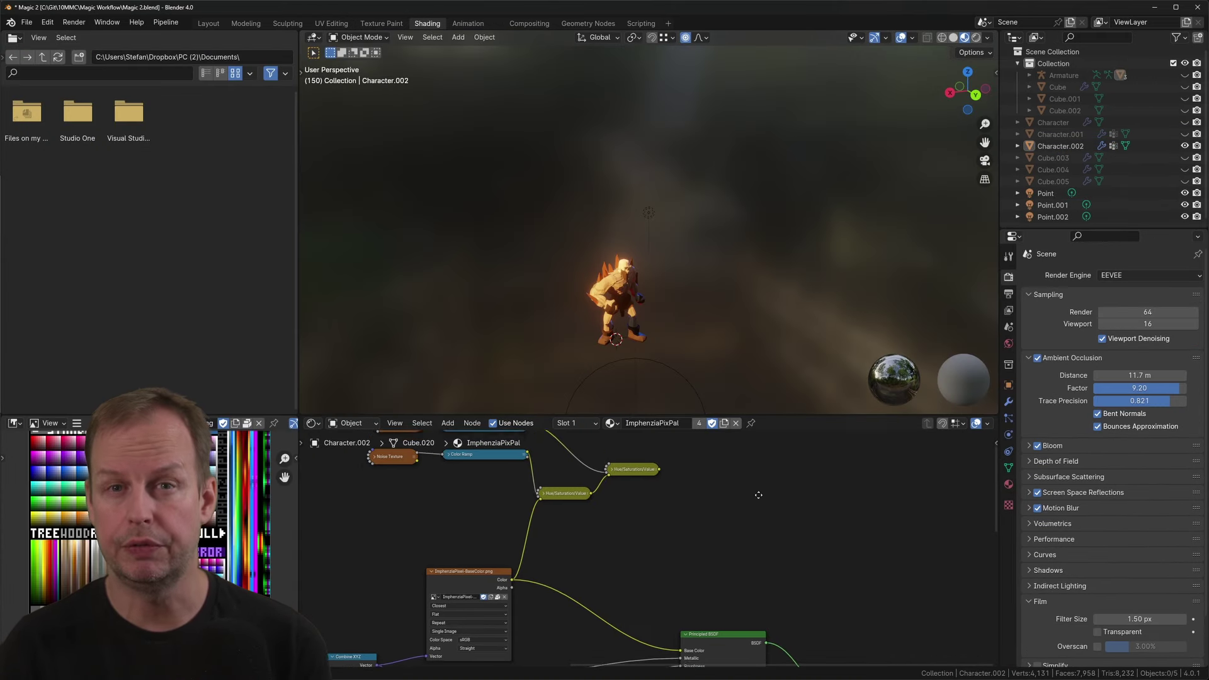
middle_drag(758, 493, 759, 439)
scroll(671, 182, up, 5)
mouse_move(686, 227)
middle_down()
mouse_move(671, 175)
mouse_move(662, 189)
middle_up()
middle_drag(600, 464, 588, 487)
drag(646, 435, 671, 619)
middle_drag(641, 479, 715, 567)
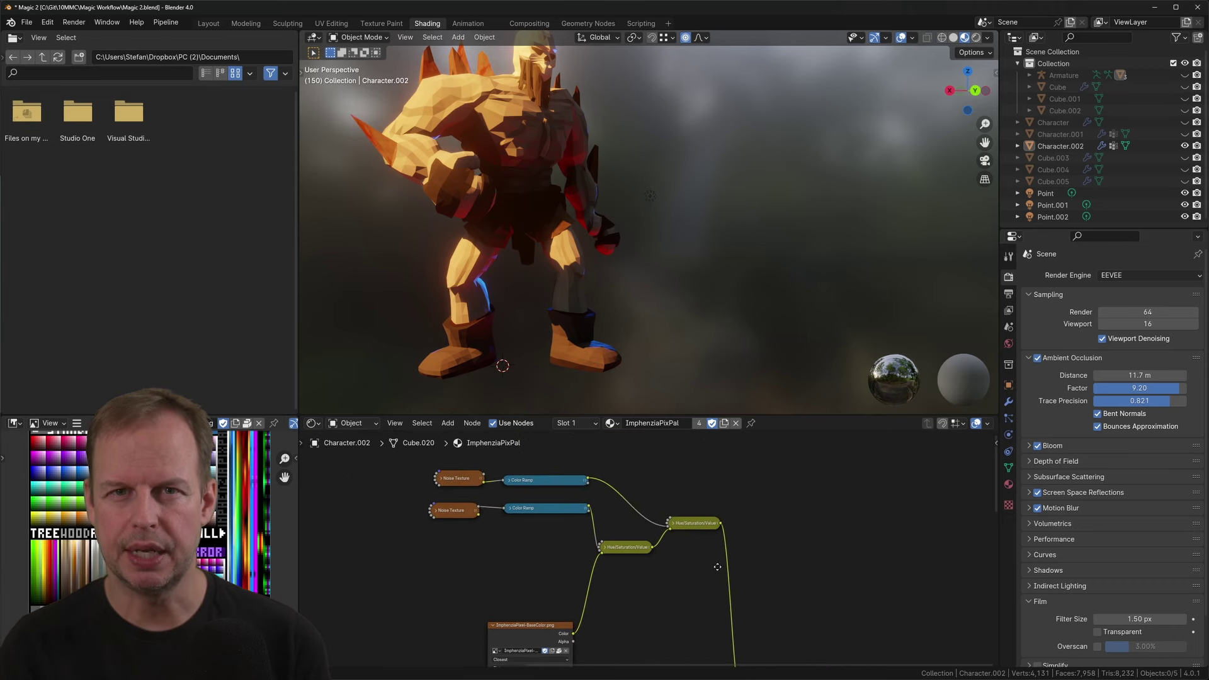
scroll(539, 127, up, 5)
shift+middle_drag(540, 126, 732, 302)
scroll(743, 302, down, 2)
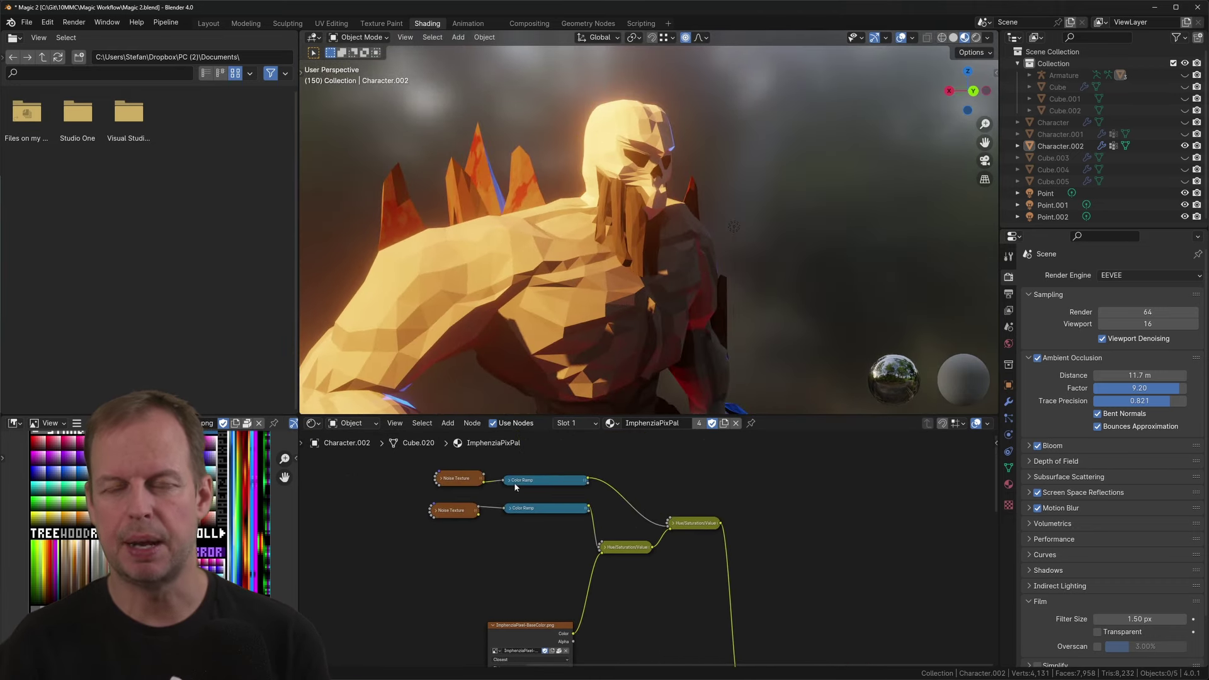
Step: Lower the Value of the last Hue/Saturation/Value node in the character's material to 0.700
drag(700, 555, 658, 555)
scroll(819, 265, down, 3)
middle_drag(875, 265, 766, 322)
scroll(764, 316, up, 2)
drag(693, 555, 708, 555)
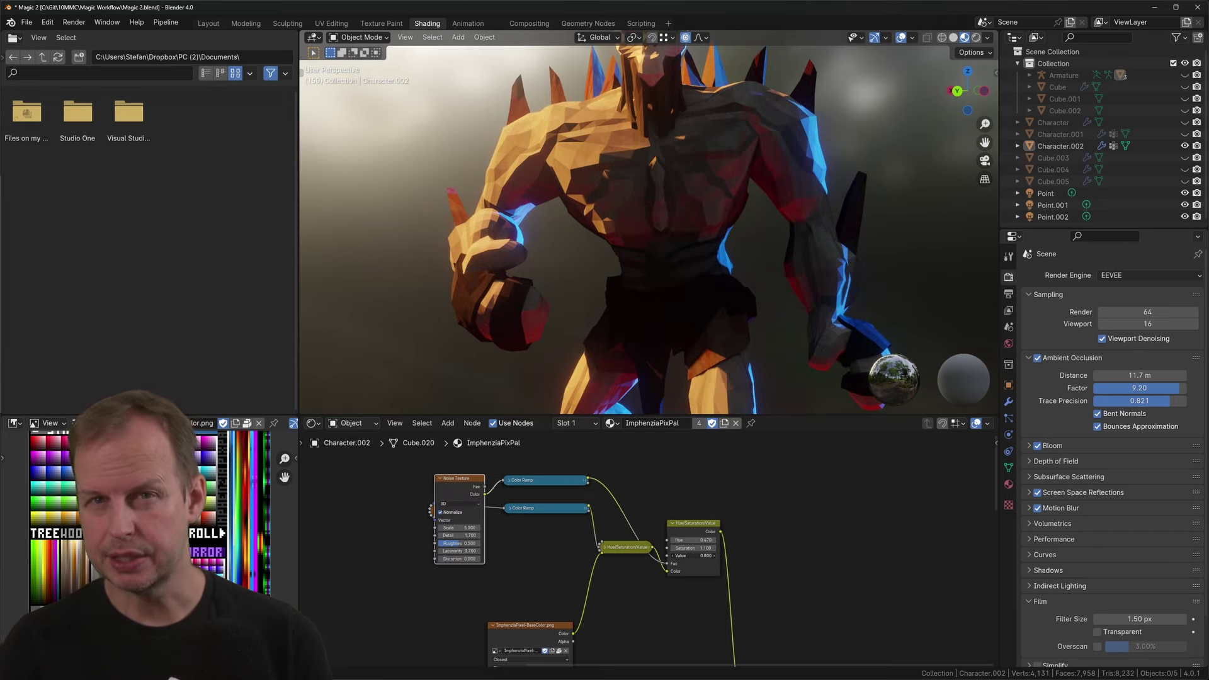
drag(699, 556, 672, 555)
scroll(755, 282, down, 4)
middle_drag(755, 282, 869, 277)
middle_drag(707, 241, 927, 246)
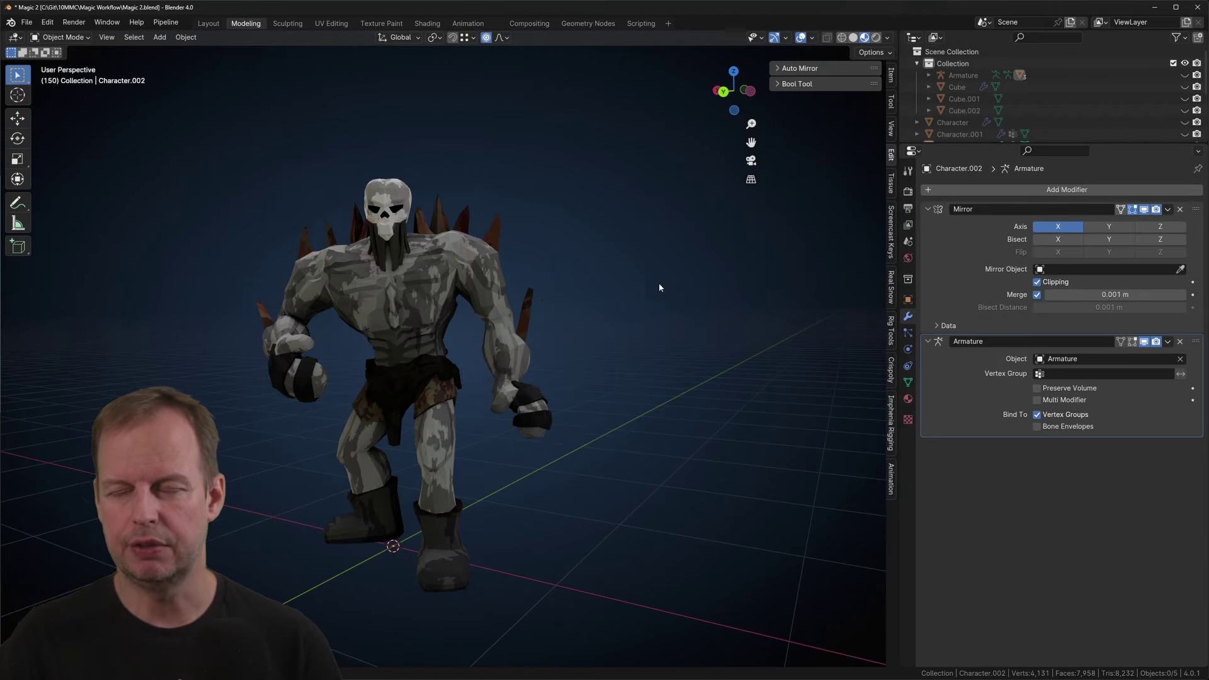
Step: Enable Scene Lights for the Modeling viewport's shading and reduce the environment strength to about 0.226
scroll(659, 287, down, 3)
mouse_move(659, 287)
middle_down()
mouse_move(763, 286)
mouse_move(672, 273)
middle_up()
scroll(672, 273, up, 3)
click(888, 37)
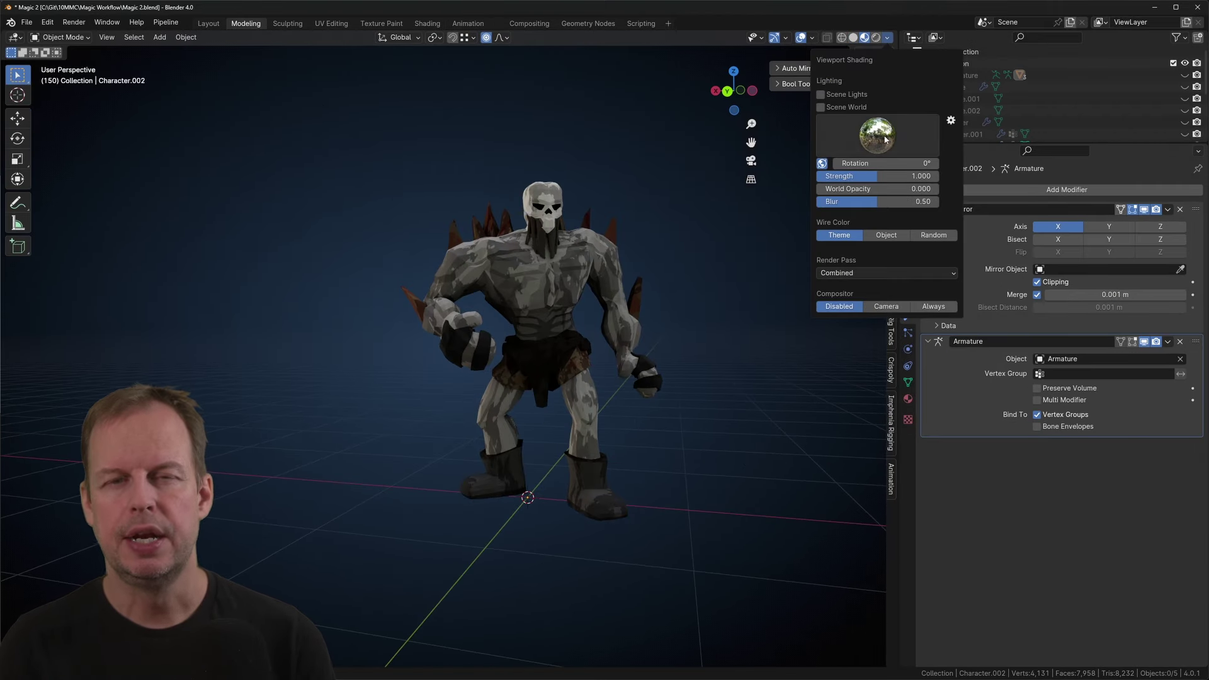
click(844, 96)
middle_drag(743, 110, 701, 111)
click(887, 38)
drag(881, 177, 834, 176)
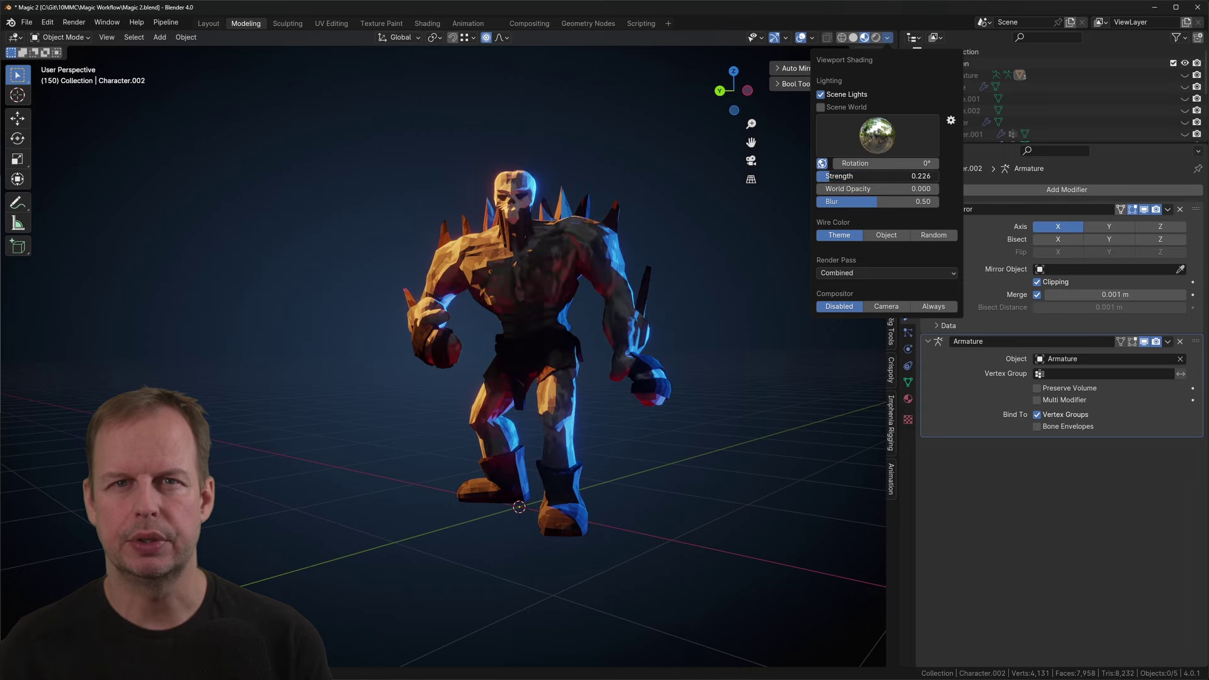
Step: Select random vertices across the triangulated character mesh and offset them slightly along their normals
middle_drag(636, 238, 612, 238)
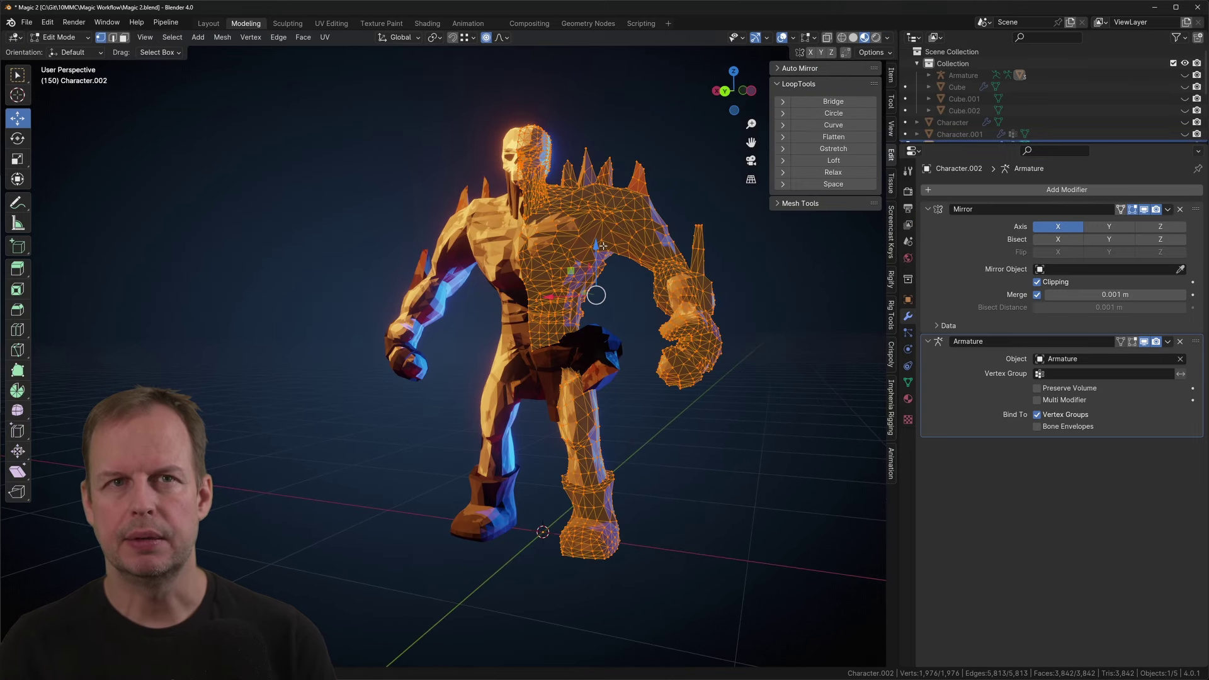
key(shift+g)
key(Escape)
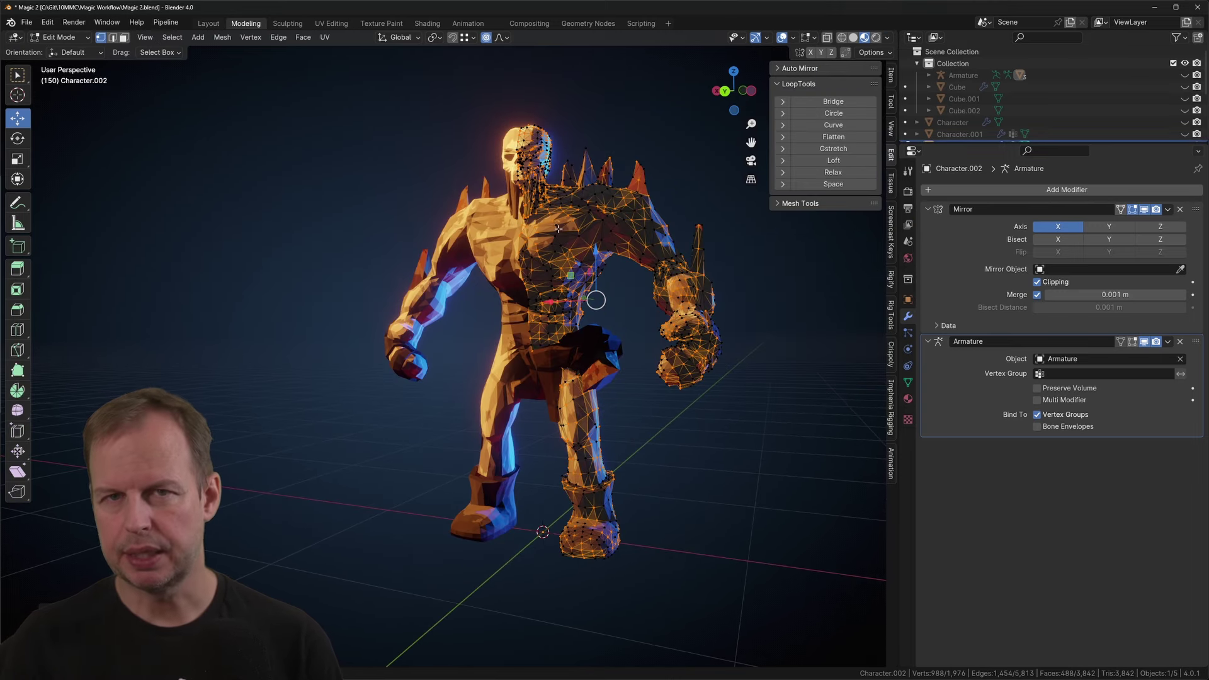
key(g)
key(shift+r)
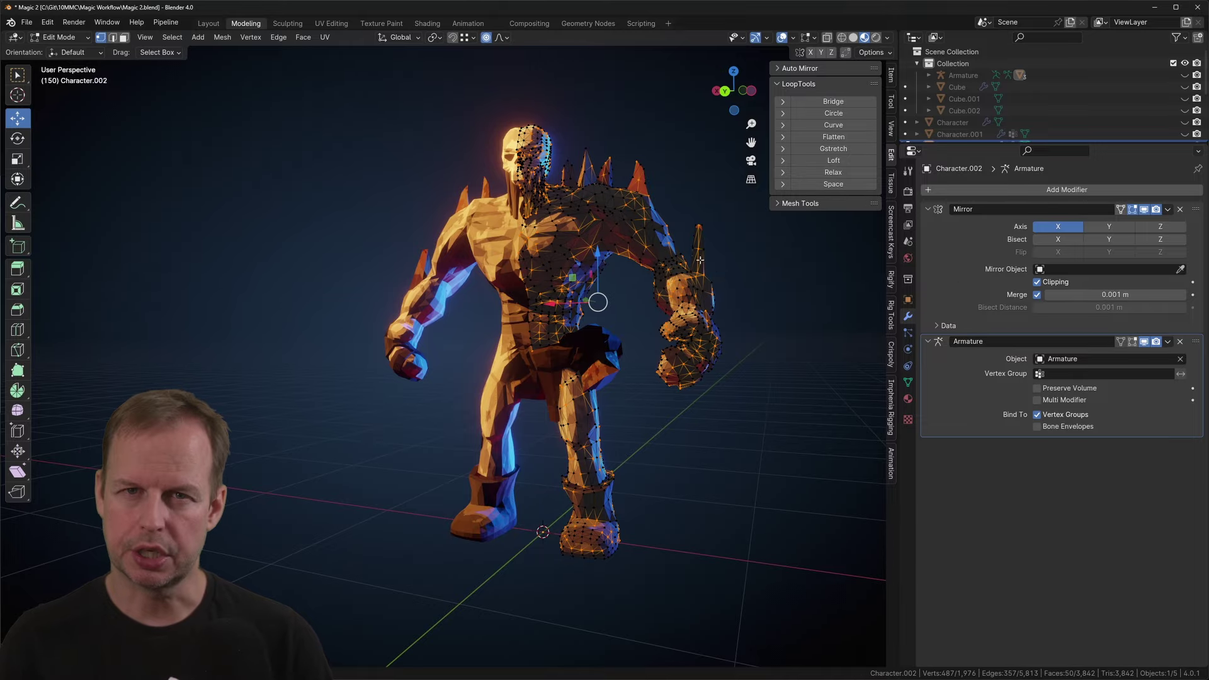
click(525, 297)
scroll(525, 297, up, 6)
key(alt+s)
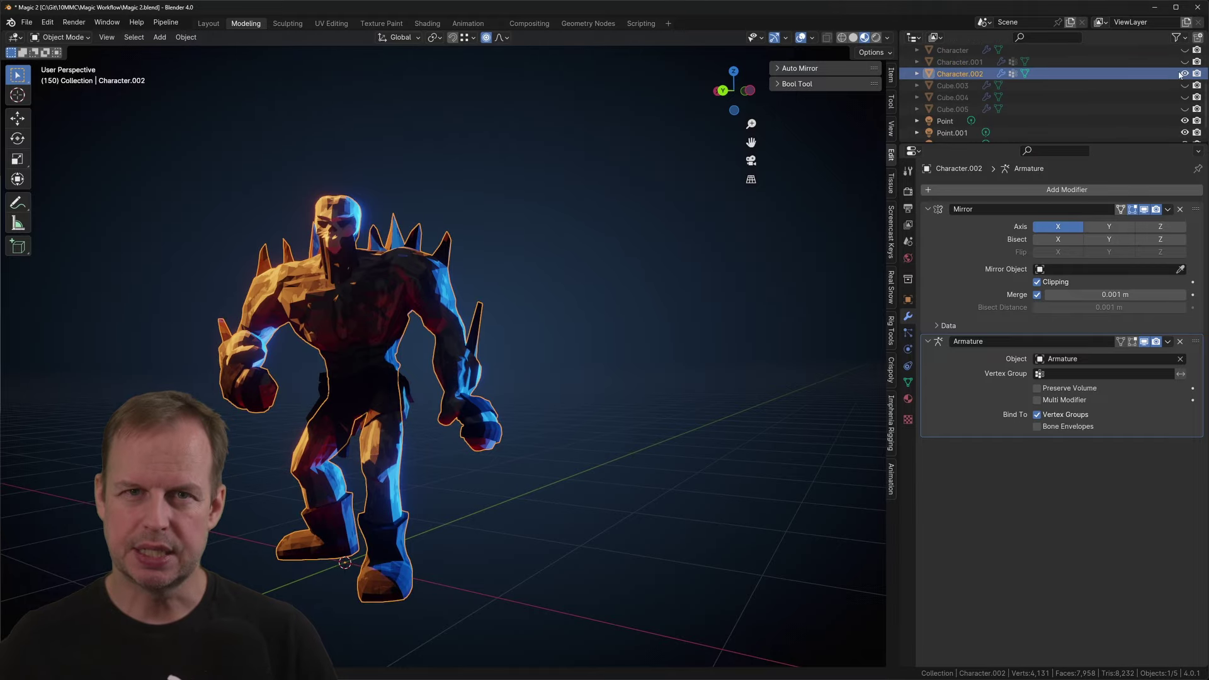
click(1184, 72)
click(888, 38)
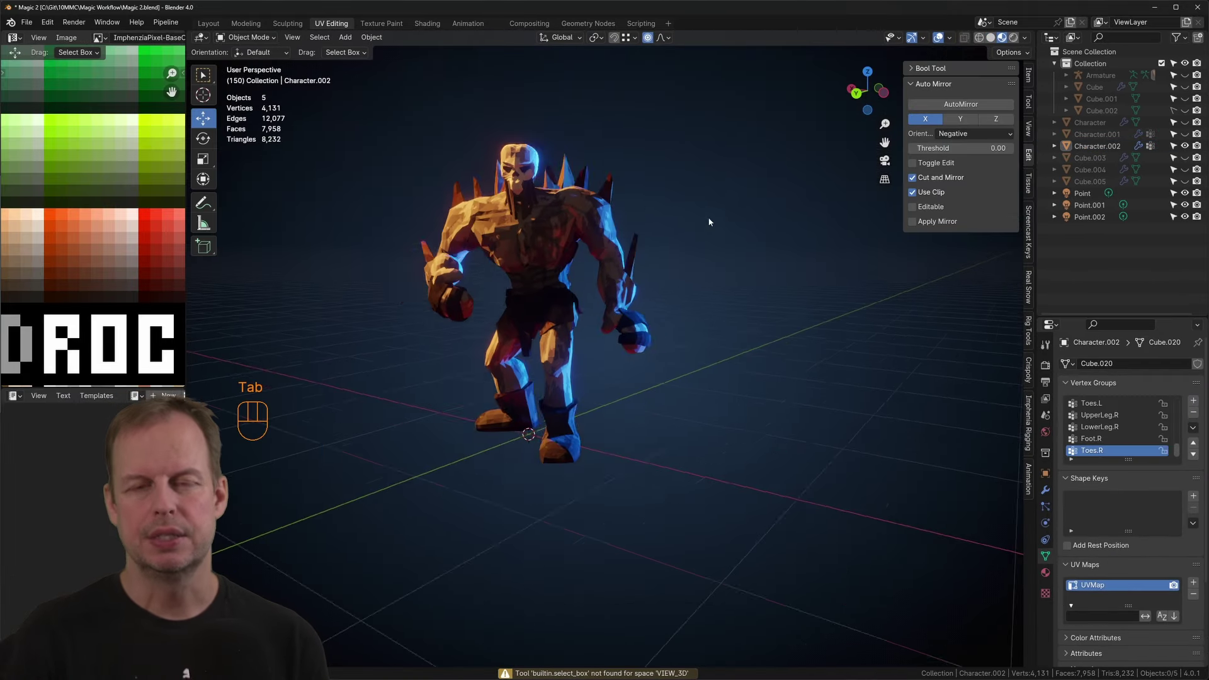
Step: Move the red point light further below the character and set its power to about 551 W
scroll(689, 305, down, 3)
scroll(690, 305, down, 2)
click(606, 504)
key(g)
click(604, 498)
key(g)
click(623, 655)
drag(1151, 443, 1170, 444)
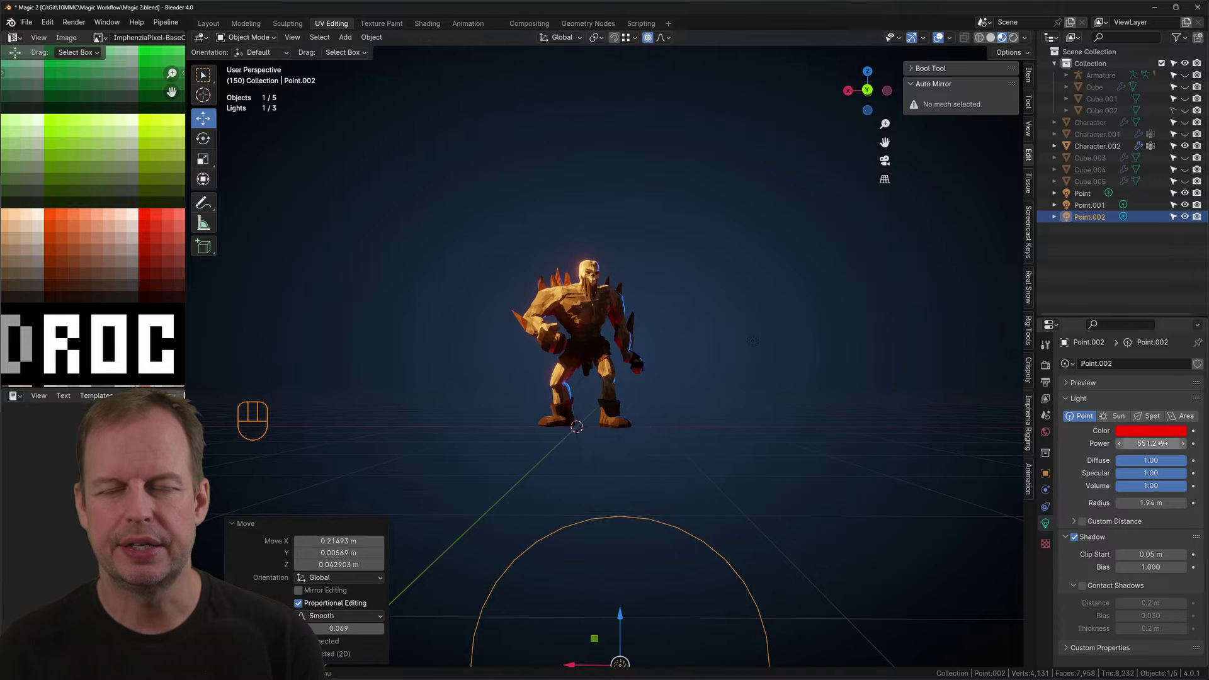
Step: Duplicate the red point light, place the copy above the character and color it pink
key(shift+d)
click(603, 149)
middle_drag(636, 164, 693, 179)
key(g)
key(g)
click(1151, 430)
click(1137, 323)
scroll(693, 302, up, 4)
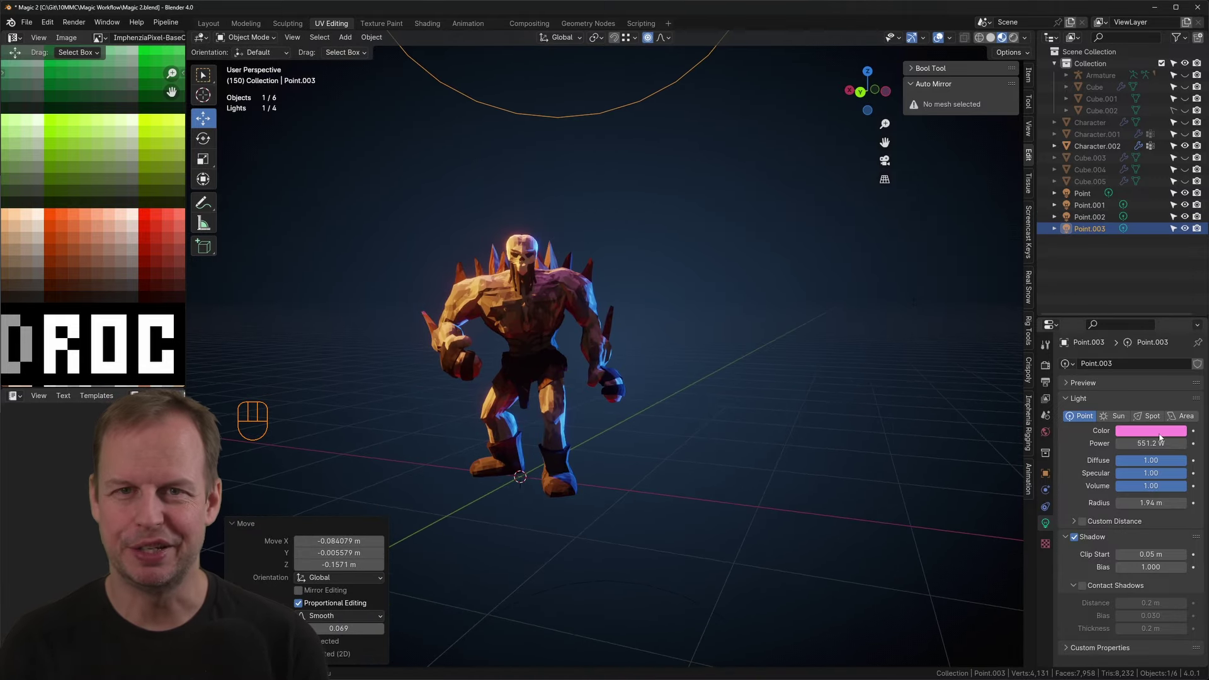
Step: Refine the upper point light's color and adjust its position above the character
click(1153, 431)
click(1146, 264)
scroll(690, 283, down, 4)
middle_drag(742, 290, 775, 326)
key(g)
key(g)
click(693, 296)
scroll(720, 323, up, 6)
scroll(771, 267, down, 2)
Step: Select the character in the Shading workspace and slightly reduce the lower Noise Texture node's Scale
click(430, 23)
scroll(677, 220, up, 3)
click(677, 220)
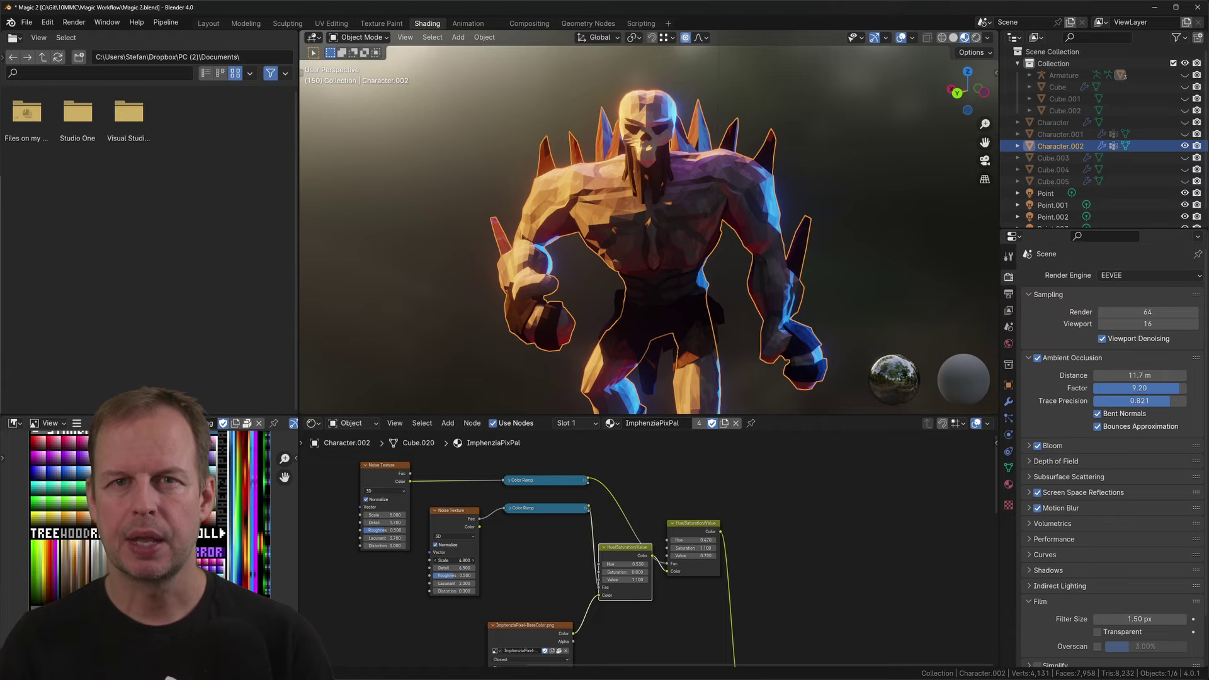
drag(454, 561, 448, 560)
Step: Turn off proportional editing and save the scene as Magic 3.blend
scroll(737, 248, down, 4)
key(o)
click(799, 256)
mouse_move(737, 248)
middle_down()
mouse_move(798, 256)
mouse_move(732, 225)
middle_up()
click(27, 22)
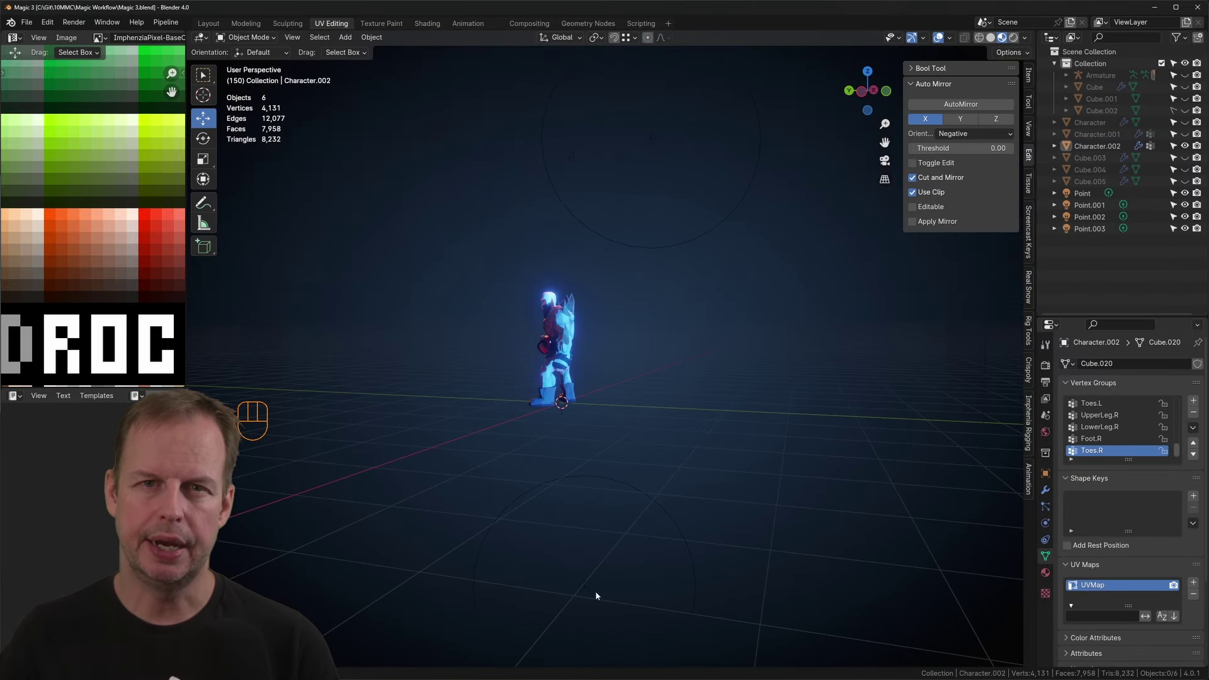
Step: Reposition the lower red point light from several view angles to refine the lighting on the character
click(597, 596)
key(g)
mouse_move(608, 473)
middle_down()
mouse_move(765, 458)
mouse_move(586, 463)
middle_up()
key(g)
click(702, 440)
middle_drag(655, 428, 761, 375)
key(g)
click(780, 391)
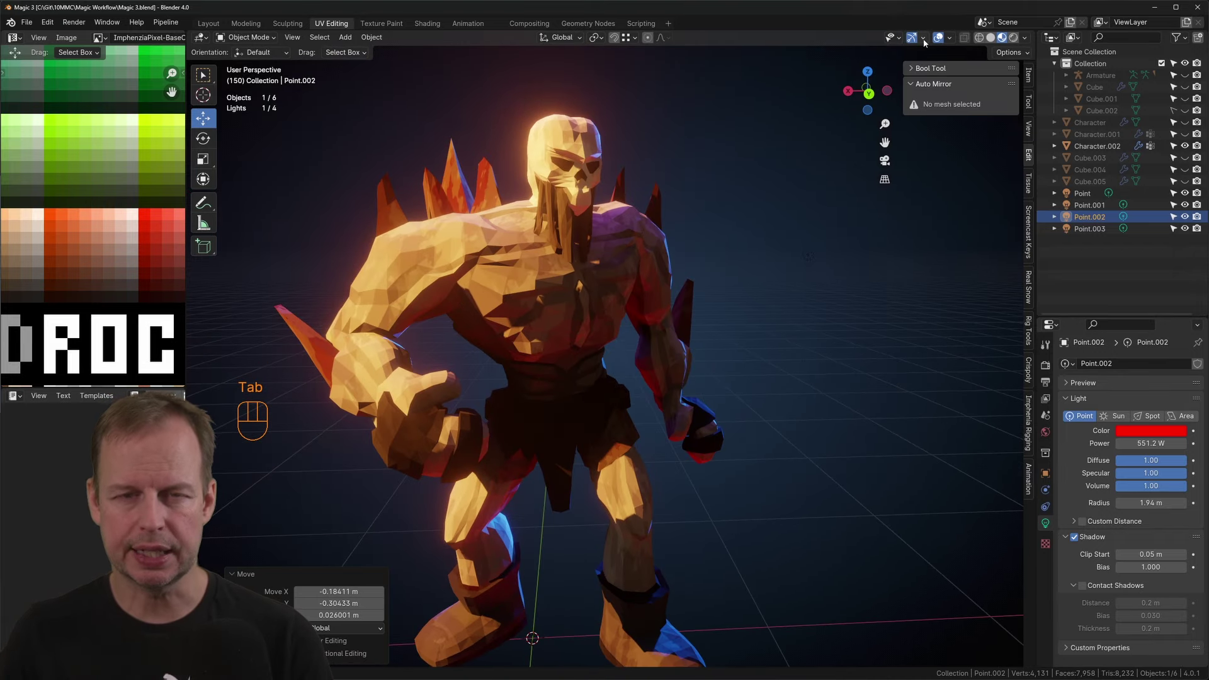
Step: Enable the wireframe overlay in the viewport and lower its opacity
click(950, 37)
click(877, 246)
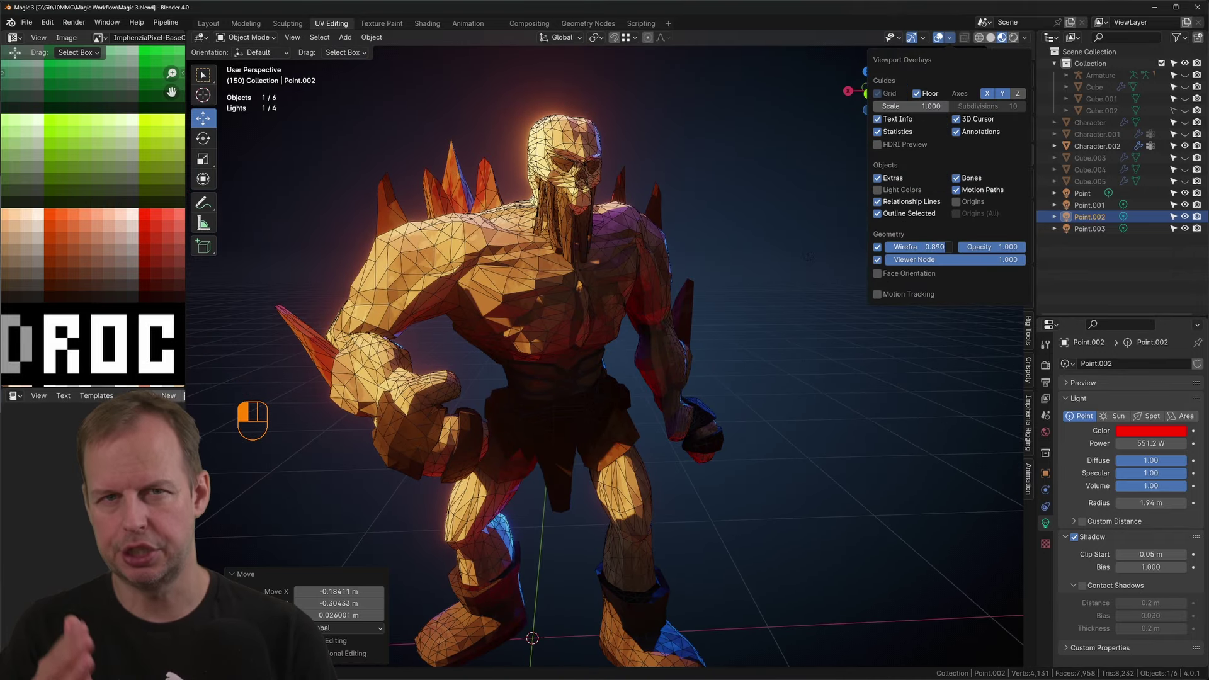
drag(973, 248, 935, 249)
scroll(758, 254, down, 3)
Step: Show the Character.001 mesh and hide the triangulated Character.002 copy
click(1184, 134)
click(1184, 146)
middle_drag(755, 259, 854, 322)
scroll(748, 305, down, 4)
scroll(853, 323, up, 6)
scroll(767, 299, down, 5)
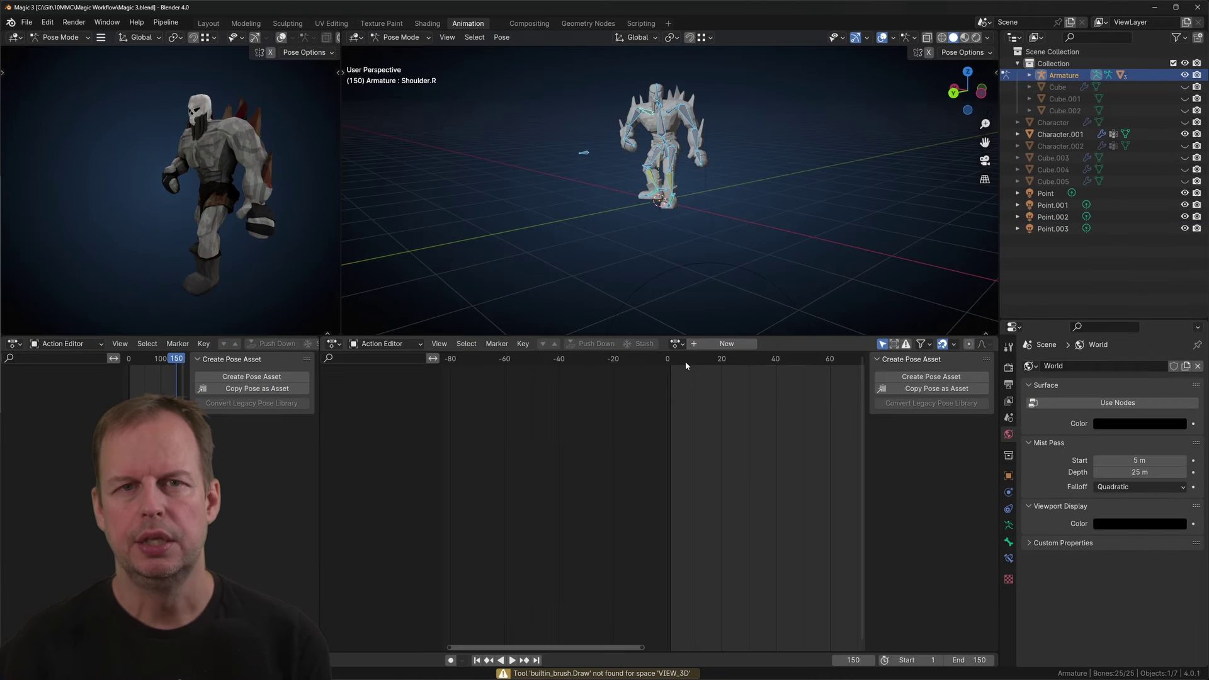
Step: Create a new armature action named _TPose in the Animation workspace and keyframe all bones on frame 1
key(shift+Left)
click(693, 343)
key(i)
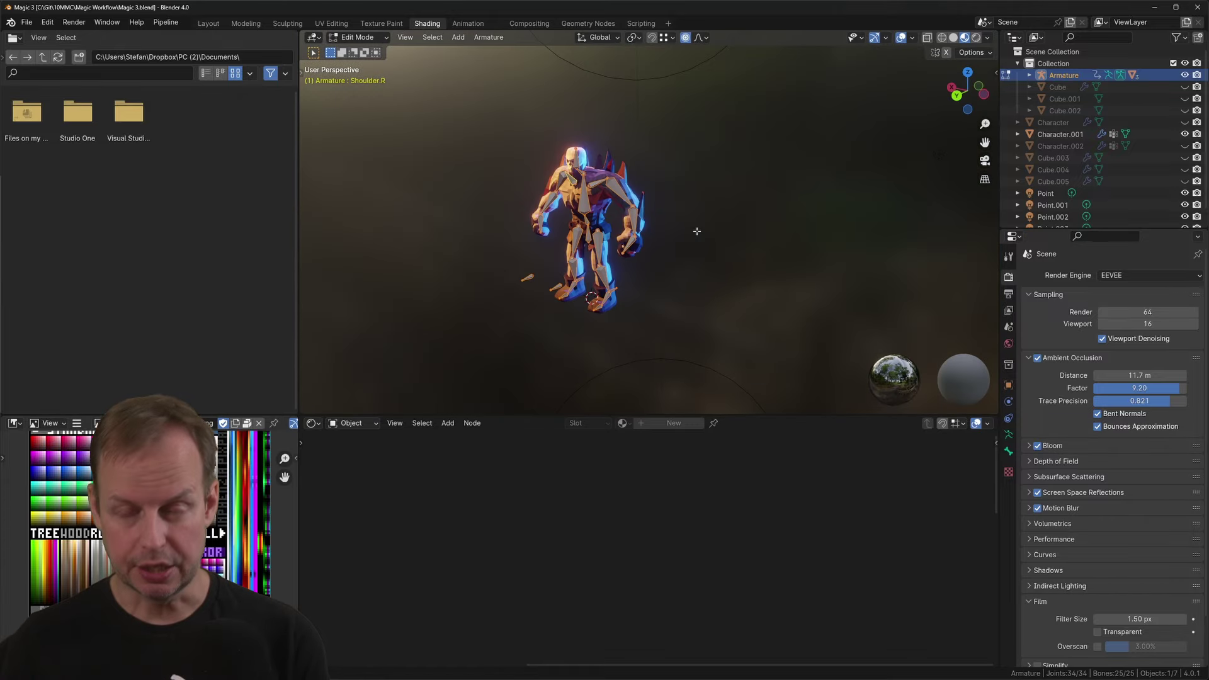
click(245, 23)
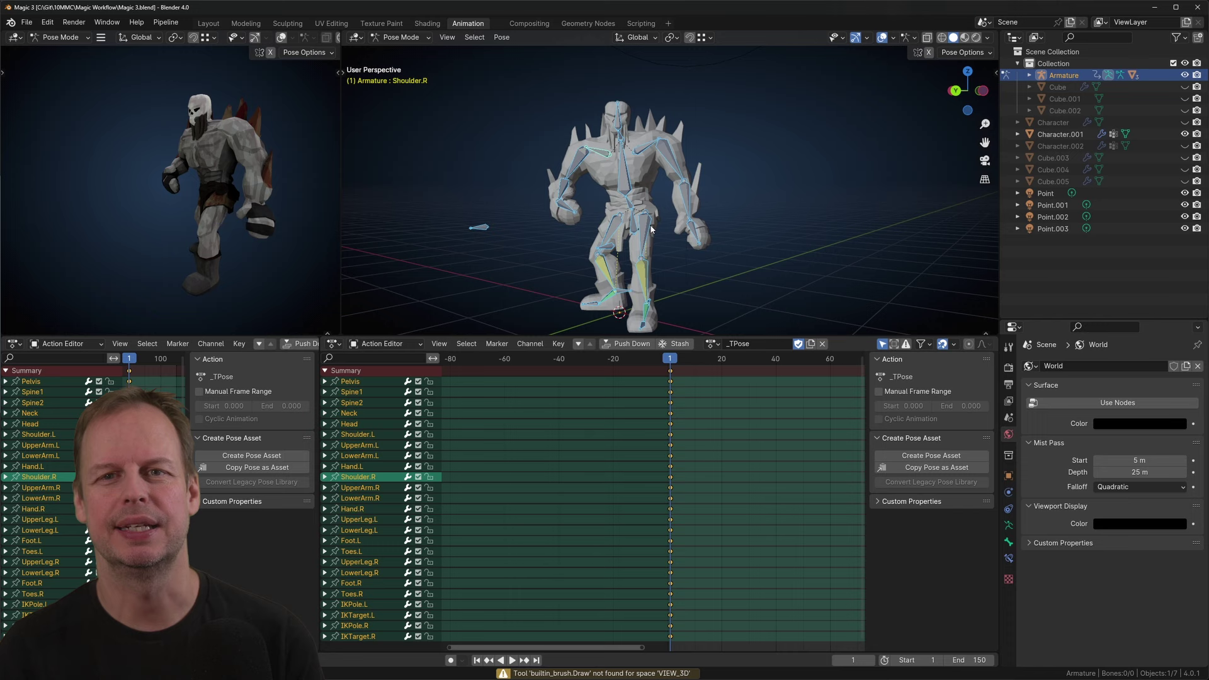
right_click(651, 230)
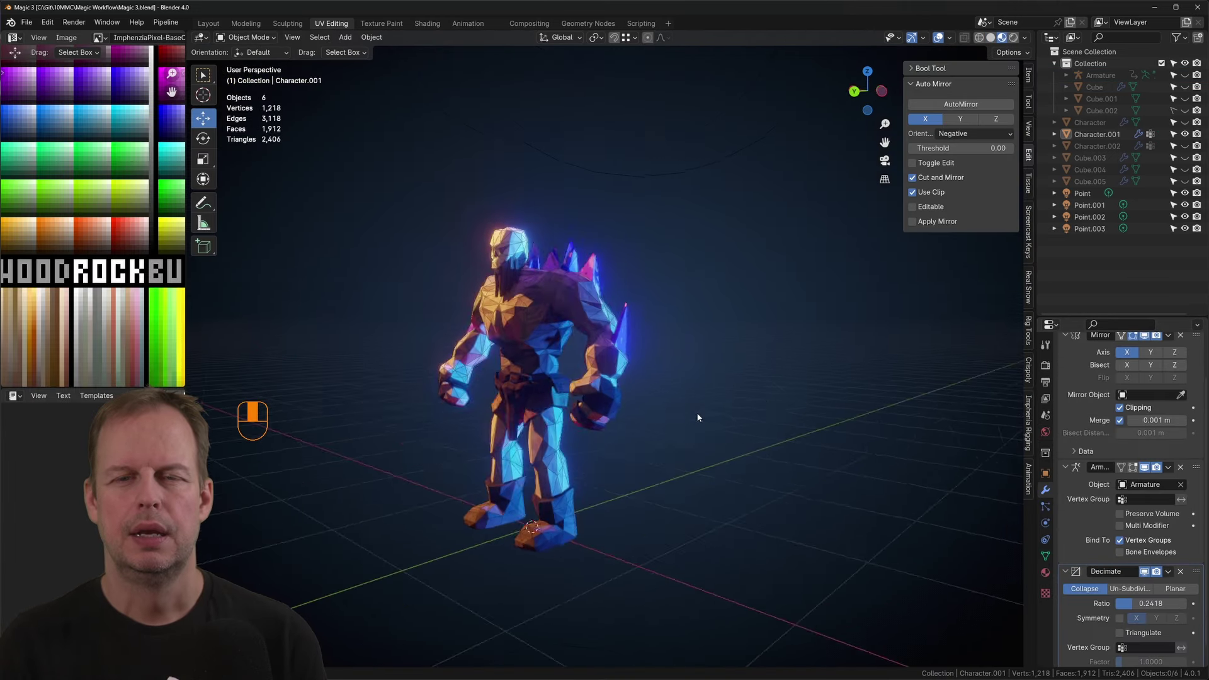
Step: Duplicate the decimated character, hide the original and apply the Decimate modifier on the copy
middle_drag(698, 417, 609, 415)
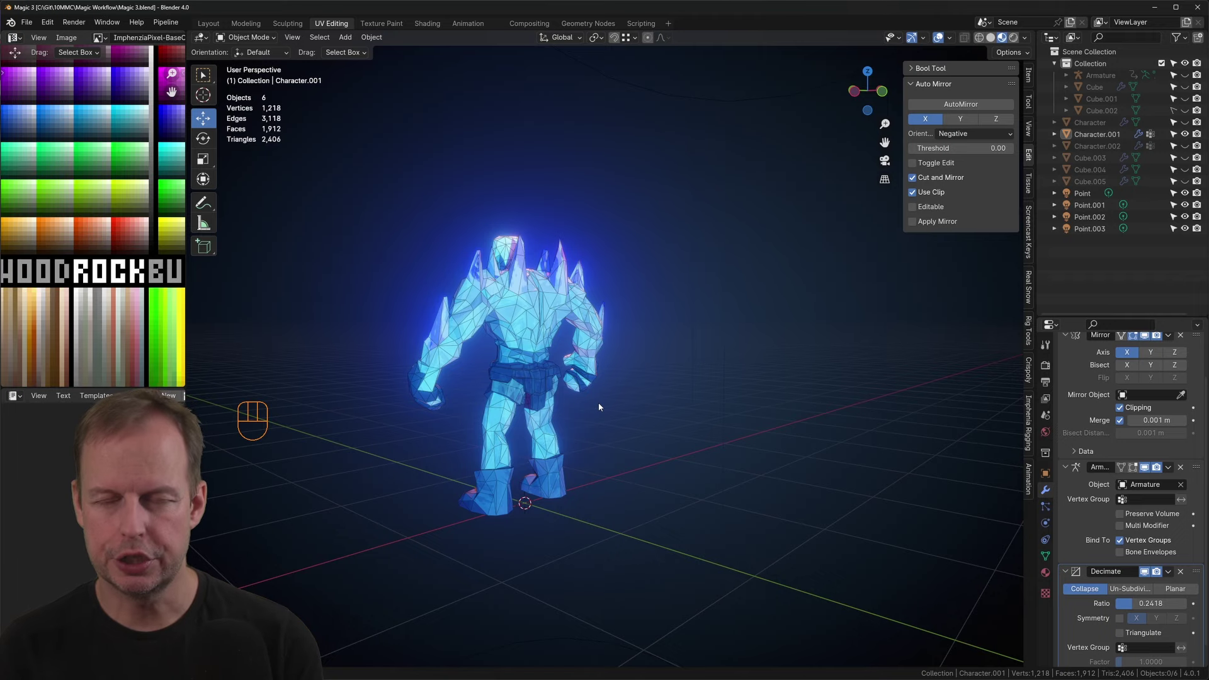
shift+click(599, 406)
key(ctrl+a)
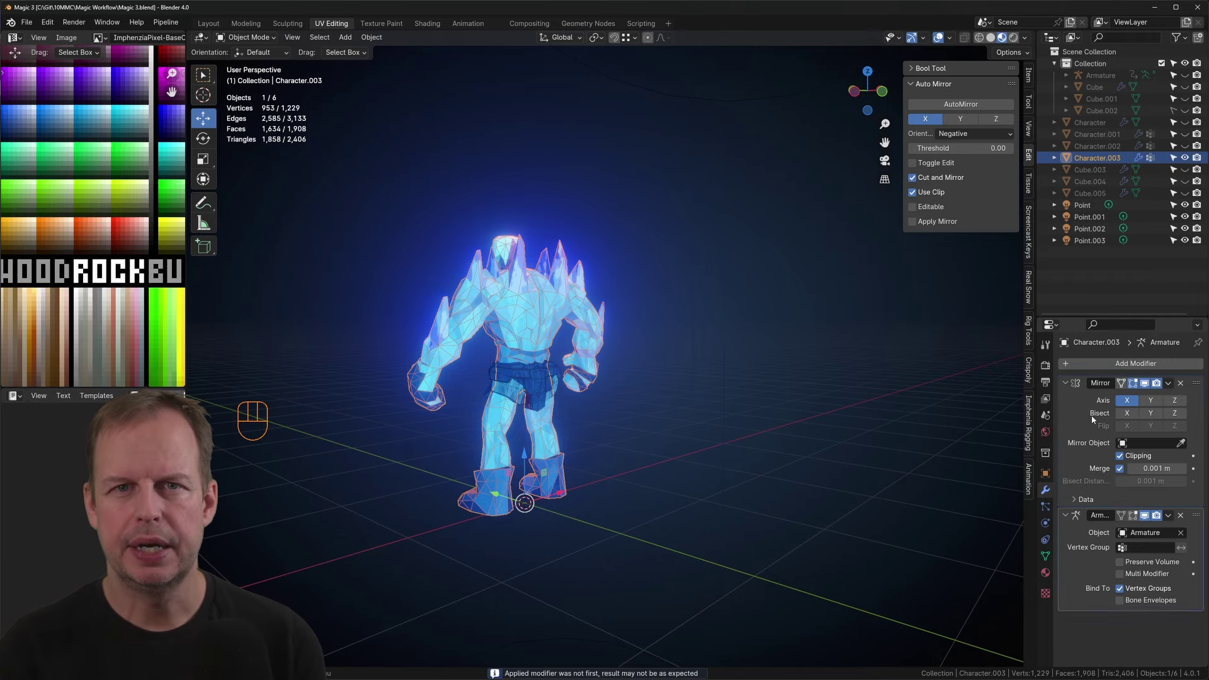
Step: Apply the copy's Mirror modifier and mirror the mesh again along X with AutoMirror
key(ctrl+a)
click(958, 103)
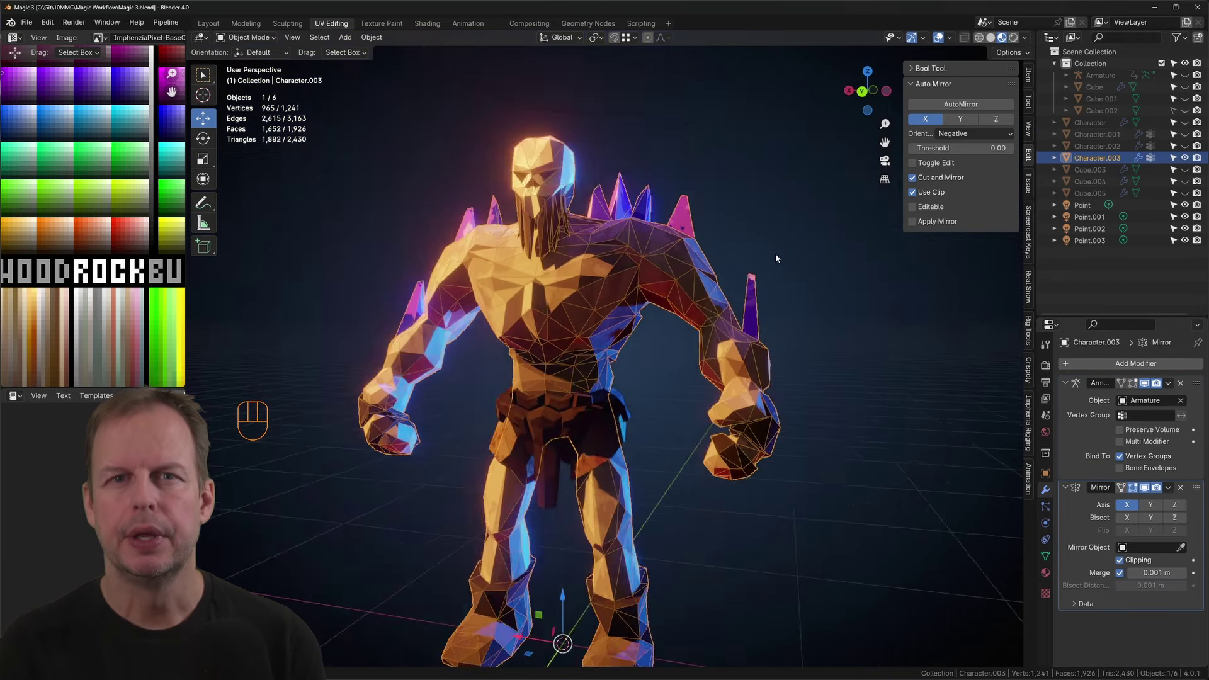
middle_drag(854, 288, 819, 295)
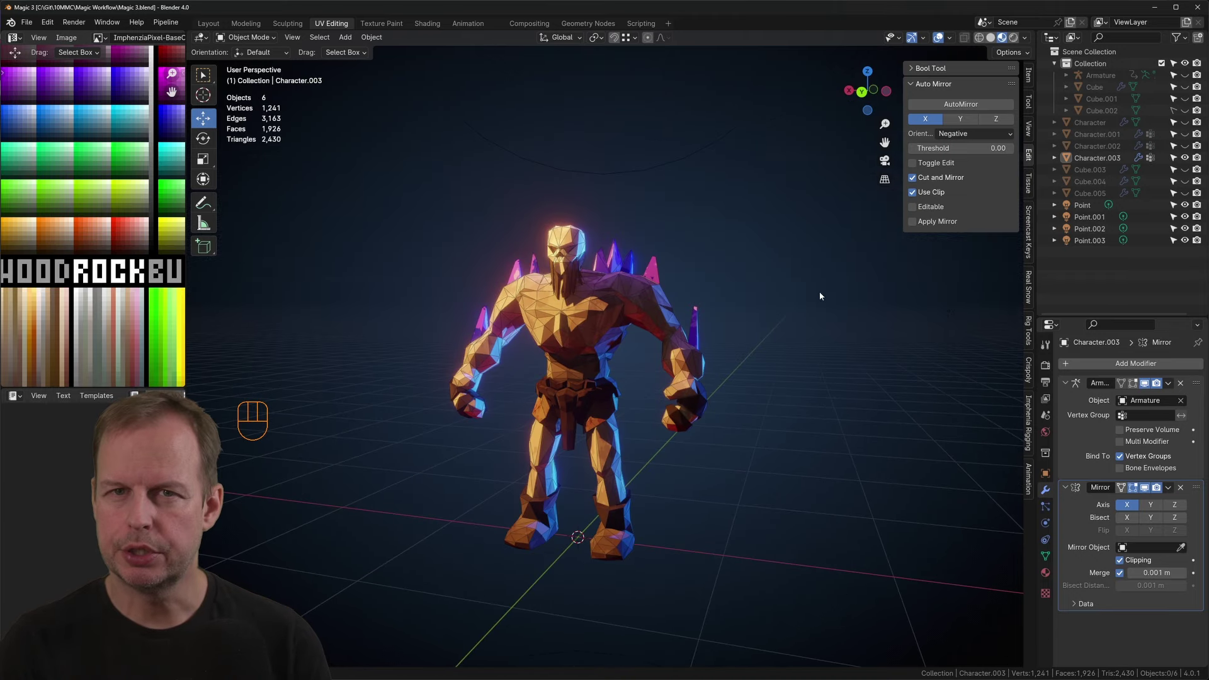
Step: Place the Mirror modifier above the Armature modifier on Character.003 and check the half mesh in Edit Mode
click(741, 364)
scroll(765, 357, up, 1)
scroll(770, 356, down, 2)
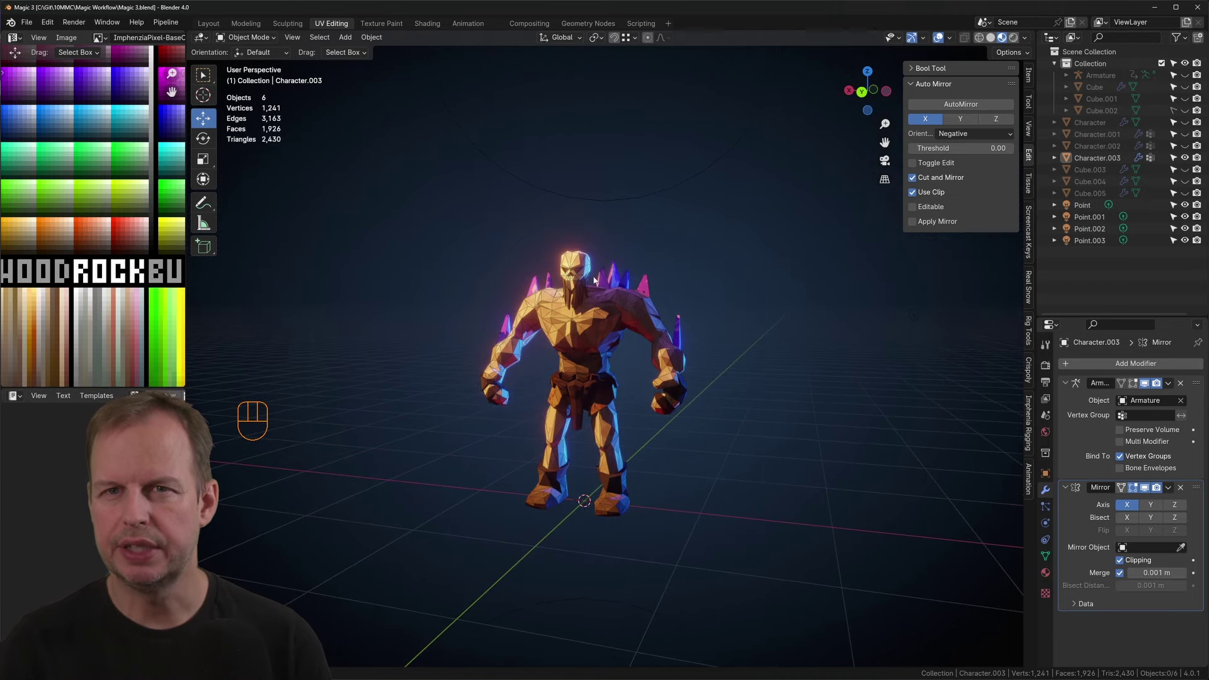
key(ctrl+z)
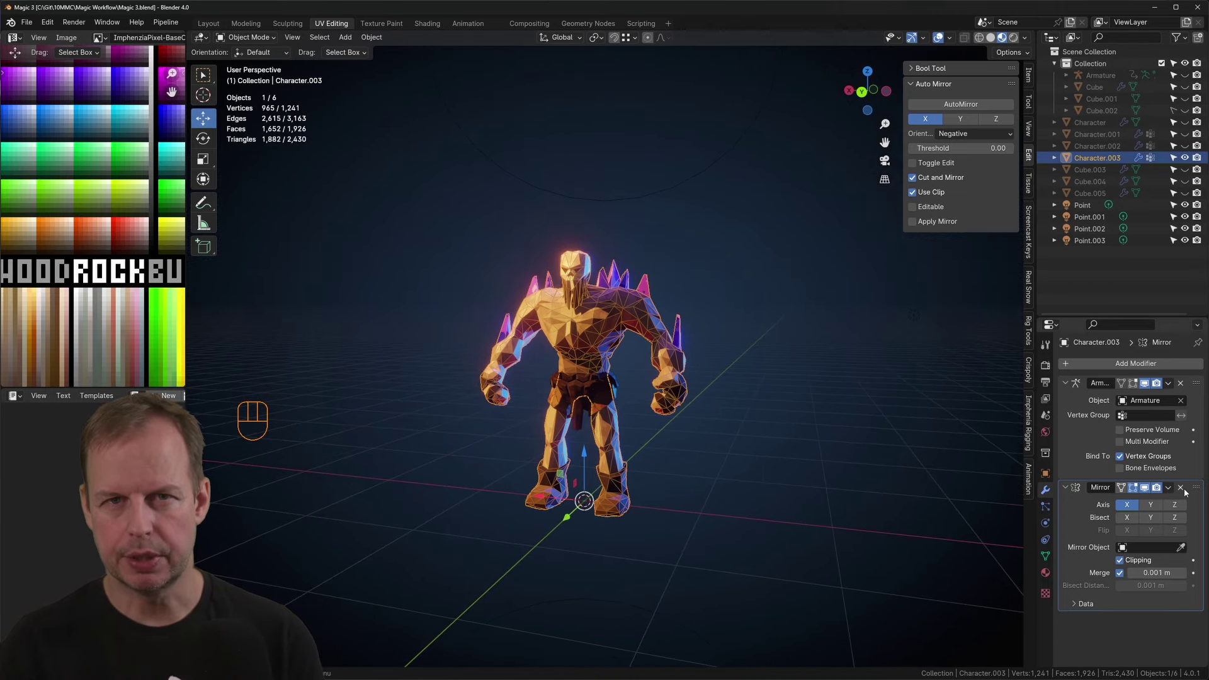
key(Tab)
middle_drag(737, 330, 802, 281)
scroll(527, 348, up, 5)
scroll(747, 308, down, 3)
scroll(747, 308, up, 3)
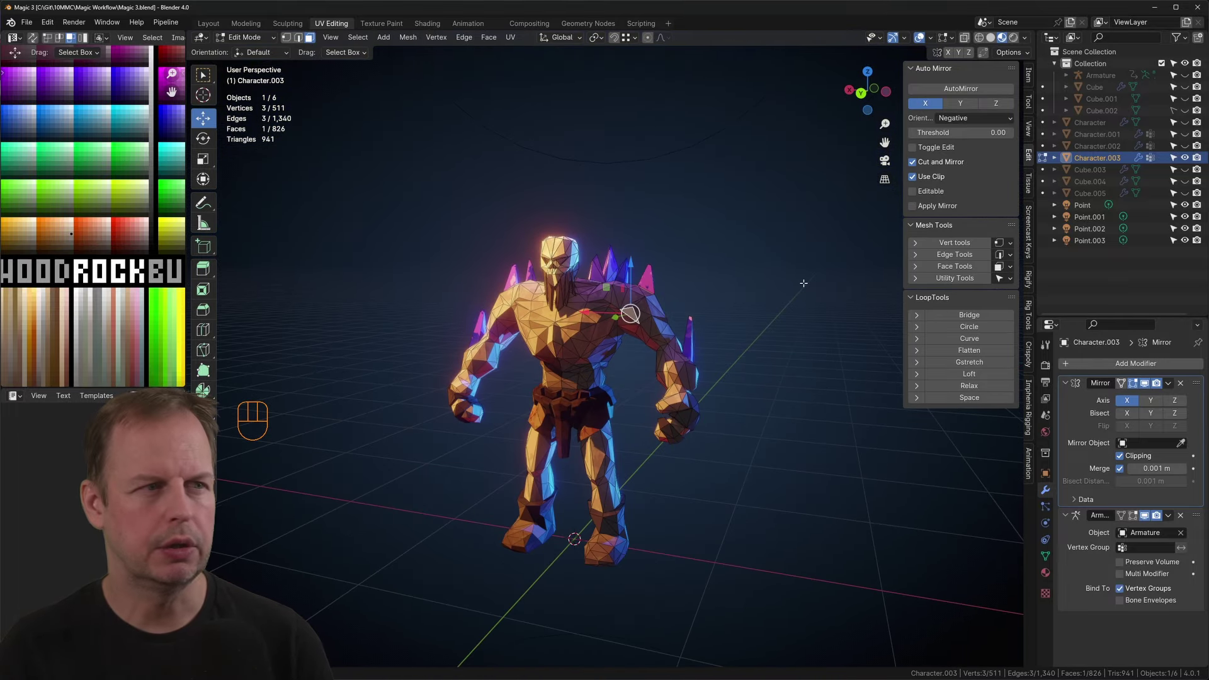
key(Tab)
scroll(553, 427, down, 6)
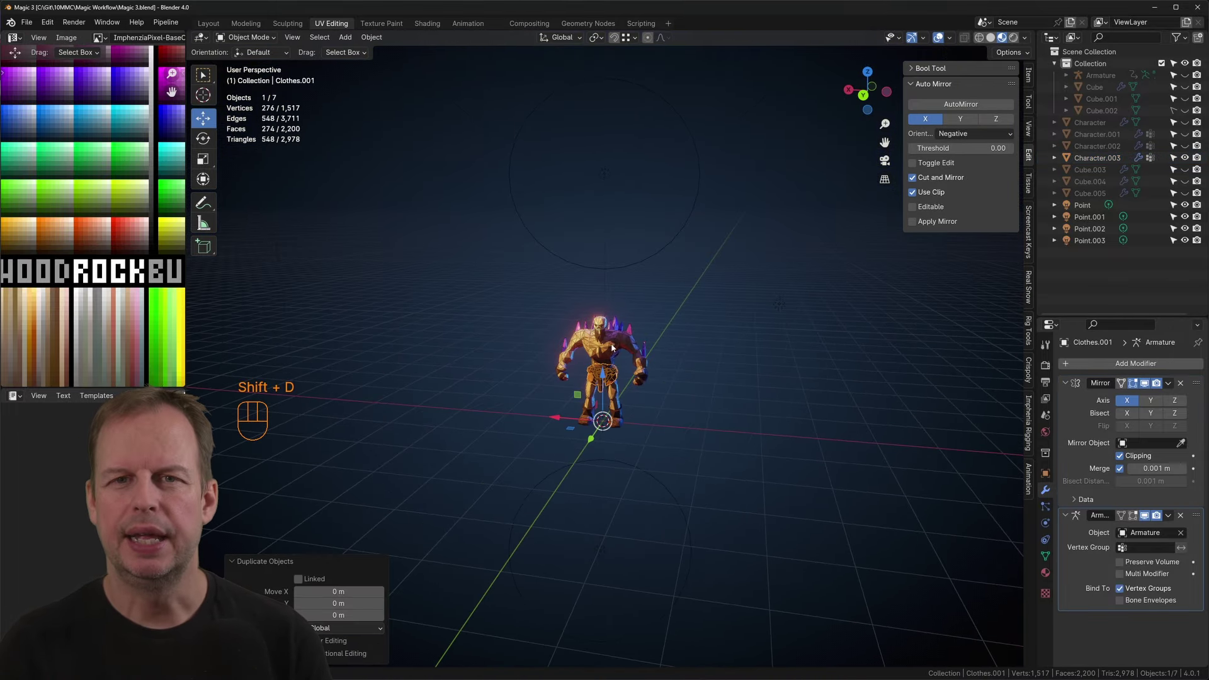
Step: Duplicate the clothes and move the copy together with Character.003 along X, beside the original spot
scroll(612, 346, up, 5)
shift+click(613, 352)
drag(545, 537, 313, 508)
click(756, 365)
Step: Show Character.001 again and remove the first modifier from its stack
click(1184, 135)
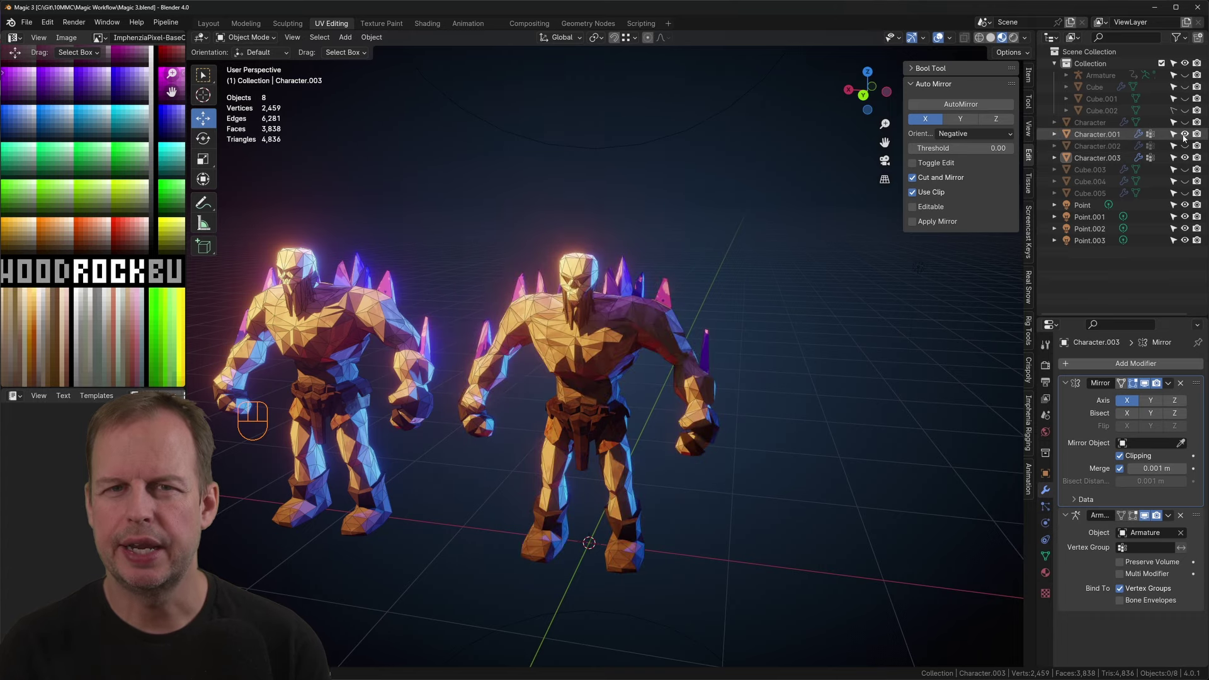
click(1184, 135)
click(1184, 135)
click(1096, 134)
click(1180, 383)
Step: Compare the full-detail character and the decimated character side by side from different angles
click(837, 352)
mouse_move(844, 359)
middle_down()
mouse_move(869, 330)
mouse_move(924, 342)
mouse_move(841, 334)
mouse_move(866, 352)
middle_up()
scroll(872, 328, down, 3)
click(743, 340)
click(850, 340)
scroll(842, 361, up, 4)
scroll(834, 328, down, 3)
middle_drag(803, 277, 872, 293)
scroll(94, 211, down, 4)
Step: Widen the image editor and frame the complete color palette texture in it
middle_drag(94, 211, 74, 199)
drag(187, 208, 244, 207)
middle_drag(189, 214, 177, 206)
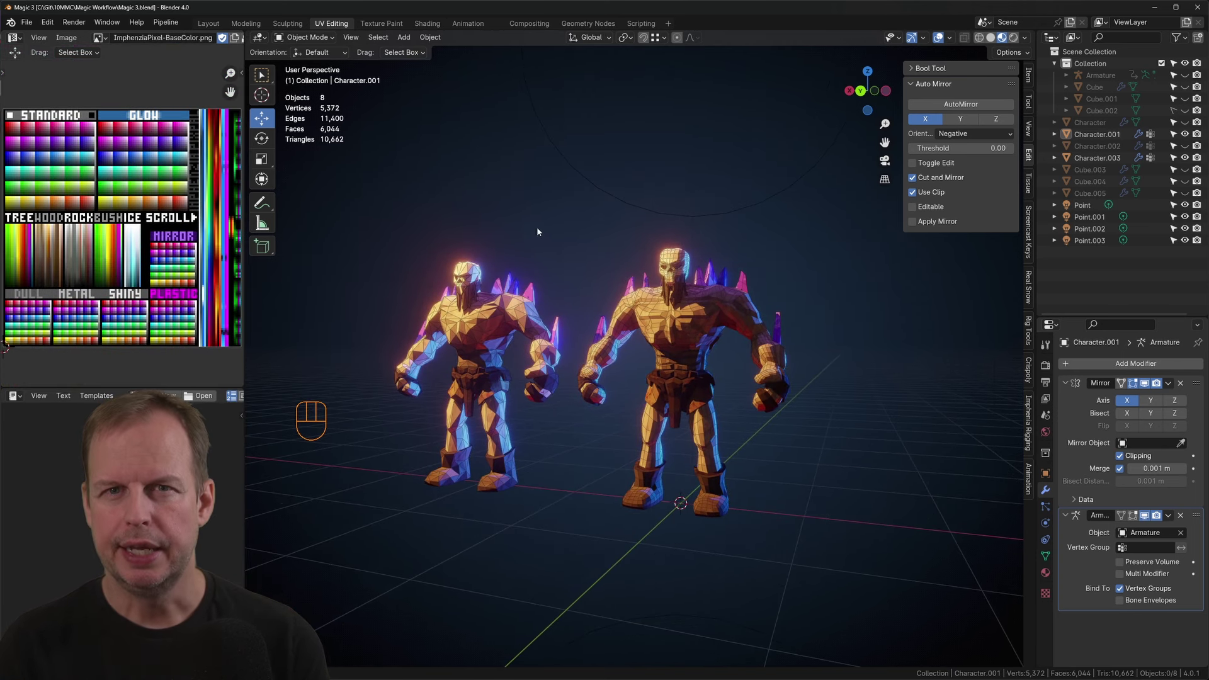
Step: Turn off the wireframe overlay in the 3D viewport
middle_drag(605, 217, 680, 209)
scroll(731, 174, up, 2)
click(949, 37)
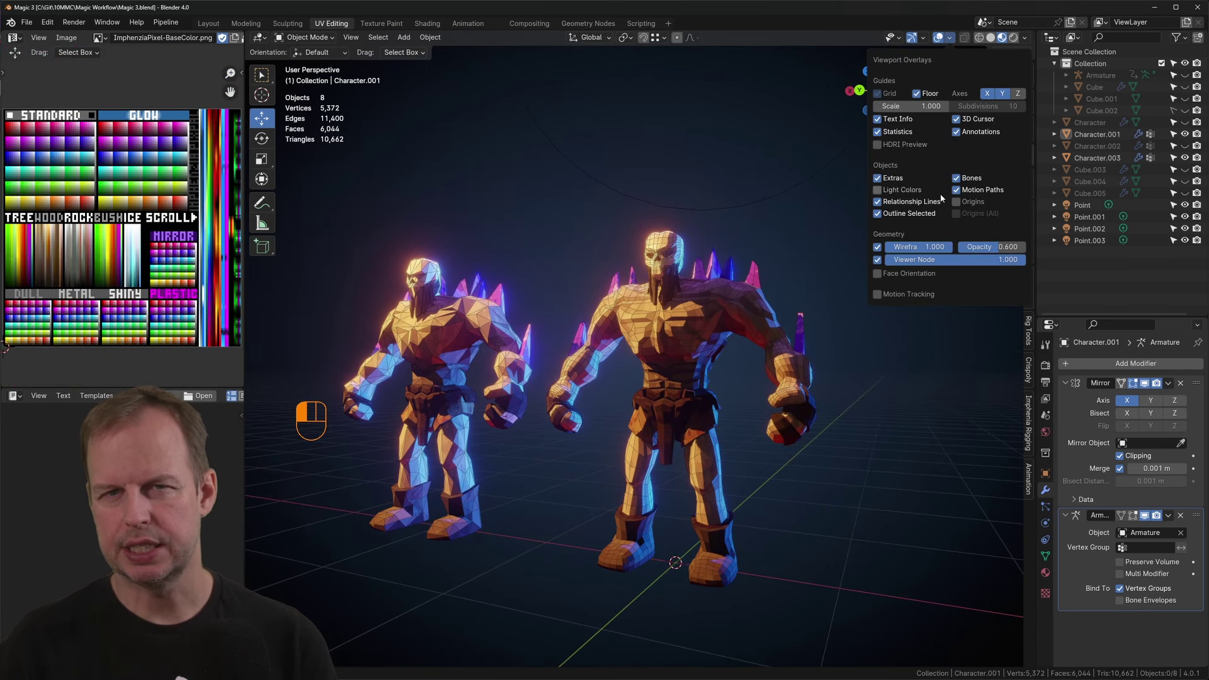
click(875, 250)
Step: Open Character.003 for mesh editing and view it in back orthographic view
middle_drag(469, 204, 573, 208)
scroll(554, 252, up, 2)
click(455, 434)
key(Tab)
key(a)
key(ctrl+KP_1)
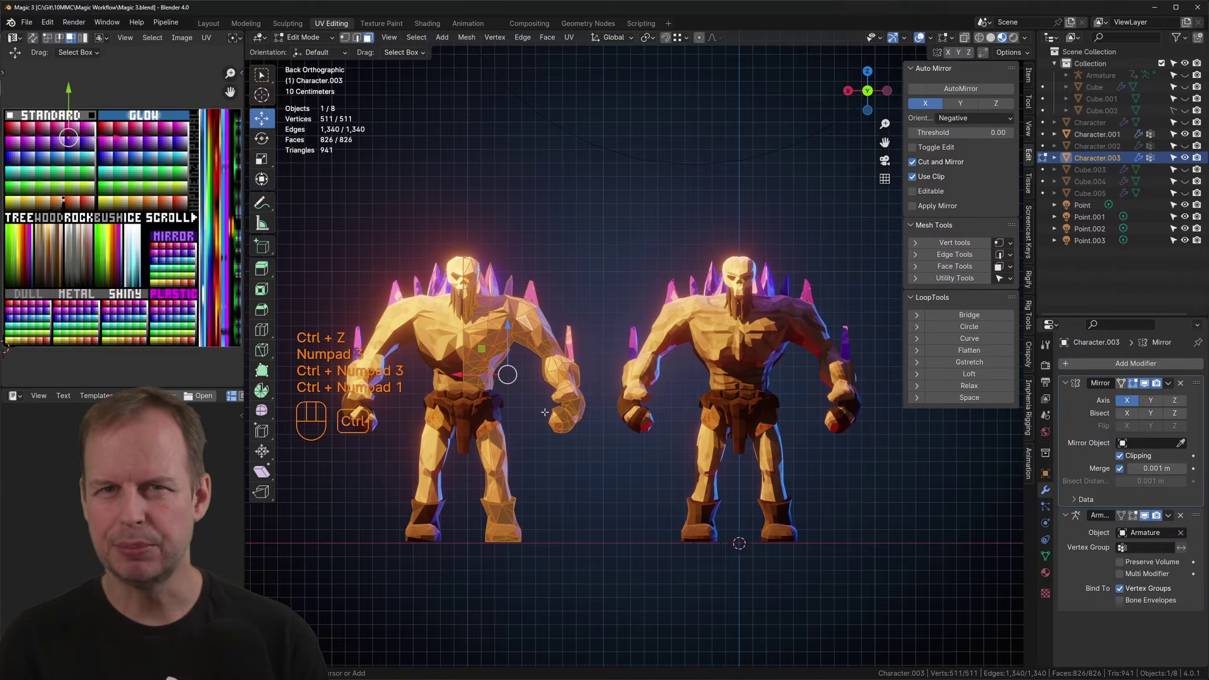
scroll(605, 378, up, 2)
Step: Box-select vertices along the centre line of Character.003 in see-through display and move them along X
key(a)
key(a)
key(a)
key(b)
drag(410, 177, 432, 412)
key(alt+z)
middle_drag(465, 443, 567, 391)
key(g)
key(x)
click(755, 378)
scroll(692, 372, up, 3)
key(Tab)
Step: Move a single vertex at the mirror seam of Character.003's head
scroll(604, 362, down, 1)
scroll(566, 390, up, 1)
key(Tab)
click(559, 320)
drag(529, 319, 523, 318)
key(g)
middle_drag(622, 291, 688, 286)
click(580, 229)
key(Tab)
key(Tab)
Step: Slide and move further seam vertices of the skull along their edges, up to the crown
click(561, 301)
key(g)
key(g)
click(562, 298)
middle_drag(563, 298, 674, 416)
key(g)
click(611, 372)
key(Tab)
key(Tab)
click(672, 329)
key(g)
key(g)
middle_drag(672, 329, 620, 414)
scroll(620, 413, down, 5)
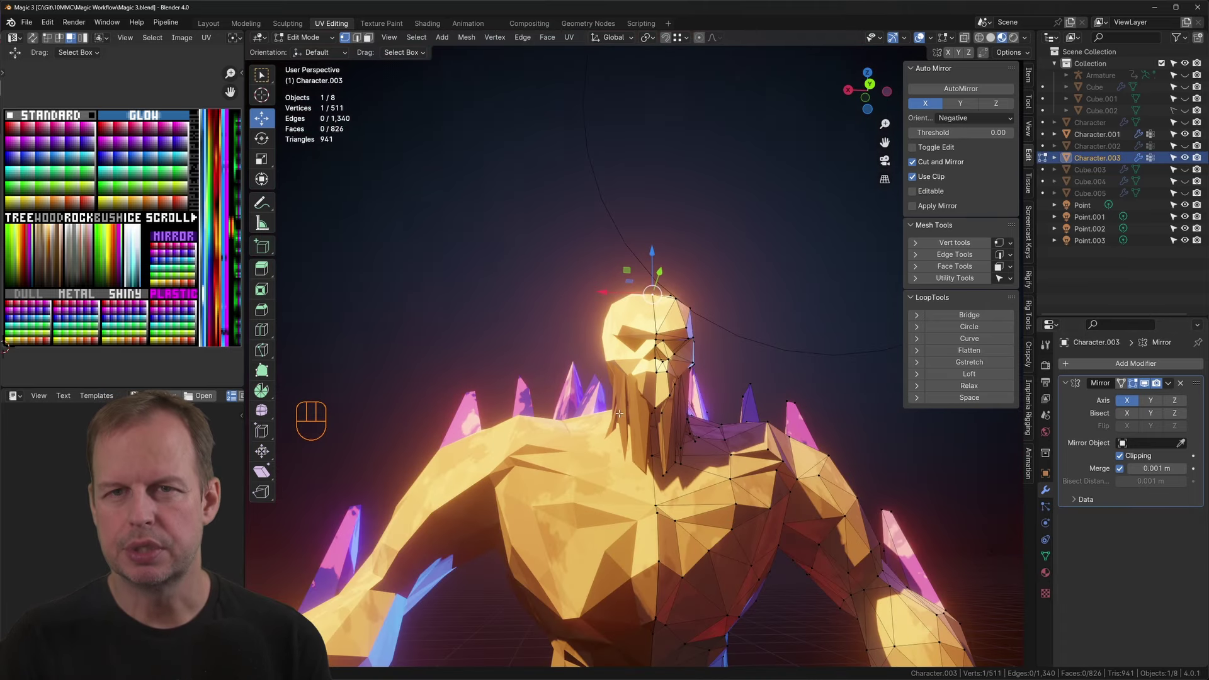
Step: Select the centre-line vertices of Character.003 through the mesh in back view and scale them to 0 along X
key(ctrl+KP_1)
key(alt+z)
key(1)
key(1)
key(a)
key(a)
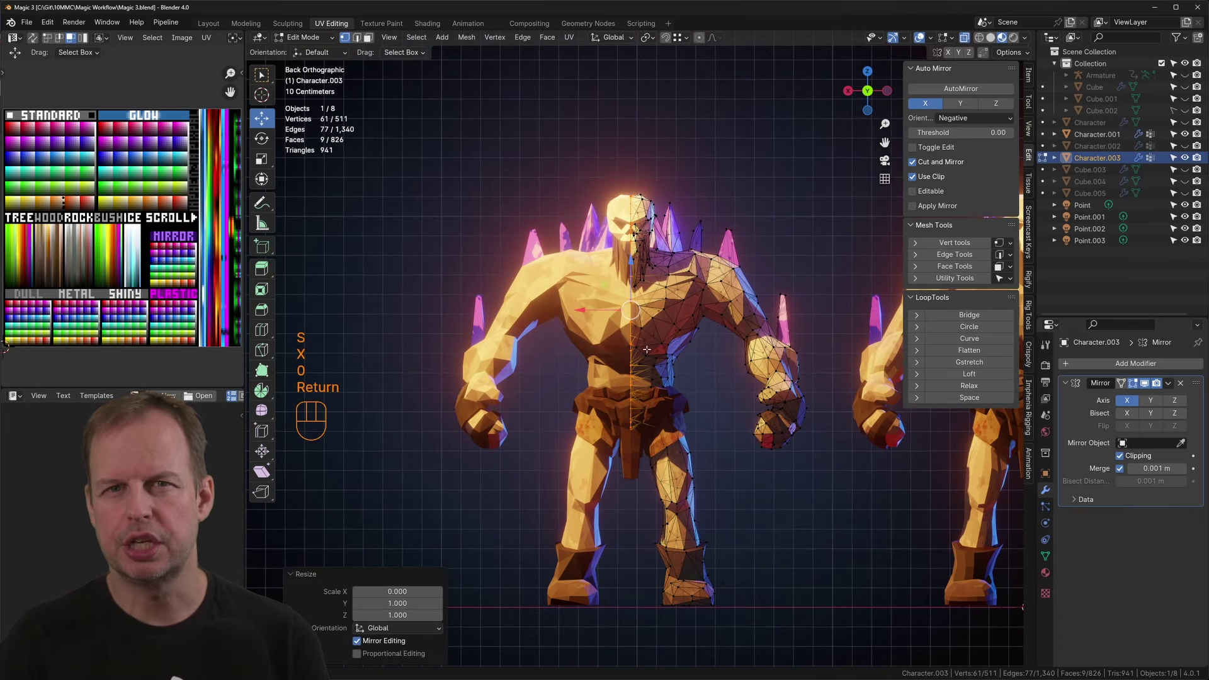
key(Tab)
click(696, 162)
Step: Examine the skull's centre seam up close for loose or doubled geometry, using trial grabs without keeping them
scroll(661, 227, up, 9)
middle_drag(658, 378, 658, 428)
scroll(671, 491, down, 5)
key(Tab)
key(2)
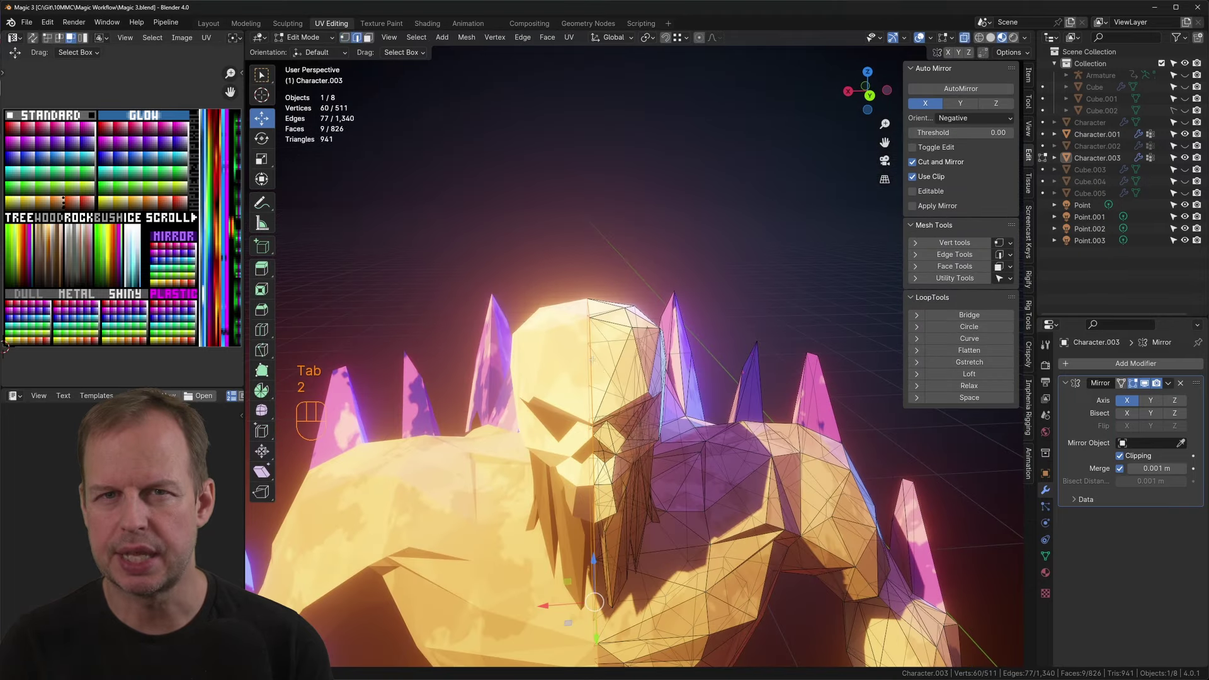
click(592, 359)
key(g)
middle_drag(592, 360, 707, 302)
right_click(743, 340)
key(alt+z)
scroll(595, 352, up, 6)
scroll(595, 353, down, 5)
key(g)
right_click(976, 315)
Step: Merge all vertices of Character.003 by distance at 0.0001 m
key(KP_Decimal)
middle_drag(667, 504, 664, 435)
key(1)
key(a)
key(m)
click(669, 495)
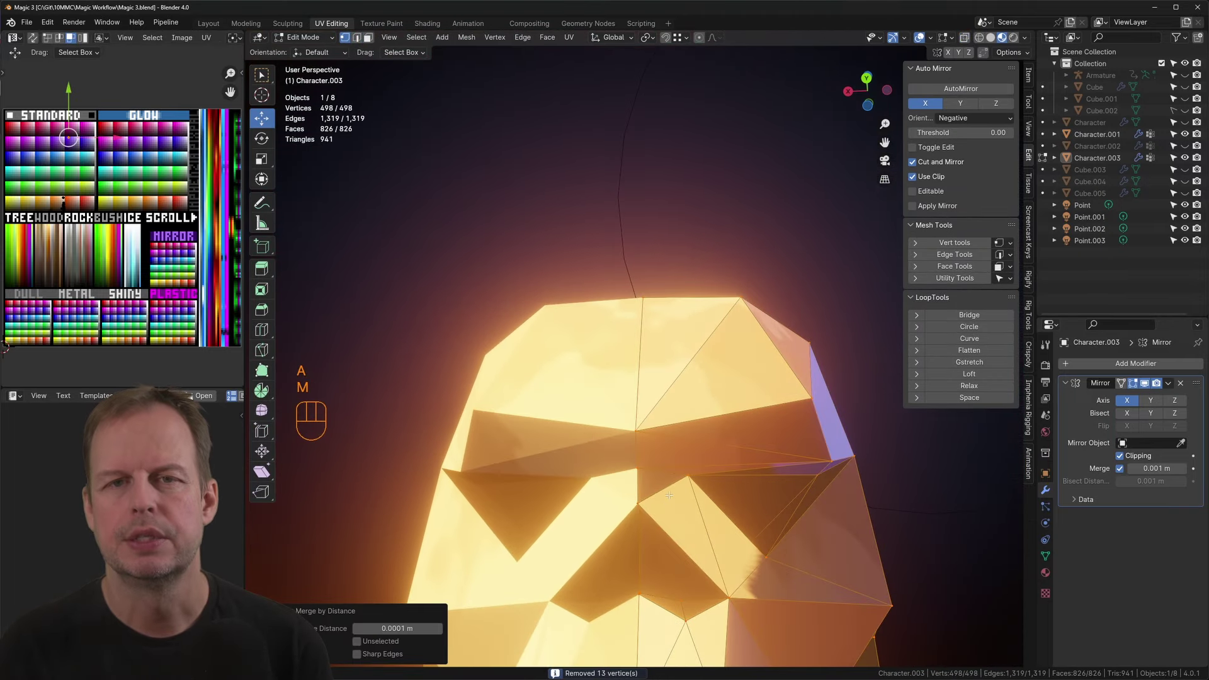
key(Tab)
scroll(661, 522, down, 13)
middle_drag(669, 495, 528, 355)
Step: Apply the Mirror and Armature modifiers on both Clothes.001 and Character.003
click(527, 356)
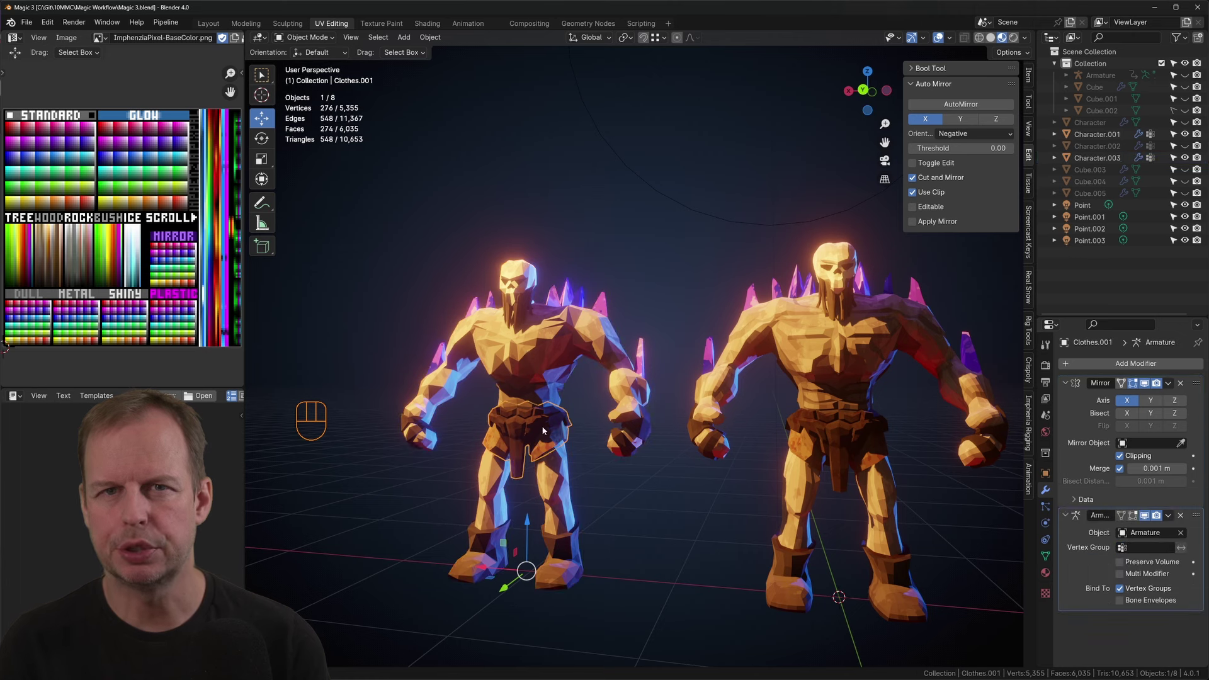
key(Tab)
key(Tab)
key(ctrl+a)
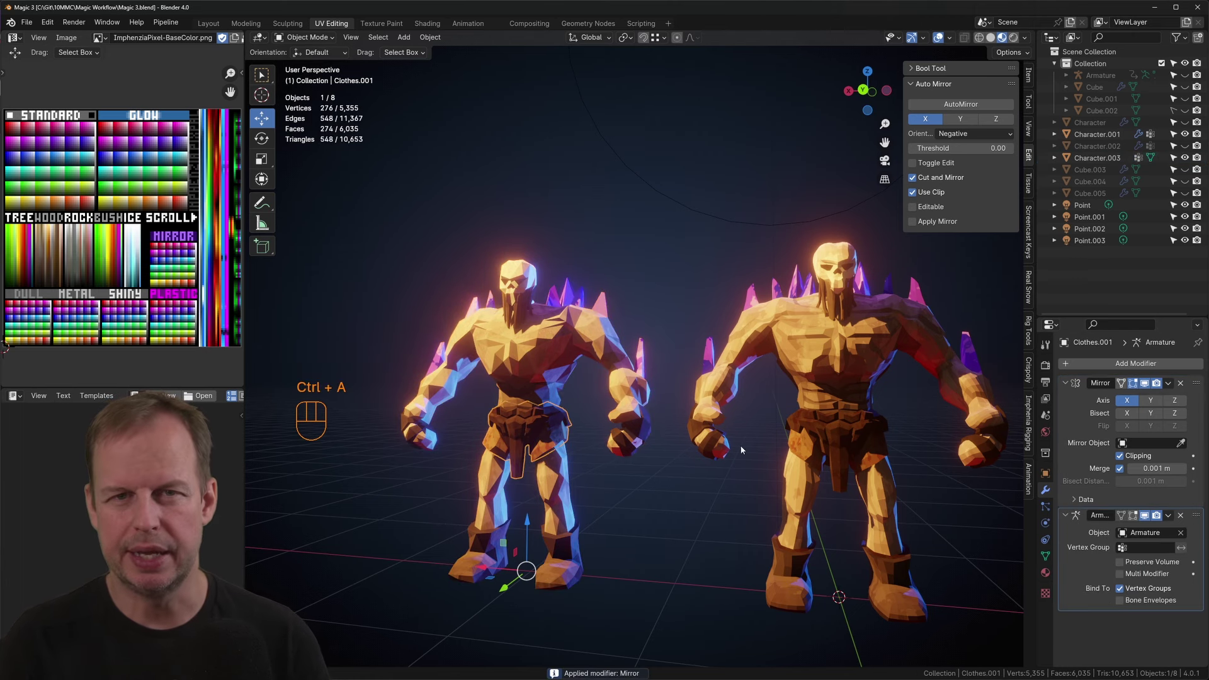
key(ctrl+a)
key(Tab)
key(a)
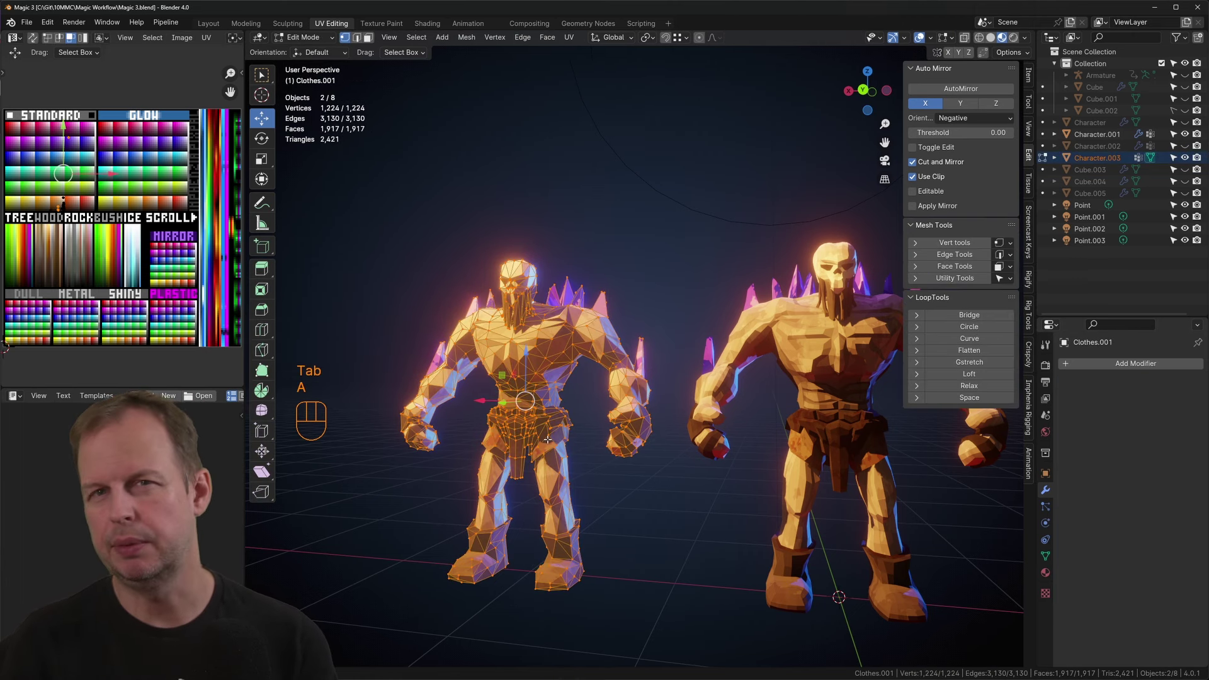
key(Tab)
Step: Select the original clothes and save the scene as the incremental version Magic 4.blend
scroll(576, 441, down, 3)
click(771, 409)
key(Tab)
key(Tab)
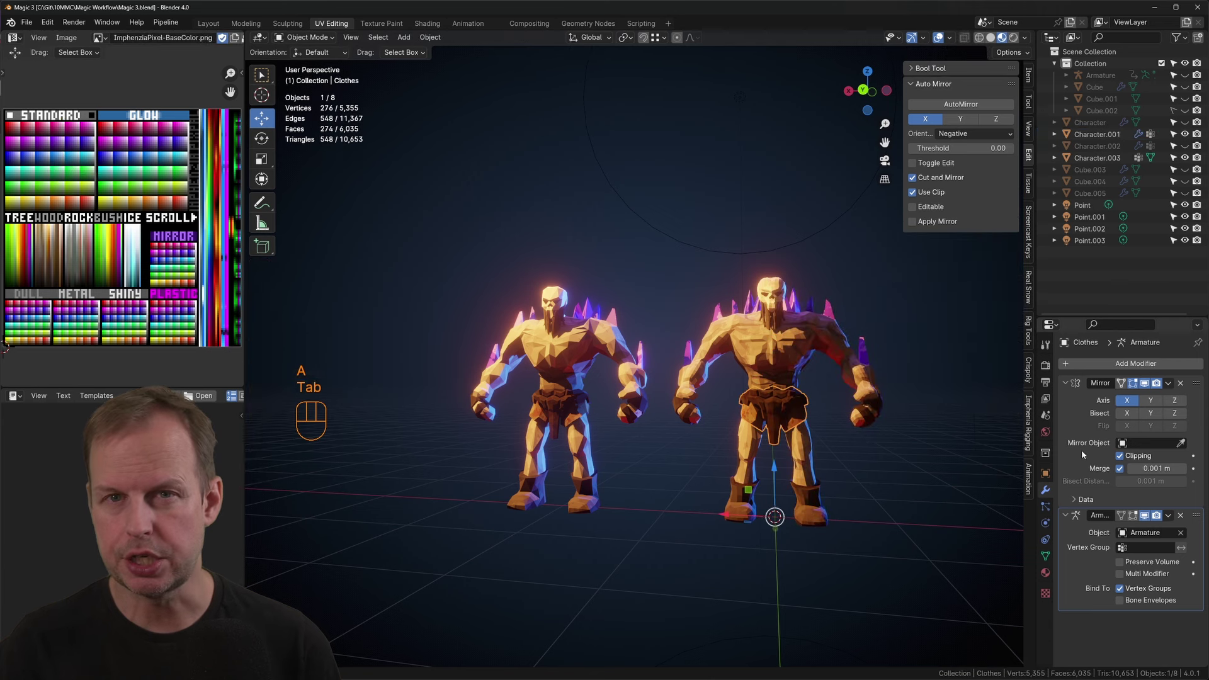
click(26, 22)
click(64, 111)
Step: Apply the Mirror modifier on Character.001 and select its whole mesh in Edit Mode to check the geometry
key(ctrl+a)
key(ctrl+a)
key(Tab)
key(a)
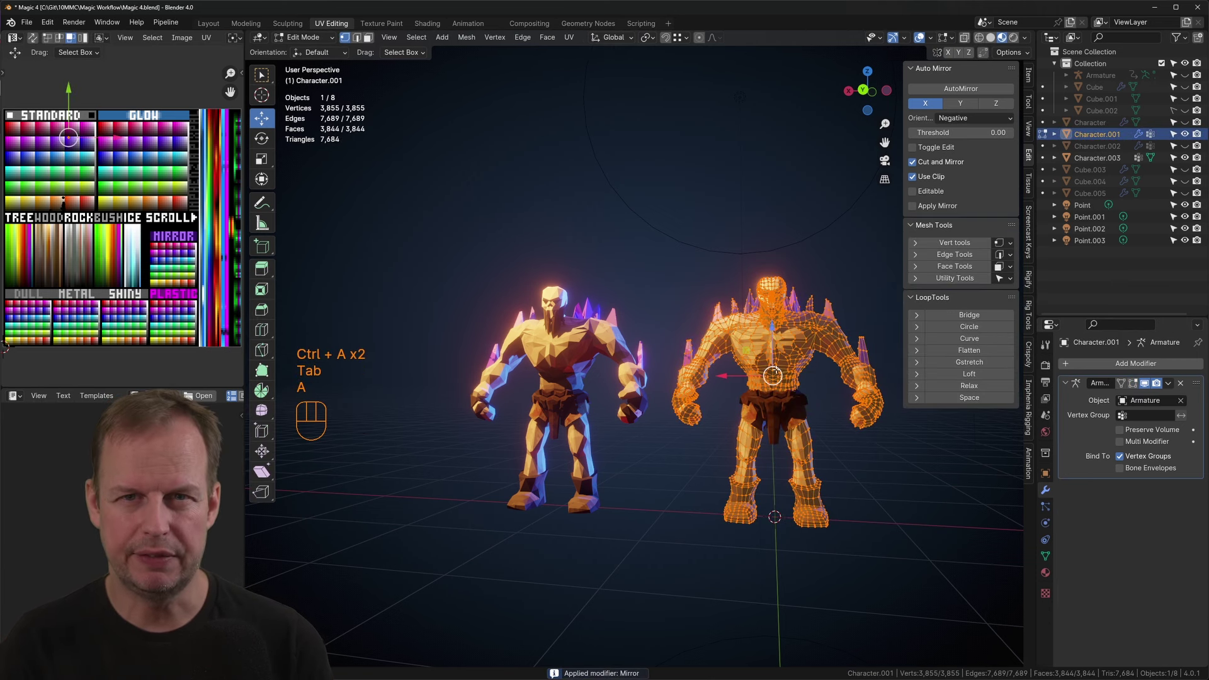
key(Tab)
Step: Compare the decimated and the full-detail character from the front, the side and close up
scroll(722, 309, up, 2)
click(479, 352)
key(Tab)
key(Tab)
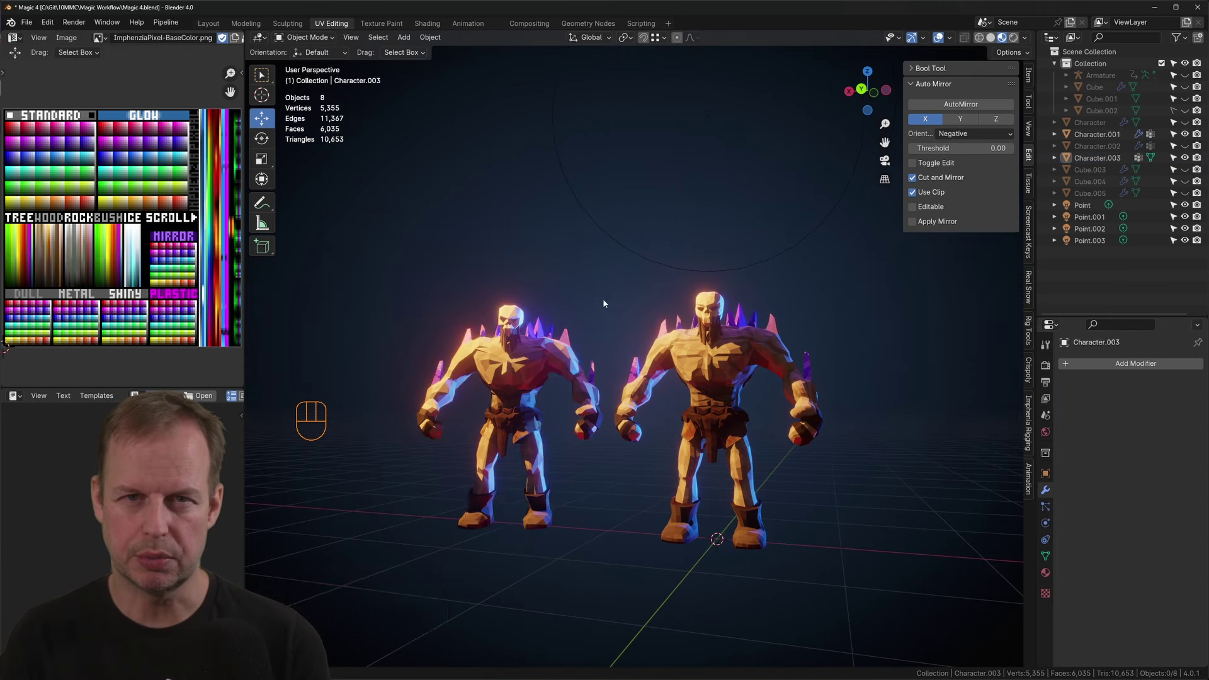
mouse_move(677, 353)
middle_down()
mouse_move(690, 352)
mouse_move(687, 371)
middle_up()
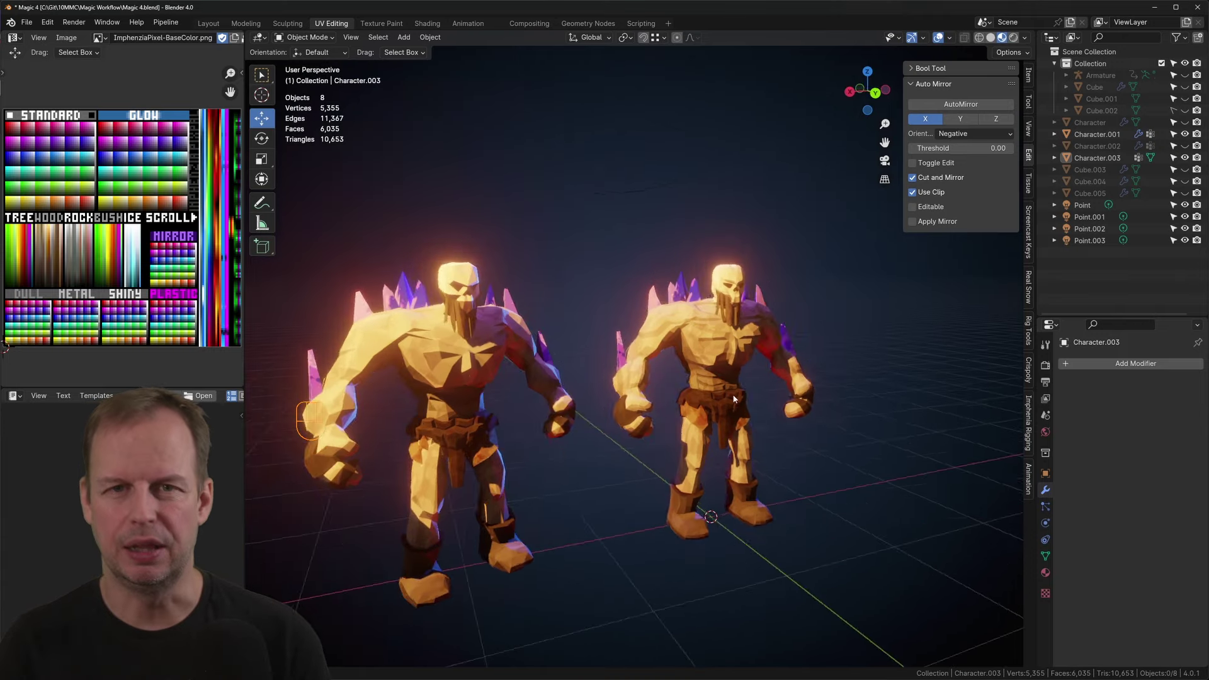
scroll(686, 378, up, 4)
key(ctrl+z)
key(ctrl+z)
key(ctrl+z)
scroll(686, 379, down, 8)
shift+middle_drag(840, 406, 626, 448)
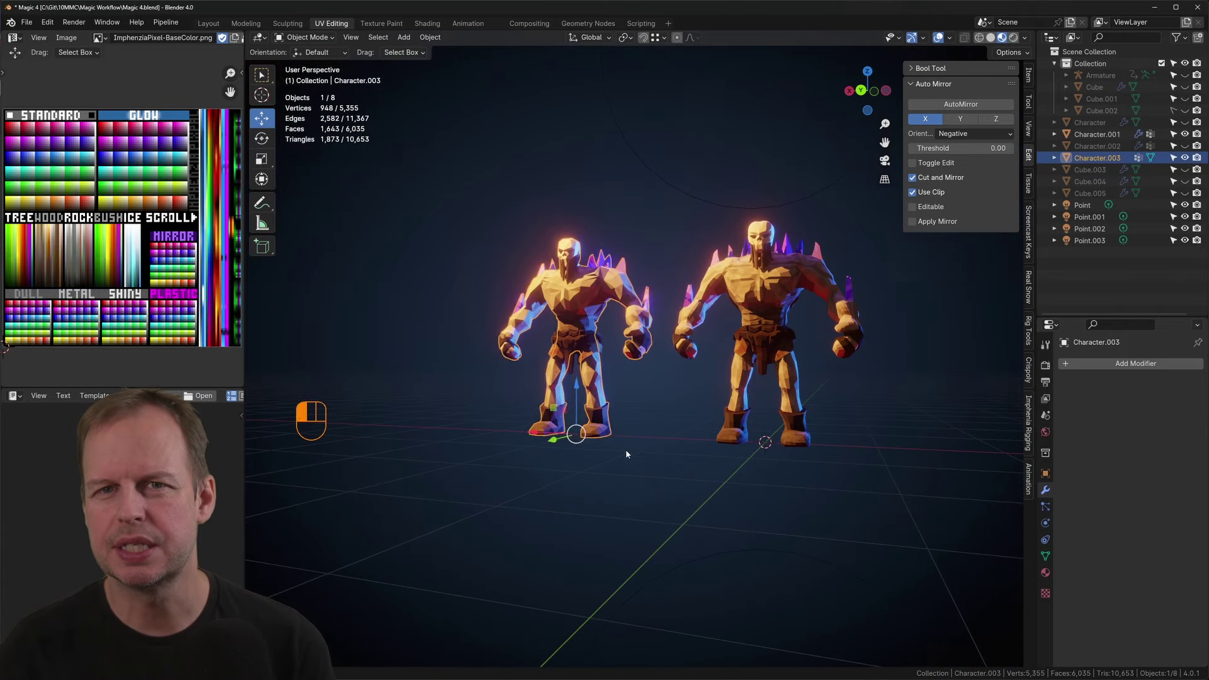
Step: Add a text object at the characters' feet and rewrite it as a vertex-count label ending in "verts"
key(shift+a)
click(697, 449)
key(Tab)
key(Tab)
click(584, 305)
key(Tab)
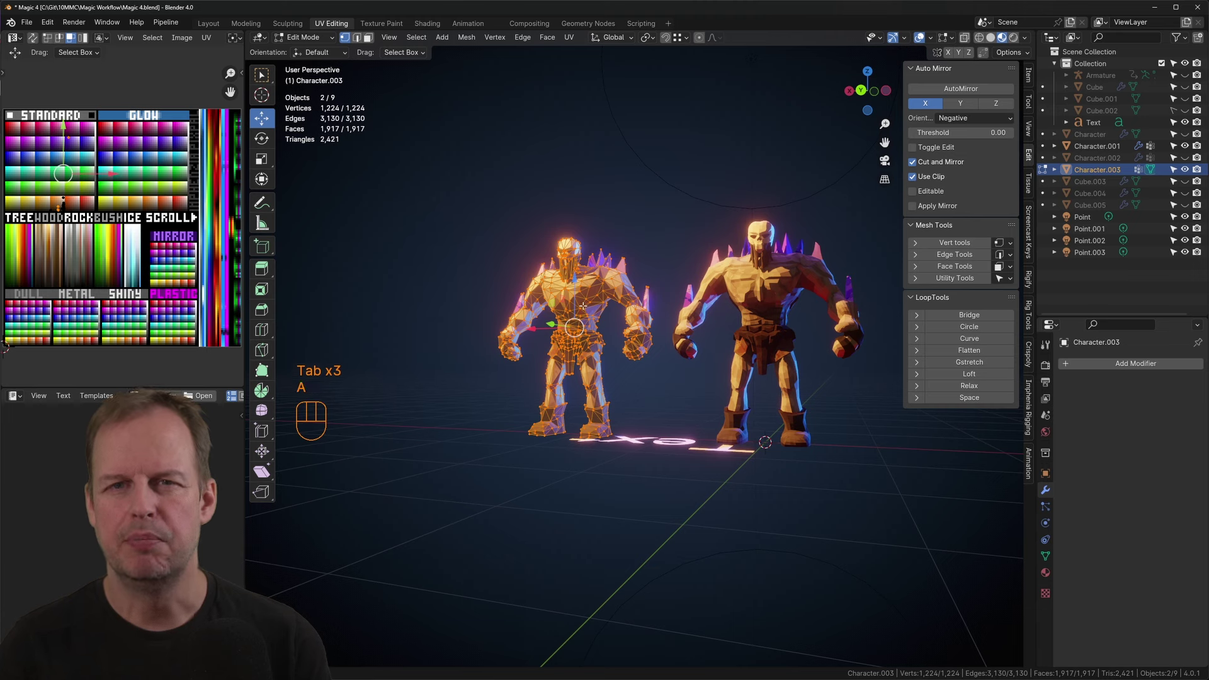
key(Tab)
click(660, 445)
key(Tab)
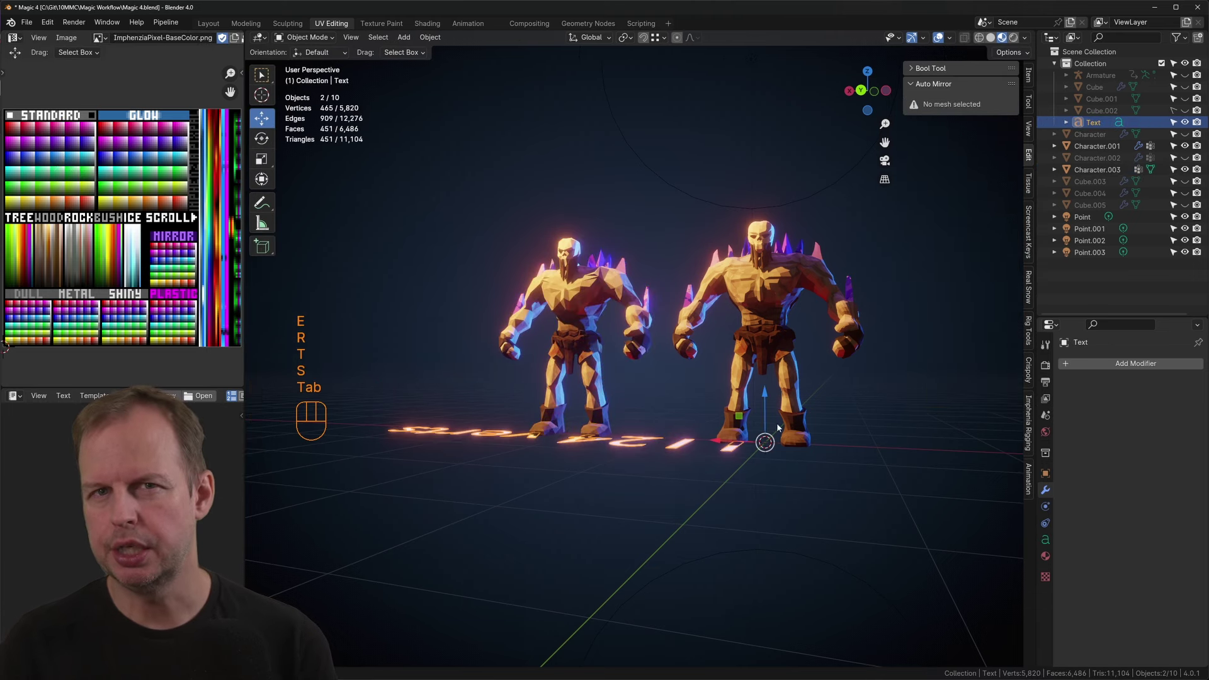
Step: Undo the previous text edit and stand the vertex-count label upright by rotating it 90° about X and 180° about Z
key(ctrl+z)
key(r)
key(x)
key(9)
key(0)
key(Return)
key(r)
key(z)
key(1)
key(8)
key(0)
key(Return)
Step: Move the label beneath the decimated character, scale it down, and duplicate it beneath the full-detail character
key(g)
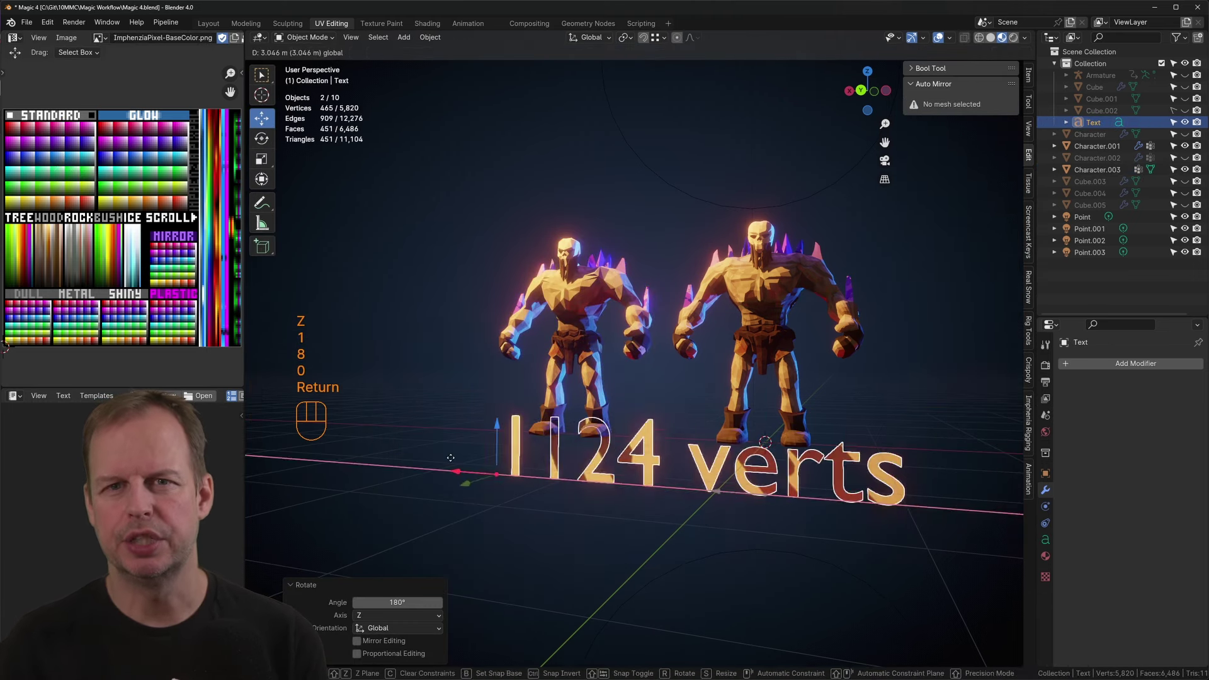
click(330, 449)
key(s)
click(340, 466)
click(476, 458)
key(shift+d)
click(777, 466)
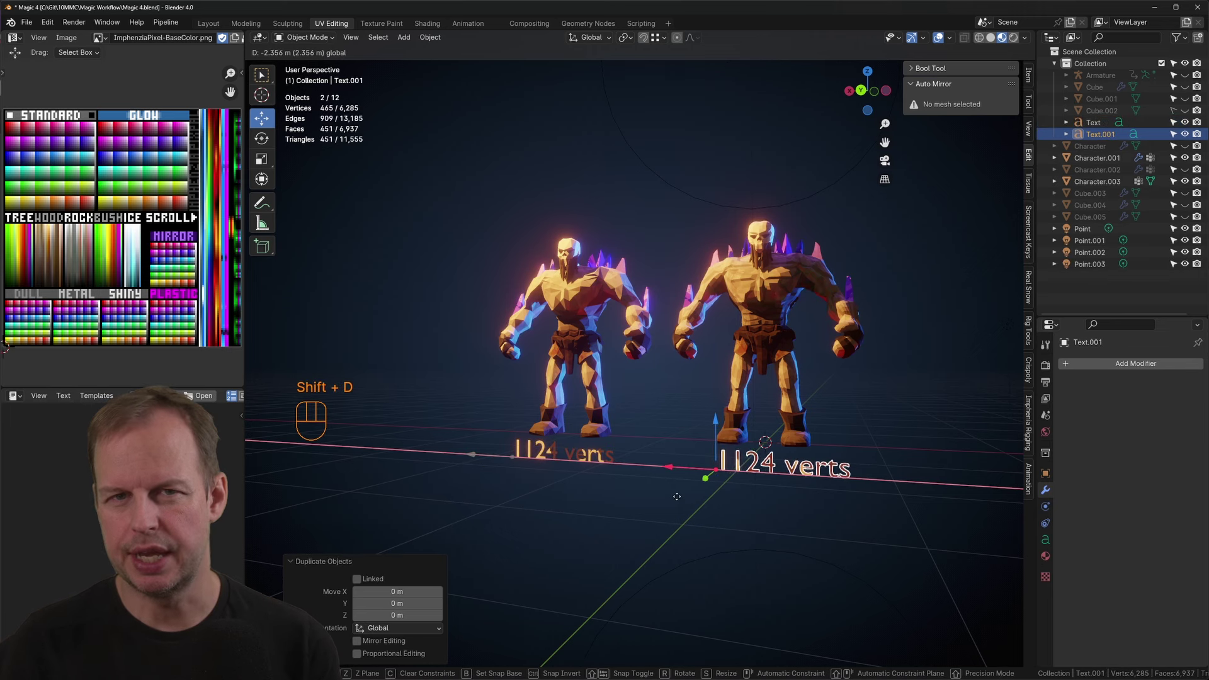
Step: Give the label under the decimated character a new emissive material and delete the label copy under the full-detail character
click(566, 453)
click(1046, 556)
click(1066, 413)
click(982, 441)
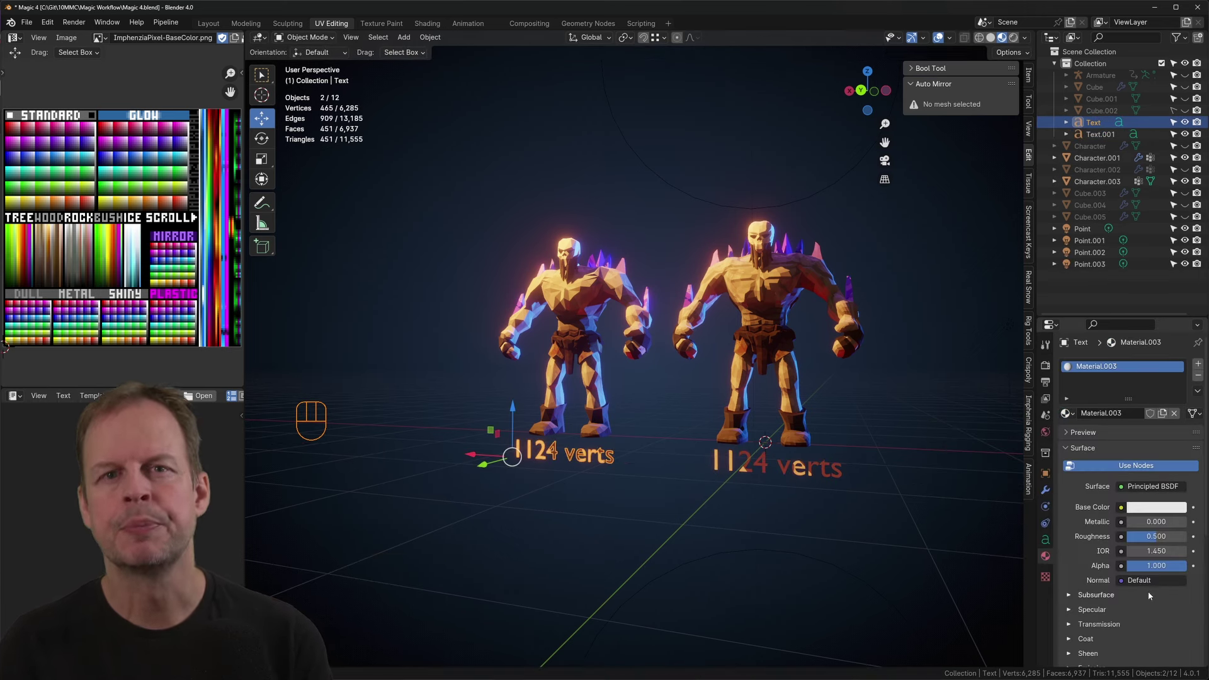
scroll(1146, 579, down, 5)
key(Delete)
Step: Review the remaining label's font settings and scale the text down beneath the decimated character
click(1045, 540)
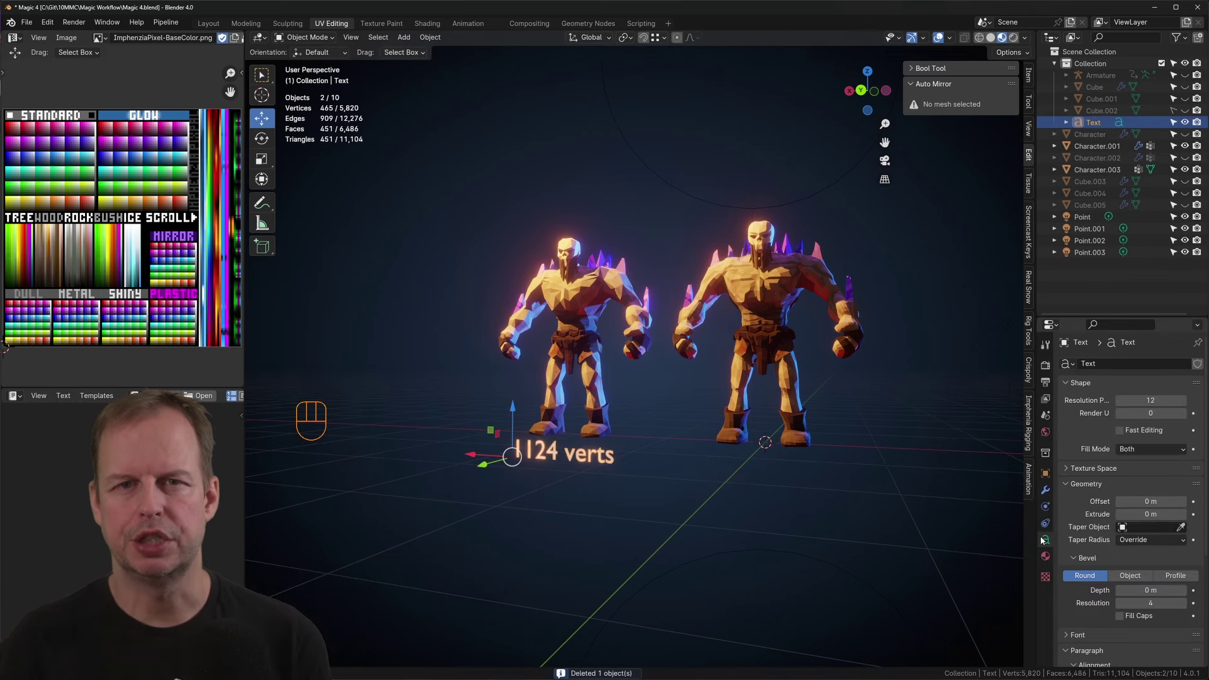
scroll(1156, 541, down, 5)
click(1127, 472)
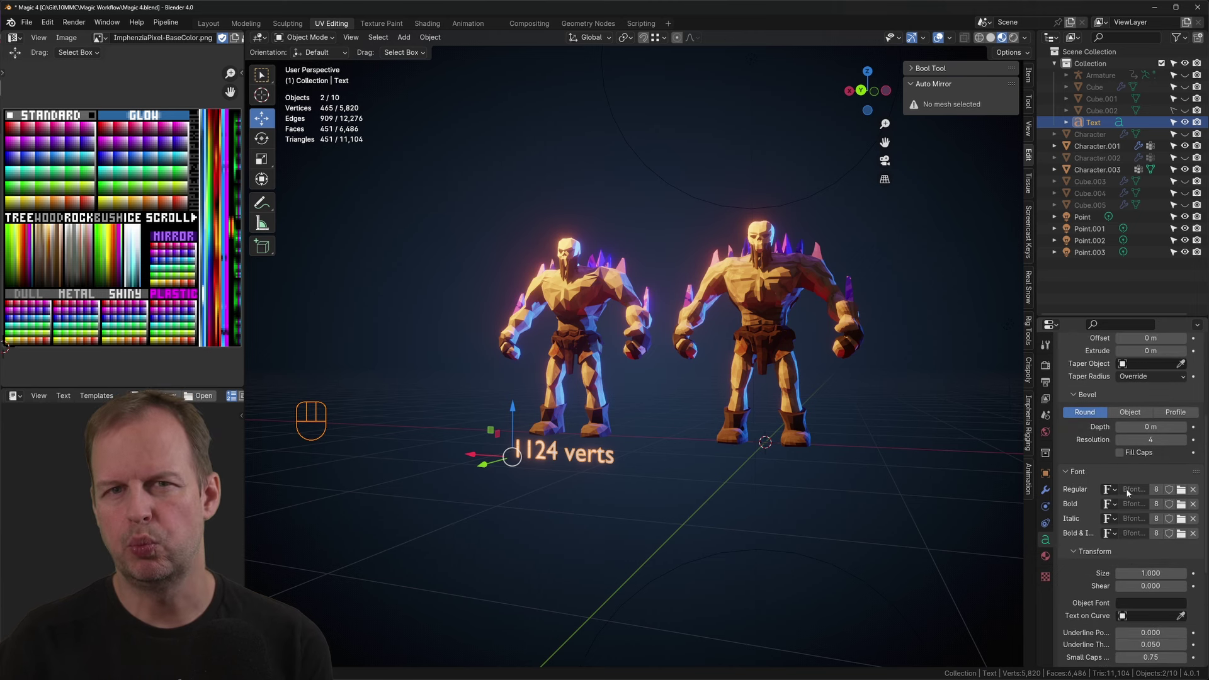
key(Tab)
key(Tab)
key(Tab)
key(Tab)
key(s)
click(564, 459)
Step: Duplicate the vertex-count label and place the copy beneath the full-detail character
key(Tab)
key(Tab)
key(shift+d)
drag(473, 454, 666, 465)
Step: Check the full-detail character's mesh statistics and replace the number in the copied label with 4131
click(776, 348)
key(Tab)
key(Tab)
click(759, 466)
key(Tab)
key(Left)
key(Left)
key(Left)
key(Left)
key(Left)
key(Left)
key(ctrl+shift+Left)
key(ctrl+shift+Left)
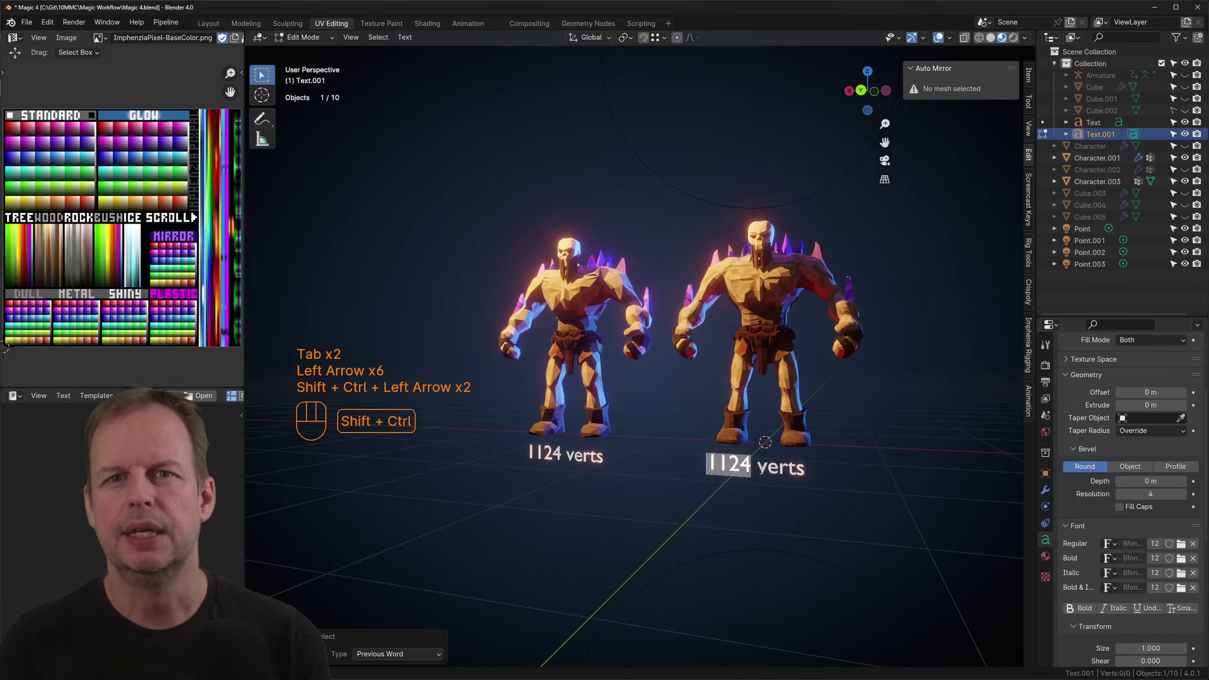
key(Tab)
Step: Select all of Character.001's mesh in Edit Mode to verify its vertex count against the label
click(796, 396)
key(Tab)
key(Tab)
key(Tab)
key(a)
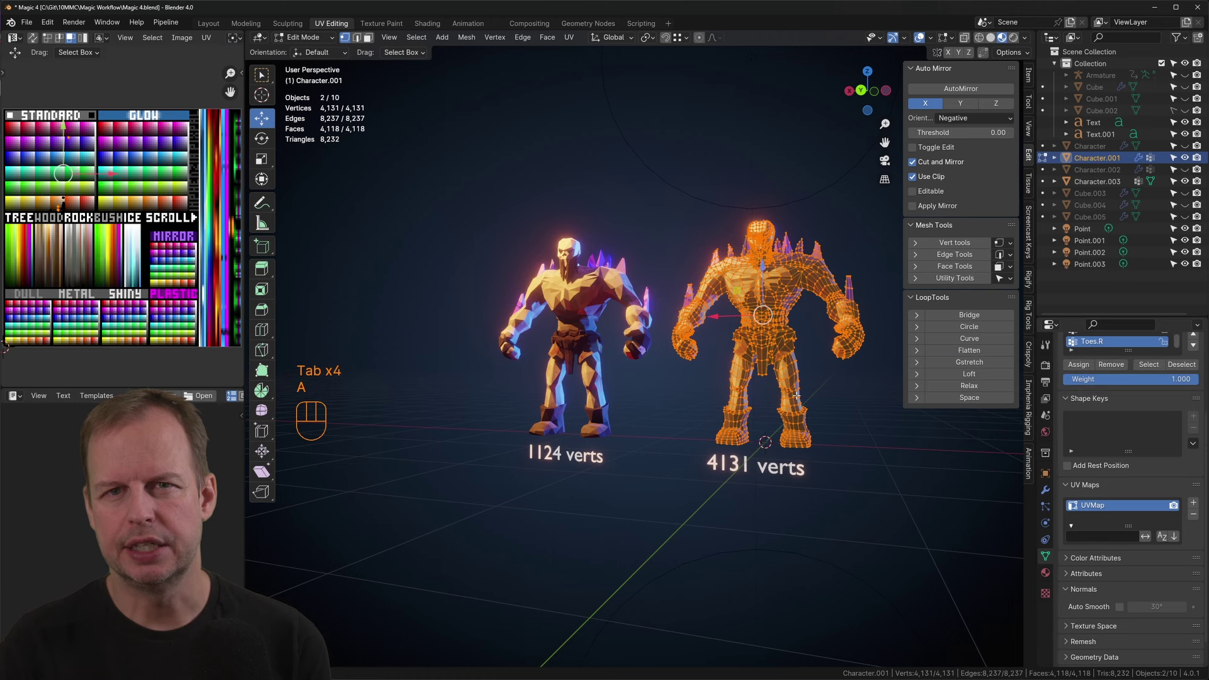
key(Tab)
Step: Add a second line reading "quad topology" to the 4131 verts label and "decimated" to the 1124 verts label
click(755, 466)
key(Tab)
key(KP_1)
key(ctrl+KP_1)
key(Return)
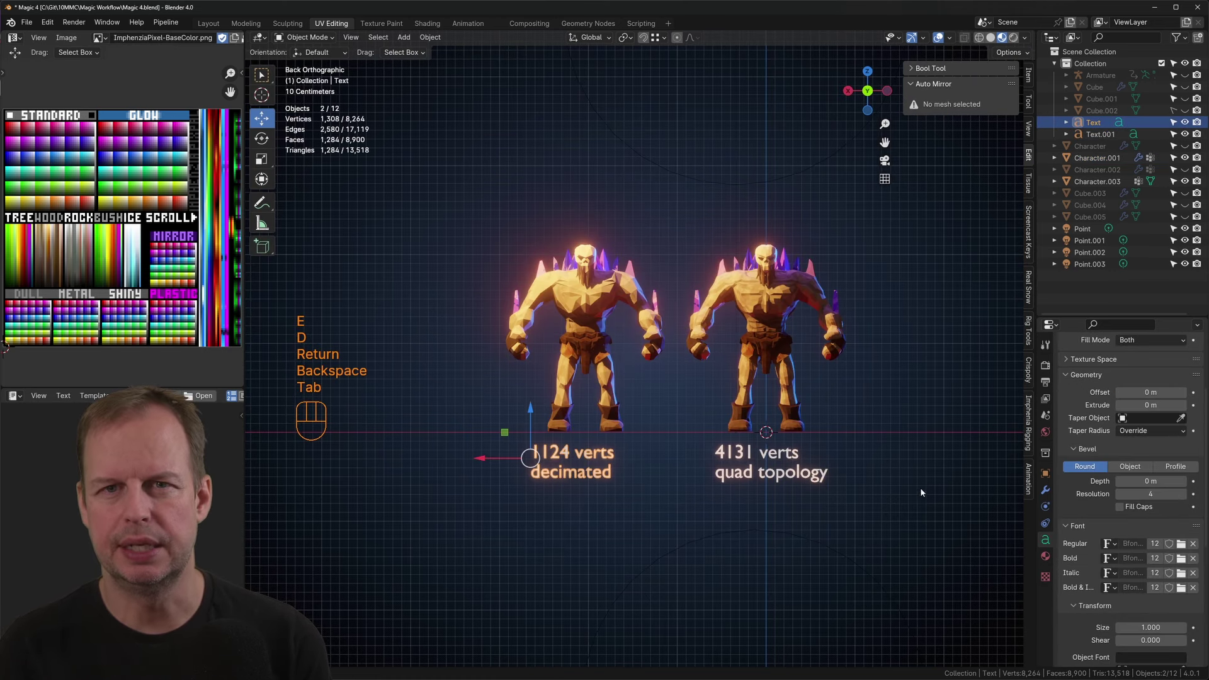
Step: Set both labels' horizontal alignment to Center and line each one up beneath its character
scroll(1141, 553, down, 5)
key(Tab)
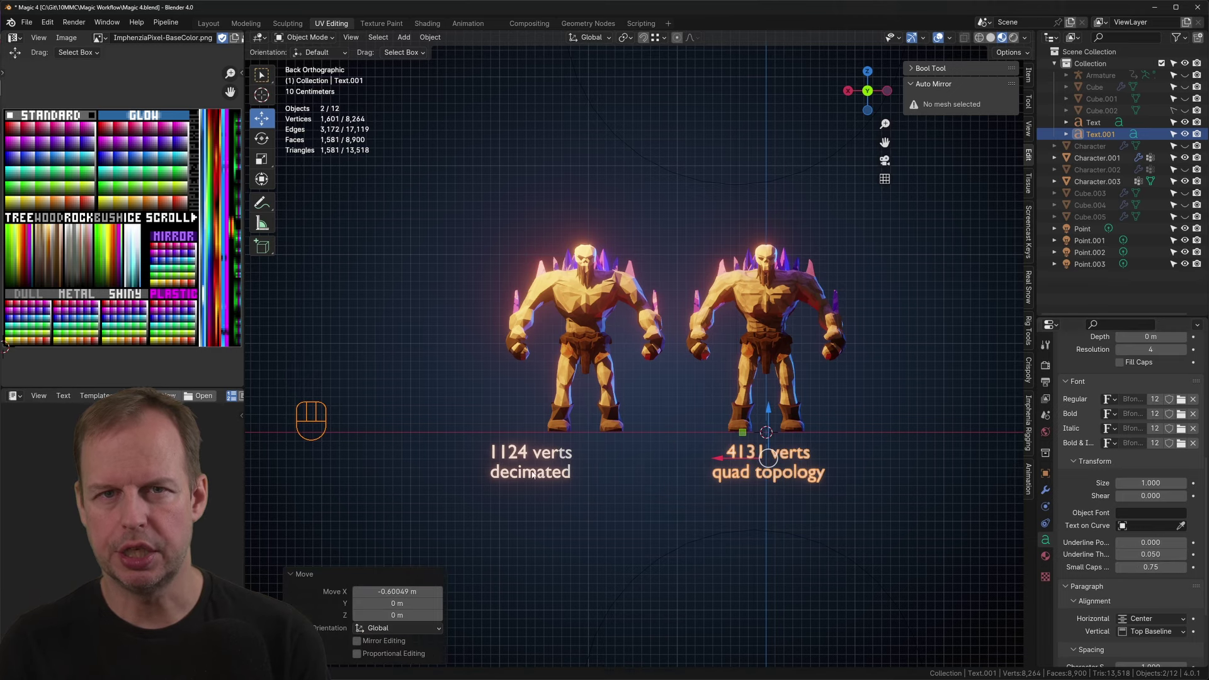
click(664, 418)
Step: Frame both labelled characters in perspective and capture a screenshot of them
middle_drag(664, 418, 838, 433)
scroll(811, 376, down, 3)
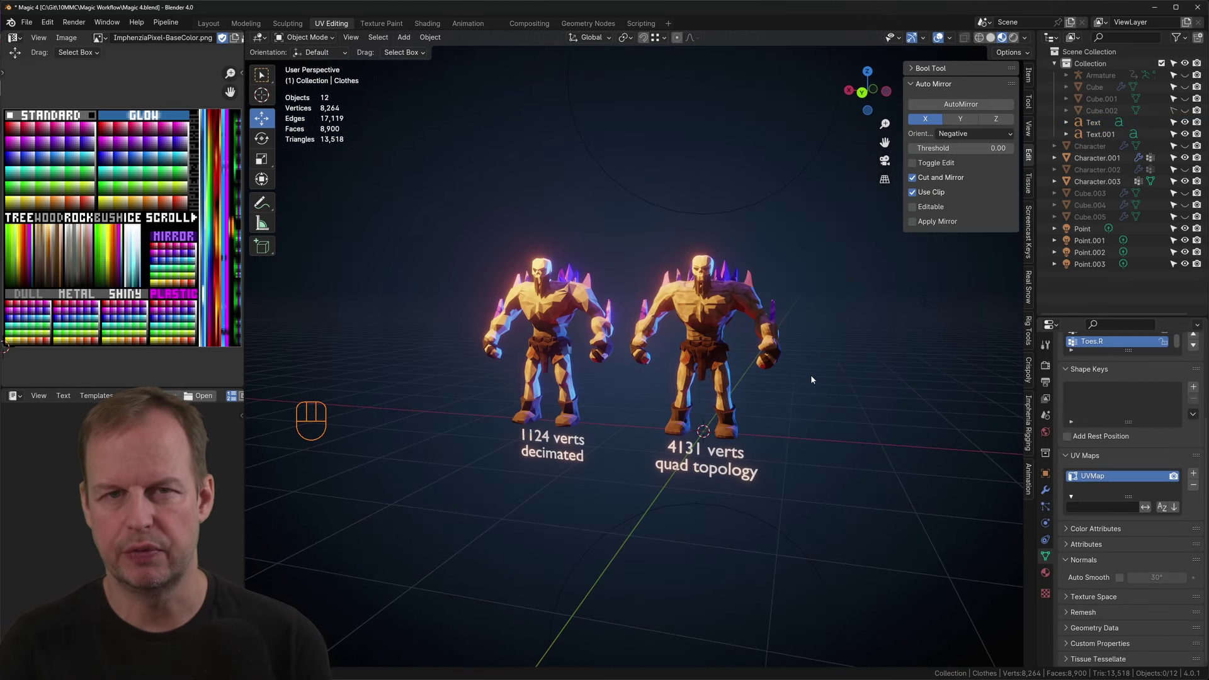
scroll(810, 375, up, 3)
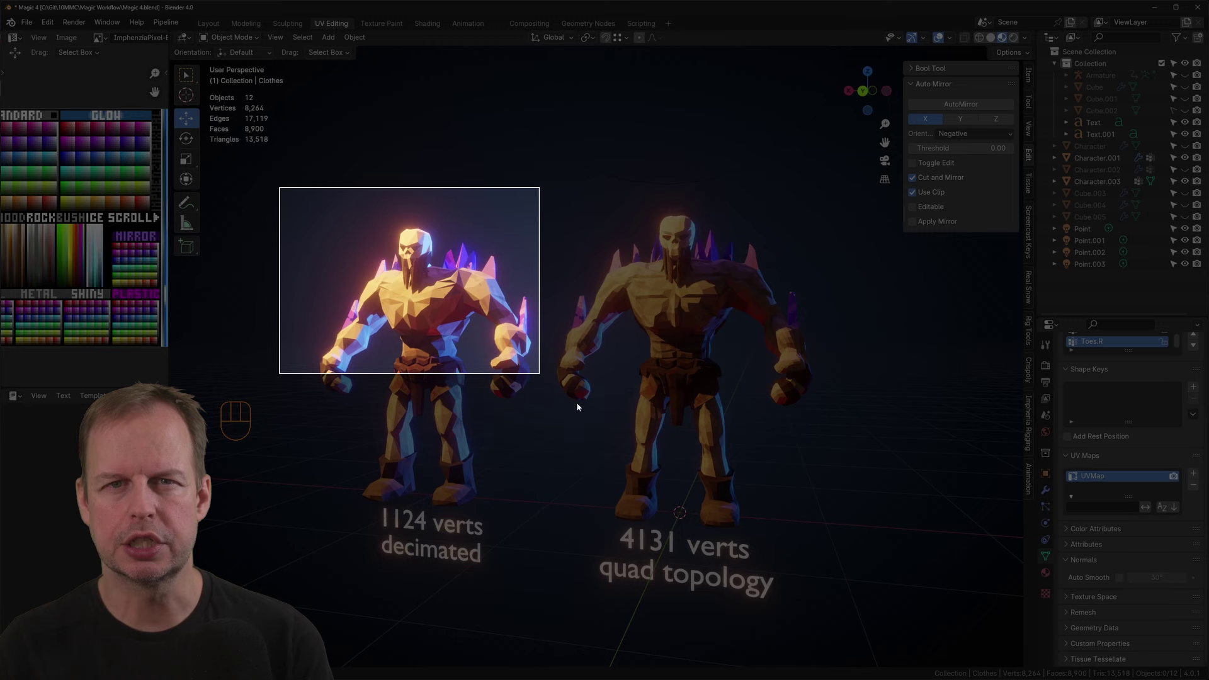
click(576, 406)
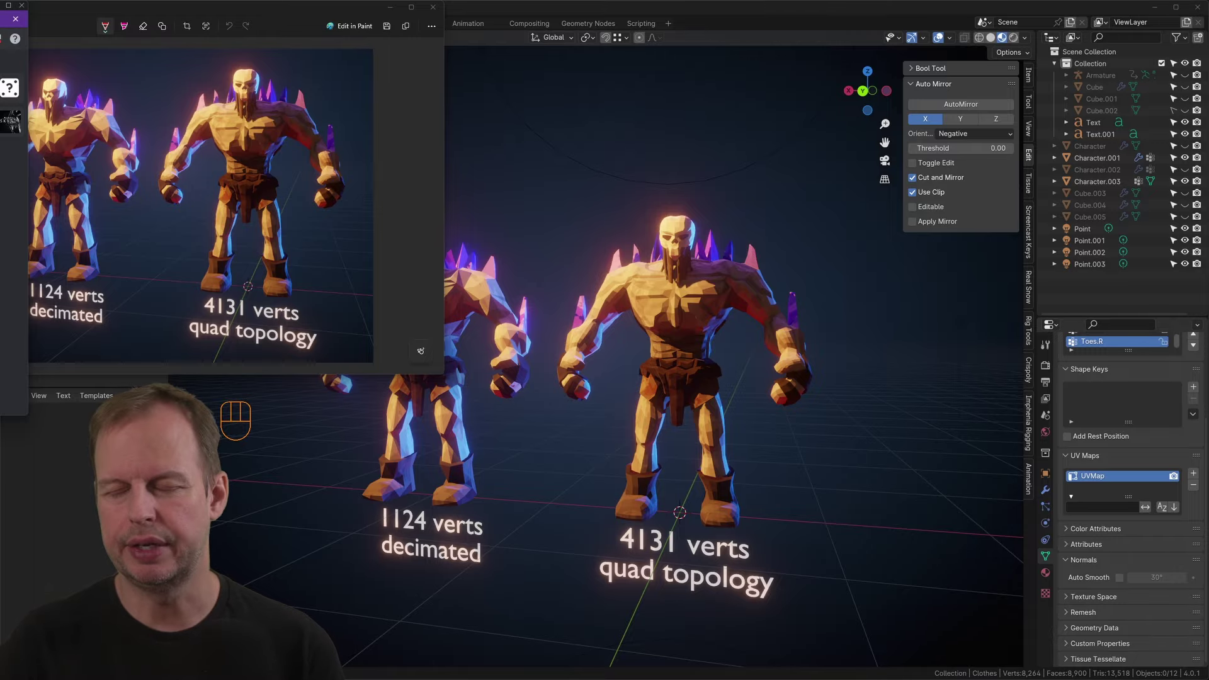
Step: Inspect the two labelled characters from behind and at different distances
scroll(591, 307, down, 5)
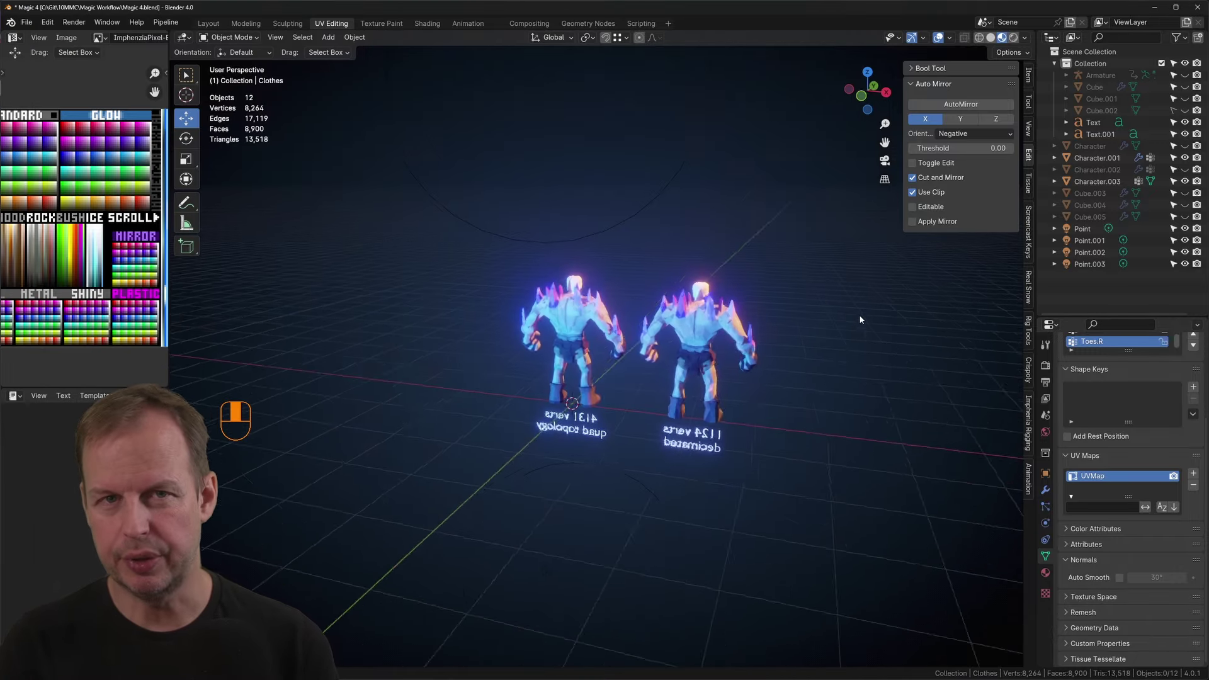
middle_drag(592, 307, 566, 287)
scroll(633, 288, up, 5)
scroll(563, 272, up, 1)
scroll(564, 273, down, 8)
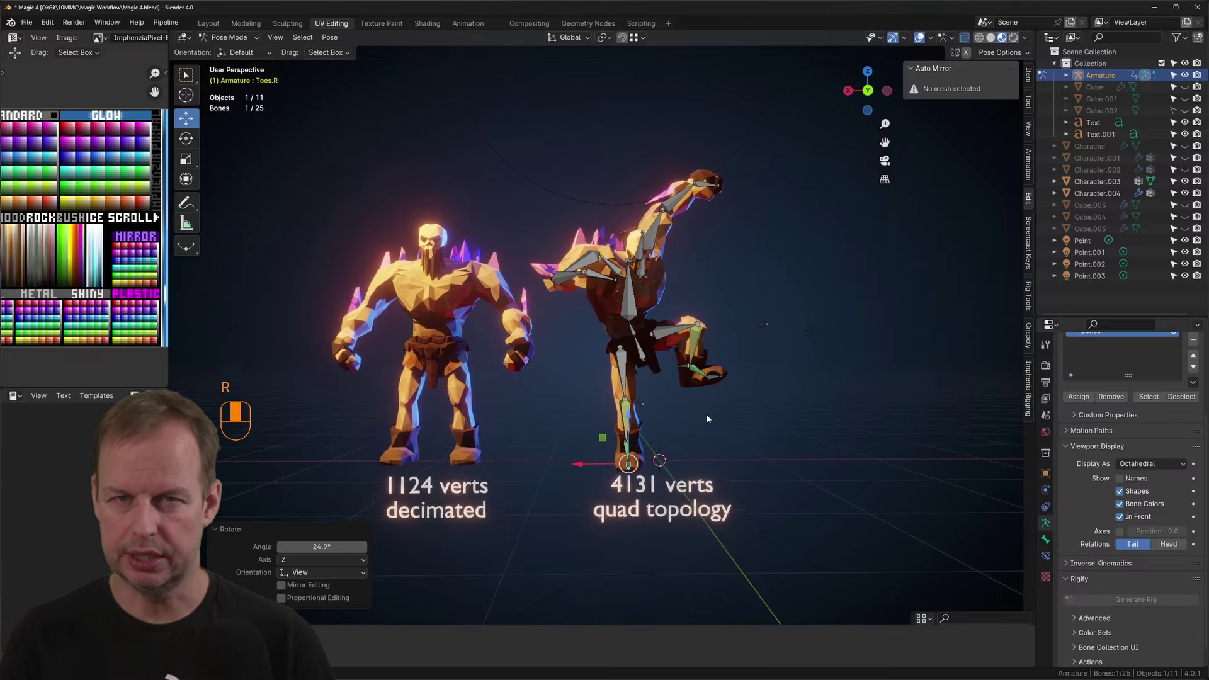
Step: Shift the Pelvis bone of the posed armature slightly and rename its pose action StompPose
click(630, 361)
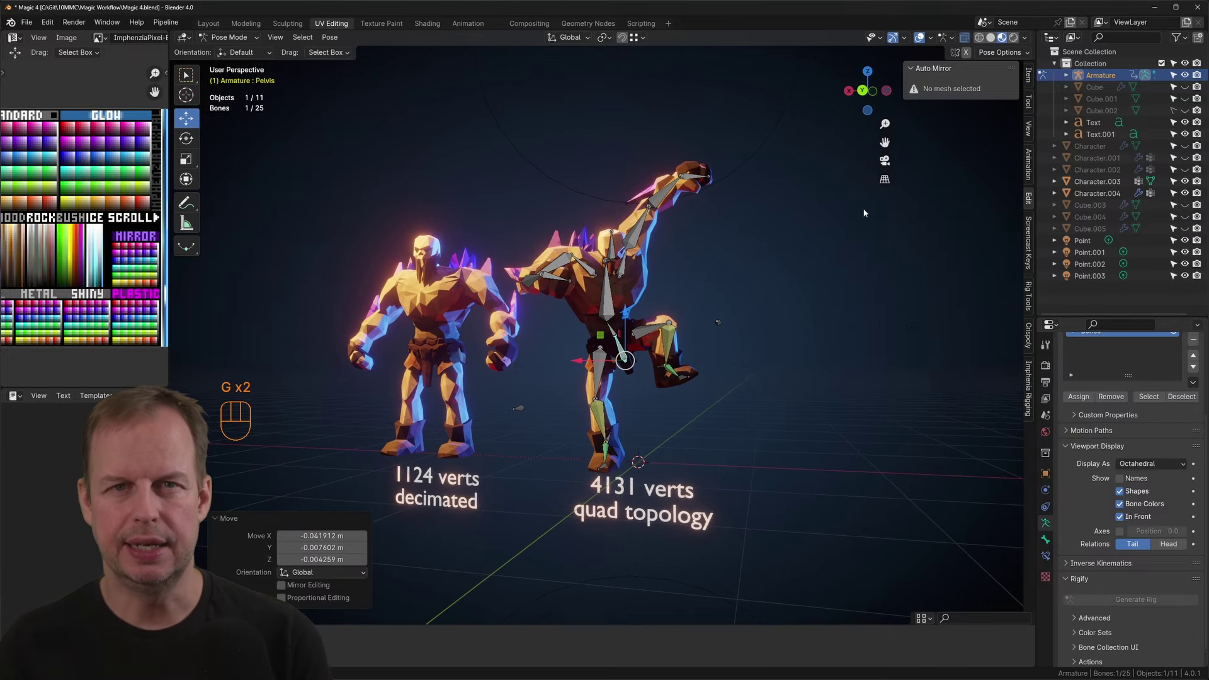
middle_drag(829, 196, 722, 263)
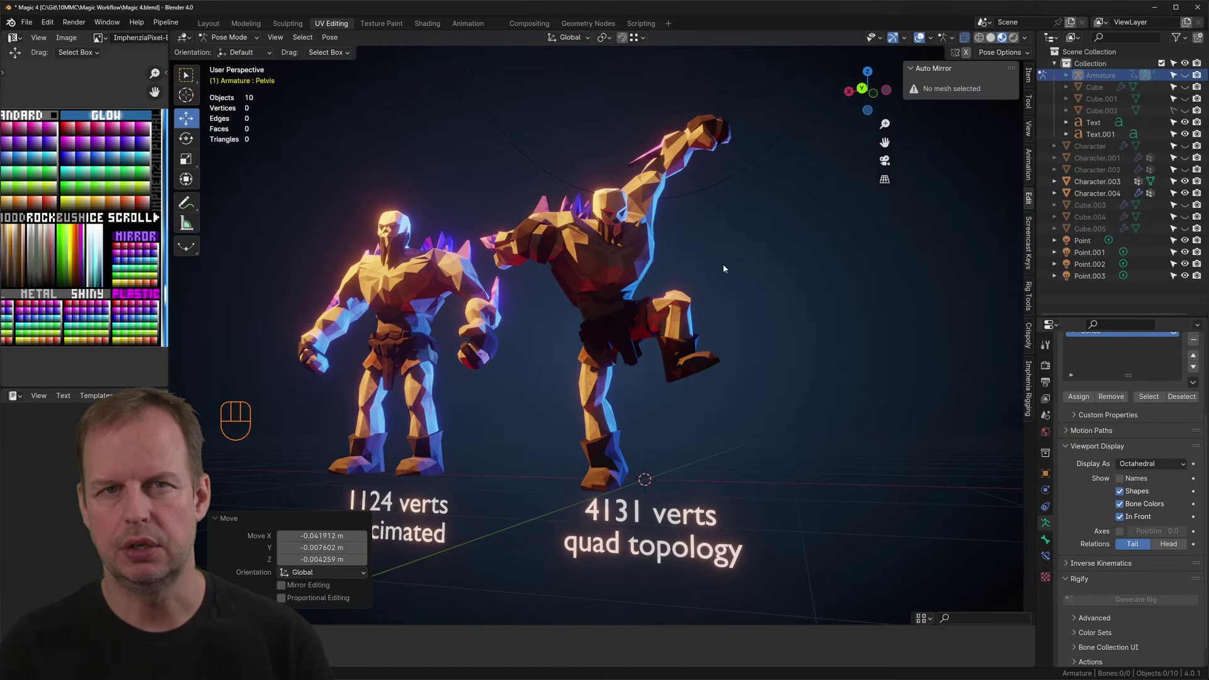
click(468, 23)
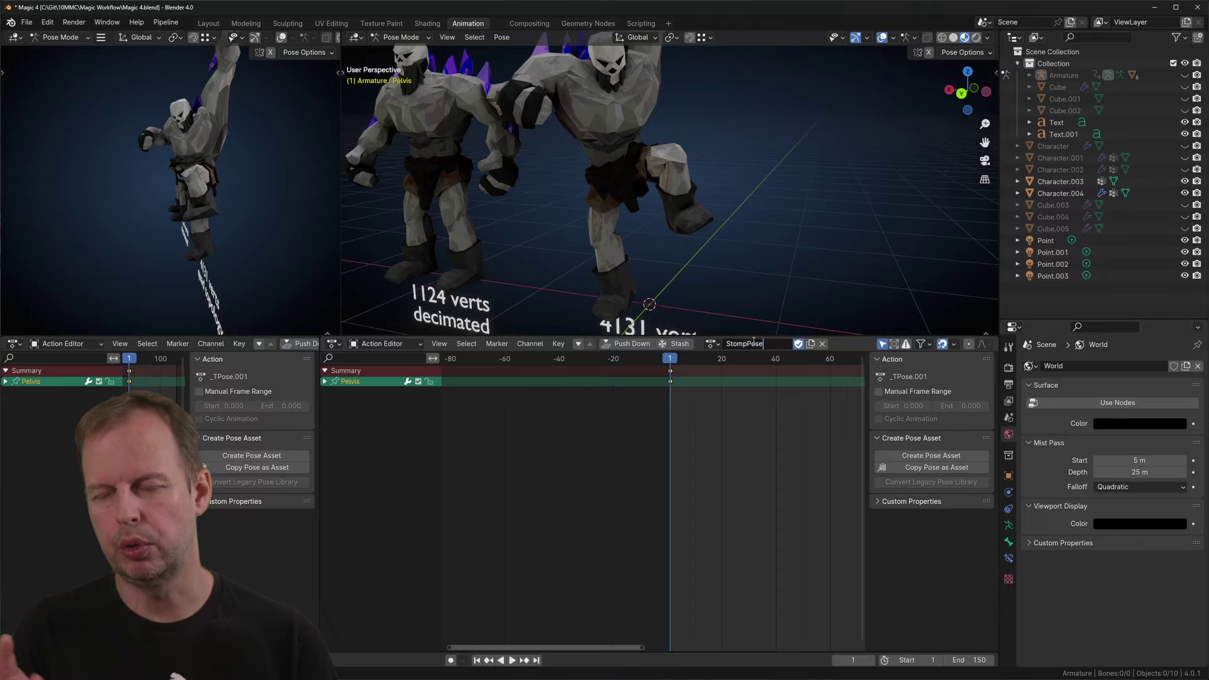
click(332, 23)
Step: Return the armature to Object Mode and hide both vertex-count labels
key(Tab)
key(ctrl+Tab)
key(ctrl+Tab)
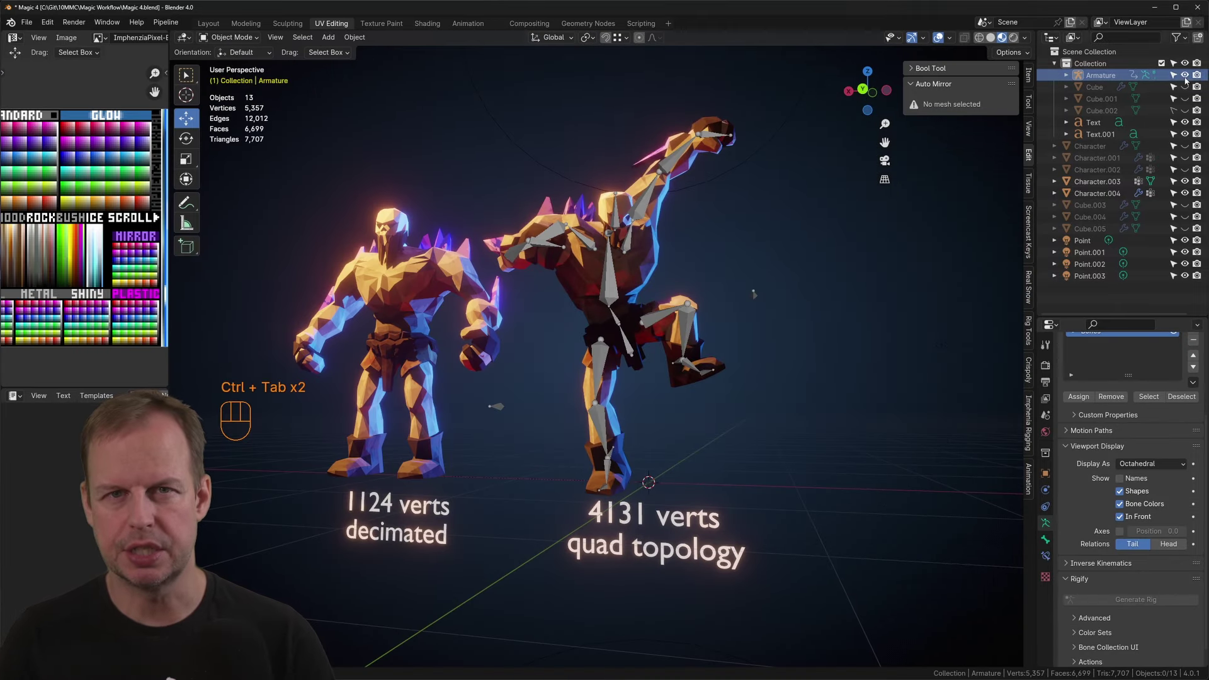
mouse_move(786, 267)
middle_down()
mouse_move(795, 262)
mouse_move(776, 262)
middle_up()
scroll(776, 262, up, 1)
click(641, 510)
key(h)
click(409, 500)
key(h)
shift+middle_drag(700, 362, 800, 451)
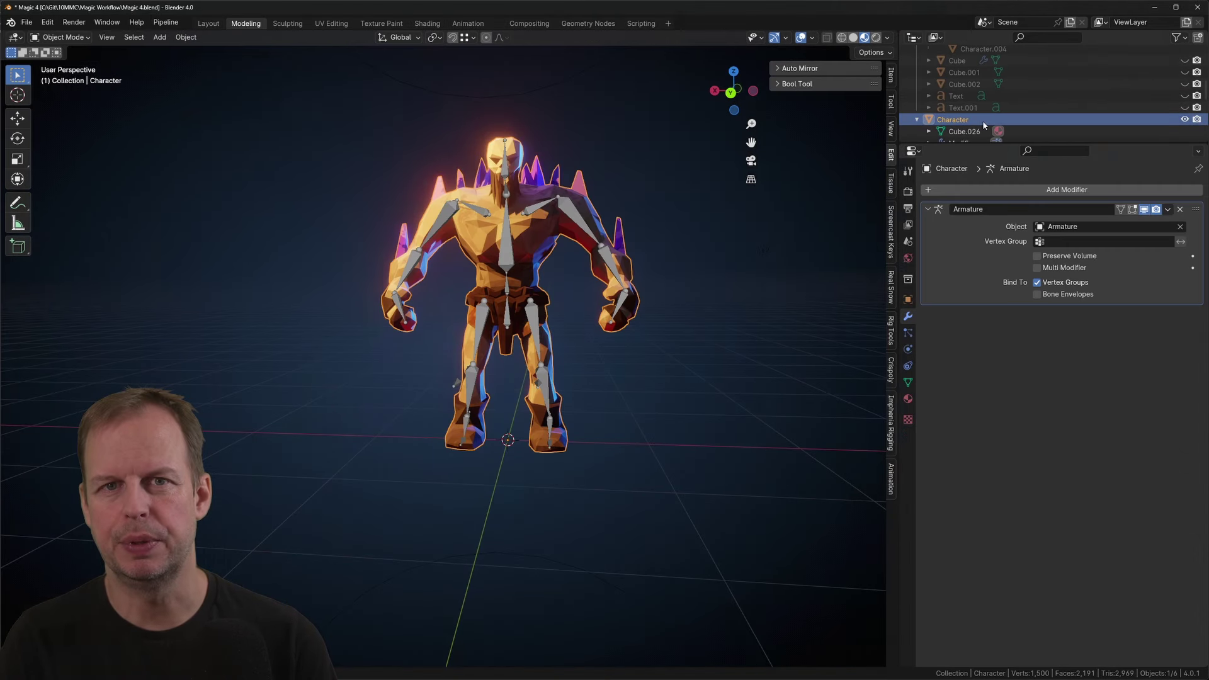
Step: Parent the Character mesh to the armature with the Object option
shift+click(510, 255)
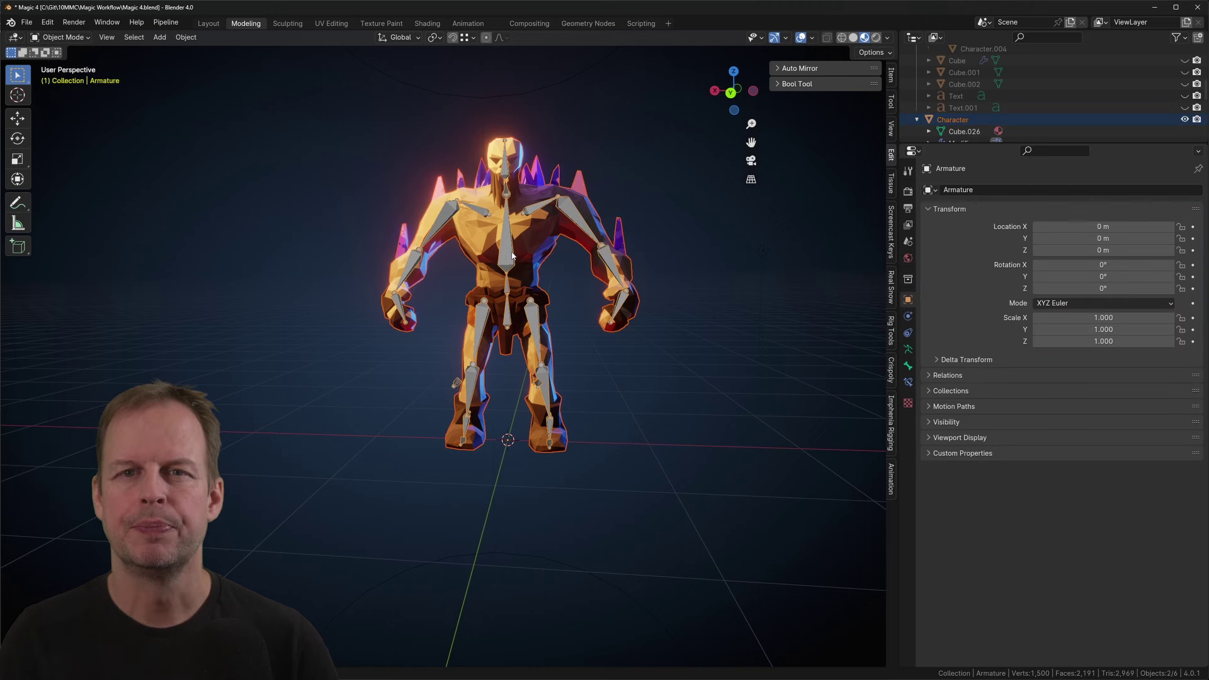
key(ctrl+p)
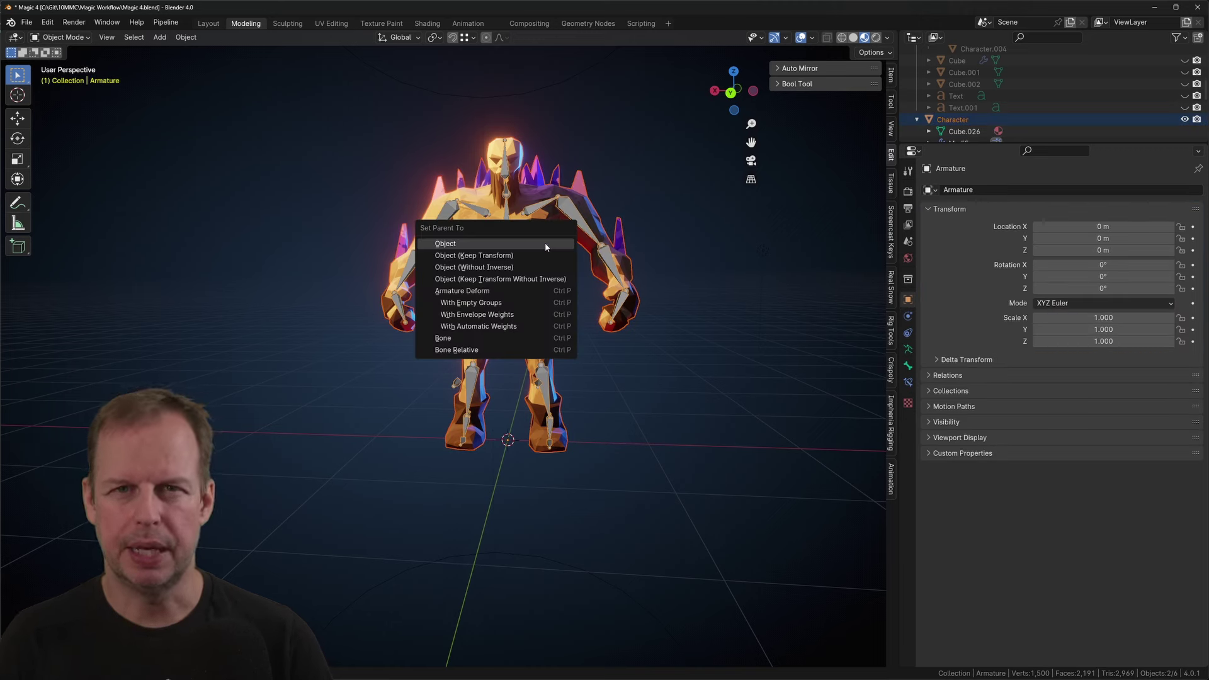
click(545, 243)
scroll(964, 126, down, 2)
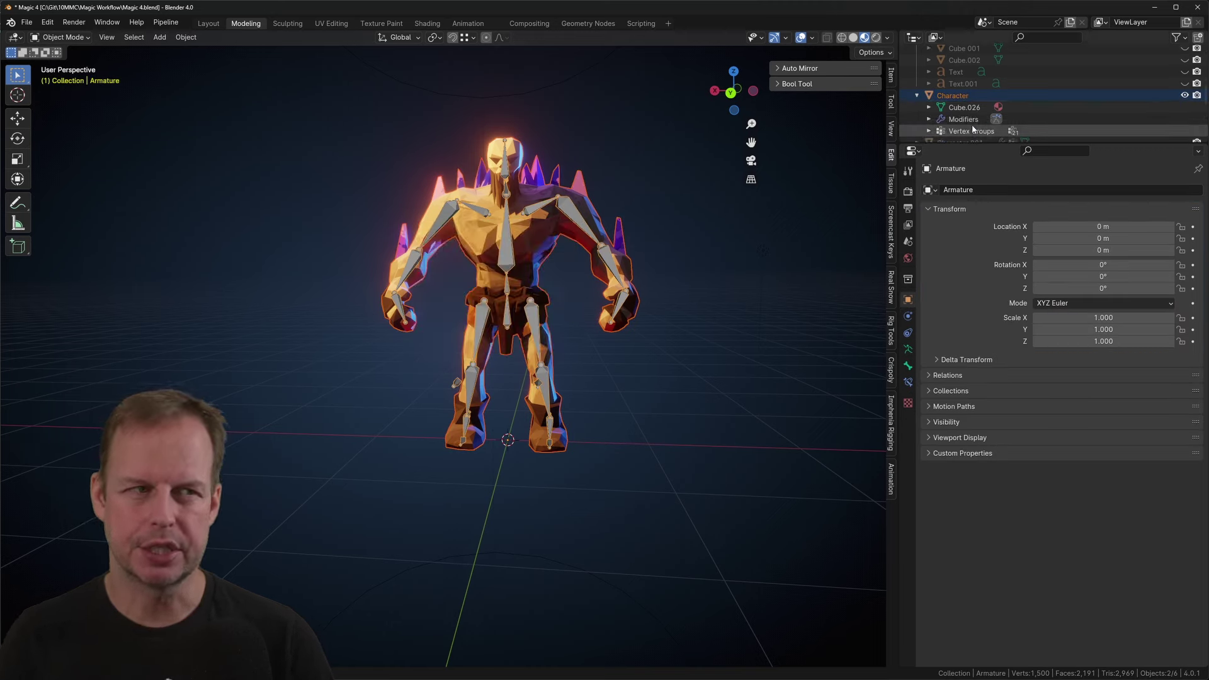
Step: Enlarge the object hierarchy, inspect Character's place under Armature, and try to move Character inside the collection
click(500, 259)
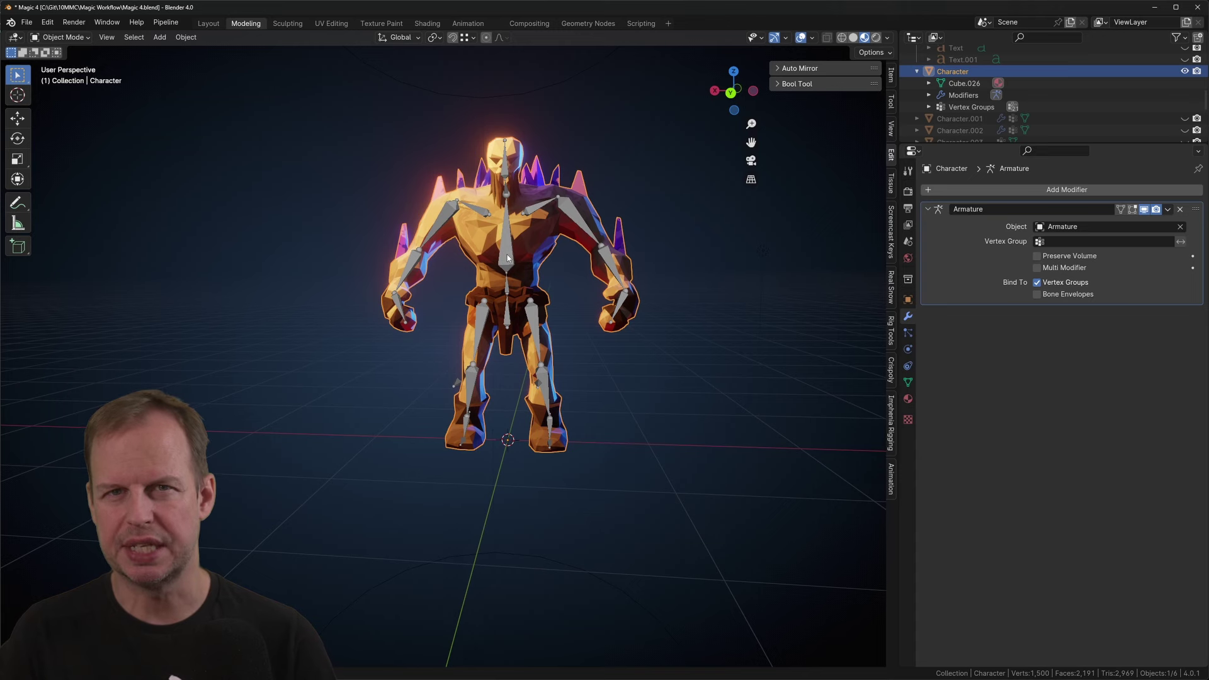
click(507, 258)
scroll(1028, 111, up, 3)
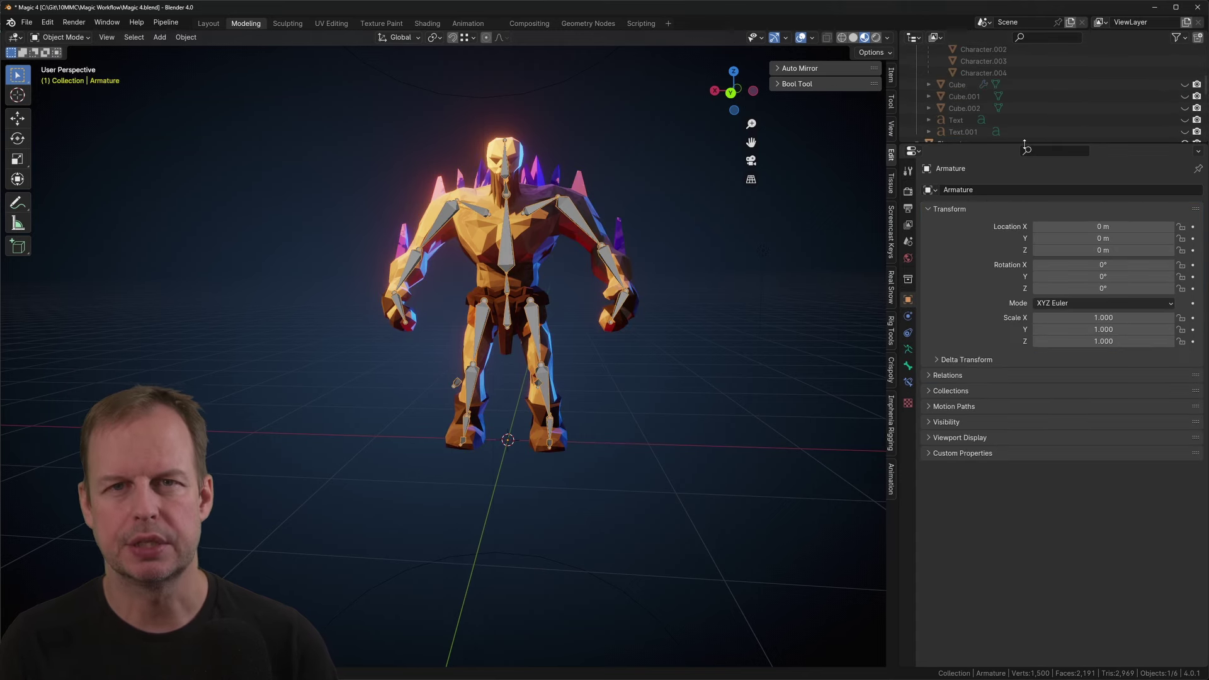
drag(1024, 144, 1024, 429)
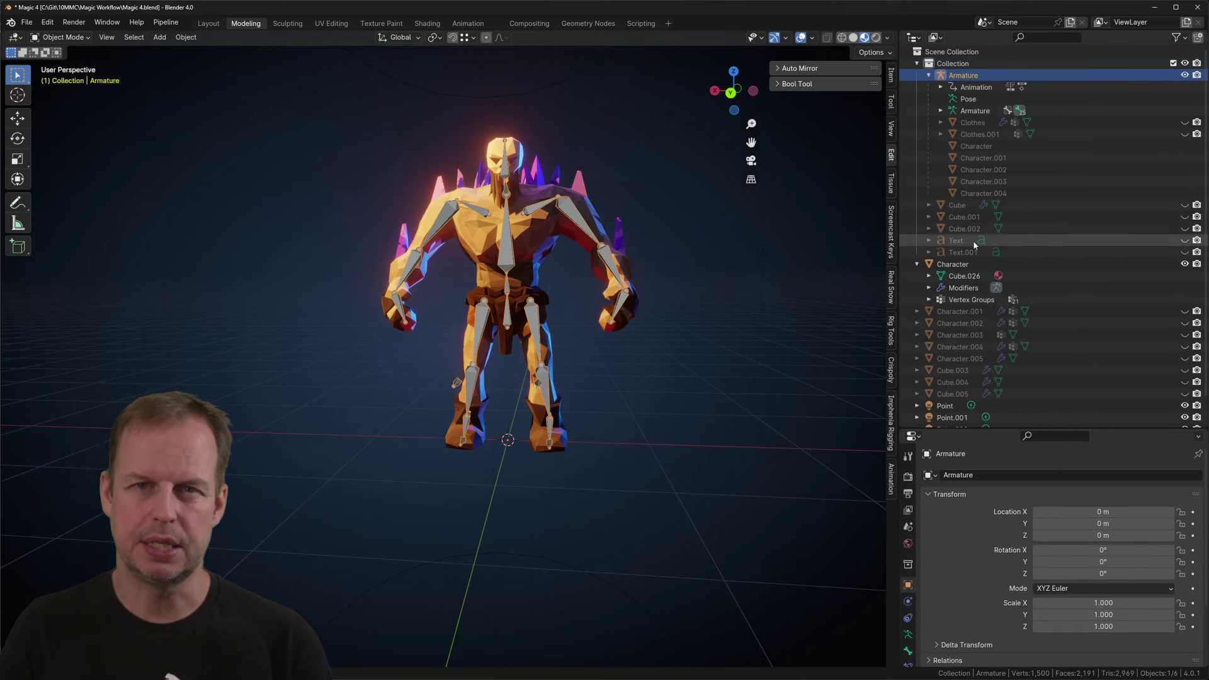
click(982, 264)
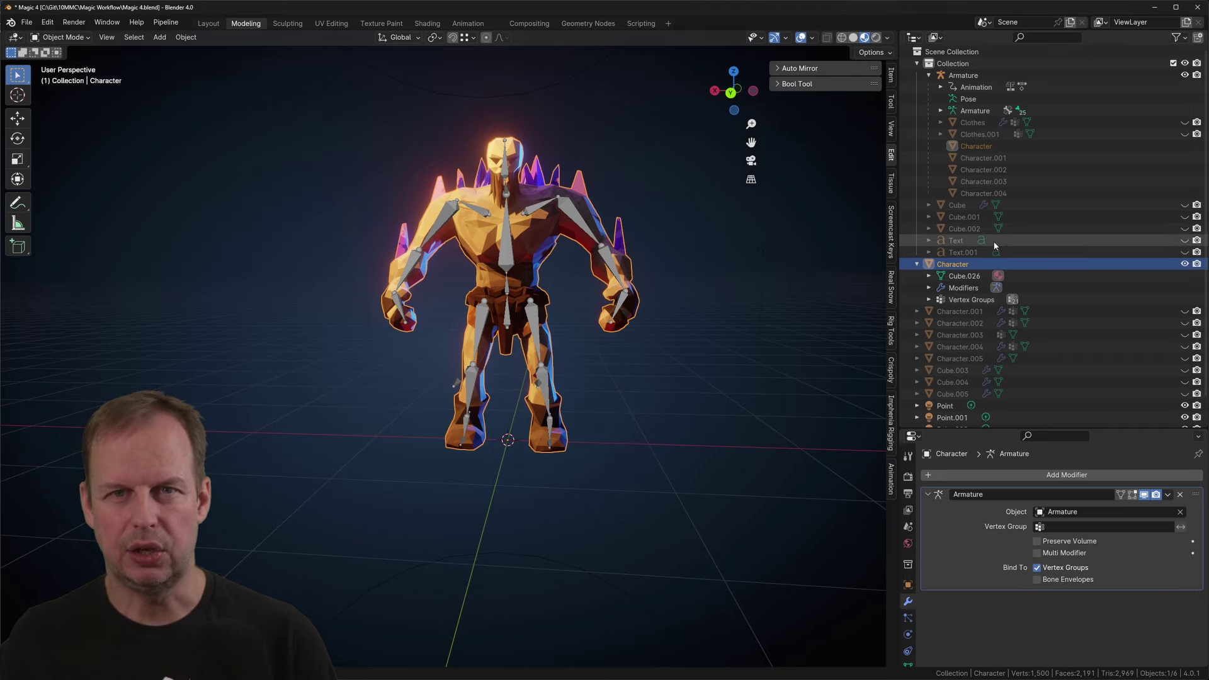
click(999, 147)
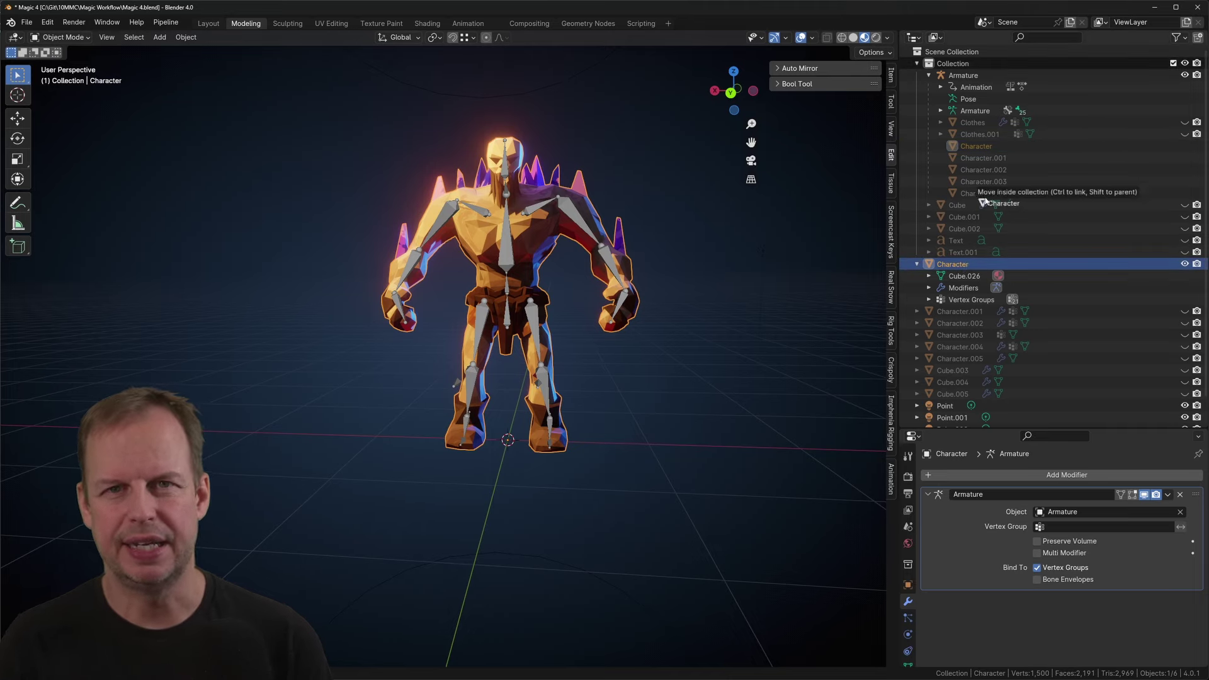
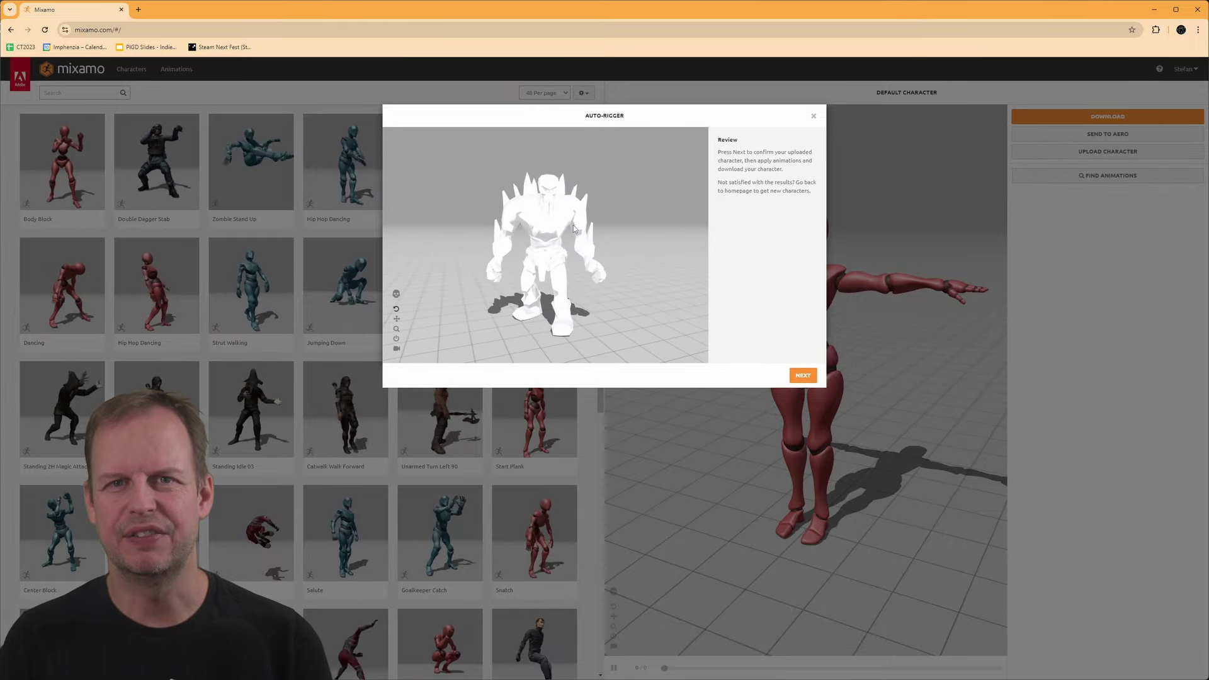
Step: Switch to Mixamo, confirm the auto-rigged uploaded character, and inspect it from several angles and close up
click(803, 375)
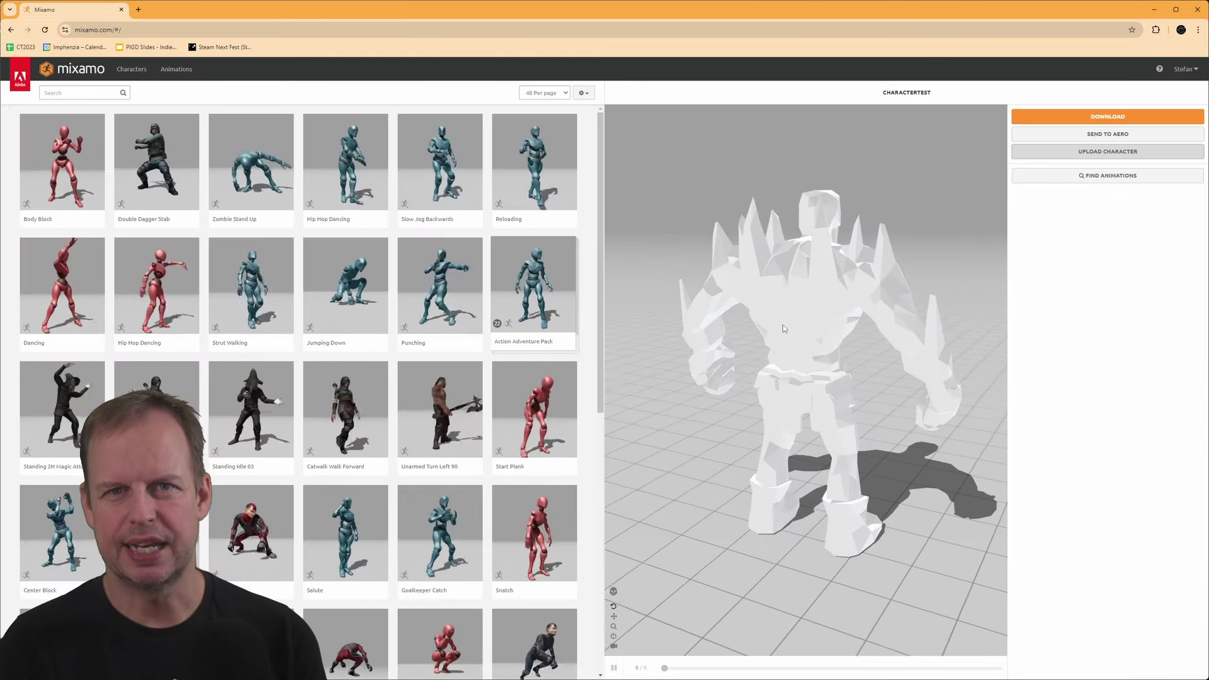
drag(651, 313, 736, 435)
scroll(817, 332, up, 5)
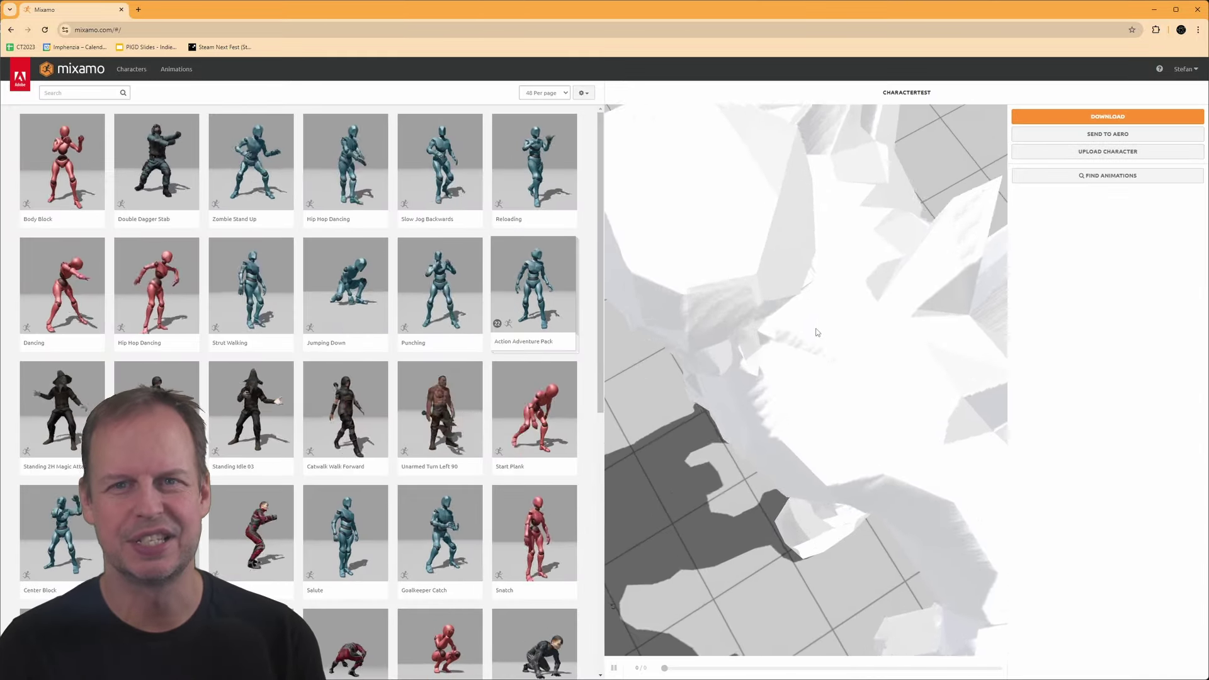
drag(817, 332, 775, 306)
scroll(868, 289, down, 4)
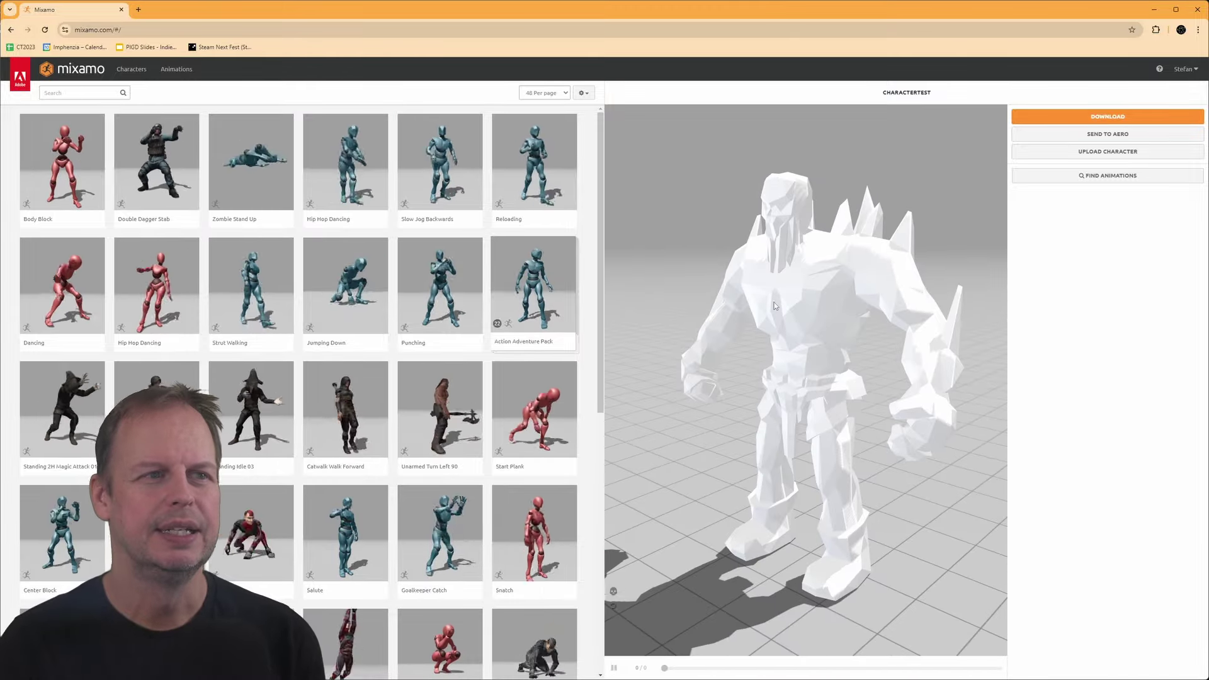
drag(897, 370, 867, 338)
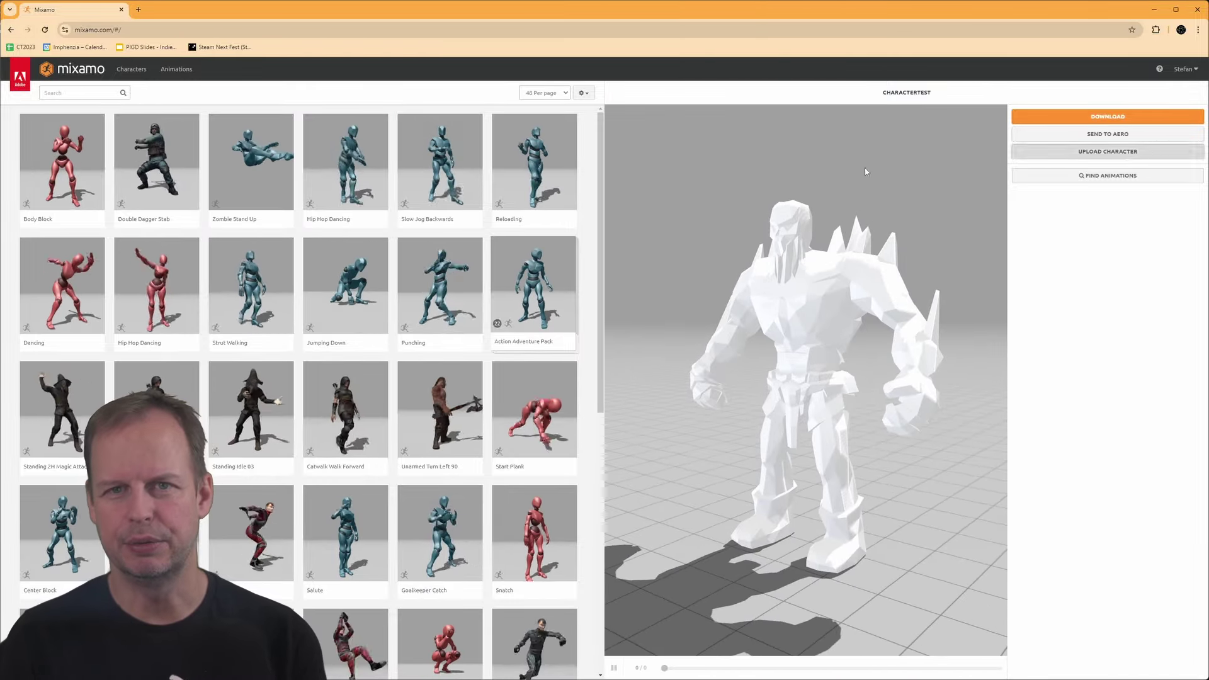
Step: Preview the Jumping Down animation on the uploaded character and replace it with Zombie Stand Up
click(344, 296)
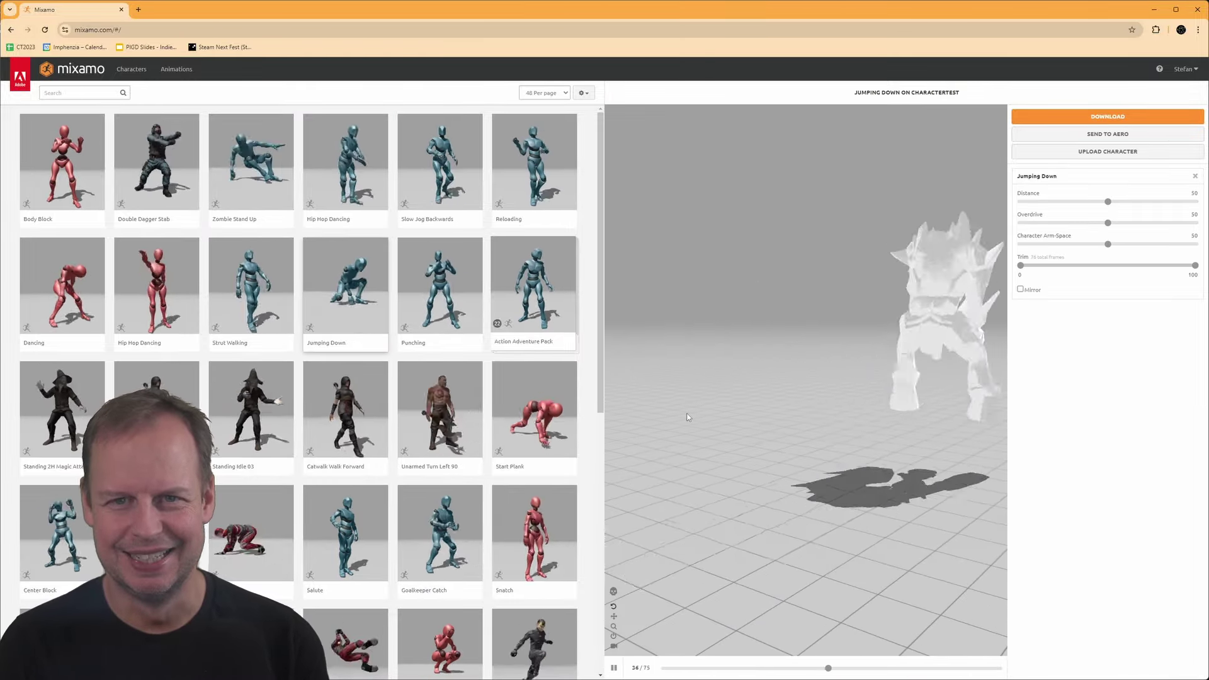
scroll(297, 442, down, 5)
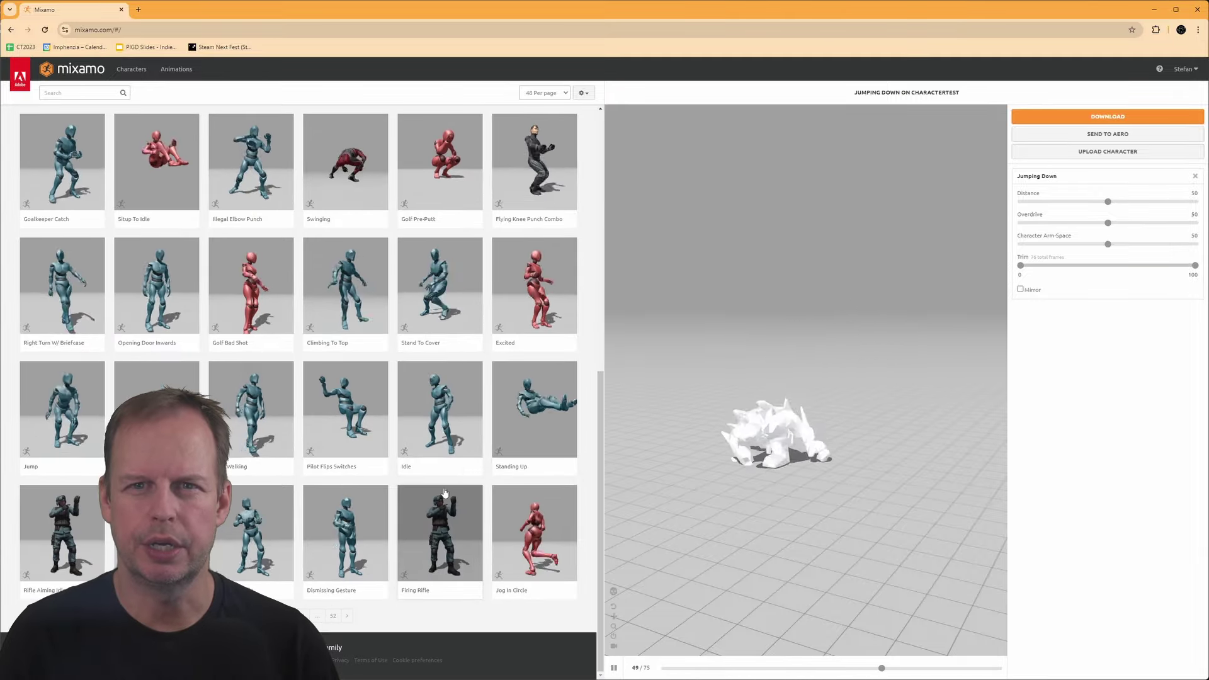
scroll(265, 189, up, 5)
click(265, 157)
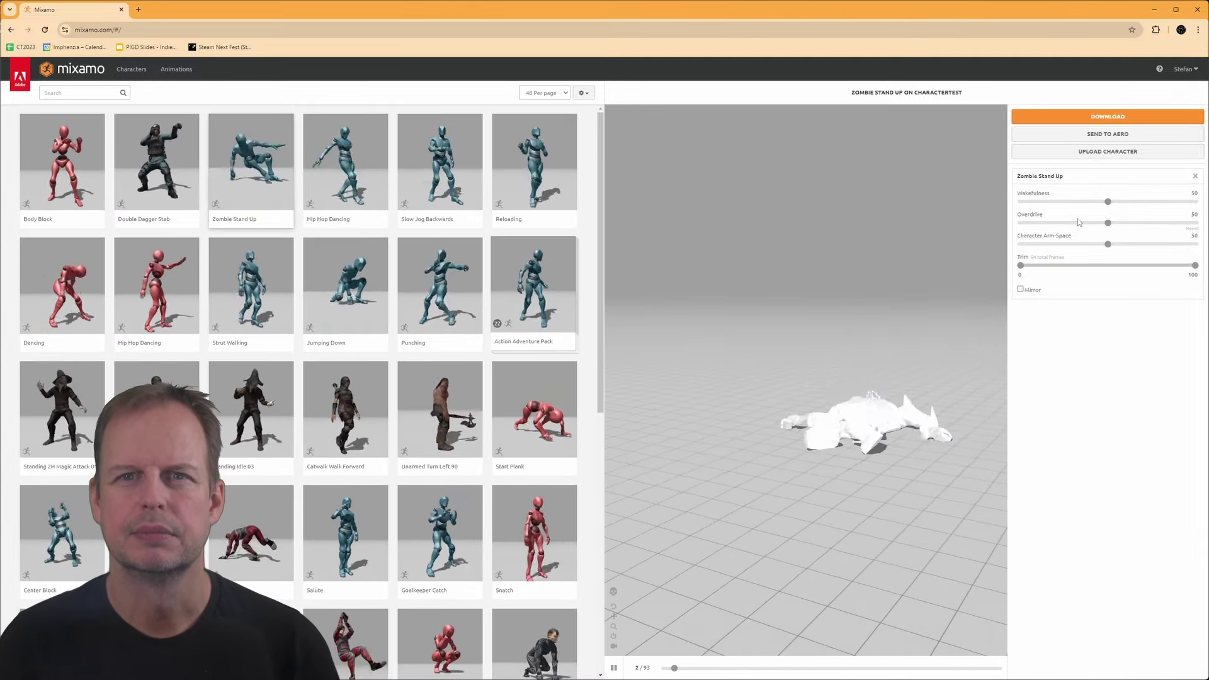
Step: Trim the start of the Zombie Stand Up animation to 33
drag(1020, 265, 1078, 265)
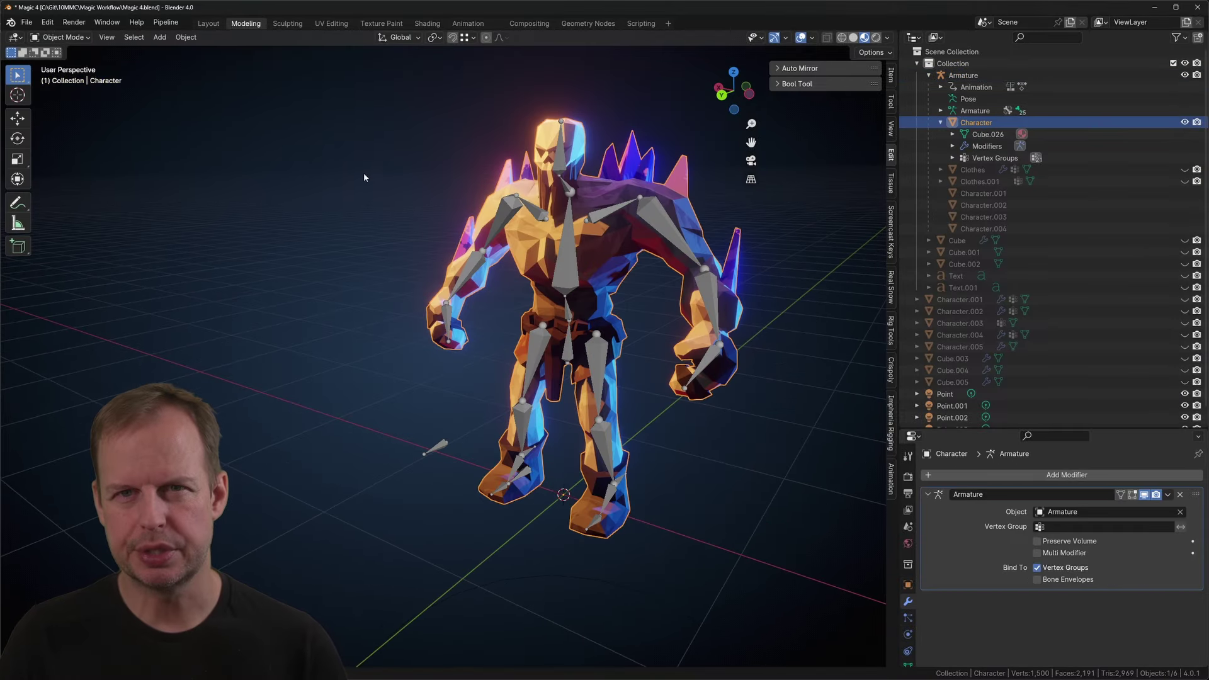
Step: Switch to Blender, select Armature and Character for FBX export, and open the character upload in Mixamo
key(z)
click(652, 232)
mouse_move(676, 228)
shift+middle_down()
mouse_move(607, 290)
mouse_move(609, 277)
shift+middle_up()
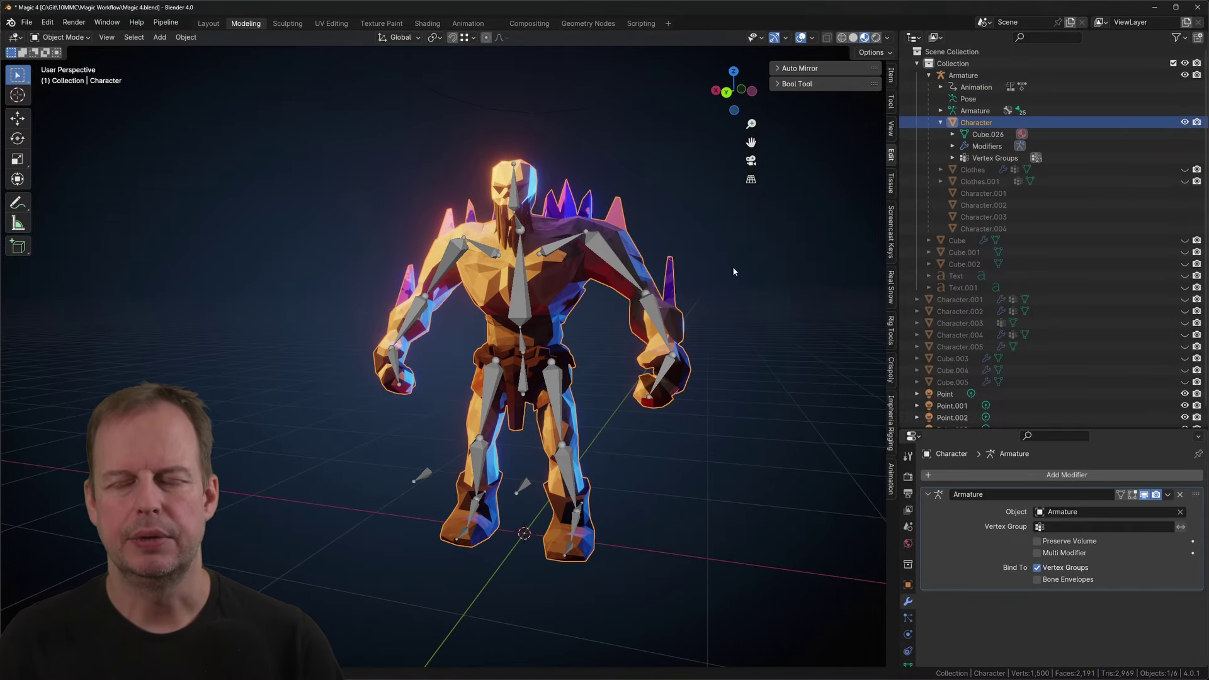
click(964, 75)
ctrl+click(976, 123)
click(26, 22)
mouse_move(64, 202)
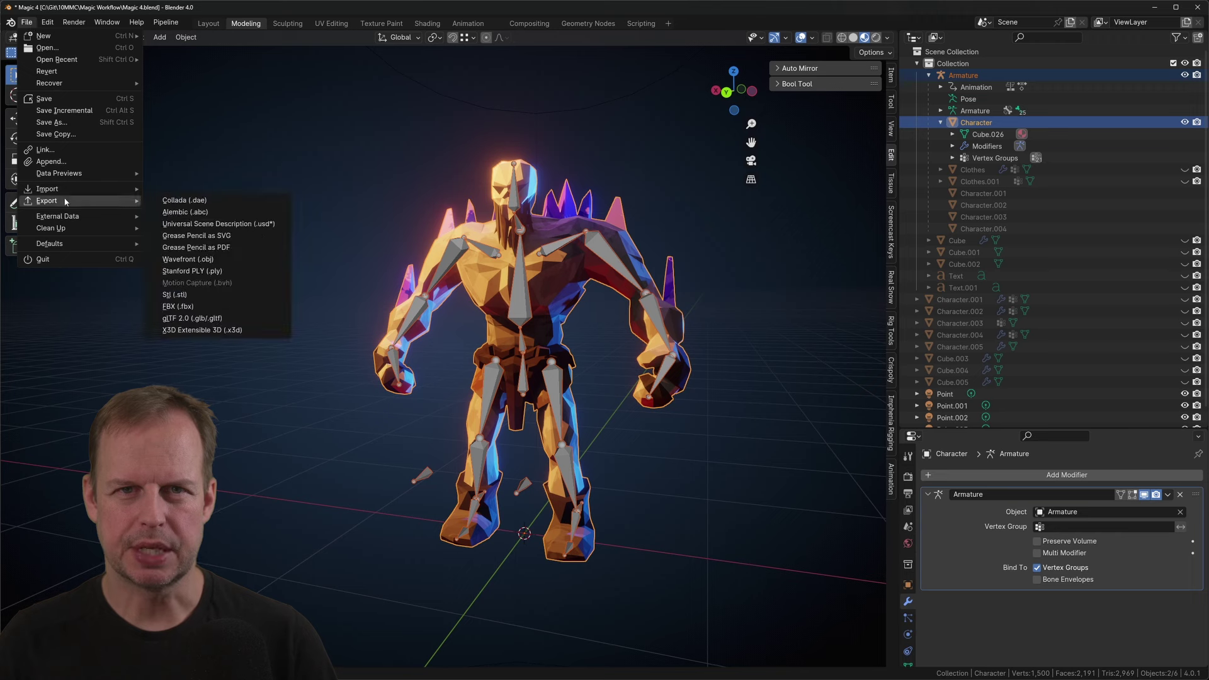
click(178, 307)
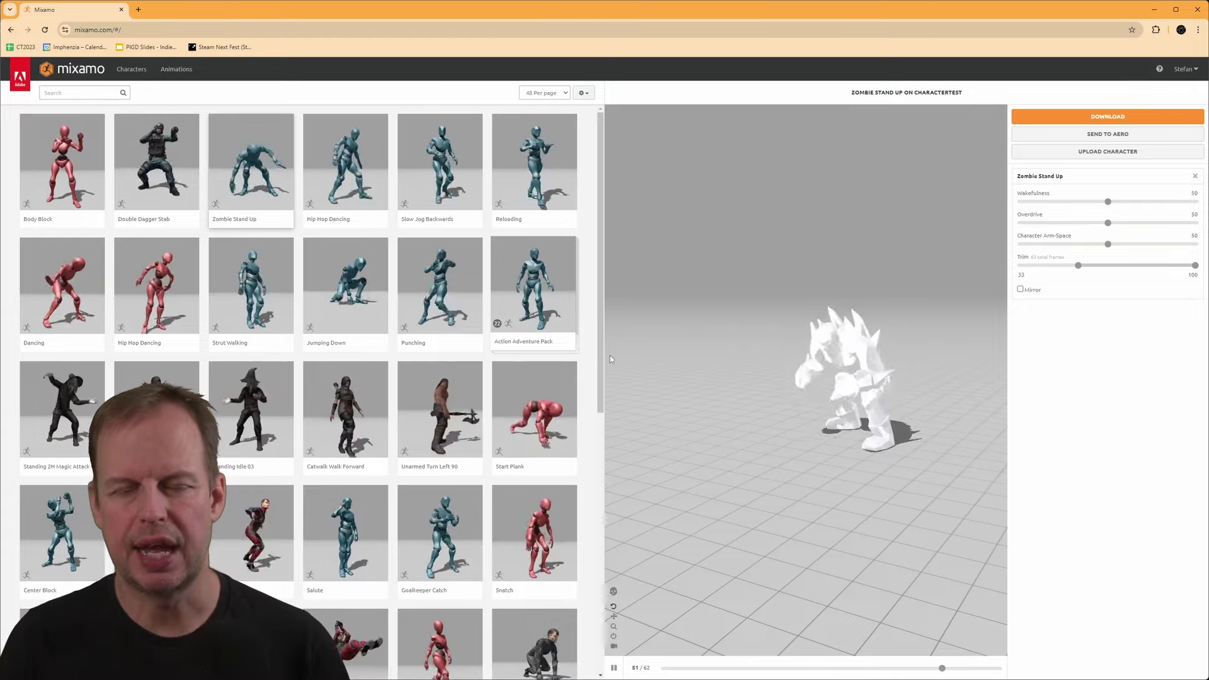
click(1107, 151)
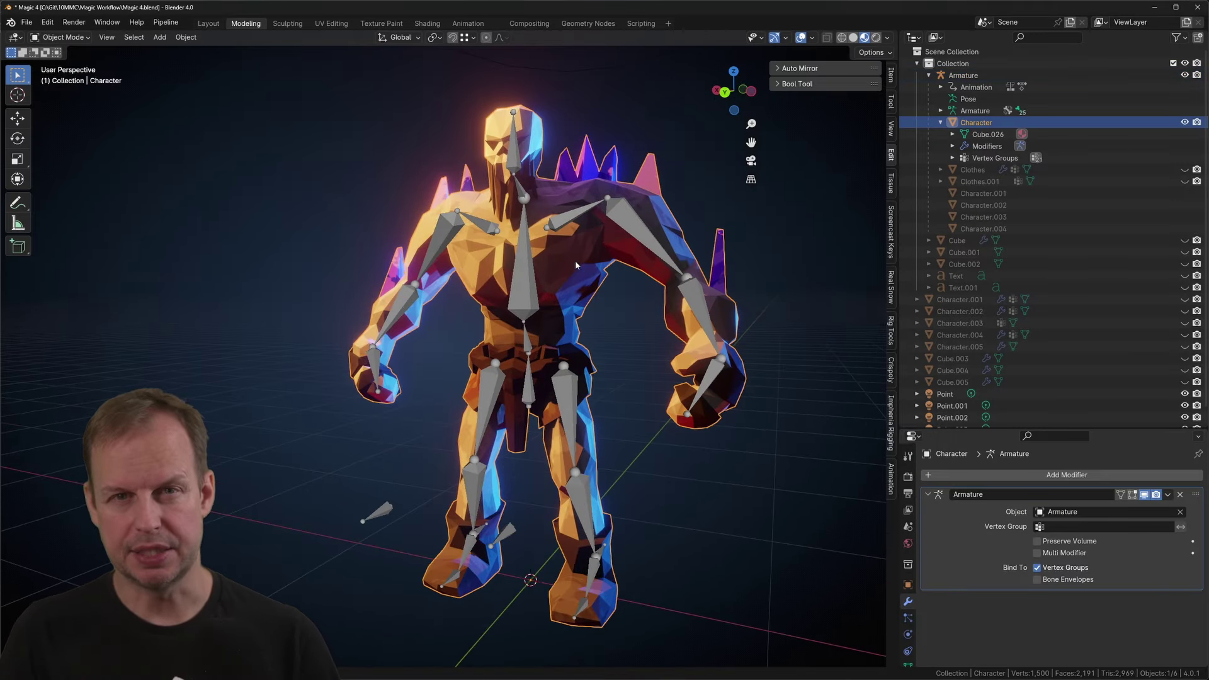
Step: Switch to Blender, enter Edit Mode on the Character mesh, clear the geometry selection, and open the viewport shading options
key(Tab)
middle_drag(575, 260, 596, 269)
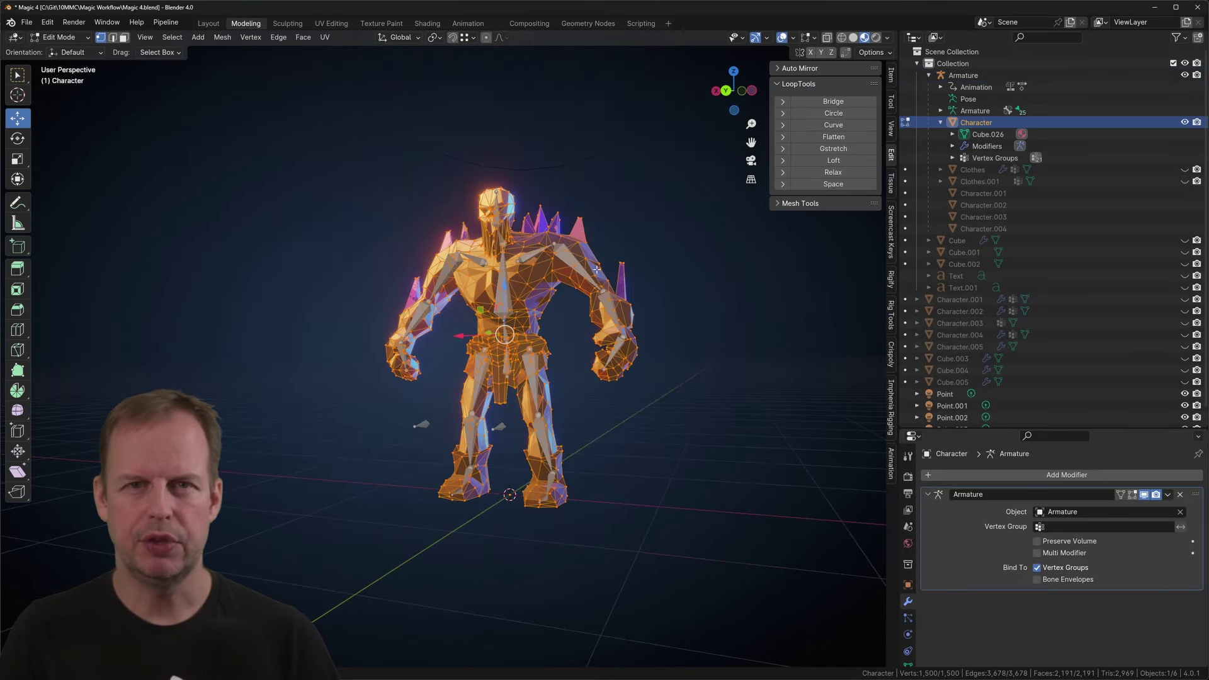
key(alt+a)
click(886, 37)
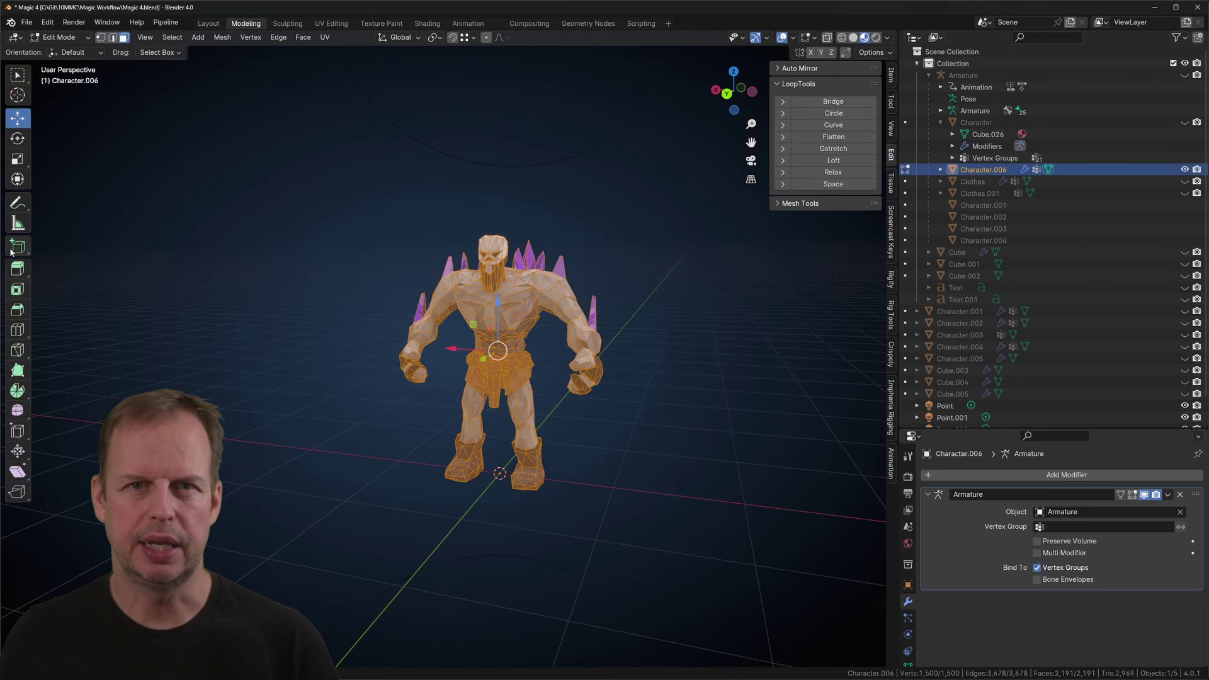
Step: Open the UV Editing workspace for Character.006, adjust the viewport lighting, and widen the UV editor
click(331, 23)
click(1024, 37)
click(960, 96)
mouse_move(705, 377)
middle_down()
mouse_move(781, 352)
mouse_move(705, 365)
mouse_move(606, 350)
middle_up()
drag(170, 201, 415, 205)
Step: Box-select UVs of Character.006 and shift them slightly within the orange palette swatches, checking the colours in Object Mode
scroll(247, 212, up, 6)
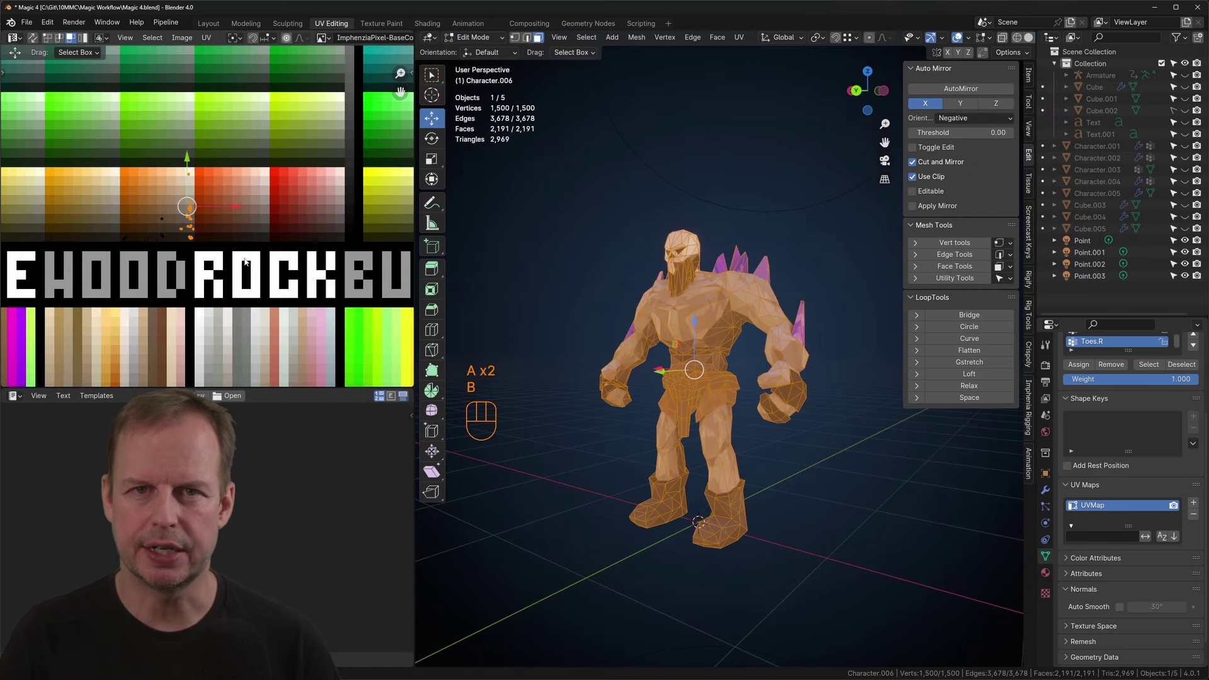
right_click(243, 188)
key(a)
key(a)
key(b)
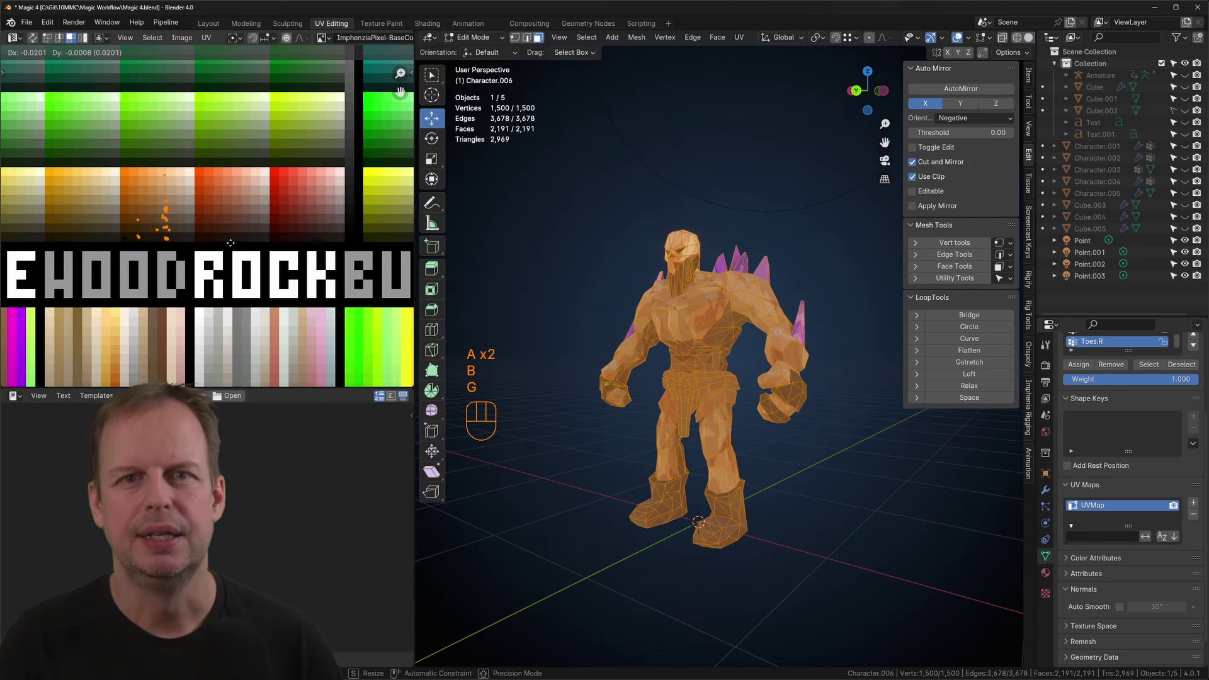
click(228, 242)
key(Tab)
key(Tab)
Step: Recolour further parts of Character.006 by selecting their UVs and moving them onto other palette swatches
key(a)
key(a)
key(b)
key(g)
key(Tab)
key(Tab)
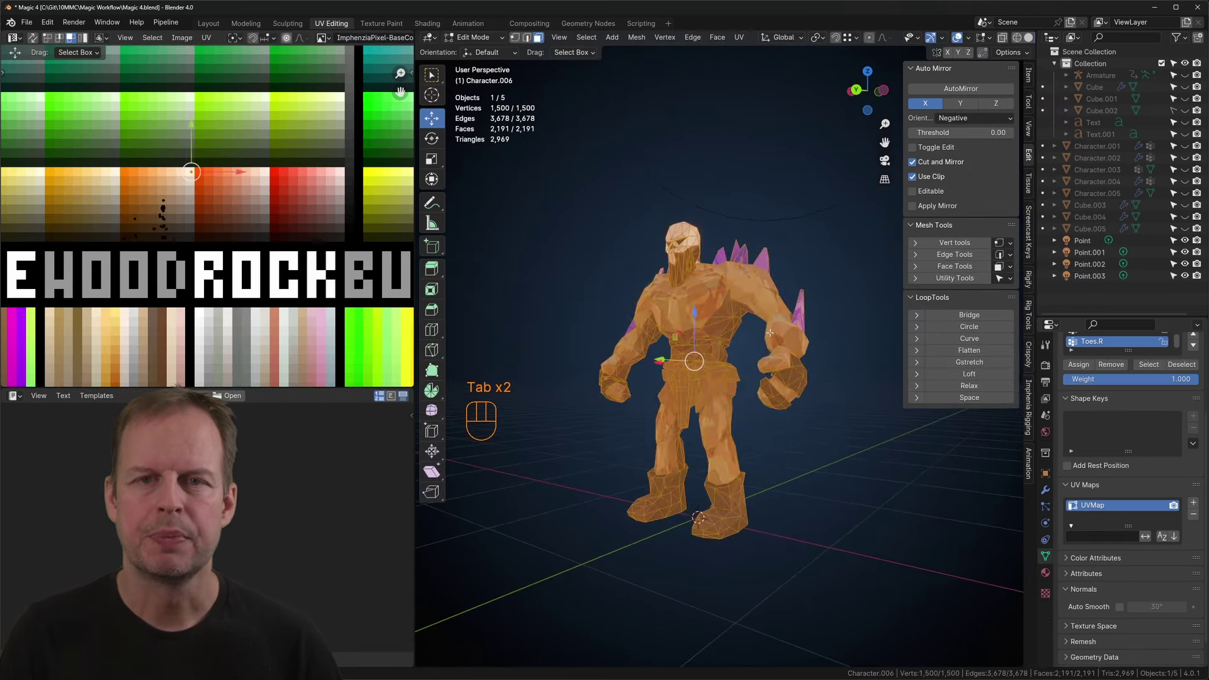
key(Tab)
key(Tab)
key(a)
key(a)
key(a)
key(g)
key(Tab)
Step: Deselect the character, adjust the viewport lighting, and inspect the recoloured model from several angles and distances
click(569, 292)
middle_drag(568, 293, 686, 302)
scroll(686, 302, down, 3)
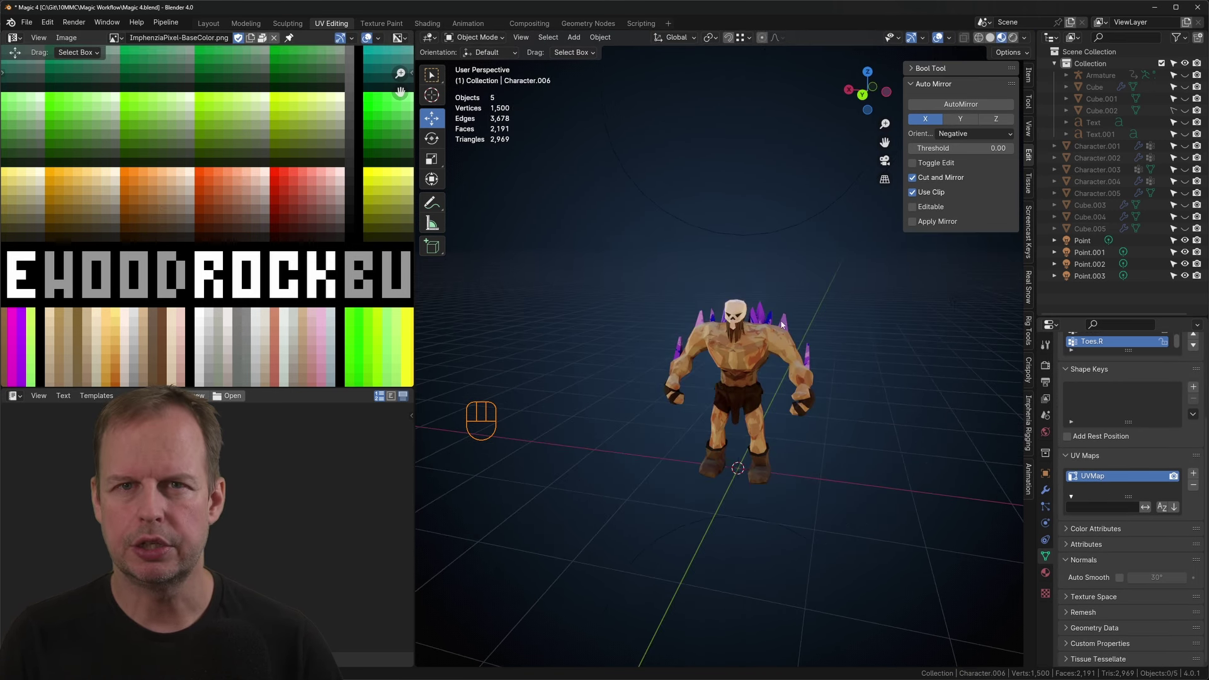
click(739, 372)
click(1025, 38)
click(957, 97)
click(881, 321)
middle_drag(881, 321, 864, 315)
scroll(864, 315, up, 4)
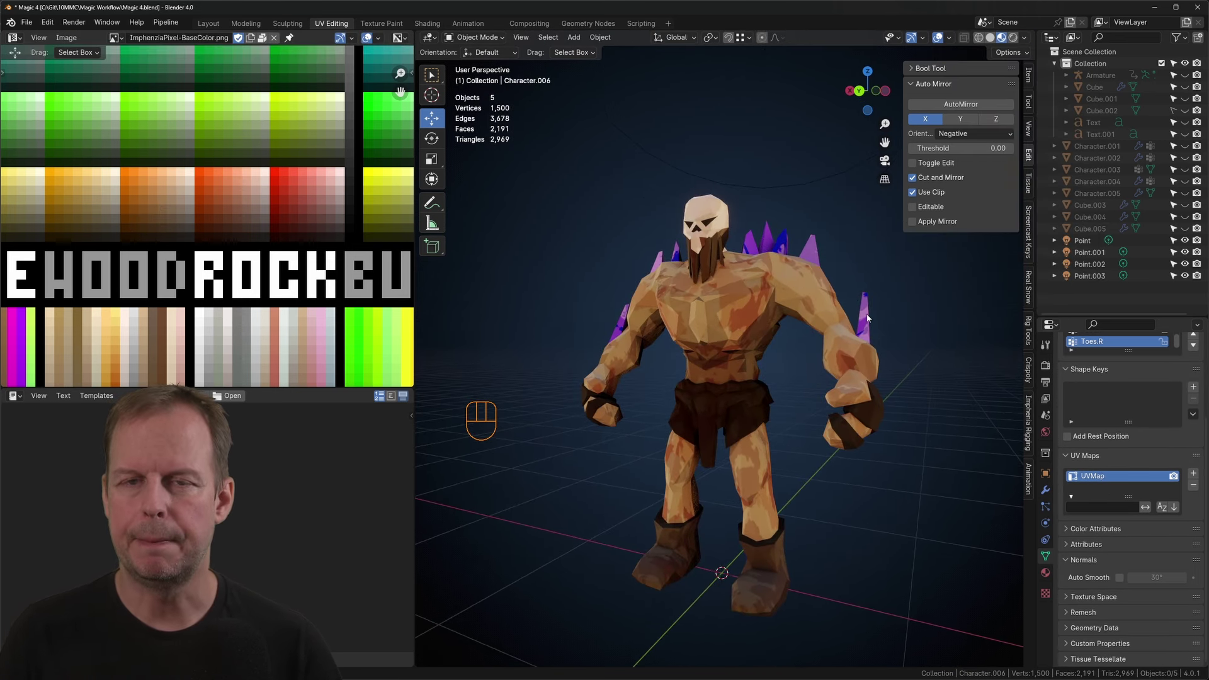
scroll(868, 304, down, 3)
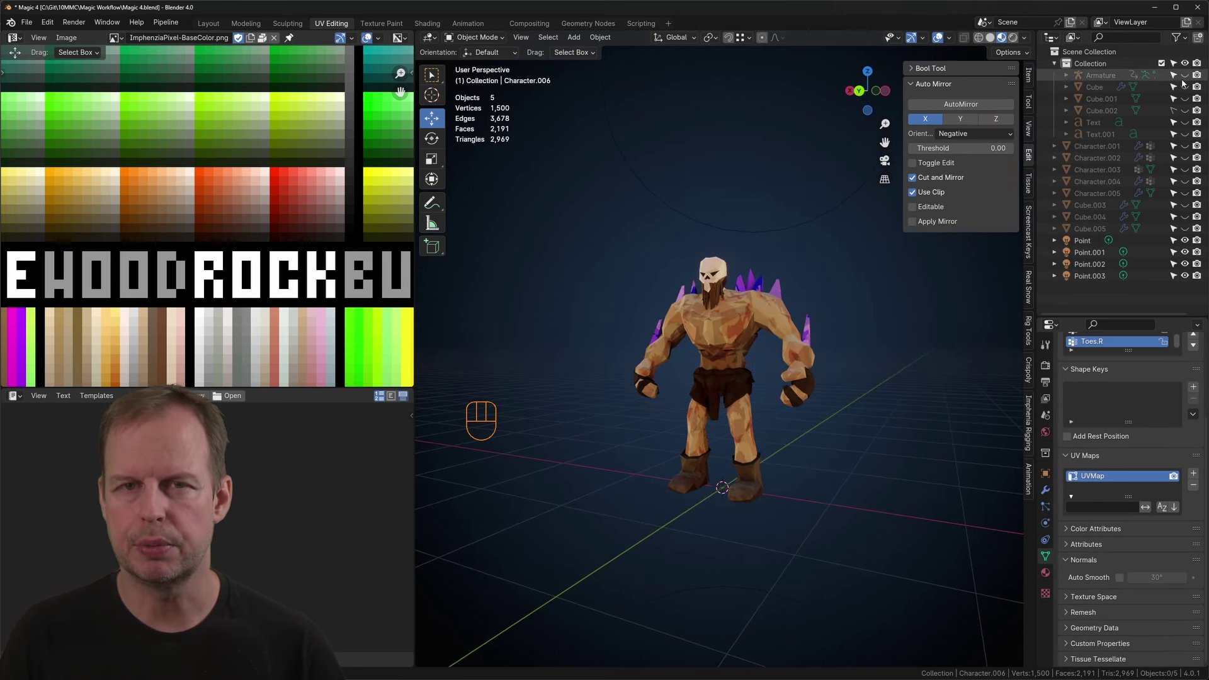
Step: Select the armature together with Character.006 and append the ImphenziaPixPal material from Imphenzia-PixPal.blend
click(720, 344)
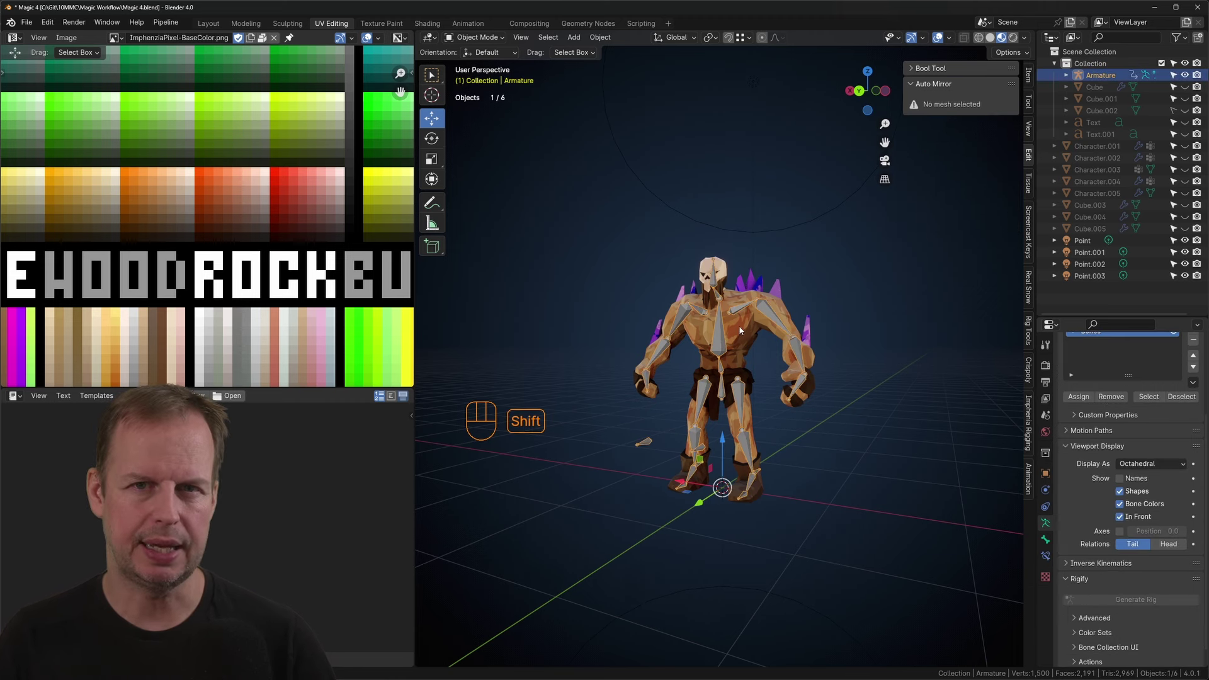
shift+click(740, 330)
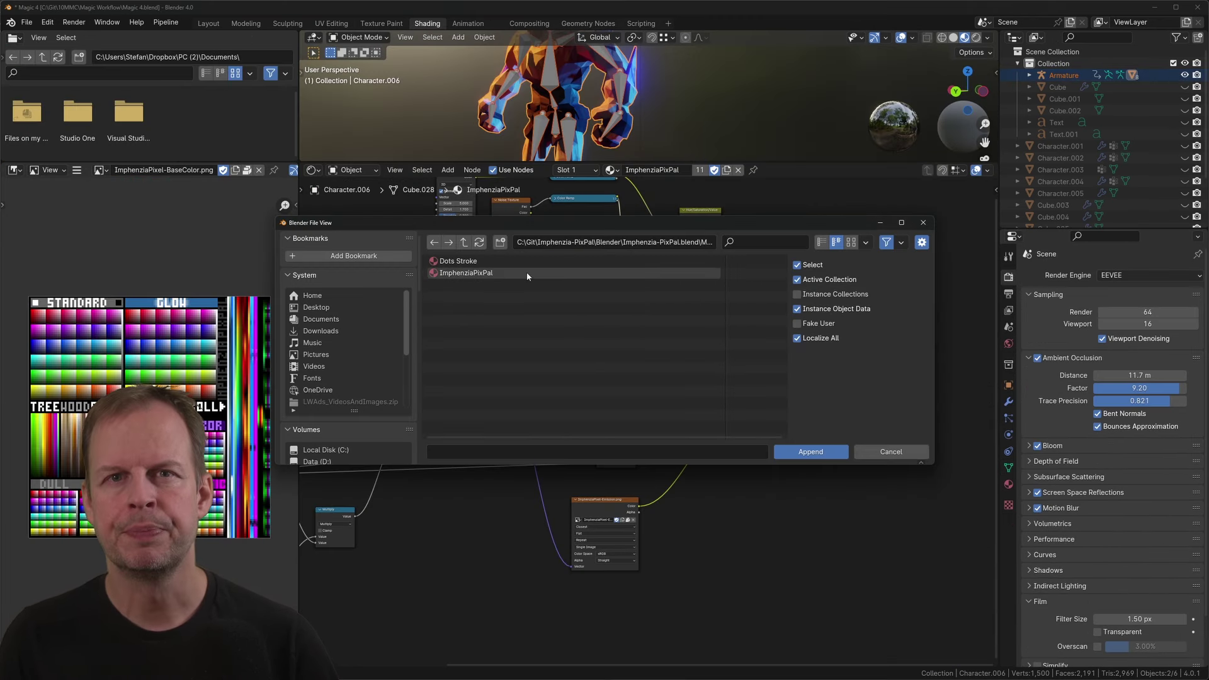
click(464, 245)
click(464, 244)
double_click(459, 289)
double_click(473, 264)
double_click(472, 314)
double_click(472, 345)
click(474, 285)
click(810, 451)
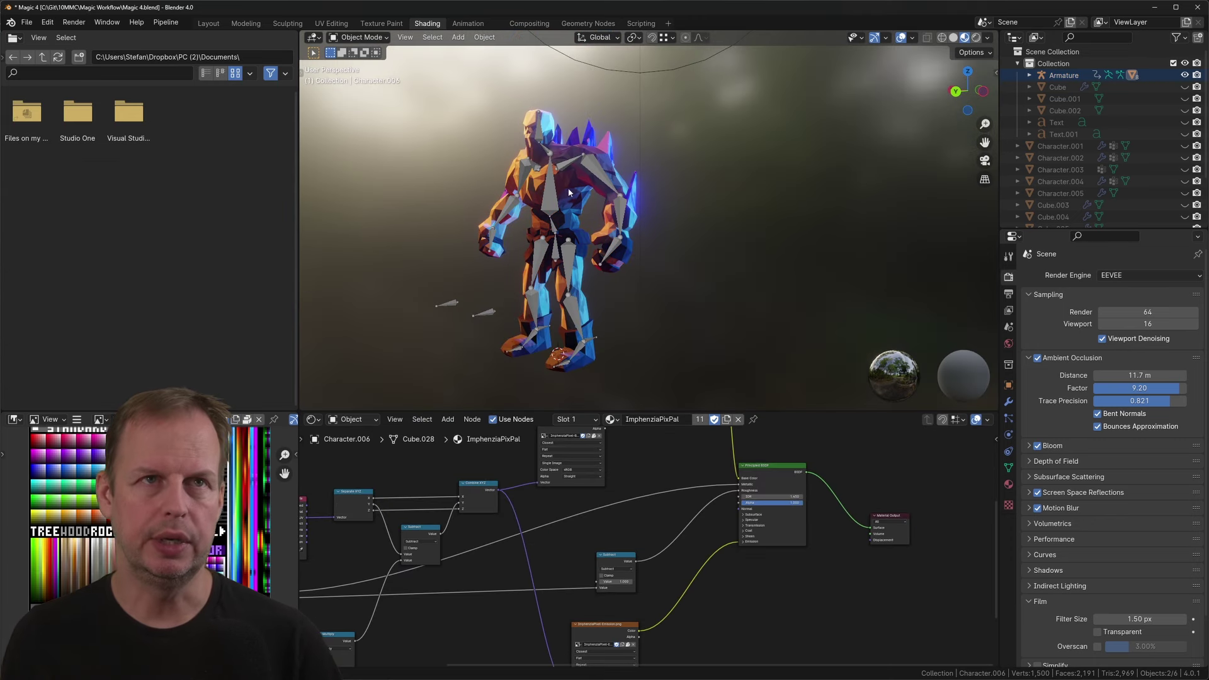
Step: Inspect the character and its properties, reselect the armature together with Character.006, and open the export formats
middle_drag(605, 217, 640, 218)
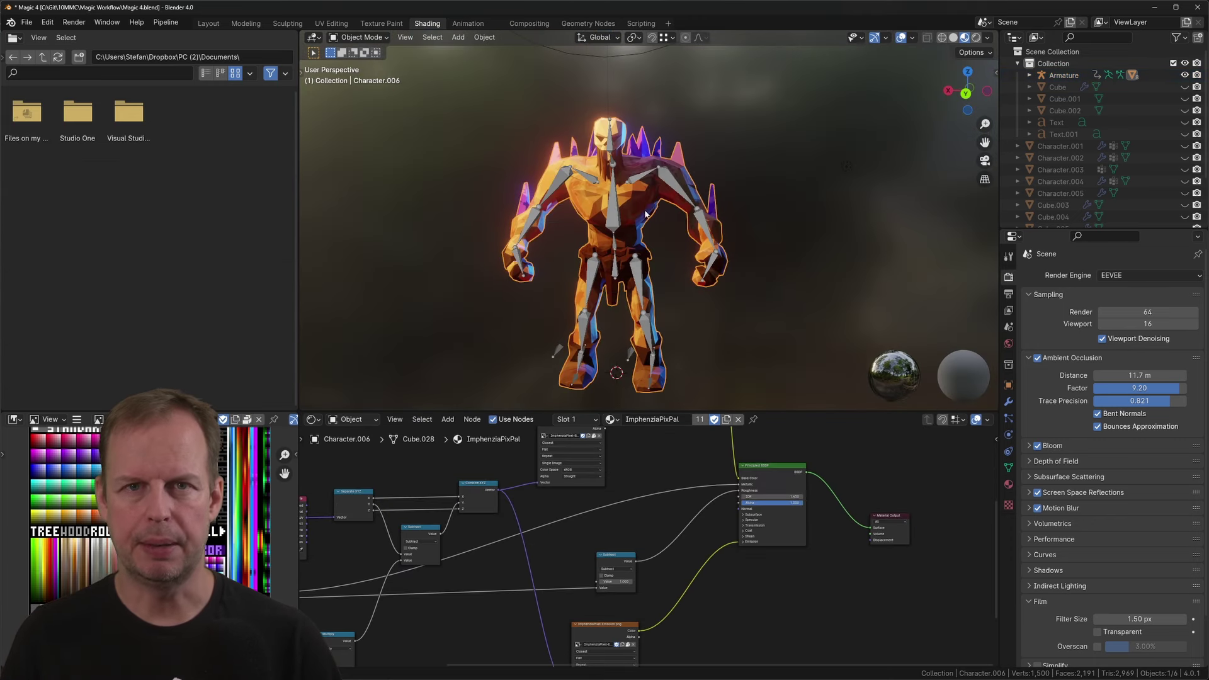
click(1008, 485)
click(1031, 325)
click(1073, 349)
click(631, 354)
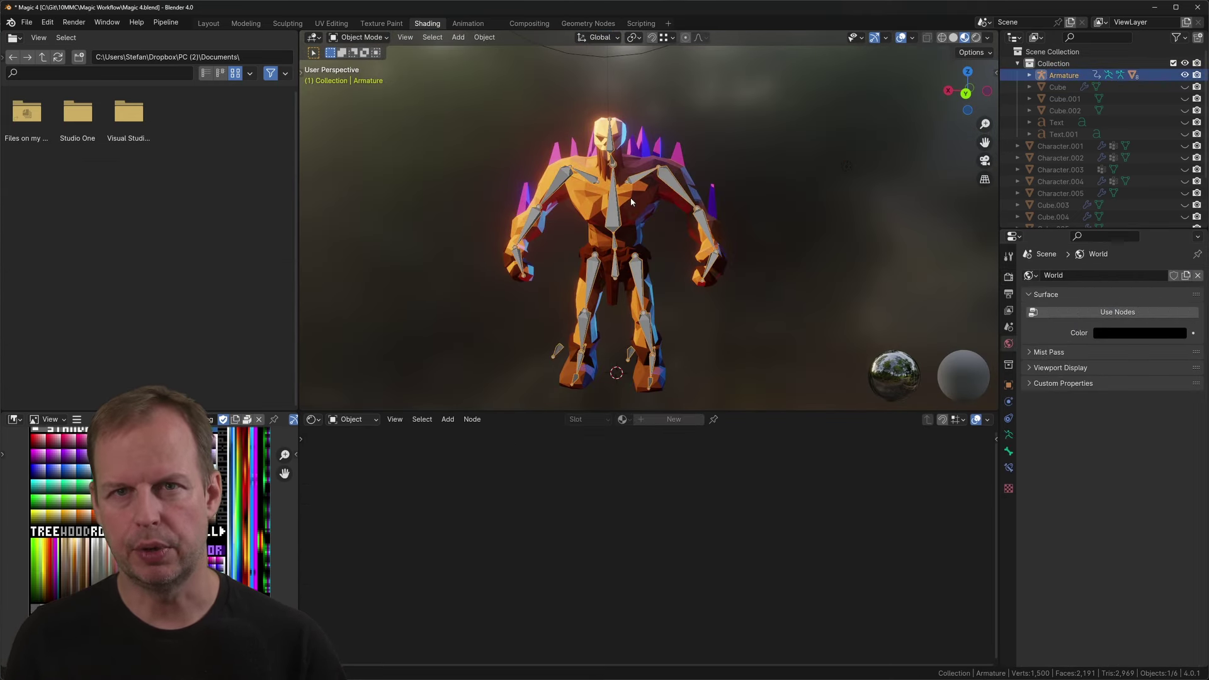
shift+click(586, 208)
click(26, 22)
mouse_move(112, 206)
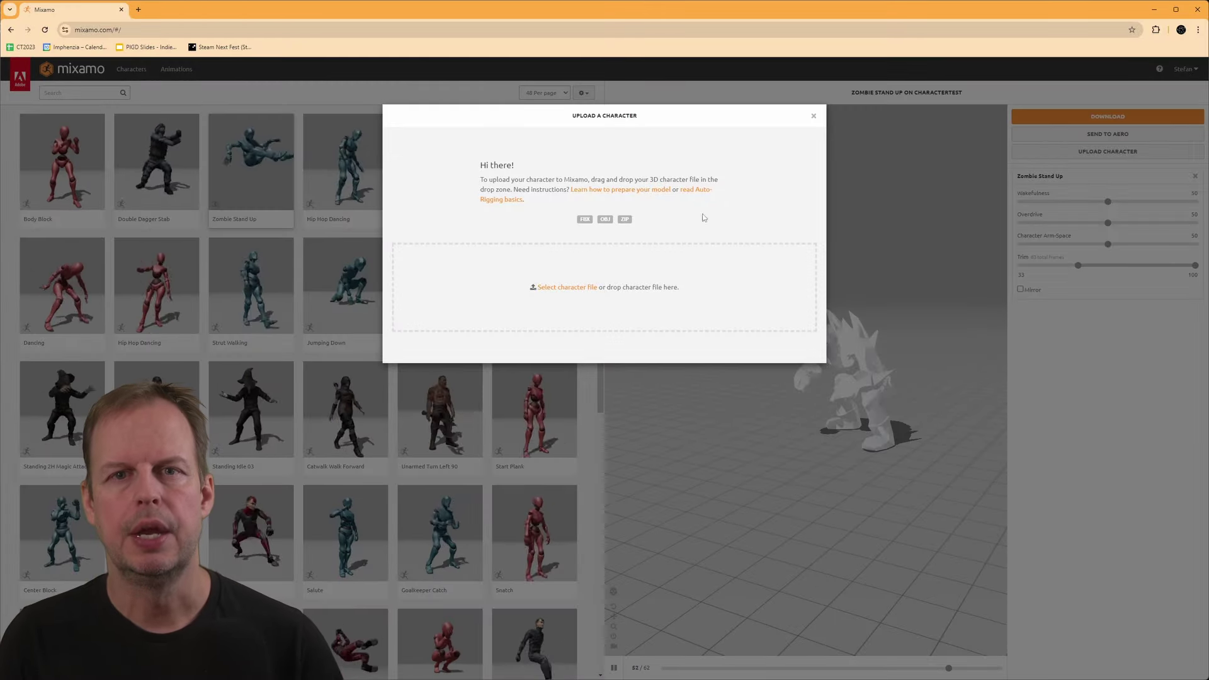
Step: Switch to Mixamo, upload the exported character file, and proceed through the character processing dialogs
click(585, 283)
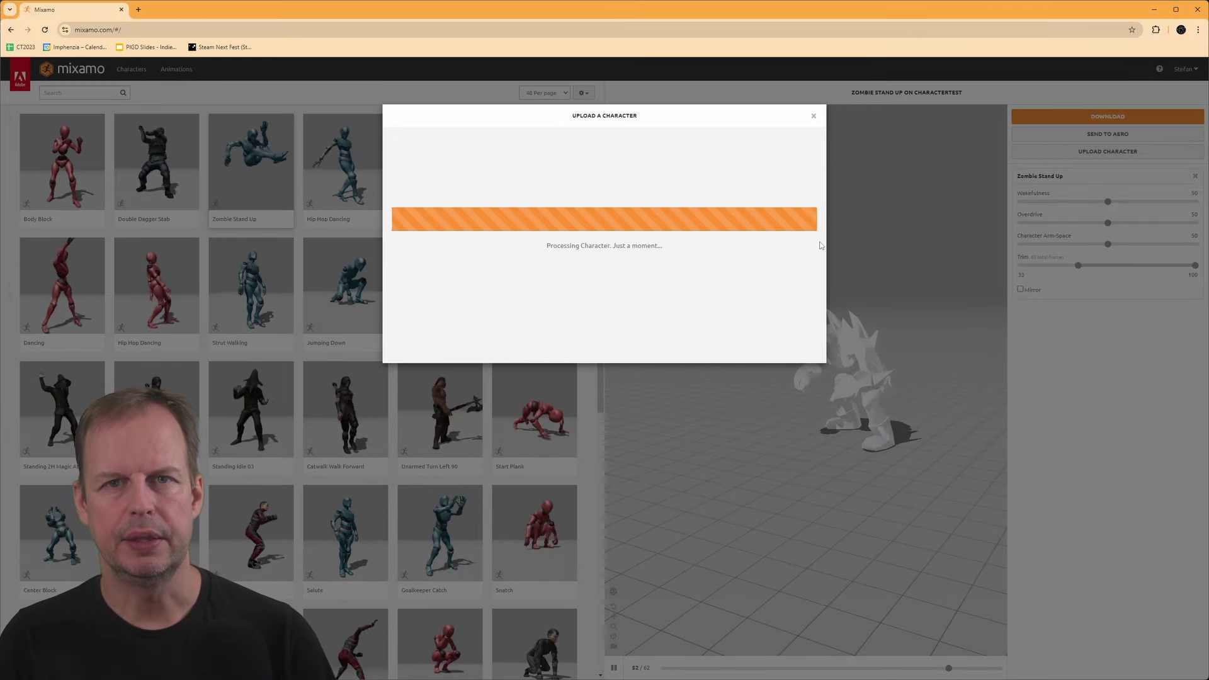
click(801, 375)
click(806, 375)
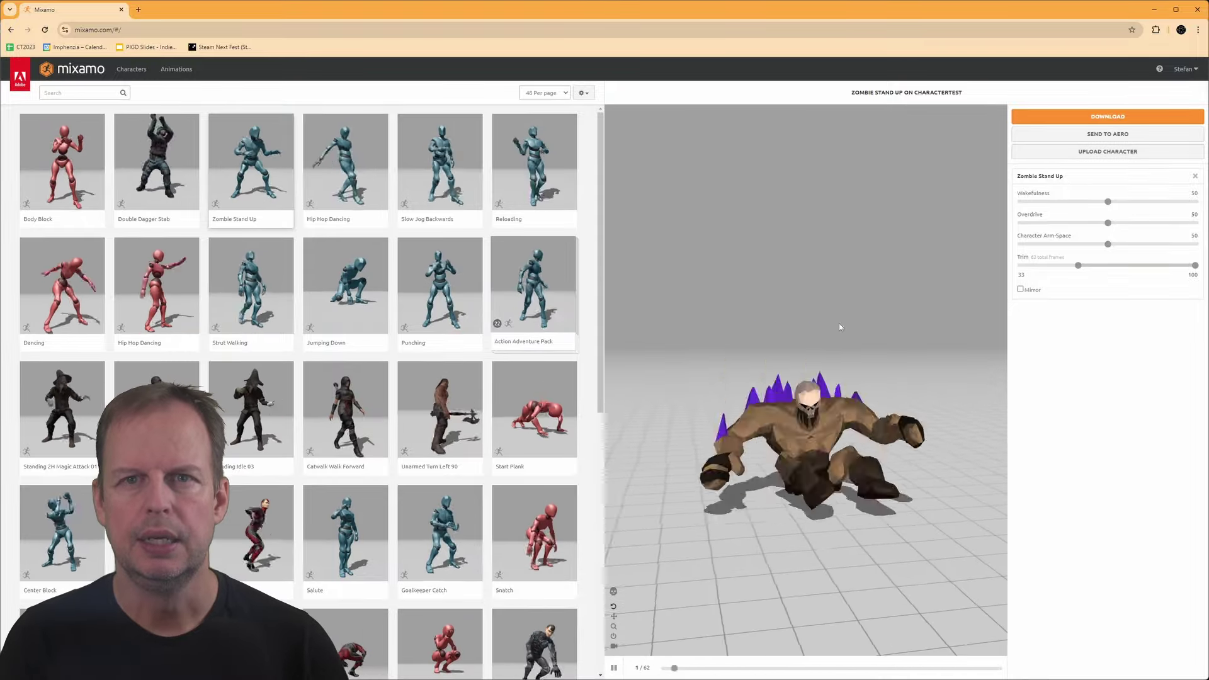
Step: Preview the Strut Walking and Unarmed Turn Left 90 animations on the textured character and open the second animation page
click(251, 286)
scroll(431, 387, down, 2)
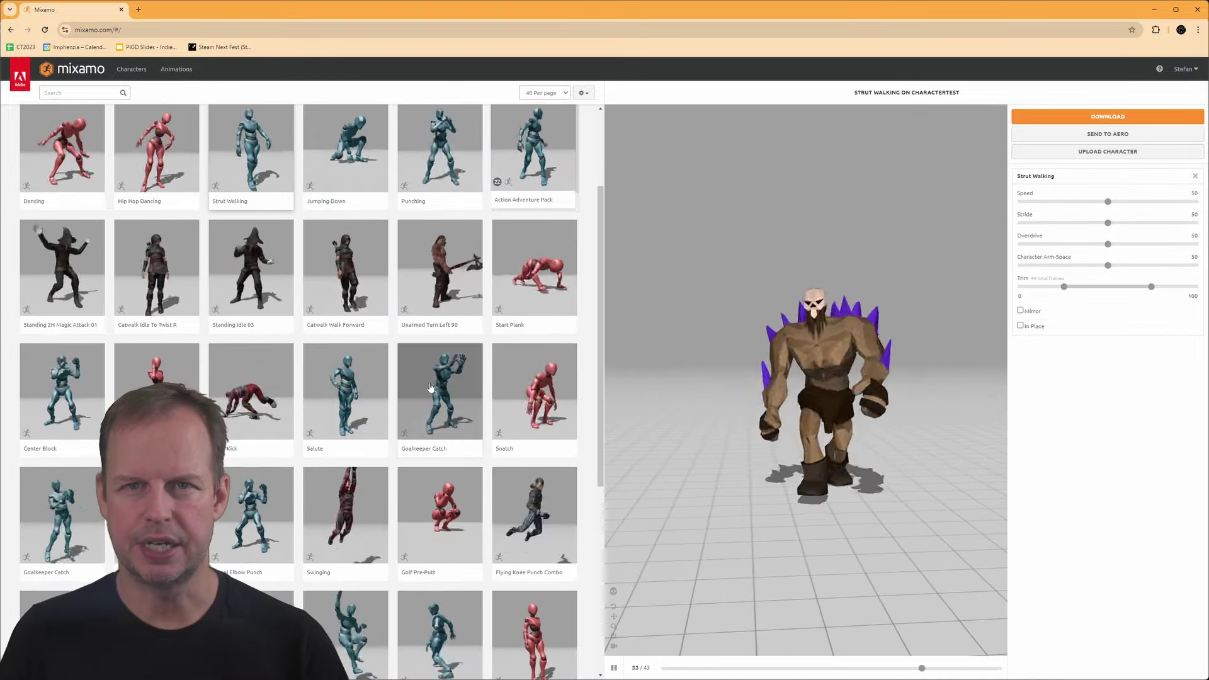
click(436, 285)
scroll(434, 290, down, 6)
click(335, 612)
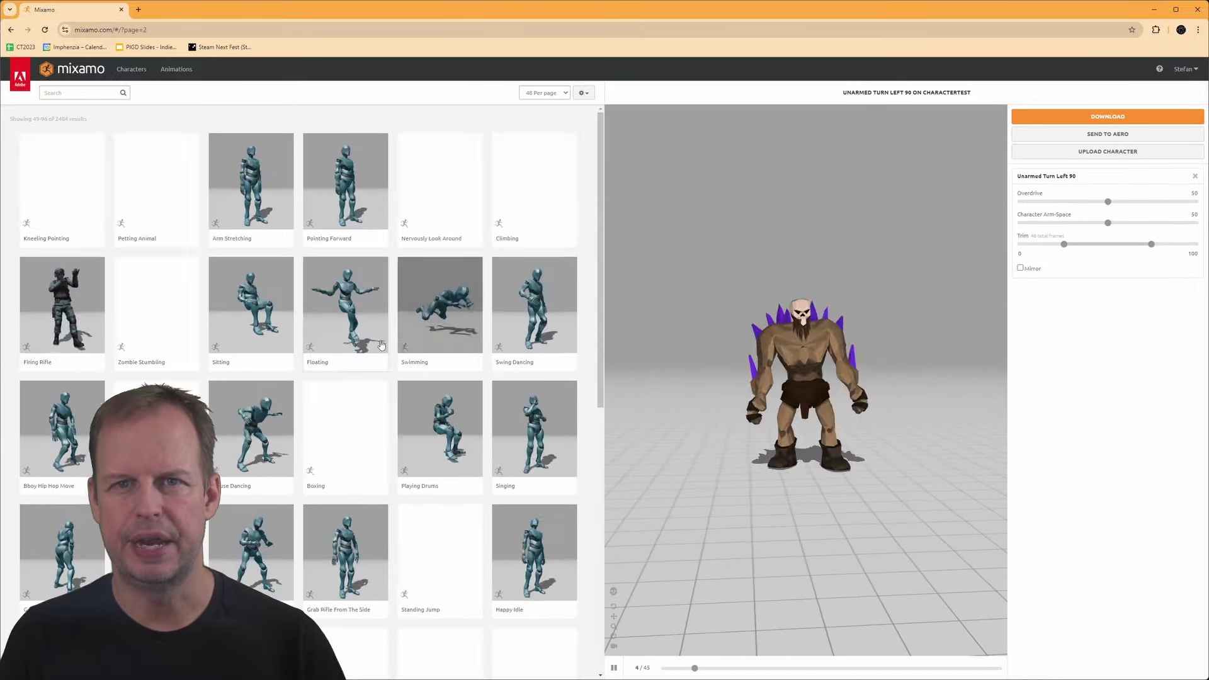
Step: Preview the Boxing animation on the character and browse on to the third animation page
click(345, 434)
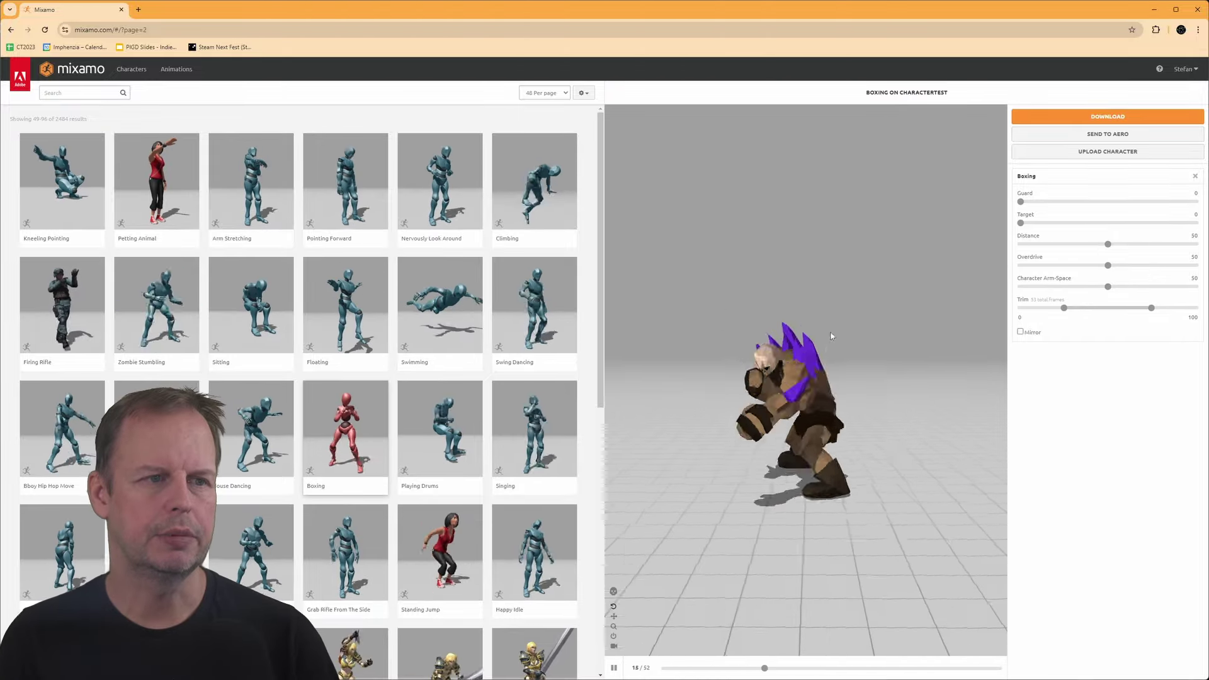
scroll(462, 313, down, 2)
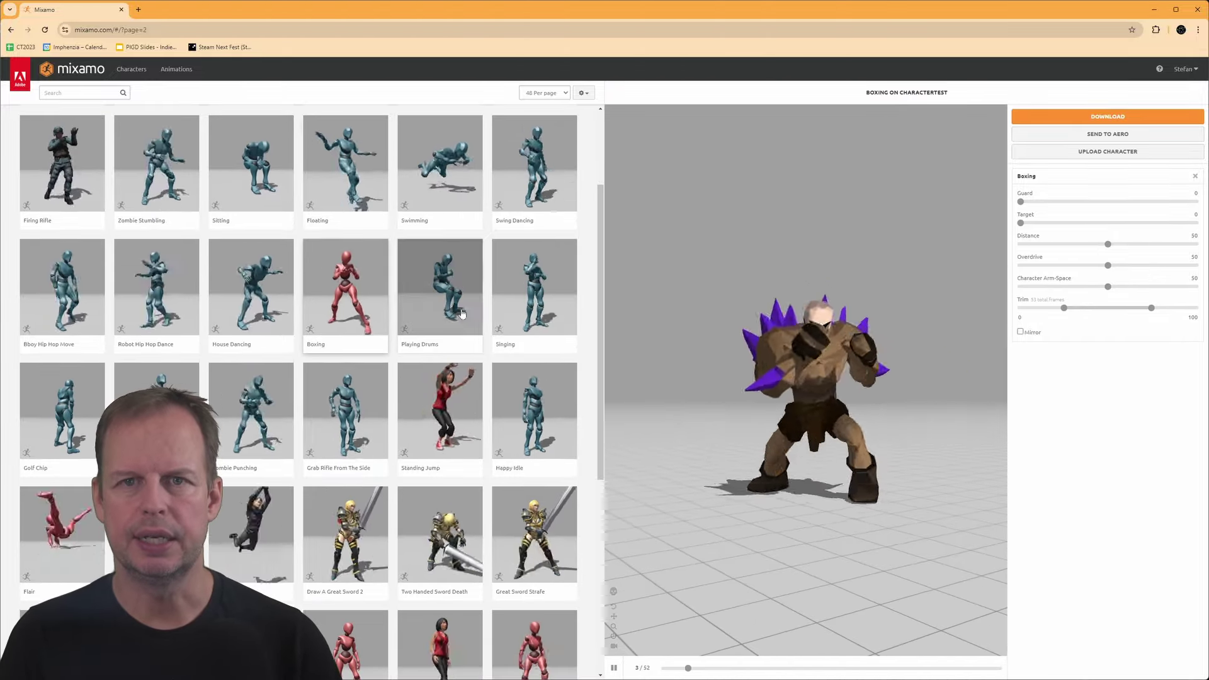
scroll(462, 313, down, 6)
click(340, 614)
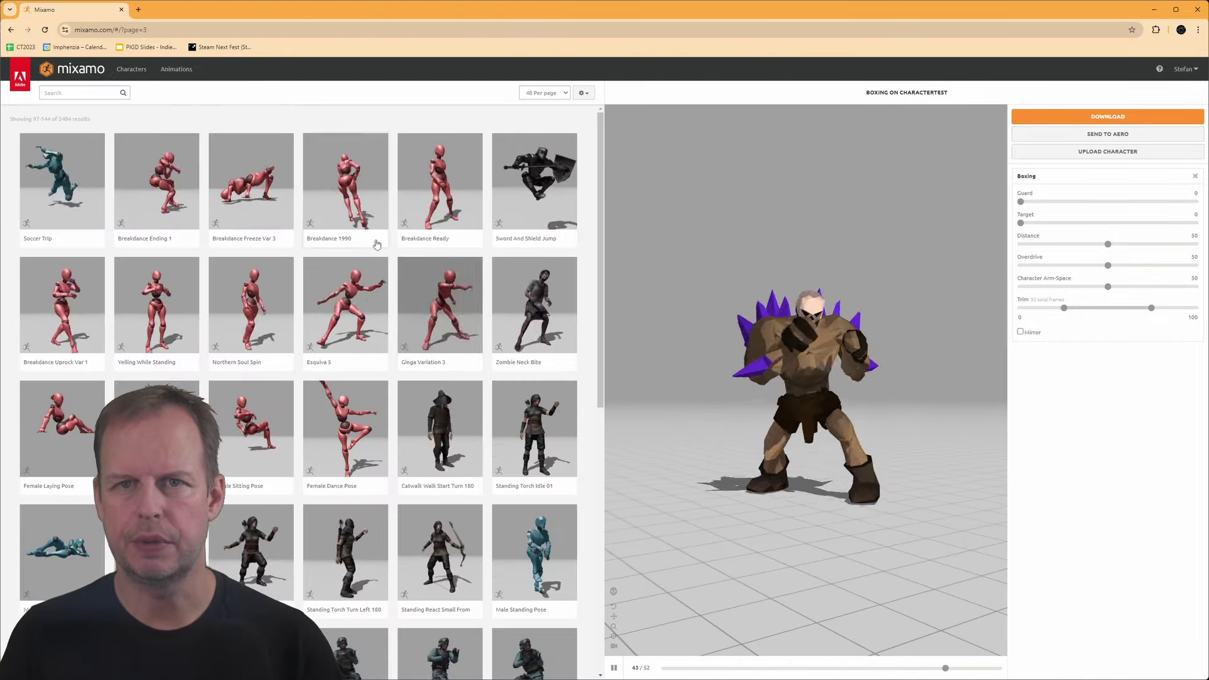
Step: Preview the Soccer Trip animation on the character and replace it with Great Sword Slash
click(62, 183)
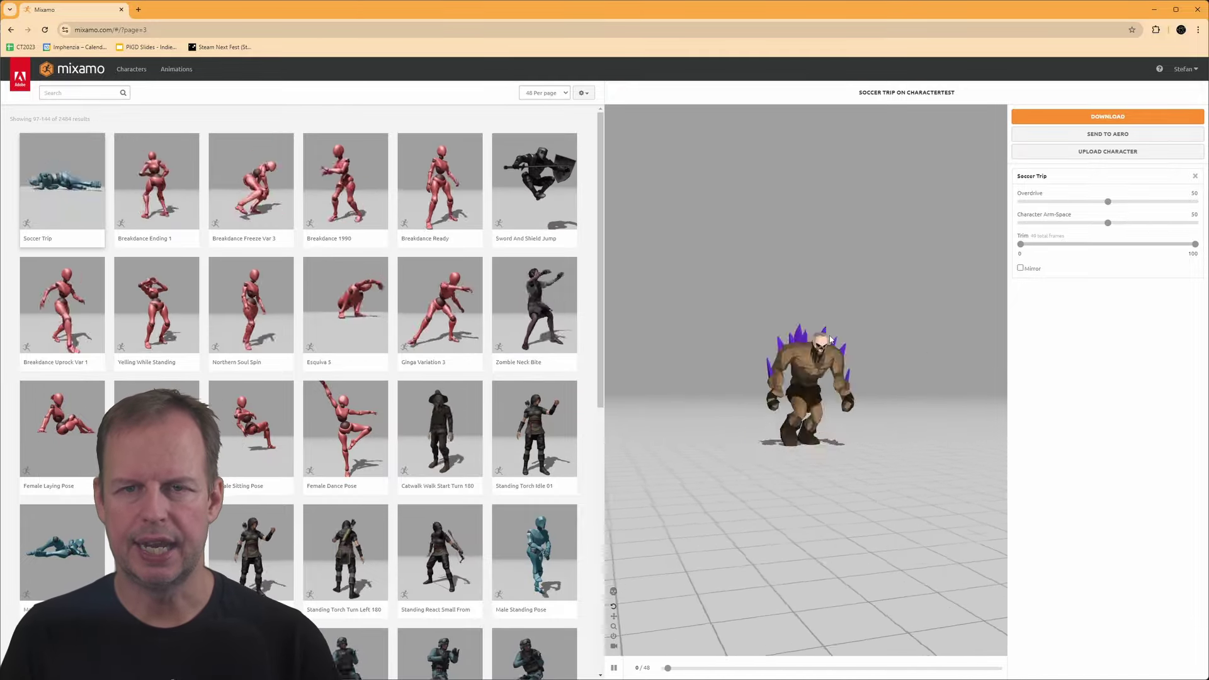
scroll(463, 421, down, 8)
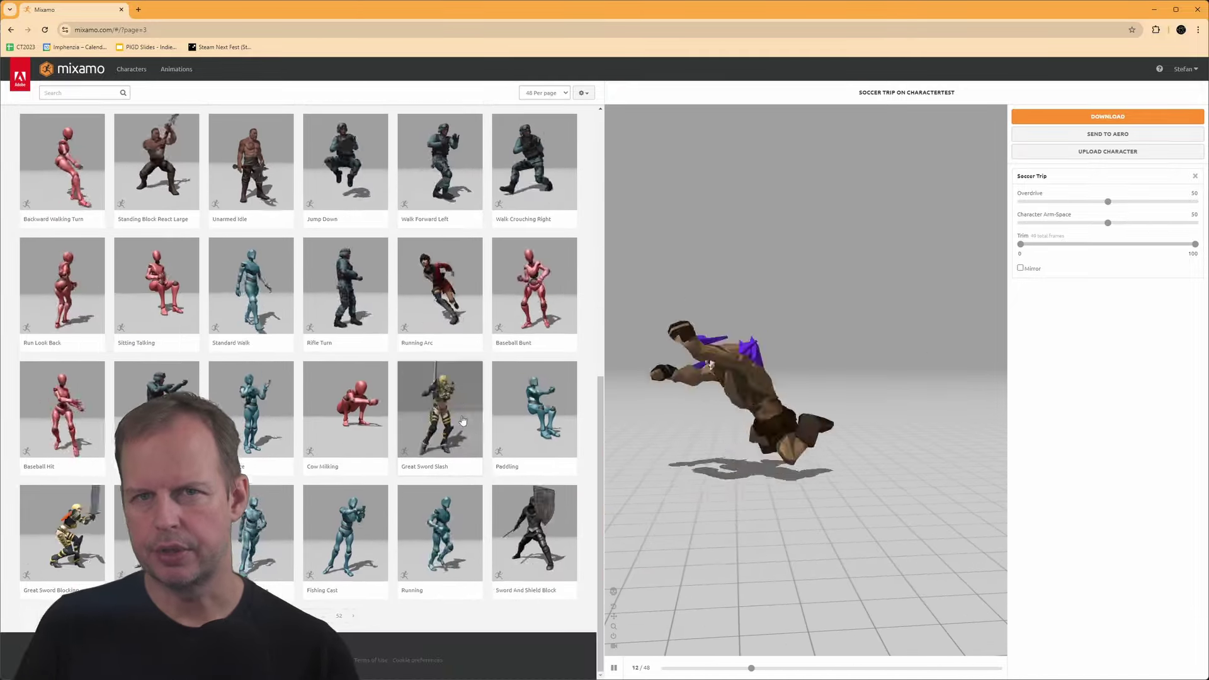
click(450, 406)
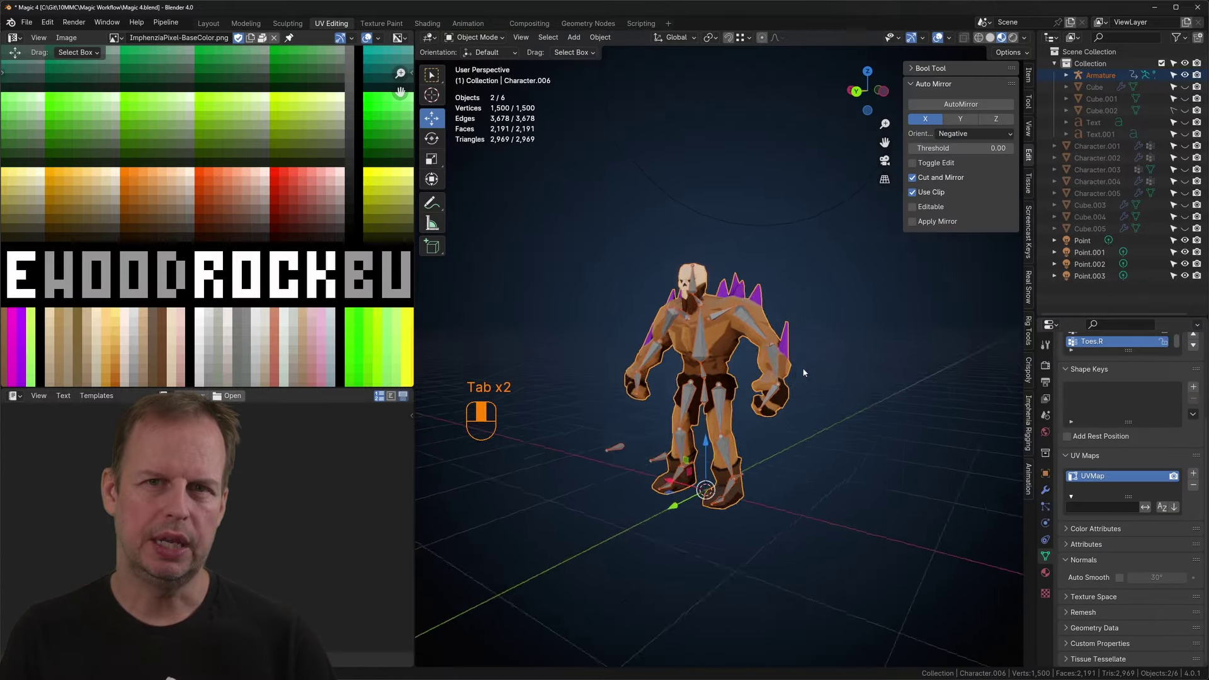
Step: Inspect the rigged character in Blender, switch back to Mixamo, and view Great Sword Slash from different camera angles
middle_drag(655, 372, 712, 370)
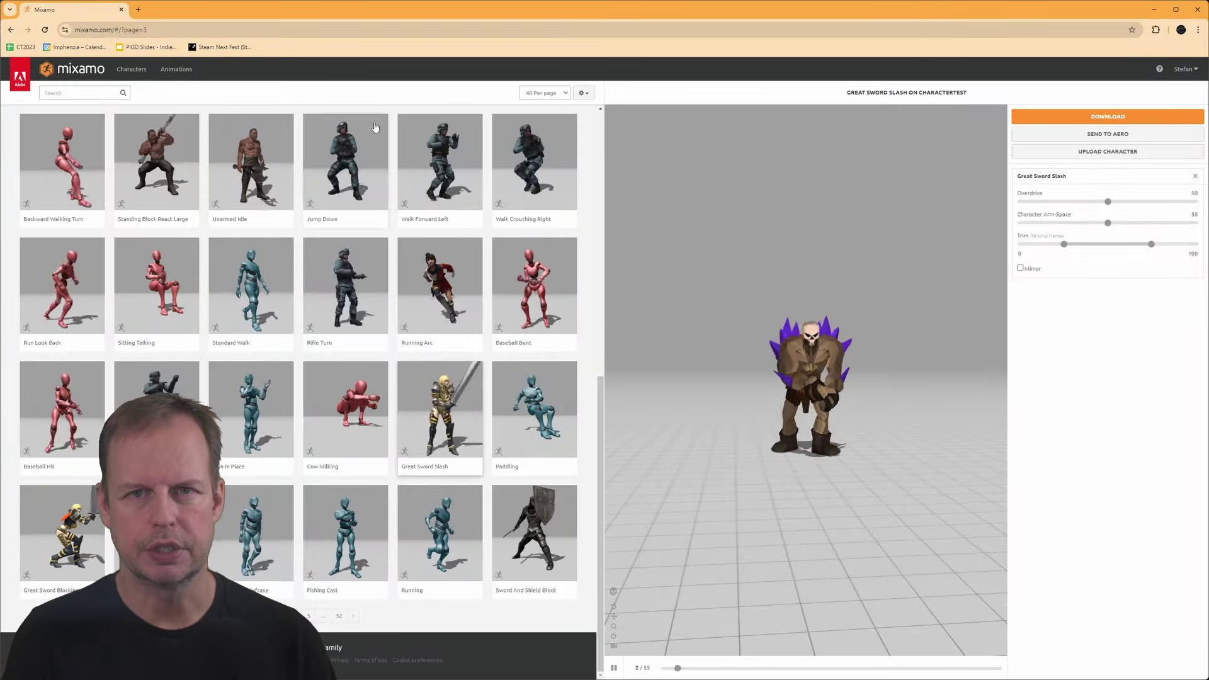
click(615, 647)
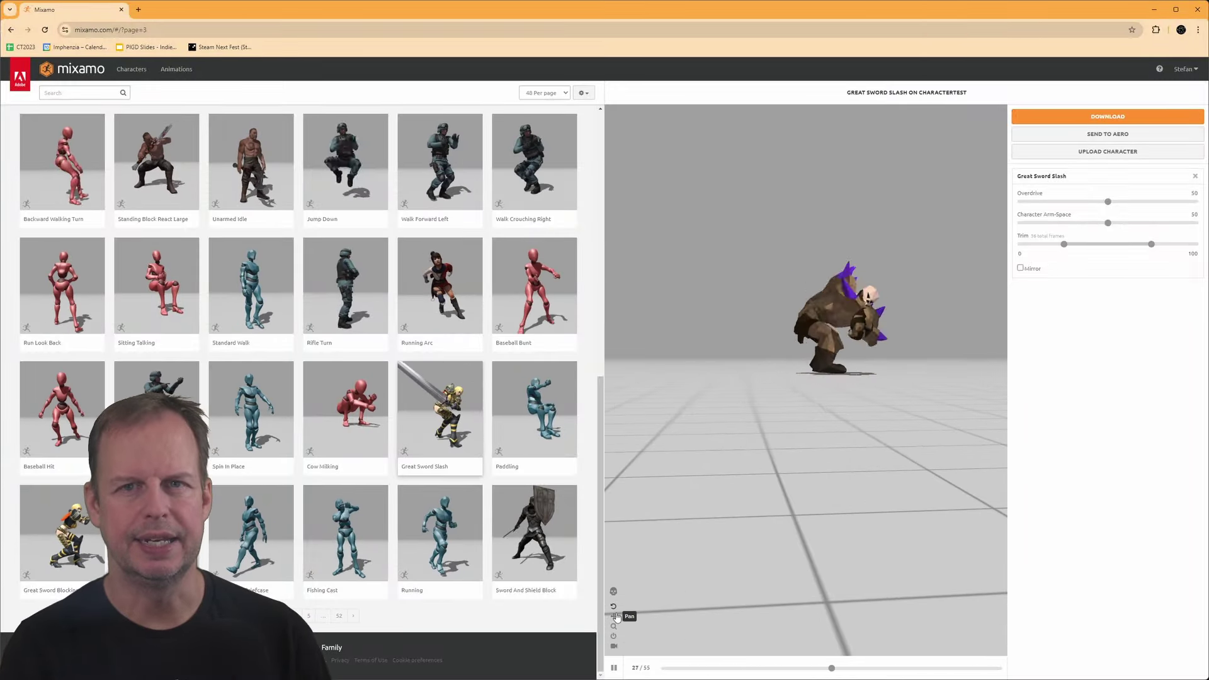
click(614, 636)
Step: Apply the Breakdance Freeze Var 2 animation from the fourth page and set its Character Arm-Space to 96
click(353, 615)
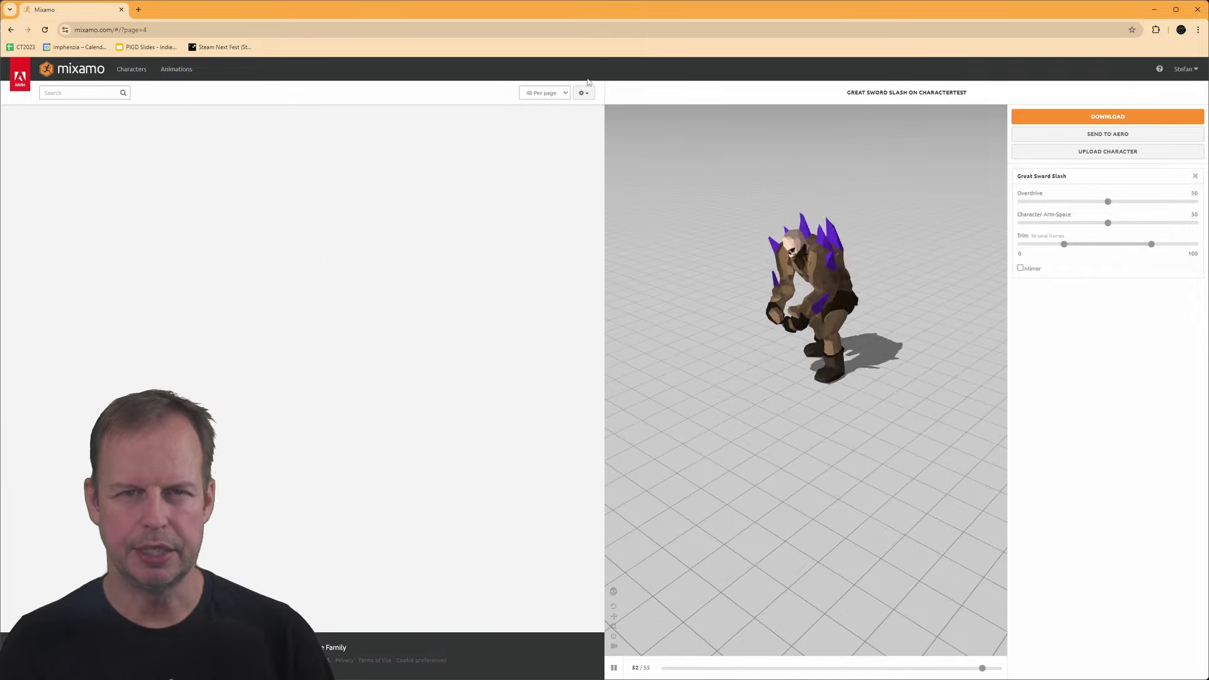
scroll(315, 378, down, 4)
click(250, 318)
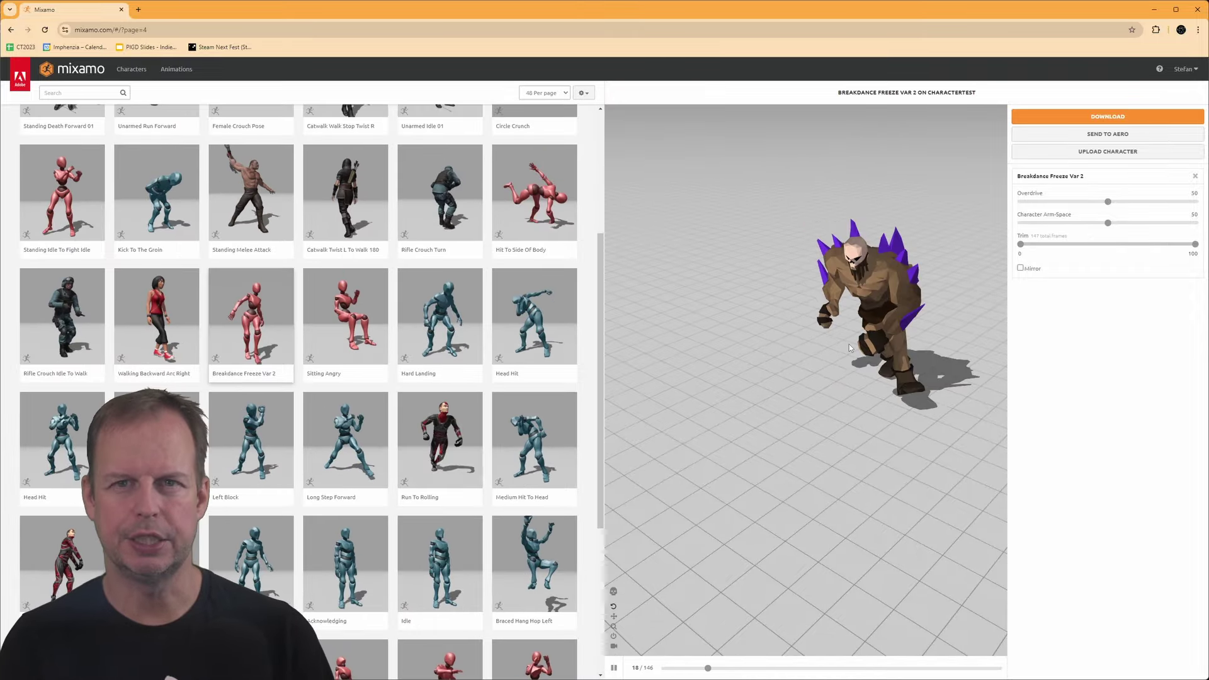
drag(1107, 223, 1147, 224)
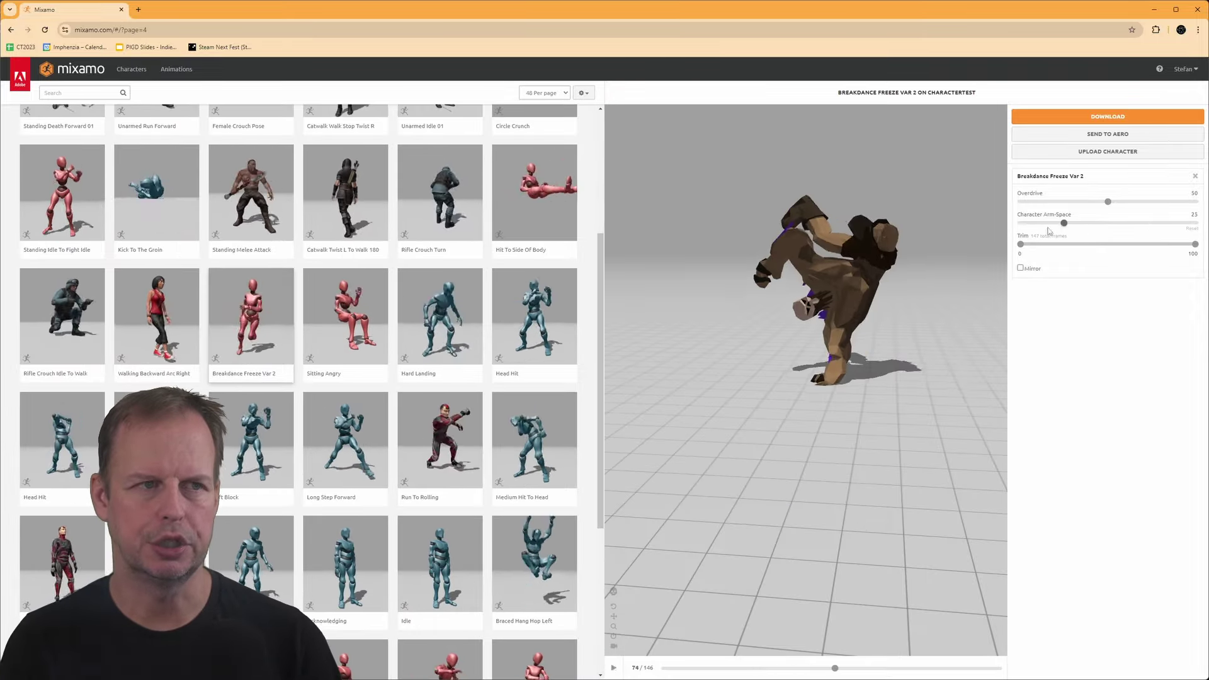
drag(1049, 228, 1188, 224)
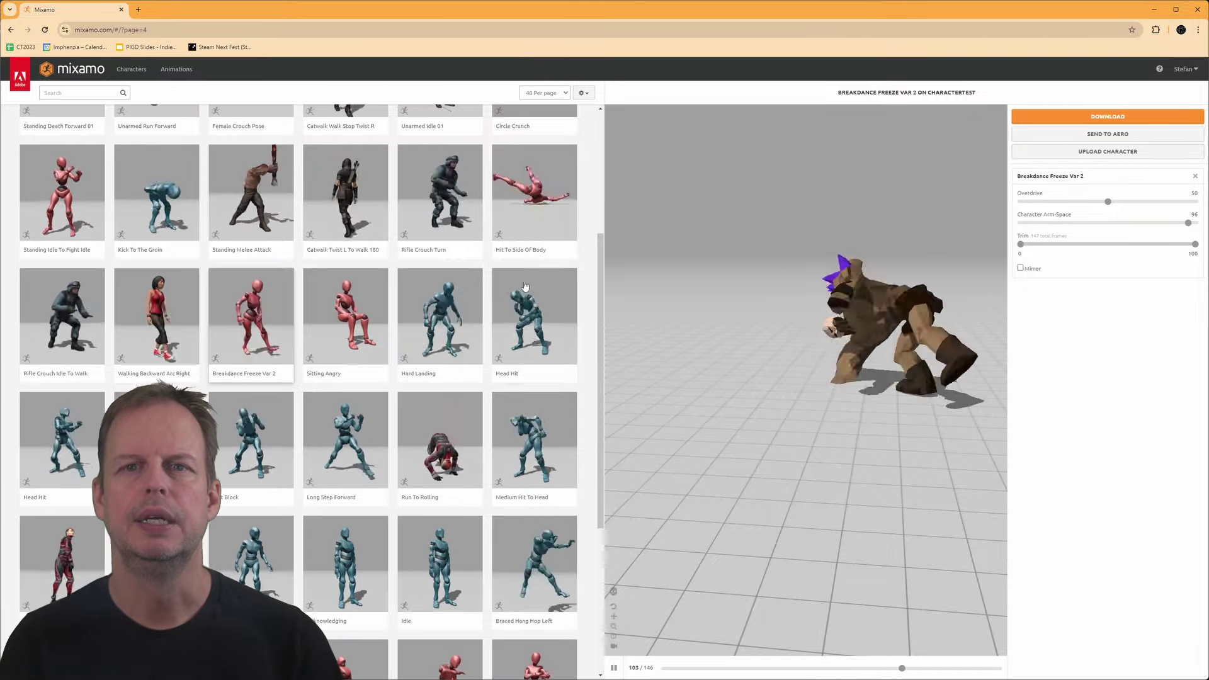
Step: Preview the Death From Right animation on the character and go on to the fifth animation page
scroll(440, 378, down, 4)
click(252, 532)
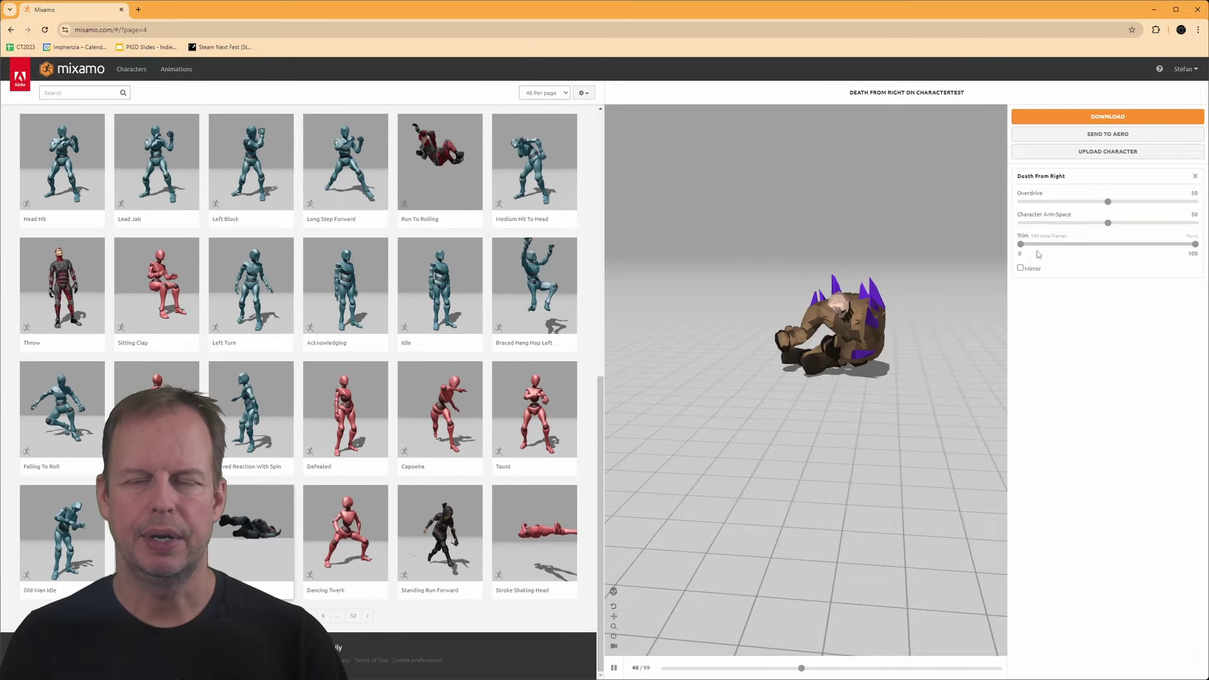
click(367, 616)
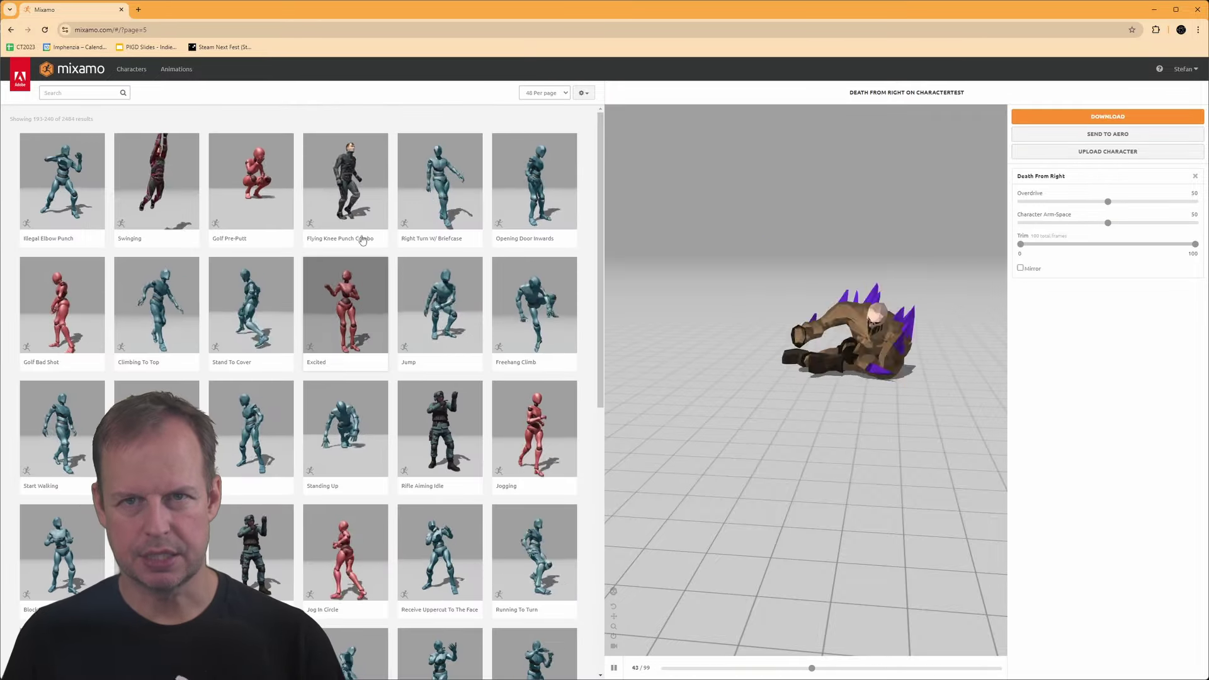
Step: Preview Running, Flying Kick and Double Leg Takedown - Attacker on the character while browsing on to the seventh animation page
scroll(363, 227, down, 4)
click(255, 435)
scroll(519, 409, down, 5)
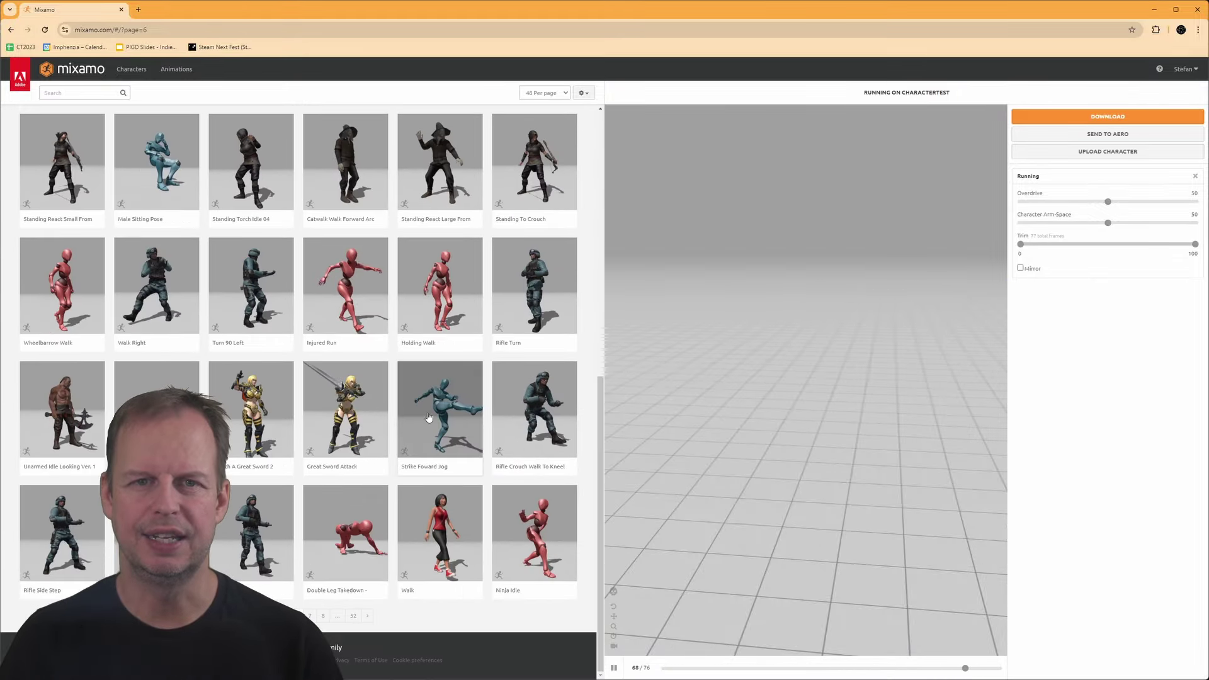
click(428, 417)
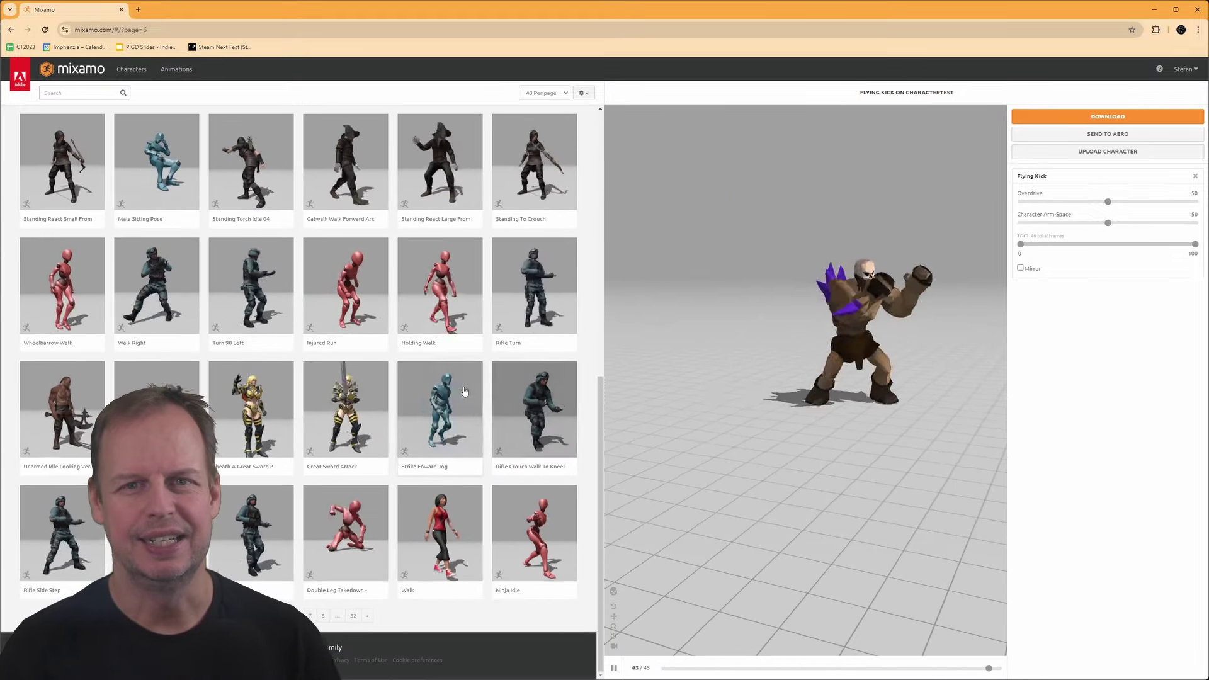
click(367, 520)
click(368, 615)
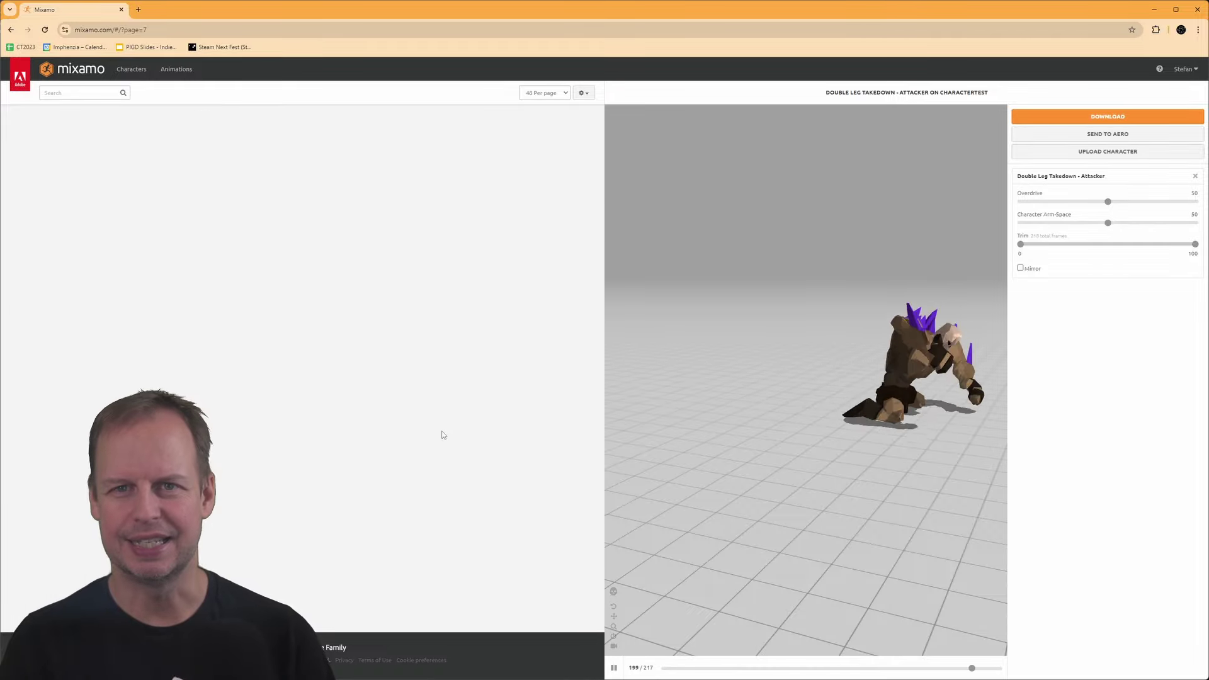
Step: Preview the Soccer Trip and Male Dynamic Pose animations from the seventh page and go on to the eighth page
click(251, 182)
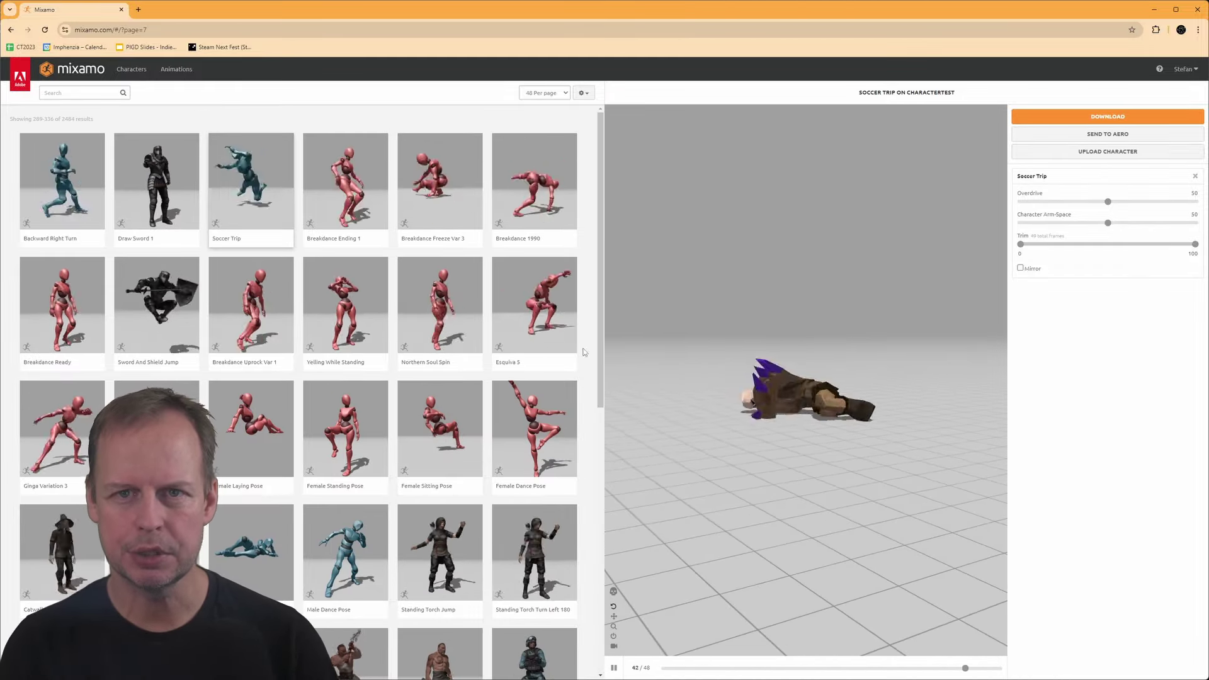
scroll(295, 377, down, 8)
click(251, 535)
click(367, 615)
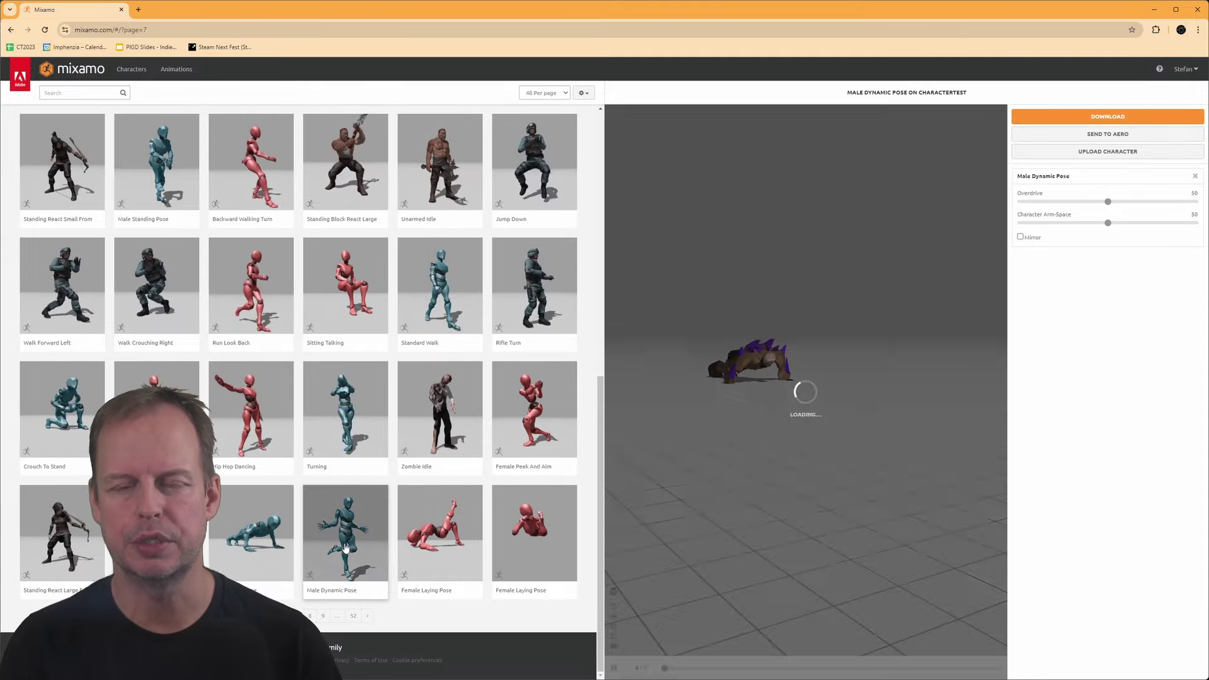
Step: Preview Standing Melee Attack Downward and Jumping on the character while browsing on to the tenth animation page
click(271, 311)
scroll(390, 369, down, 7)
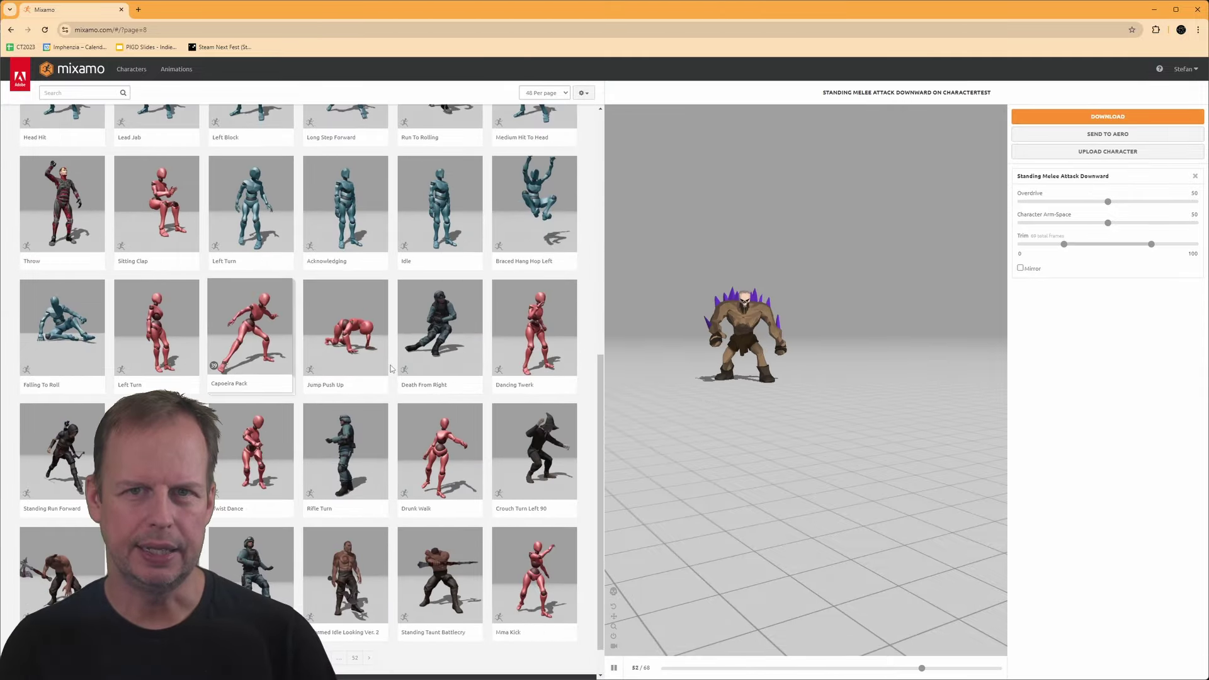
click(369, 657)
scroll(441, 315, down, 2)
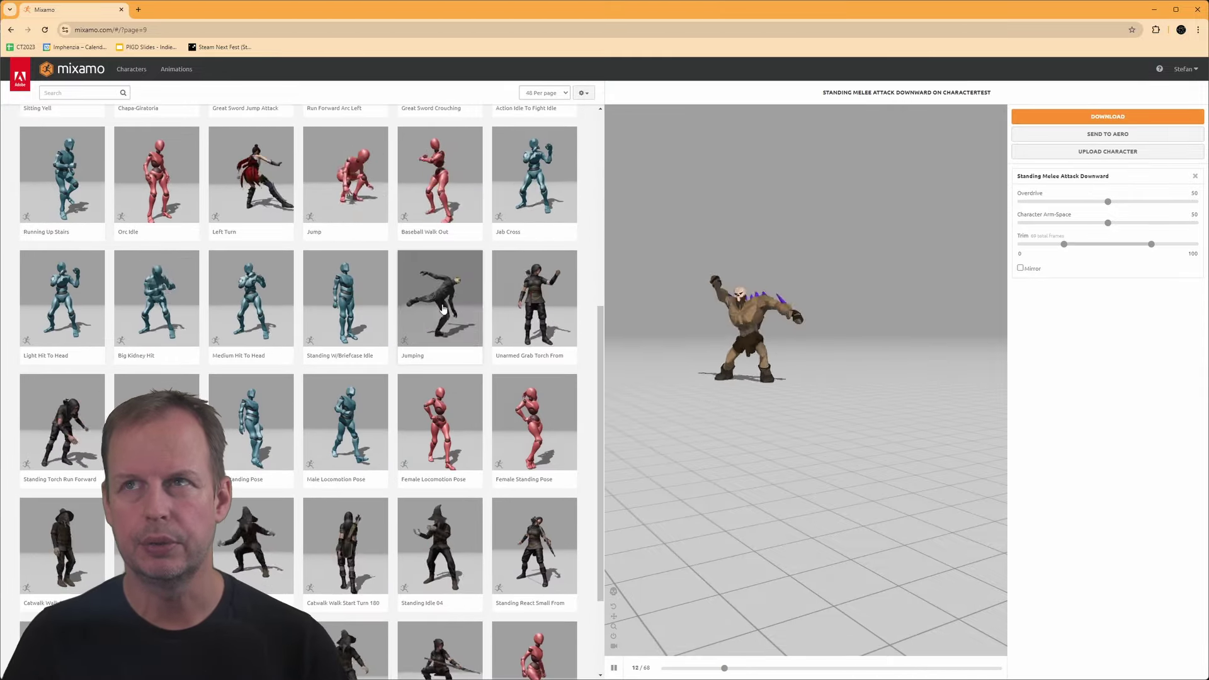
click(454, 316)
scroll(438, 331, down, 2)
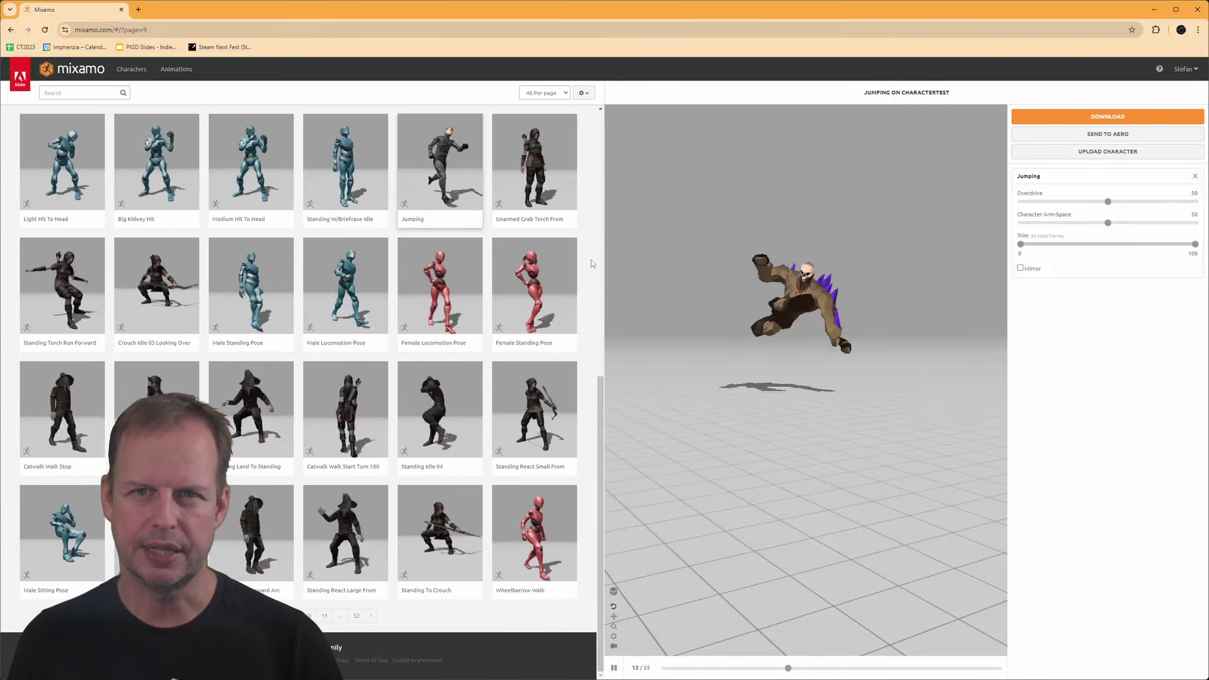
click(308, 616)
Step: Filter the animations to the Combat genre and preview Standing Torch Melee Attack 01 and Punching Bag
scroll(280, 595, down, 10)
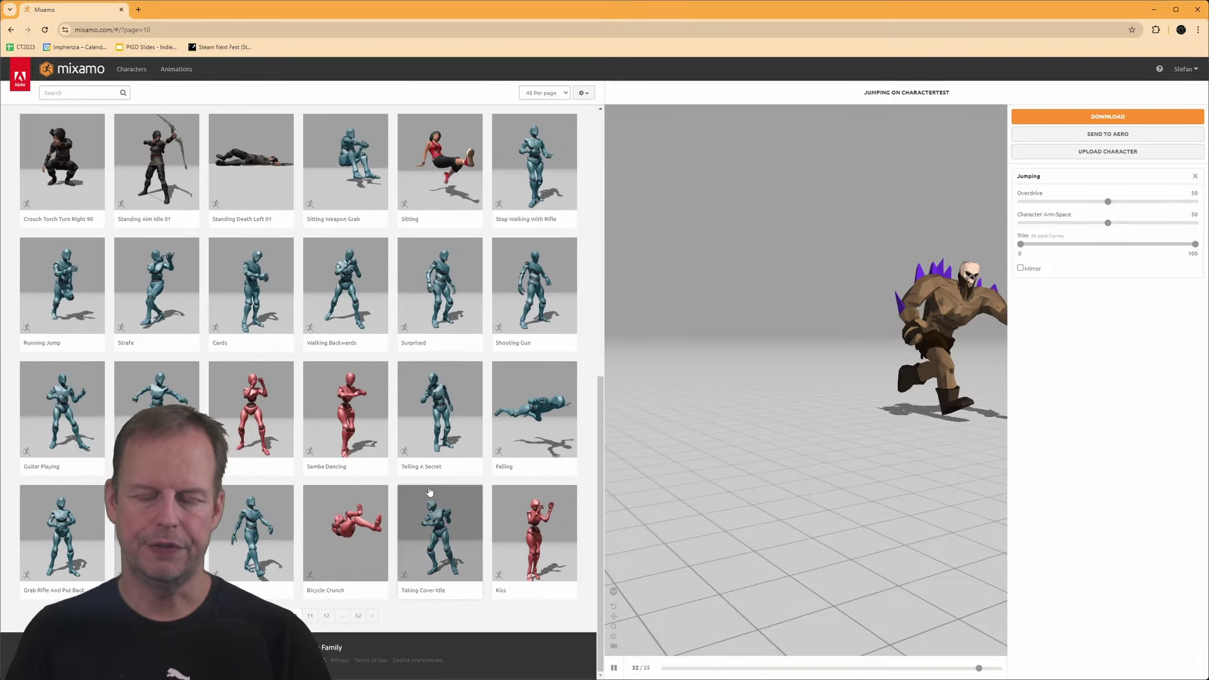
click(16, 129)
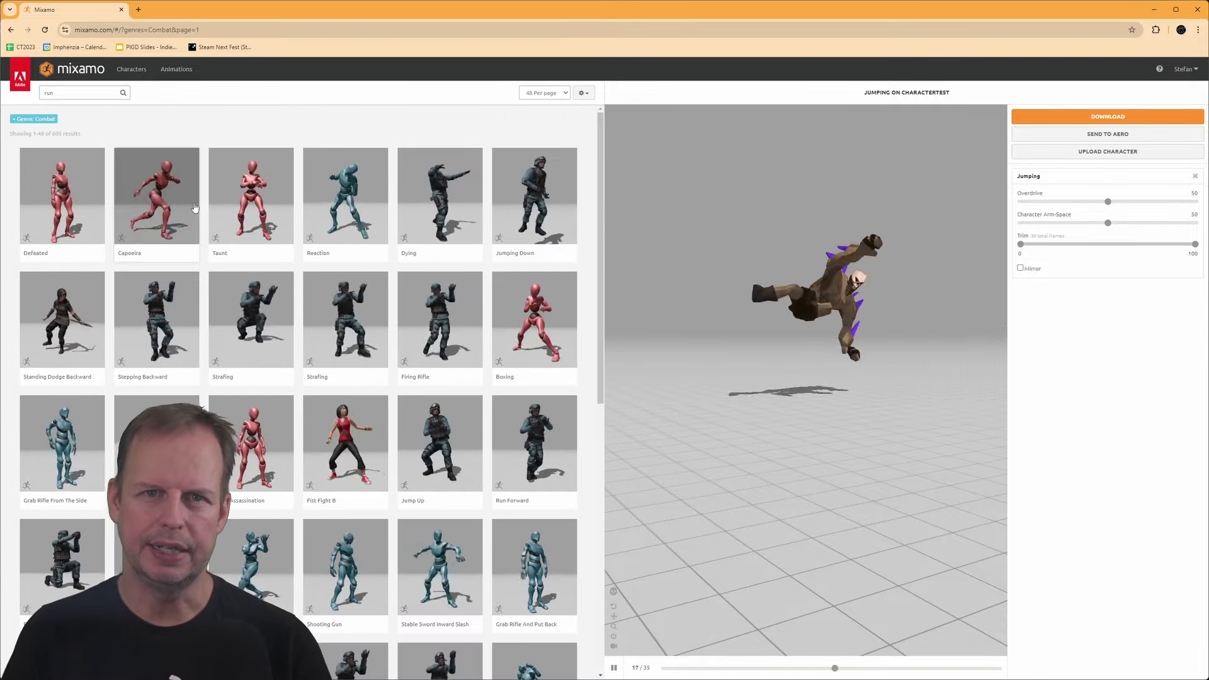
click(346, 434)
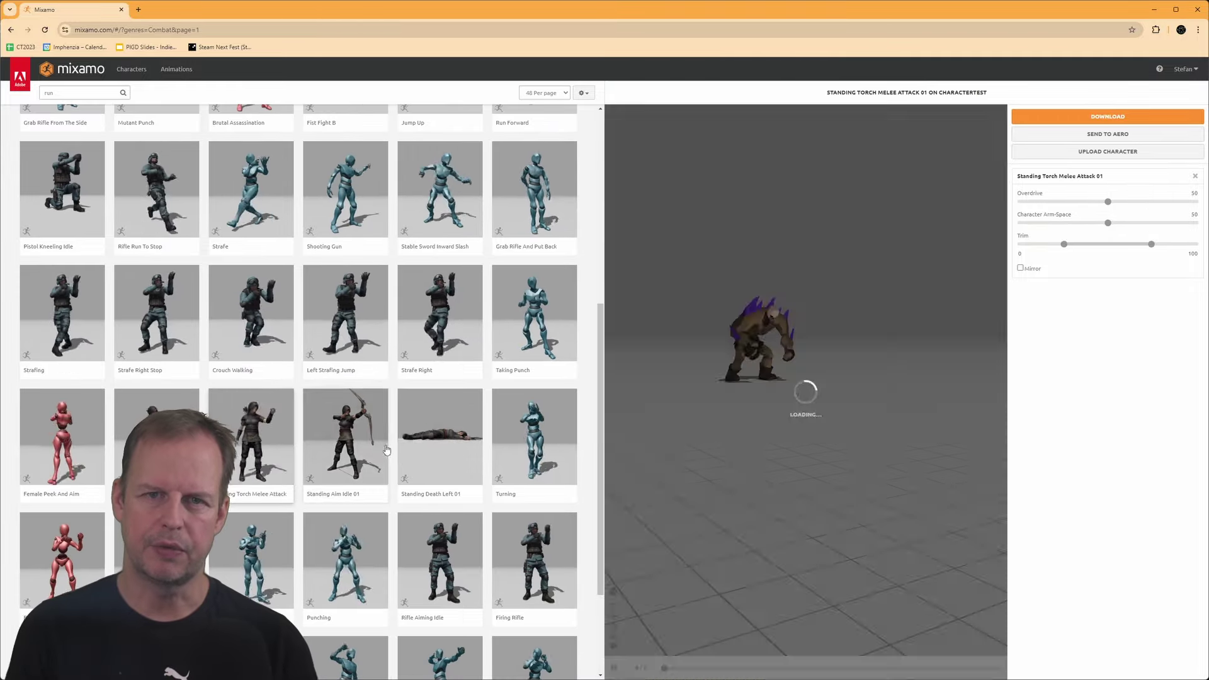
scroll(441, 504, down, 3)
click(572, 526)
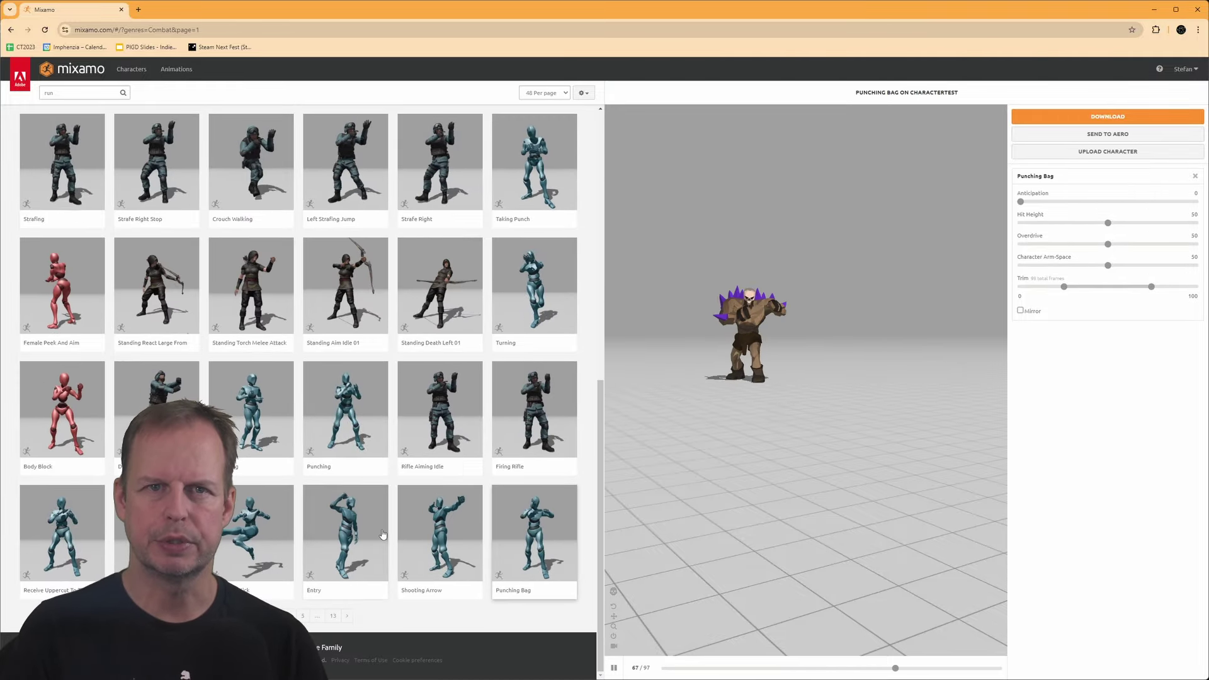
Step: Browse on to the fourth page of Combat animations, previewing Macaco Side and Ginga Sideways To Au on the character
click(347, 615)
scroll(509, 452, down, 5)
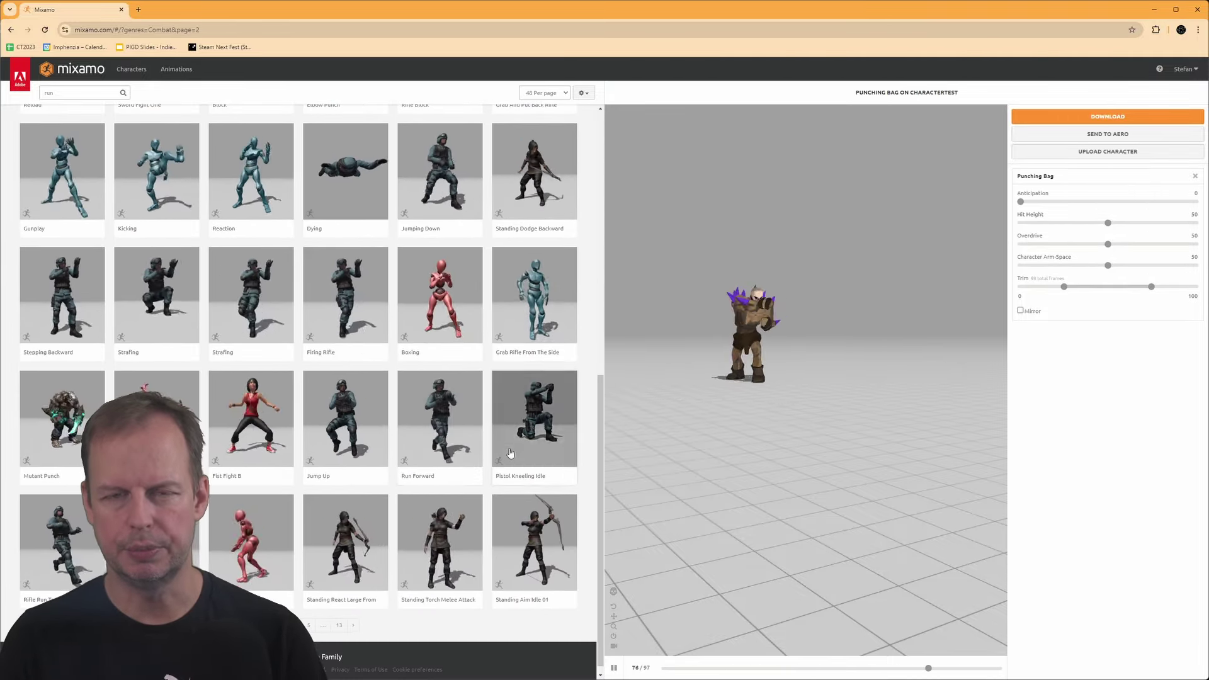
click(354, 626)
click(366, 217)
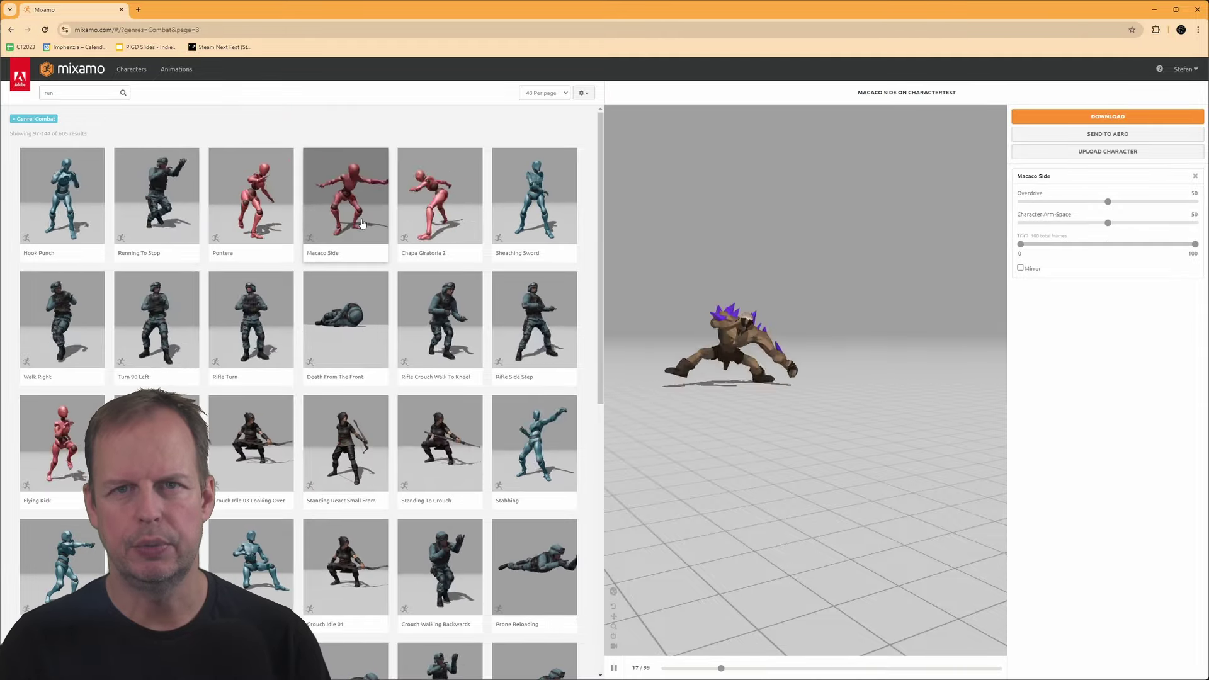
scroll(369, 299, down, 5)
click(353, 616)
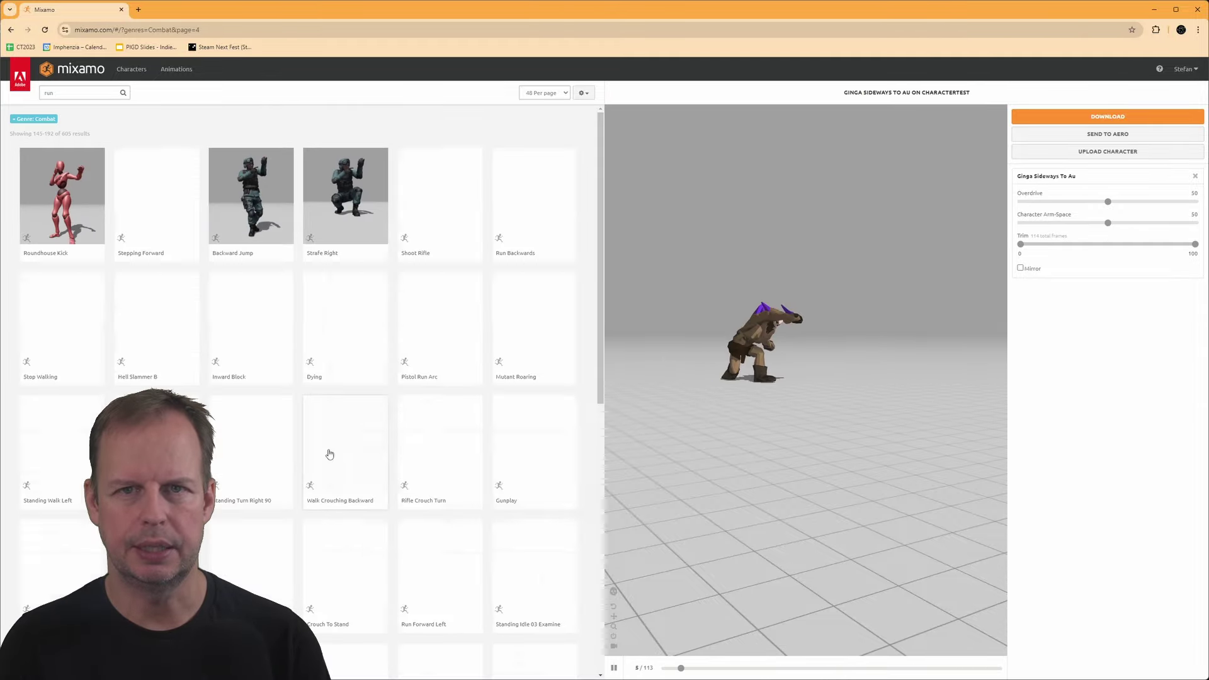
Step: Apply the Armada animation from the fifth Combat page with Overdrive 41, Character Arm-Space 52 and the trim starting at 25
scroll(351, 484, down, 5)
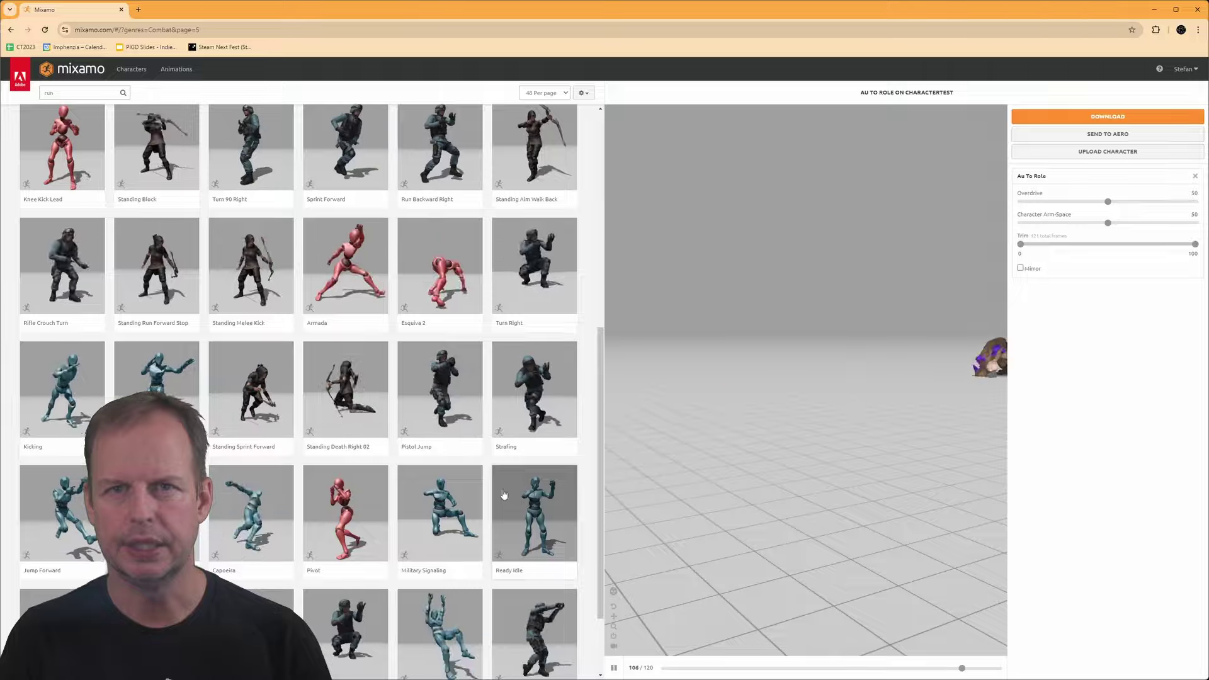
click(345, 264)
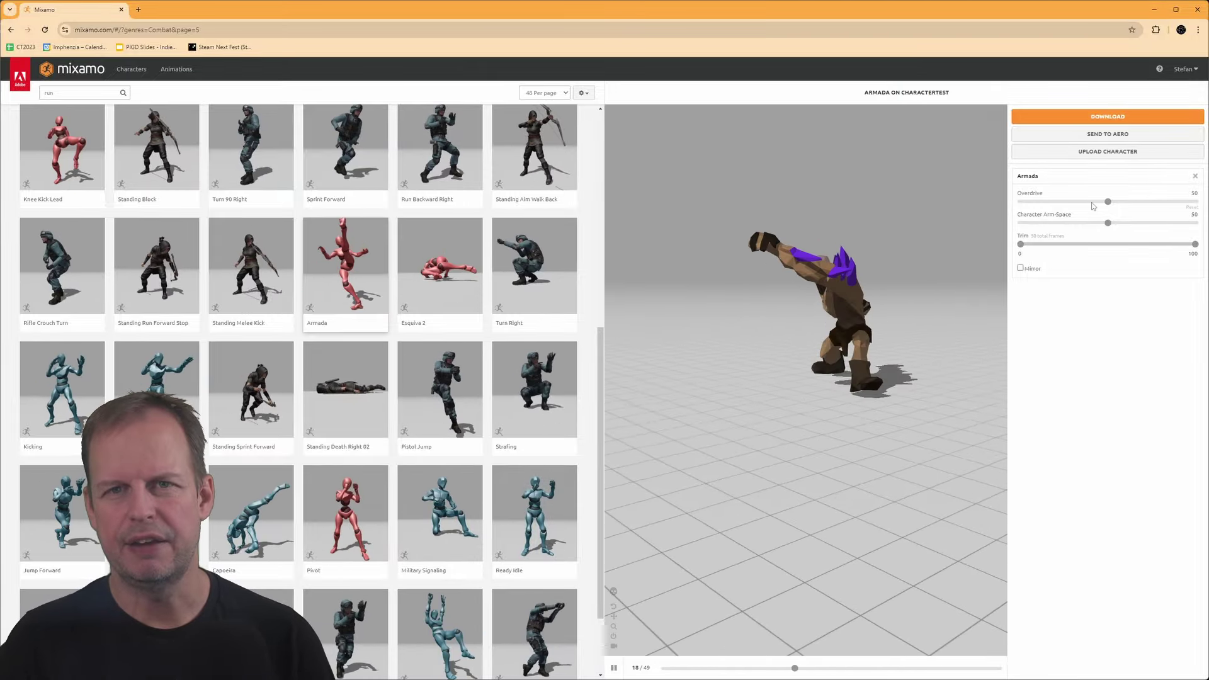
drag(1089, 203, 1092, 202)
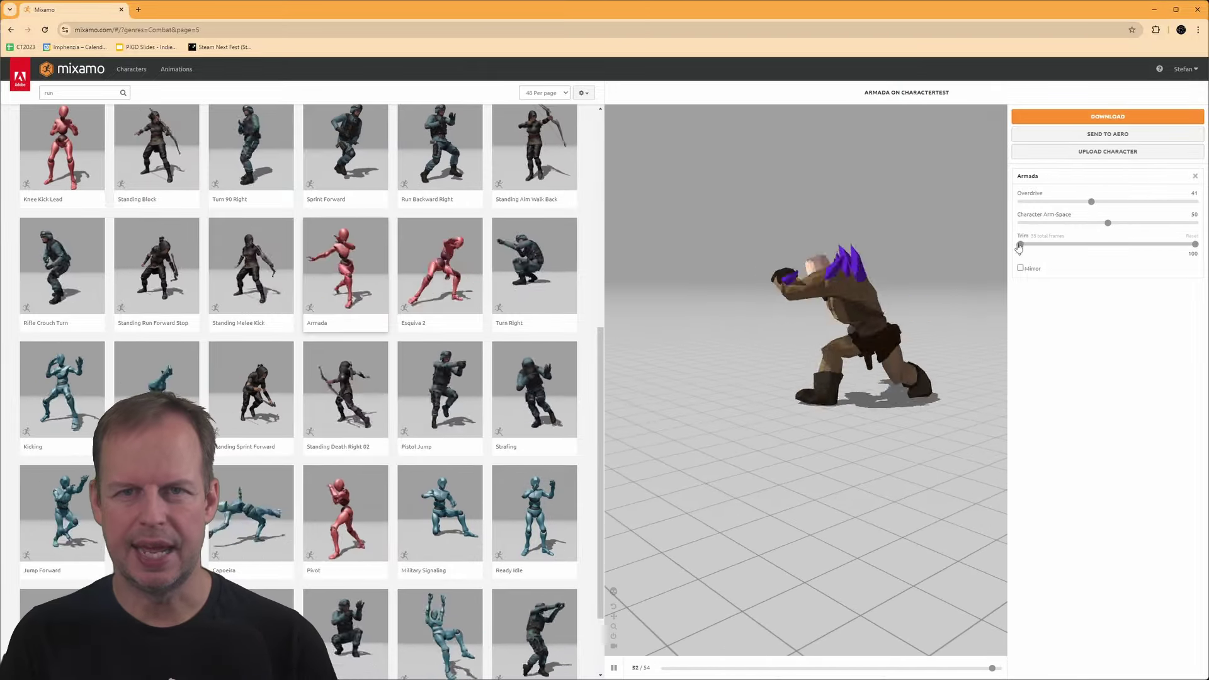
drag(1021, 245, 1064, 246)
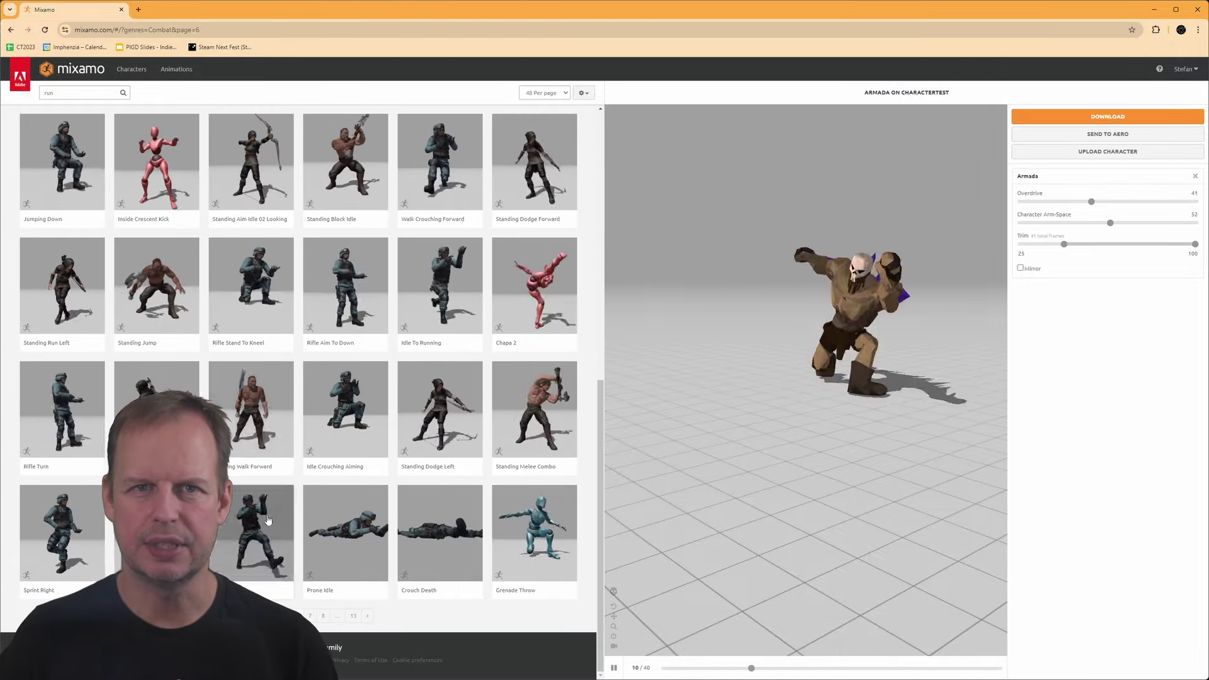
Step: Search the Combat animations for "kick" and preview Martelo 3, Armada To Esquiva and Rockin' Shackle A
click(268, 520)
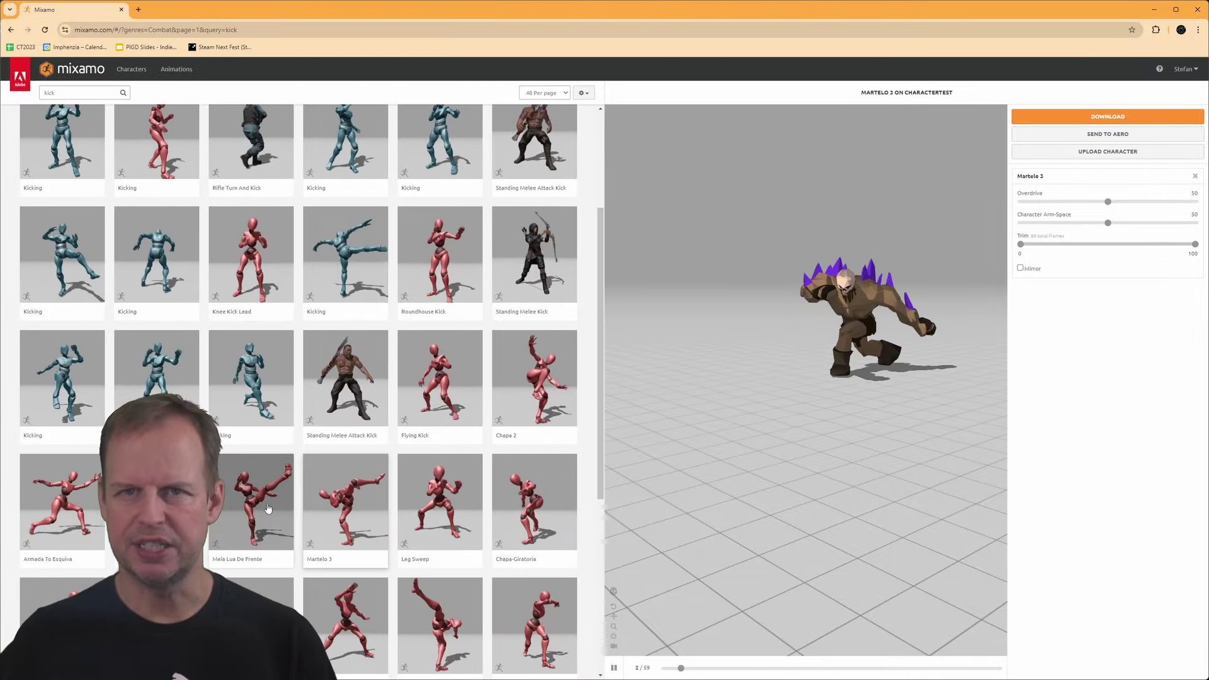
click(61, 506)
scroll(367, 482, down, 2)
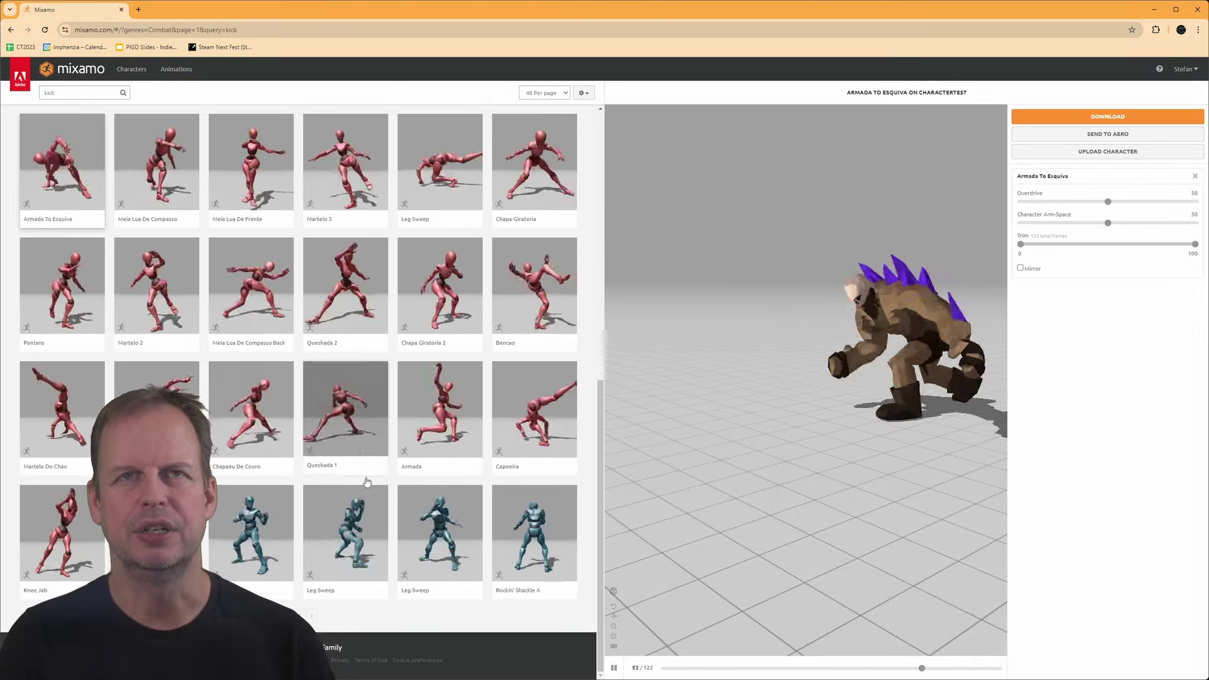
click(533, 536)
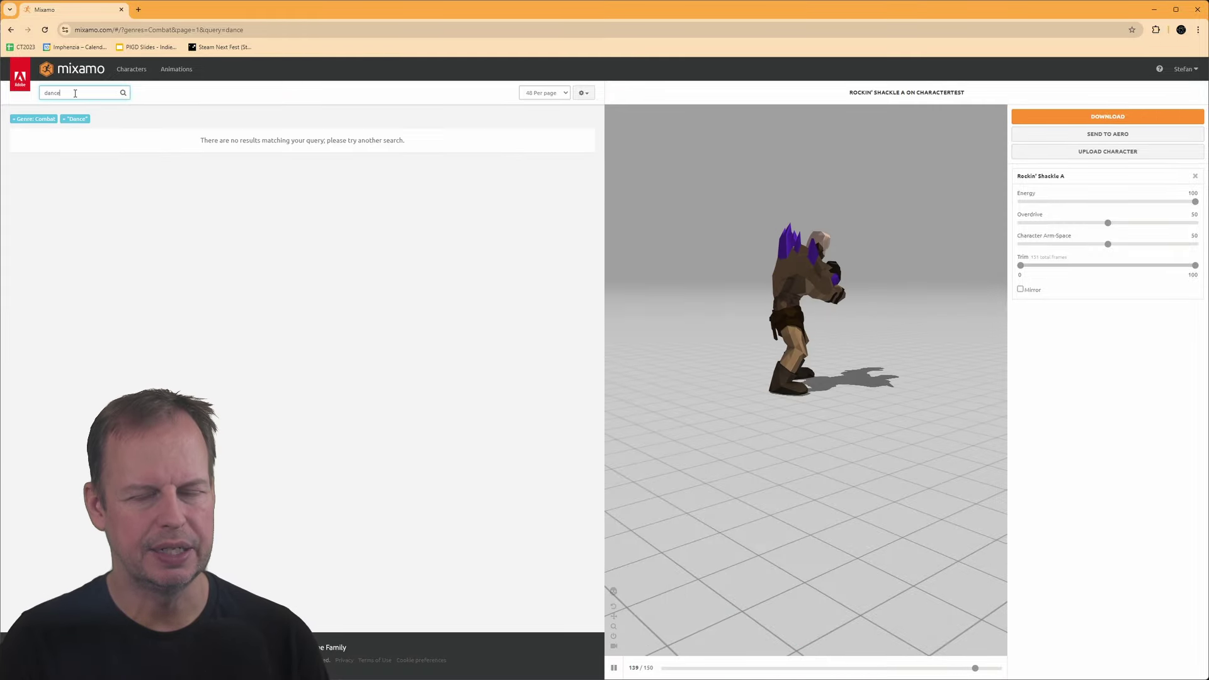
Step: Search all genres for "dance" animations and view Wave Hip Hop Dance on the character up close
click(14, 119)
click(345, 202)
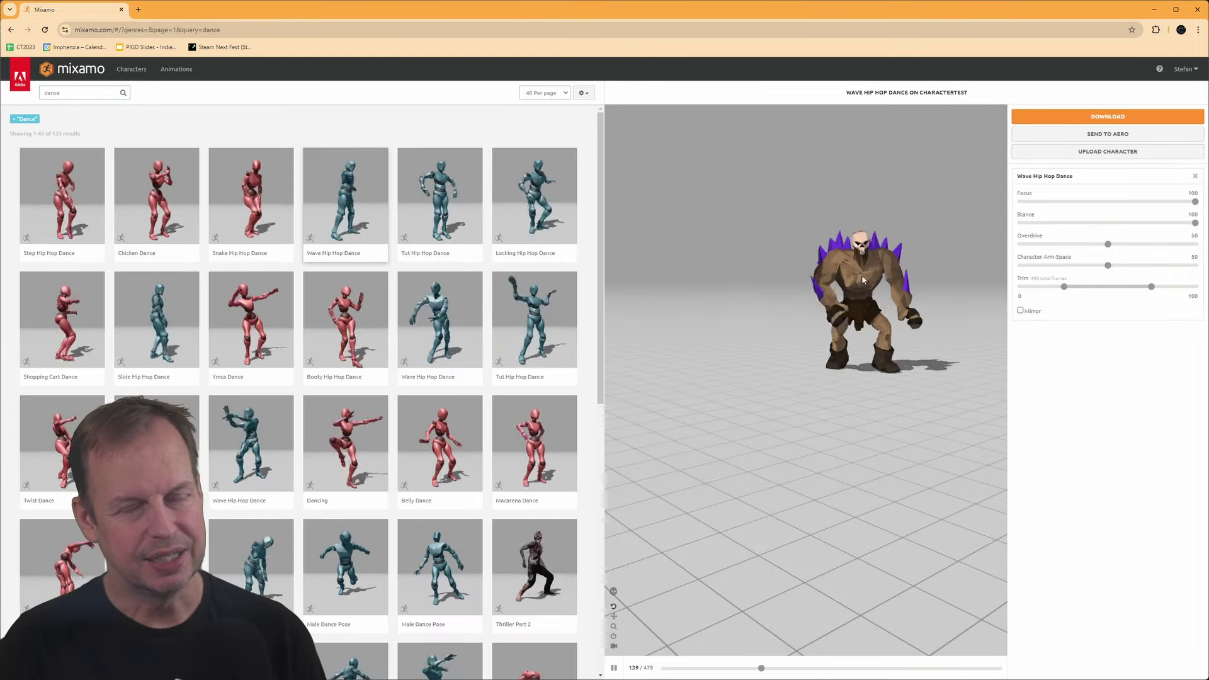
scroll(877, 276, up, 5)
drag(896, 226, 749, 302)
scroll(750, 302, down, 5)
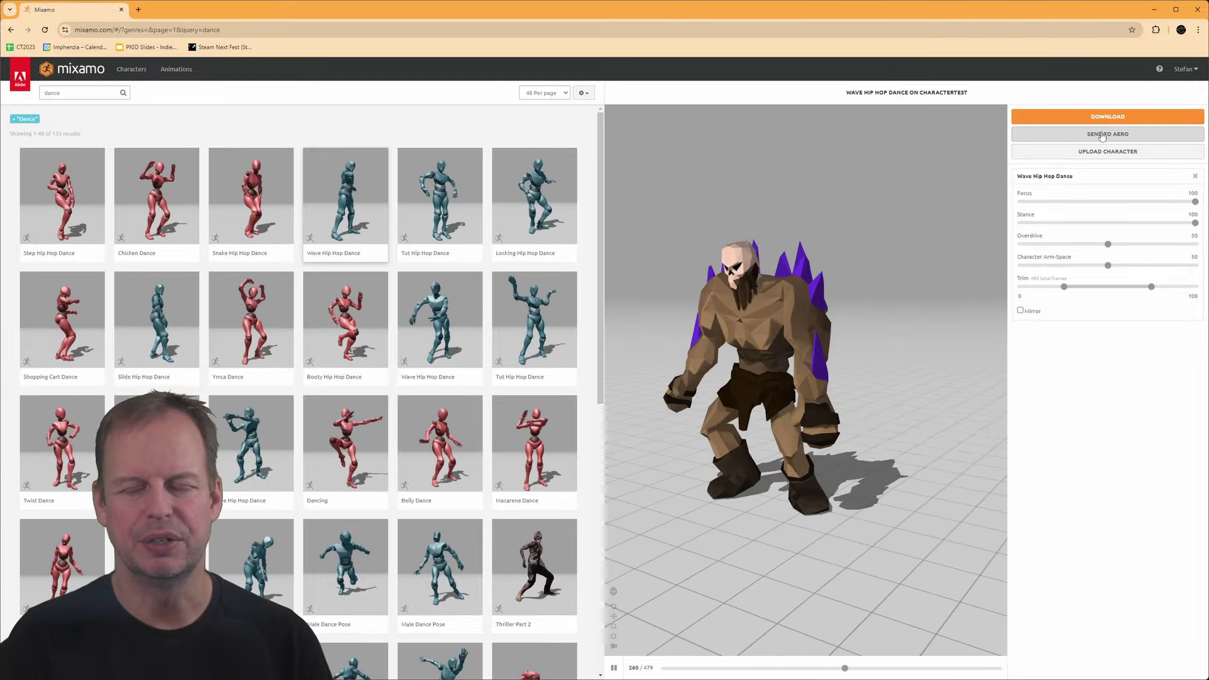
Step: Inspect Wave Hip Hop Dance from another angle and preview Robot Hip Hop Dance on the character
click(1107, 133)
click(721, 239)
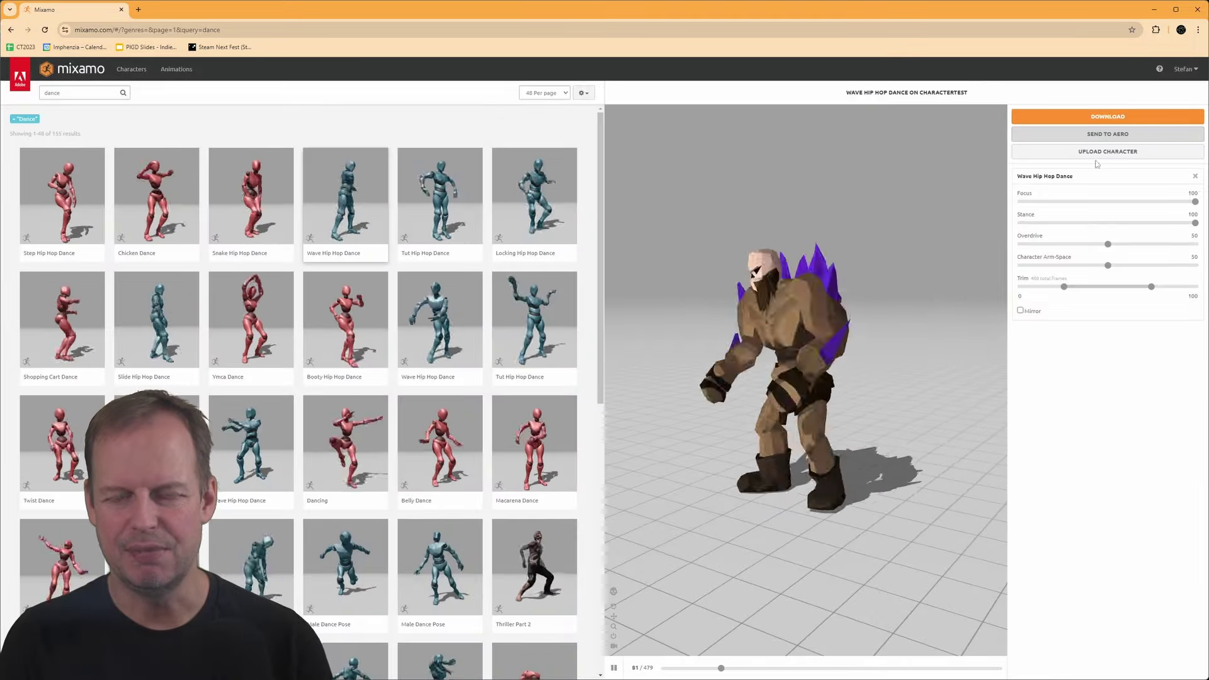
drag(854, 289, 848, 291)
click(252, 559)
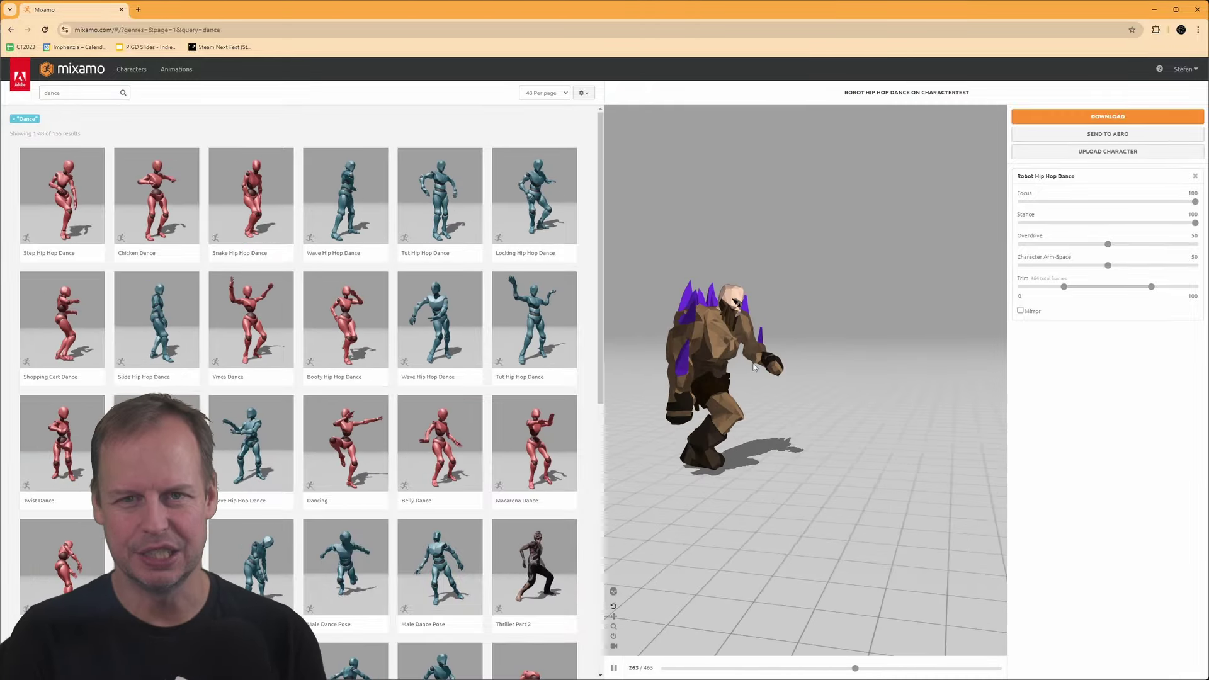
Step: Download the character with the Swing Dancing animation and switch to Blender
click(440, 195)
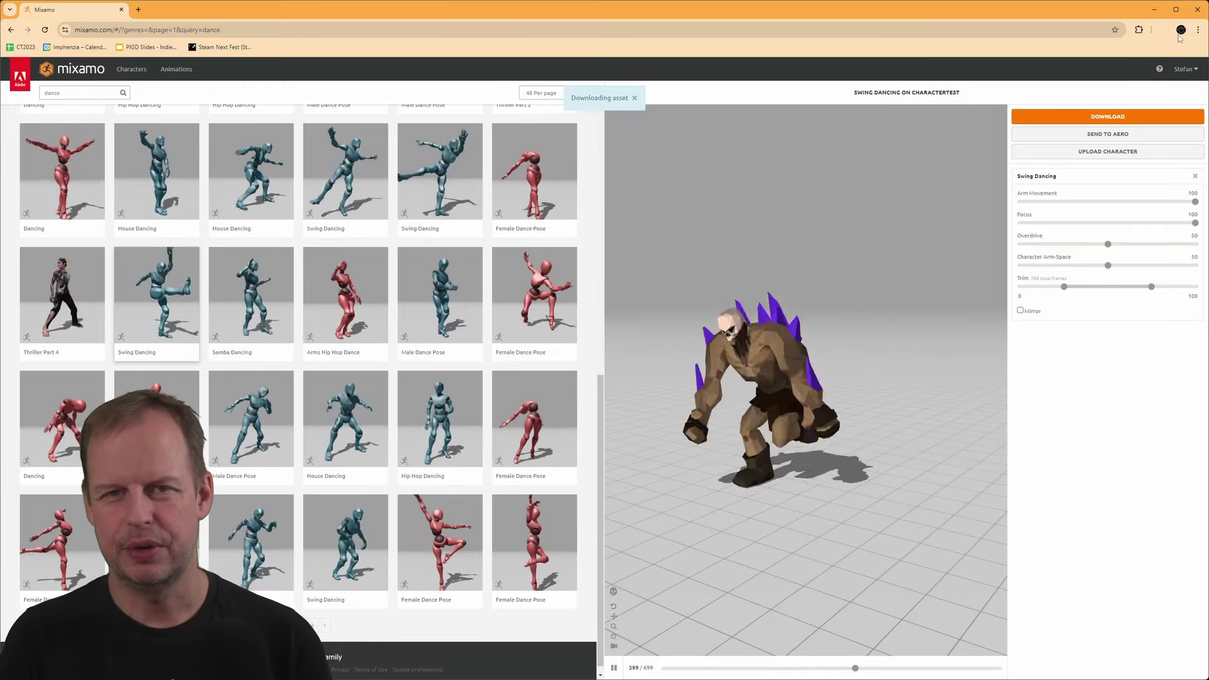
click(1153, 13)
click(91, 165)
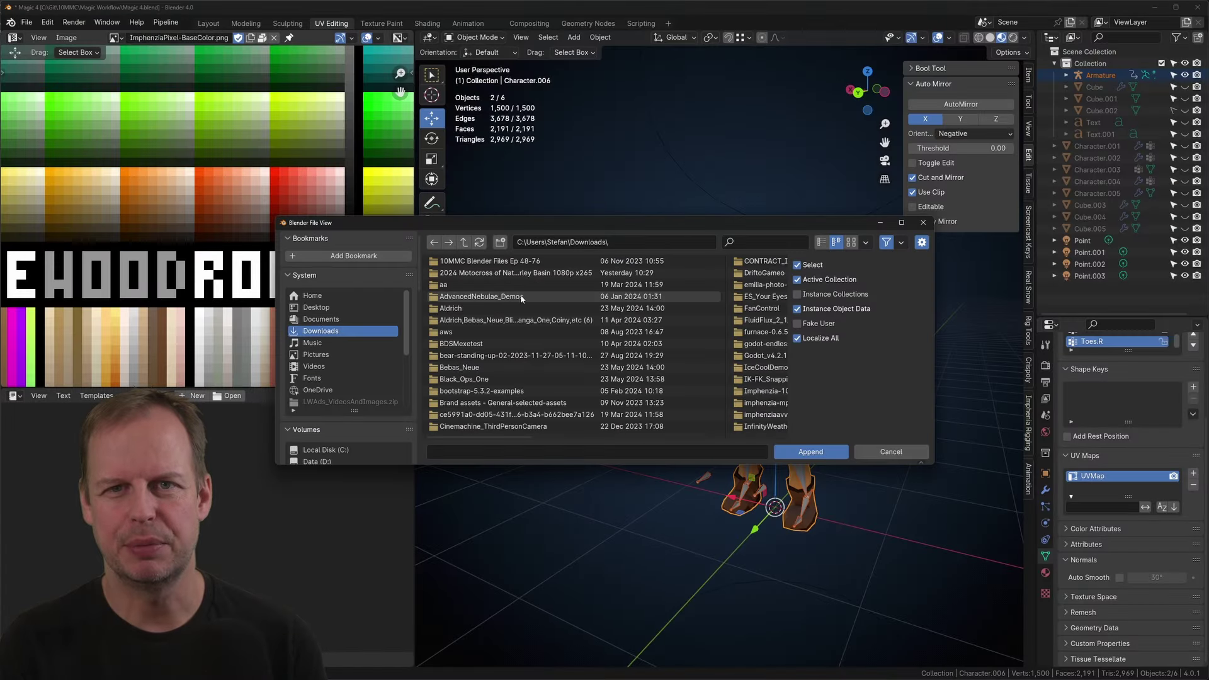
scroll(710, 398, down, 3)
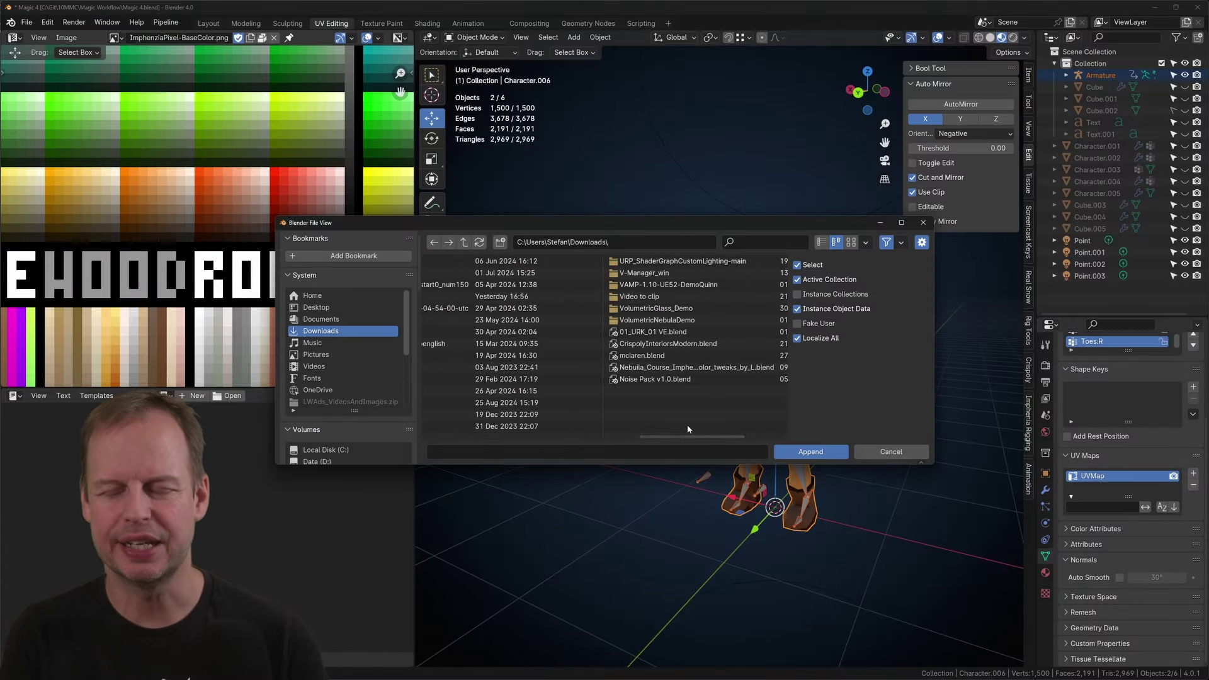
drag(705, 437, 605, 440)
key(Escape)
Step: Import the downloaded Mixamo character animation file from the Downloads folder into the scene
click(26, 22)
mouse_move(76, 191)
click(189, 306)
click(321, 331)
double_click(523, 345)
middle_drag(541, 347, 478, 349)
click(825, 284)
click(824, 284)
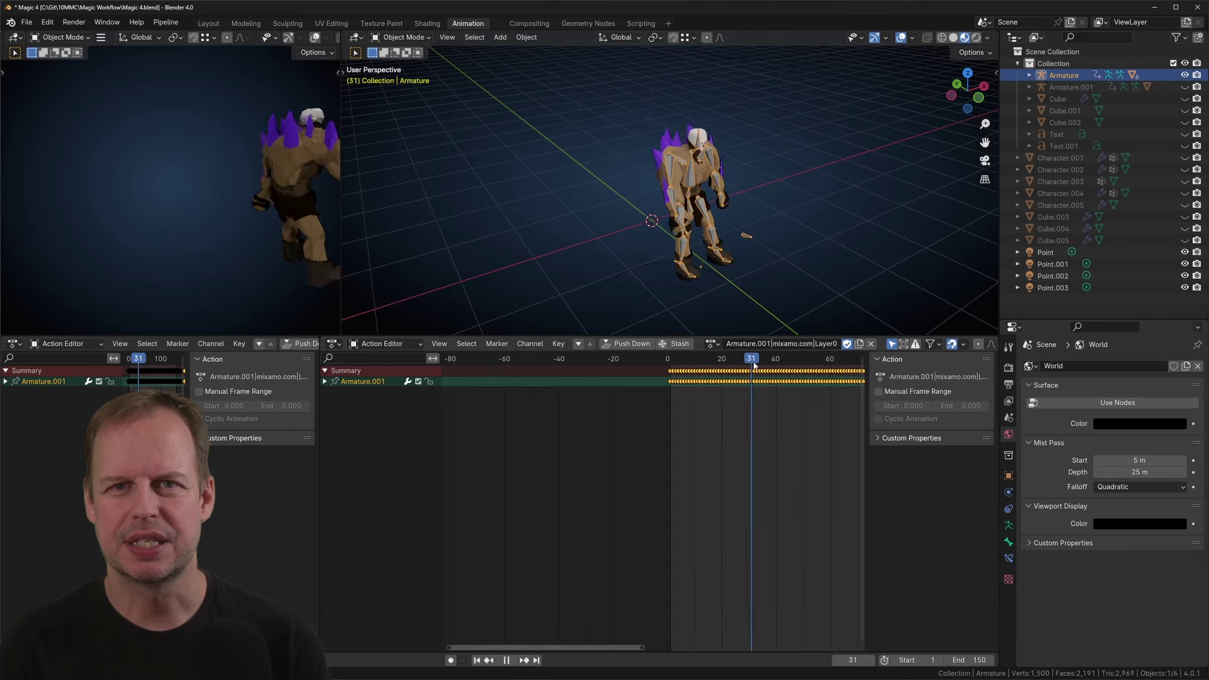
Step: View the imported dance animation in the UV Editing workspace in Object Mode and stop the playback
key(Escape)
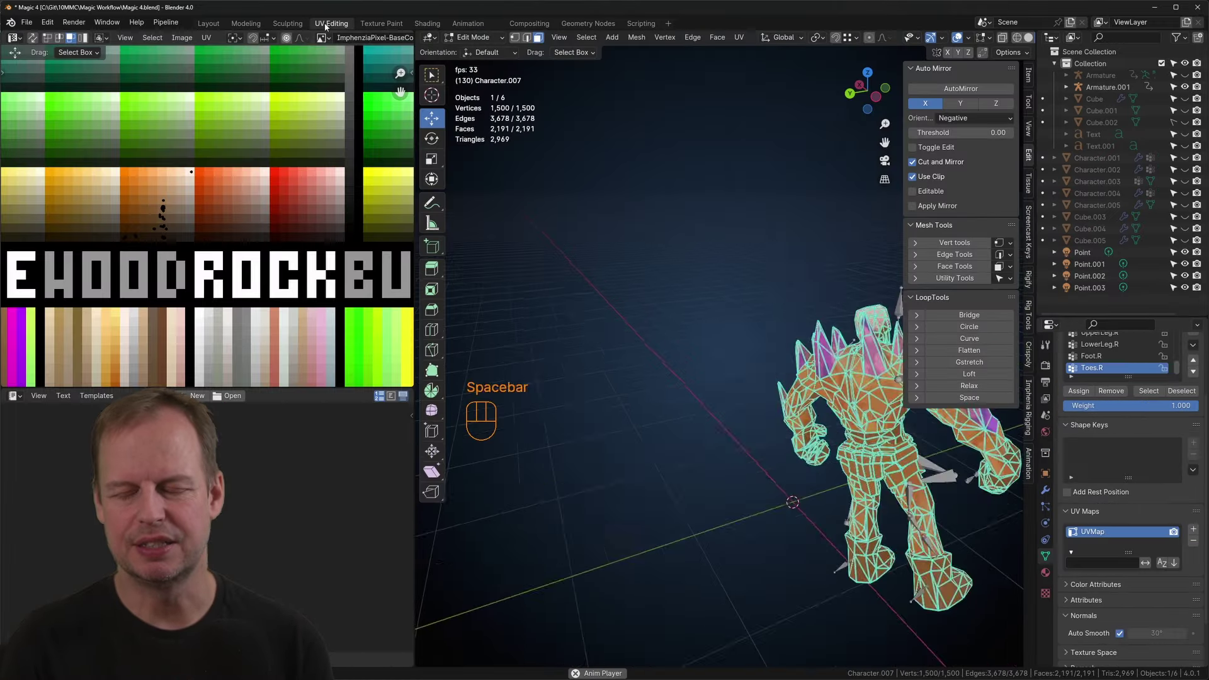
key(Tab)
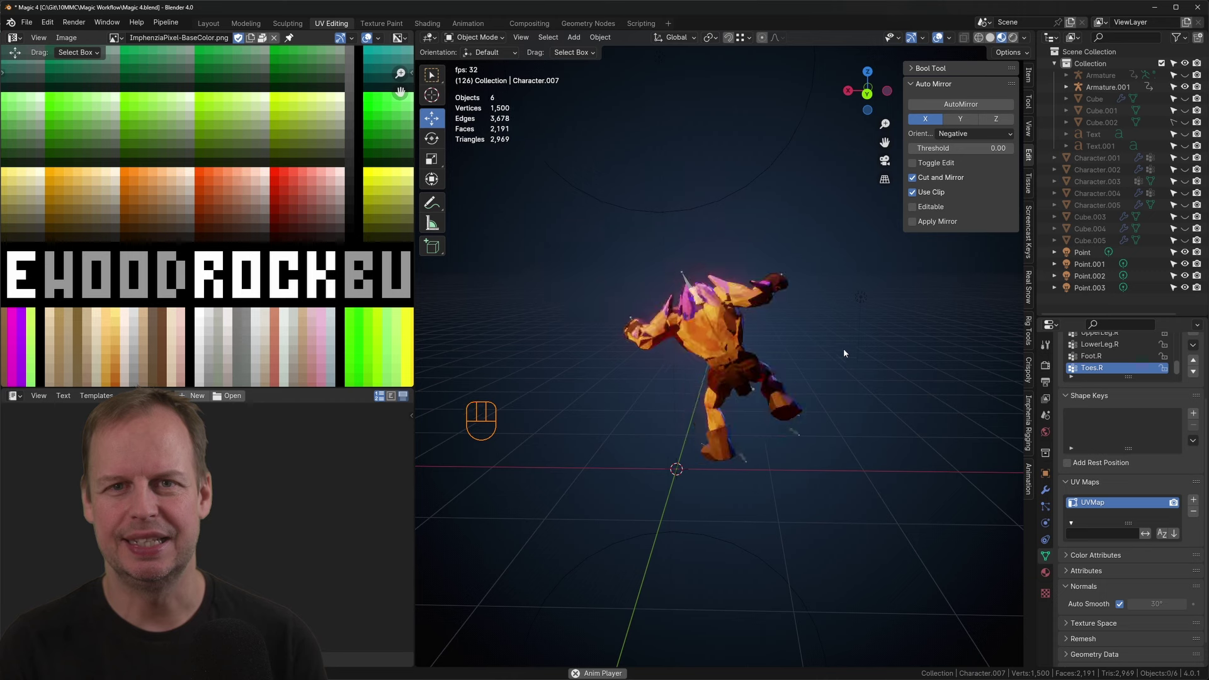
key(space)
Step: Try to rotate the dancing armature 180° about the Z axis and play back the animation
key(r)
key(z)
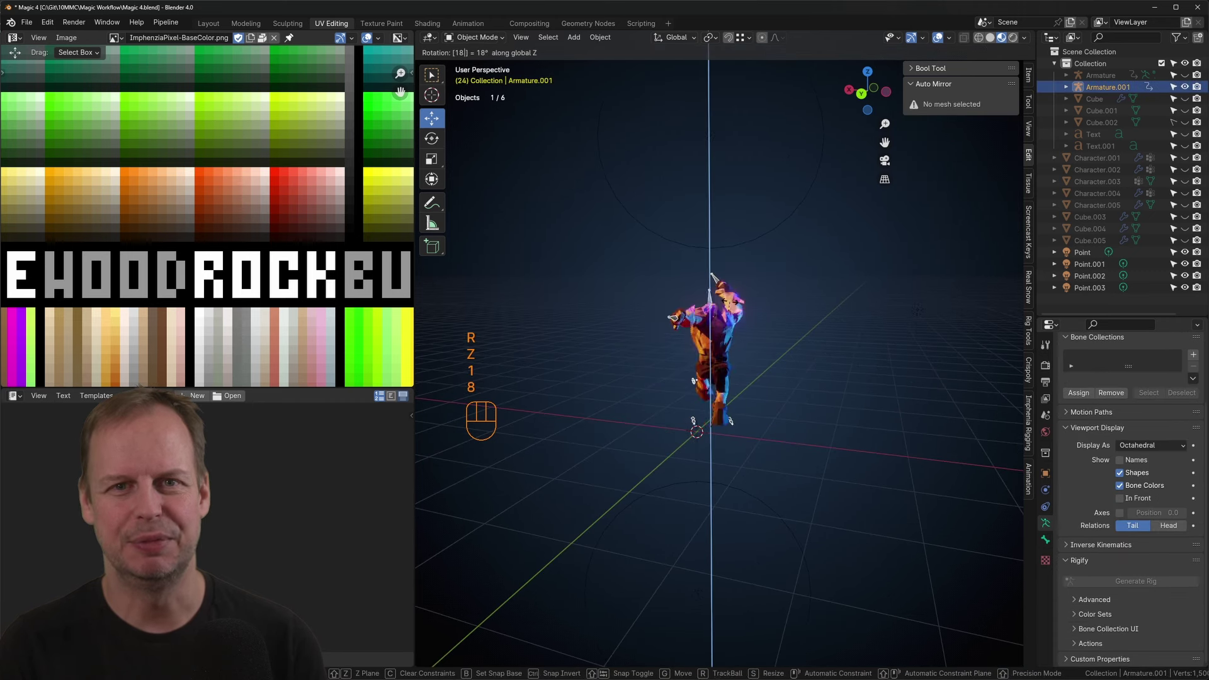
key(Return)
key(space)
key(Tab)
key(Tab)
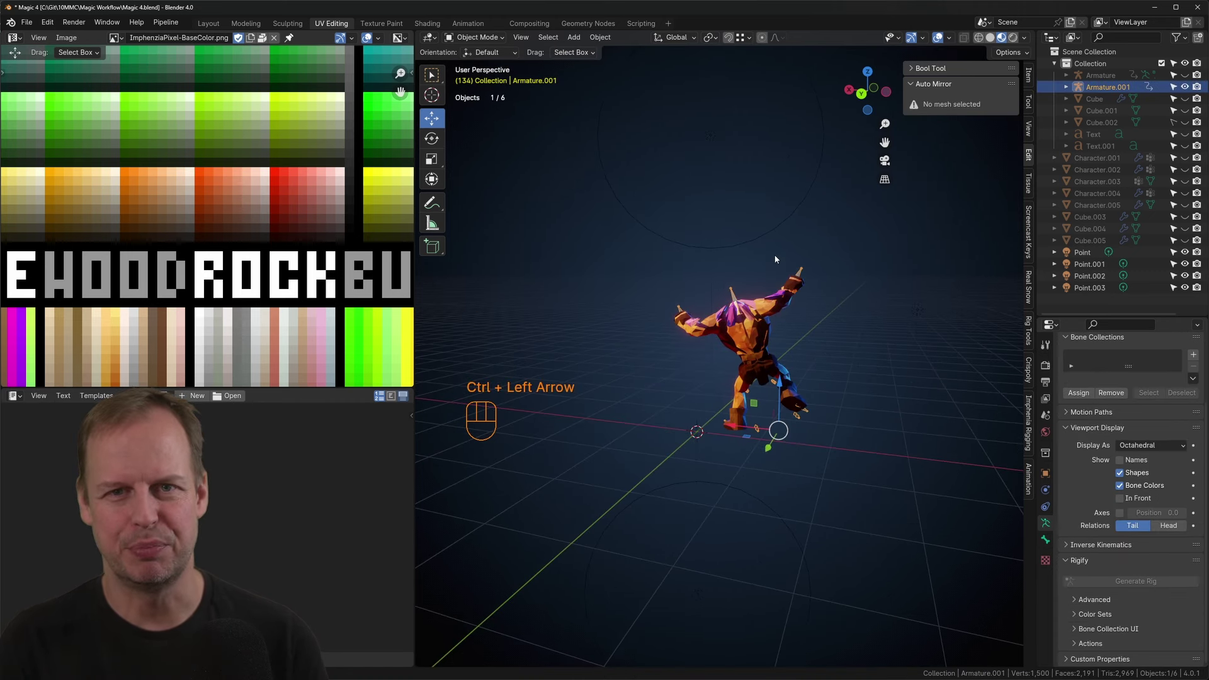
text(rz180)
key(Return)
key(space)
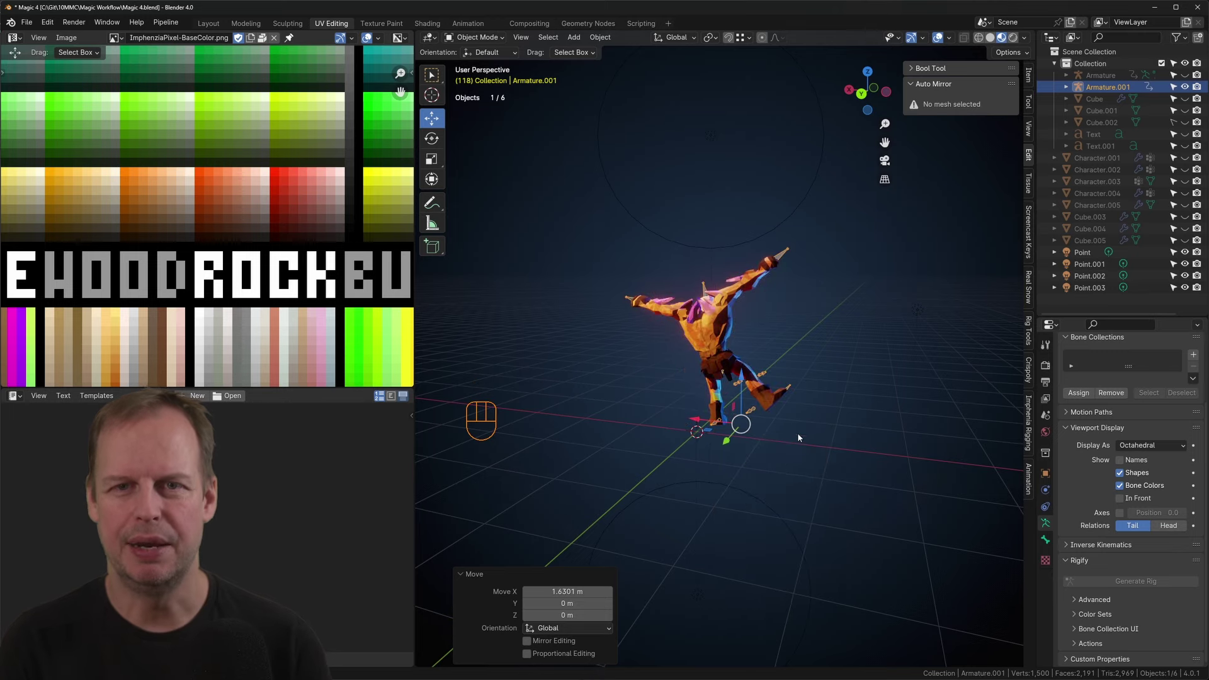
Step: Add a Plain Axes empty at the world origin and parent Armature.001 to it
key(shift+c)
key(shift+a)
click(780, 445)
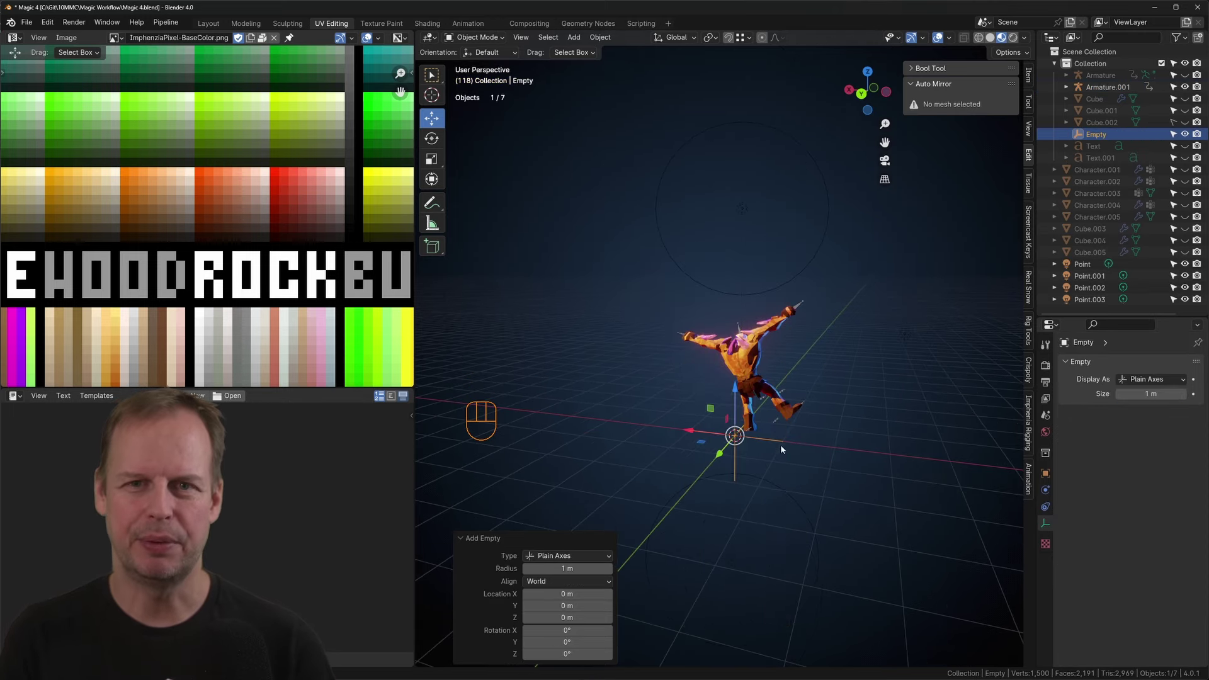
click(1113, 87)
ctrl+click(1096, 134)
key(ctrl+p)
click(795, 291)
Step: Rotate the empty 180° about the Z axis and play the dance
click(737, 441)
text(rz180)
key(Return)
key(space)
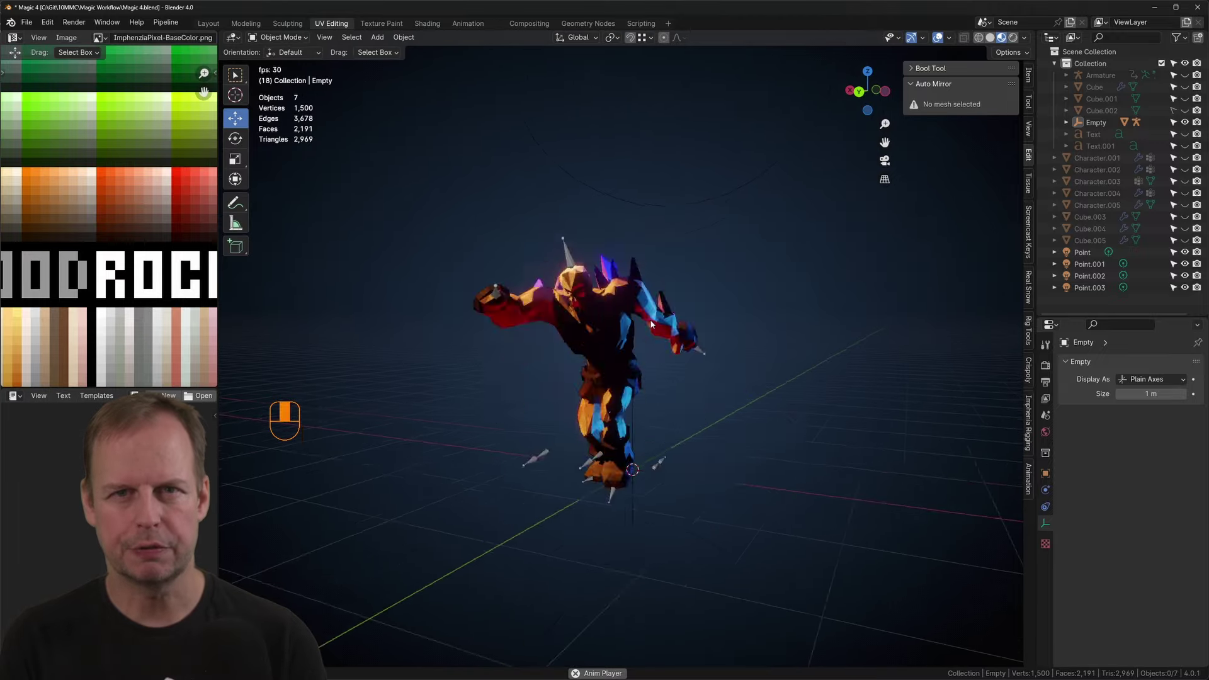
middle_drag(652, 324, 724, 303)
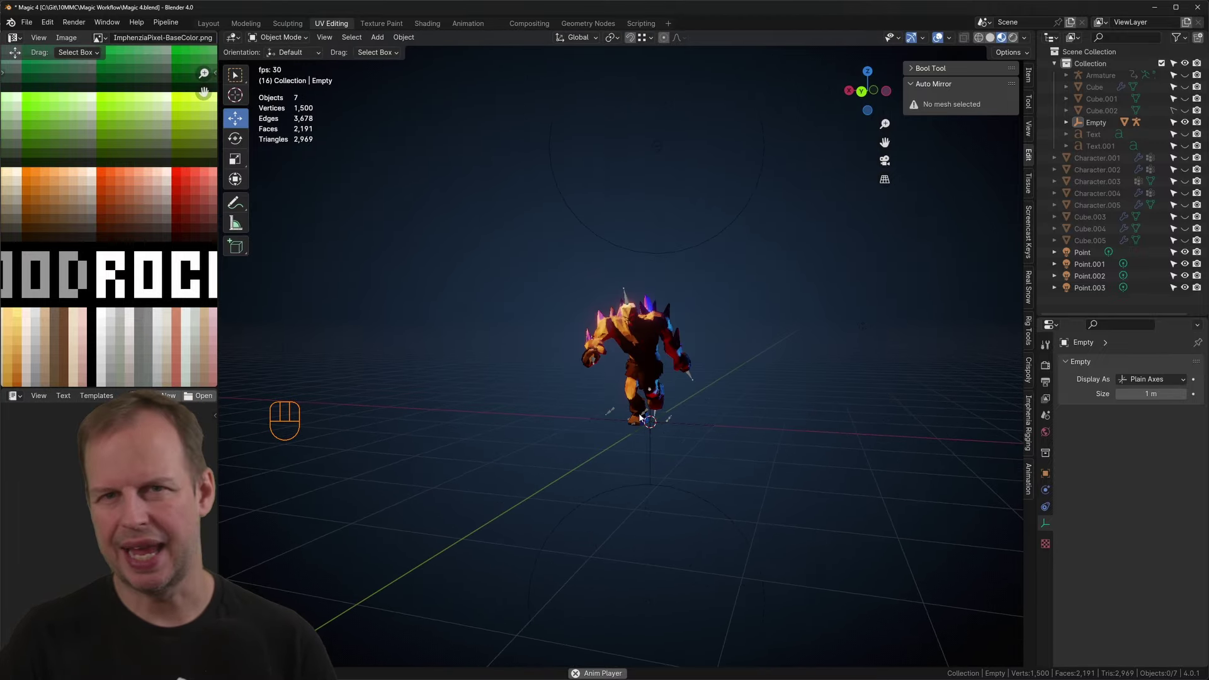
Step: Set the environment lighting strength in the viewport shading settings to 0.000
scroll(639, 417, up, 1)
scroll(750, 278, up, 2)
click(1024, 37)
drag(984, 177, 979, 177)
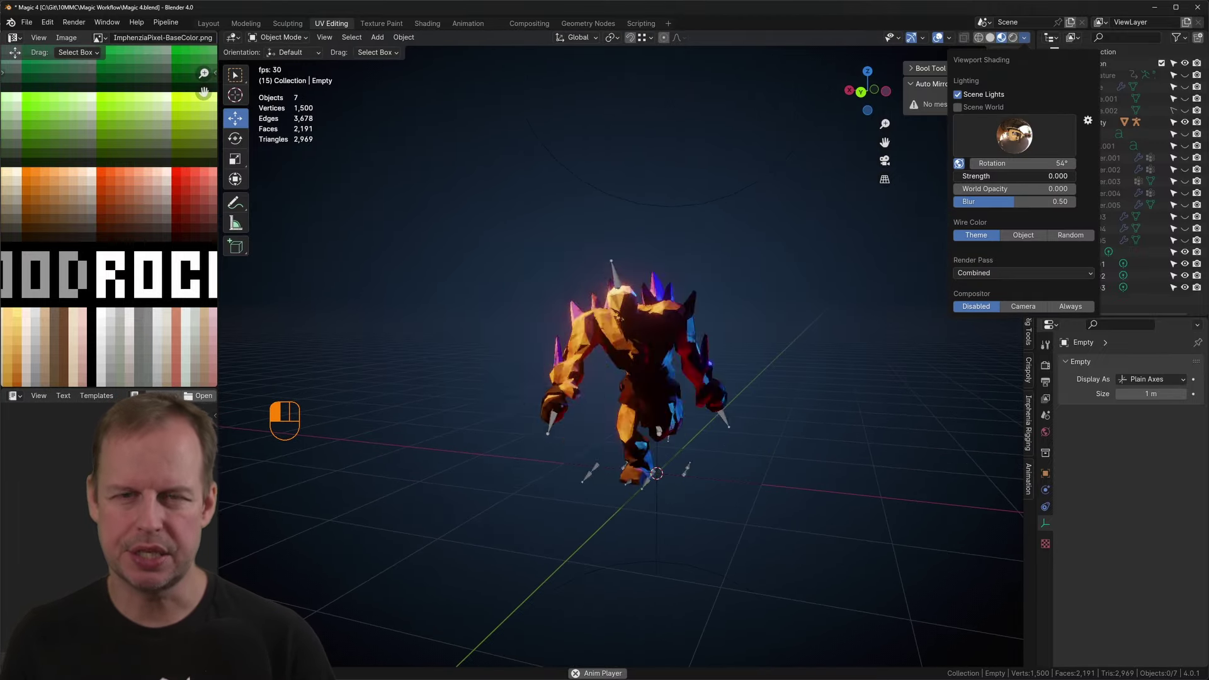
Step: Hide Armature.001 and replay the dance without the bones shown
middle_drag(778, 283, 756, 293)
shift+middle_drag(755, 293, 869, 280)
scroll(869, 281, down, 2)
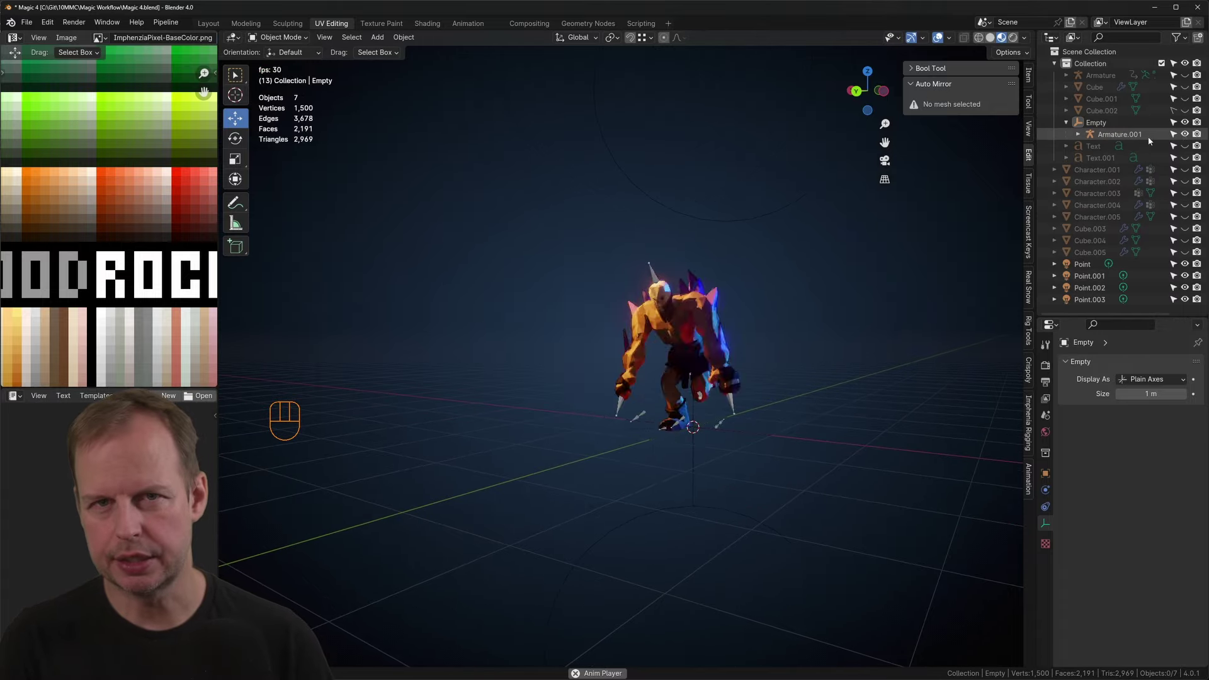
click(1184, 134)
mouse_move(730, 249)
middle_down()
mouse_move(761, 243)
mouse_move(730, 252)
middle_up()
key(space)
scroll(739, 252, up, 3)
key(space)
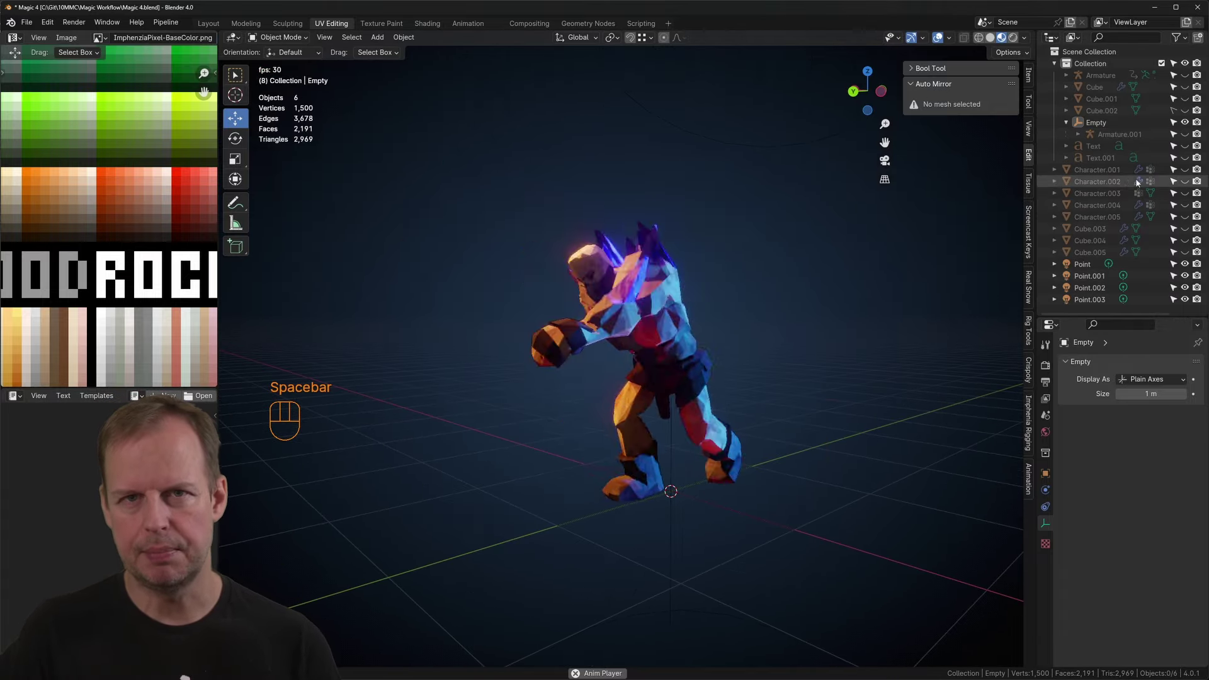
Step: Stop the playback, check the hidden character versions by toggling their visibility, and duplicate Character.002
key(space)
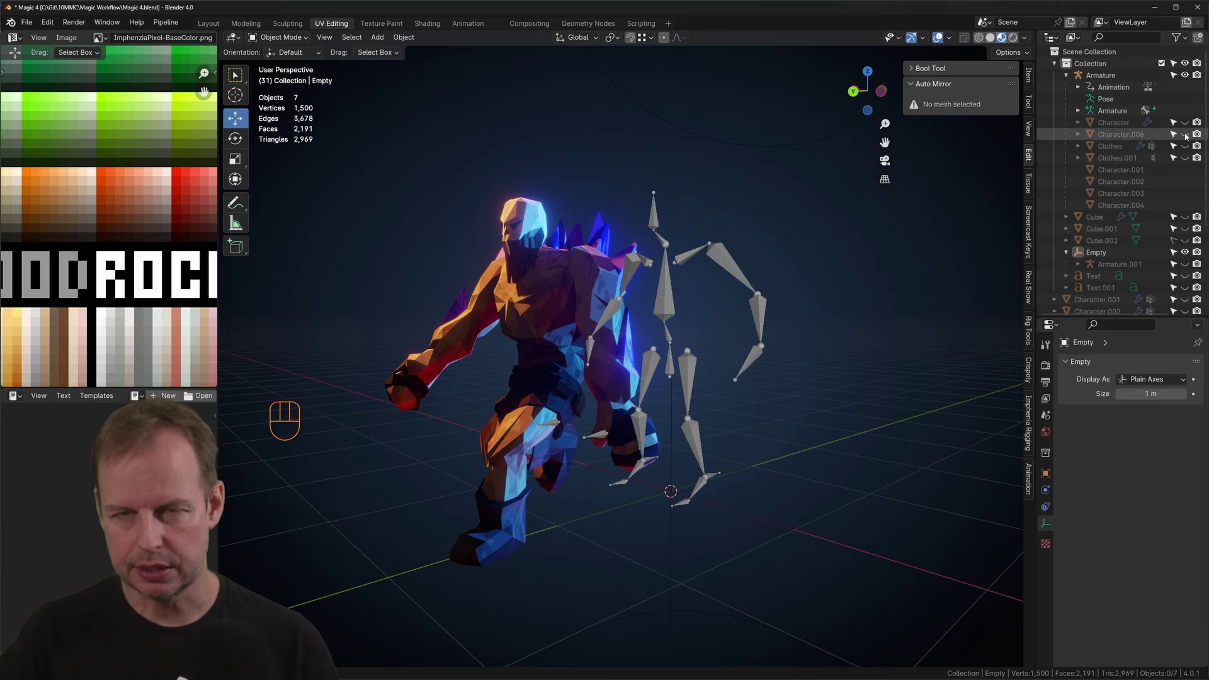
click(1185, 136)
click(1185, 135)
scroll(1185, 138, down, 4)
click(1184, 215)
click(1185, 215)
click(1185, 239)
click(1185, 239)
click(1185, 227)
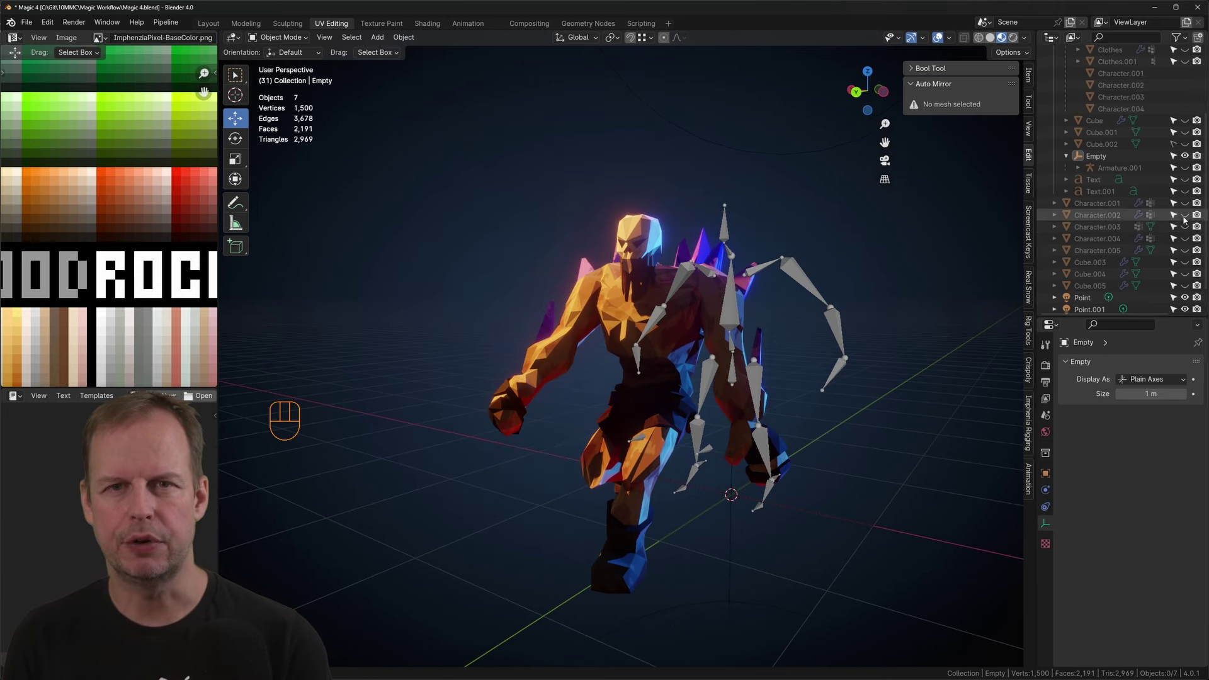
key(shift+d)
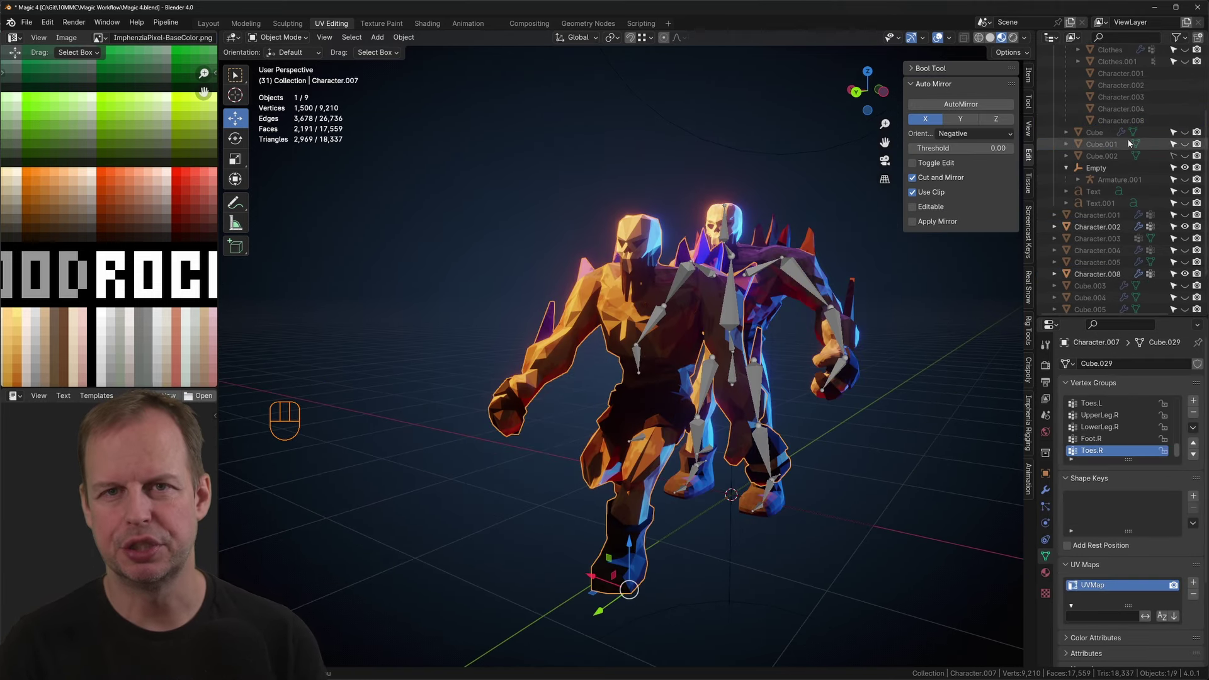
Step: Try to parent the duplicated character Character.008 to Armature.001
click(1131, 145)
scroll(1131, 133, up, 3)
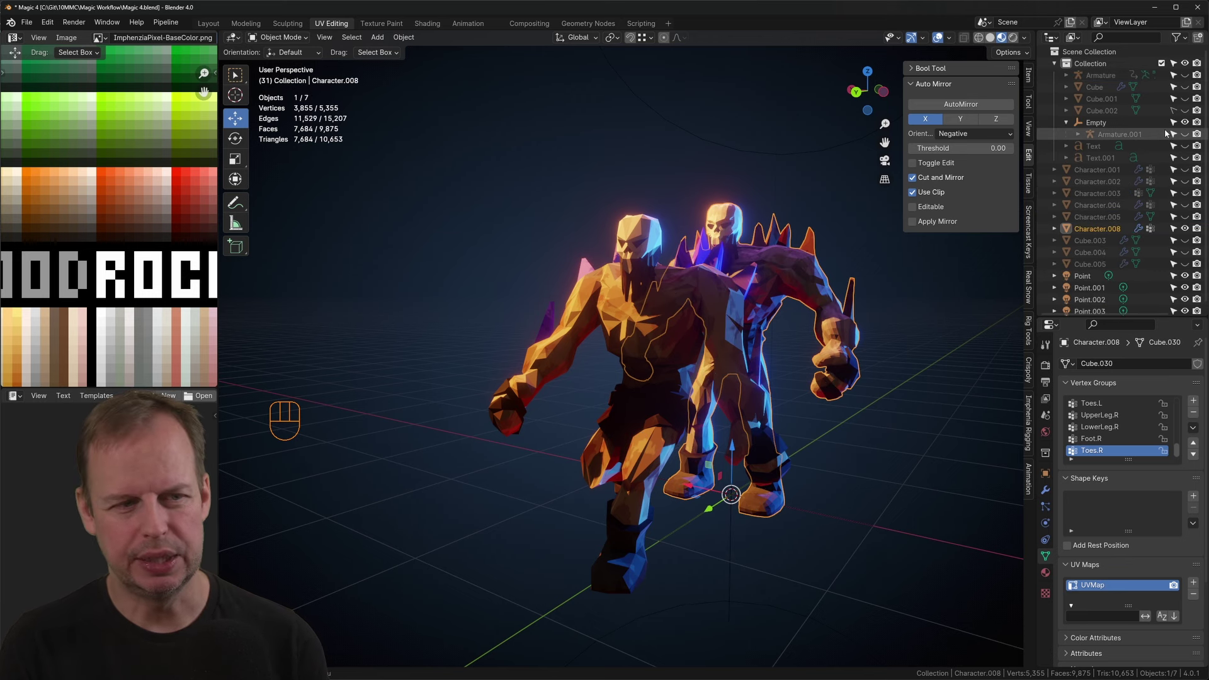
click(653, 287)
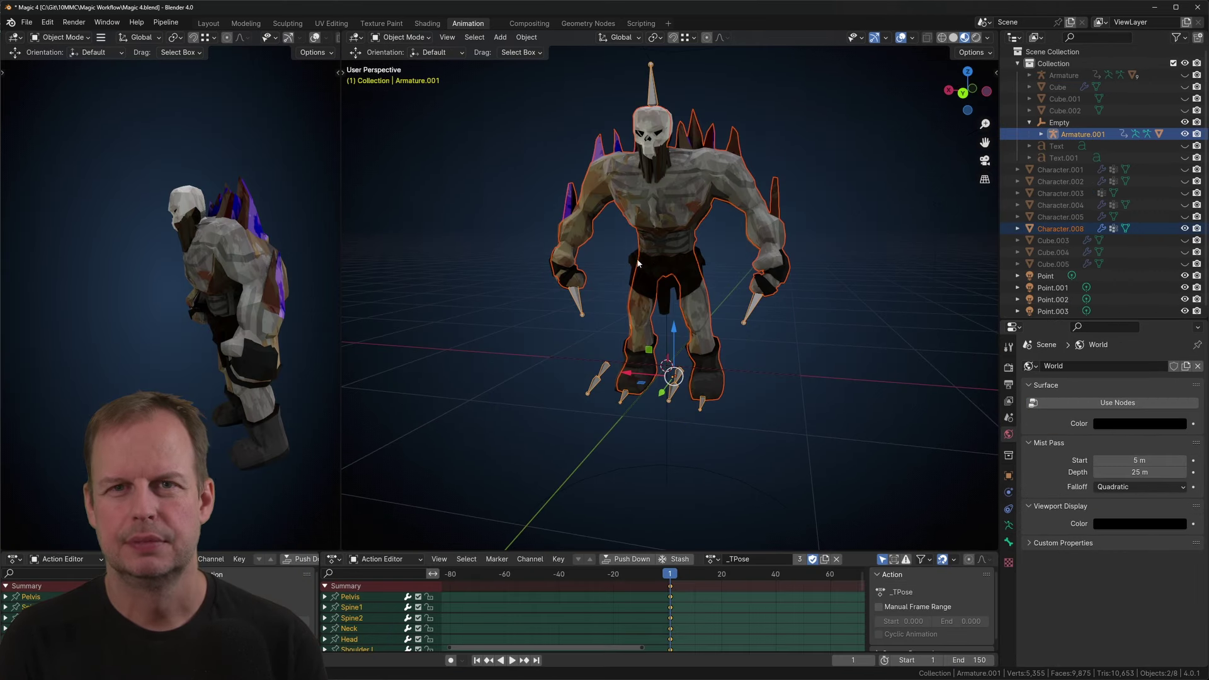
key(ctrl+p)
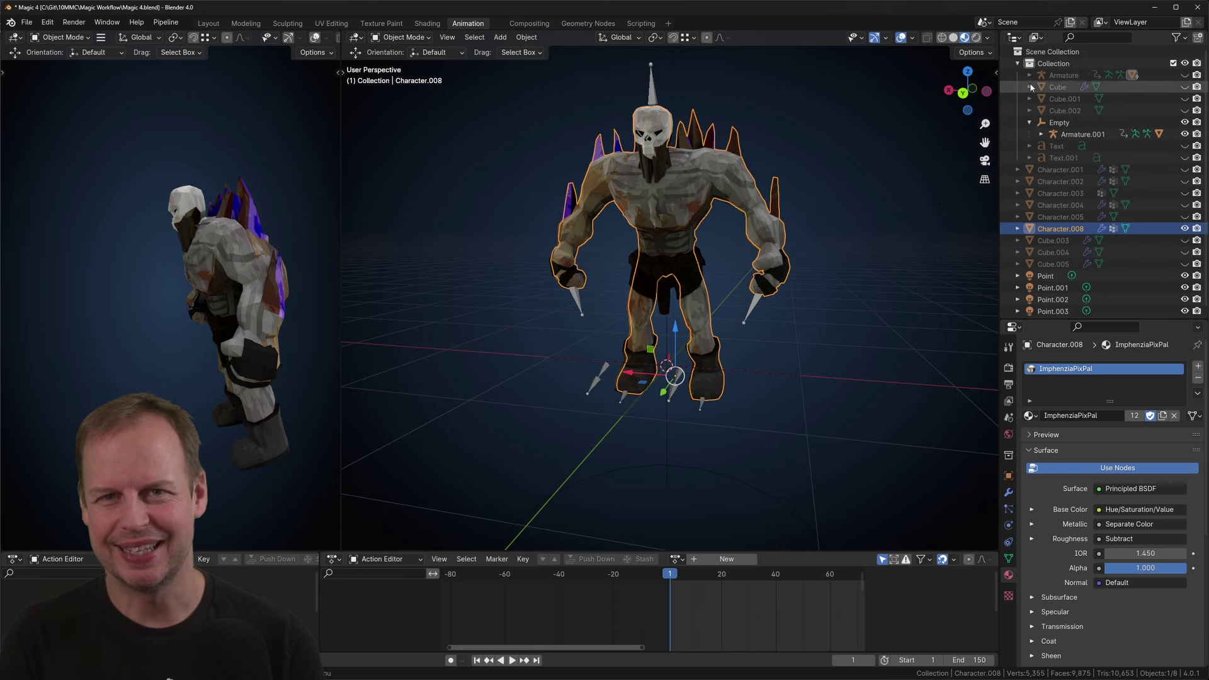
Step: Duplicate the Clothes object in place
scroll(848, 290, down, 4)
key(shift+d)
key(Escape)
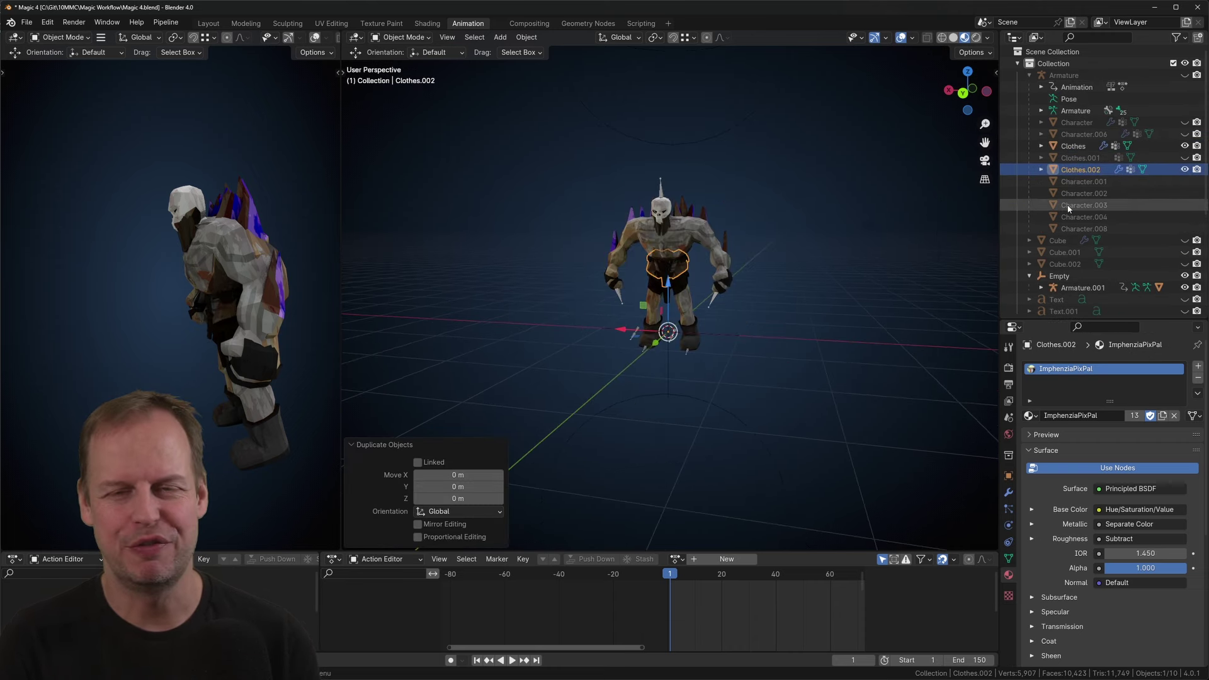
Step: Hide Character.007 and clear the location and rotation of Clothes.002 and Character.008
scroll(1068, 208, down, 4)
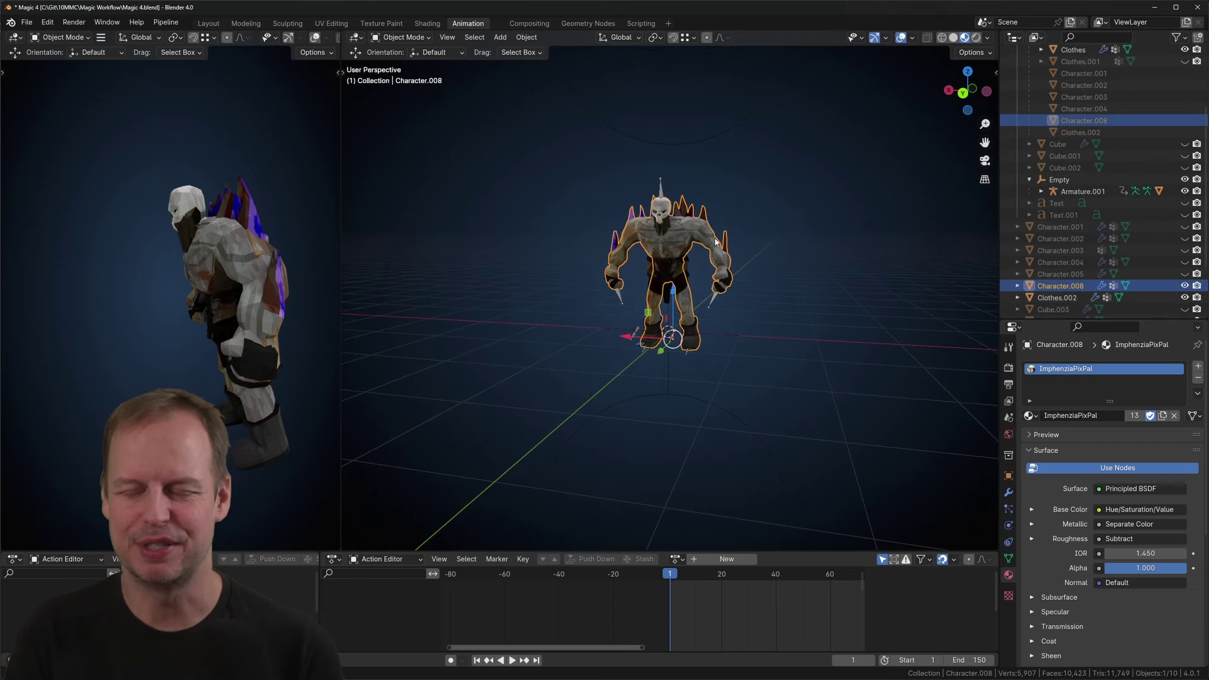
scroll(715, 242, up, 4)
click(1158, 191)
key(h)
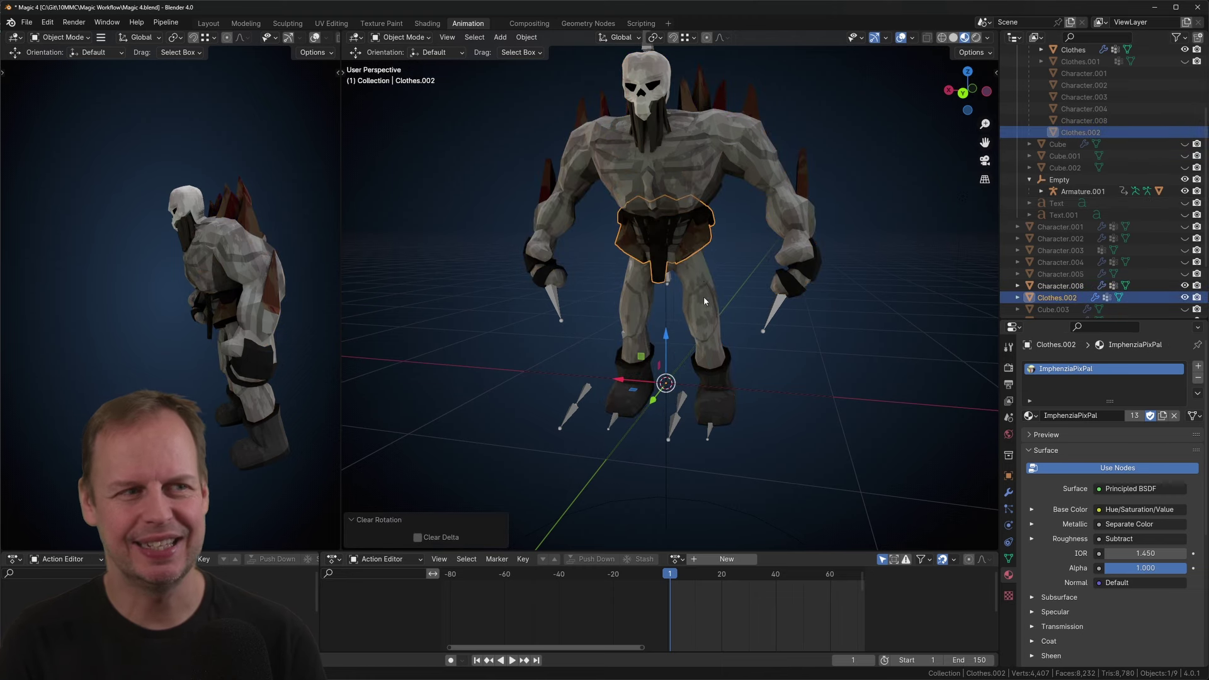
key(alt+g)
shift+click(685, 173)
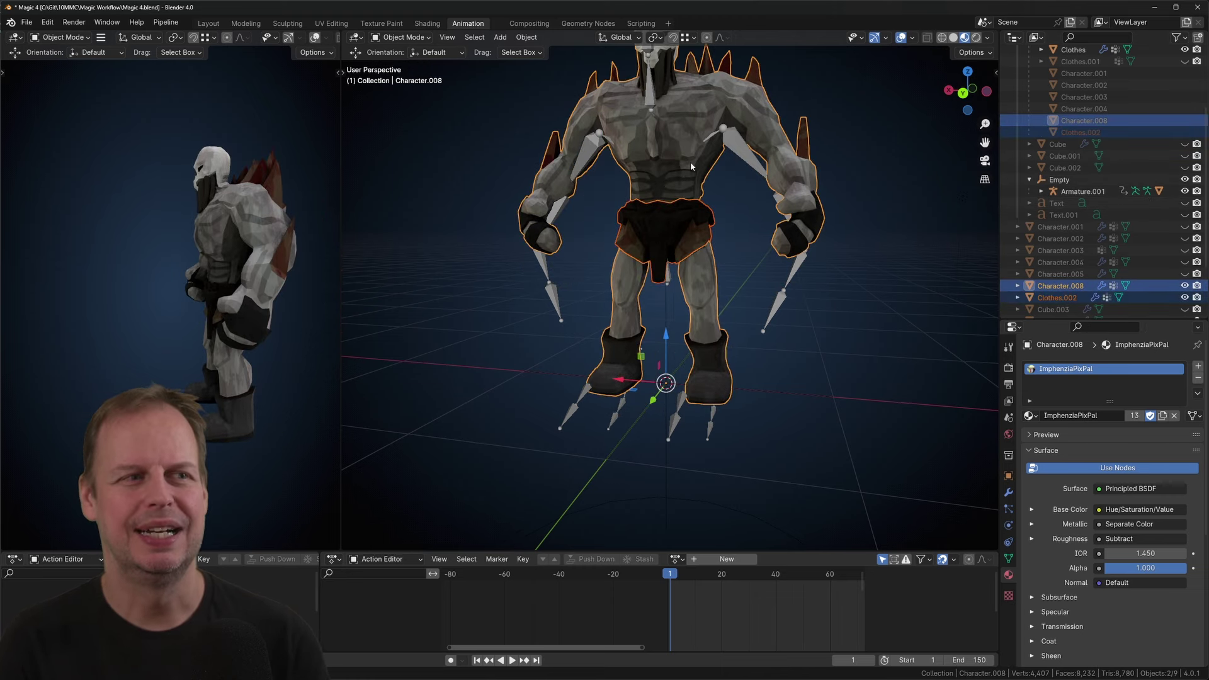
Step: Remove the Armature modifiers from Clothes.002 and Character.008, and apply the character's Mirror modifier
shift+click(697, 235)
click(695, 234)
shift+click(690, 160)
click(691, 158)
click(692, 231)
click(1009, 493)
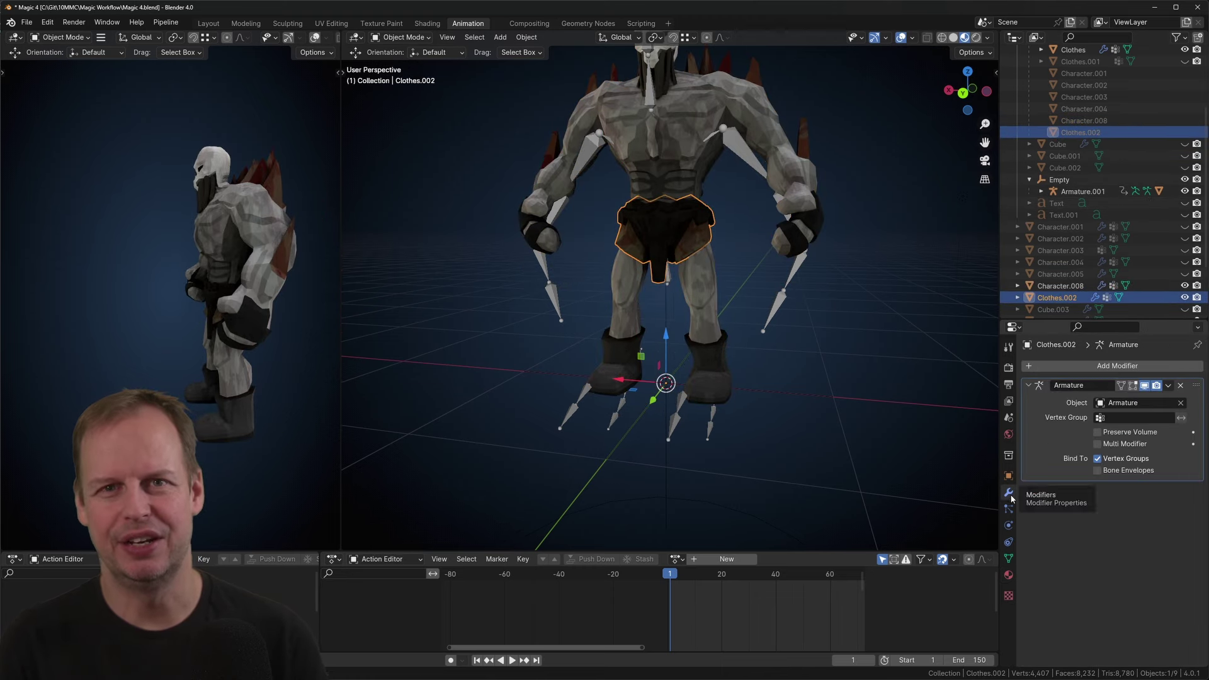
click(1181, 385)
click(690, 158)
key(ctrl+a)
click(1181, 385)
Step: Join the clothes into Character.008
click(693, 232)
shift+click(685, 161)
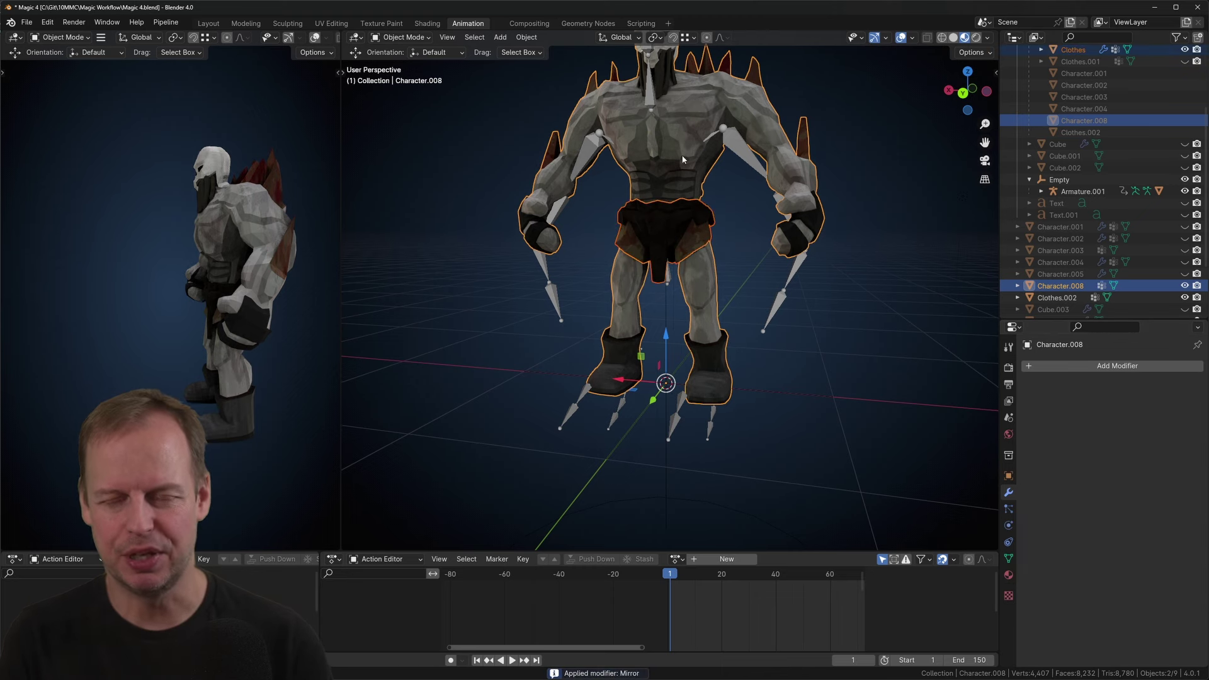
key(ctrl+j)
Step: Show Character.007 under Armature.001 again and display the transform values of Character.008
click(1041, 180)
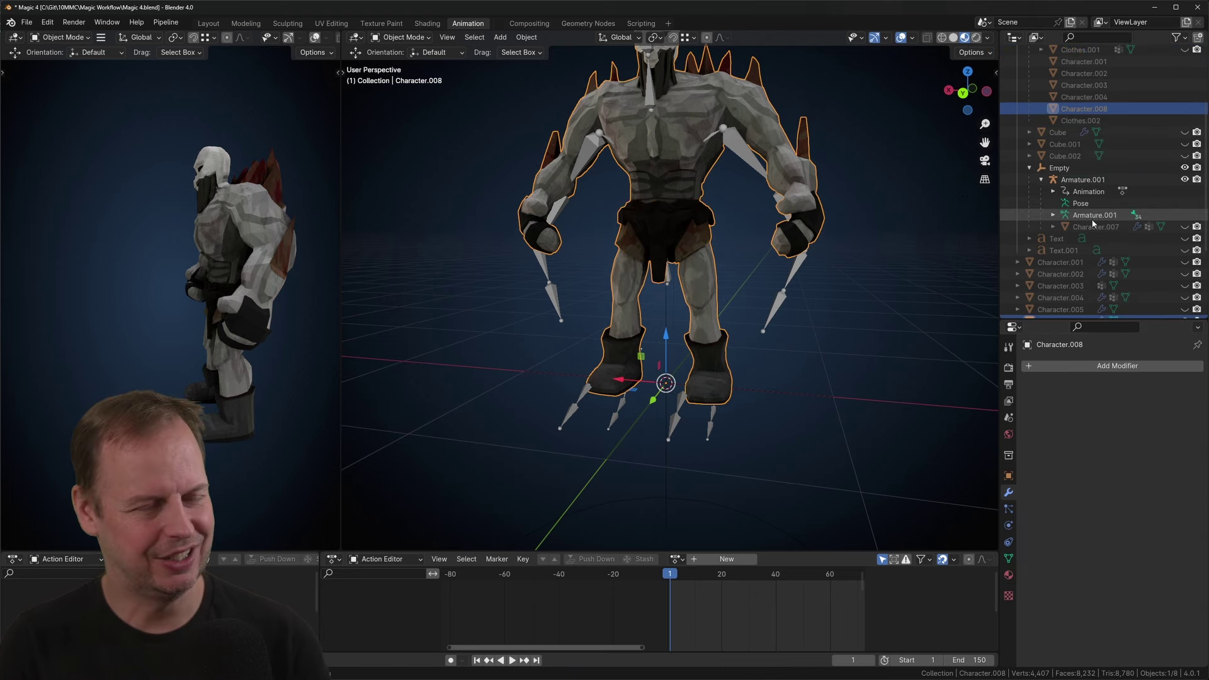
click(1093, 217)
click(1097, 227)
key(n)
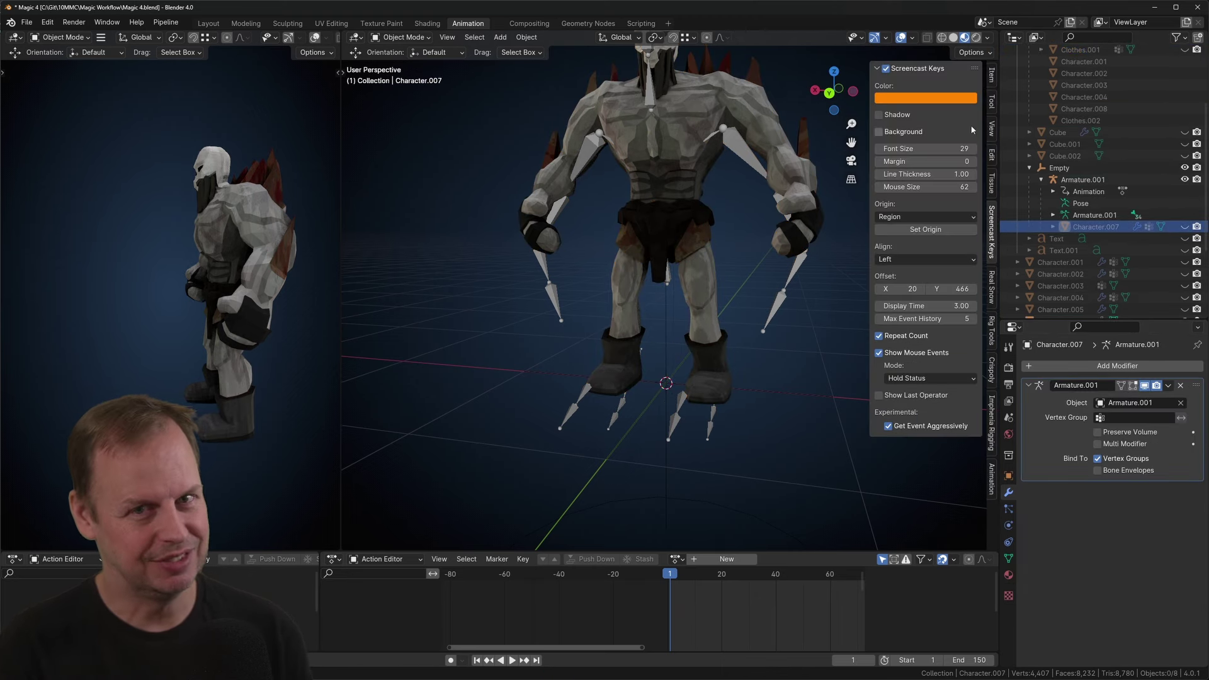
scroll(1101, 225, down, 2)
click(1070, 274)
middle_drag(831, 189, 772, 211)
click(1184, 179)
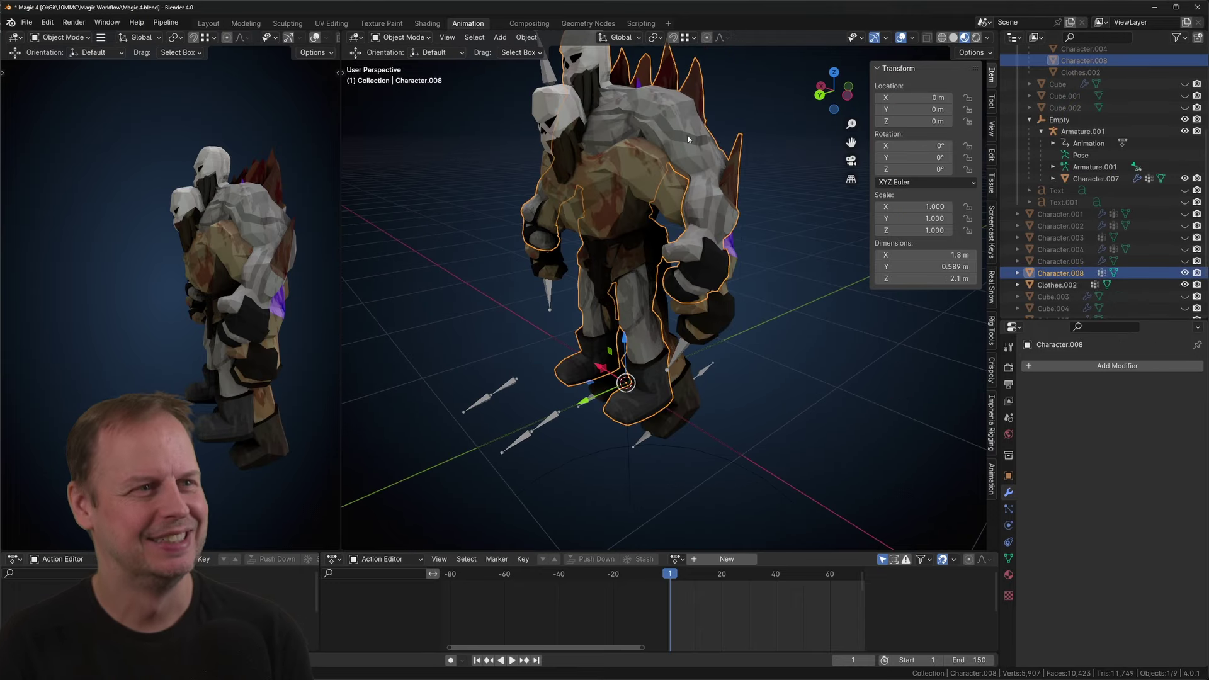
Step: Align Character.008 over Character.007 in left side view by moving it and rotating it to about -14° on X
middle_drag(686, 137, 776, 172)
key(ctrl+KP_3)
drag(615, 301, 616, 328)
key(r)
click(680, 278)
key(g)
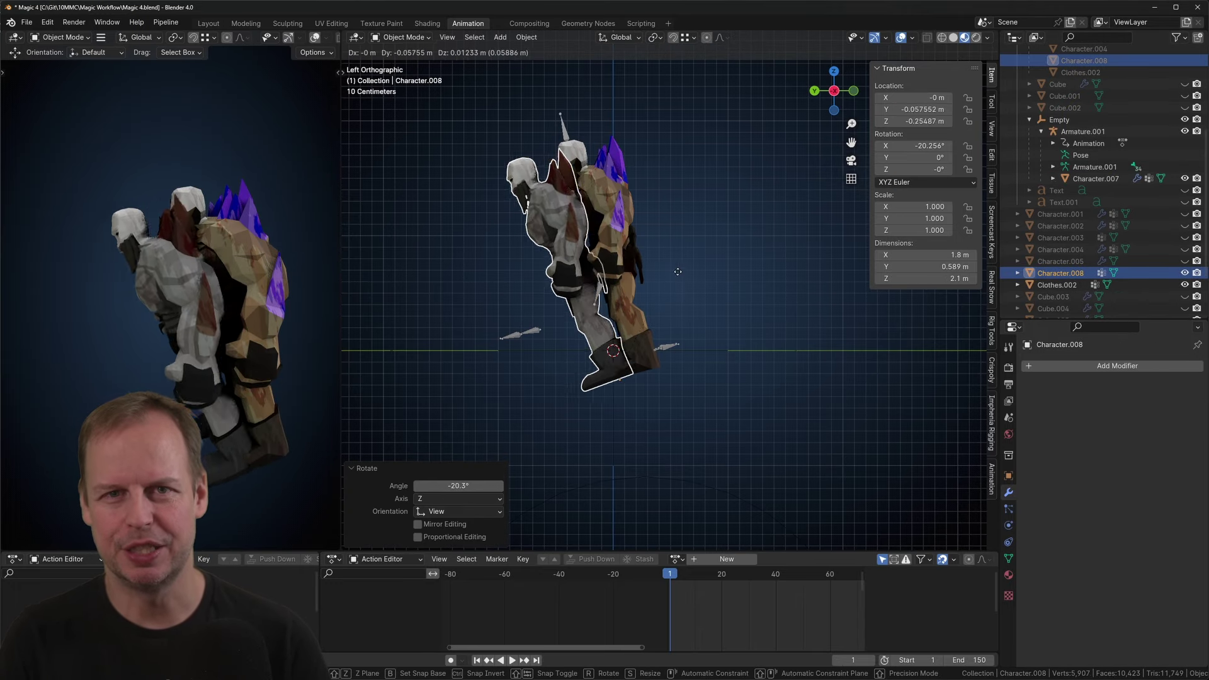
click(715, 270)
key(r)
click(721, 274)
middle_drag(702, 259, 808, 274)
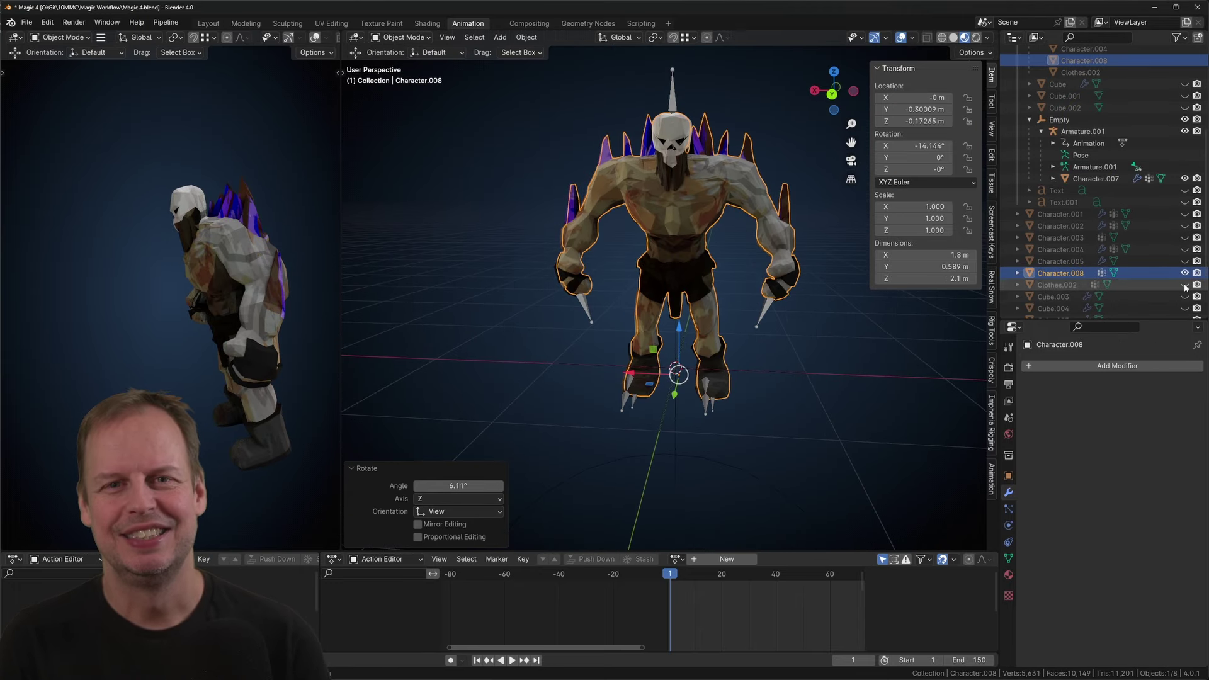
Step: Clear the location and rotation of Character.008
click(1185, 285)
key(alt+g)
key(alt+r)
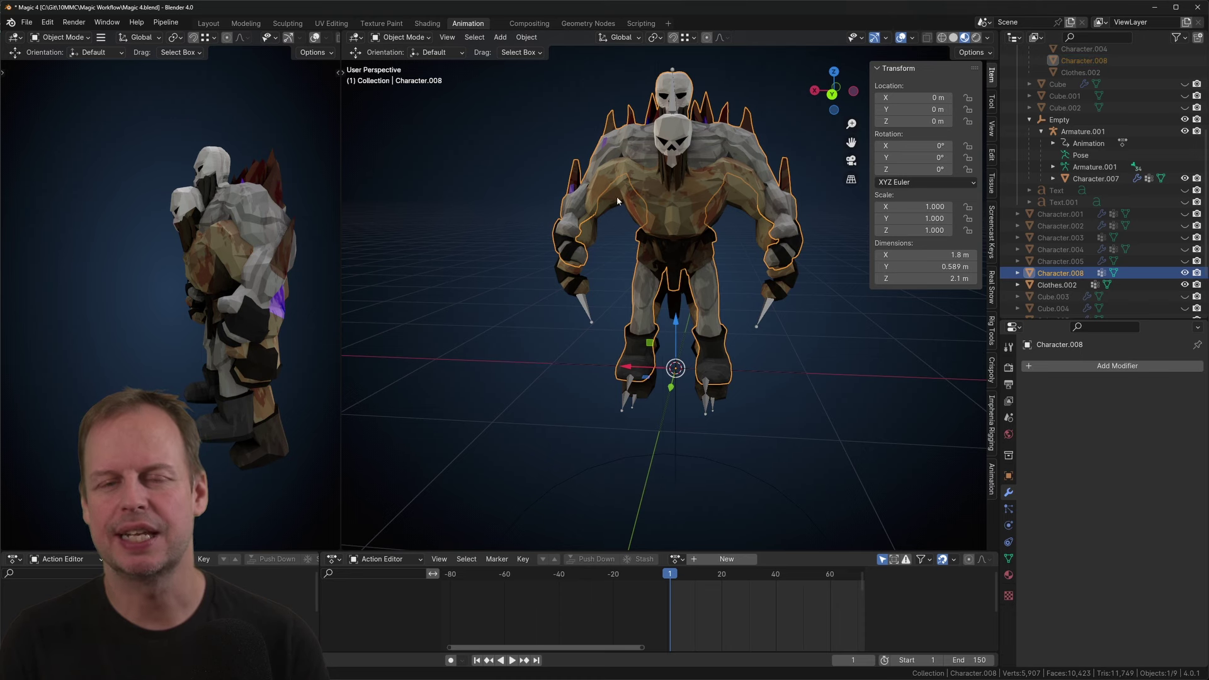
Step: Save the project as a new file named Magic 4 MixamoTest.blend
click(26, 22)
click(51, 125)
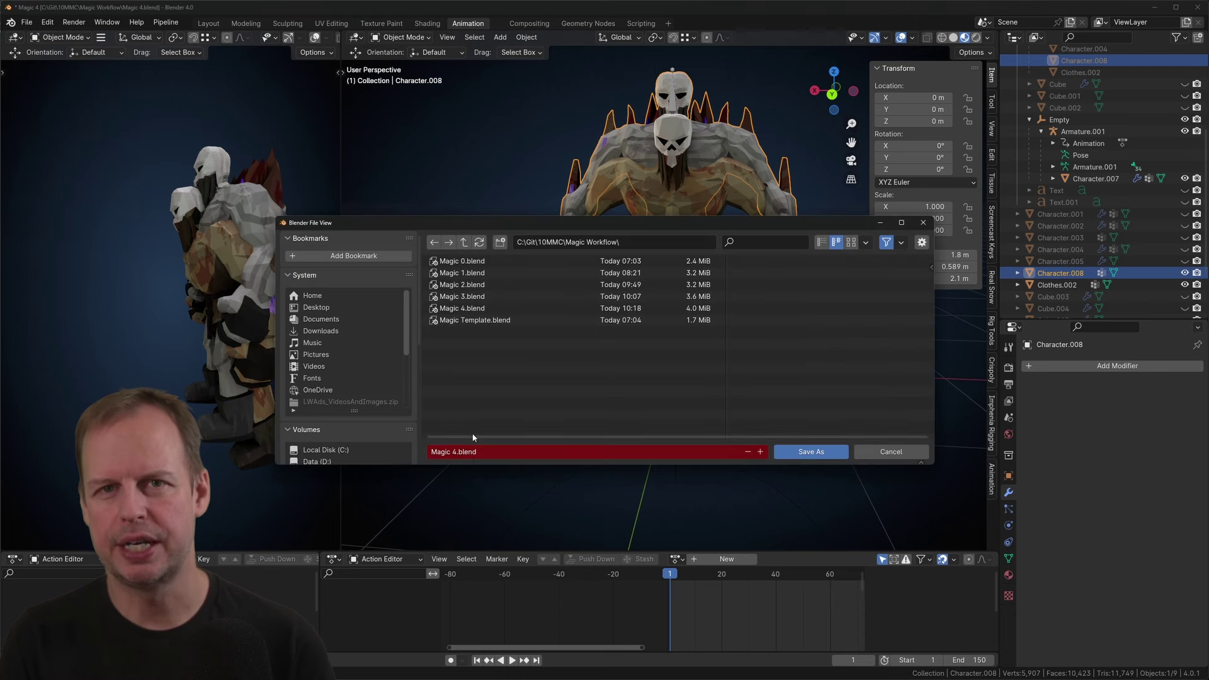
click(799, 452)
Step: Hide the leftover Clothes.002 and reselect Character.008
click(1050, 285)
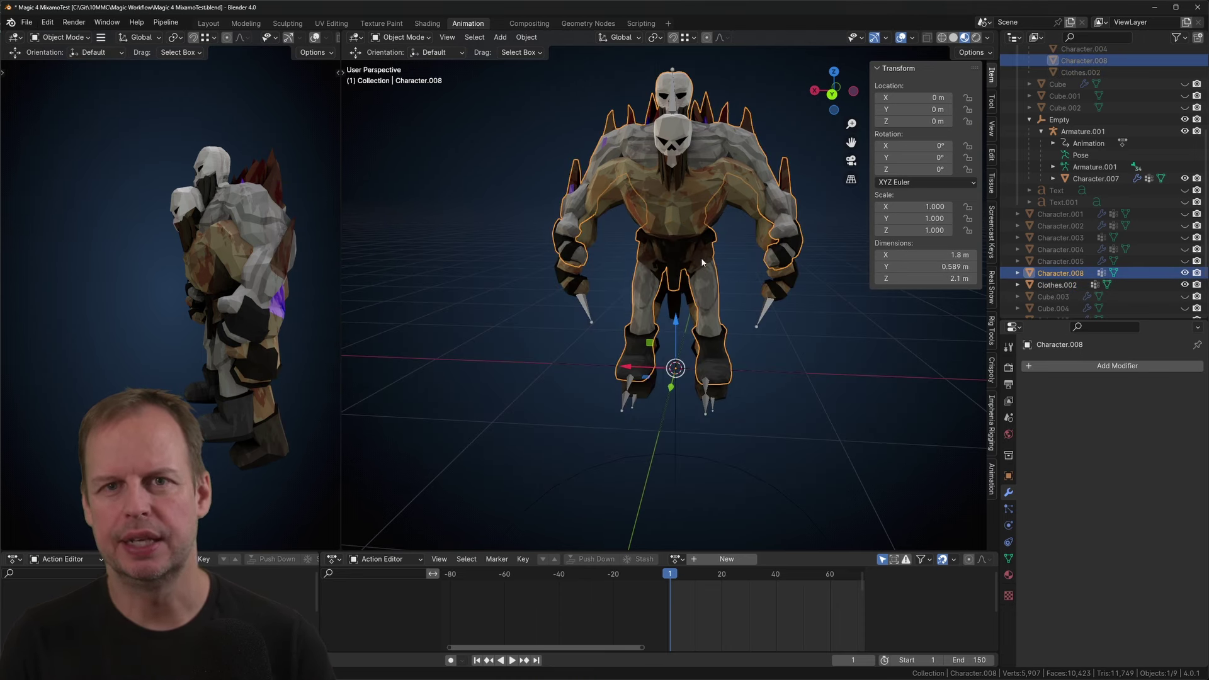
key(h)
click(710, 276)
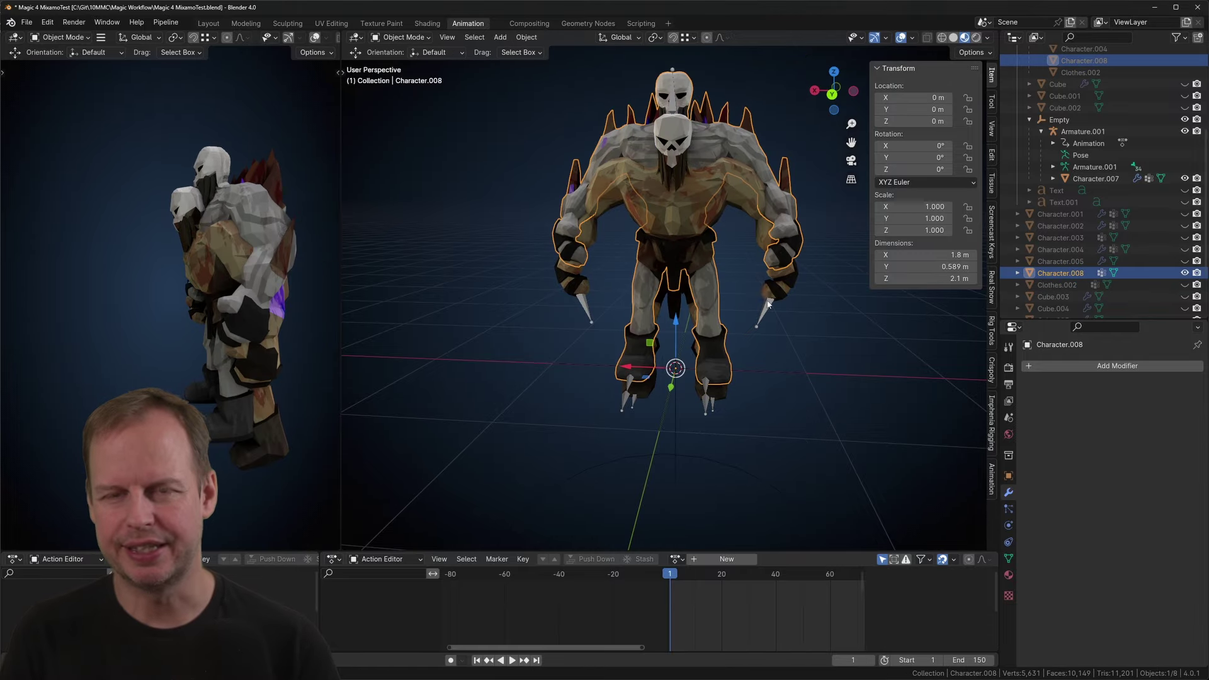
Step: In right side view, rotate Character.008 to about -14.2° on X and move it over Character.007
key(KP_3)
key(r)
click(771, 307)
key(g)
click(772, 305)
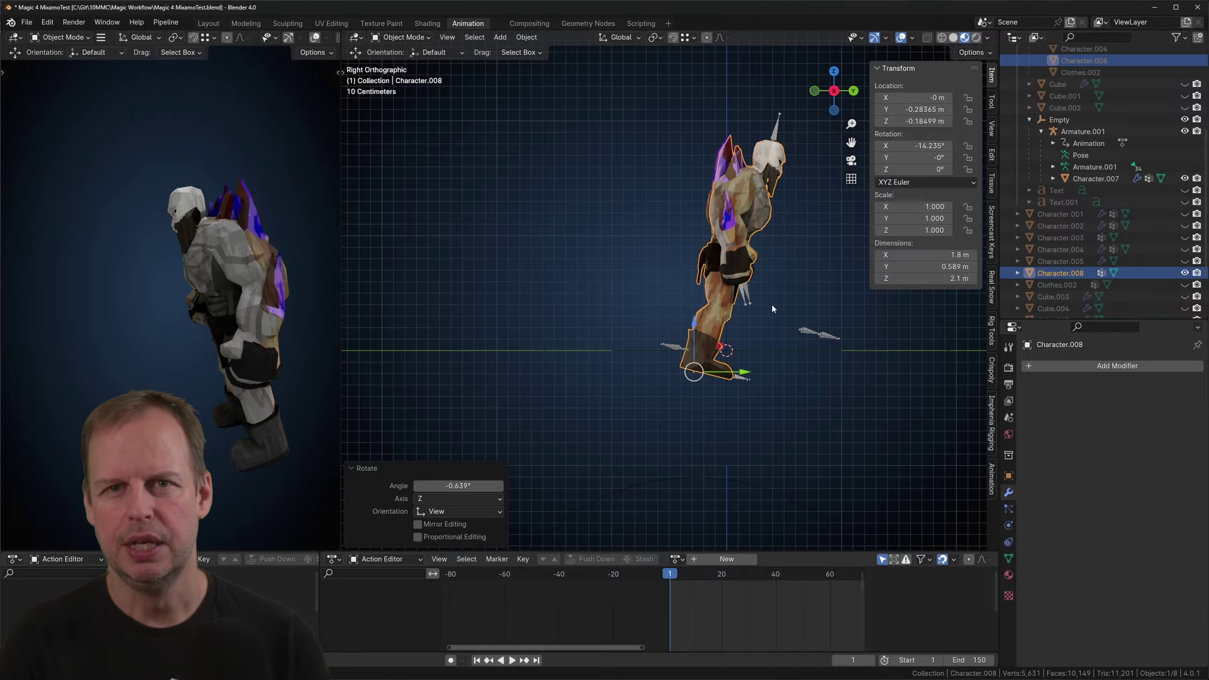
Step: Fine-tune the tilt of Character.008 to about -13.3° on X so it matches the imported character
middle_drag(772, 303, 754, 340)
key(ctrl+KP_3)
scroll(758, 333, up, 4)
key(r)
click(678, 202)
middle_drag(678, 203, 742, 252)
scroll(1193, 133, up, 3)
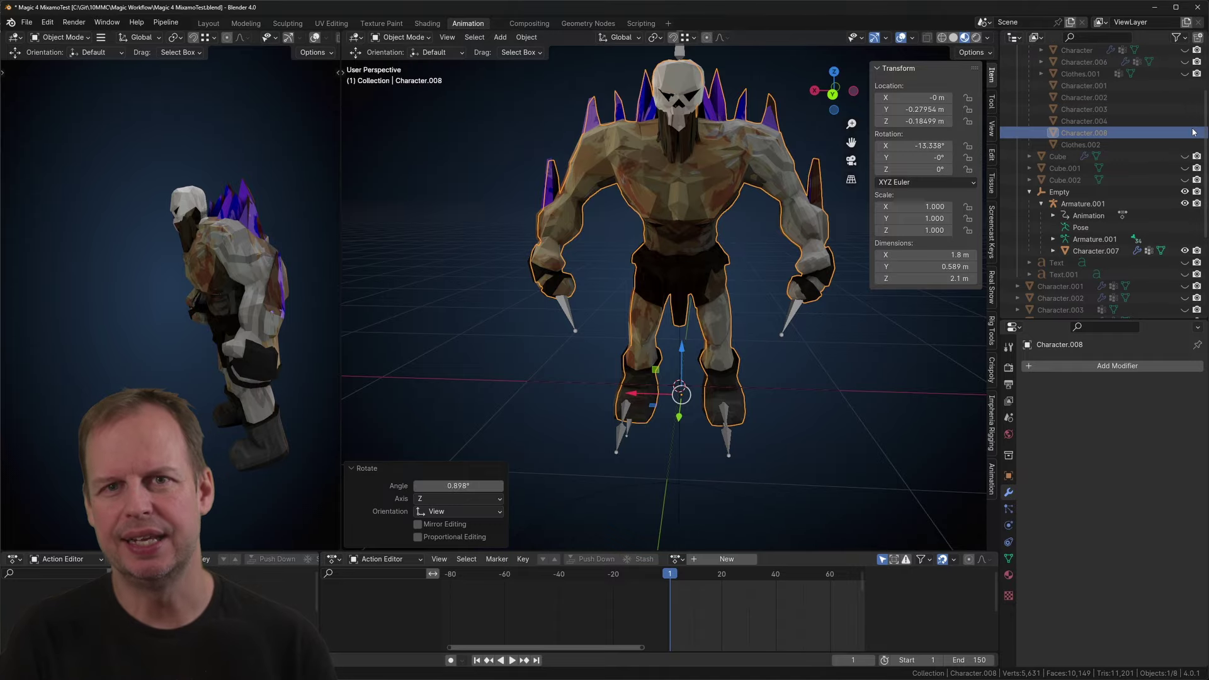
Step: Parent Character.008 to Armature.001 with automatic weights and play back the dance in the UV Editing workspace
shift+click(793, 369)
key(ctrl+p)
click(761, 349)
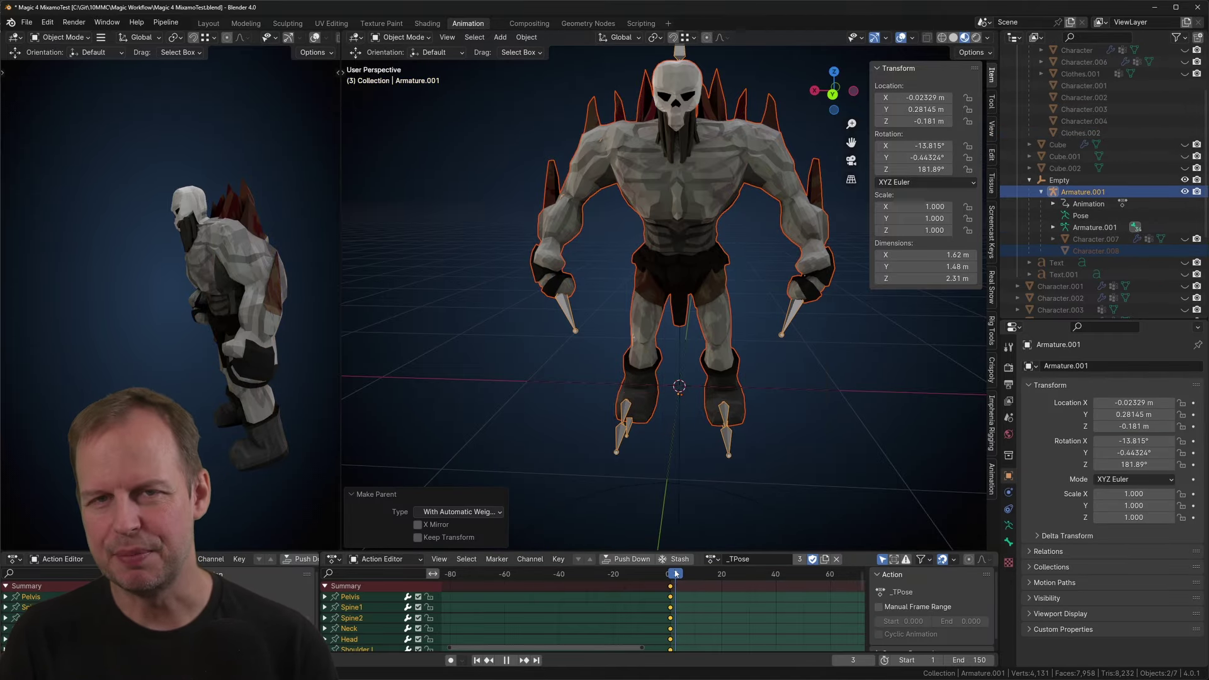
click(774, 479)
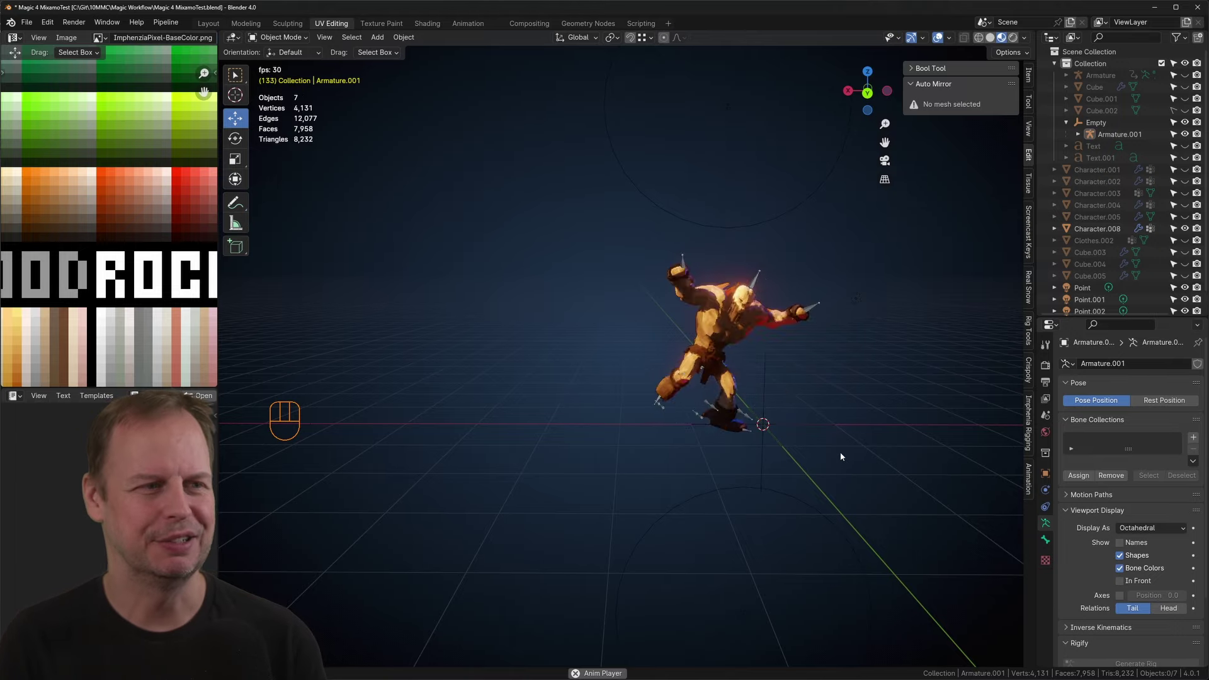
key(space)
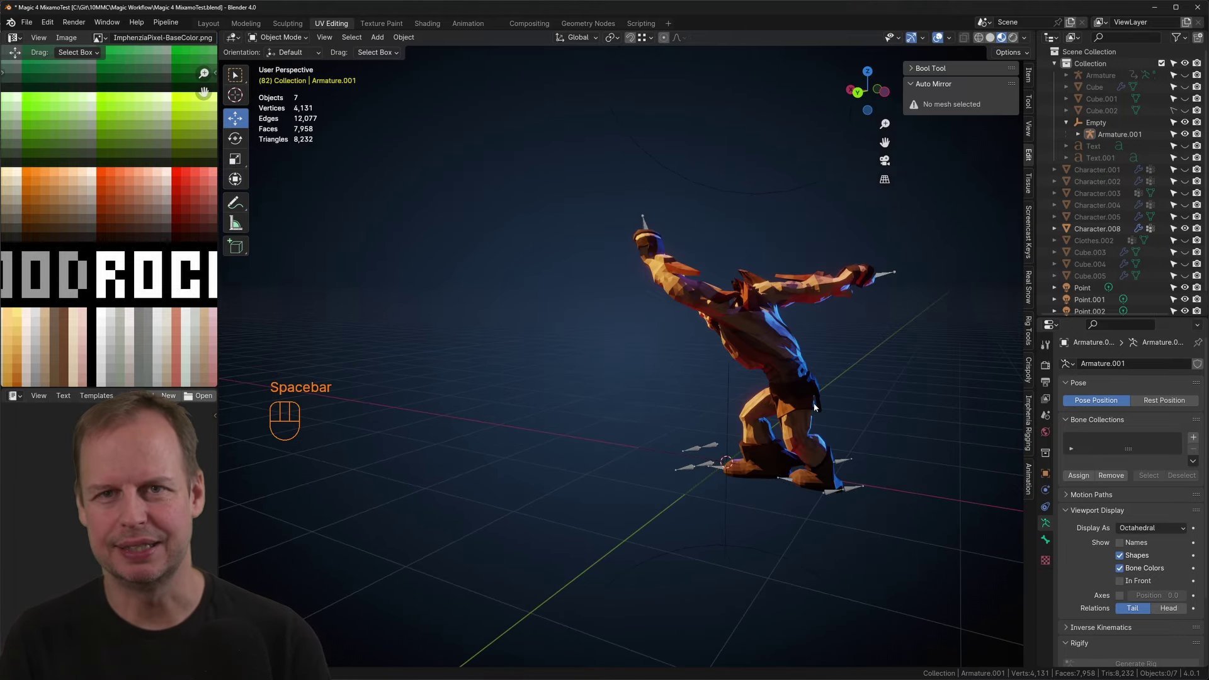
Step: In Edit Mode, select the IK pole bones of Armature.001 and turn off their Deform option
shift+middle_drag(780, 397, 724, 463)
key(Tab)
key(Tab)
key(Tab)
key(3)
click(1045, 539)
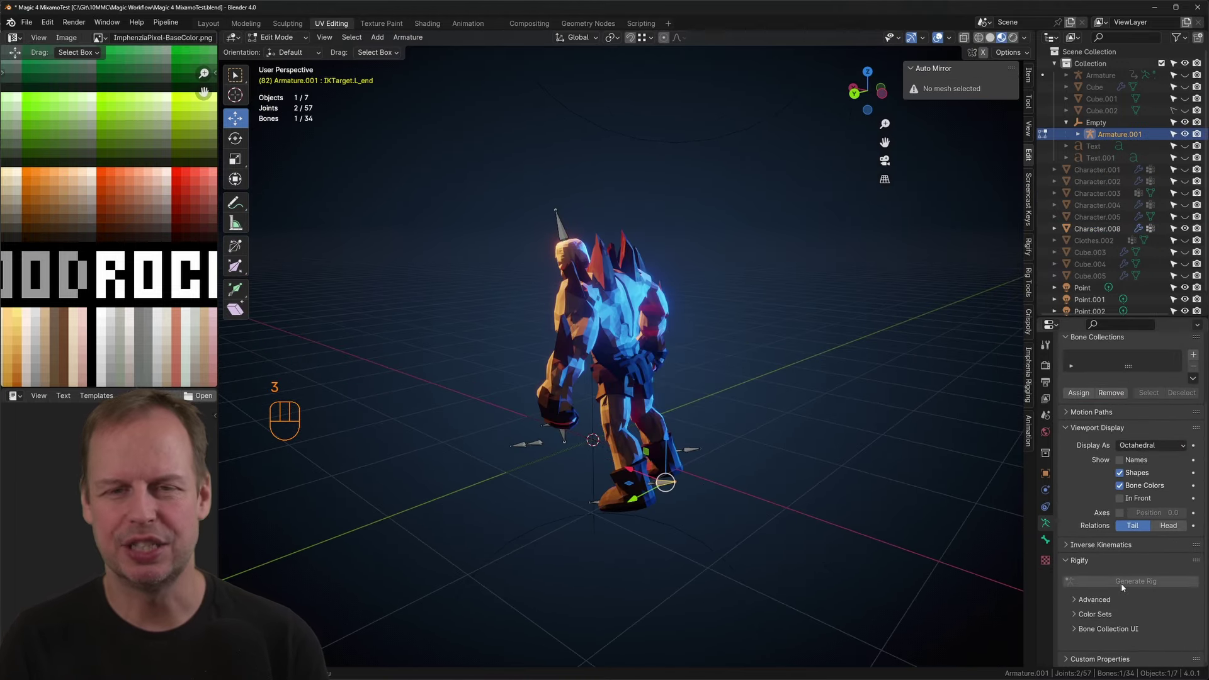
scroll(1100, 580, down, 5)
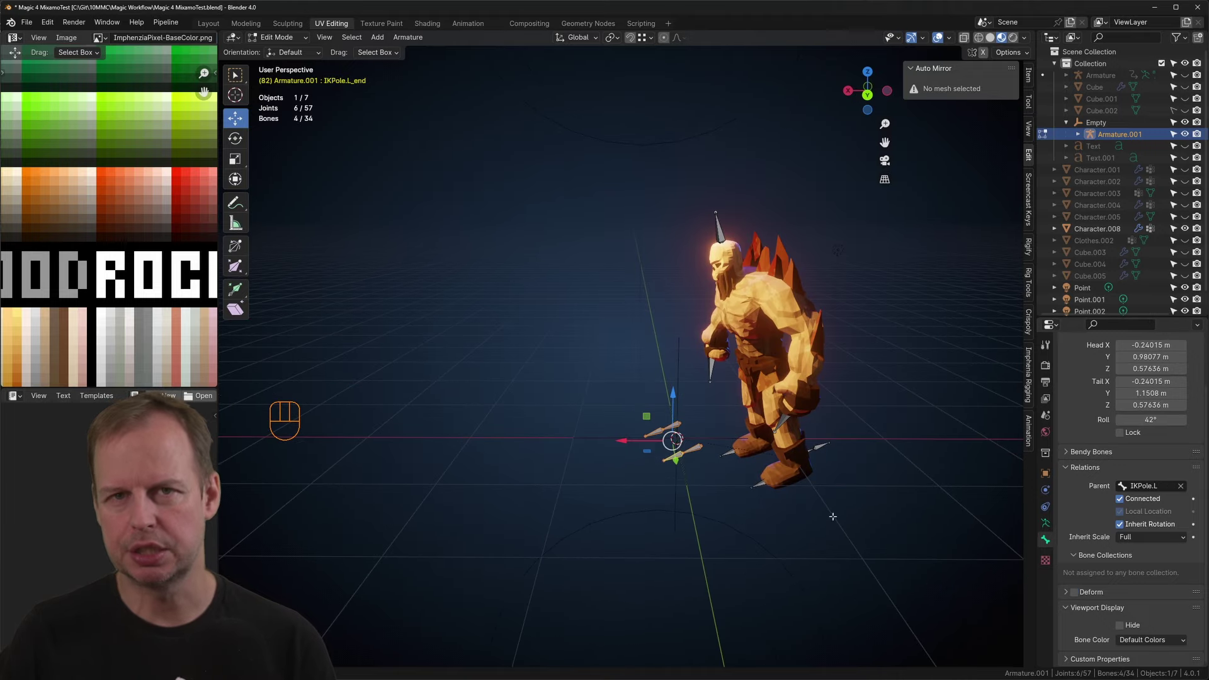
Step: Play back the dance in Object Mode and examine how the character deforms from several viewing angles
key(ctrl+KP_1)
key(KP_1)
key(KP_3)
key(space)
key(Tab)
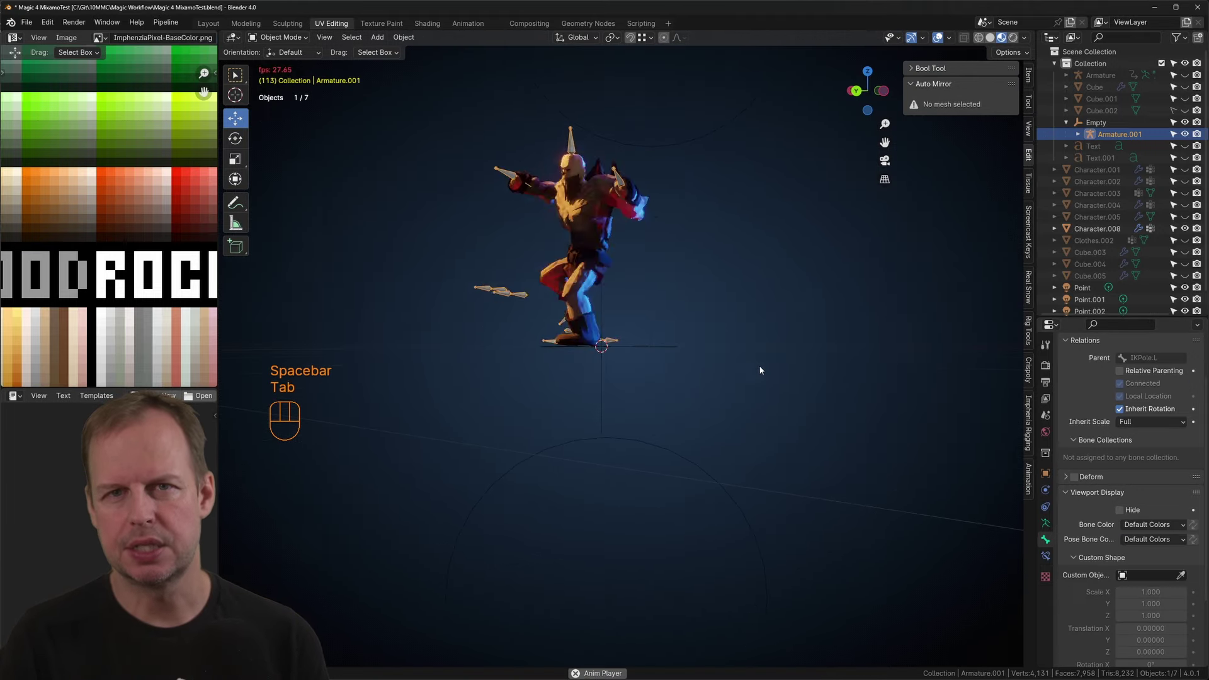
key(space)
key(space)
key(space)
key(KP_1)
middle_drag(682, 319, 623, 255)
key(Tab)
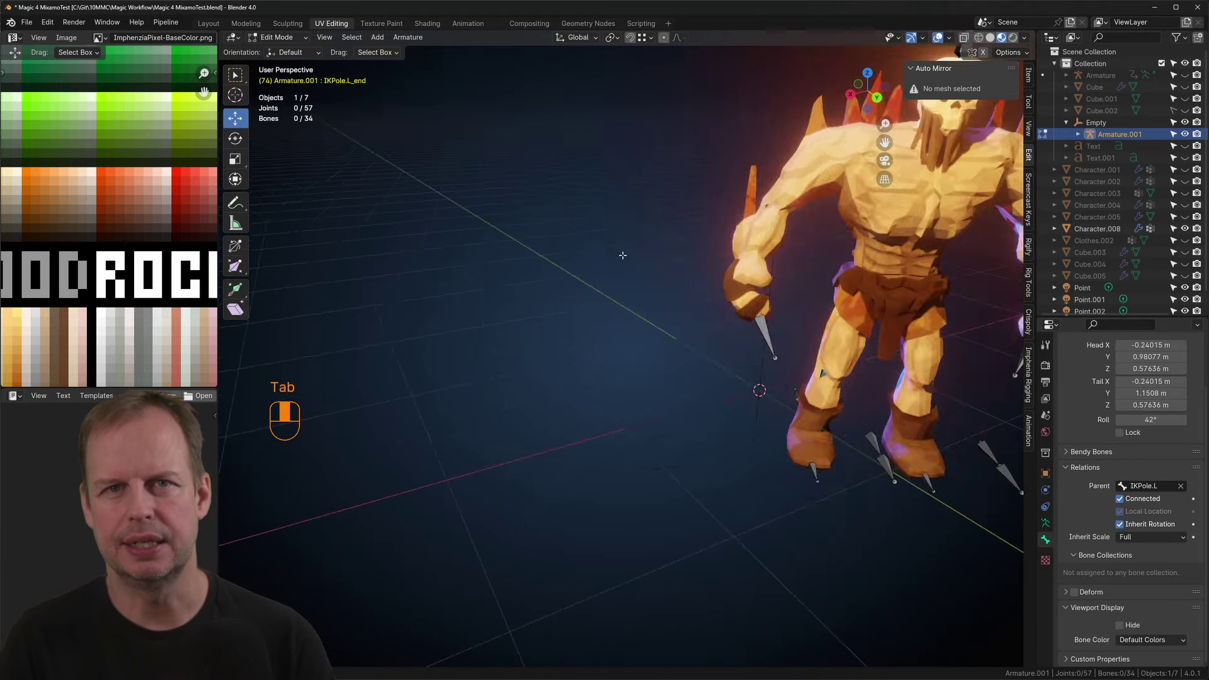
Step: Try to parent Character.008 to Armature.001 with automatic weights while it is in a dance pose
scroll(623, 255, down, 4)
key(ctrl+Tab)
click(749, 249)
middle_drag(837, 283, 781, 259)
shift+click(734, 390)
key(ctrl+p)
click(744, 314)
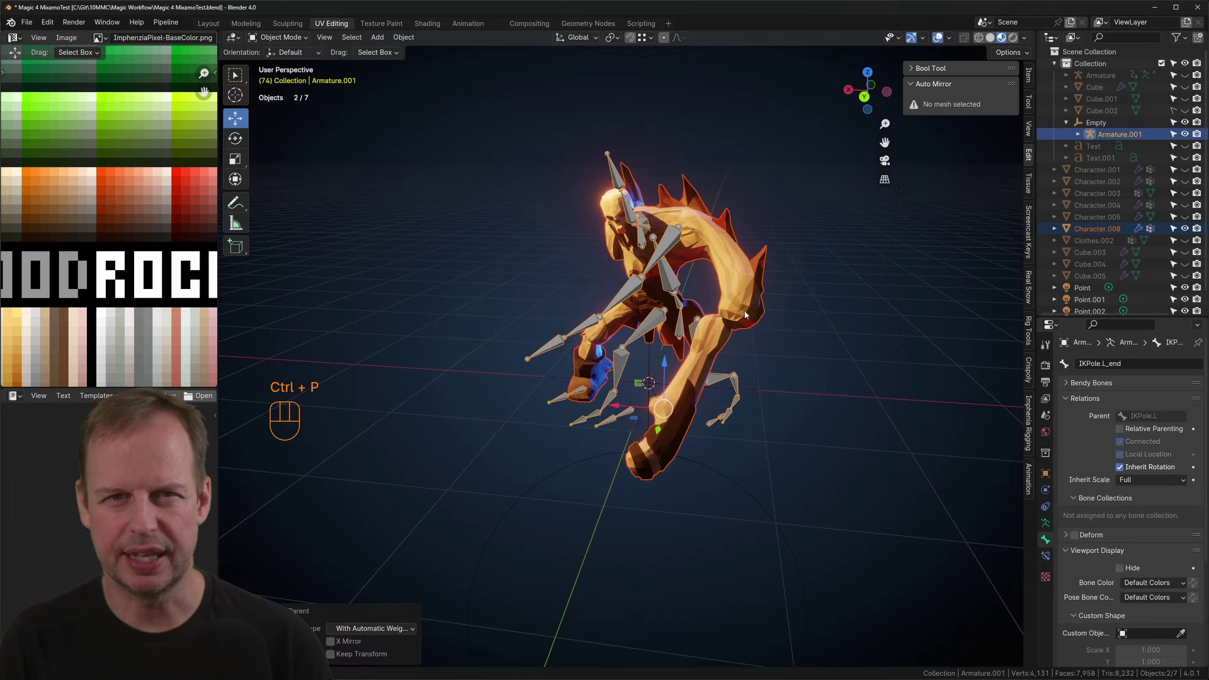
key(ctrl+z)
Step: In the Animation workspace, parent Character.008 to Armature.001 with automatic weights while the _TPose action is active at frame 1
key(ctrl+Left)
key(ctrl+Left)
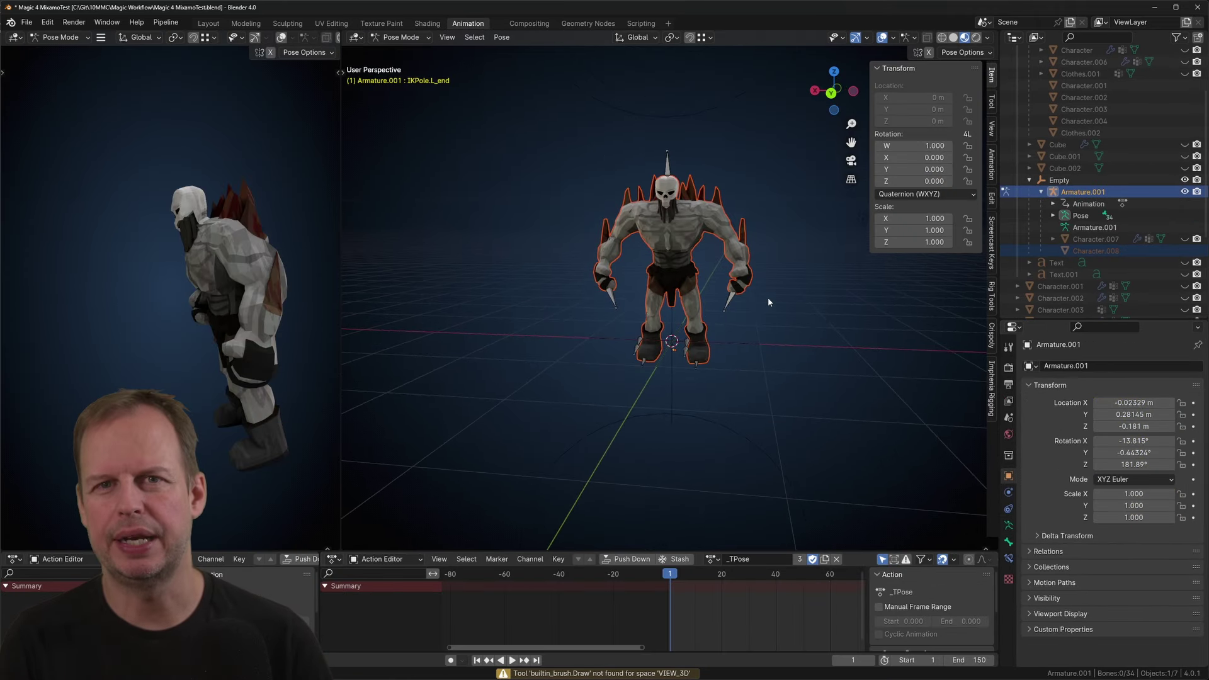
click(744, 277)
shift+click(732, 300)
key(ctrl+Tab)
key(ctrl+p)
click(743, 315)
Step: Assign the mixamo.com action to Armature.001 and play back the dance on the newly bound character
key(space)
click(712, 559)
key(Tab)
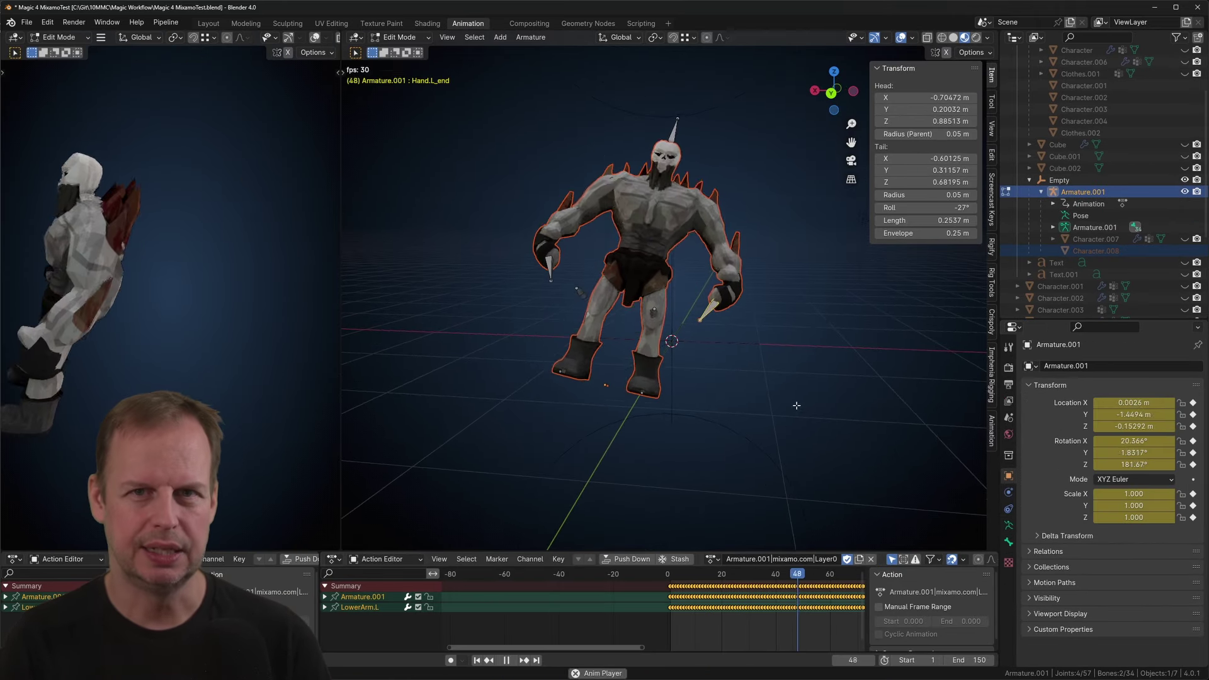
key(space)
Step: Inspect the IK target bones by the feet of Armature.001 in Edit Mode and review their bone properties
middle_drag(766, 399, 589, 411)
scroll(590, 411, up, 5)
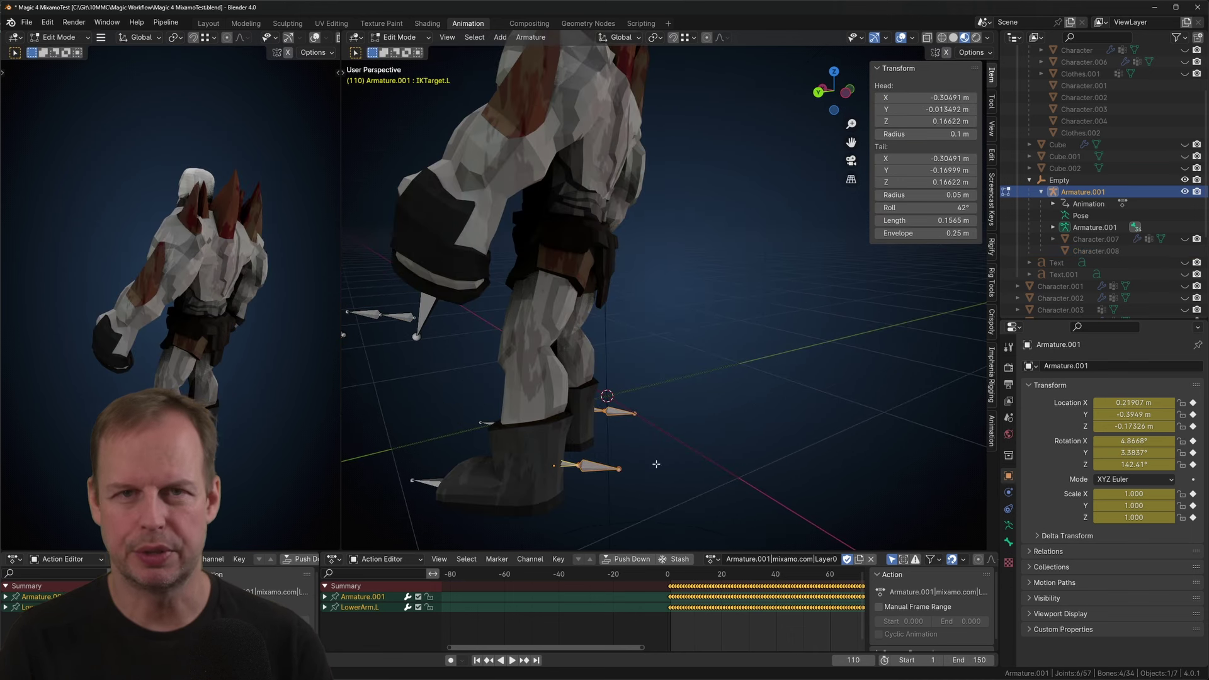
click(1009, 542)
key(Tab)
scroll(689, 437, down, 5)
Step: Assign the _TPose action to Armature.001, return to frame 1 and reopen the armature's action list
click(712, 559)
click(733, 422)
key(shift+Left)
middle_drag(692, 320, 777, 304)
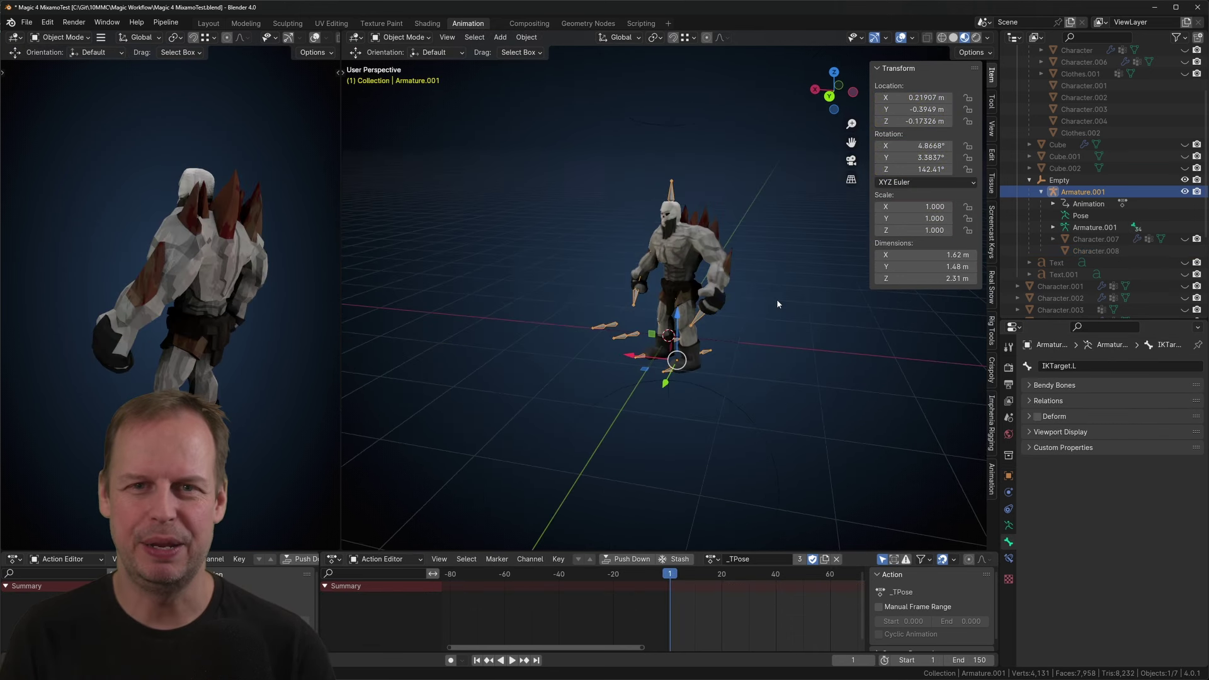
scroll(776, 304, up, 3)
click(776, 304)
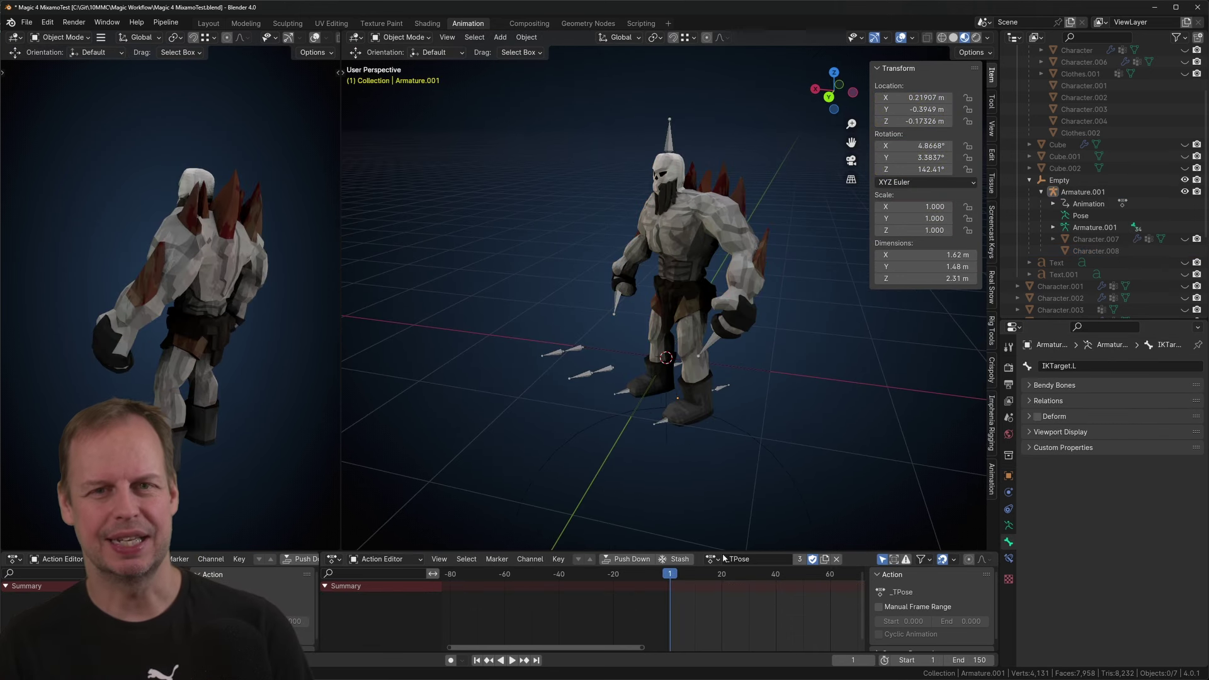
click(712, 559)
key(ctrl+Tab)
click(718, 343)
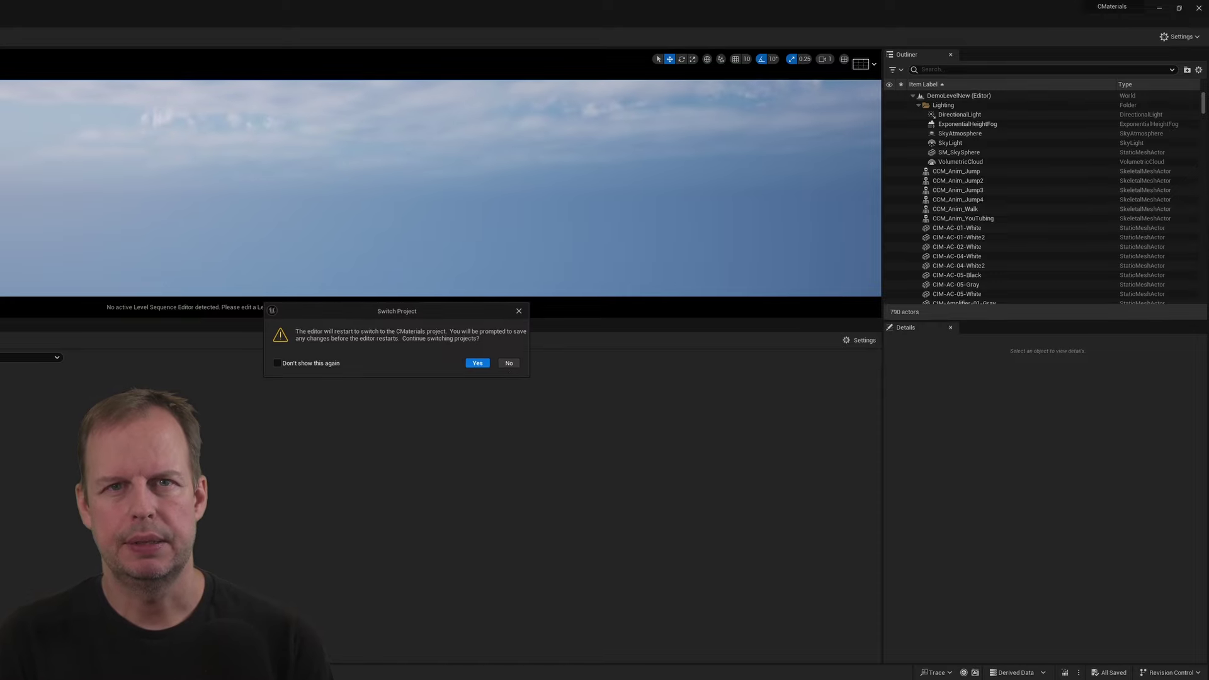
Step: In Unreal Editor, switch to the CMaterials project and migrate the ImphenziaPixPal material with its three textures to another project's Content folder
click(479, 363)
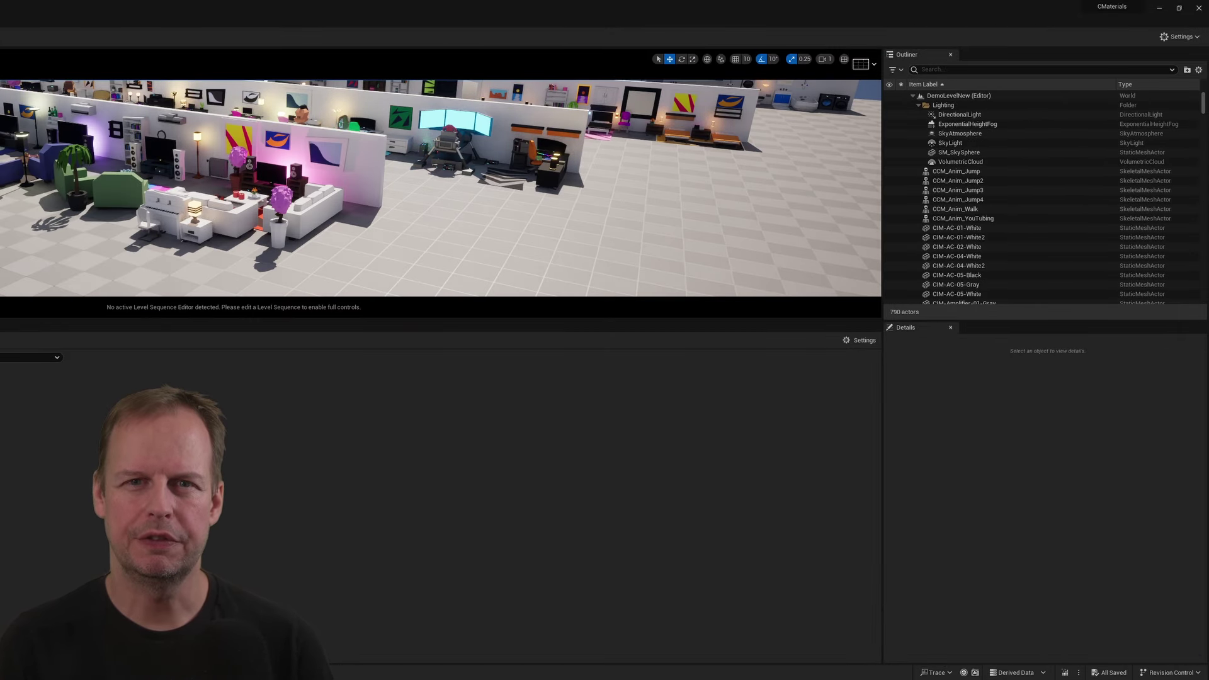
click(41, 546)
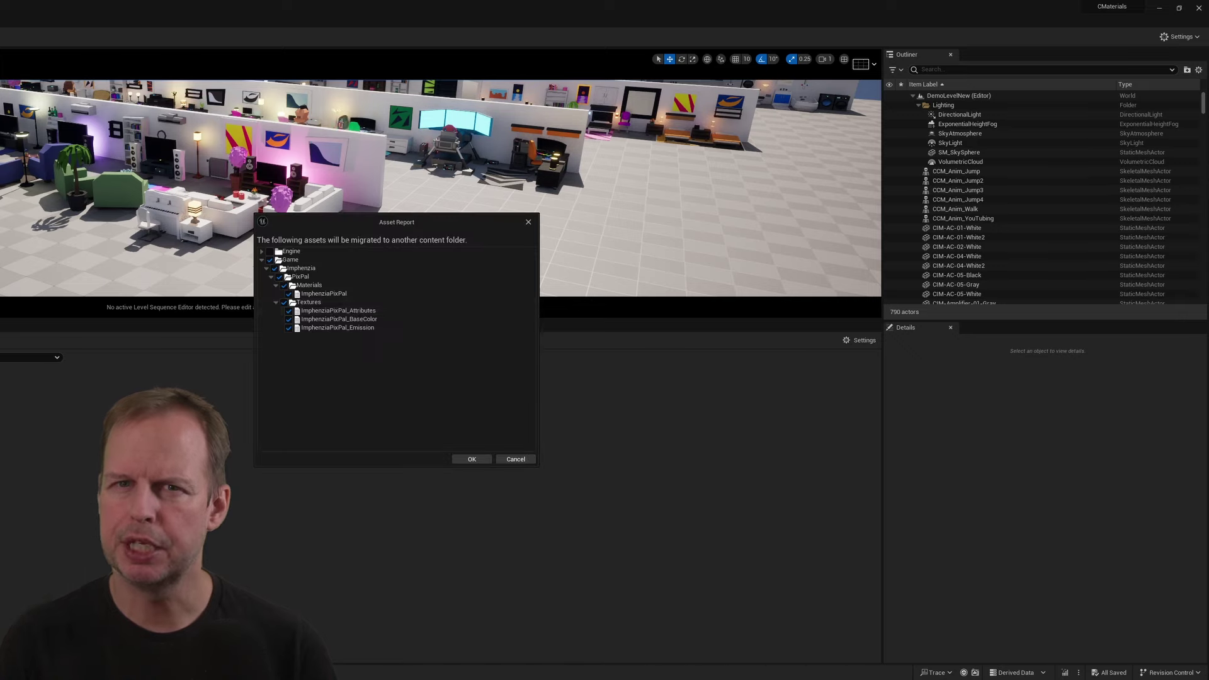
click(469, 459)
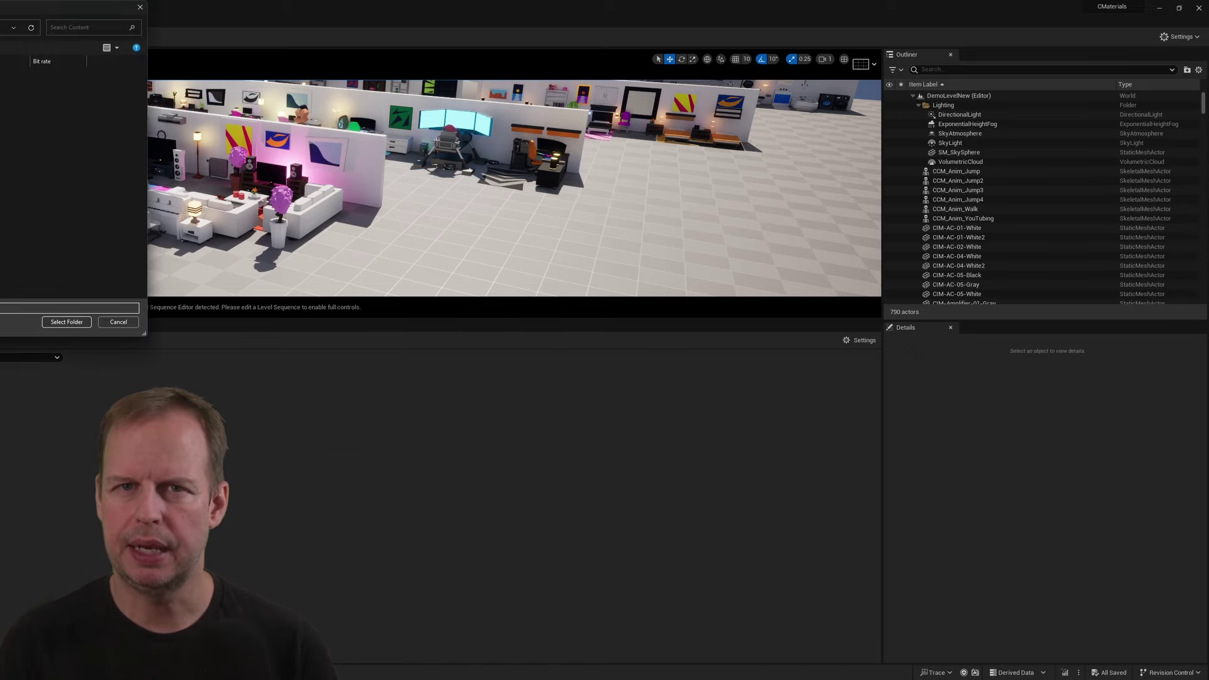
click(66, 322)
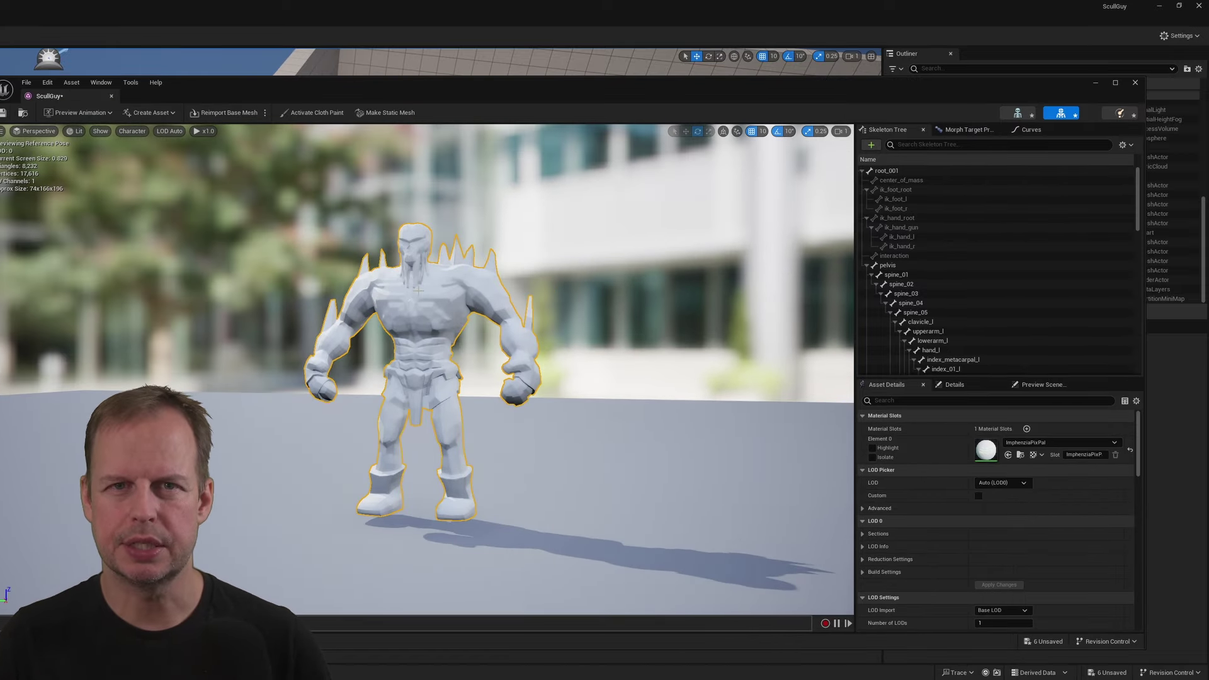
Step: Assign the migrated ImphenziaPixPal material to Element 0 of the ScullGuy skeletal mesh
click(1114, 442)
click(1040, 378)
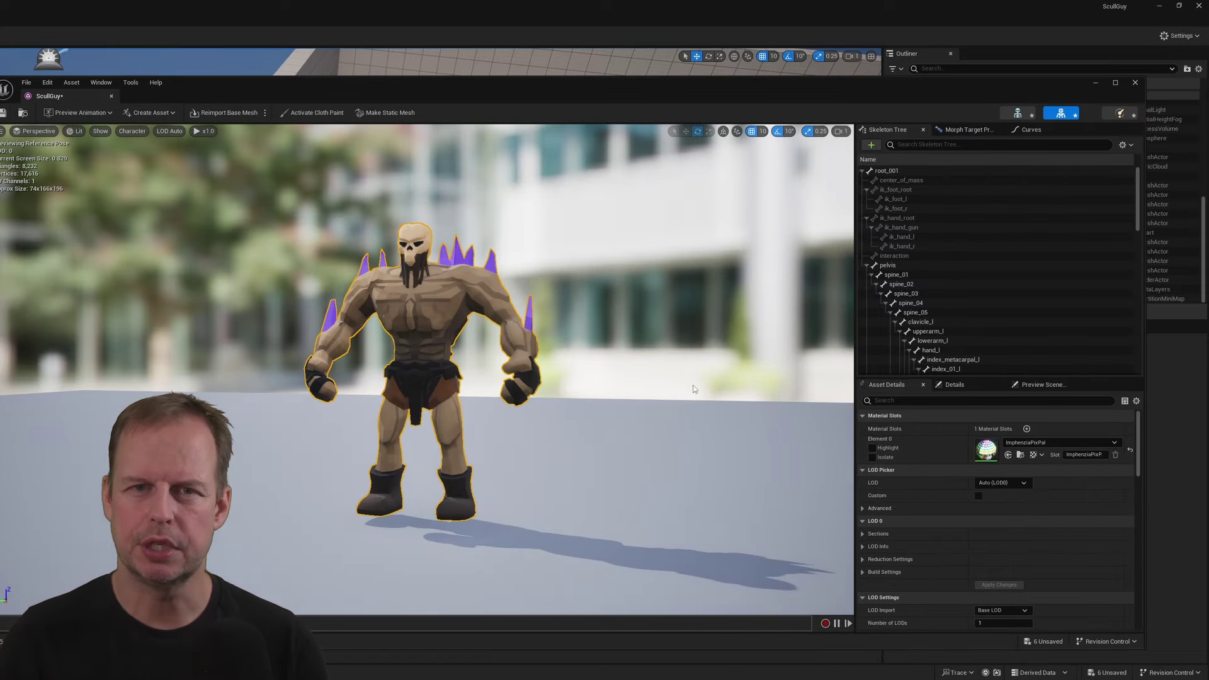
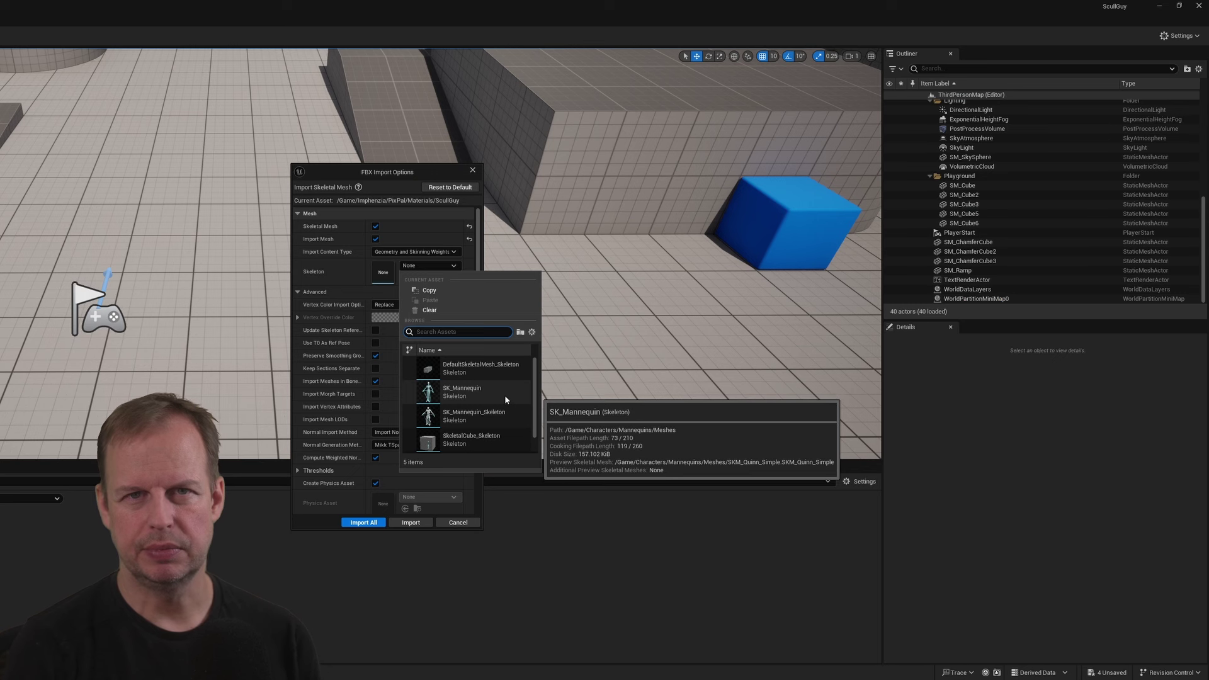
Step: Import the ScullGuy FBX as a skeletal mesh on the SK_Mannequin skeleton with an adjusted material import setting
scroll(466, 416, down, 15)
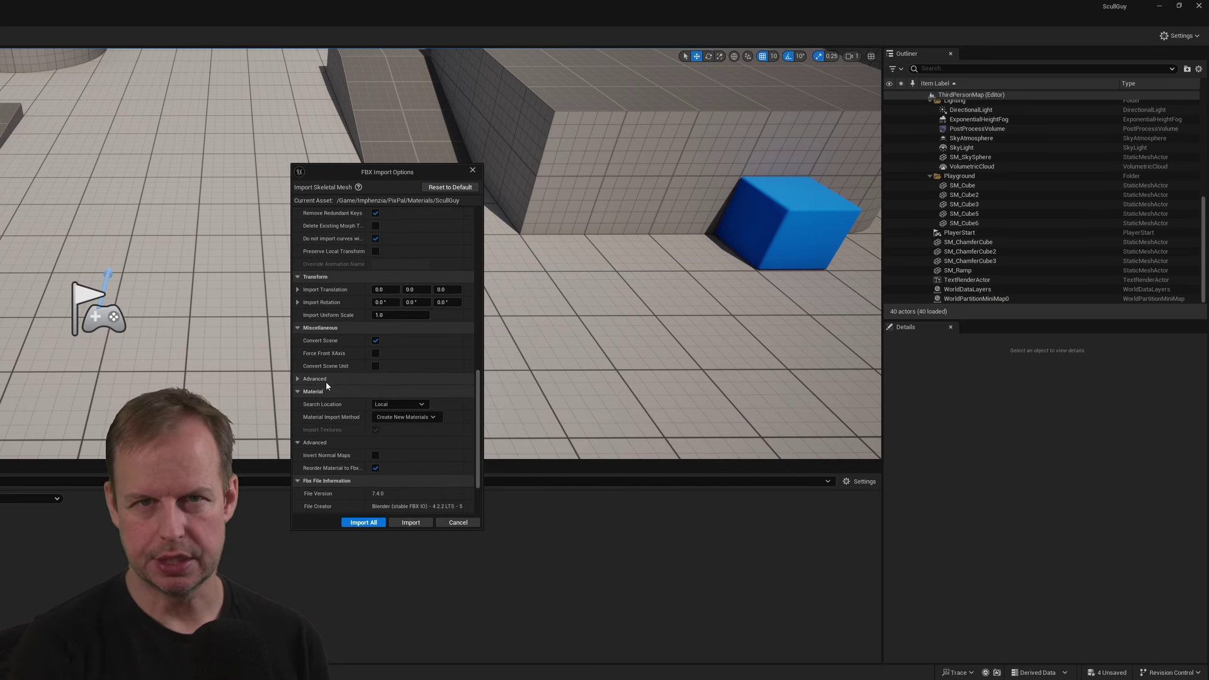
click(421, 433)
click(420, 446)
scroll(432, 410, up, 8)
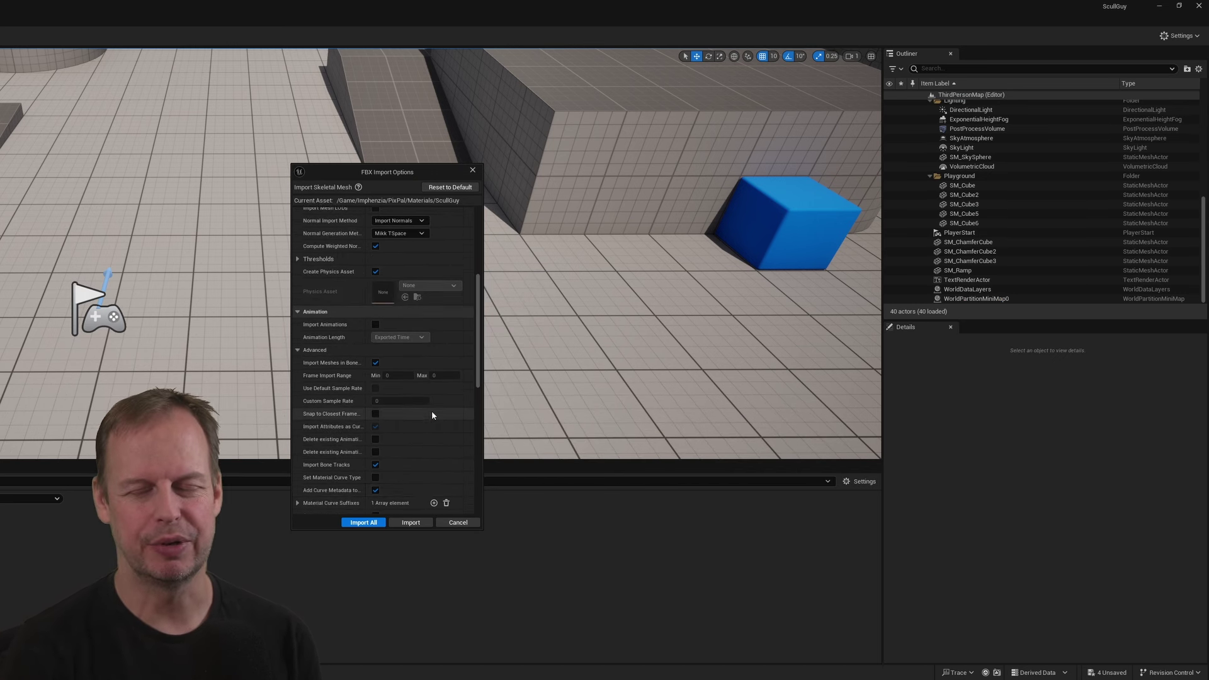
click(363, 523)
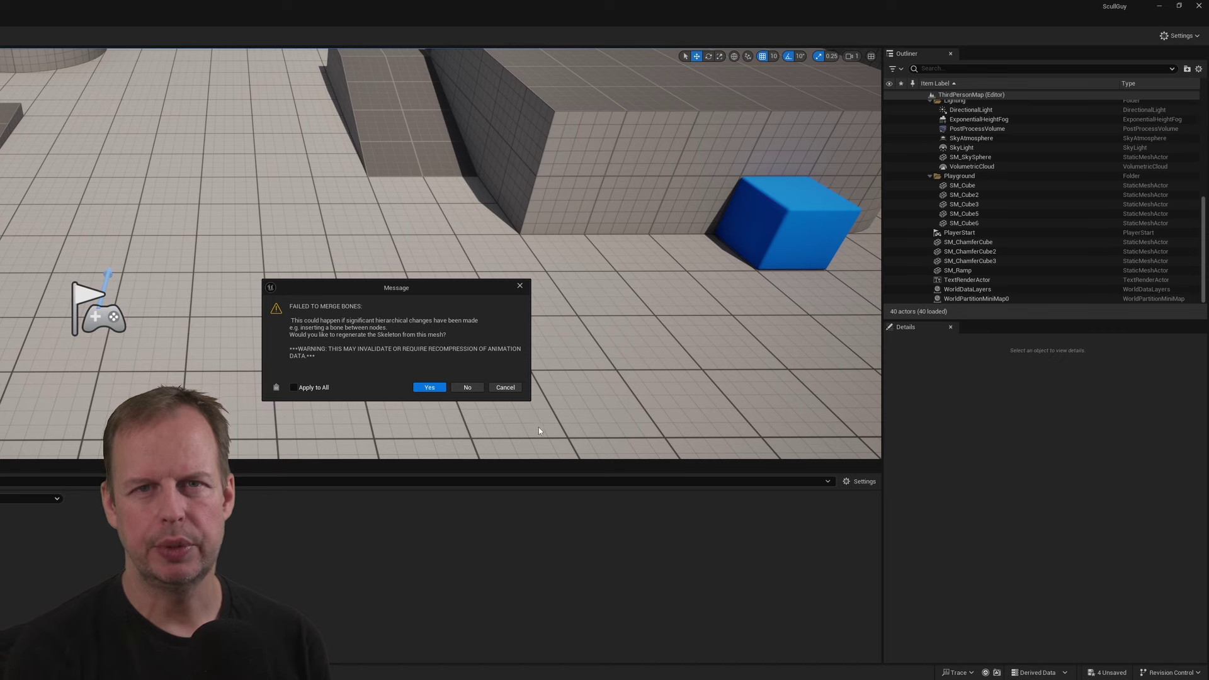
Step: Switch to the YouTube tutorial on the UE5 Manny/Quinn skeleton and compare its Export to Unreal section with the imported mesh
key(alt+Tab)
click(403, 10)
key(Right)
key(Right)
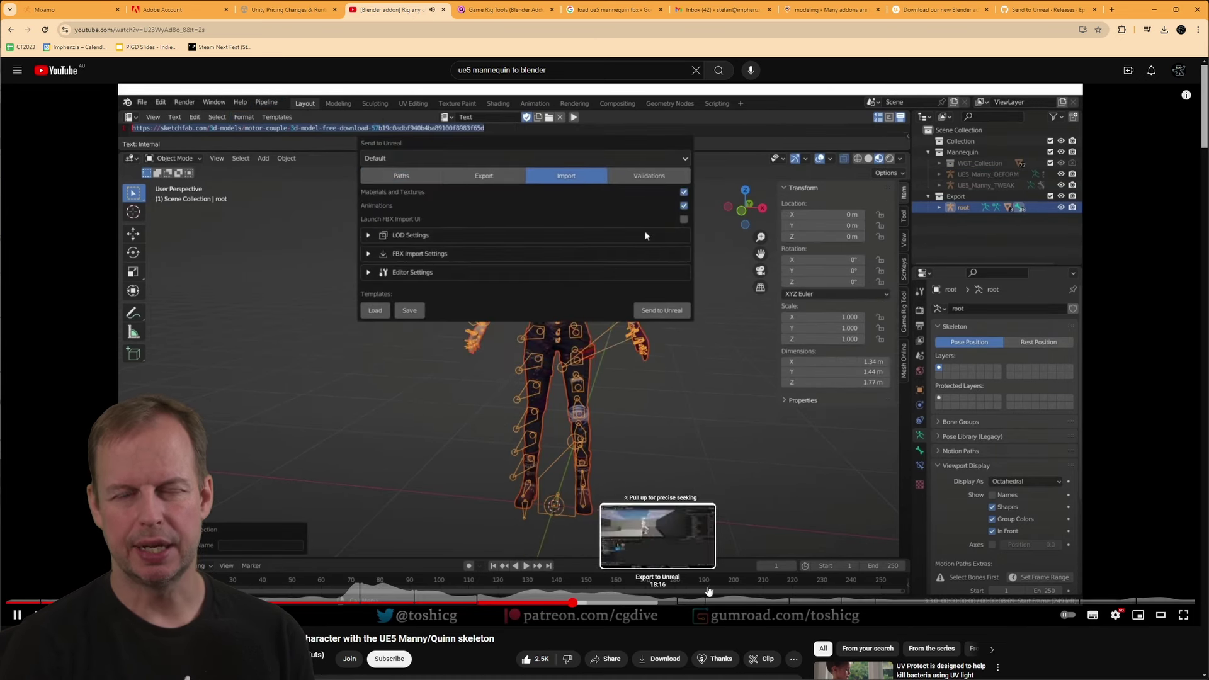
key(alt+Tab)
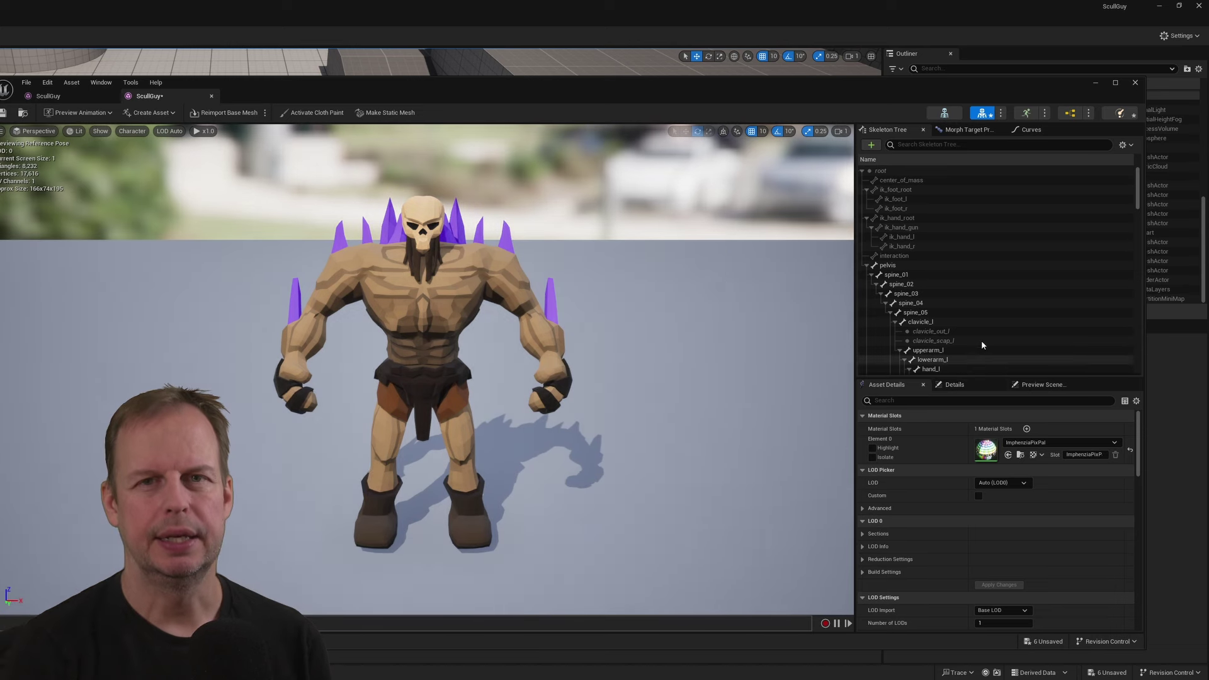
key(alt+Tab)
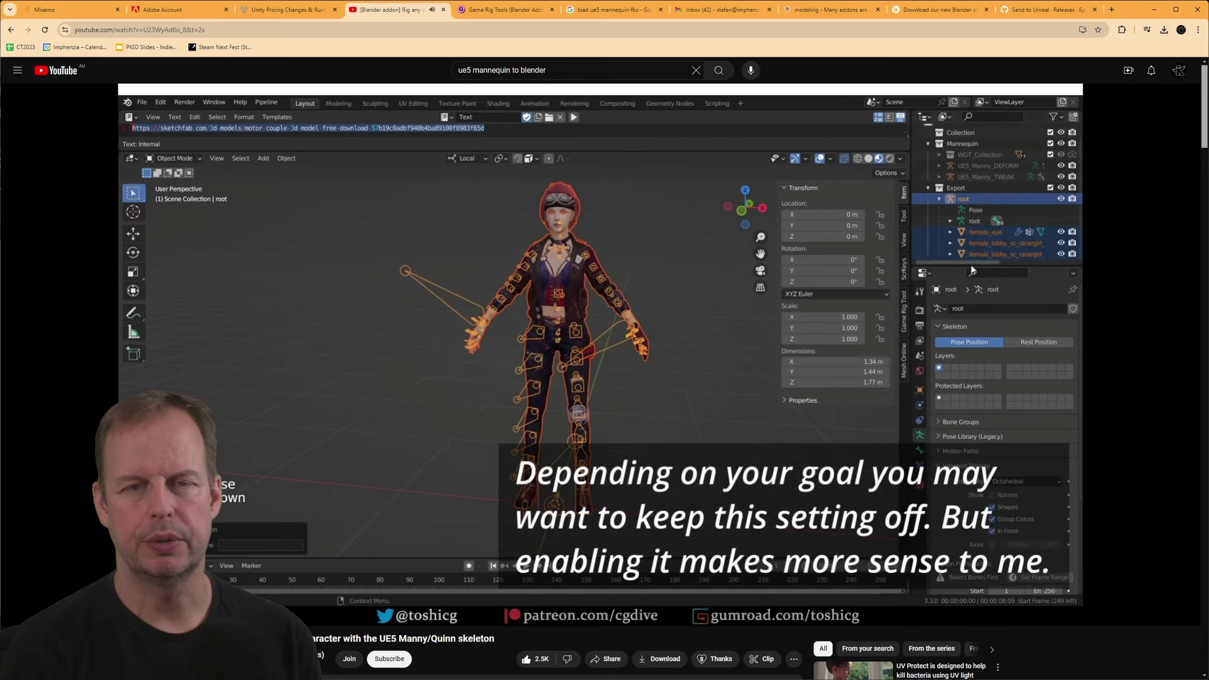
key(alt+Tab)
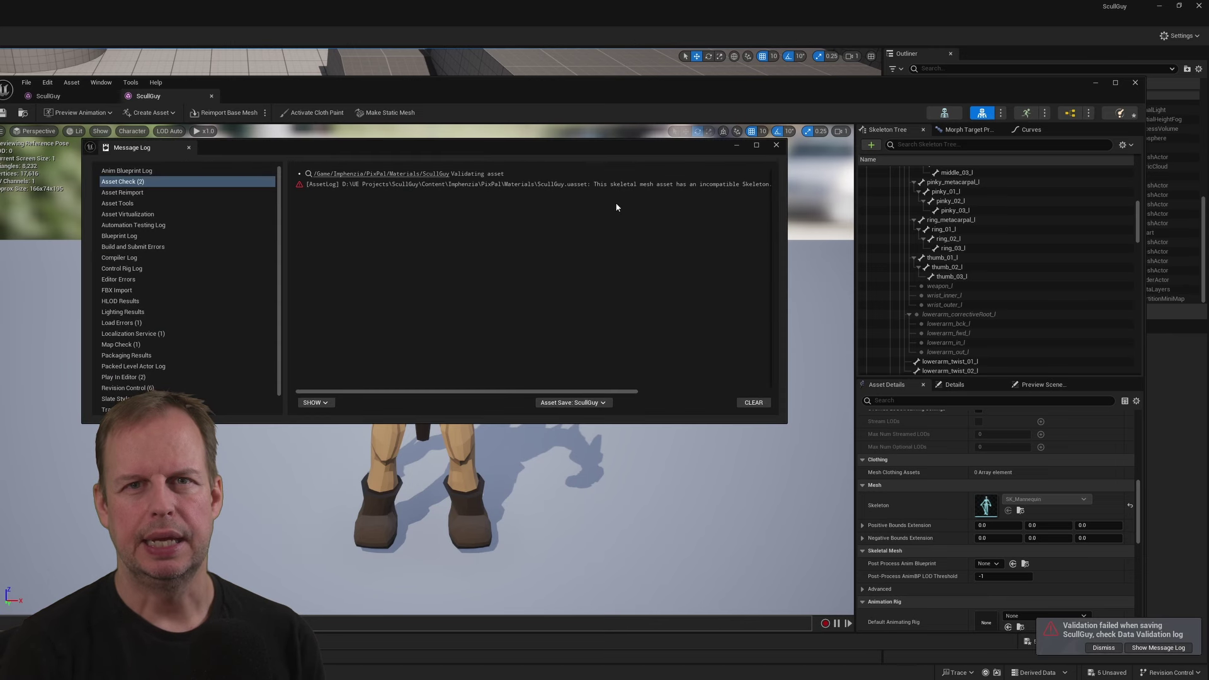
Step: View the imported ScullGuy mesh from another angle and close its editor window and the Message Log
click(535, 469)
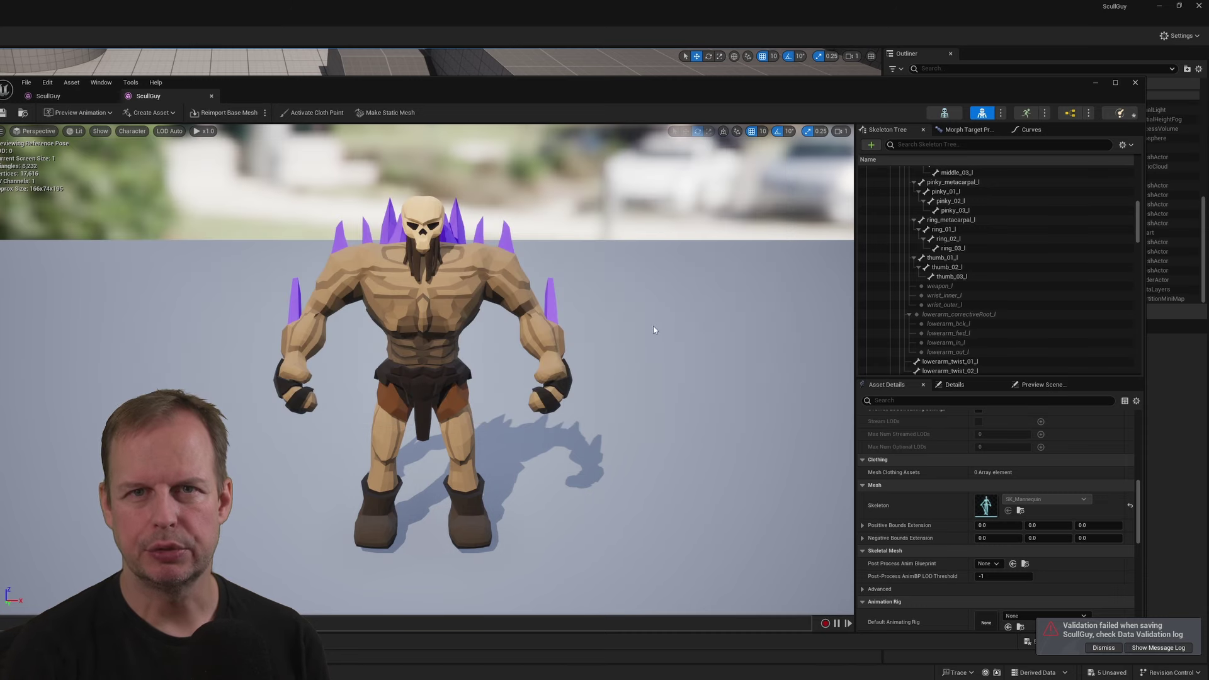
alt+drag(653, 326, 693, 378)
click(1135, 83)
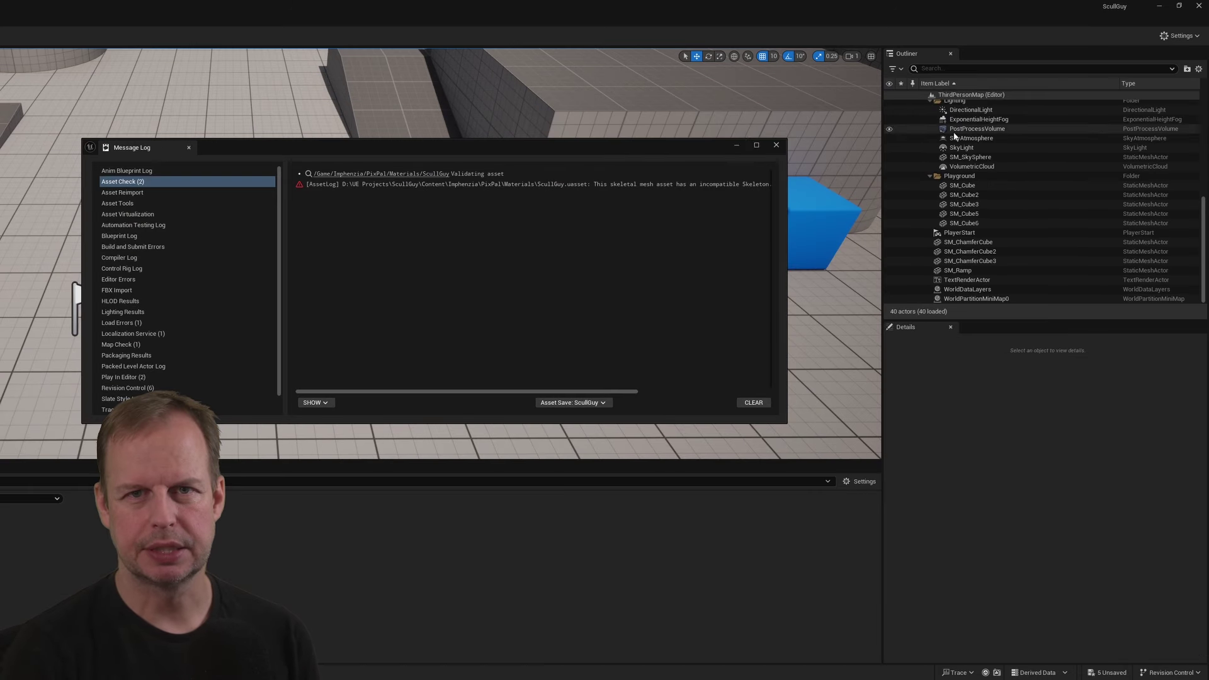
click(778, 145)
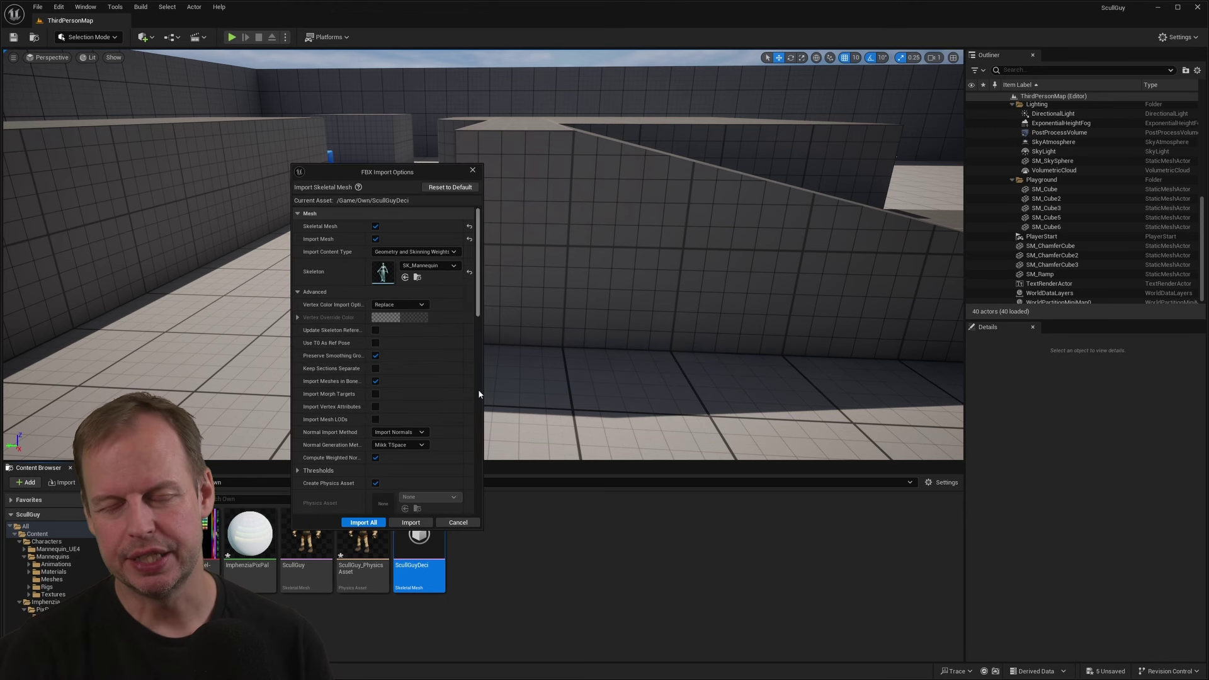
Step: Import ScullGuyDeci on the SK_Mannequin skeleton and choose the custom character as the skeletal mesh asset of BP_ThirdPersonCharacter
click(364, 522)
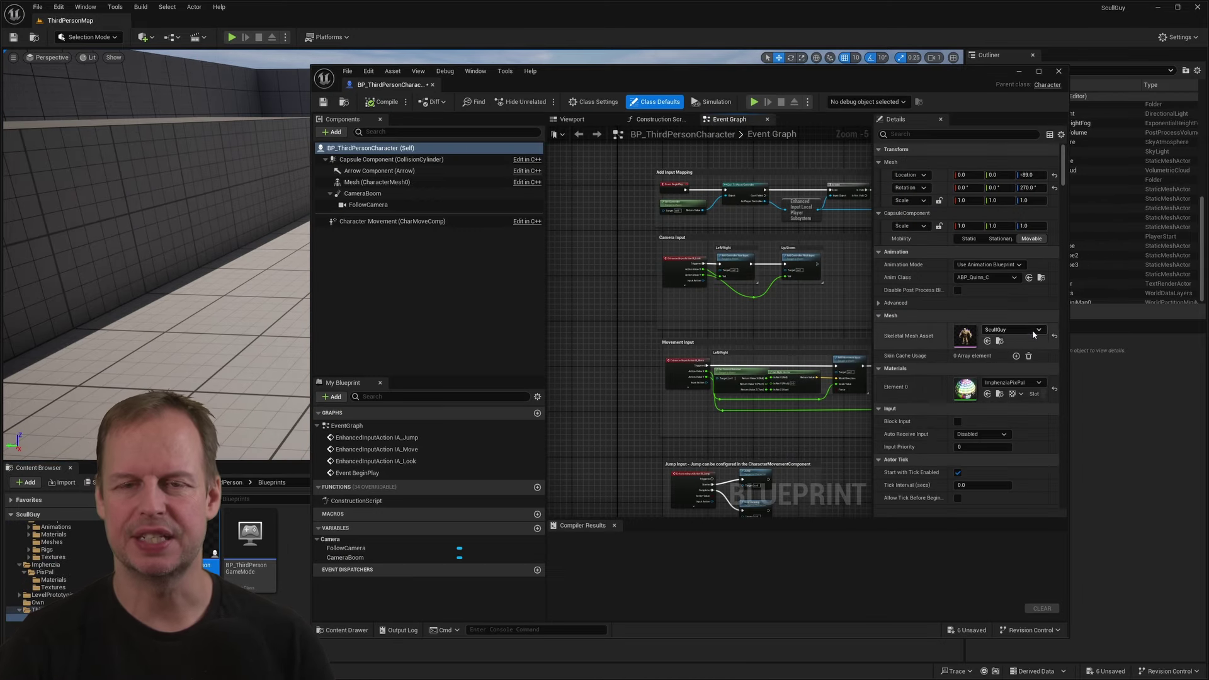
click(1033, 330)
click(1060, 505)
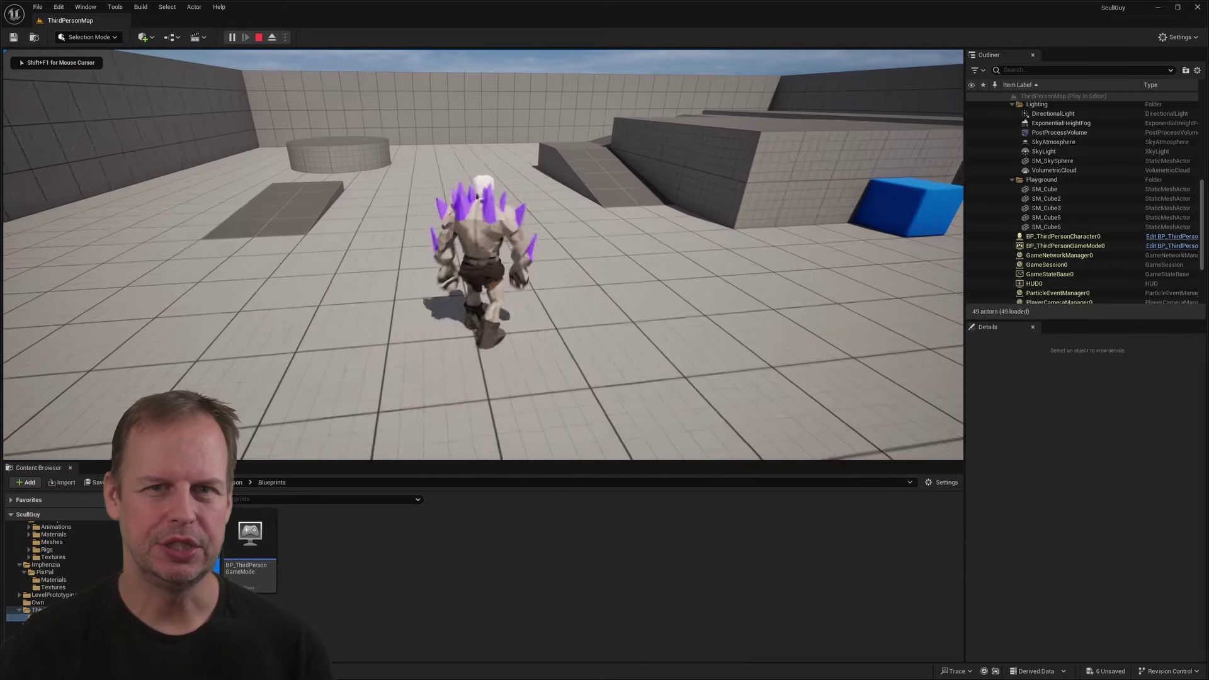
Step: Play-test ThirdPersonMap by running and jumping the skull character around the ramps and blocks, and end the session
key(s)
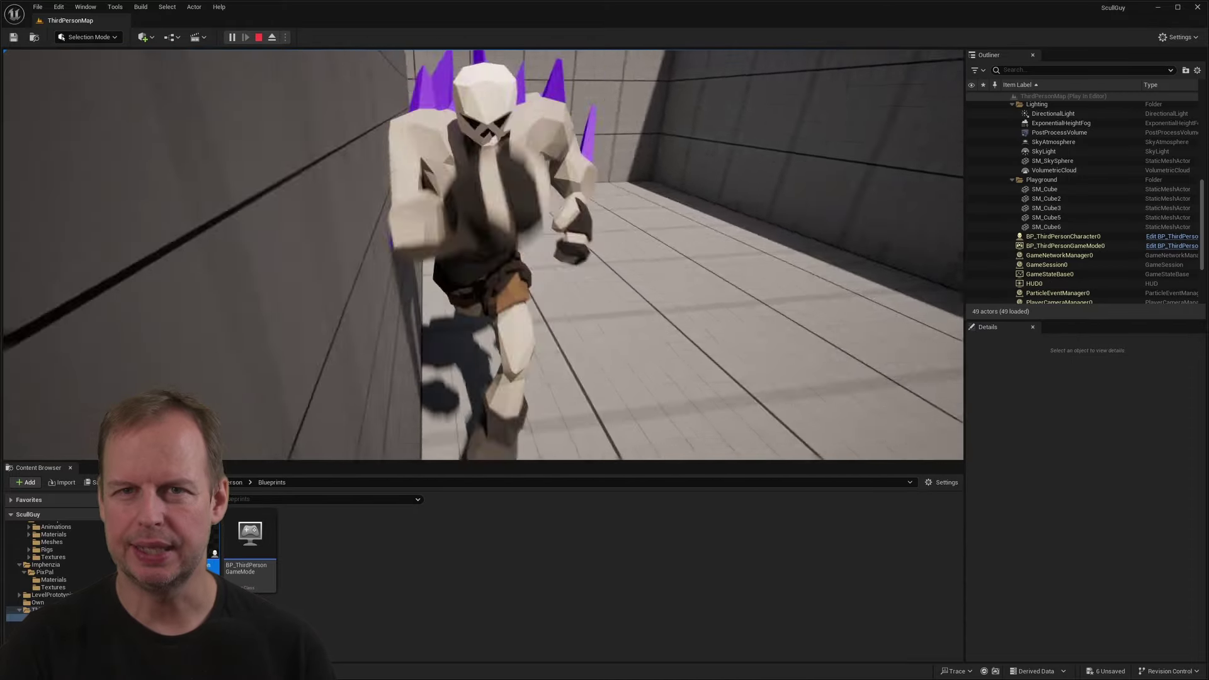
key(w)
key(space)
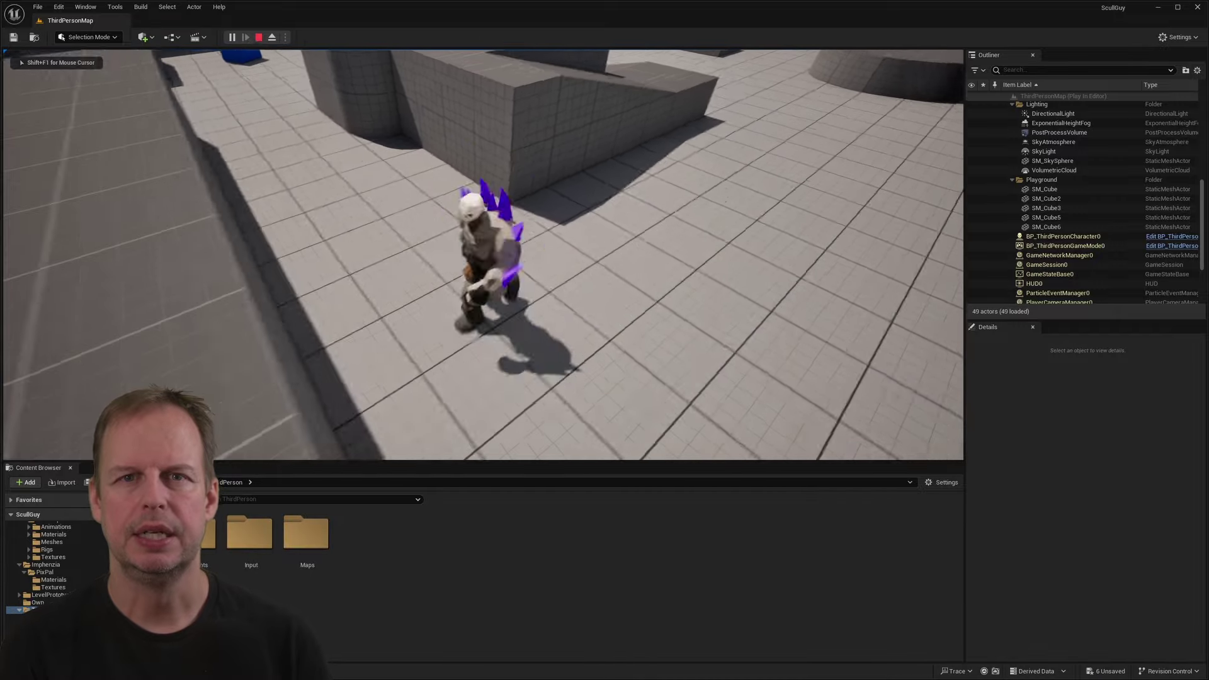
key(w)
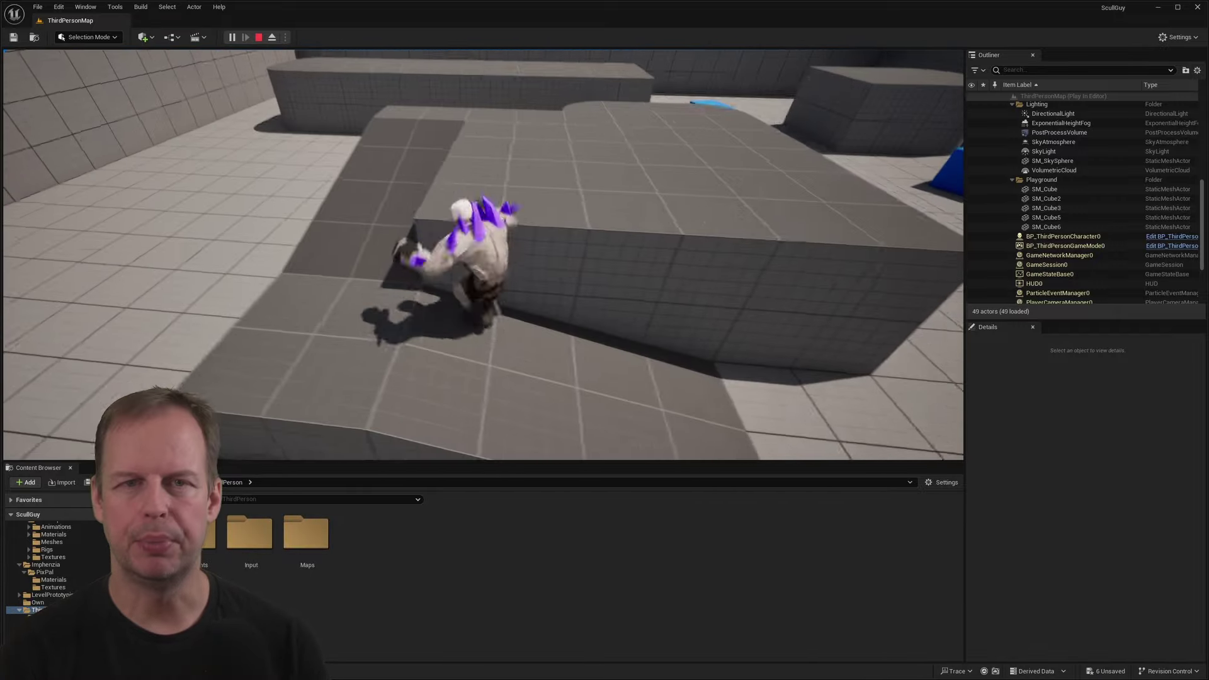
key(w)
key(s)
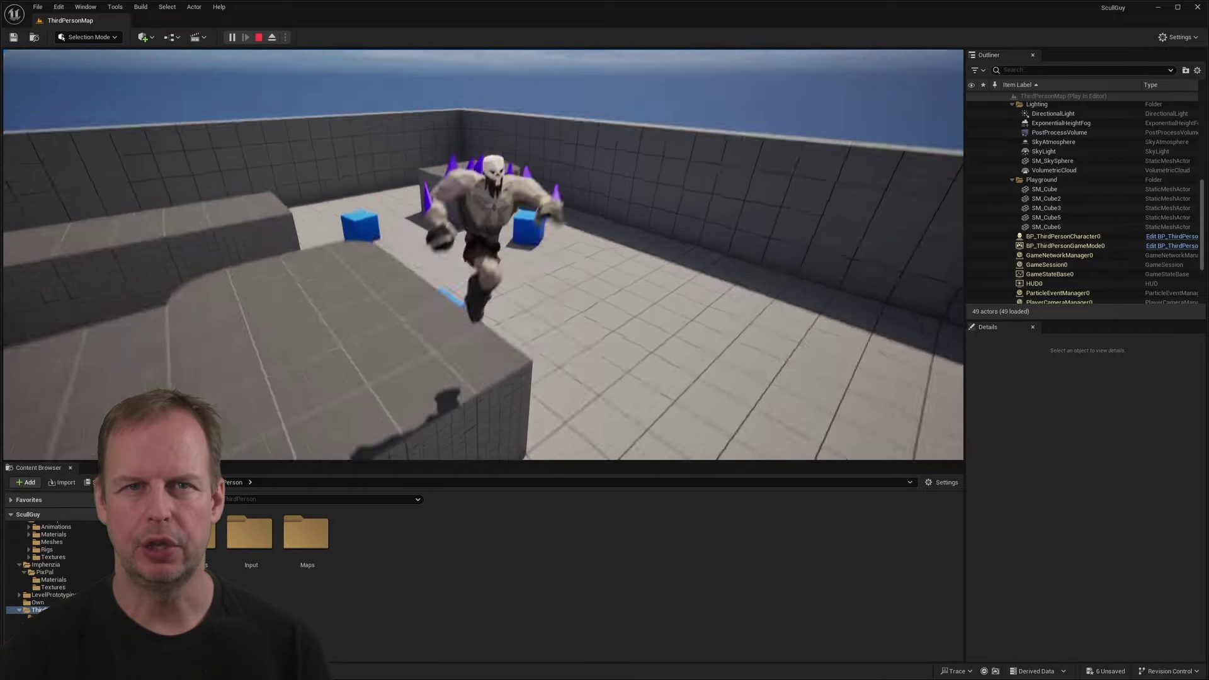
key(w)
key(w)
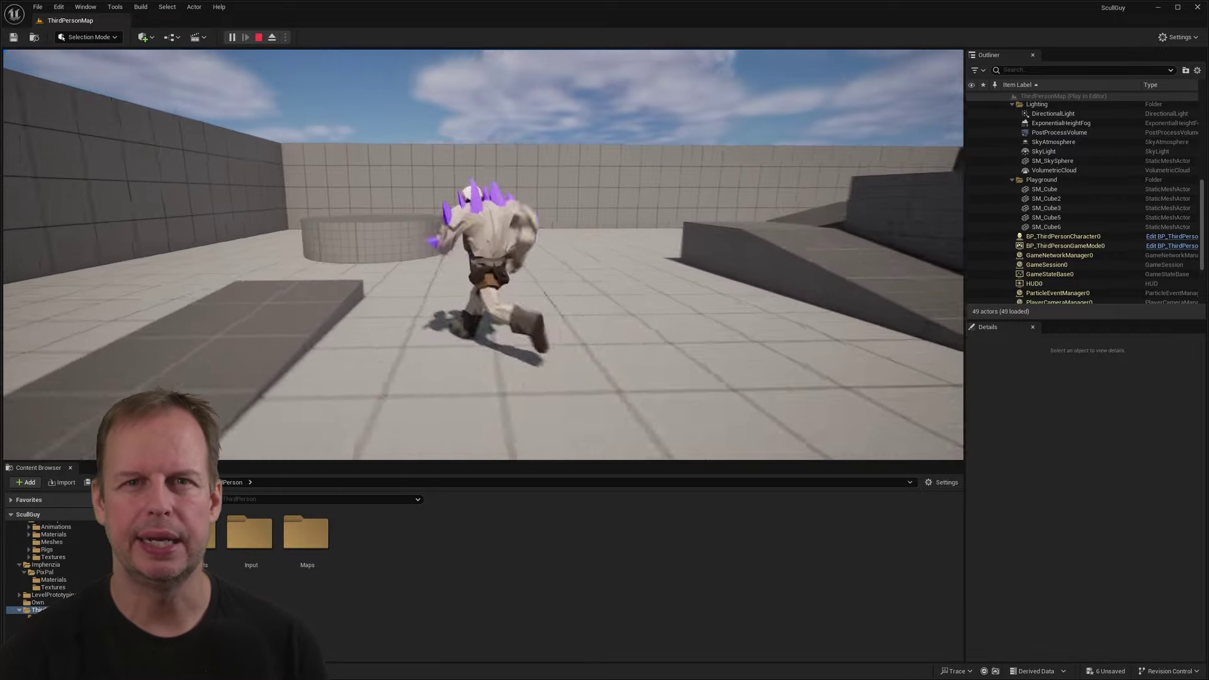
key(Escape)
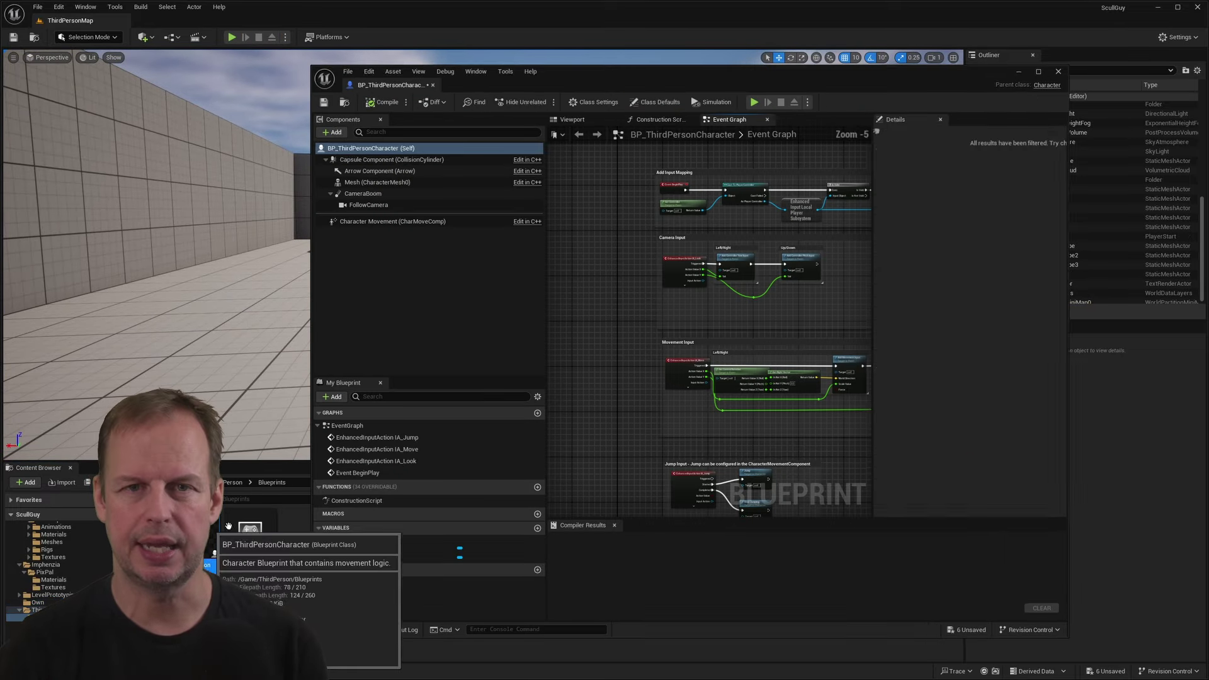
Step: Choose the imported skull character mesh as the skeletal mesh asset in BP_ThirdPersonCharacter's class defaults, and compile, save and close the blueprint
click(983, 434)
click(1042, 422)
click(1023, 331)
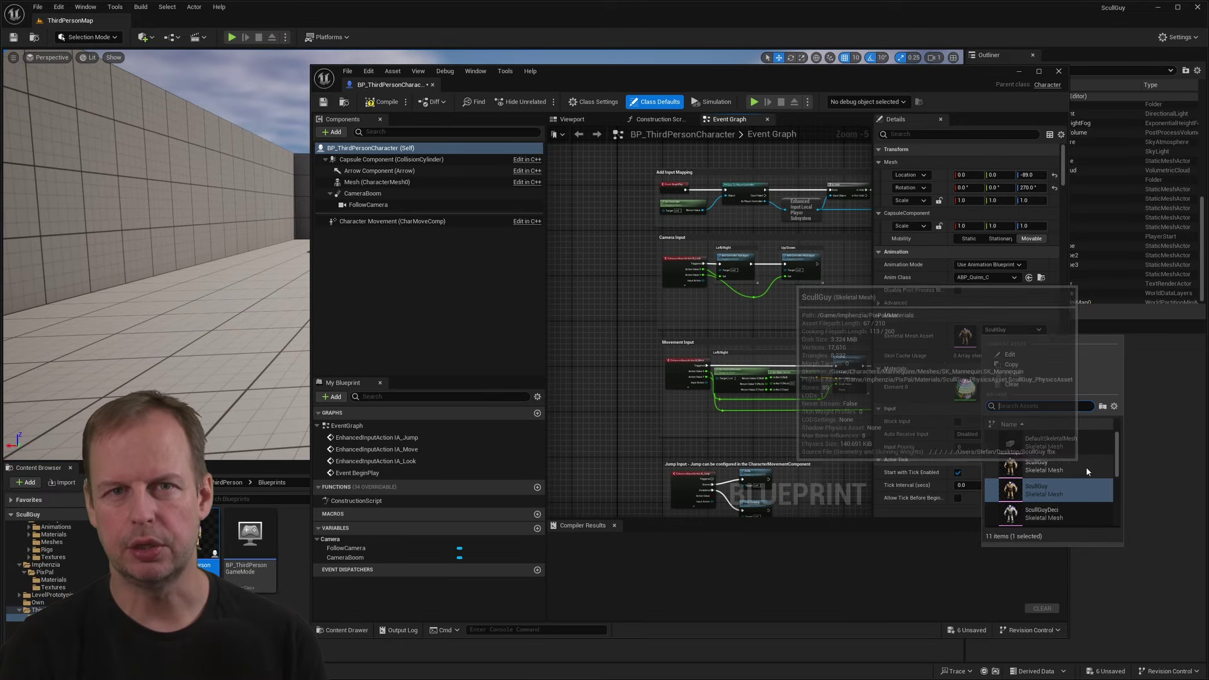
click(381, 102)
click(323, 102)
click(1058, 71)
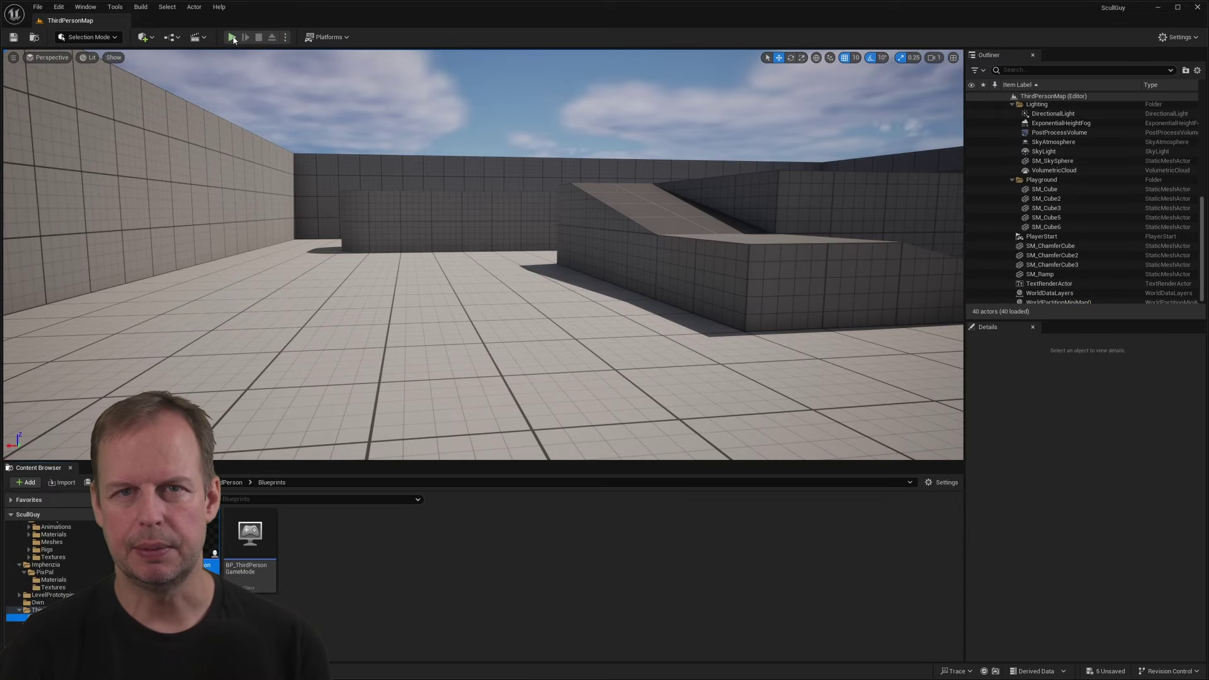
Step: Play-test ThirdPersonMap with the assigned mesh, running and jumping the skull character around the level and onto a raised block
click(233, 37)
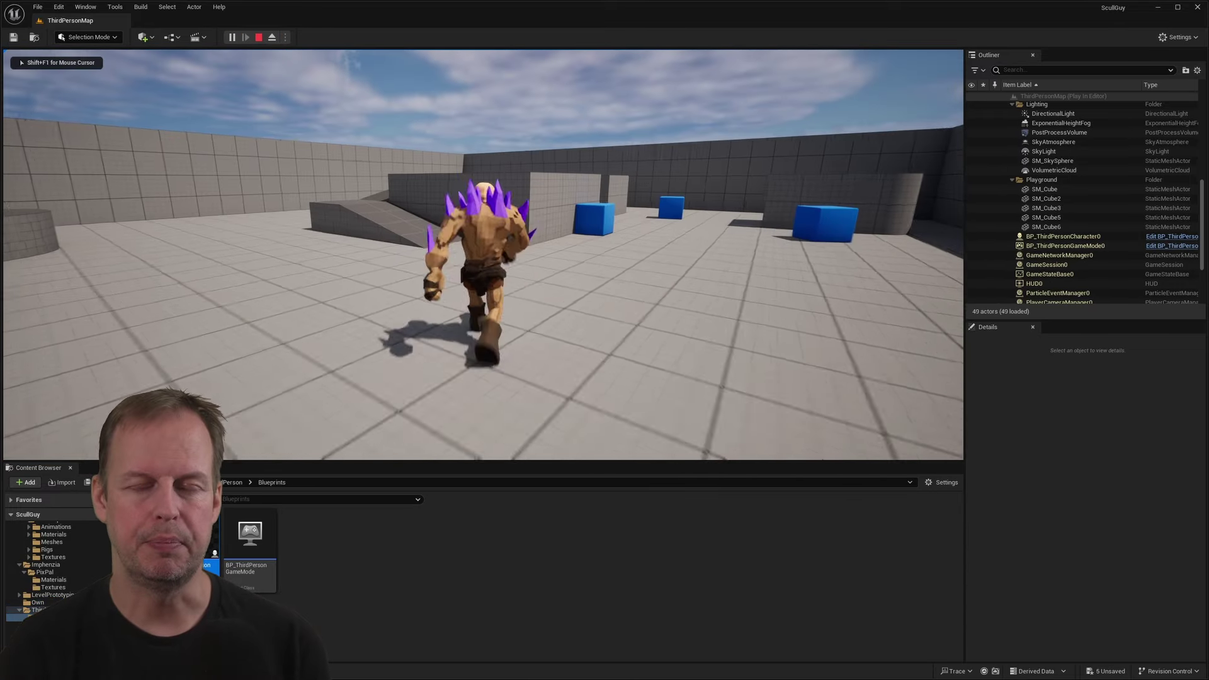
key(w)
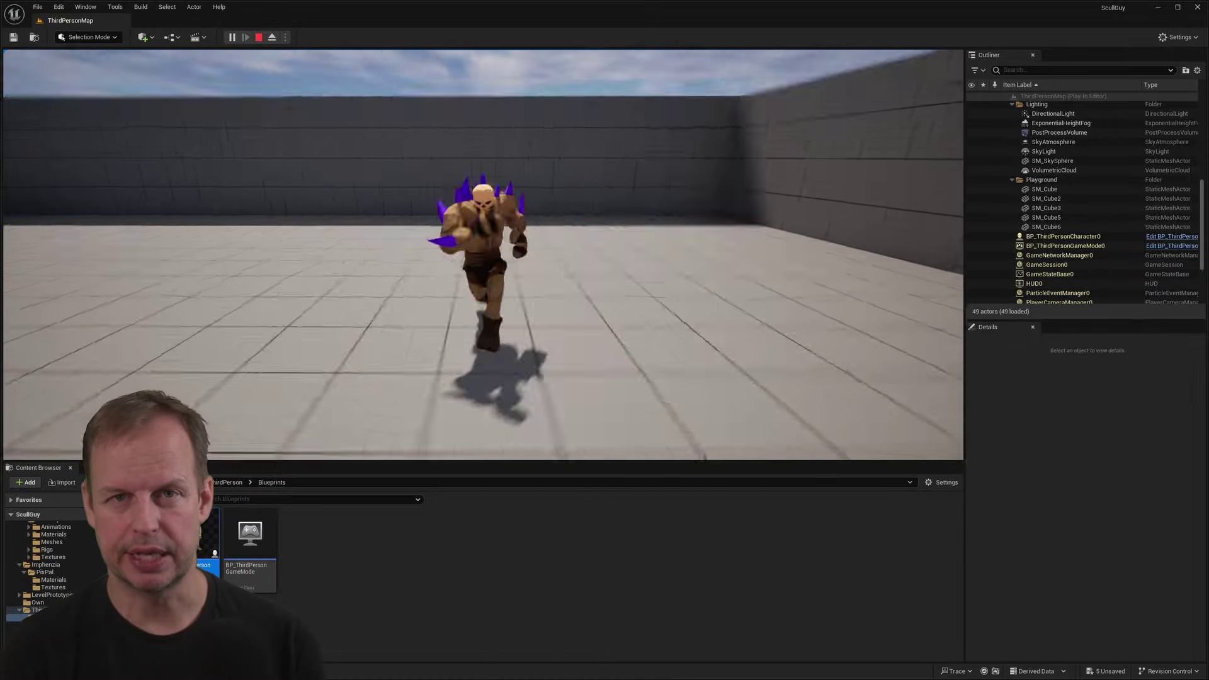
key(space)
key(w)
key(space)
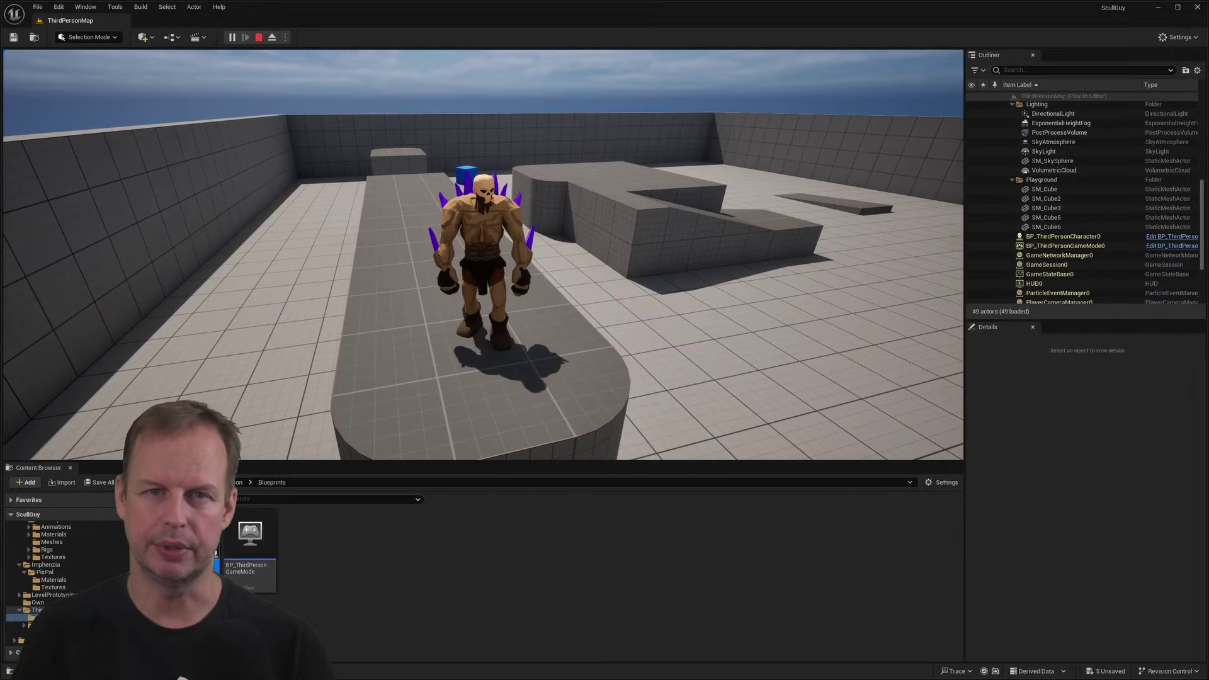
key(w)
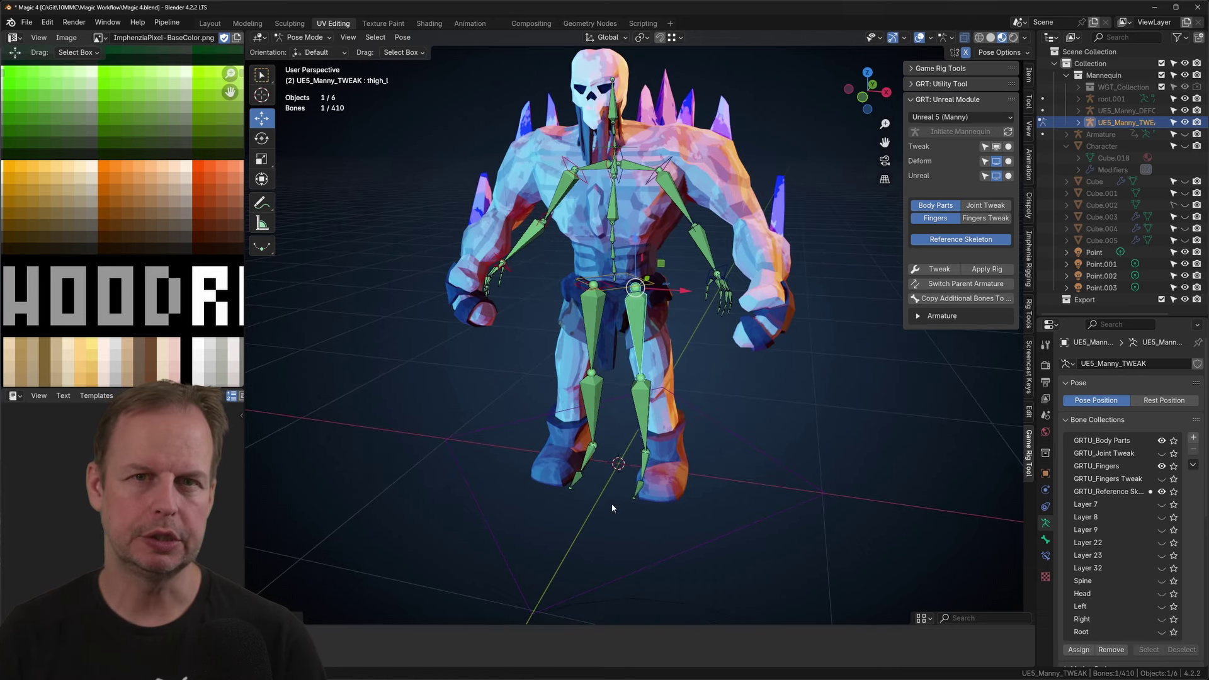
key(Tab)
click(713, 216)
key(Tab)
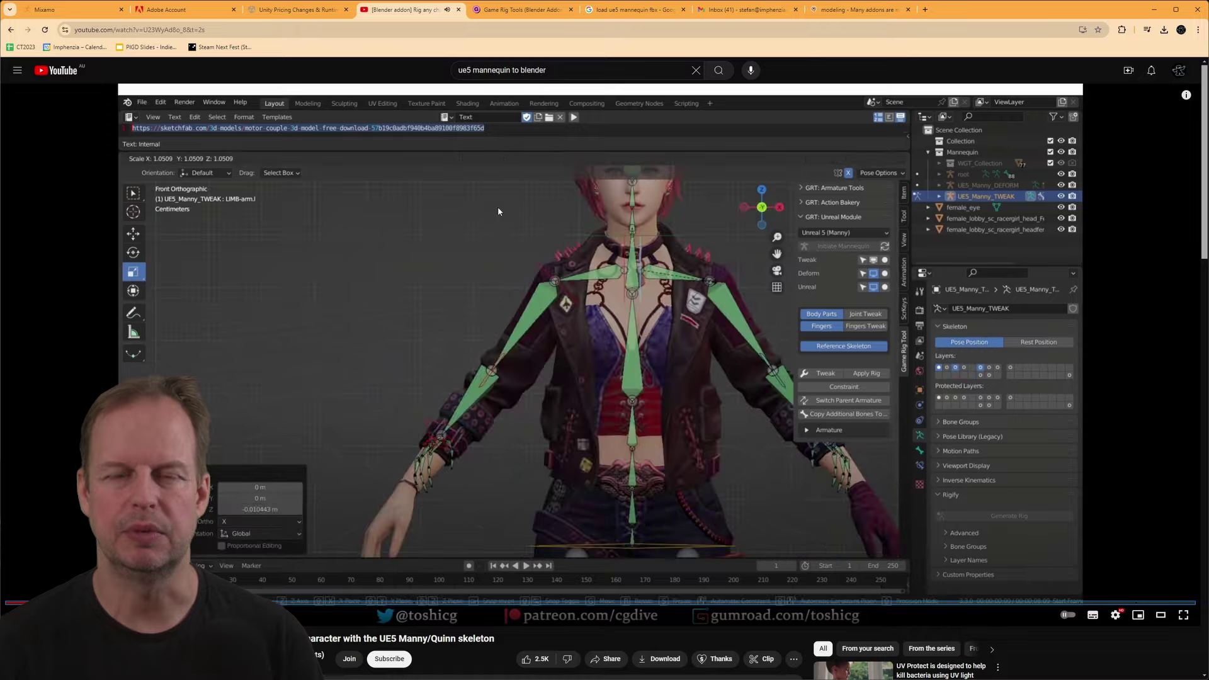
Step: Switch to the YouTube tutorial on the UE5 Manny/Quinn skeleton and read through the viewer comments about adjusting the rig
scroll(498, 211, down, 20)
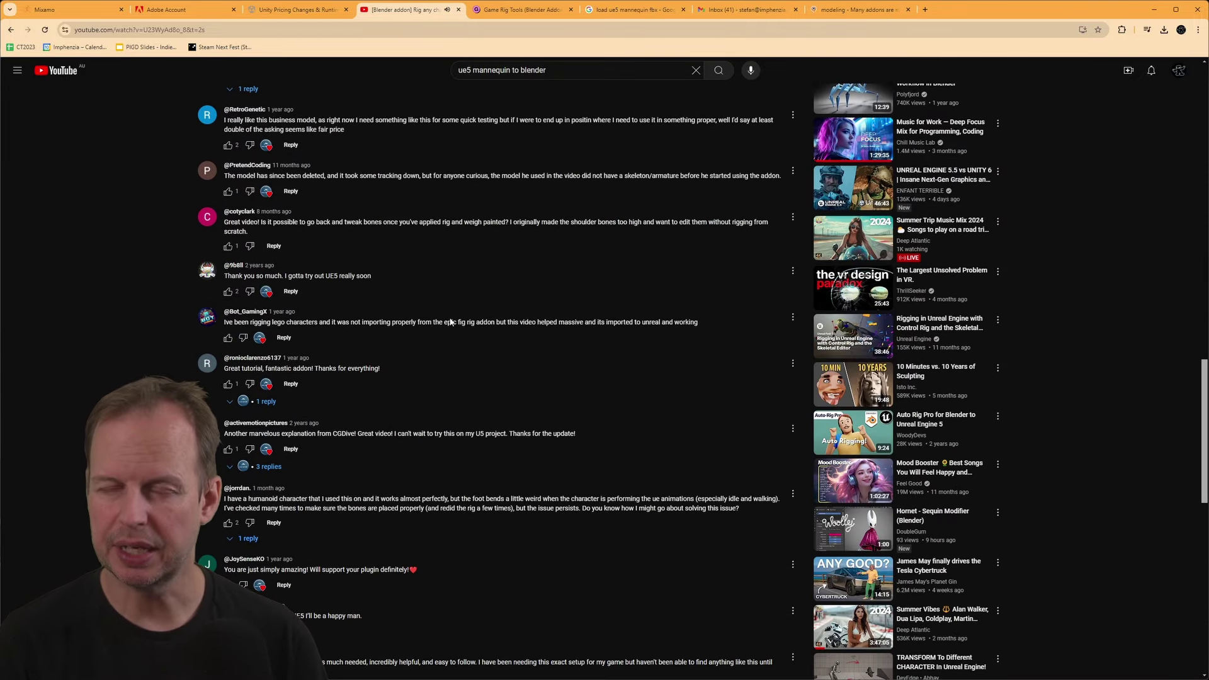
scroll(451, 318, down, 6)
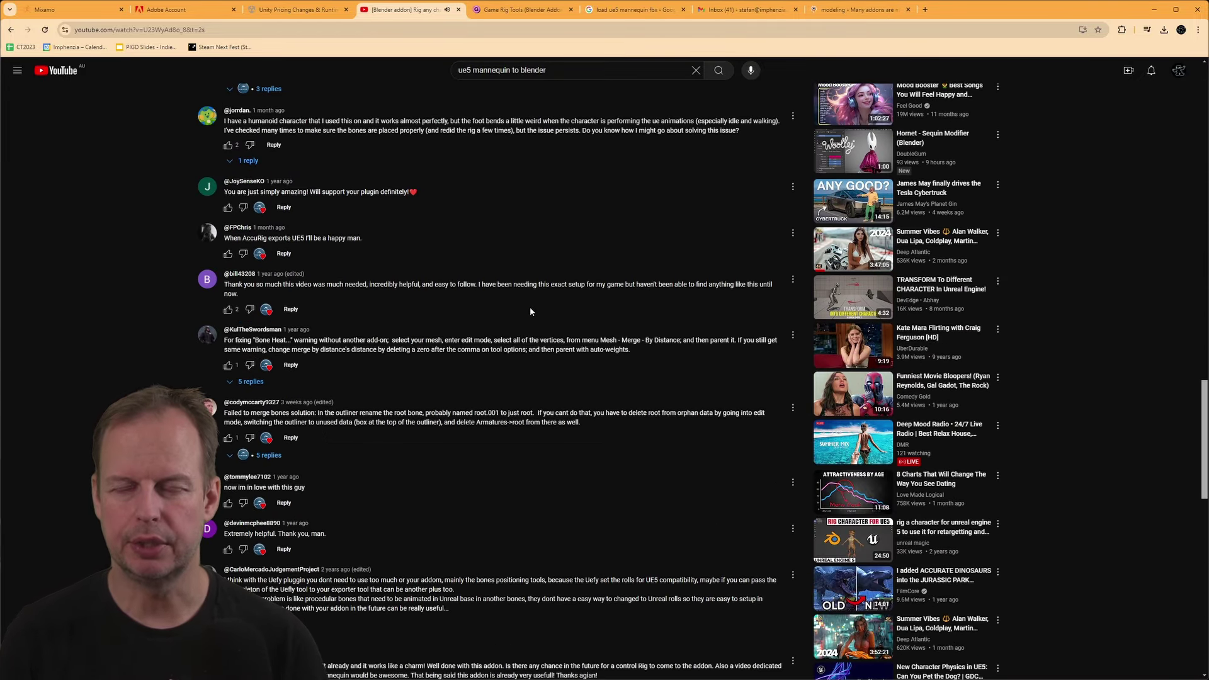
scroll(707, 366, down, 3)
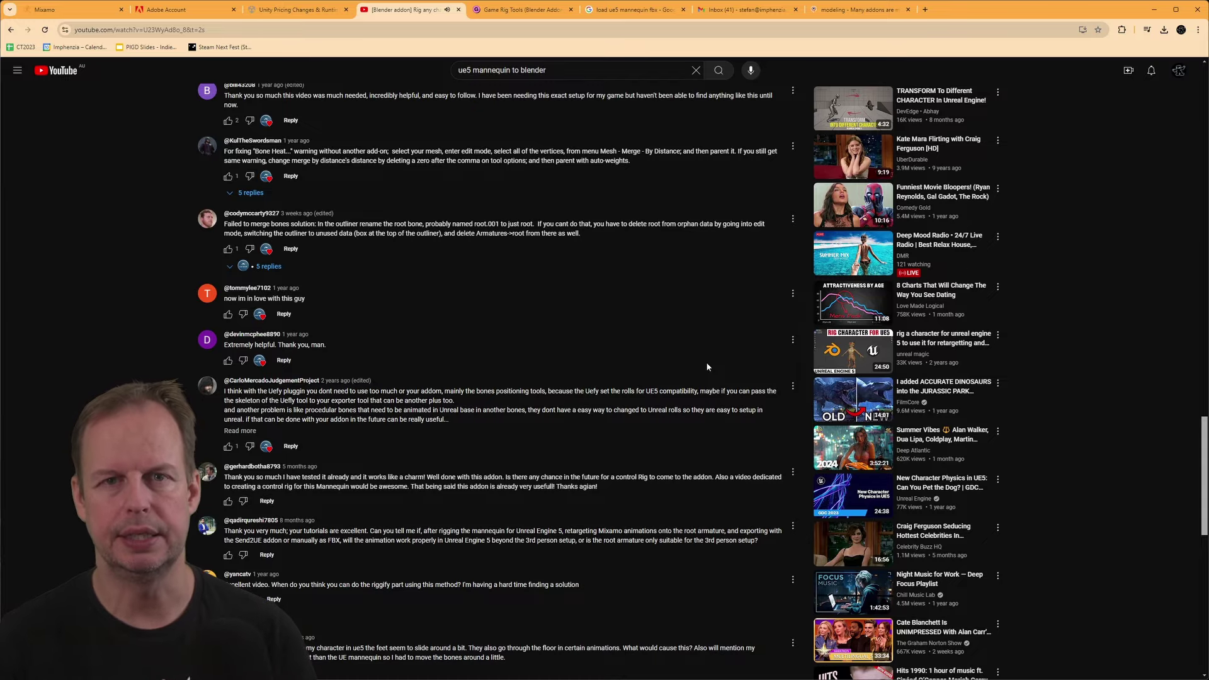
scroll(707, 366, down, 10)
scroll(481, 463, down, 6)
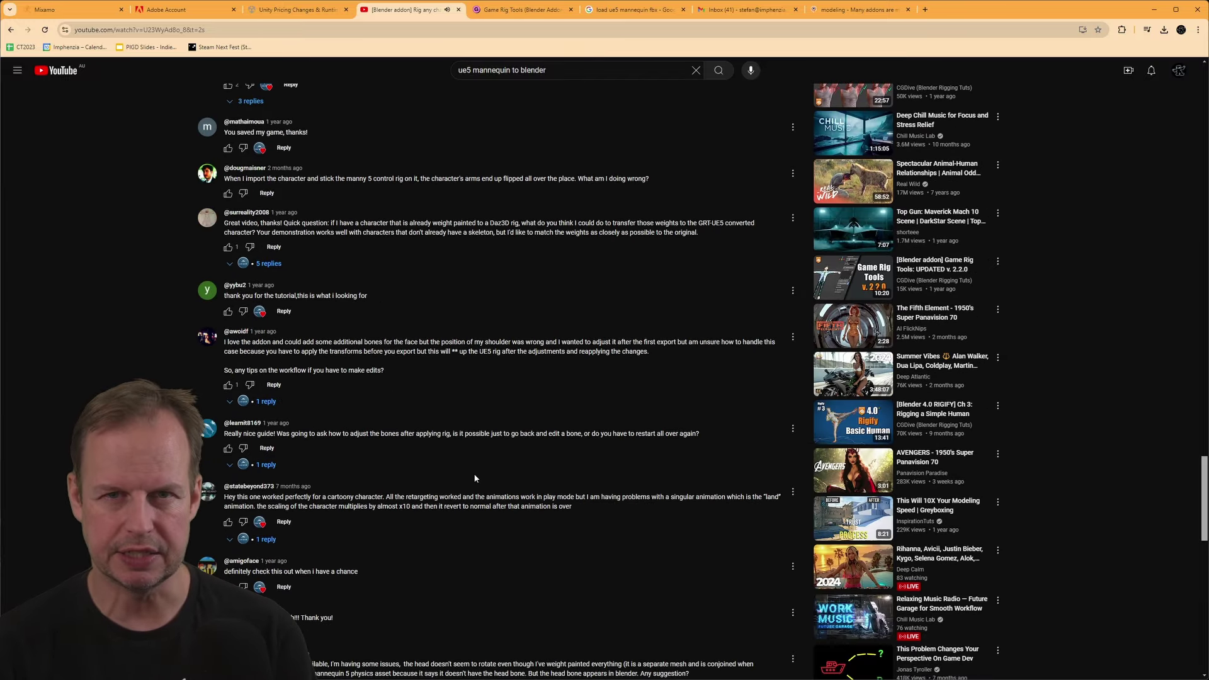
scroll(529, 485, down, 7)
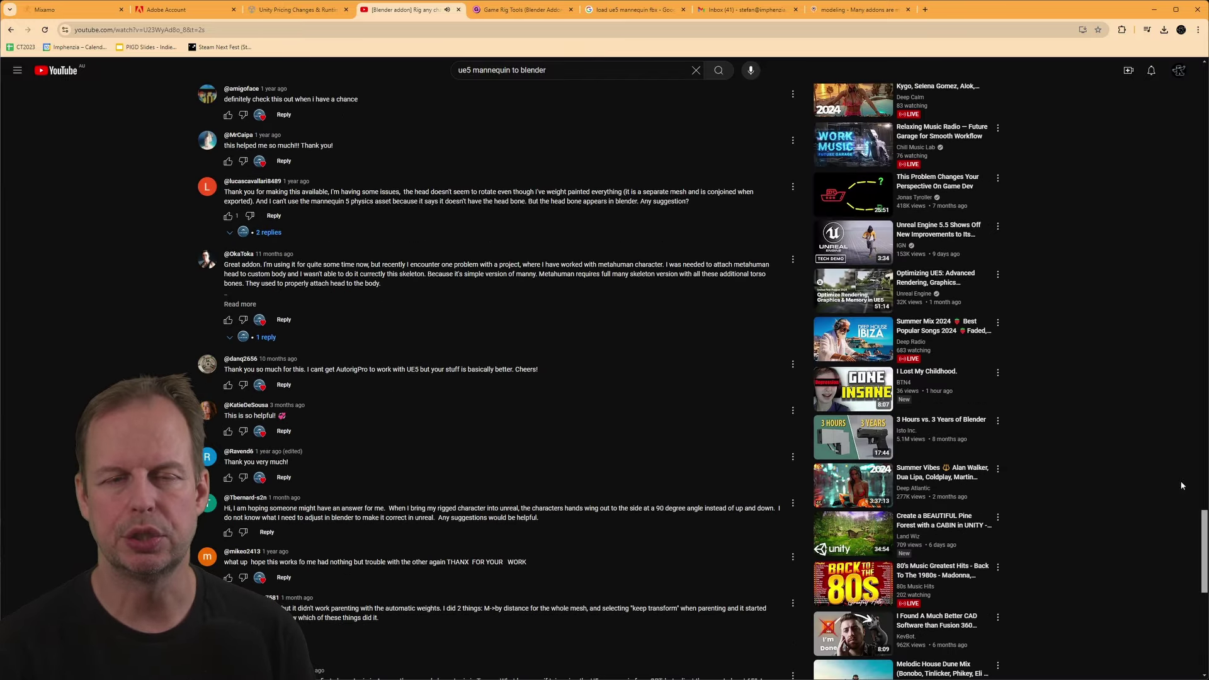
drag(1204, 535, 1204, 88)
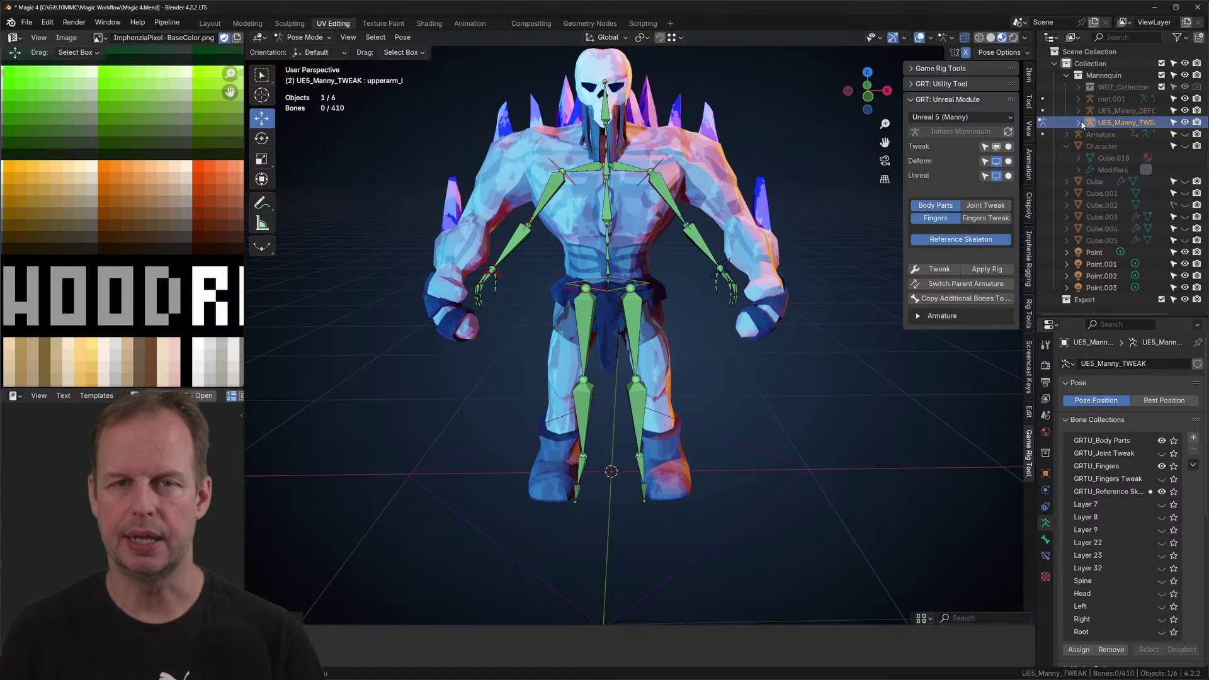
Step: Switch to Blender and compare the UE5_Manny_DEFORM armature with the UE5_Manny_TWEAK armature, ending on the tweak armature
click(1008, 162)
key(ctrl+Tab)
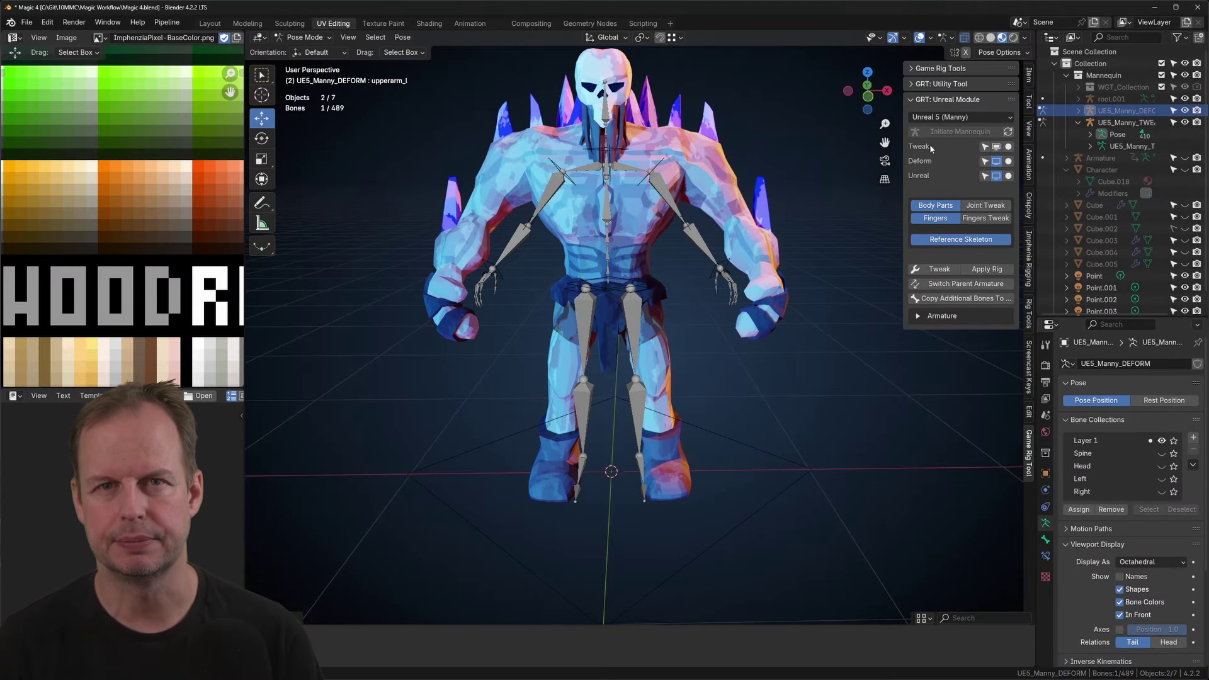
click(931, 147)
key(r)
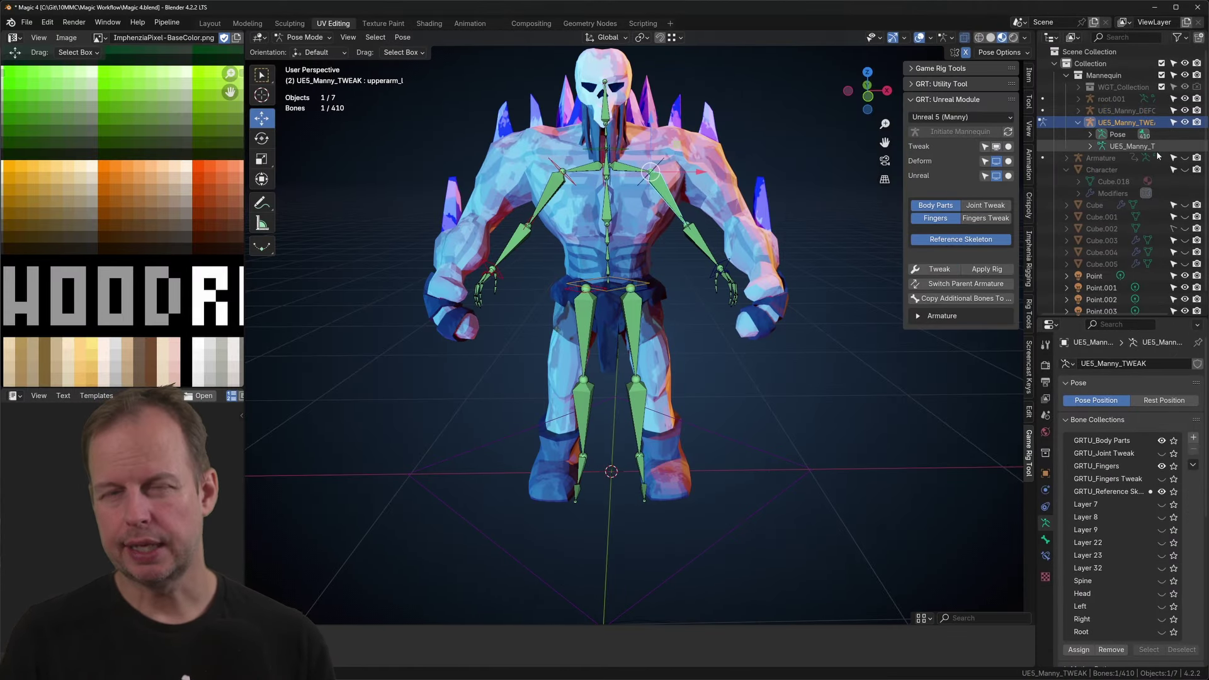
scroll(1158, 156, down, 2)
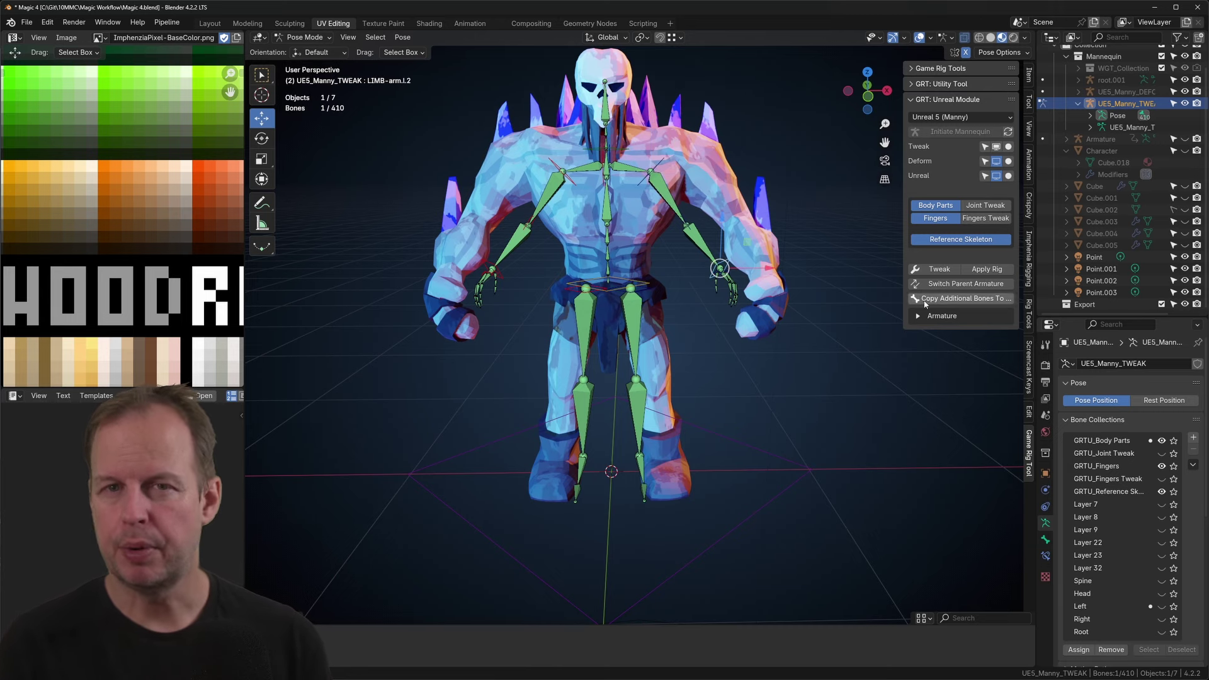
click(612, 214)
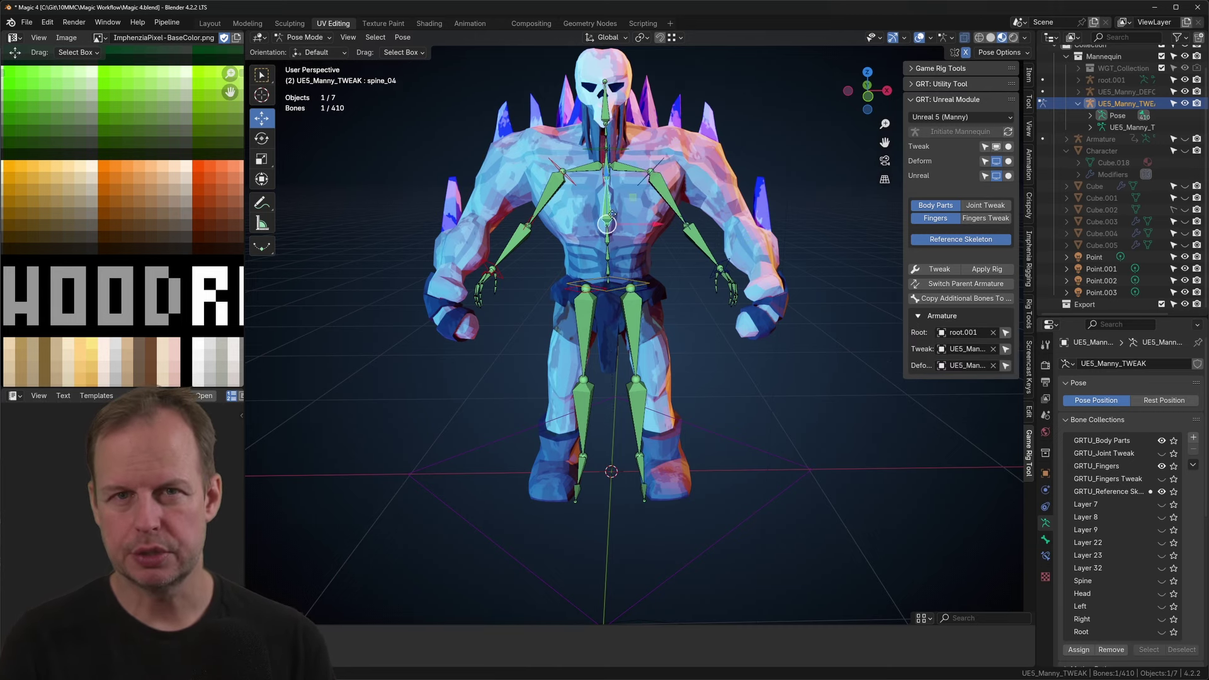
click(603, 156)
key(r)
right_click(620, 161)
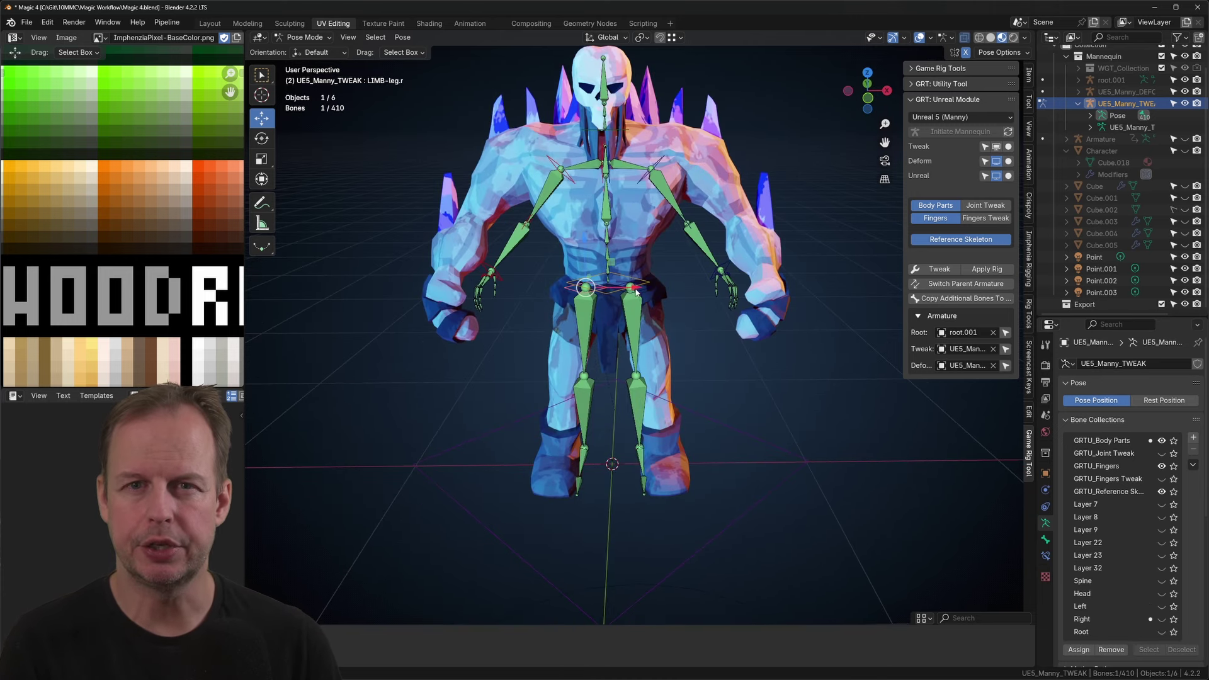
Step: In front view, rotate the tweak armature's leg limb outward and move it about 0.074 m in X to fit the character's legs
key(KP_1)
key(r)
click(566, 403)
key(g)
click(576, 377)
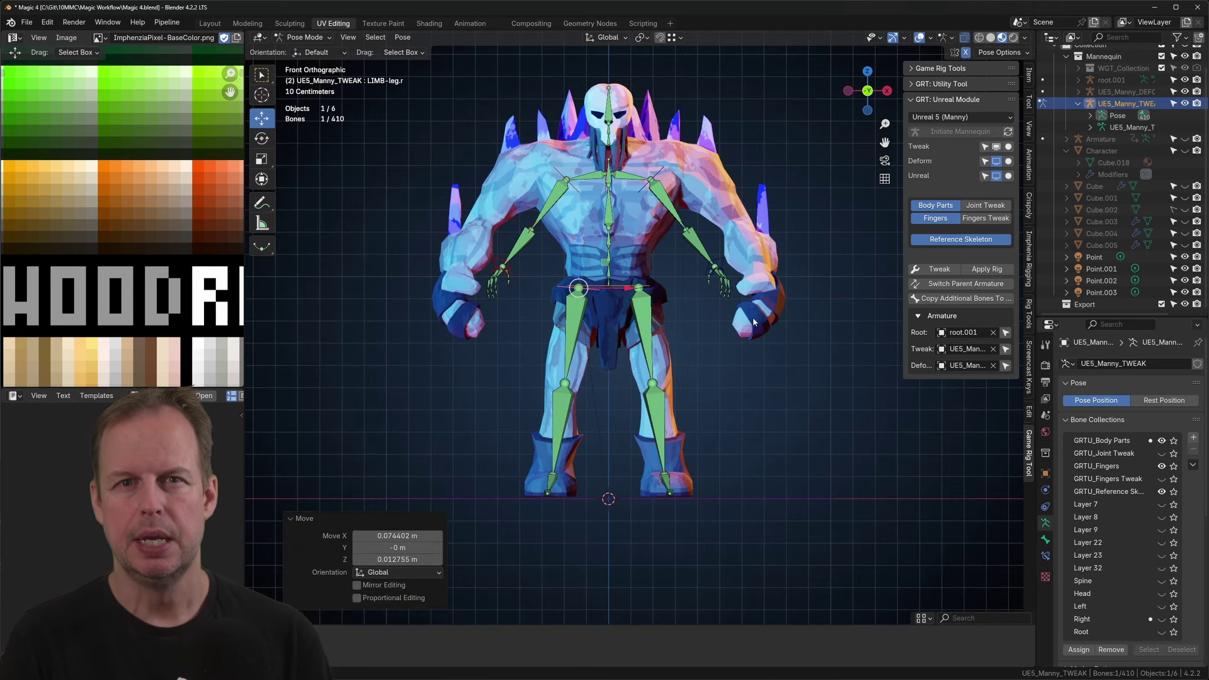
Step: Raise the tweak armature's shoulders and rotate the left clavicle bone about 9° to follow the character's shoulder line
click(652, 178)
key(g)
key(Escape)
click(655, 162)
key(r)
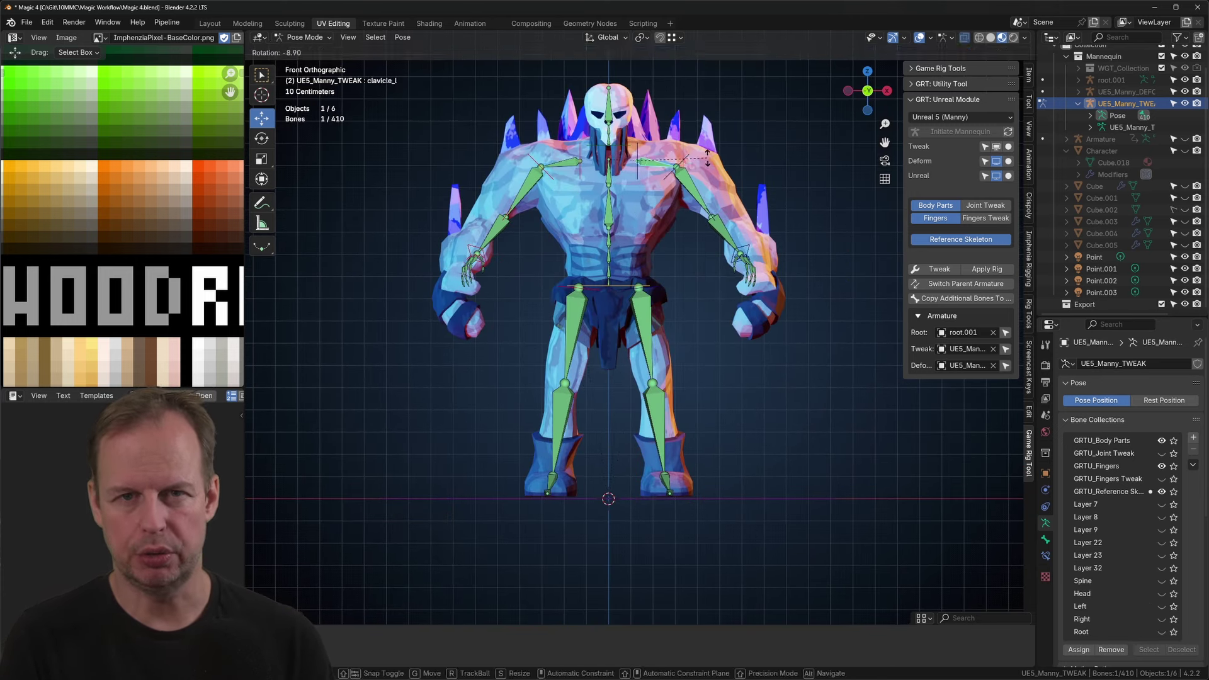
key(Escape)
Step: Rotate the left upper arm limb about 12° and scale it by about 1.15 to match the character's arm
click(711, 182)
key(r)
click(740, 215)
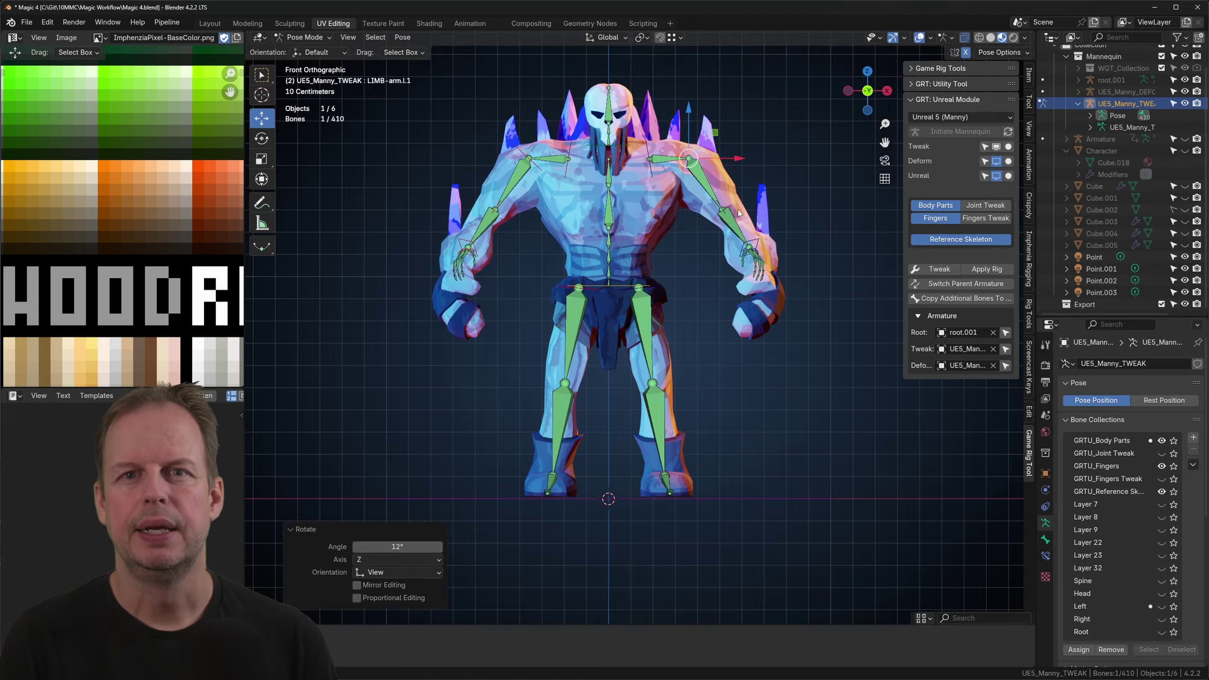
click(710, 182)
key(r)
click(712, 189)
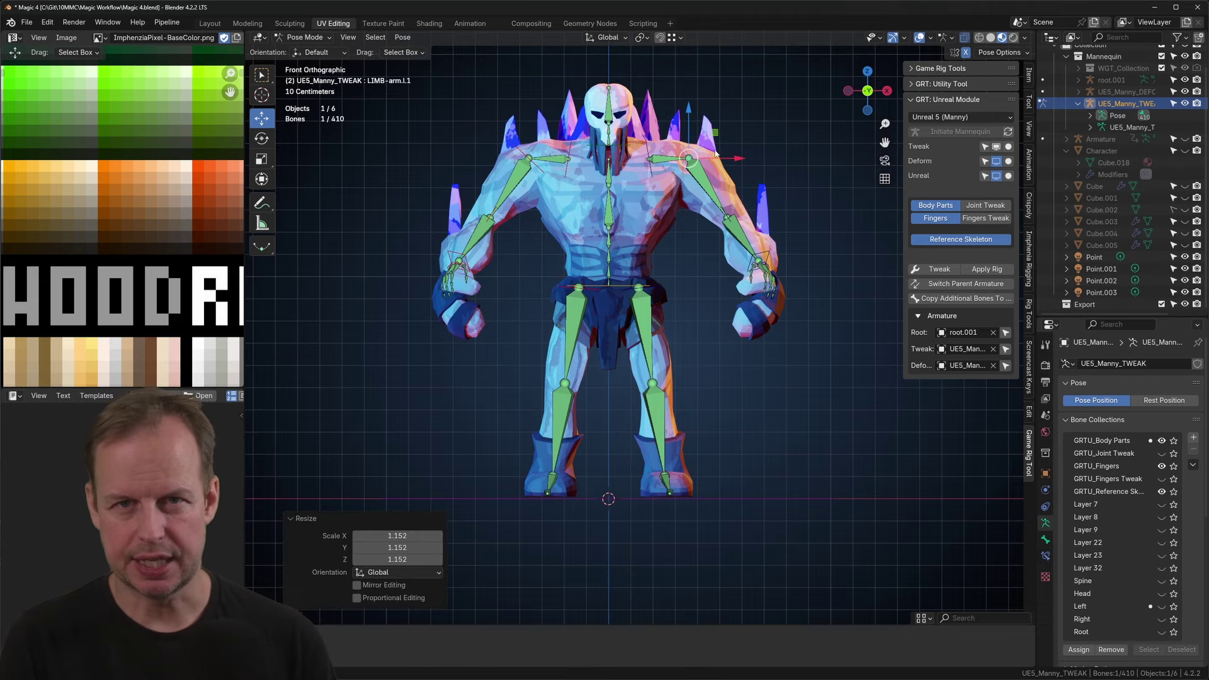
Step: Rotate the left forearm bone about 13.7° and scale the hand limb by about 1.3 to fit the character's arm and fist
middle_drag(712, 189, 787, 236)
key(s)
click(743, 227)
key(r)
key(6)
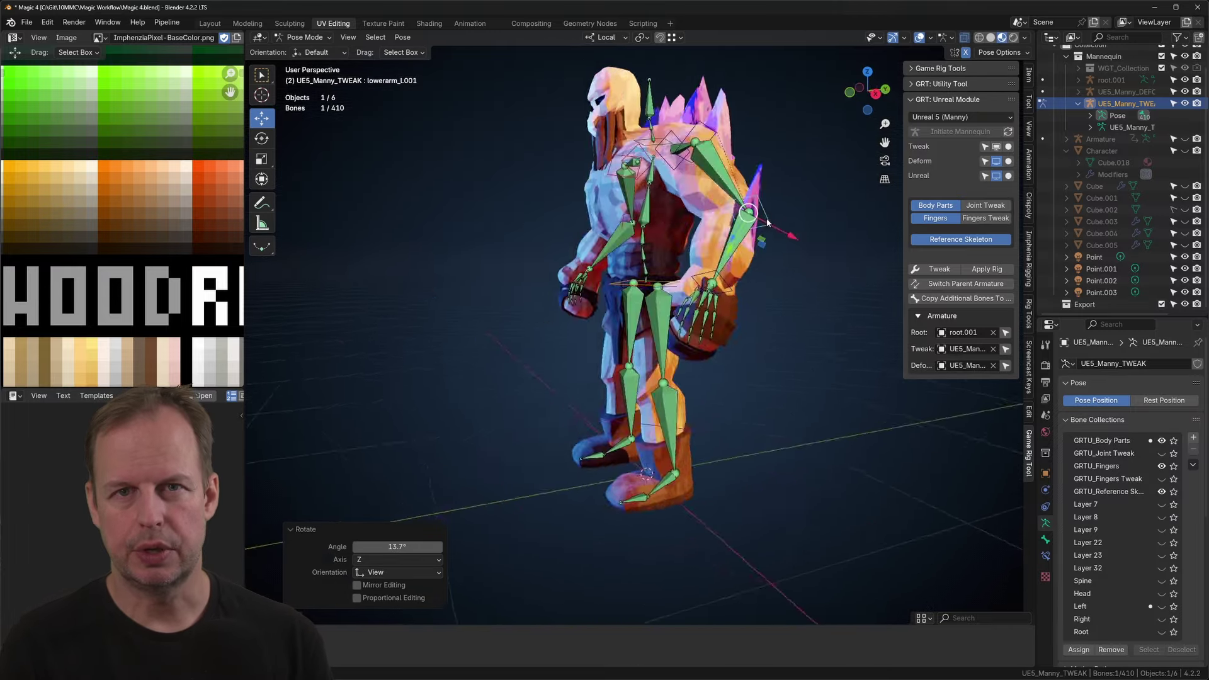
click(639, 505)
middle_drag(639, 504, 755, 478)
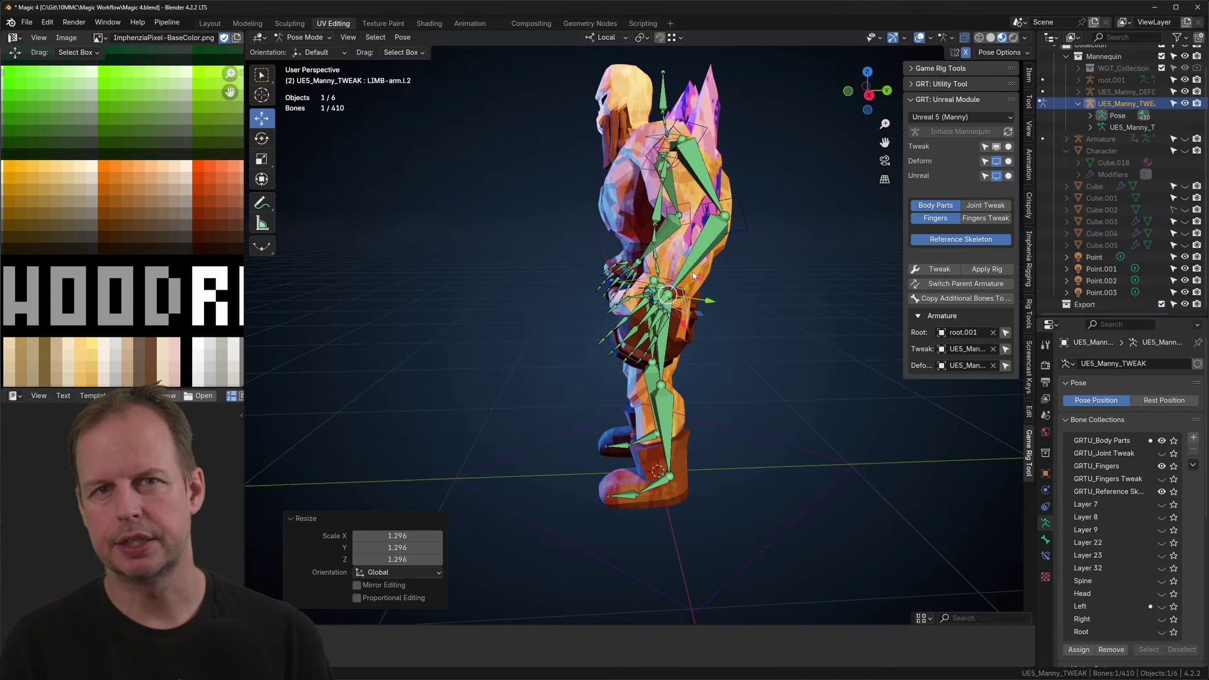
Step: Move and rotate the left hand limb and its finger bones so they lie inside the character's fist
click(698, 277)
key(g)
click(745, 255)
middle_drag(745, 255, 724, 270)
key(r)
click(765, 277)
scroll(774, 302, up, 3)
click(830, 293)
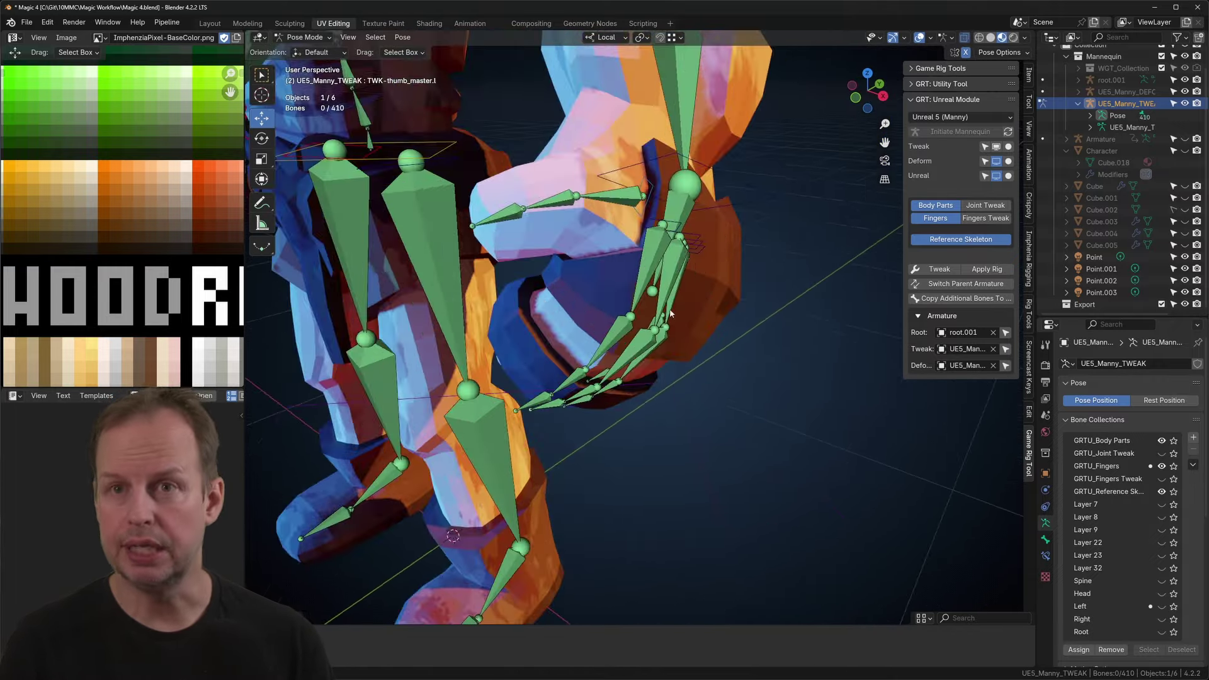
click(699, 258)
key(r)
Step: In side view, move the neck bone forward under the skull and rotate the spine start limb by about -10.1°
scroll(729, 259, down, 5)
key(KP_3)
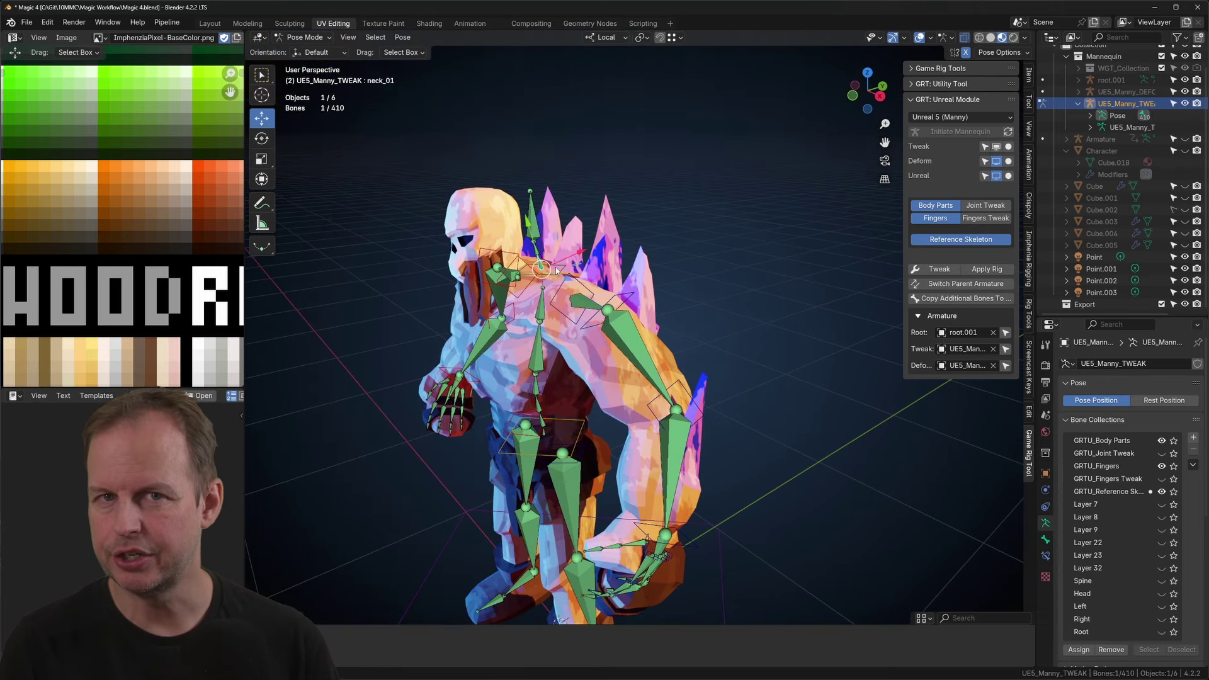
click(563, 268)
key(g)
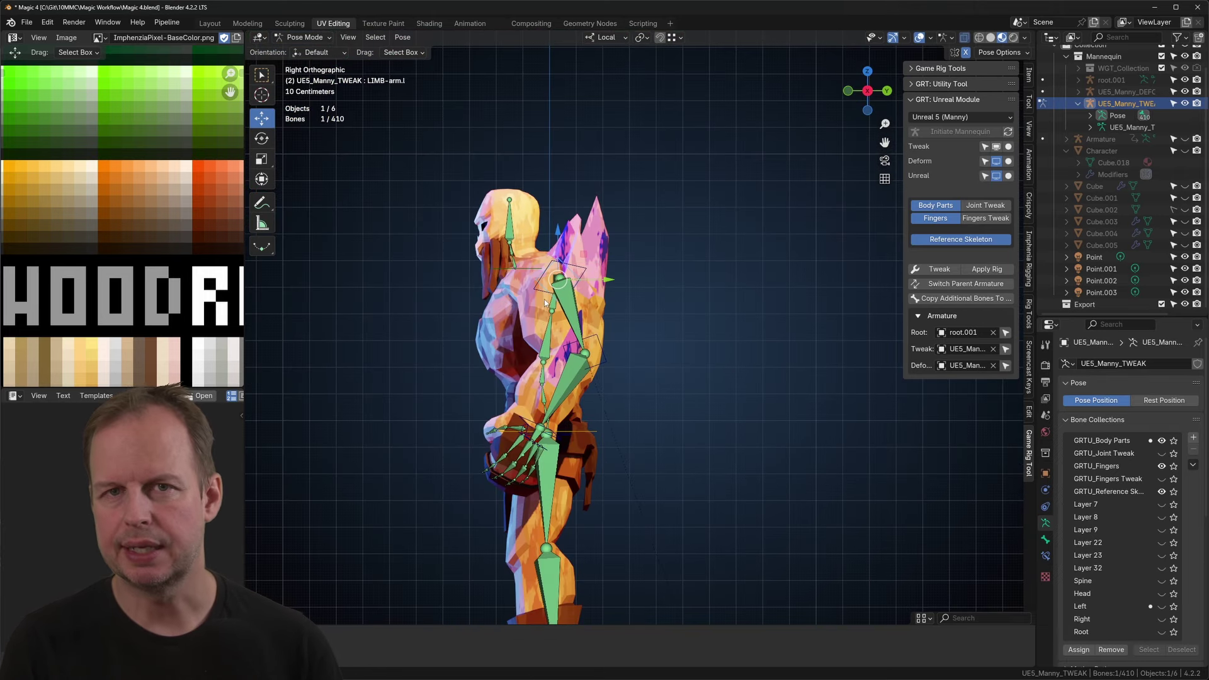
key(KP_1)
key(KP_3)
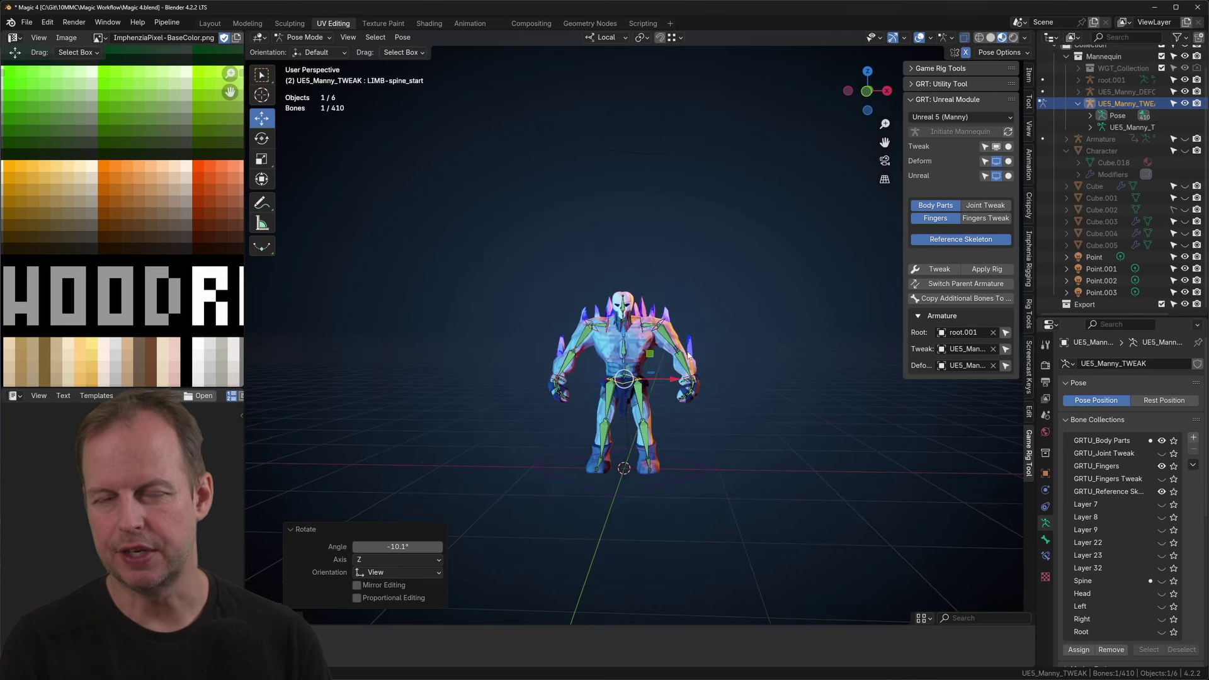
Step: Align the left leg limb with the character's leg from the side, moving it about -0.03 m in Y
key(KP_3)
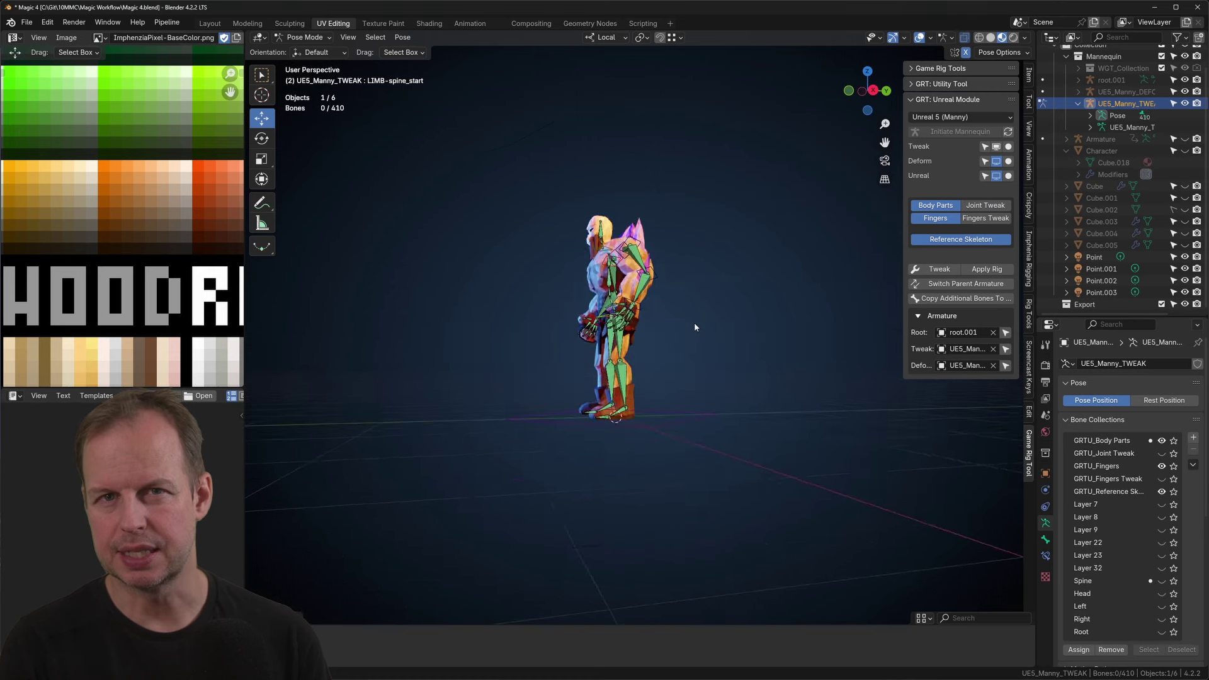
scroll(695, 327, up, 4)
key(r)
key(Escape)
click(586, 407)
key(KP_1)
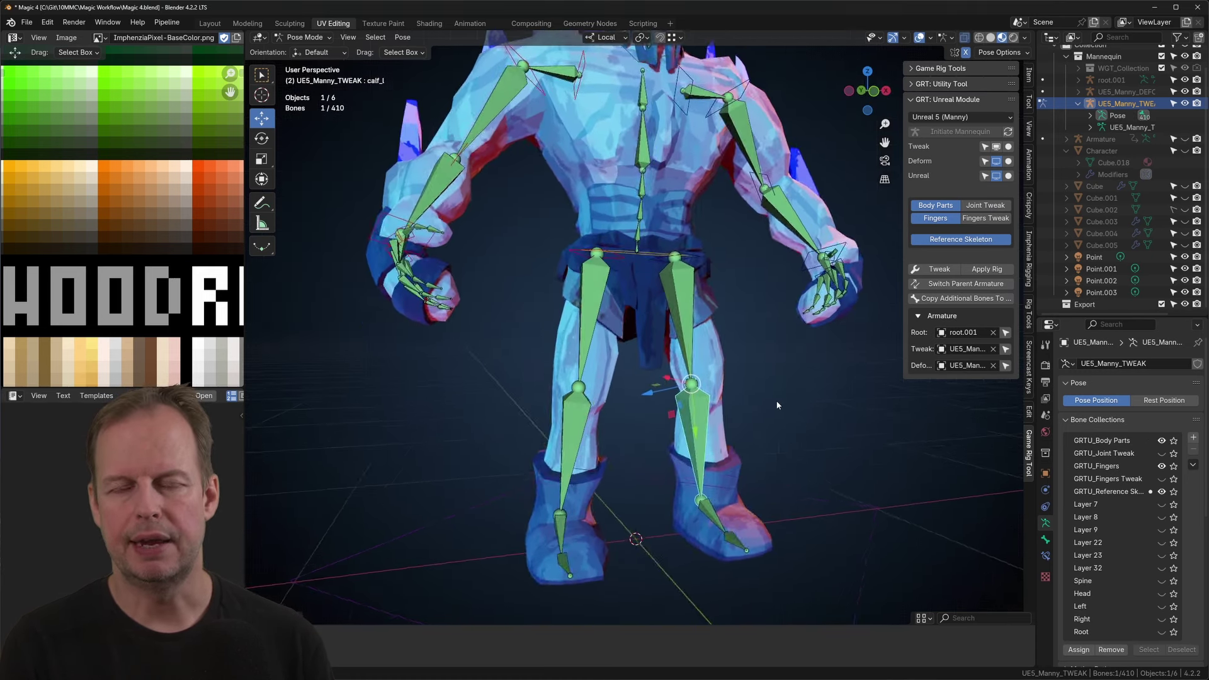
key(KP_3)
click(615, 271)
key(KP_1)
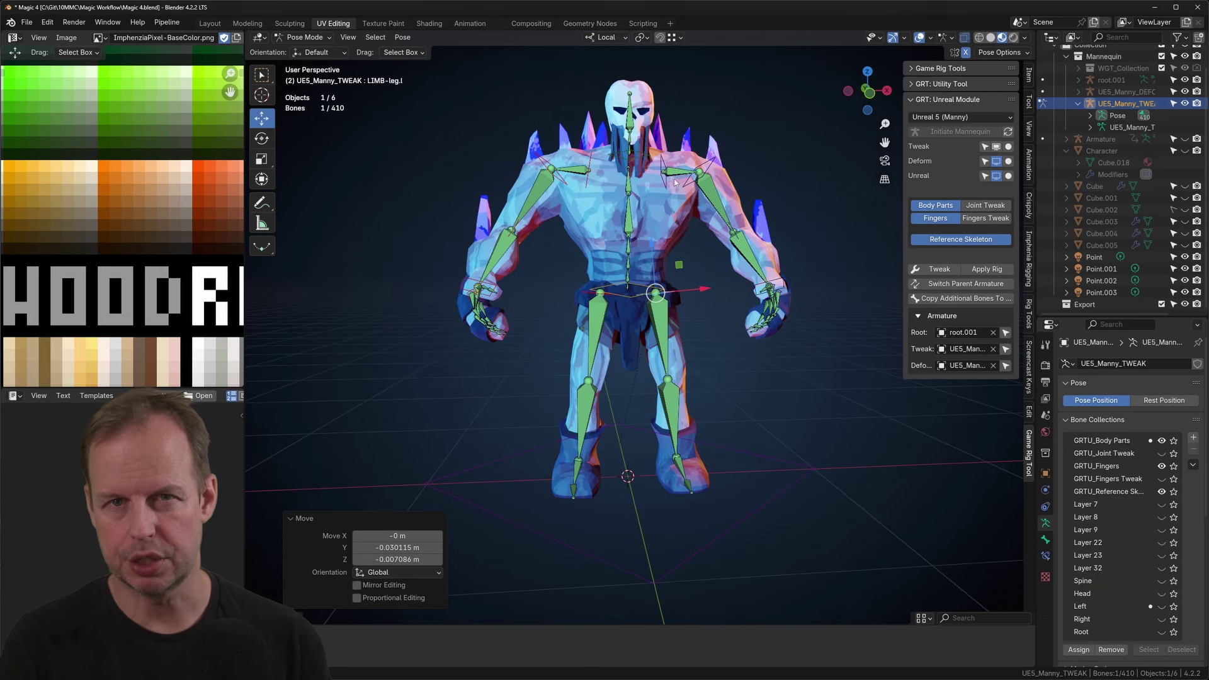
Step: Scale down the left upper arm limb and move the left arm limb about -0.023 m in Y to fit the shoulder
click(675, 182)
key(s)
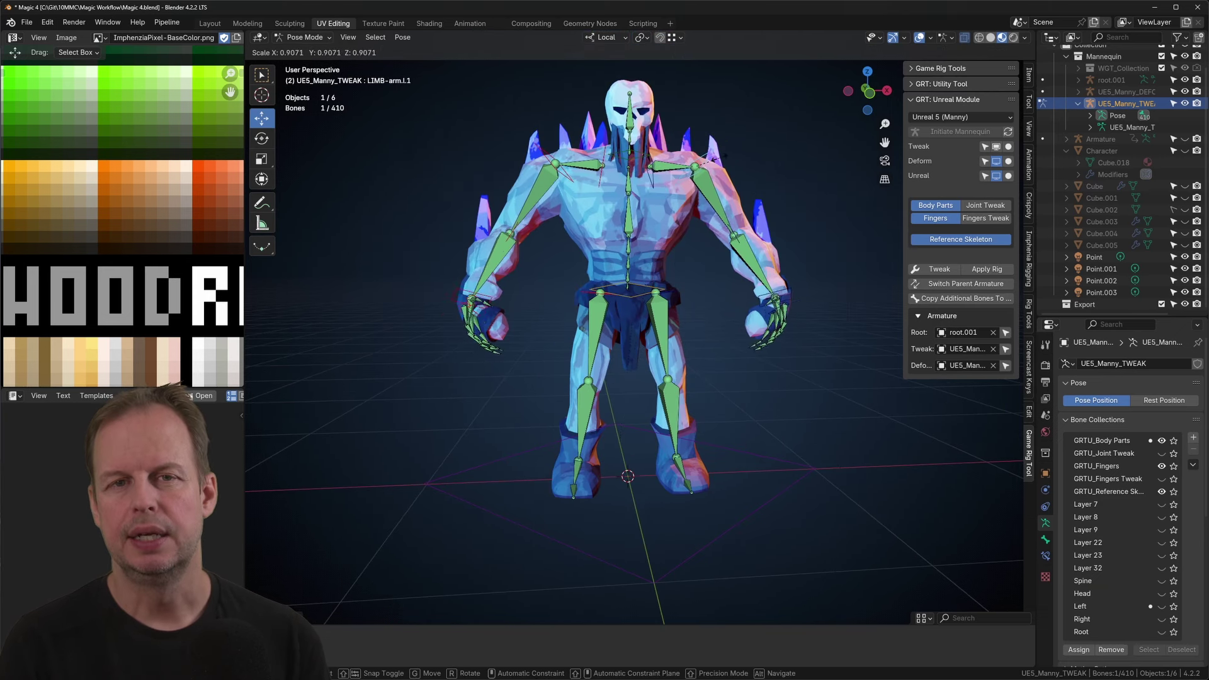
key(Return)
mouse_move(630, 315)
middle_down()
mouse_move(693, 296)
mouse_move(642, 315)
middle_up()
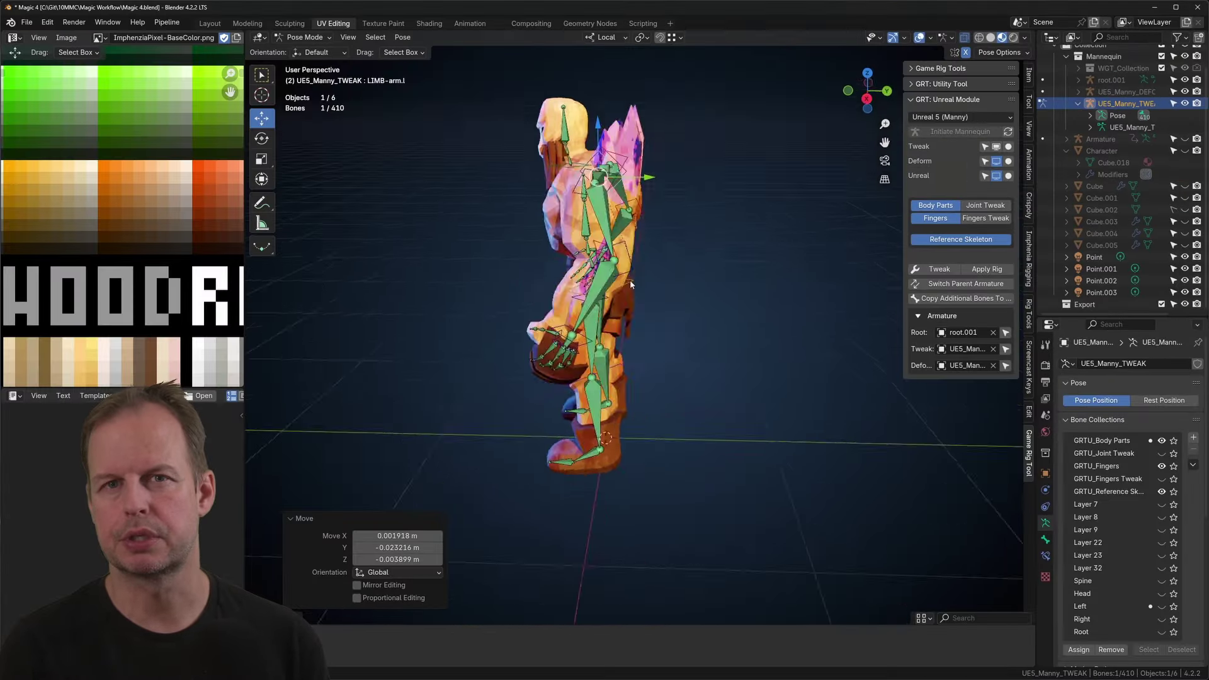
Step: Rotate the left arm limb in top view to follow the character's arm, and rotate the hand limb about 3.9°
key(KP_1)
key(KP_7)
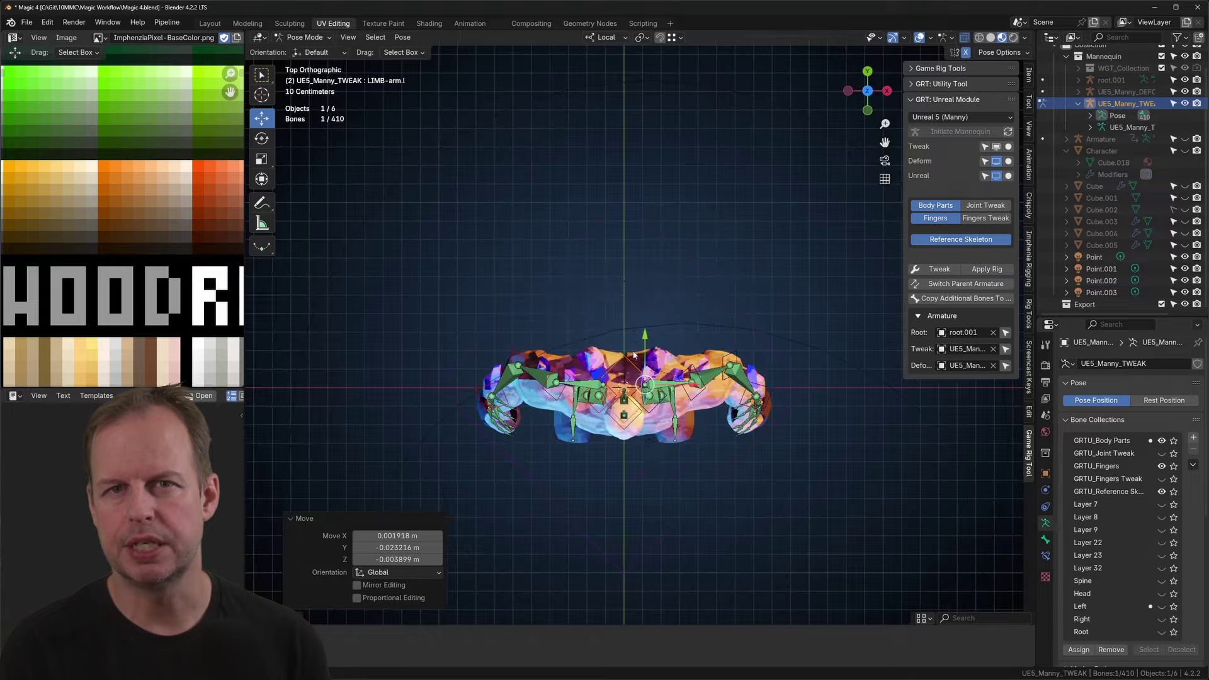
key(r)
click(738, 421)
middle_drag(749, 390, 774, 309)
click(595, 274)
key(r)
click(592, 283)
key(r)
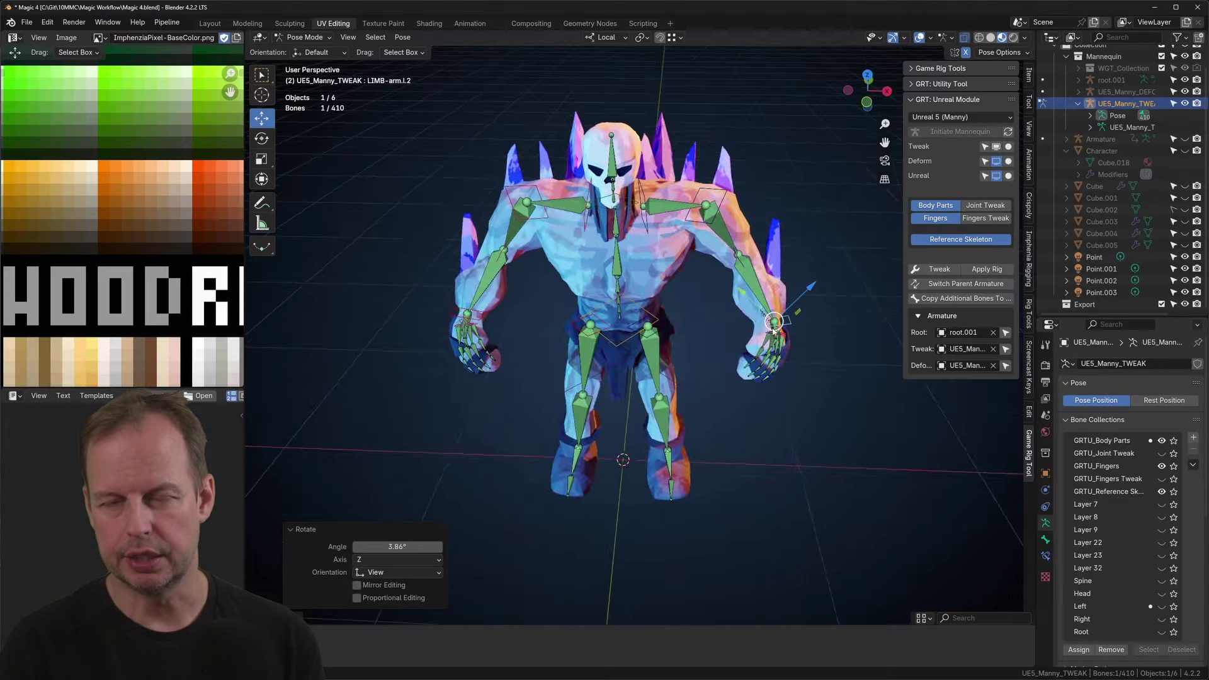
Step: Show the Joint Tweak bones and check the leg, shoulder and neck joints against the character in front and side views
click(783, 309)
middle_drag(783, 308, 738, 307)
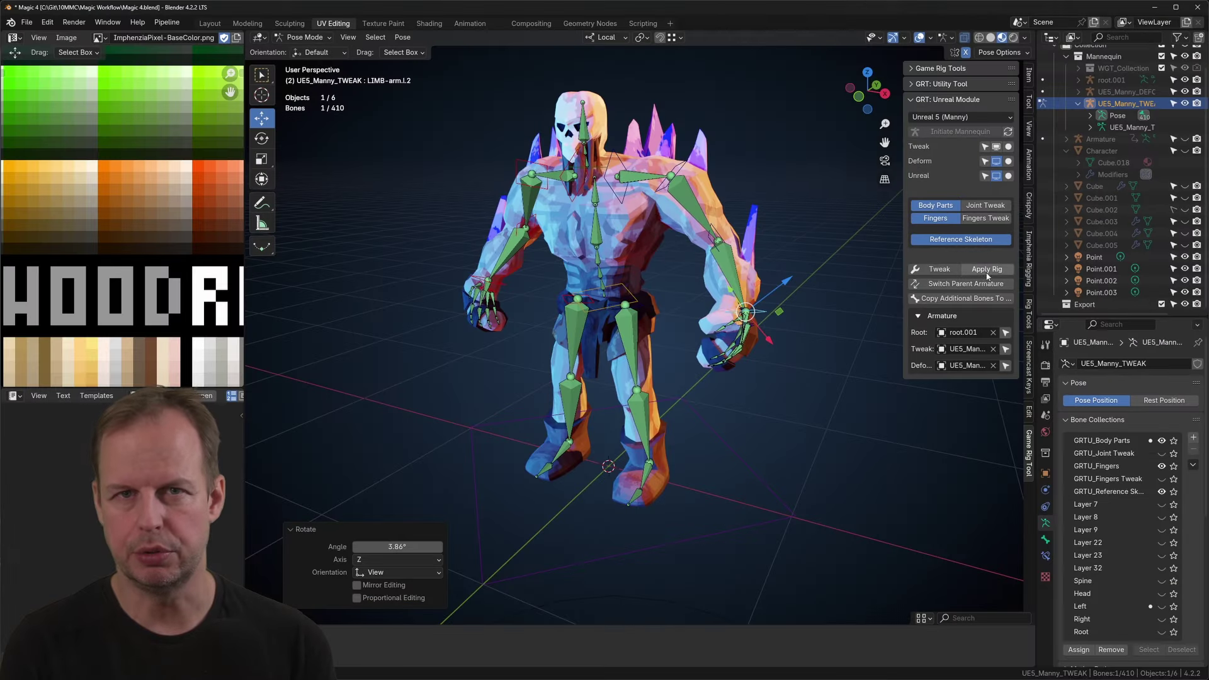
click(986, 205)
key(KP_1)
scroll(761, 394, up, 5)
click(641, 440)
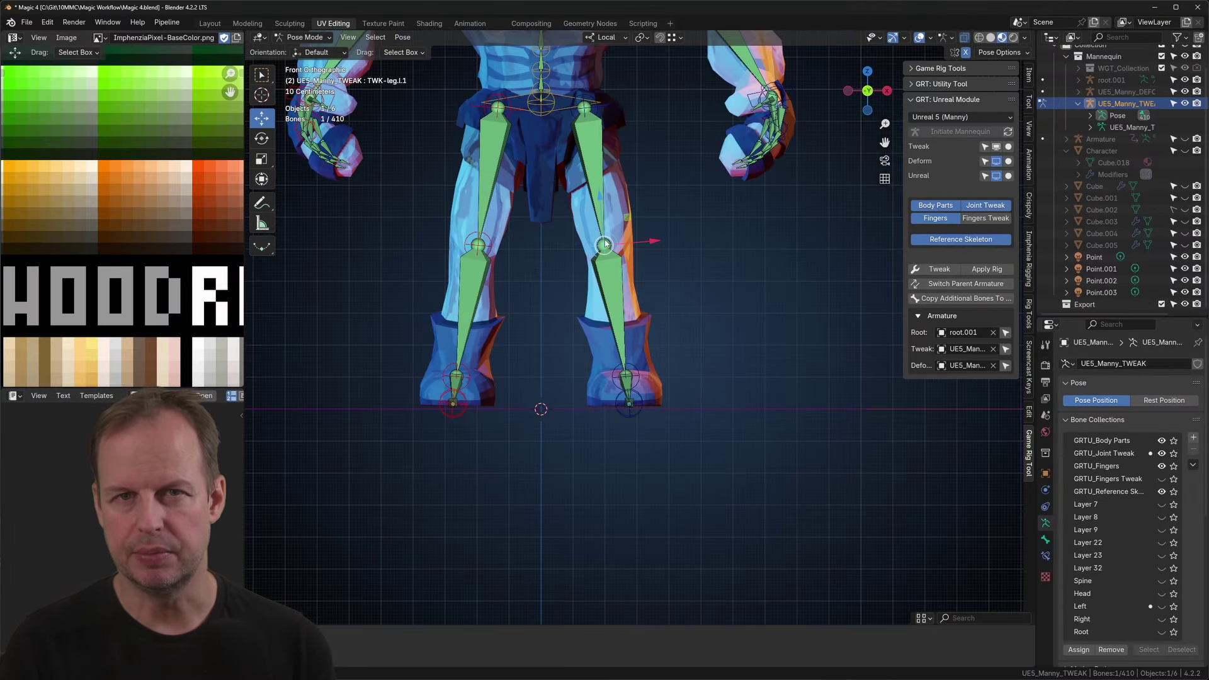
key(KP_3)
scroll(592, 315, down, 3)
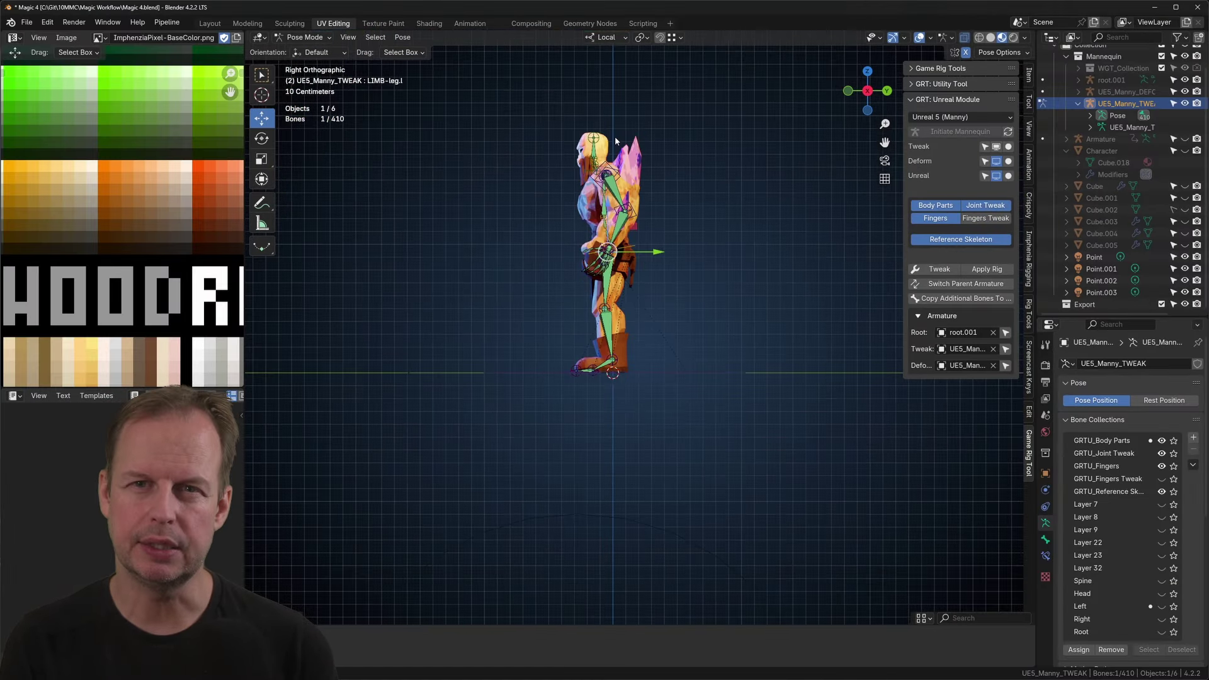
middle_drag(724, 252, 768, 182)
key(KP_3)
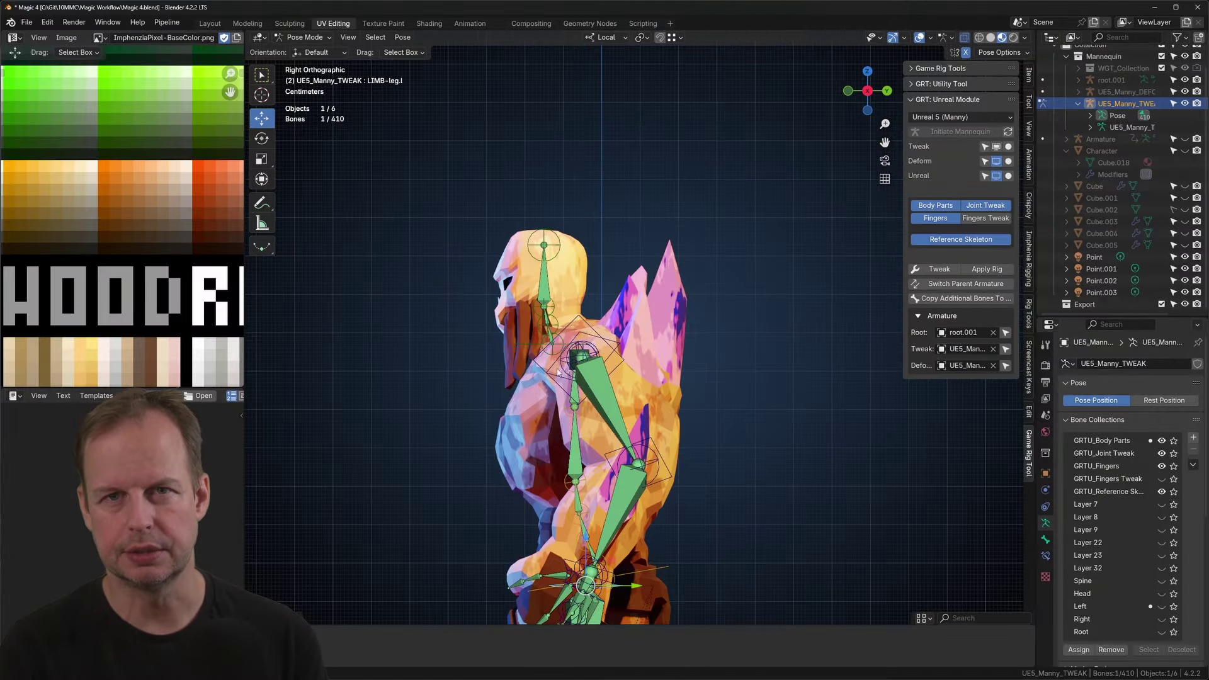
click(536, 343)
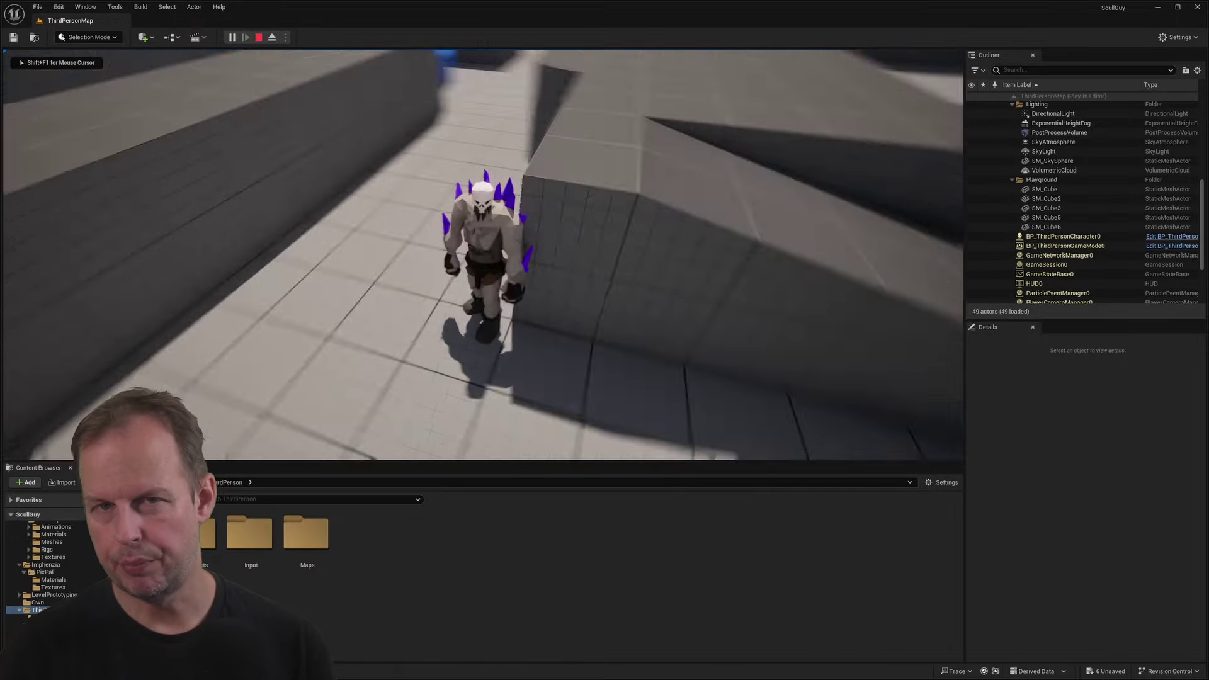
Step: Switch to Unreal Editor and play-test the skull character by running and jumping around the third-person map
key(w)
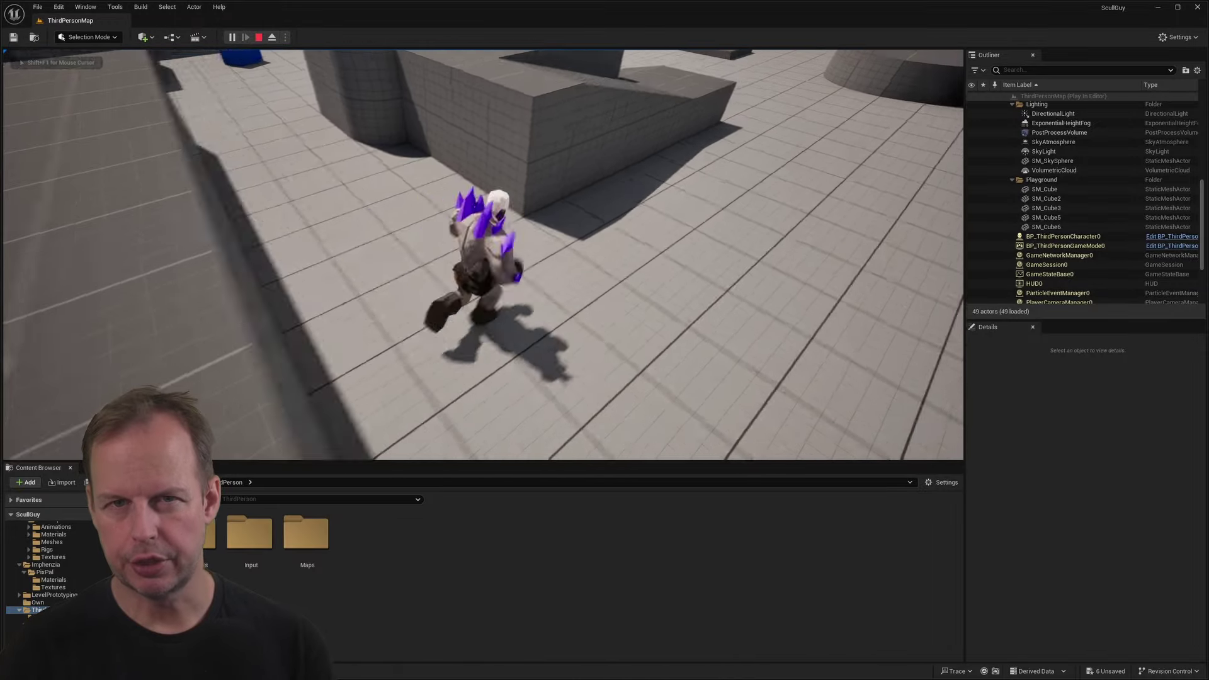
key(space)
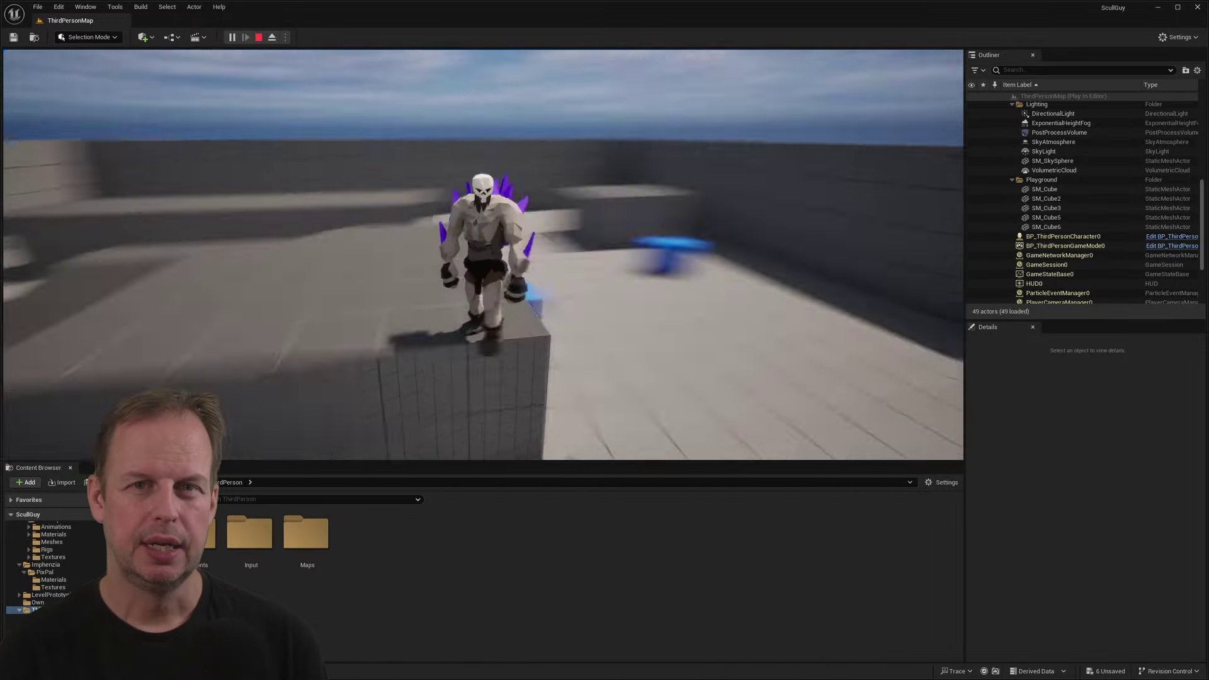
key(w)
key(space)
key(w)
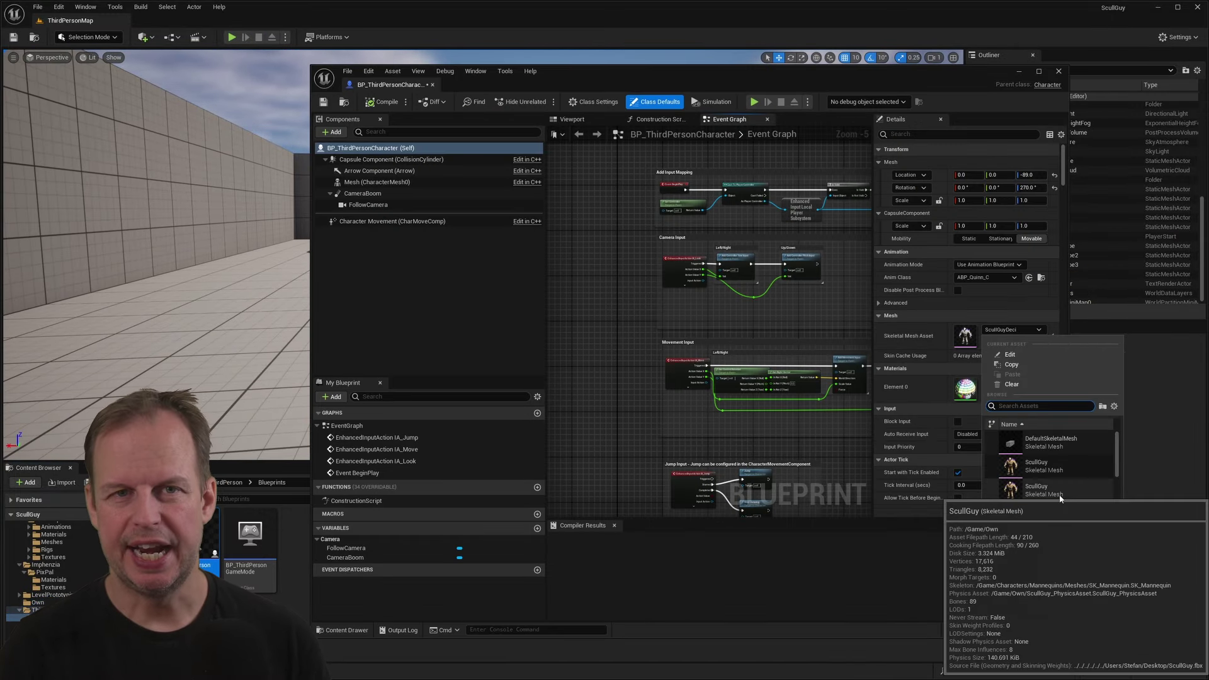
Step: Set the Skeletal Mesh Asset of BP_ThirdPersonCharacter to ScullGuy and compile the blueprint
click(1060, 497)
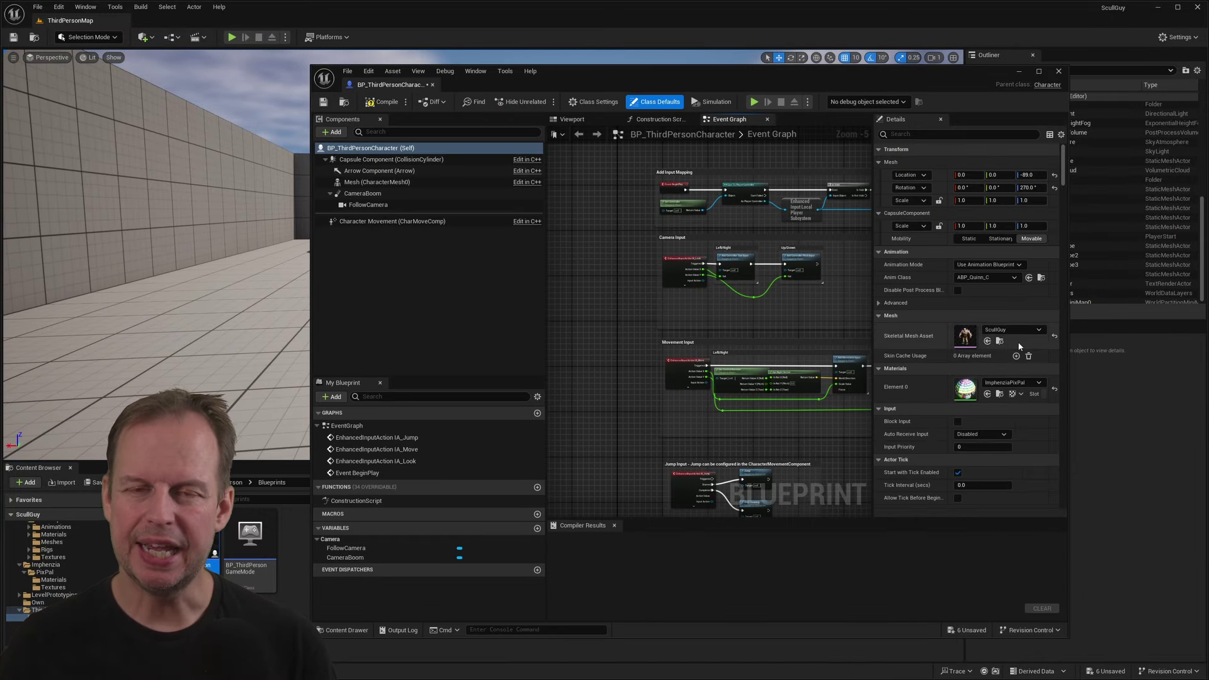
click(1029, 330)
click(383, 103)
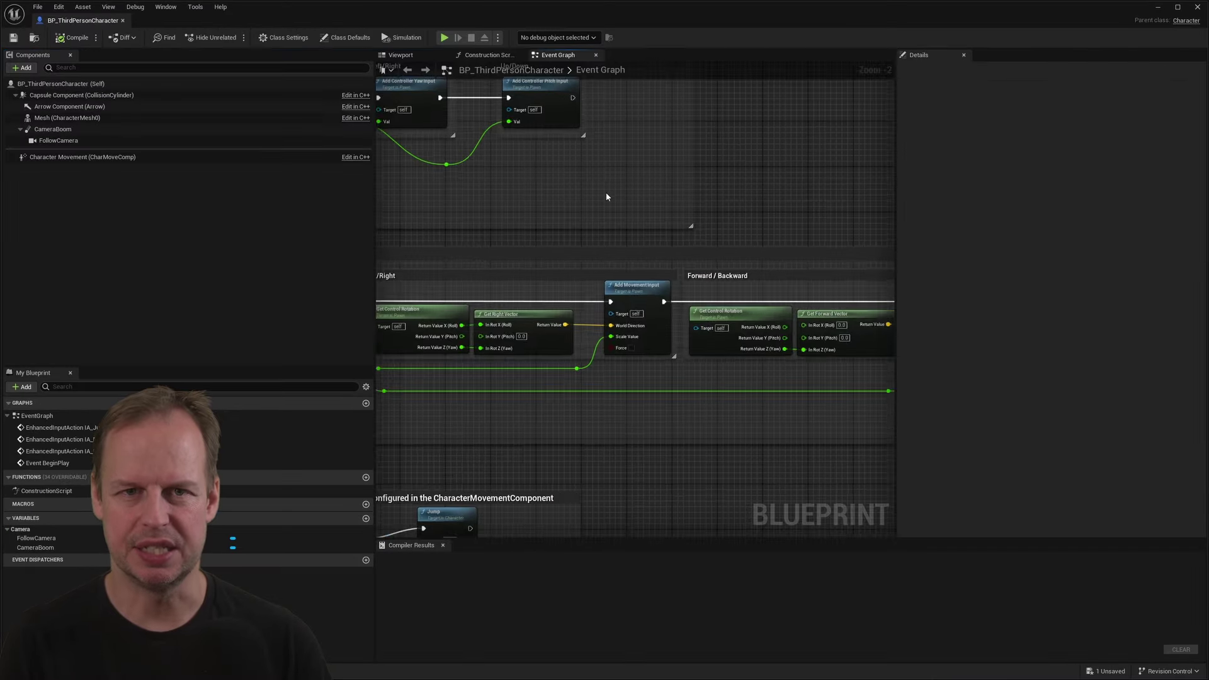
Step: Look over the event graphs of BP_ThirdPersonCharacter and ABP_Manny
scroll(505, 176, down, 4)
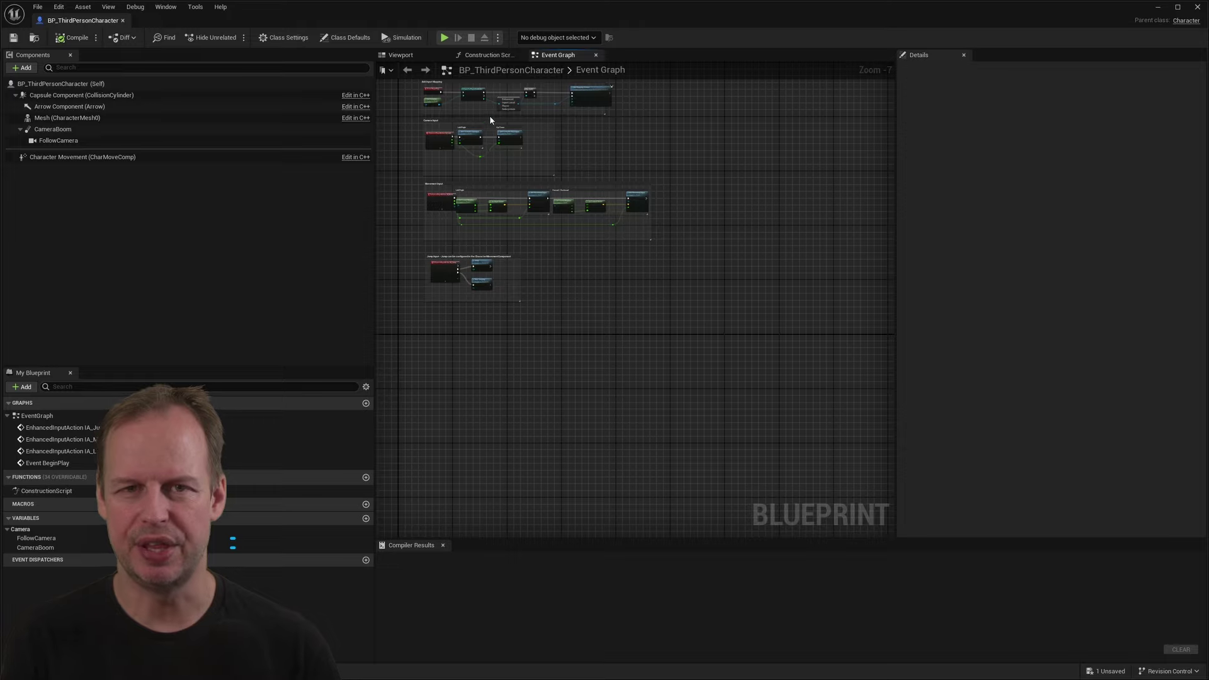
scroll(589, 147, up, 1)
right_drag(588, 147, 771, 356)
scroll(617, 340, up, 3)
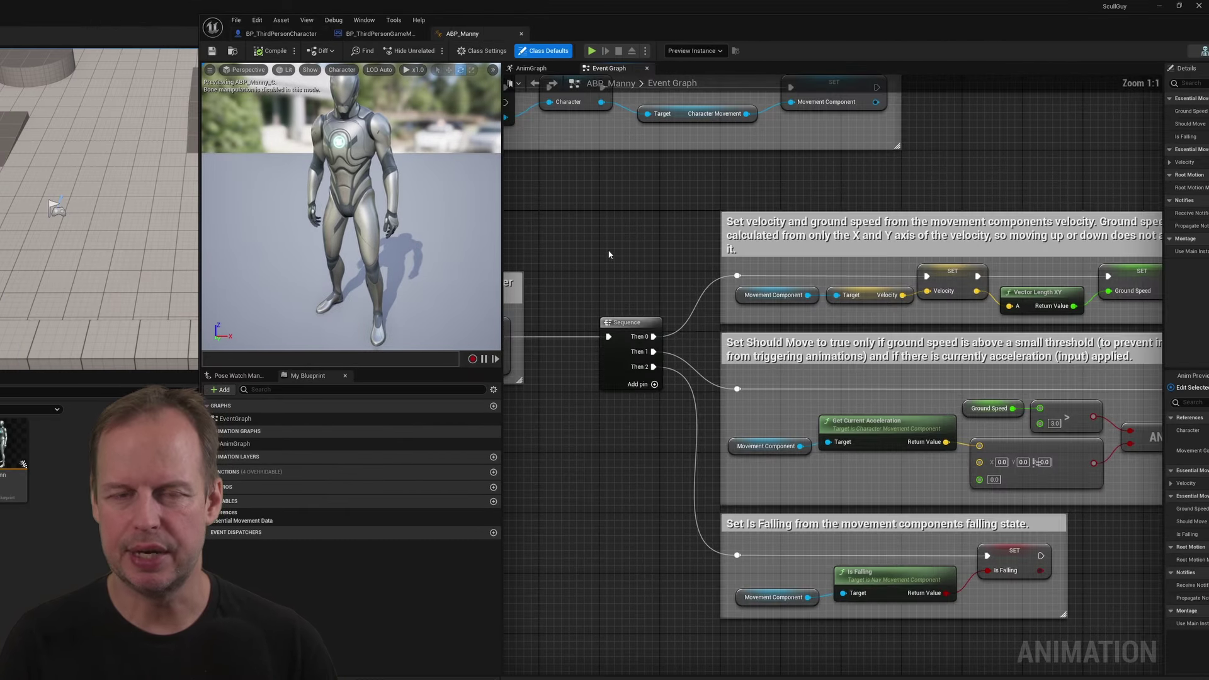
right_drag(609, 254, 750, 359)
right_drag(899, 387, 522, 250)
right_drag(830, 141, 743, 331)
right_drag(522, 355, 899, 385)
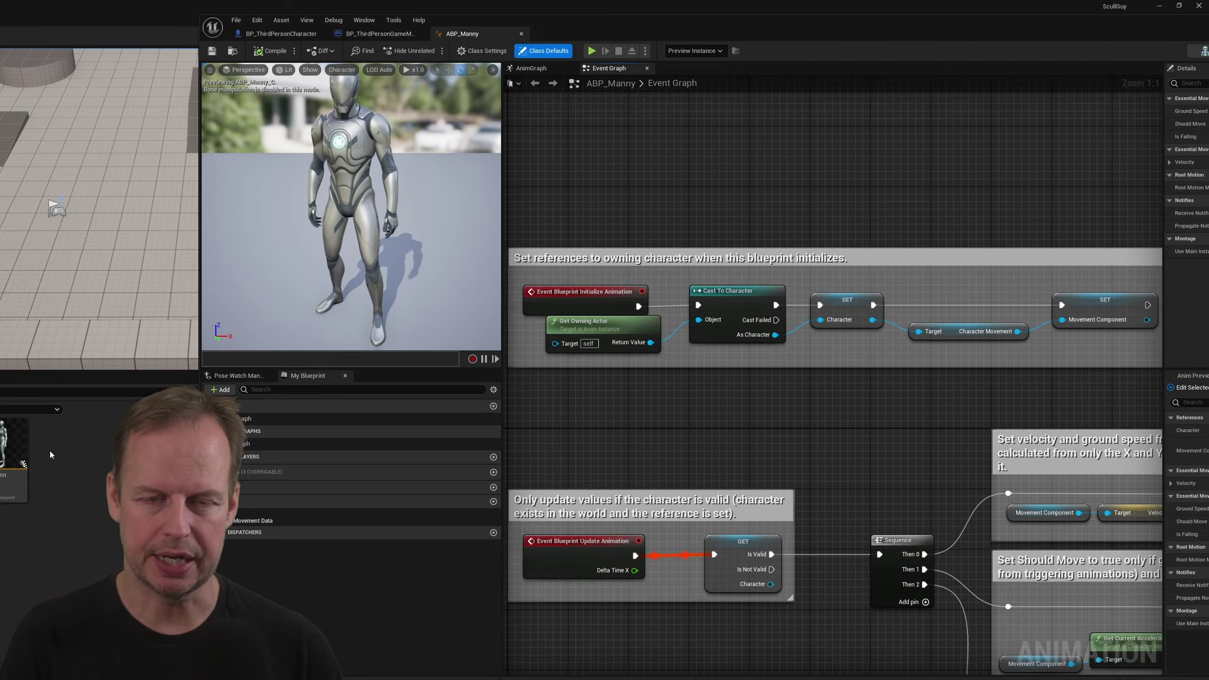
Step: Duplicate the ABP_Manny animation blueprint as ABP_SkullGuy and open the copy
right_click(1, 434)
click(21, 248)
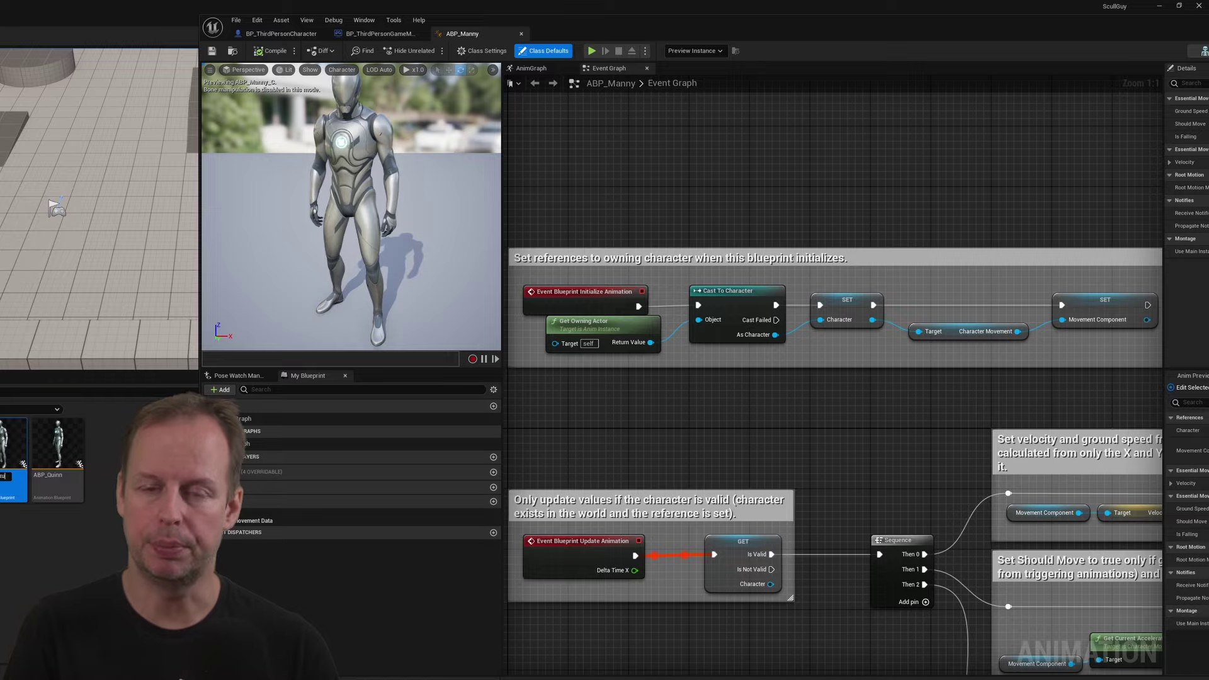
key(Return)
double_click(58, 446)
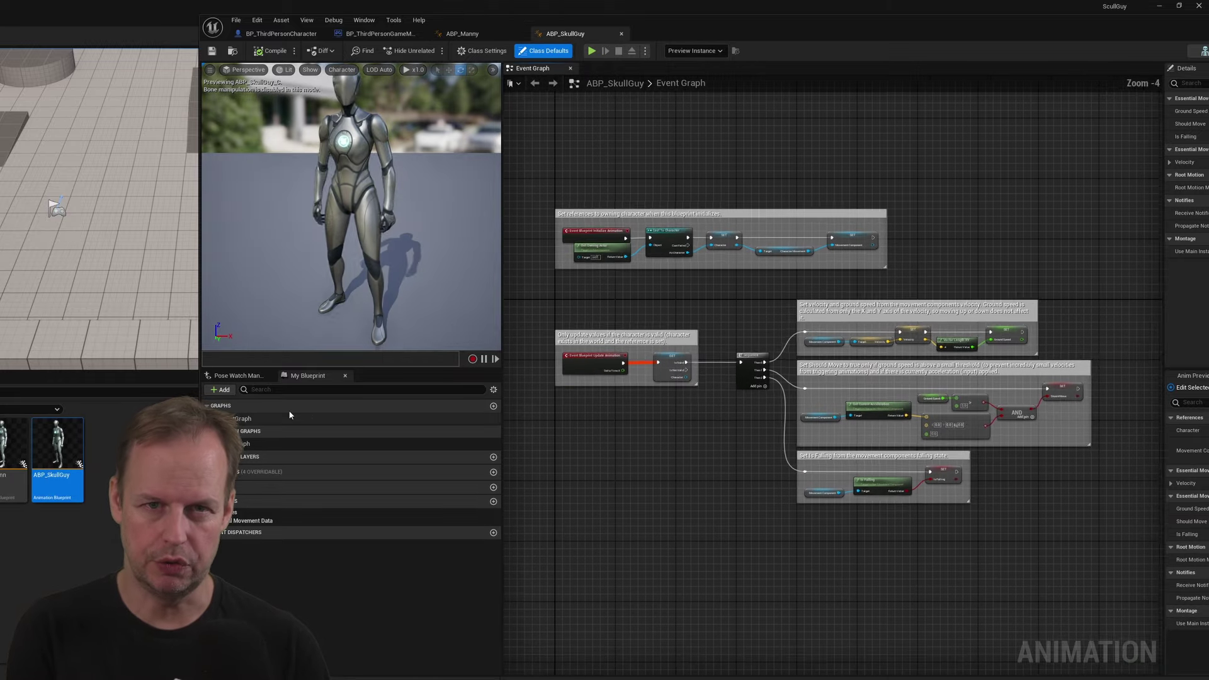
Step: Examine the velocity, Should Move and Is Falling logic in the ABP_SkullGuy event graph
scroll(779, 335, up, 3)
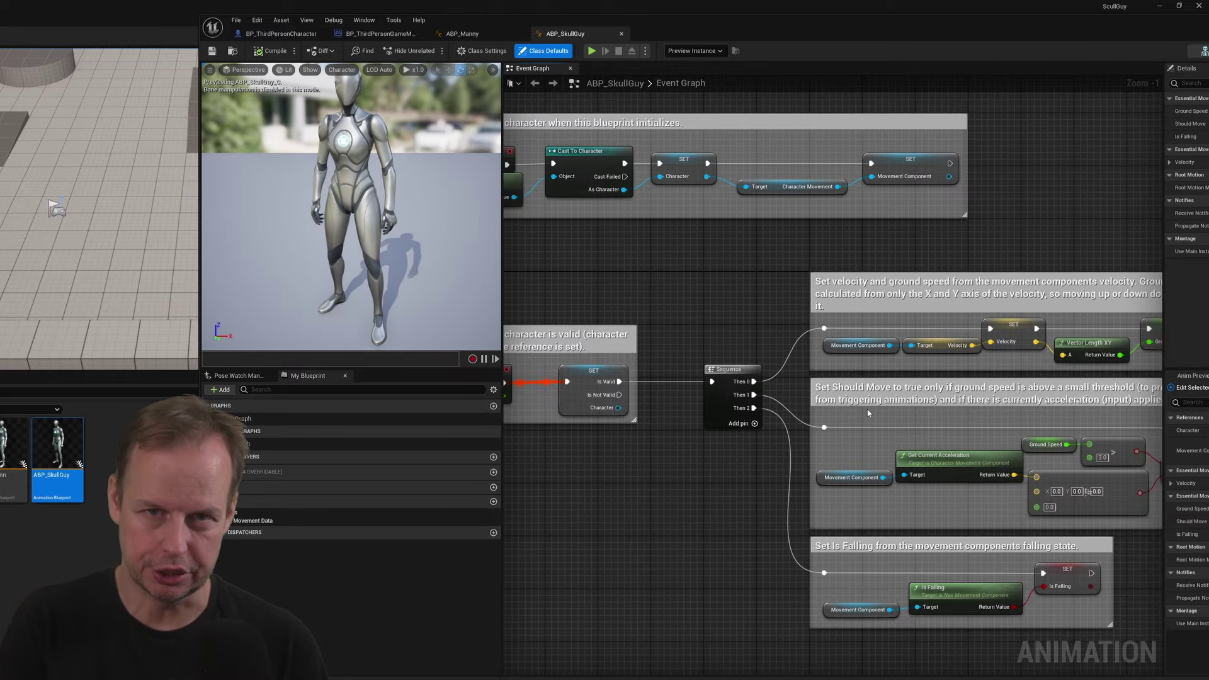
scroll(692, 292, down, 2)
scroll(630, 237, up, 2)
scroll(630, 237, up, 1)
right_drag(992, 296, 759, 220)
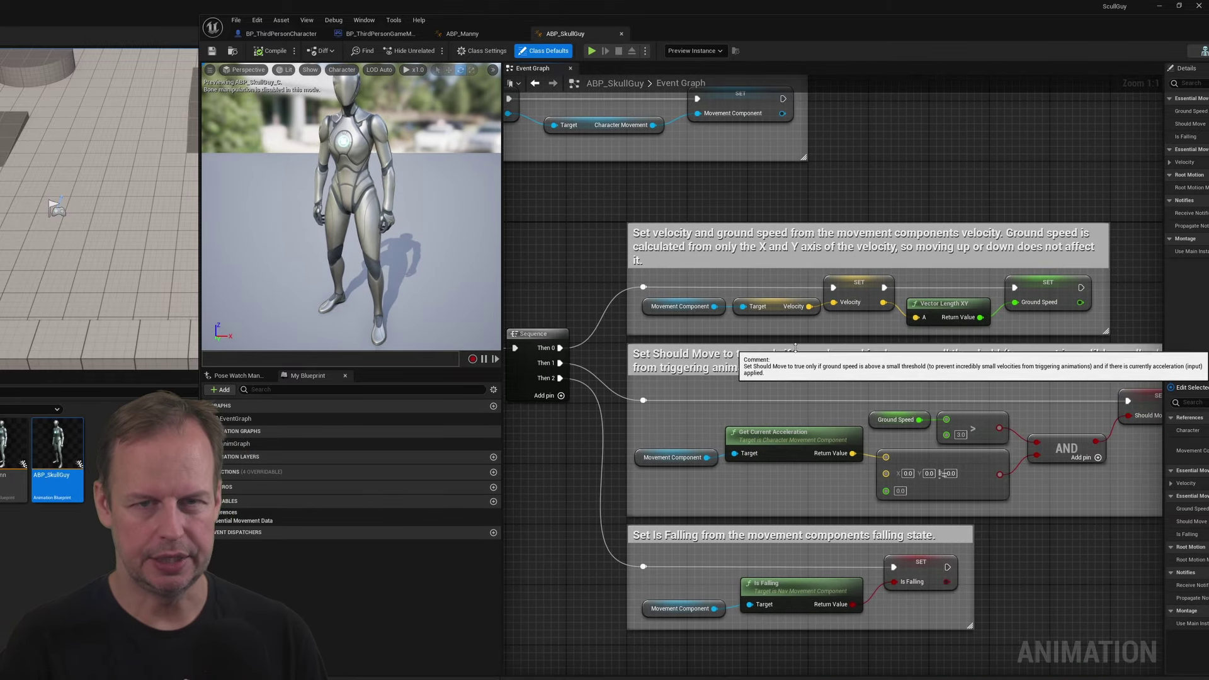
right_drag(795, 349, 780, 327)
drag(688, 31, 443, 45)
right_drag(424, 410, 1015, 414)
right_drag(902, 446, 465, 503)
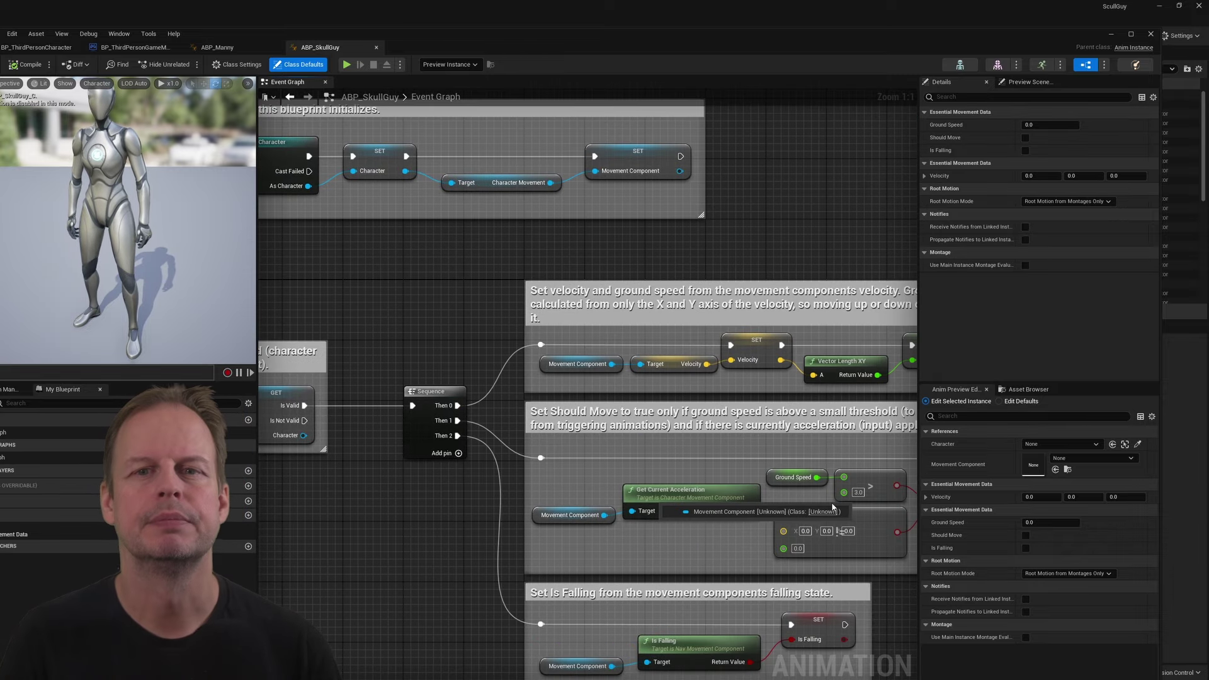
right_drag(696, 614, 1011, 548)
Step: In the AnimGraph's Locomotion state machine, set the Idle state's sequence to MM_Idle1
double_click(38, 457)
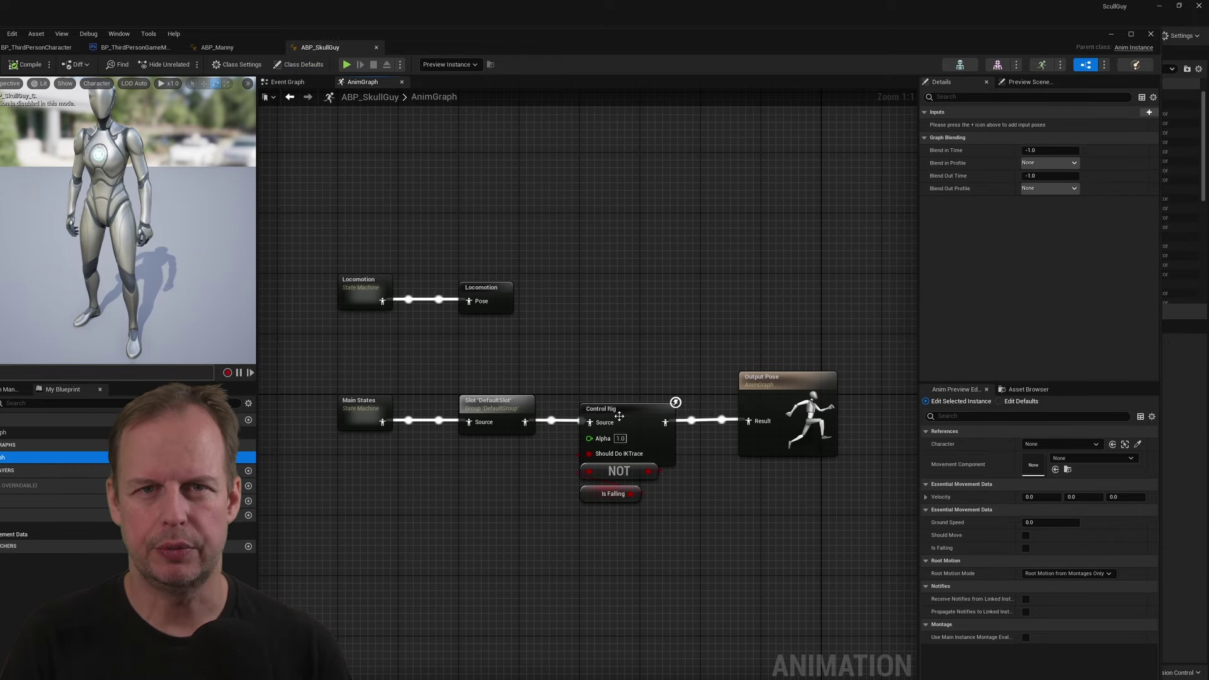
double_click(362, 290)
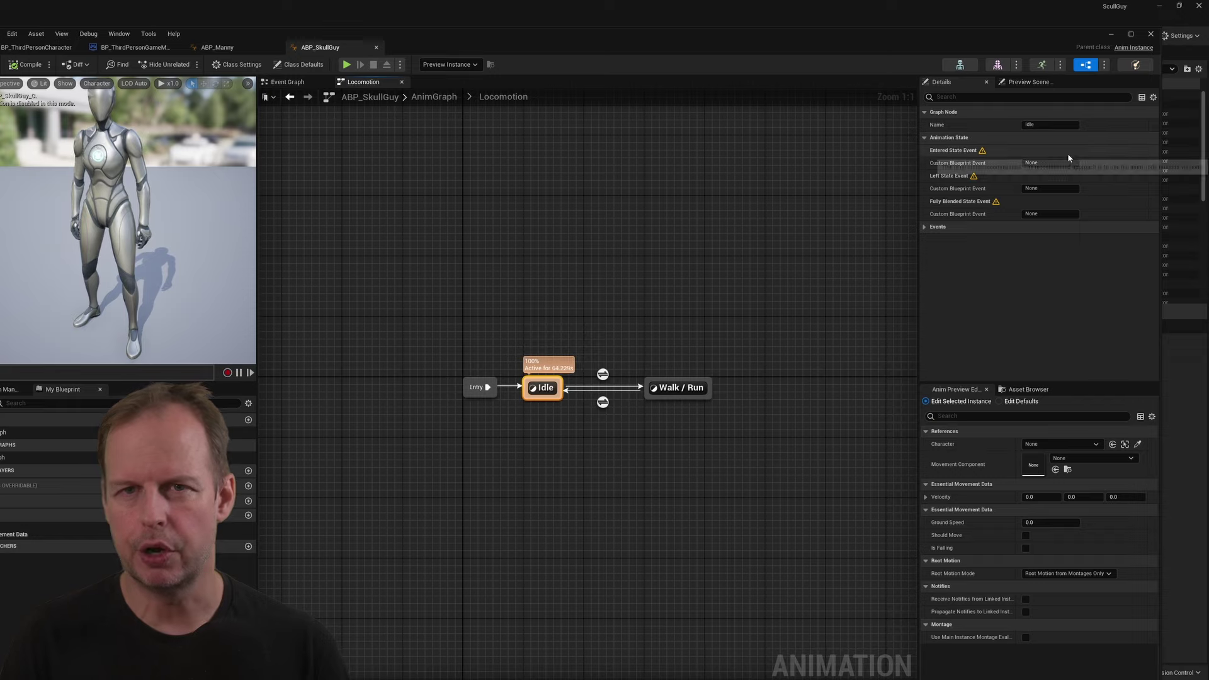
double_click(545, 390)
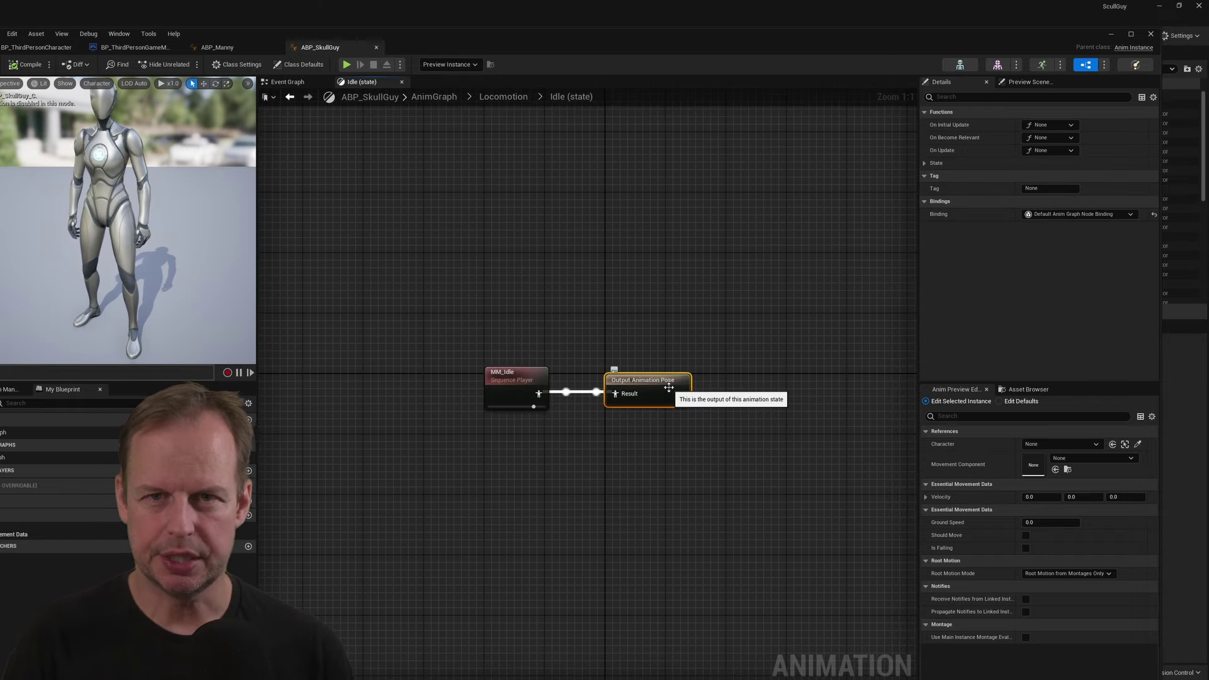
click(522, 387)
click(1042, 252)
click(1083, 457)
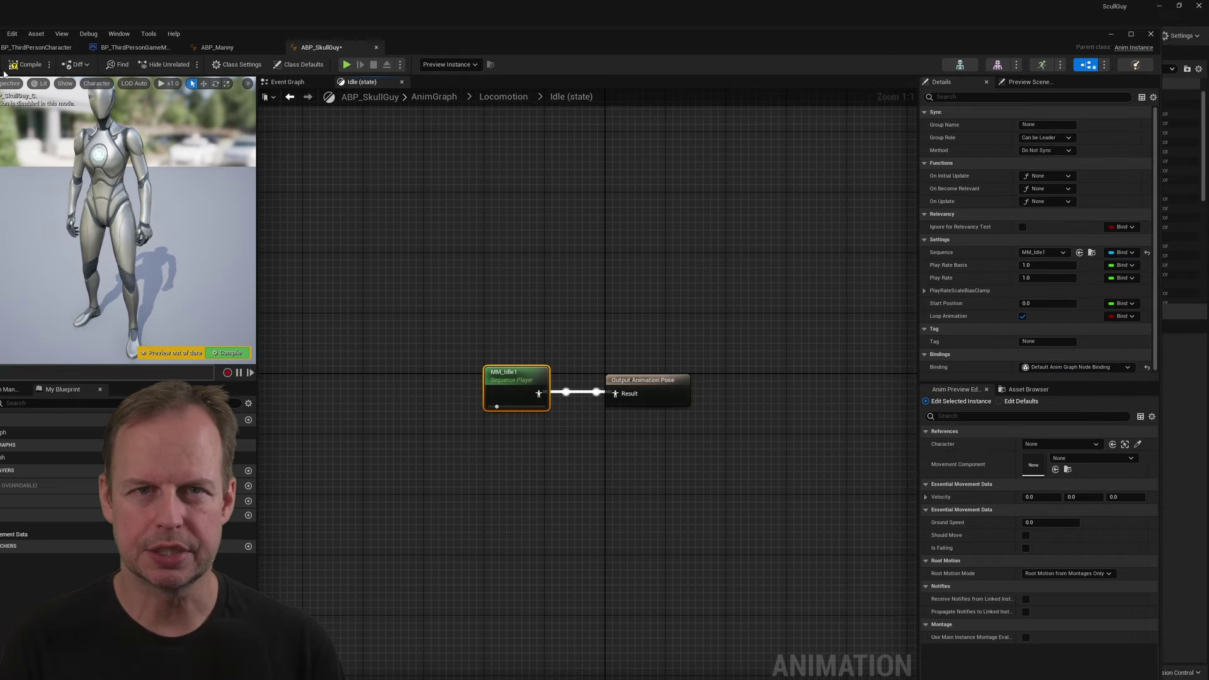
Step: Set the Anim Class of BP_ThirdPersonCharacter to ABP_Manny, compile it and try it in play mode
drag(389, 42, 812, 67)
key(Escape)
click(459, 73)
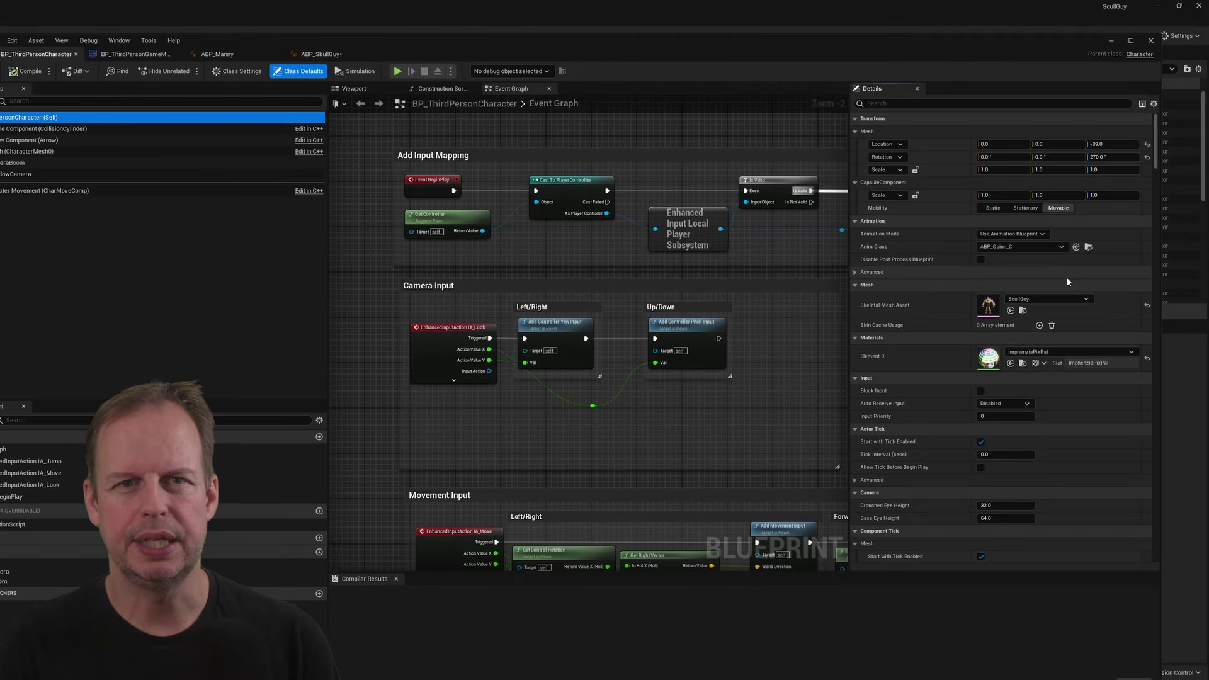
click(1040, 248)
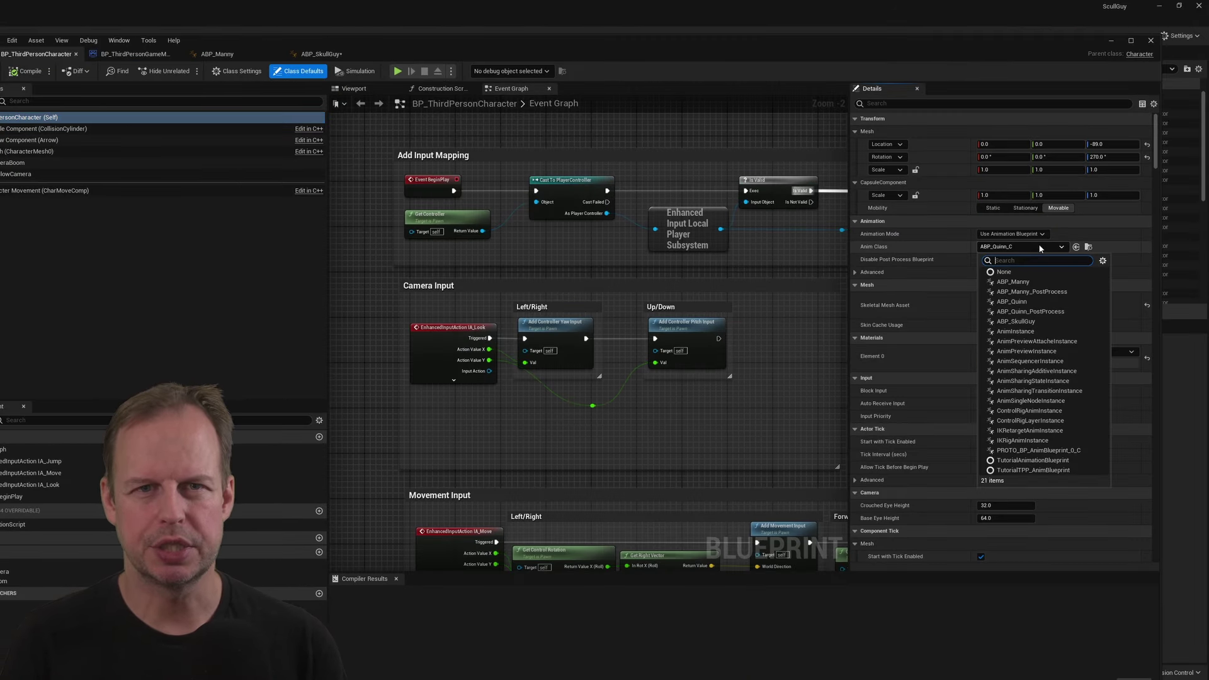
click(1027, 282)
click(31, 77)
click(397, 71)
drag(483, 46, 882, 111)
drag(882, 111, 979, 124)
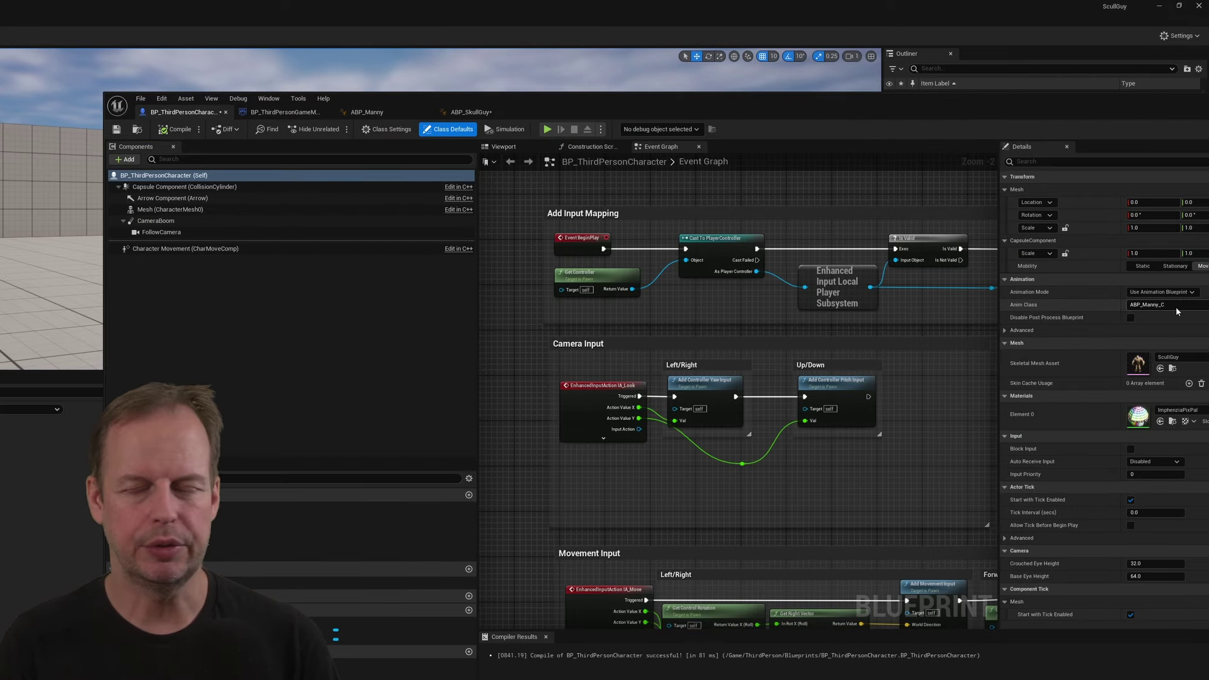
Step: Set the Anim Class of BP_ThirdPersonCharacter to ABP_SkullGuy and run a short play test
click(1177, 308)
click(1129, 384)
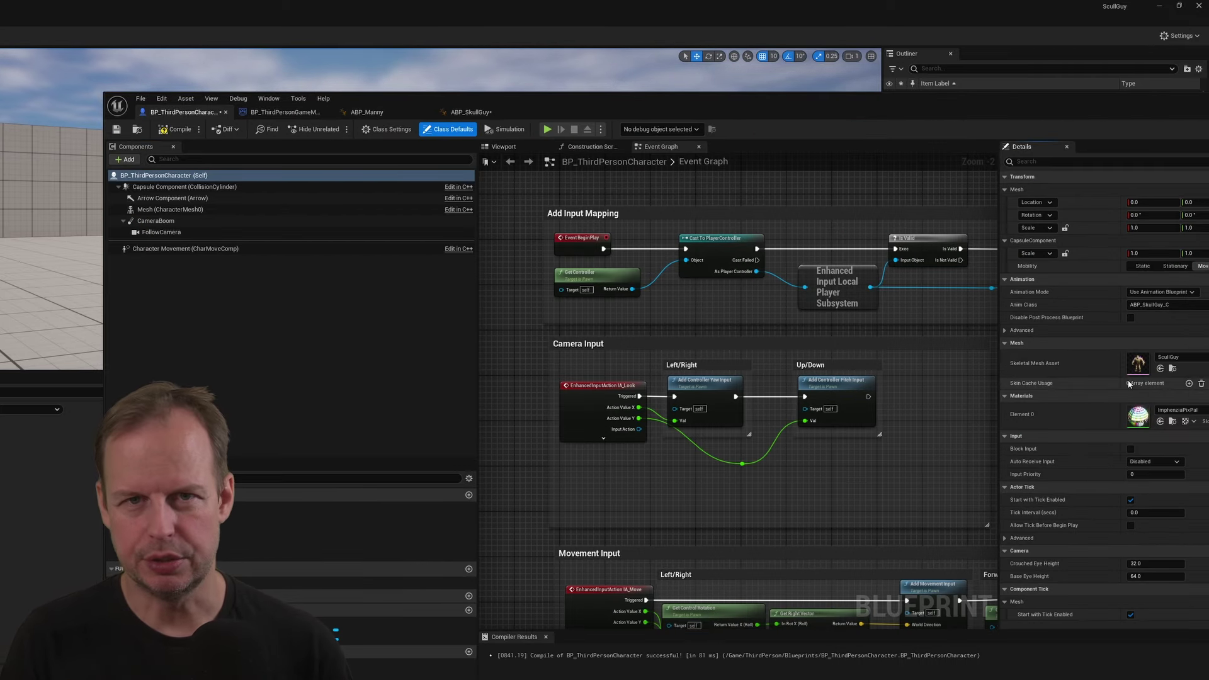
click(134, 129)
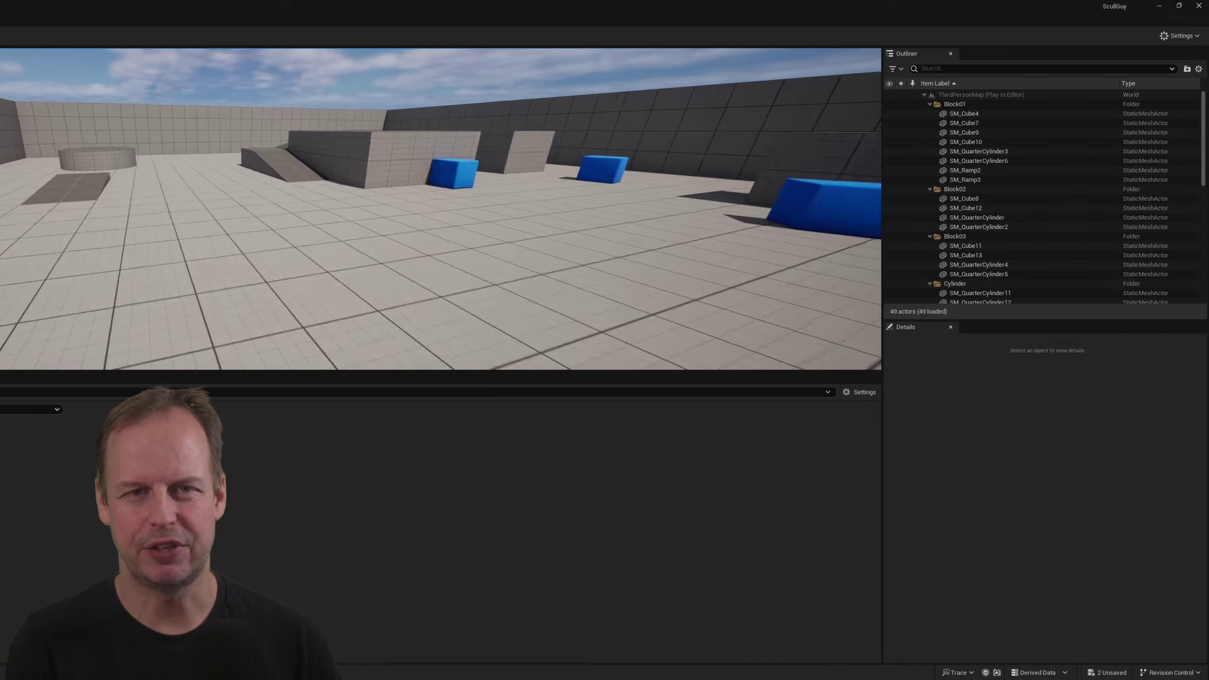
key(Escape)
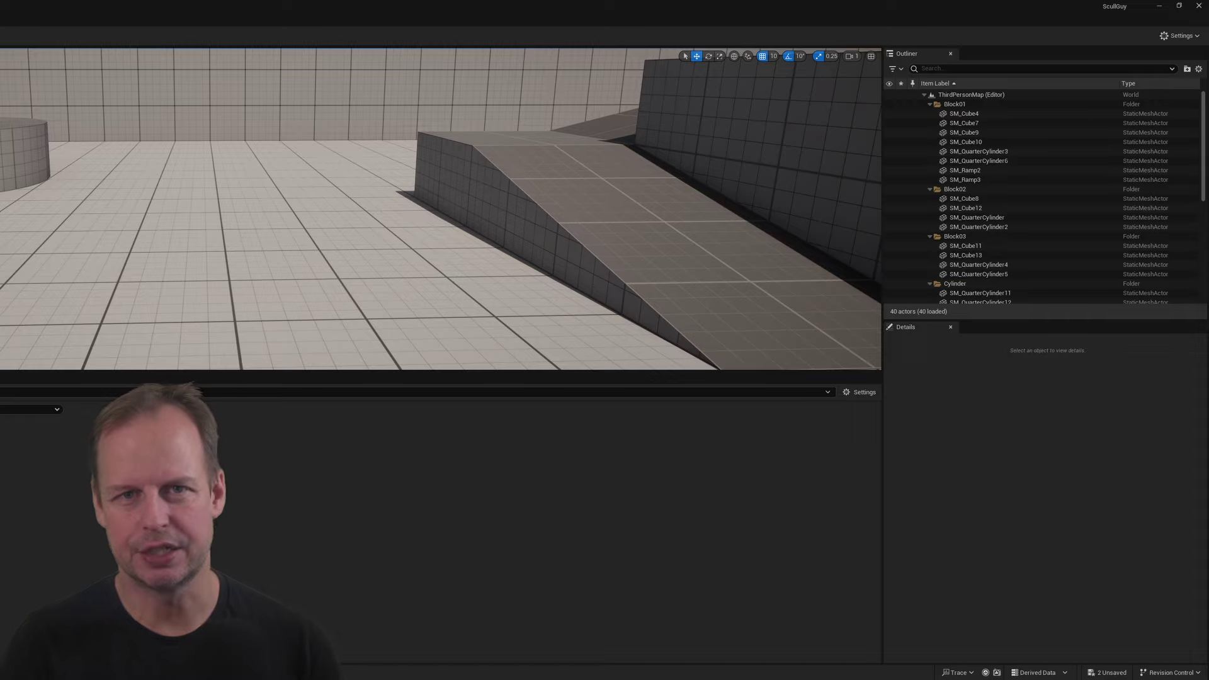
Step: Open BP_ThirdPersonCharacter, review its movement and capsule components, and reselect ABP_SkullGuy as the Anim Class
double_click(0, 448)
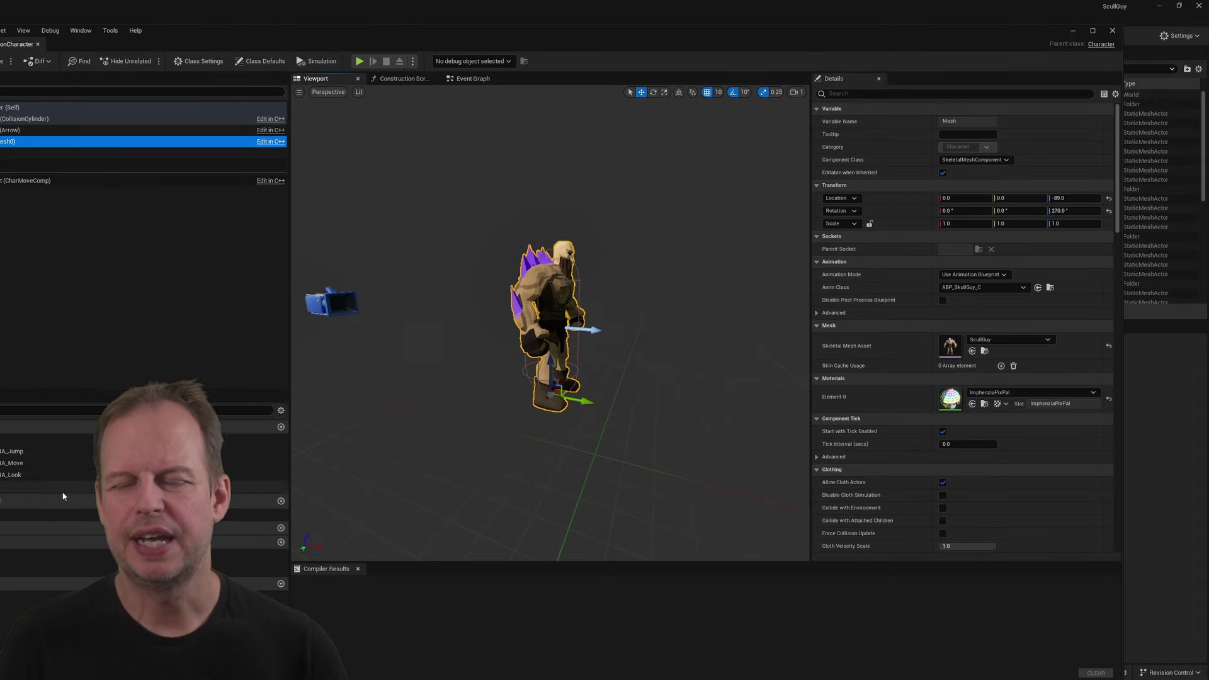
click(19, 181)
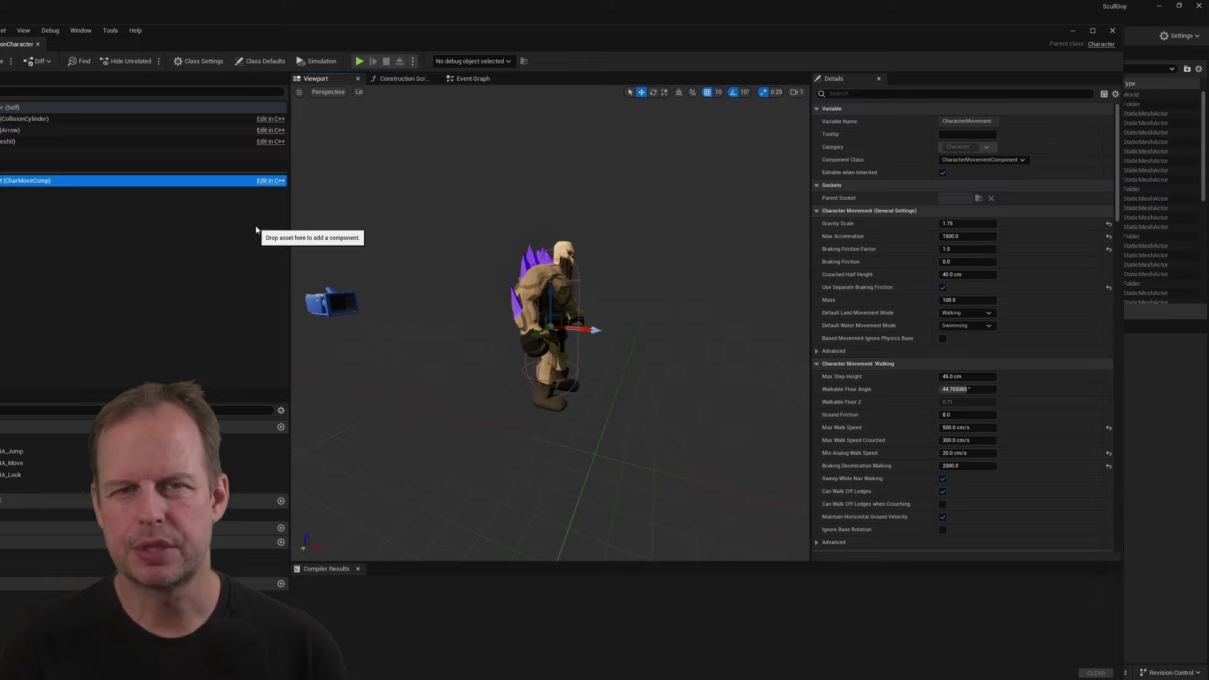
click(472, 79)
click(14, 118)
click(3, 107)
click(315, 78)
click(14, 118)
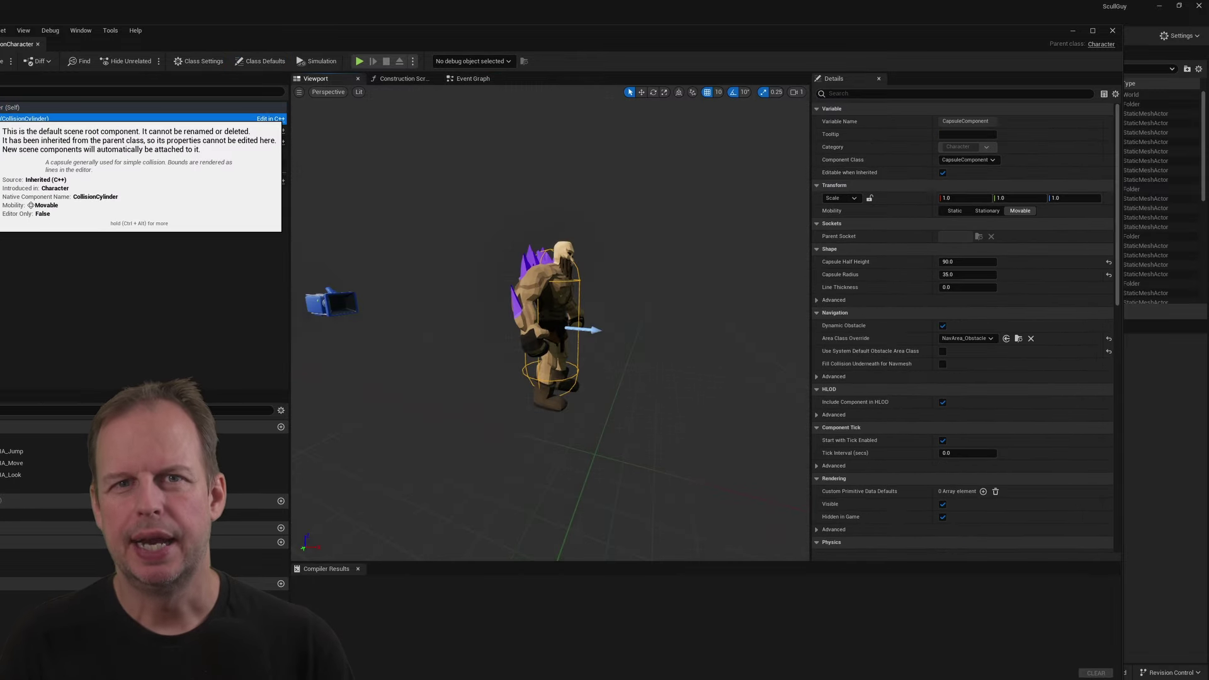
click(10, 131)
click(10, 108)
click(982, 237)
click(977, 312)
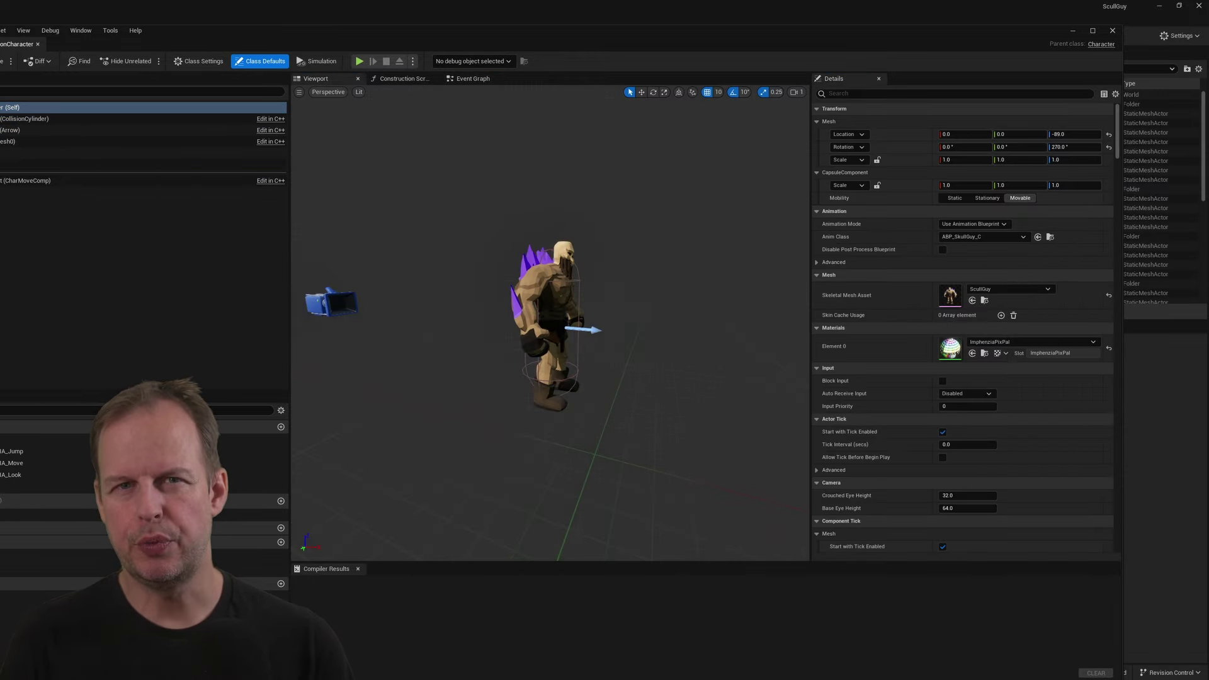
Step: Open ABP_SkullGuy, check the Idle state's sequence player and go up to the Idle state in the Locomotion state machine
drag(0, 284, 123, 284)
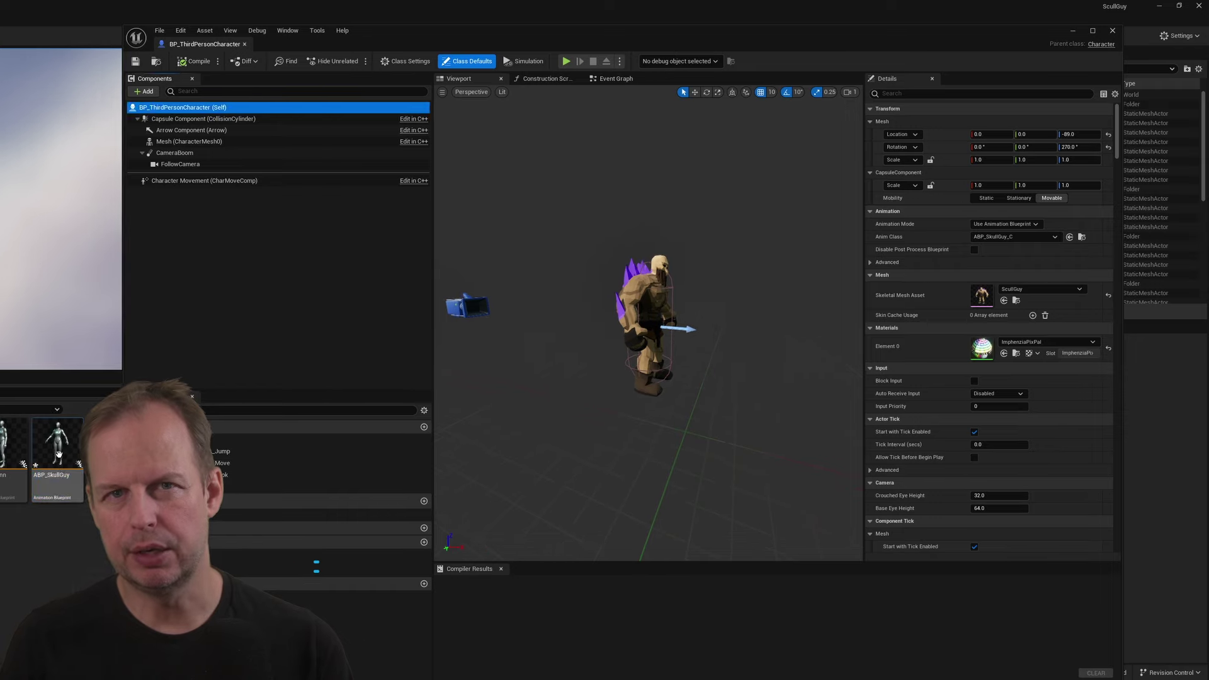
double_click(57, 444)
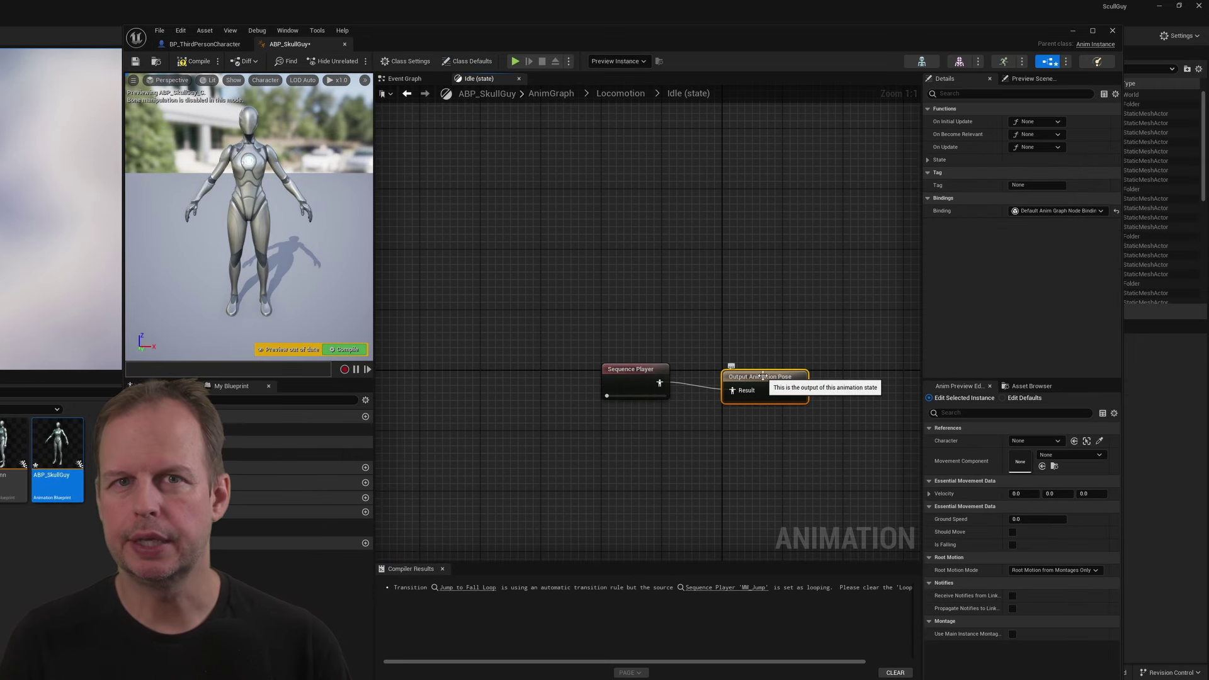
click(632, 381)
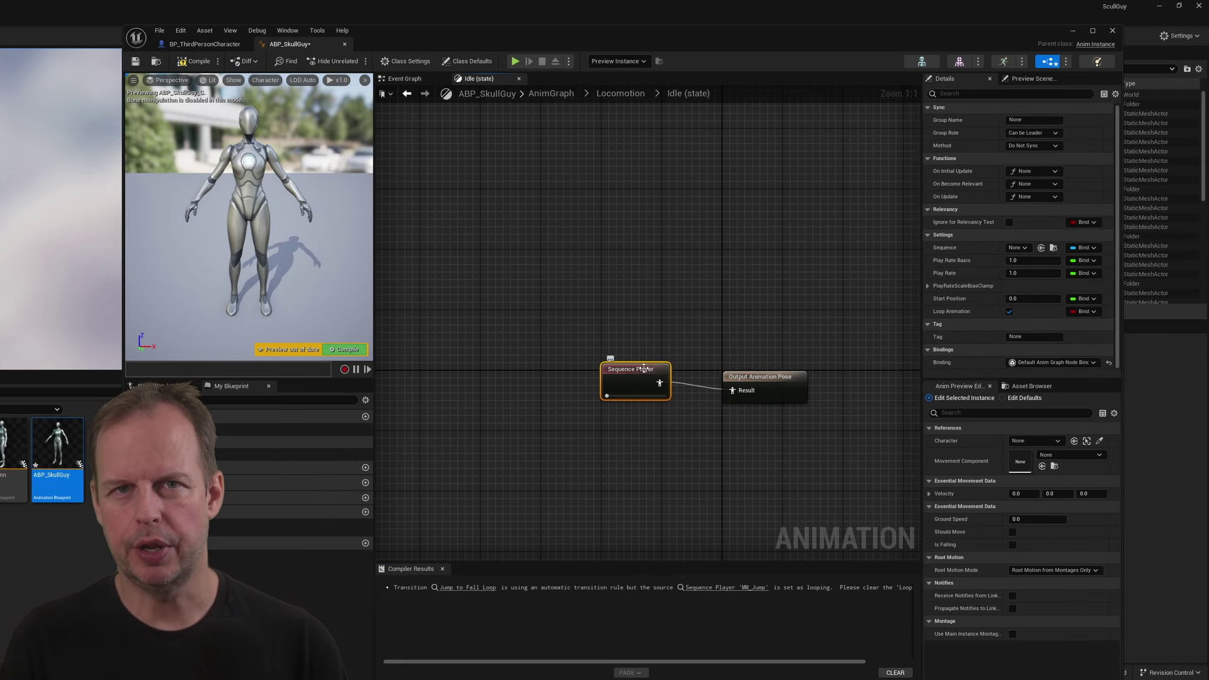
click(551, 93)
double_click(546, 223)
click(602, 323)
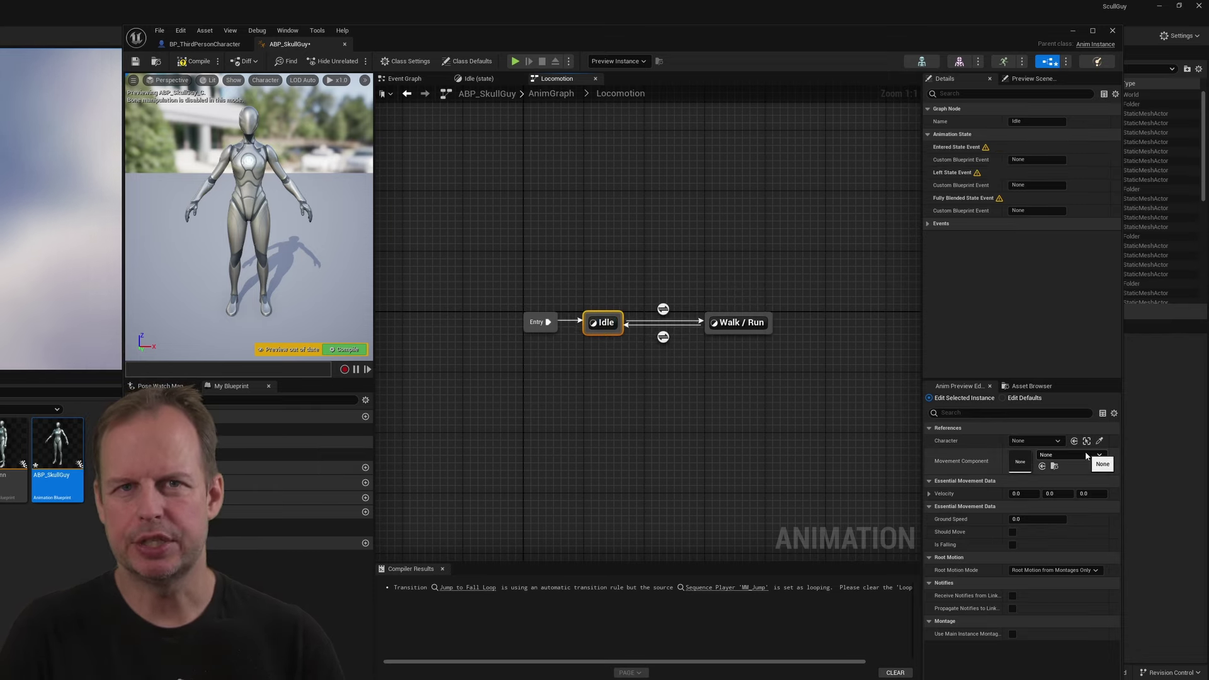
Step: Set the sequence of the Idle state's Sequence Player to MM_IdleSkullGuy and compile the animation blueprint
click(163, 454)
click(136, 454)
double_click(183, 479)
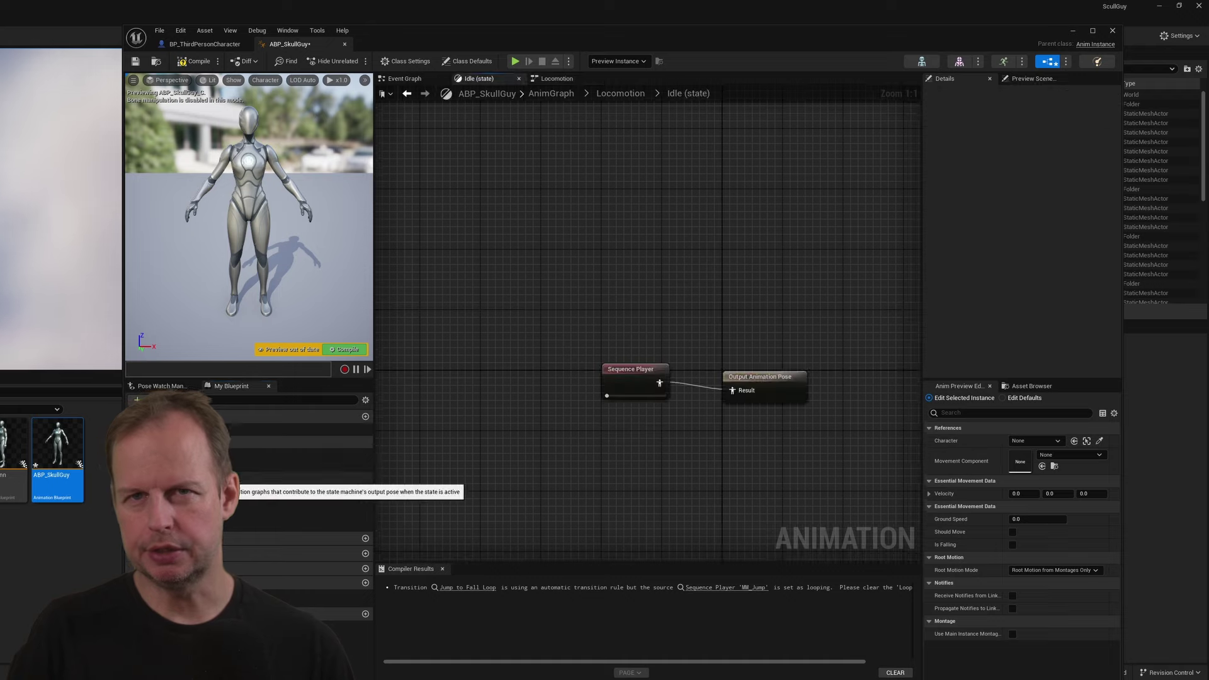
click(632, 381)
click(1023, 251)
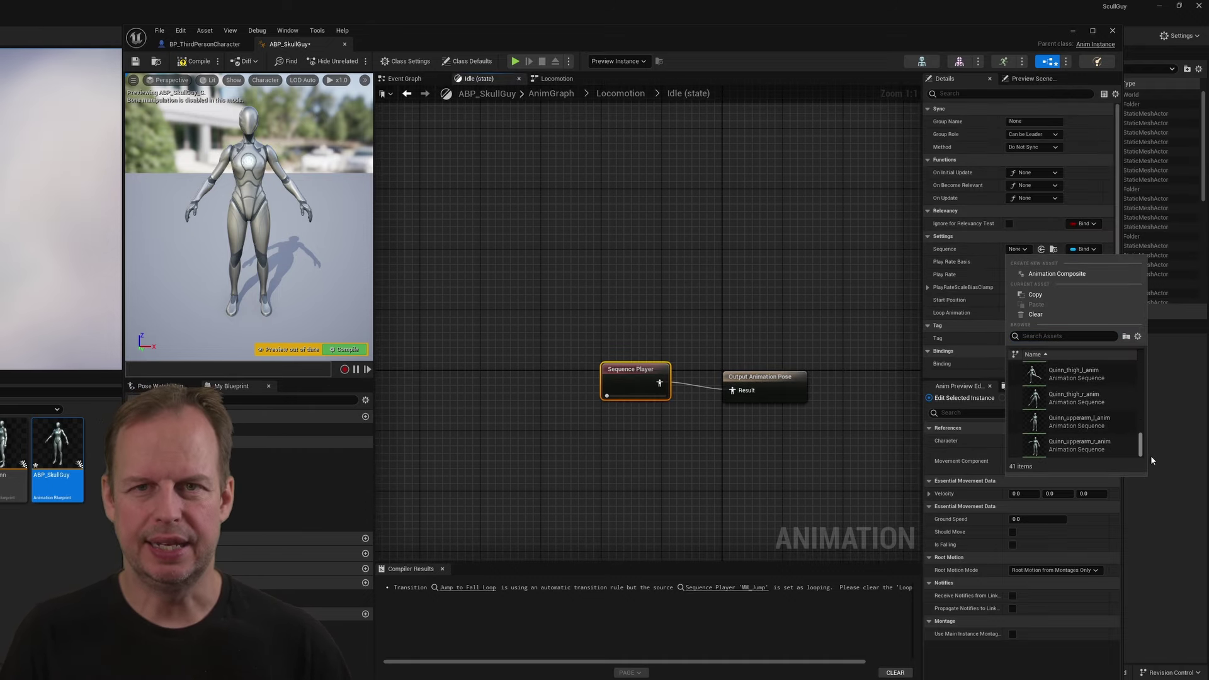
drag(1151, 457, 1151, 414)
click(1077, 403)
click(195, 62)
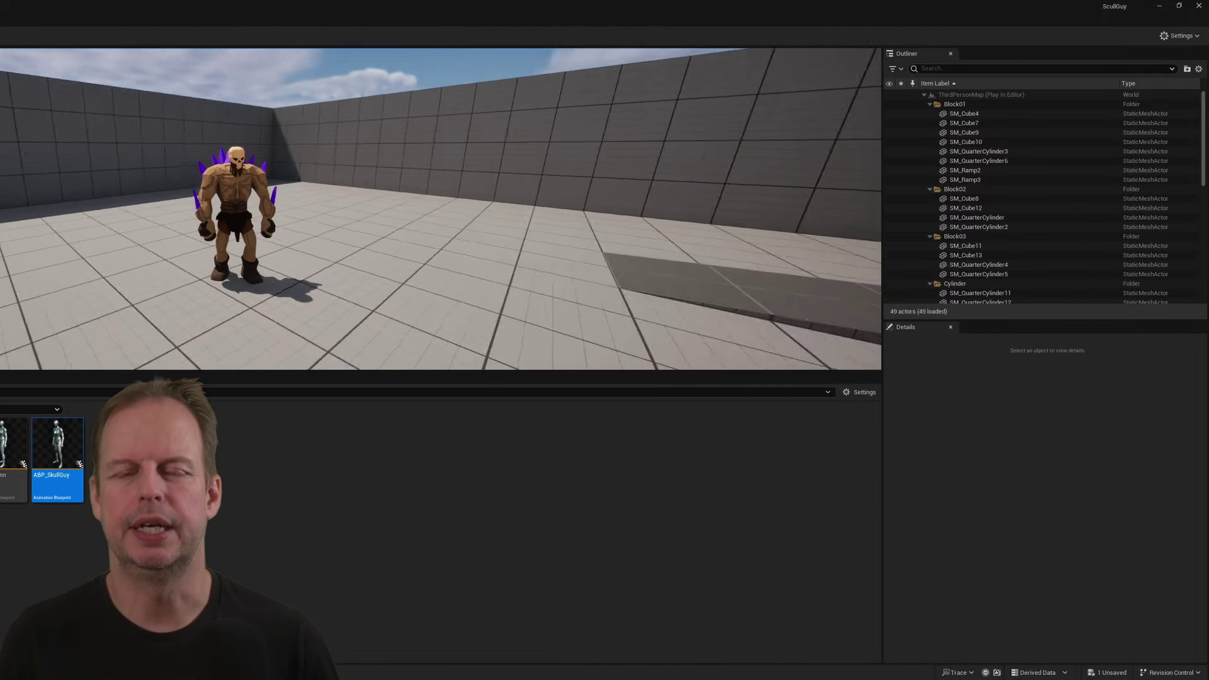
Step: End the play test and open the MM_IdleSkullGuy animation used by the Idle state in ABP_SkullGuy
key(Escape)
double_click(61, 440)
click(647, 376)
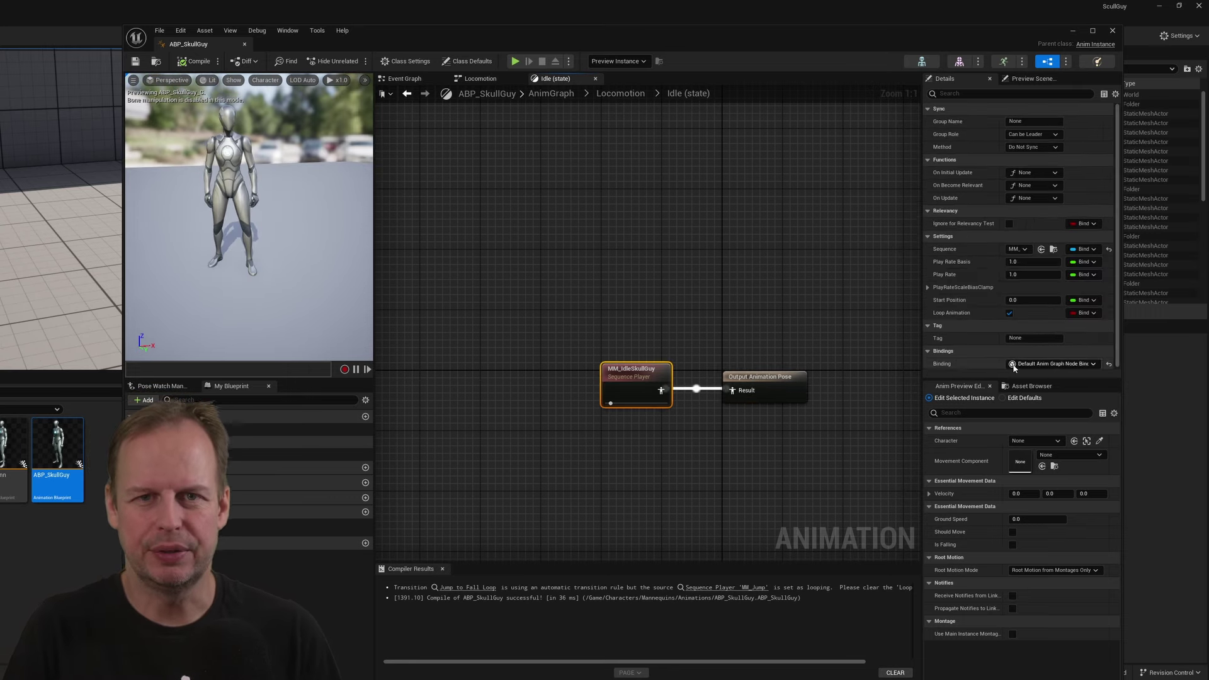
drag(916, 255, 828, 265)
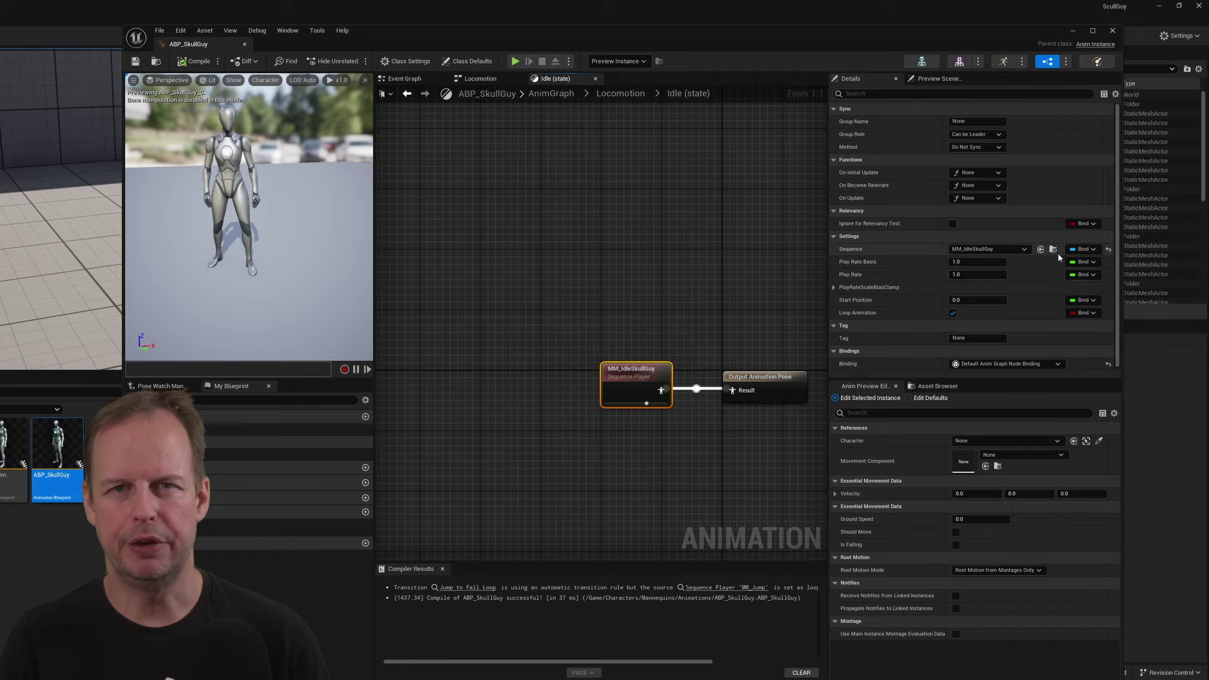
double_click(634, 377)
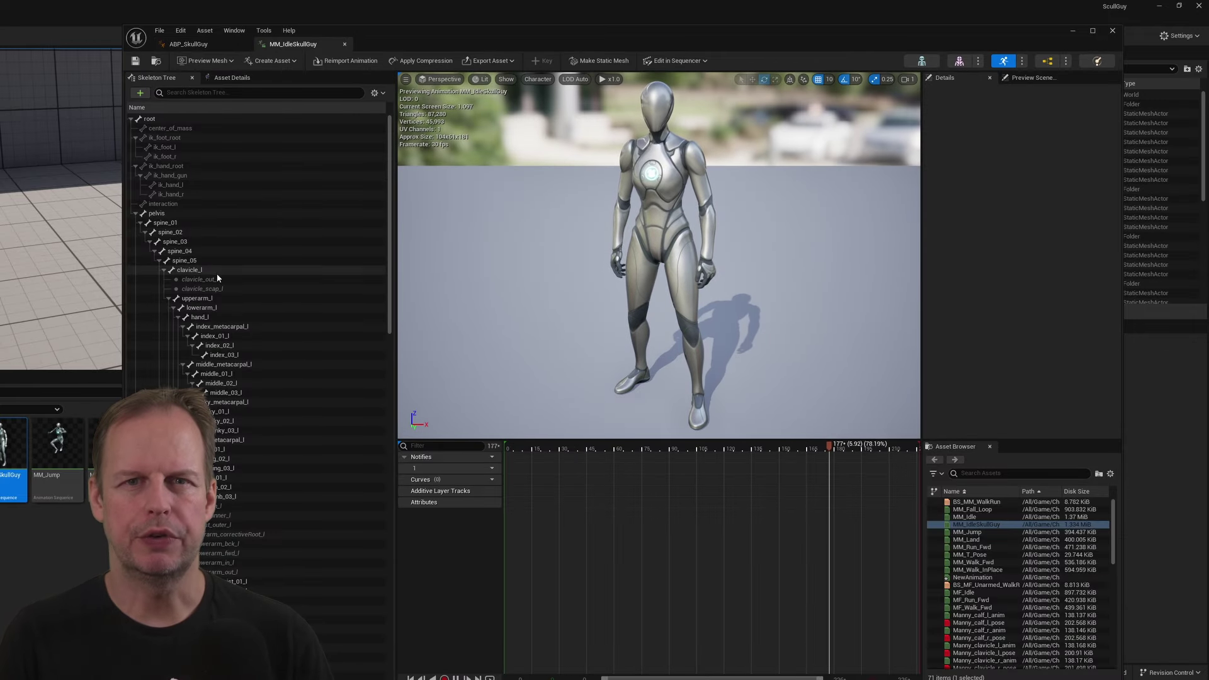
Step: Pose the clavicle_r, clavicle_l and upperarm_r bones with the arms wider from the body and key the pose
click(215, 273)
click(192, 298)
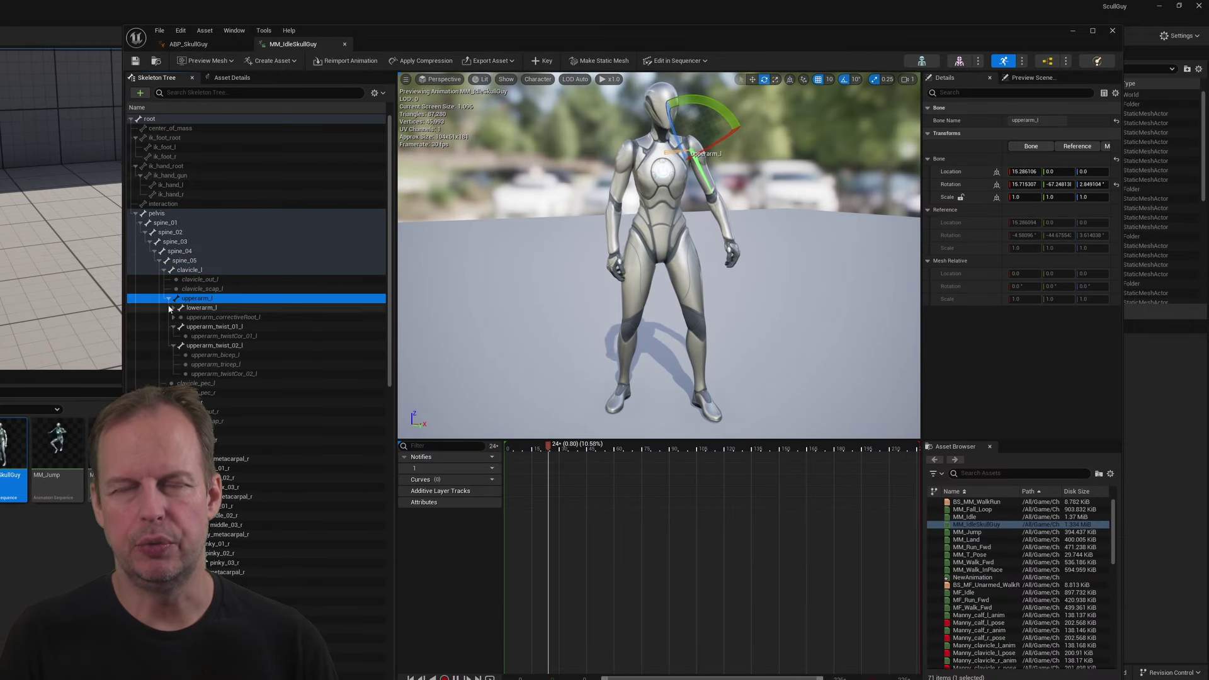
click(180, 327)
click(164, 270)
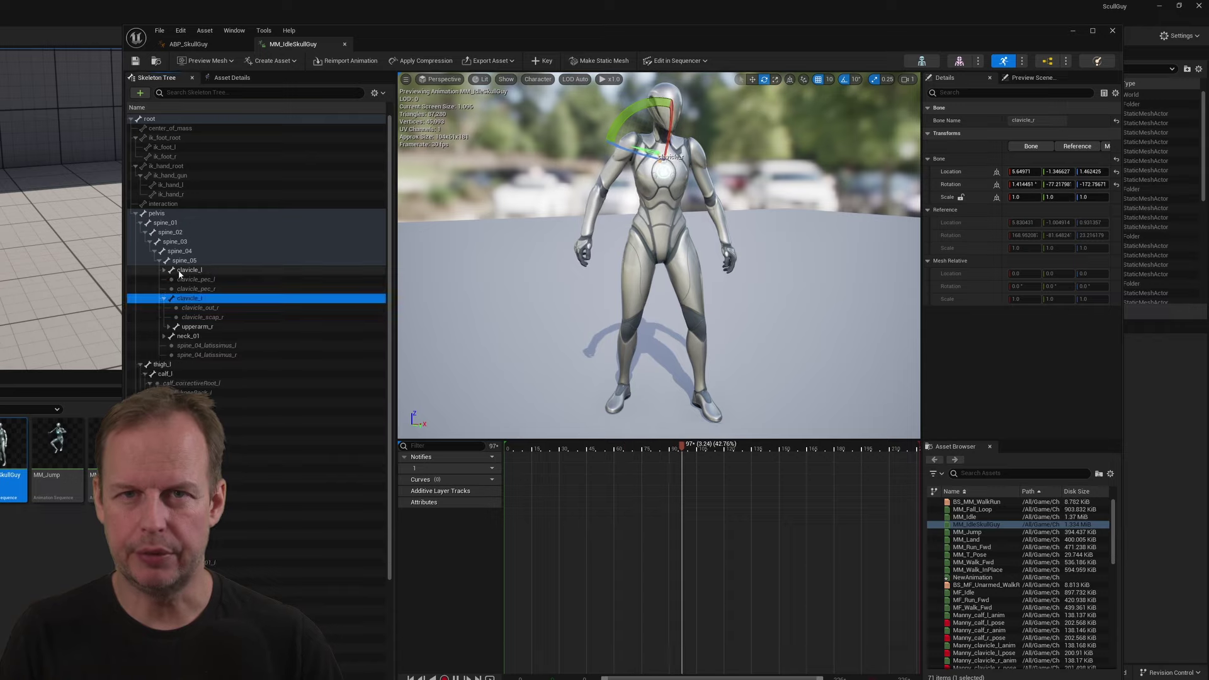
click(188, 270)
click(189, 298)
click(189, 270)
alt+drag(756, 251, 765, 290)
drag(667, 171, 683, 170)
key(w)
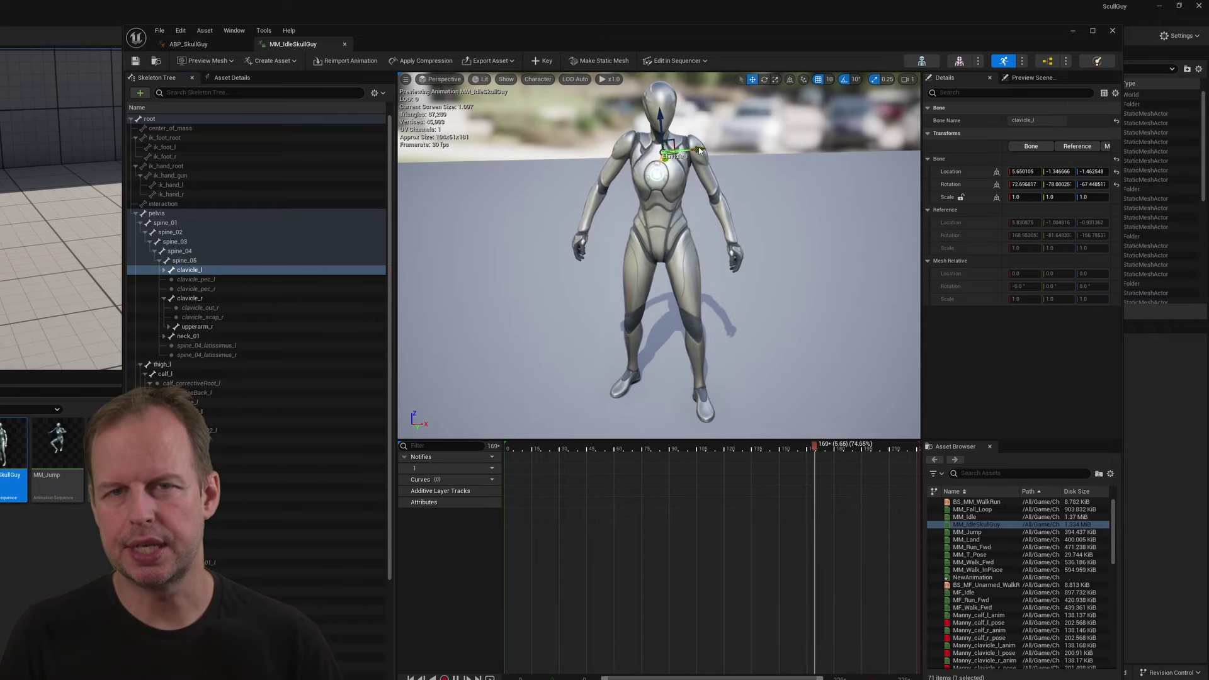
click(196, 326)
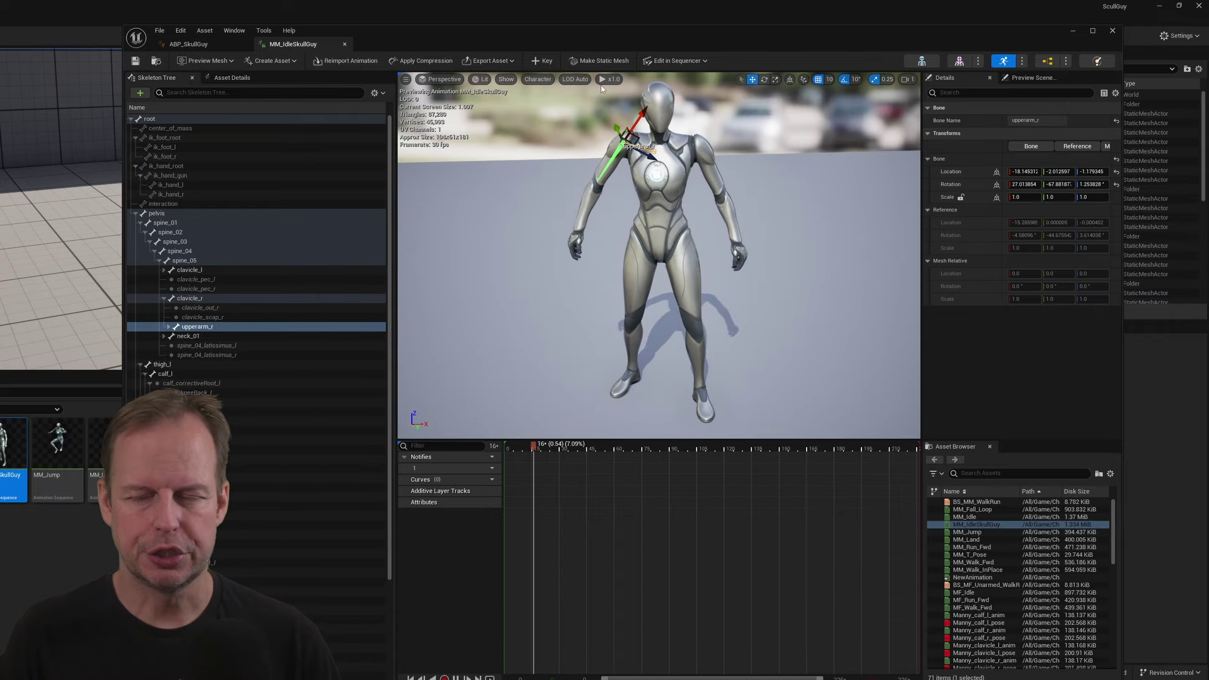
click(542, 61)
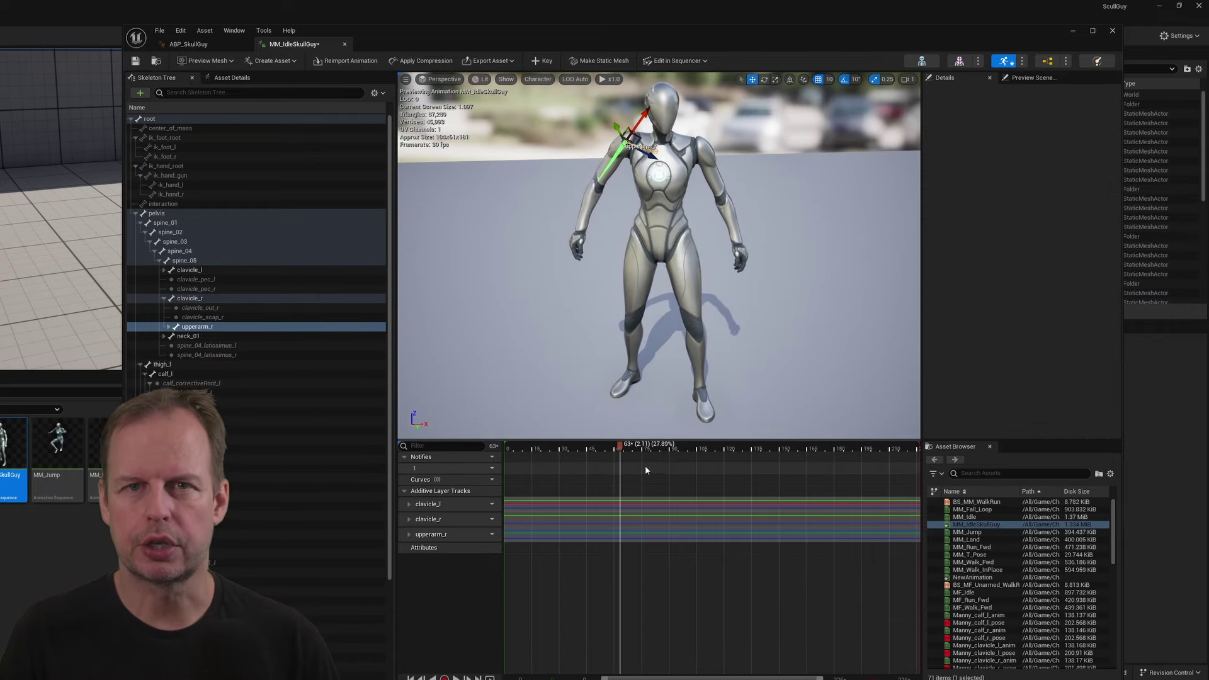
Step: Readjust the clavicle_l bone at the animation's first frame, save MM_IdleSkullGuy and try it in play mode
key(ctrl+z)
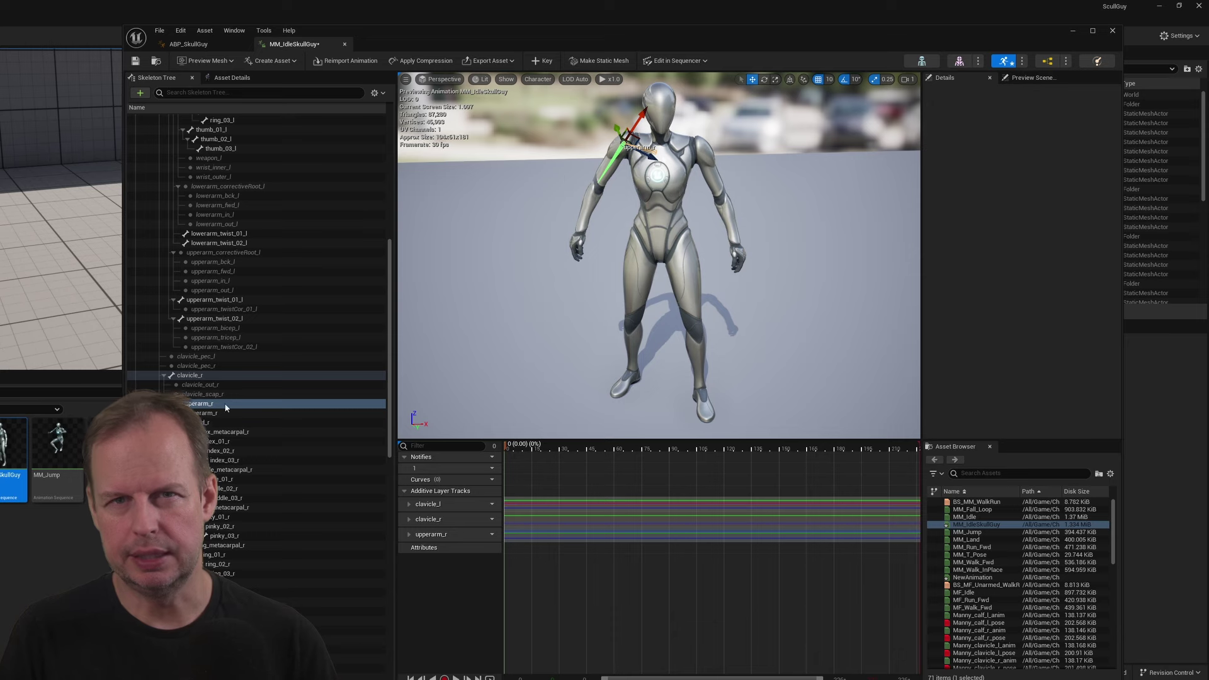
scroll(227, 408, down, 3)
click(169, 297)
scroll(202, 264, up, 12)
click(168, 224)
click(189, 194)
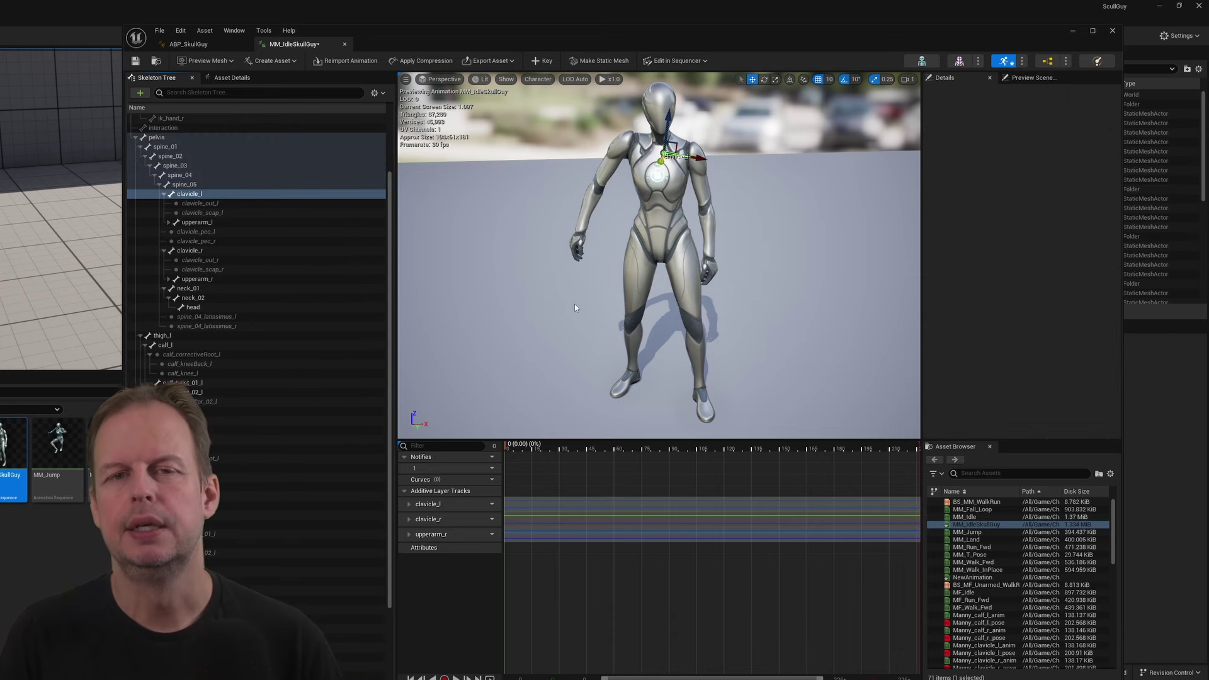
click(168, 222)
key(ctrl+z)
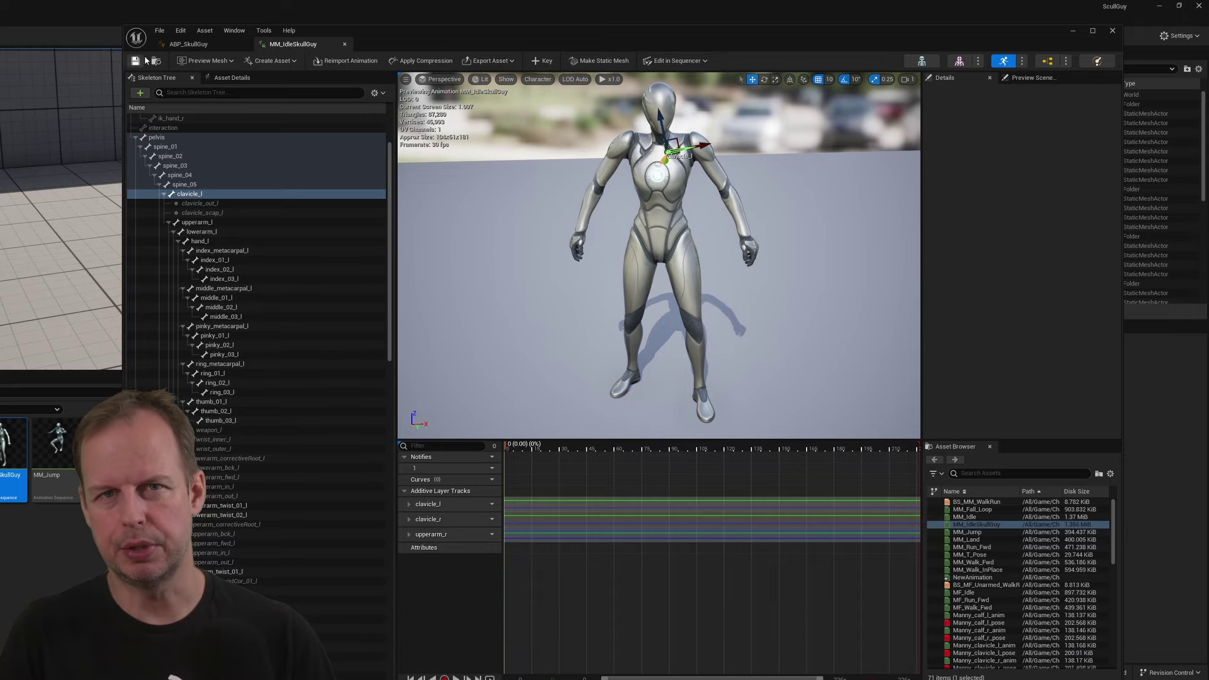
drag(431, 40, 788, 98)
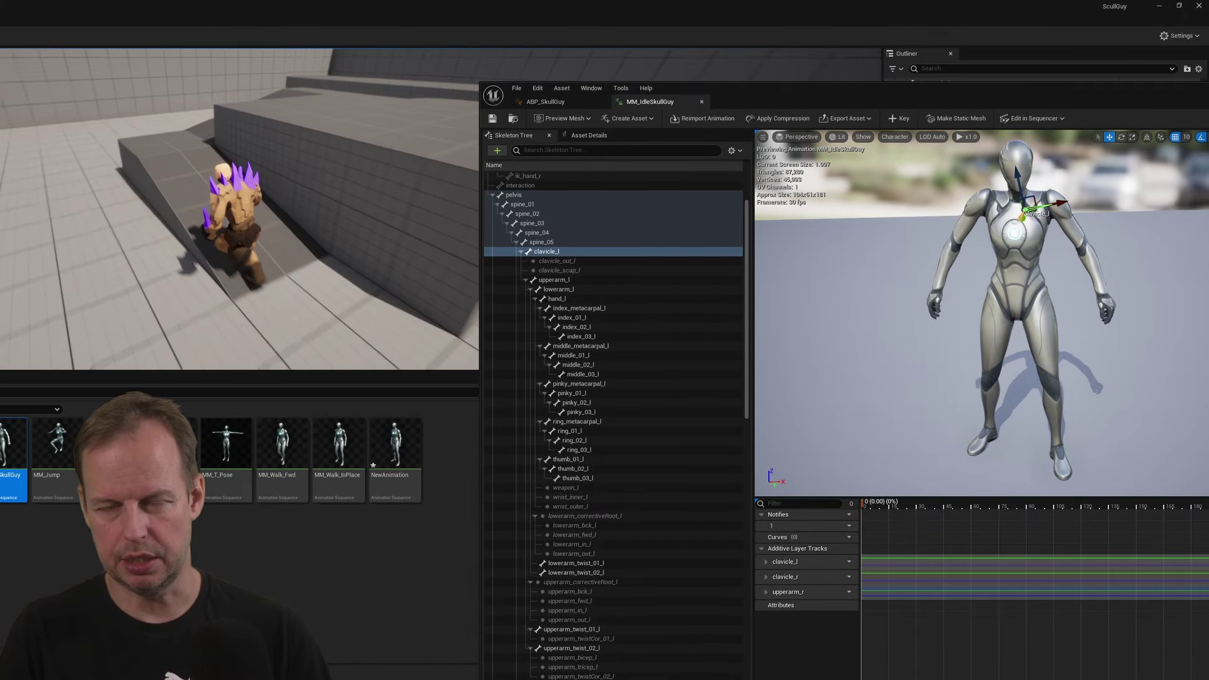
key(Escape)
Step: Adjust the clavicle_r and clavicle_l bones at the first frame, key them and remove the upperarm_r additive layer track
scroll(616, 596, down, 3)
click(614, 613)
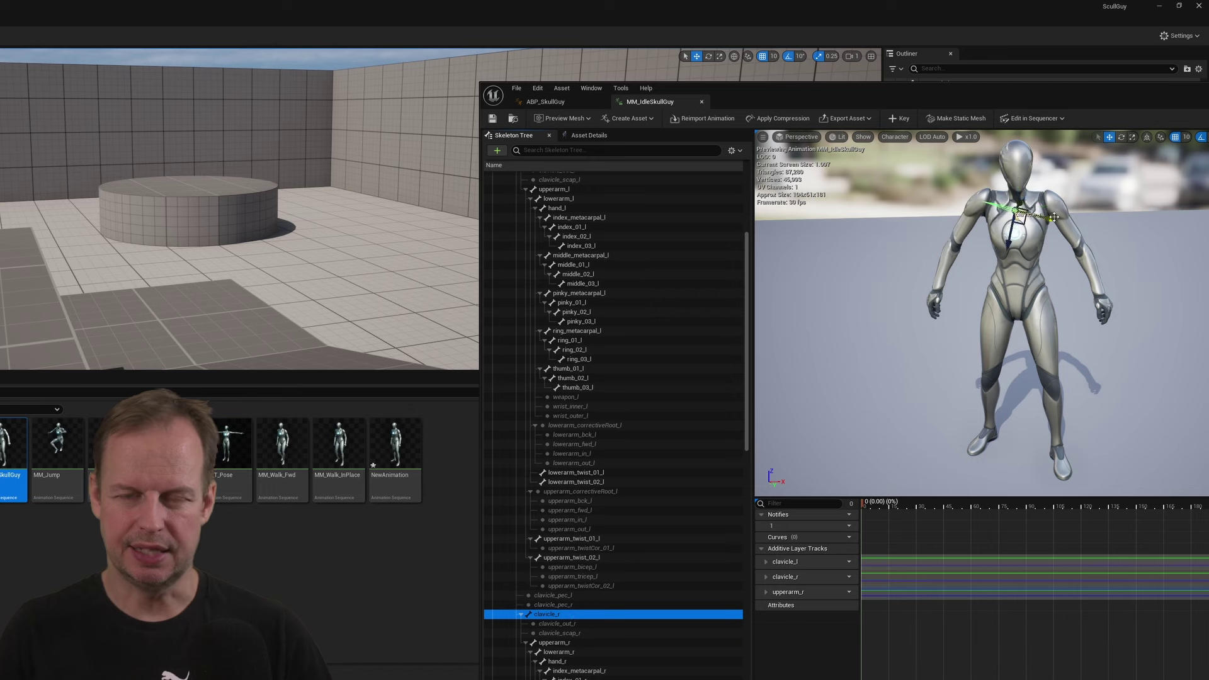
scroll(562, 197, up, 6)
click(552, 328)
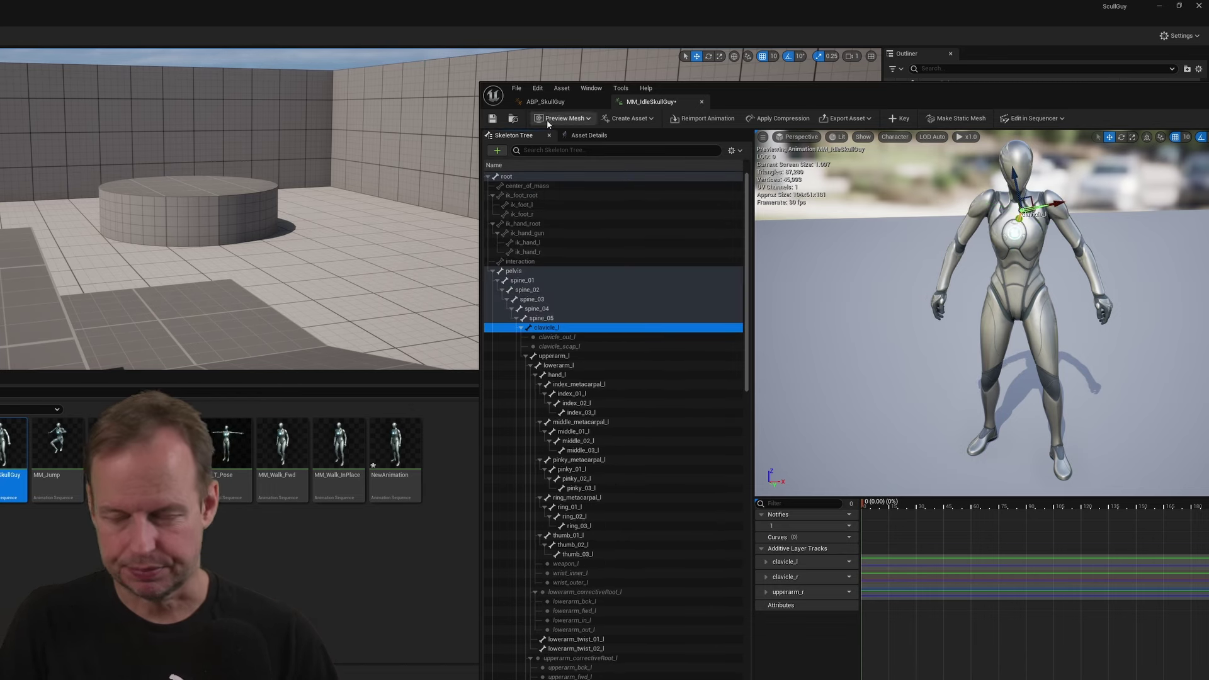
click(900, 120)
key(ctrl+z)
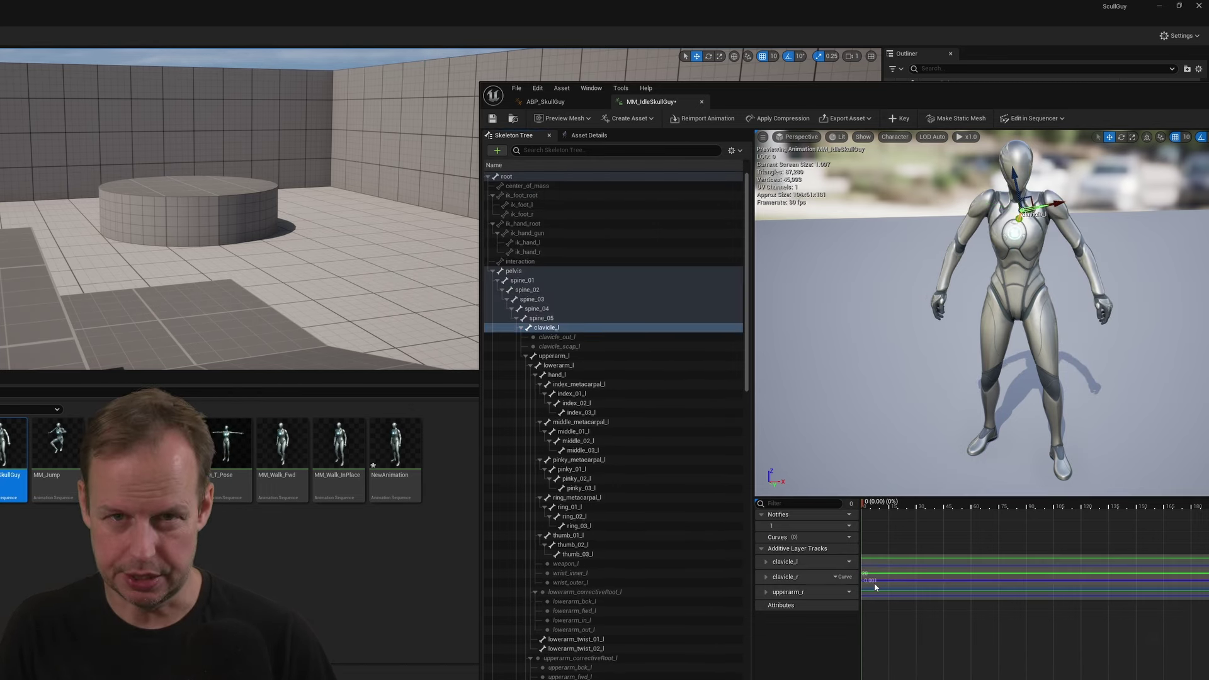
key(ctrl+z)
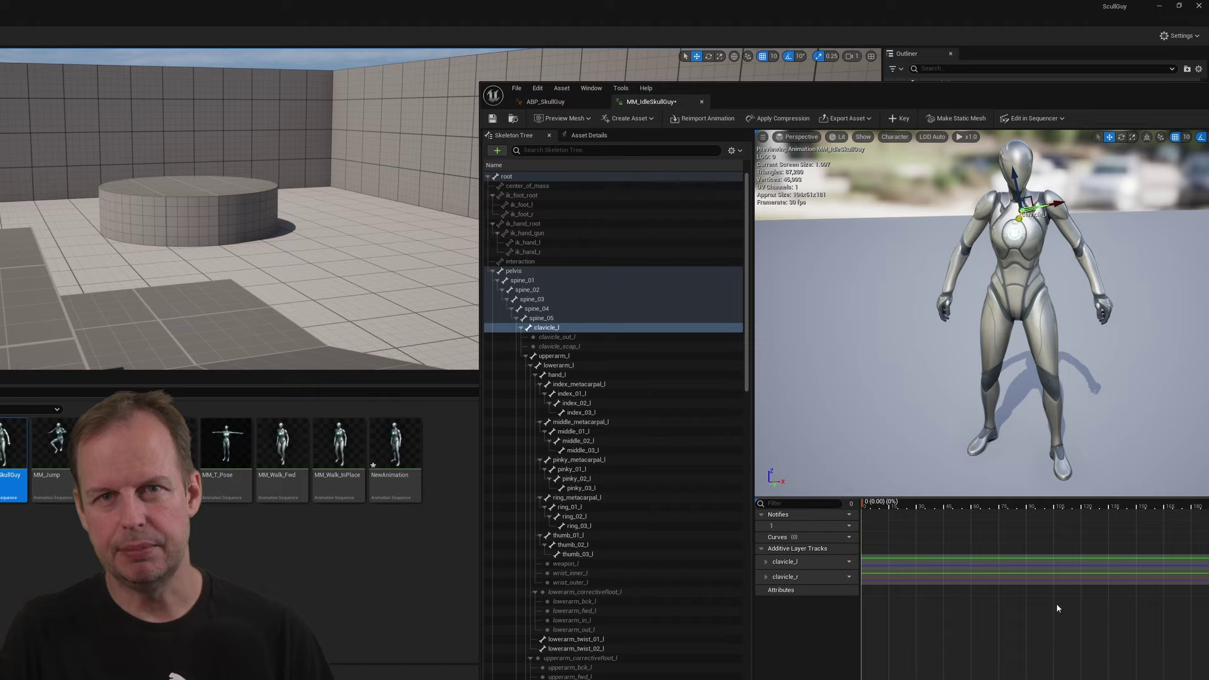
Step: Rotate the clavicle_l bone by -10°, close and reopen MM_IdleSkullGuy, and undo a further trial change to clavicle_l
key(r)
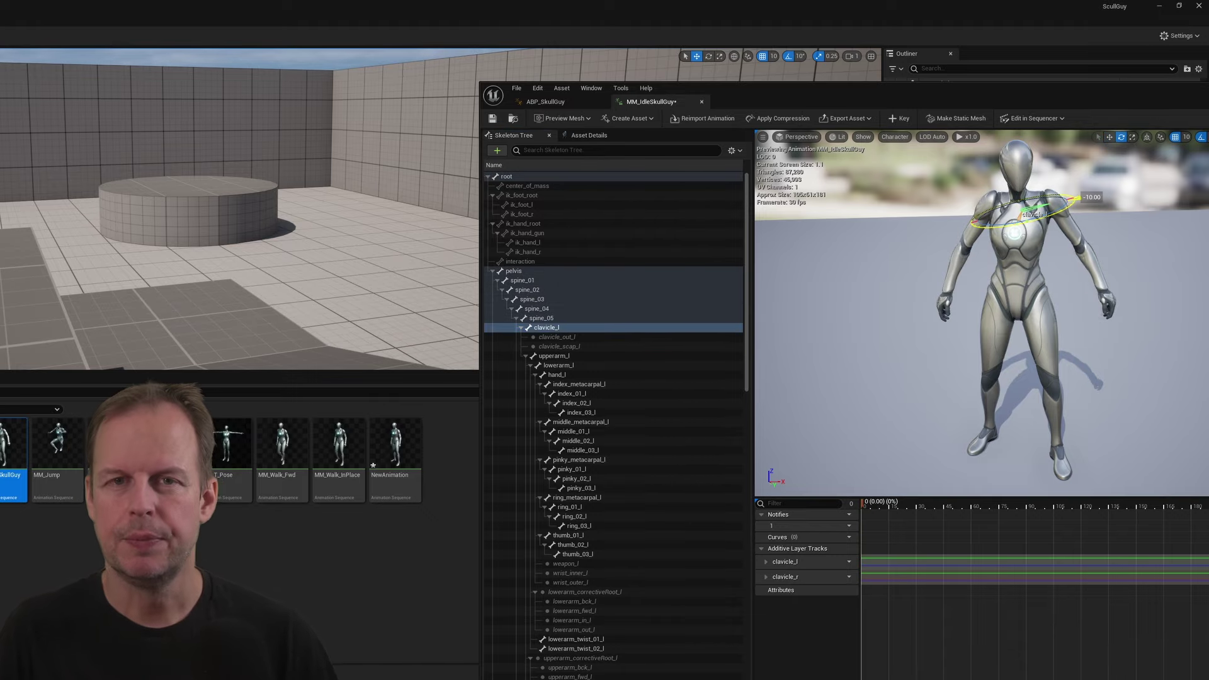
click(701, 102)
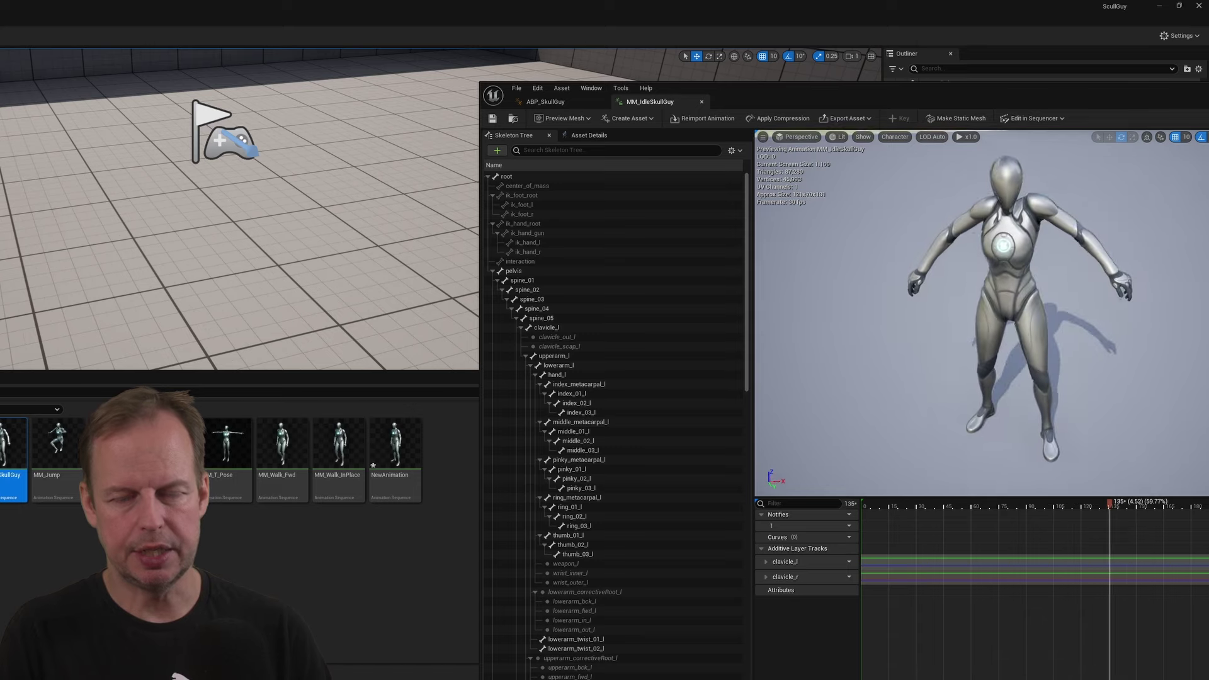
click(546, 328)
drag(1030, 331, 1054, 309)
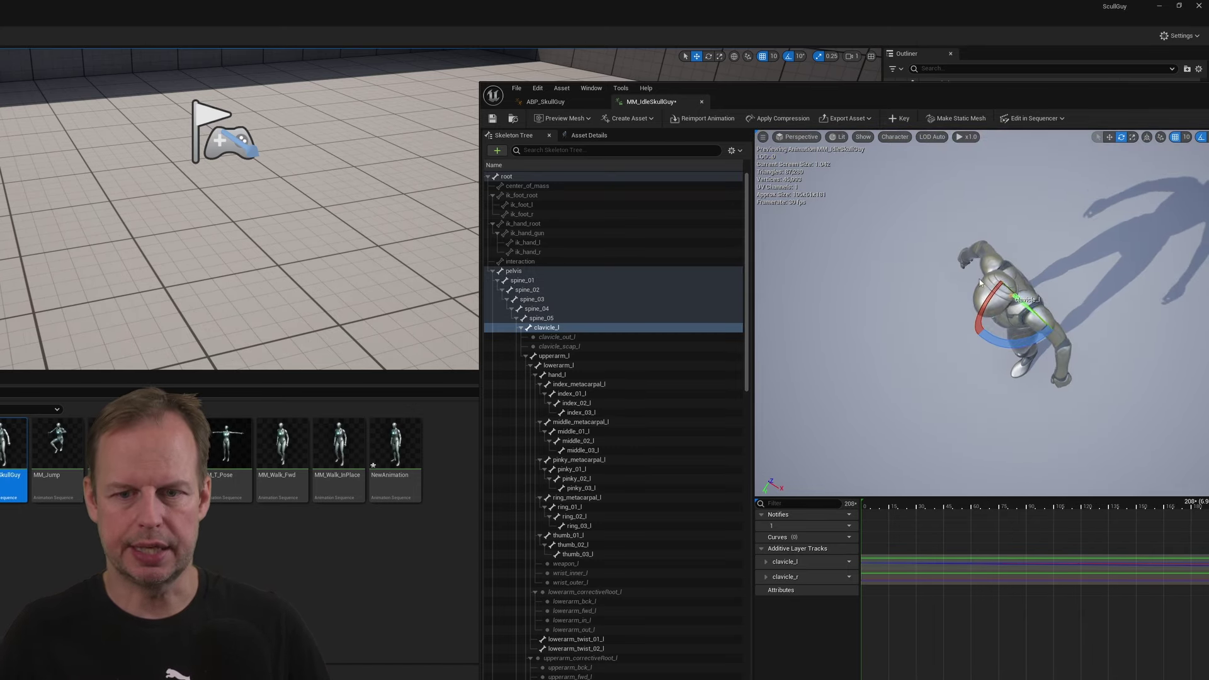
key(ctrl+z)
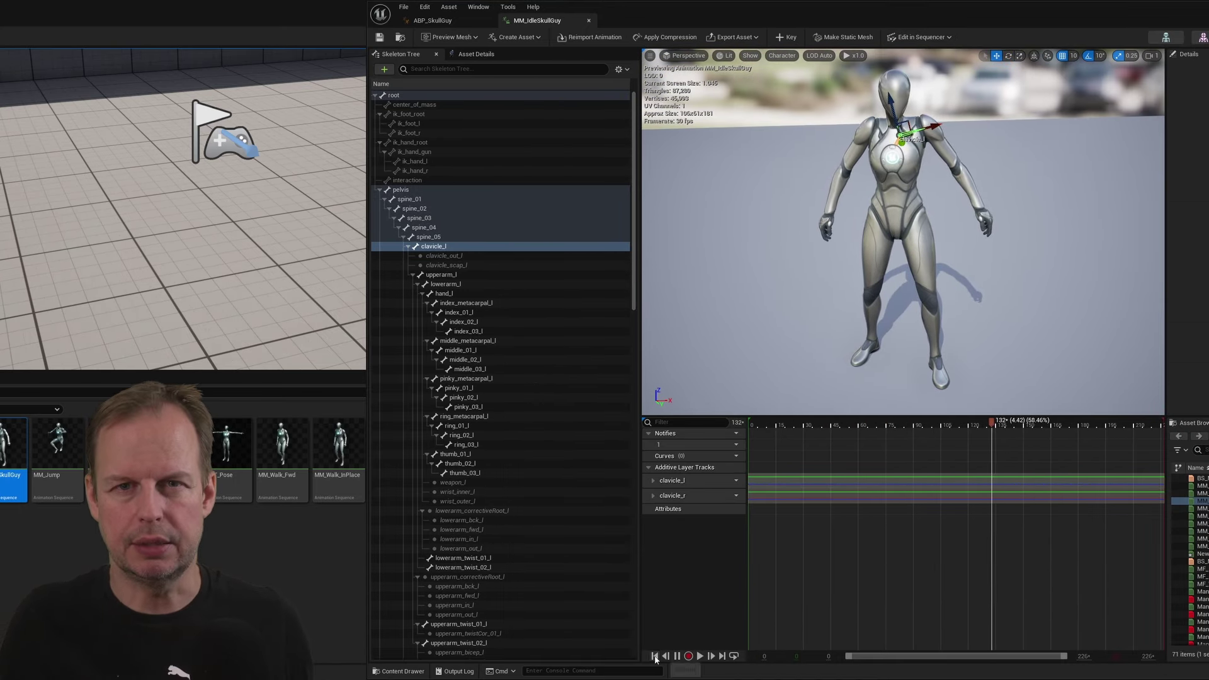
Step: Return to the first frame, rotate the clavicle bones, key the pose and save MM_IdleSkullGuy
click(655, 657)
key(e)
click(930, 157)
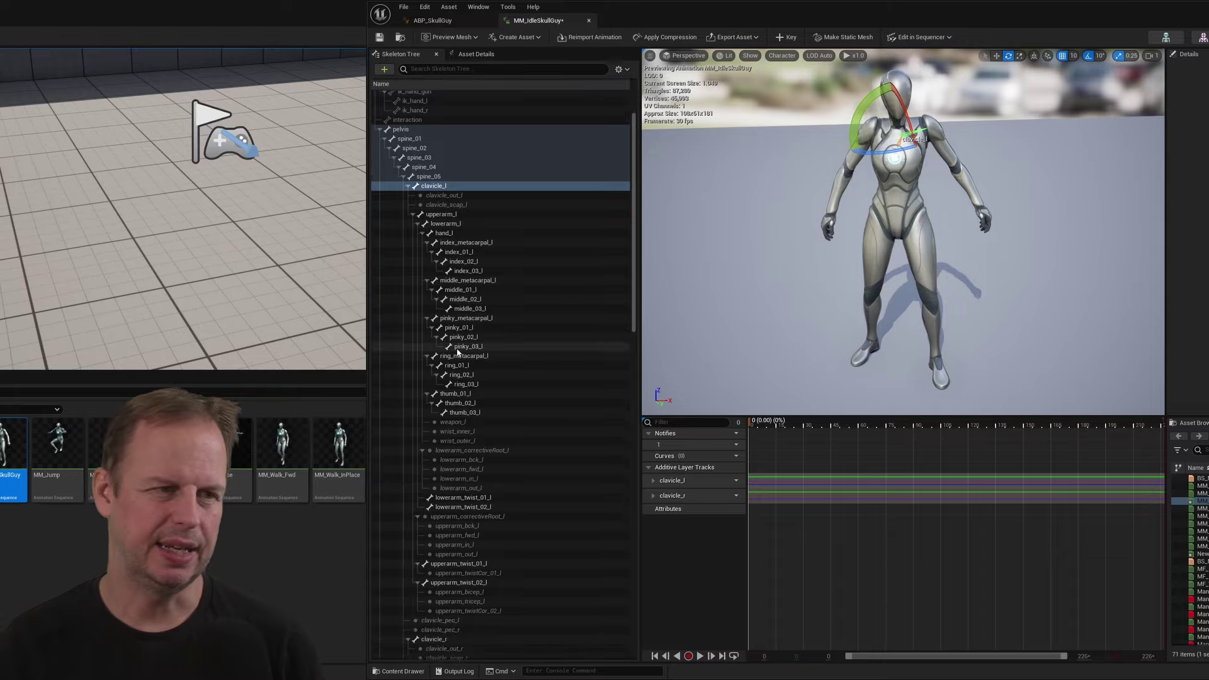
click(783, 40)
click(379, 38)
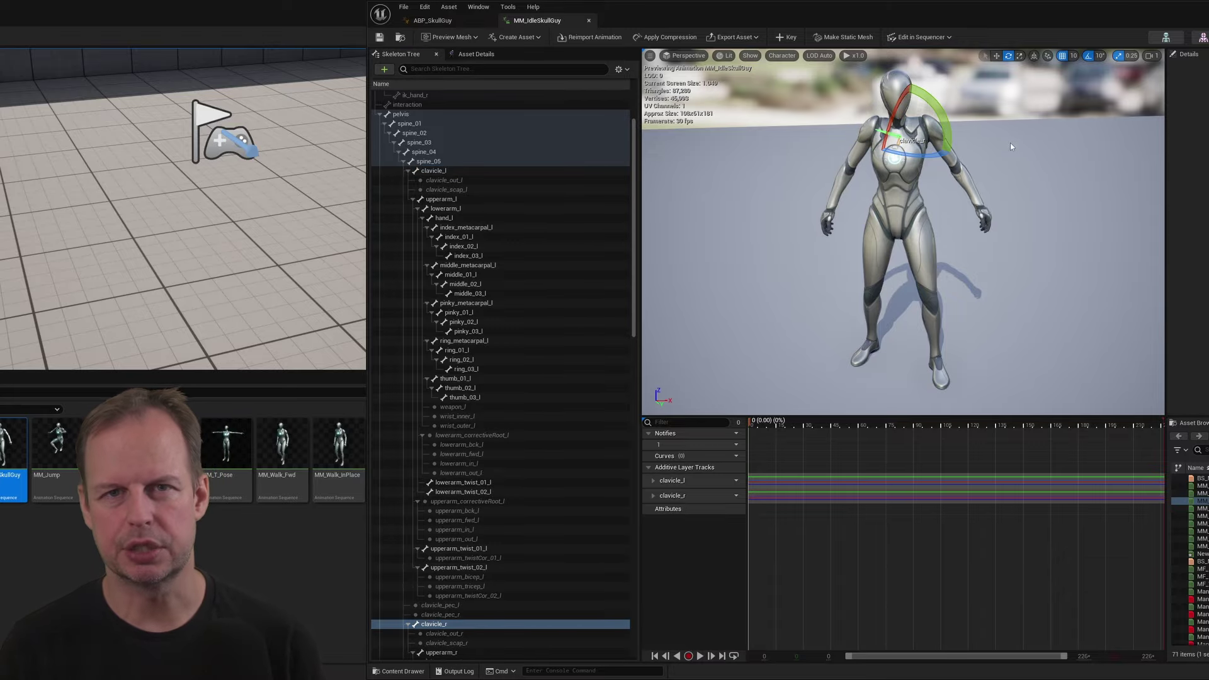
Step: Close the animation and blueprint editors and walk the character around in a short play test
click(589, 22)
click(489, 21)
key(alt+p)
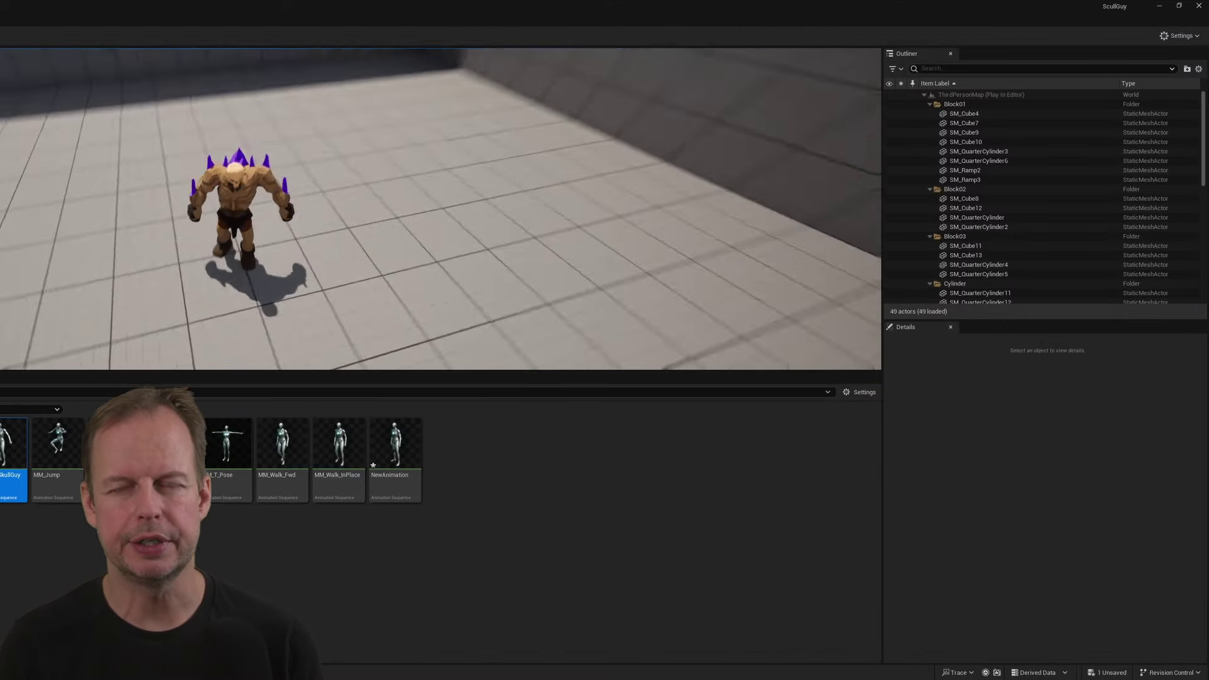
key(w)
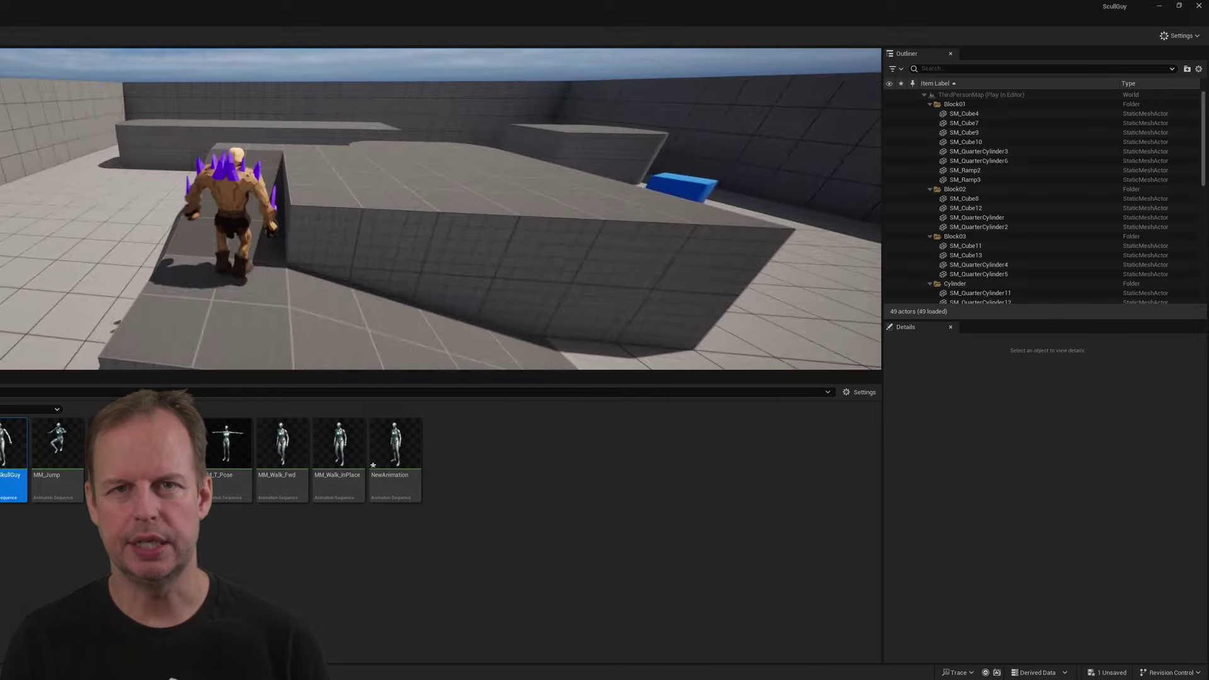
key(Escape)
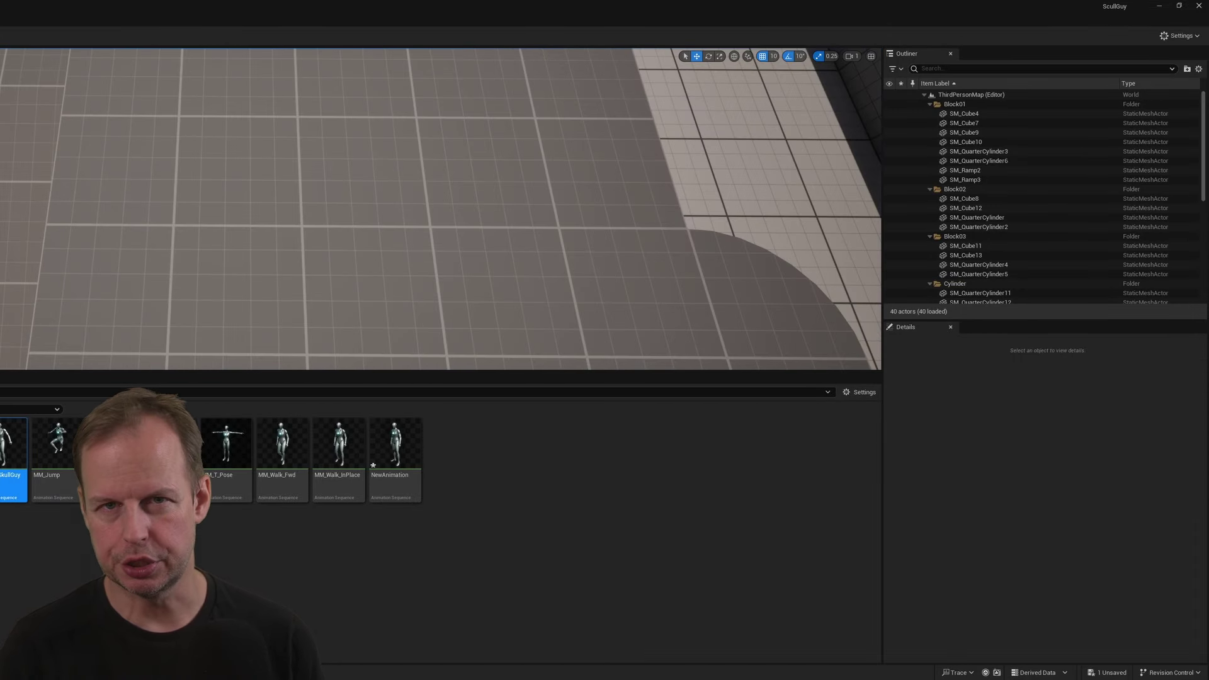
Step: Reopen MM_IdleSkullGuy, adjust the rotation of the clavicle_l bone at the first frame and key the pose
double_click(10, 459)
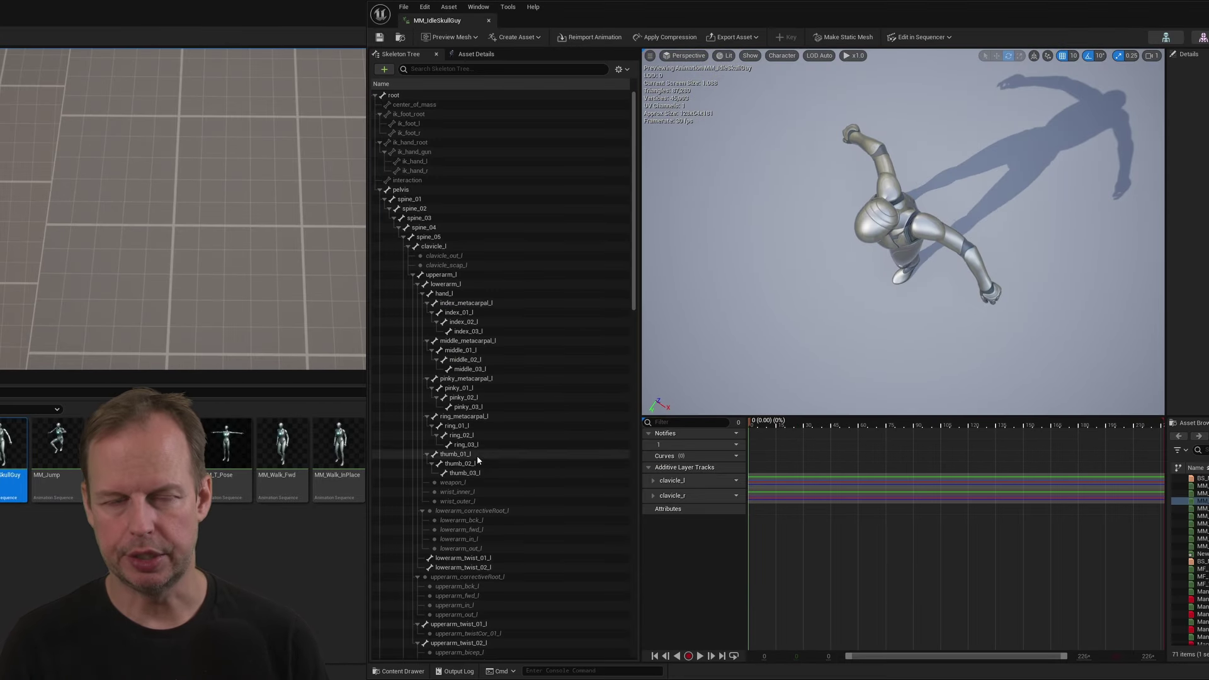
click(947, 246)
drag(931, 252, 857, 267)
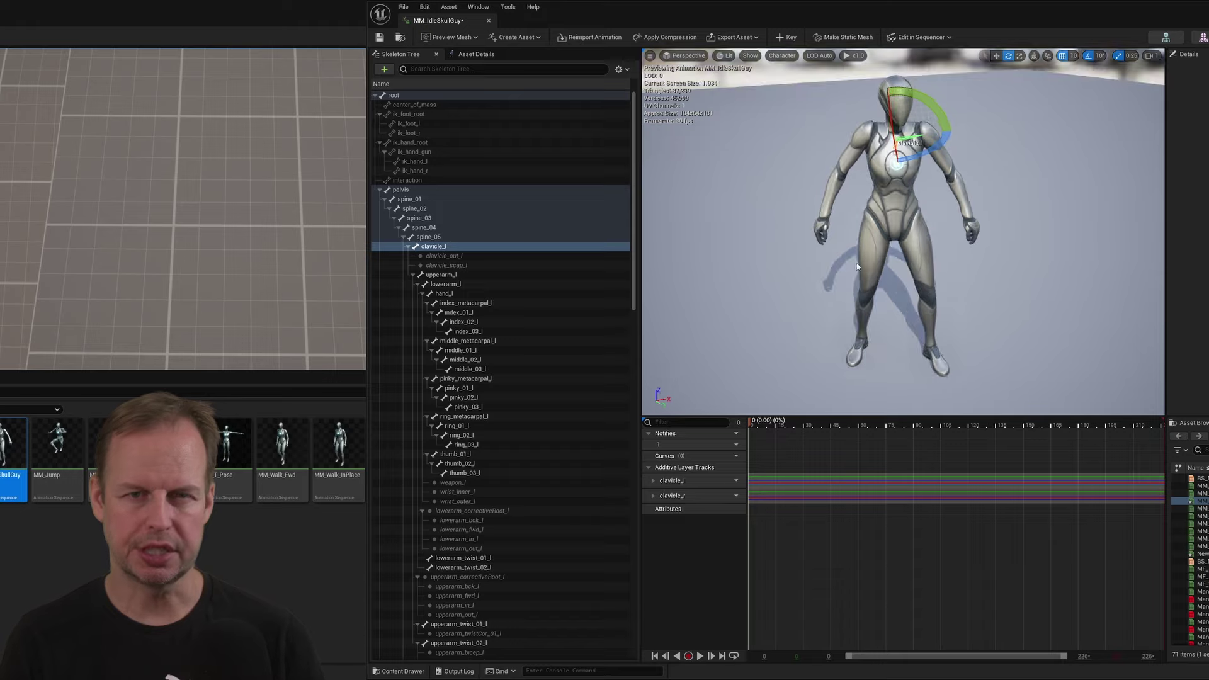
scroll(819, 101, up, 5)
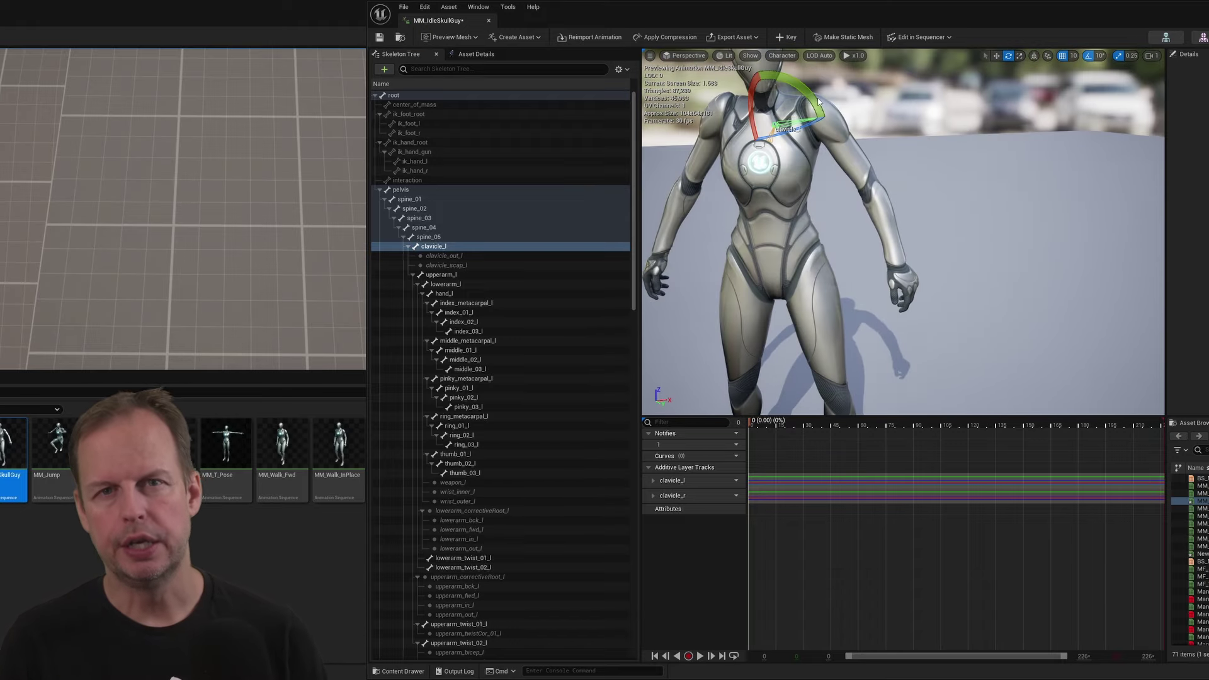
scroll(929, 118, down, 5)
click(894, 174)
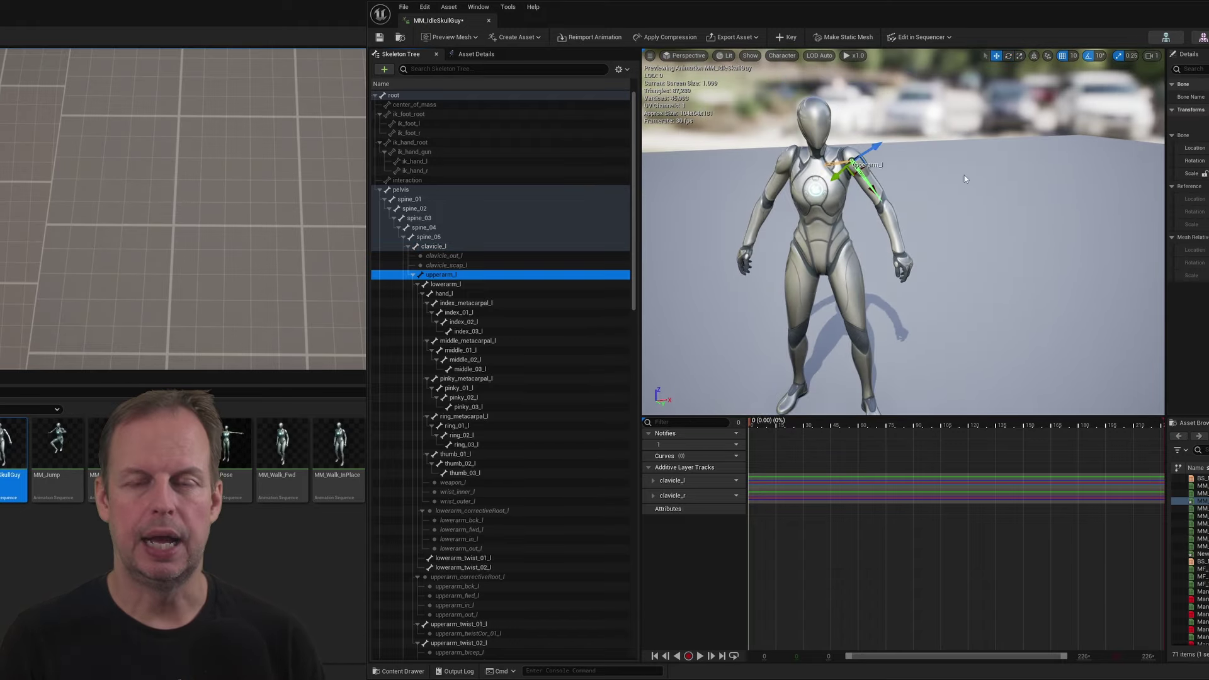
key(e)
key(ctrl+z)
click(878, 165)
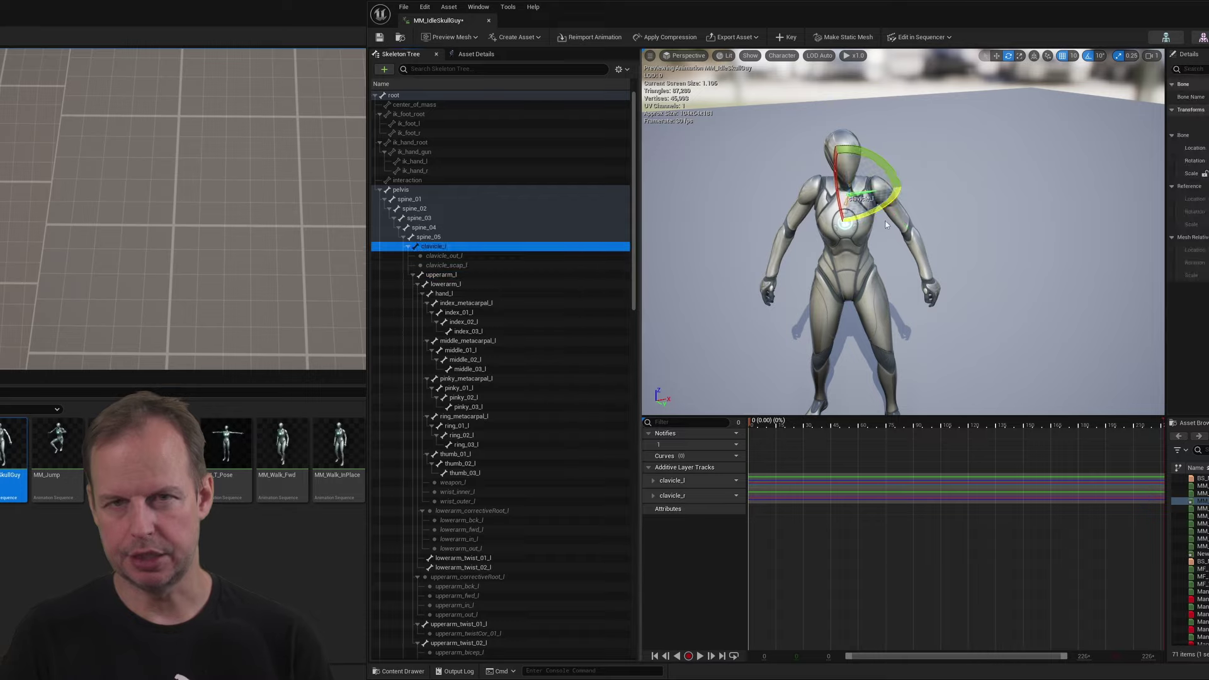
alt+drag(878, 164, 808, 293)
click(787, 37)
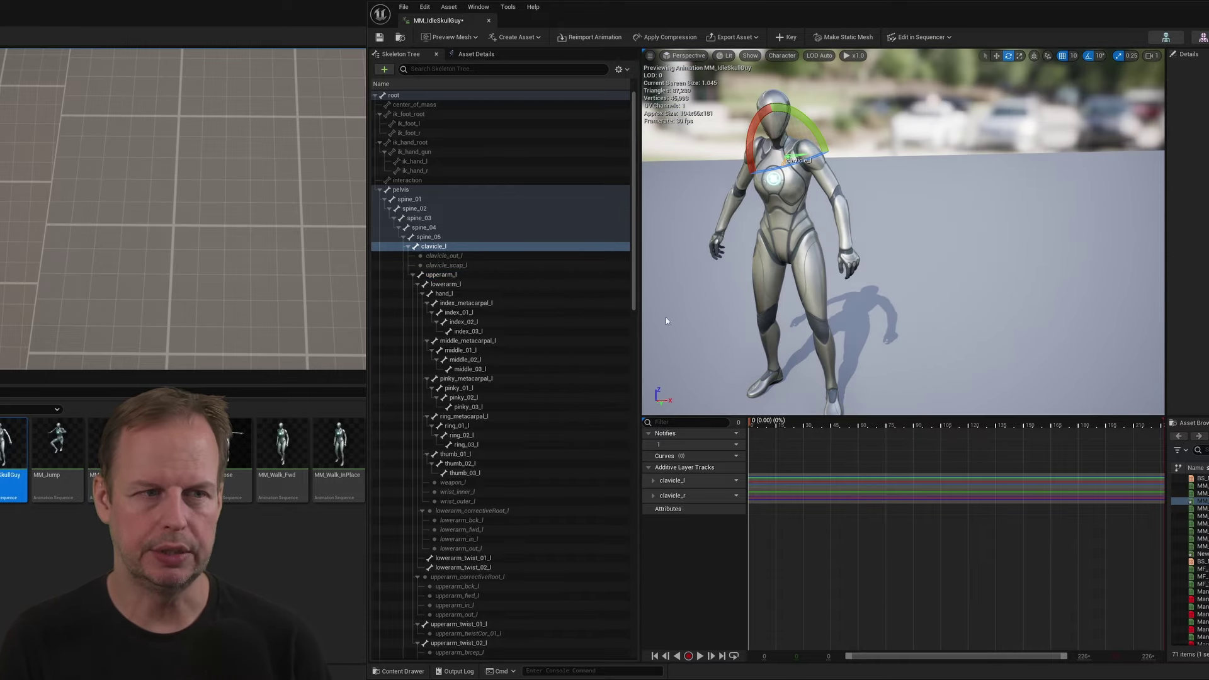
Step: Check the keyed pose, close MM_IdleSkullGuy and view the character's idle stance in a short play test
click(819, 209)
alt+drag(787, 175, 791, 108)
click(488, 20)
key(alt+p)
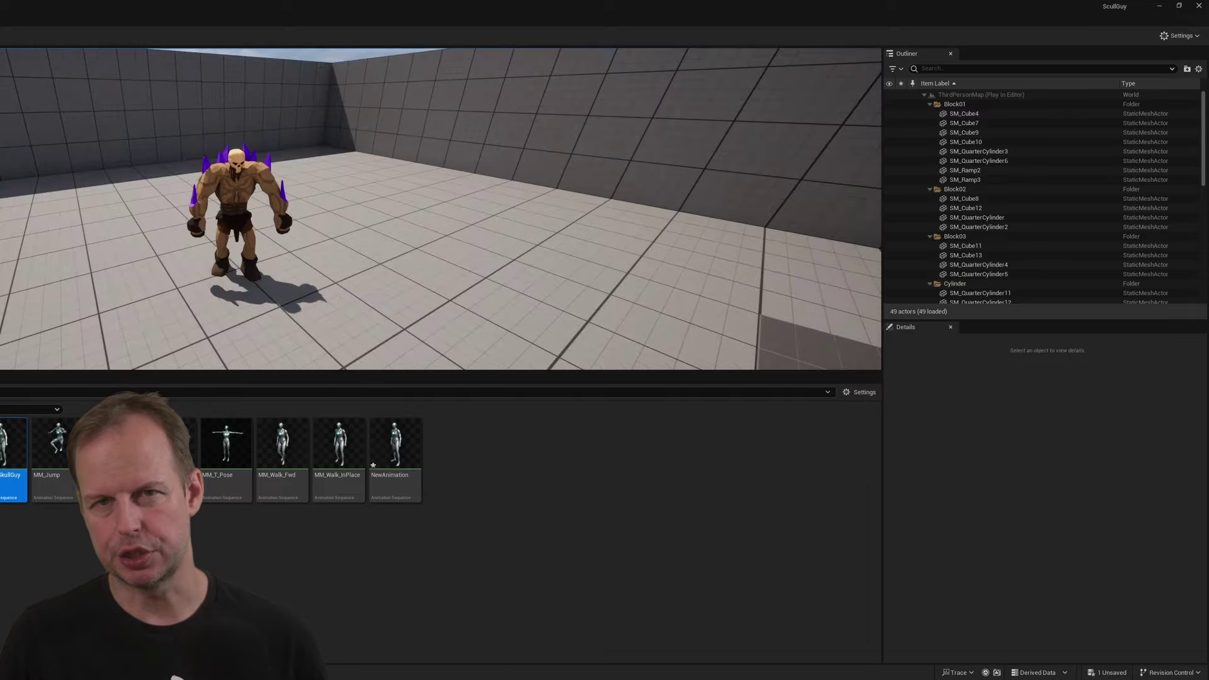
key(w)
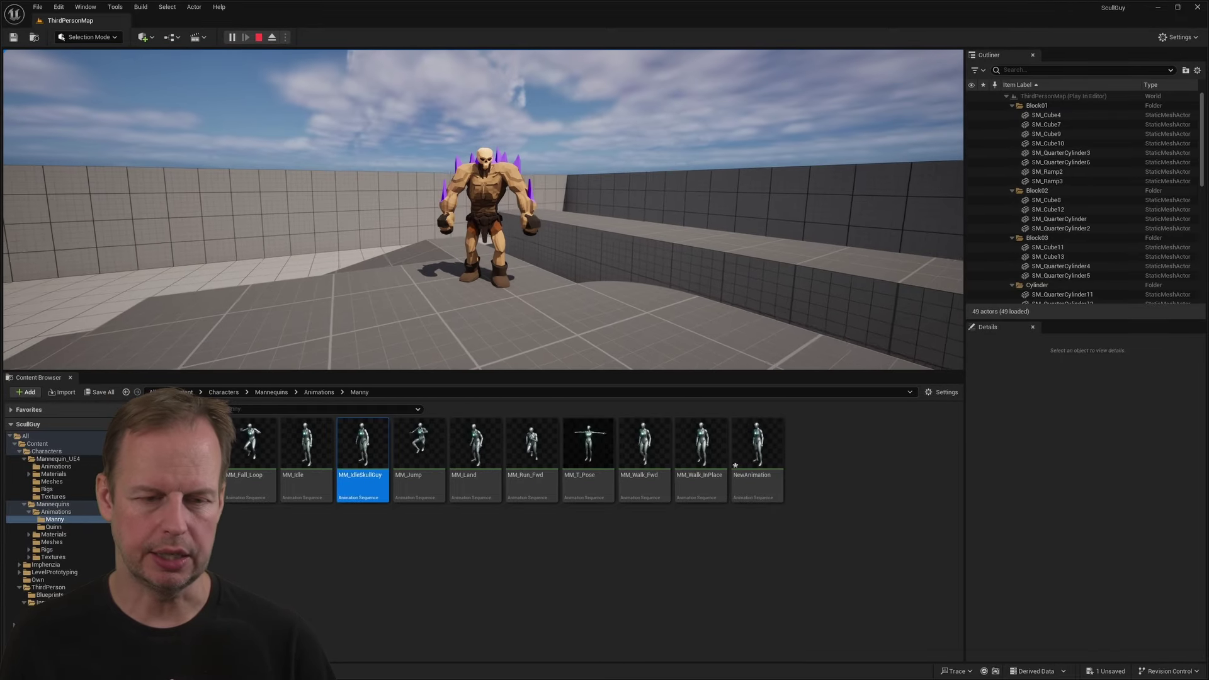
key(Escape)
Step: Remove the clavicle_l and clavicle_r additive layer tracks from MM_IdleSkullGuy, repose and key both clavicles, and check the idle in a play test
double_click(362, 443)
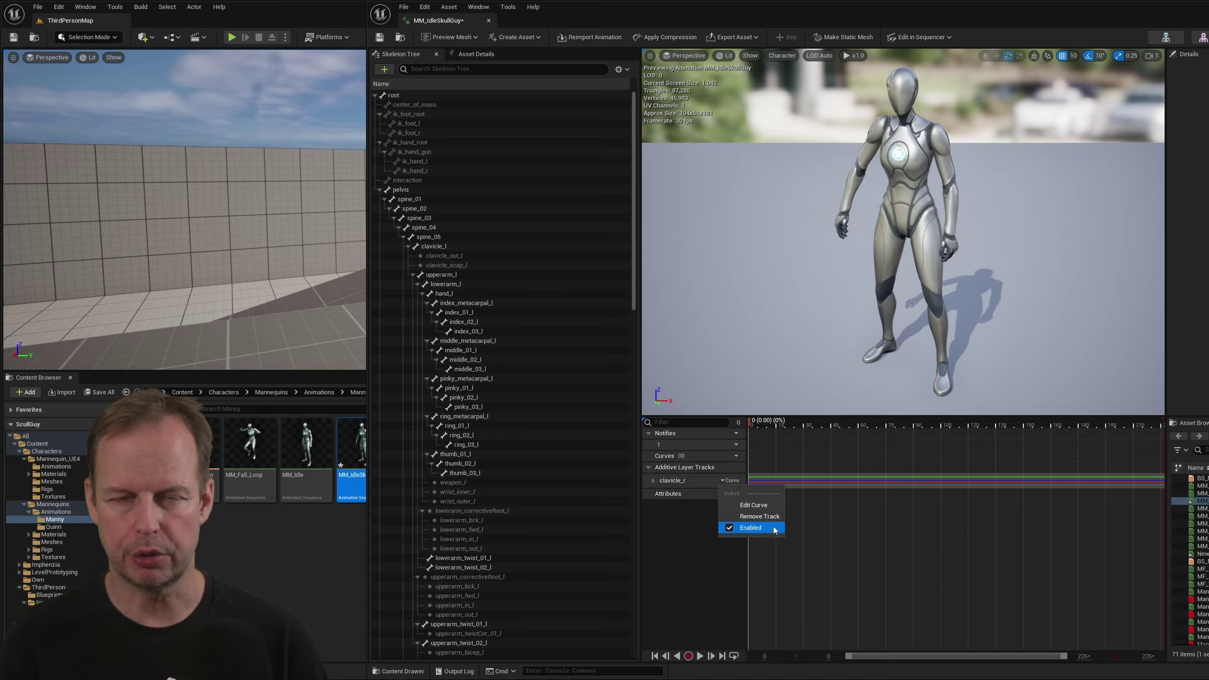
click(751, 527)
alt+drag(901, 252, 949, 168)
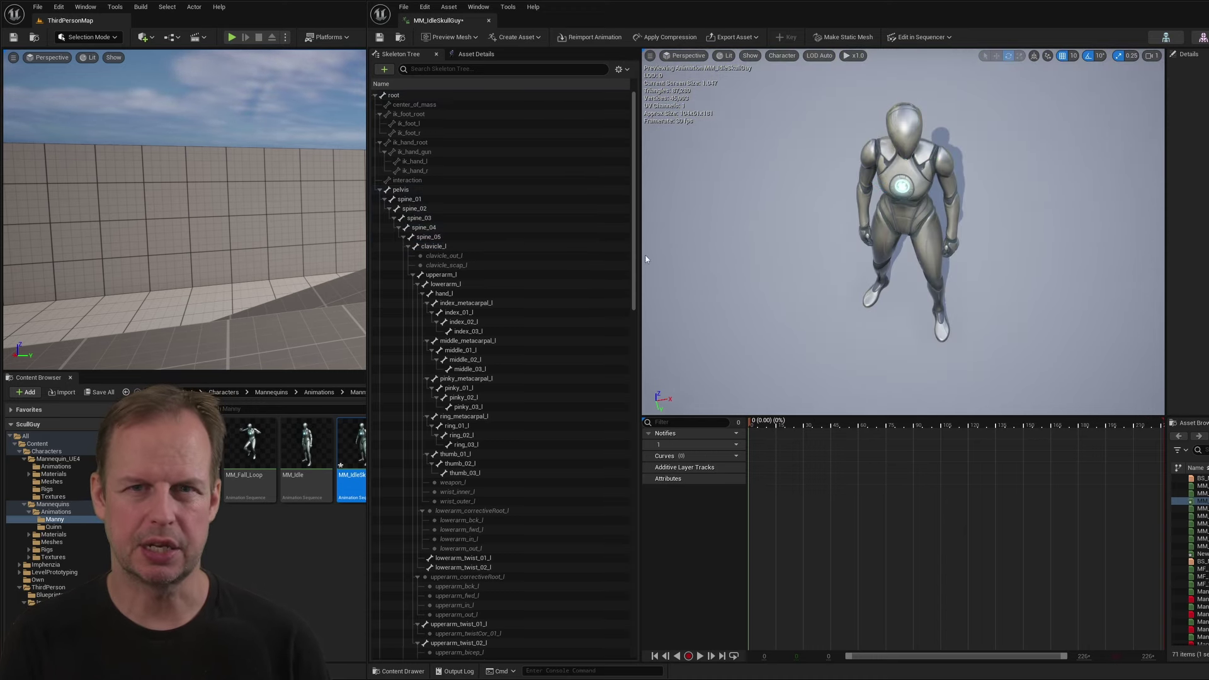
click(946, 159)
click(878, 155)
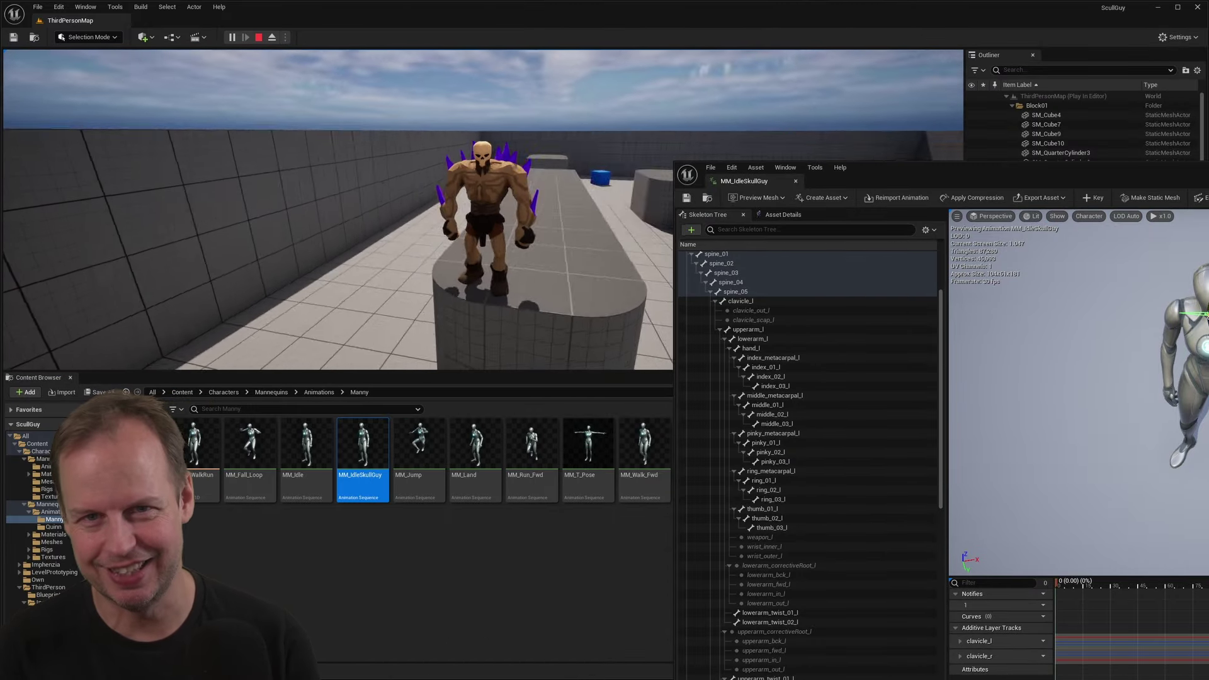
key(Escape)
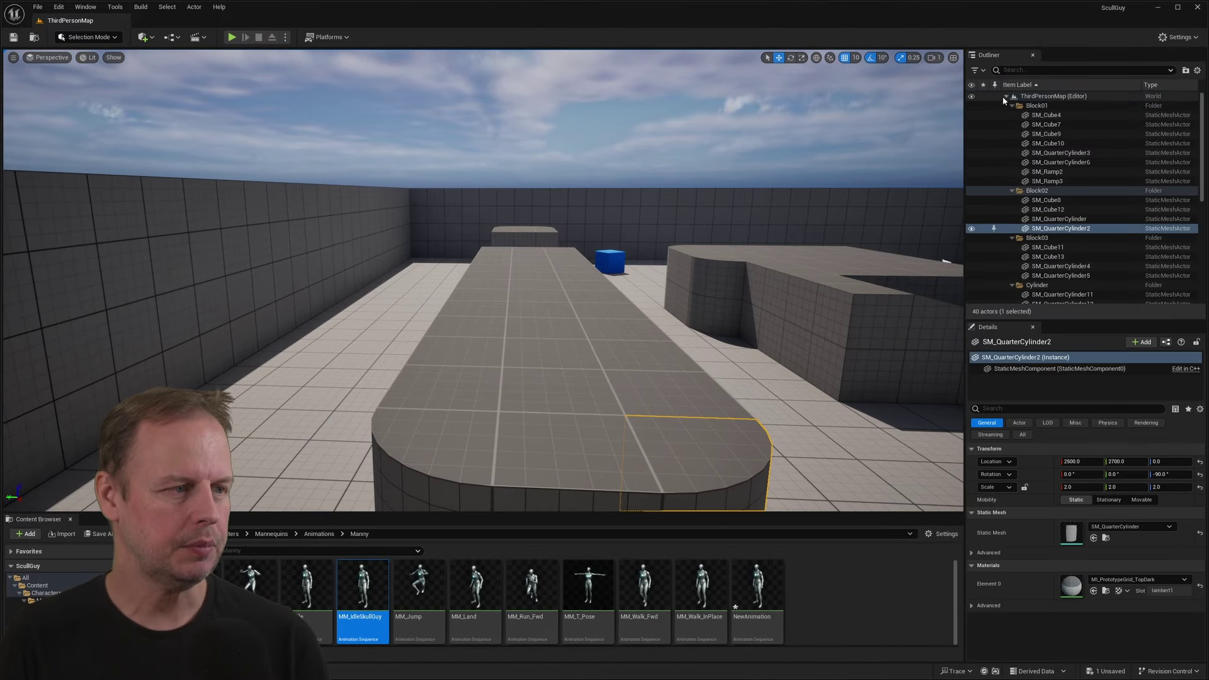
Step: Tint the DirectionalLight in the Lighting folder pale purple and reduce its intensity to about 1.2 lux
click(1003, 96)
click(1012, 143)
click(1048, 153)
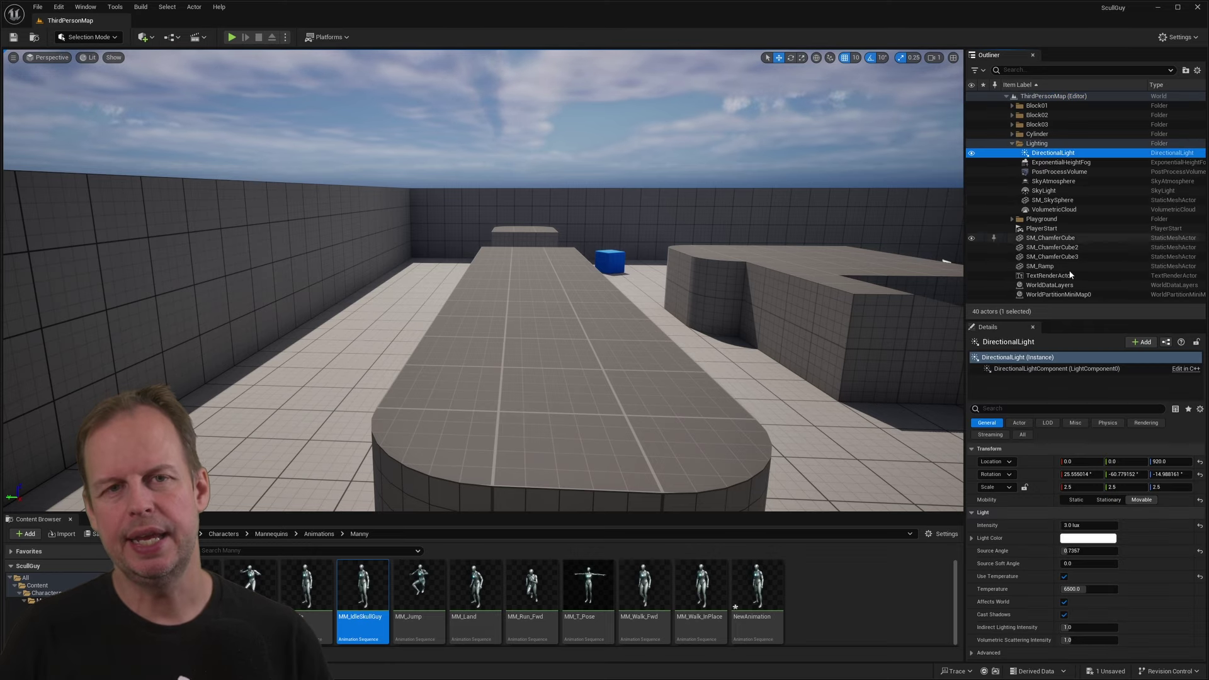
click(1091, 539)
drag(926, 498, 923, 491)
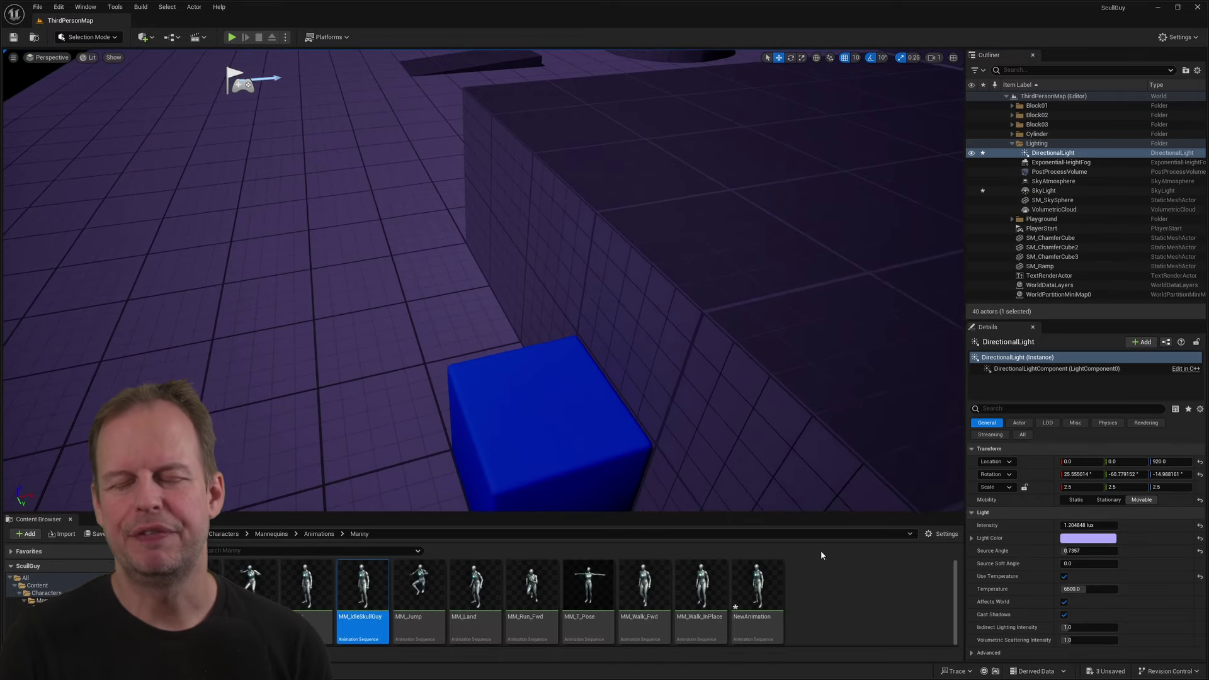
Step: Add a point light to the level and place it above the floor near the player start
right_click(841, 589)
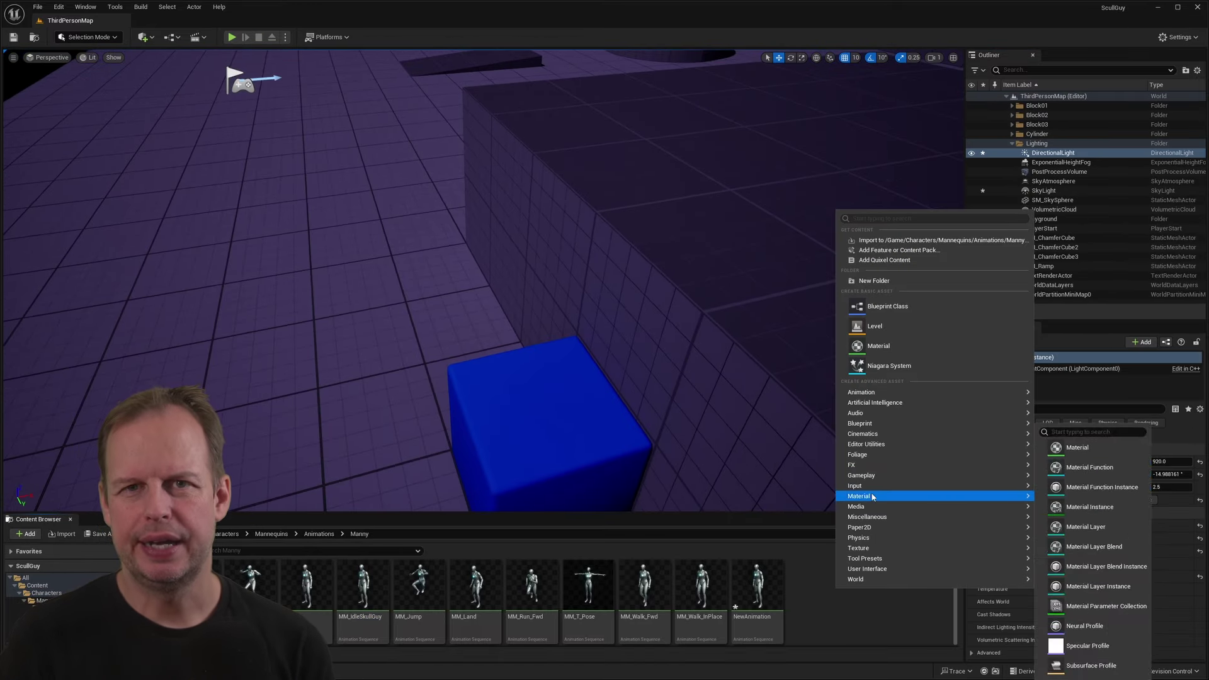
mouse_move(884, 393)
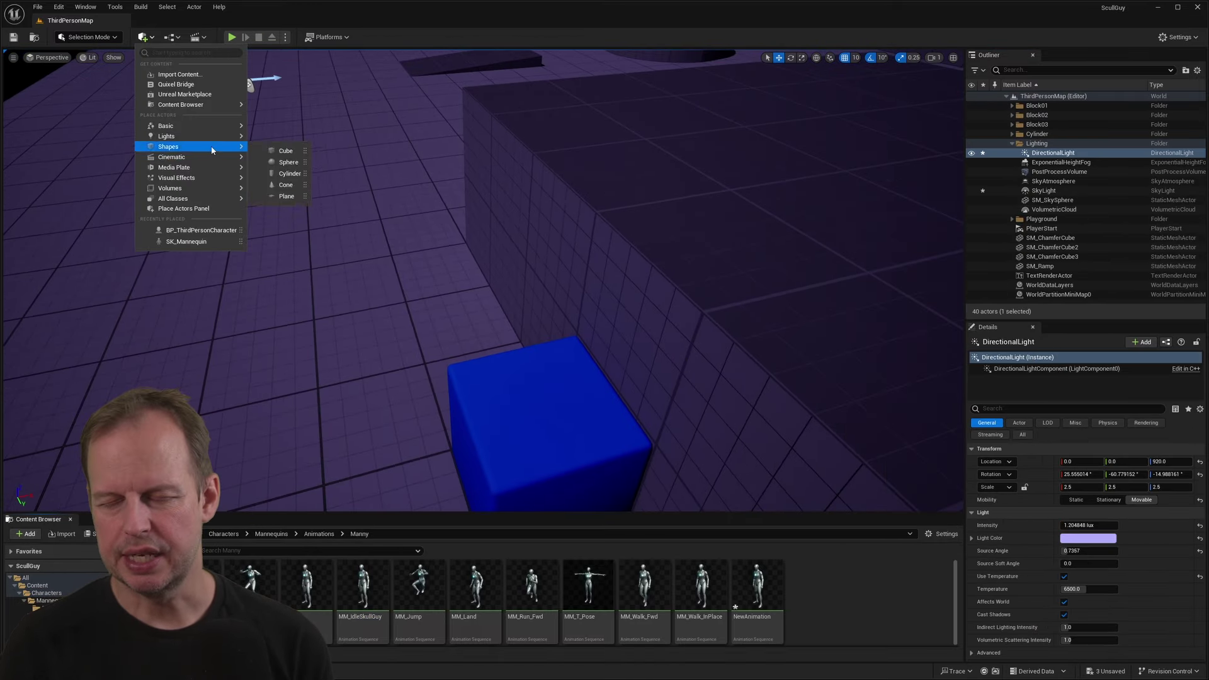
click(282, 166)
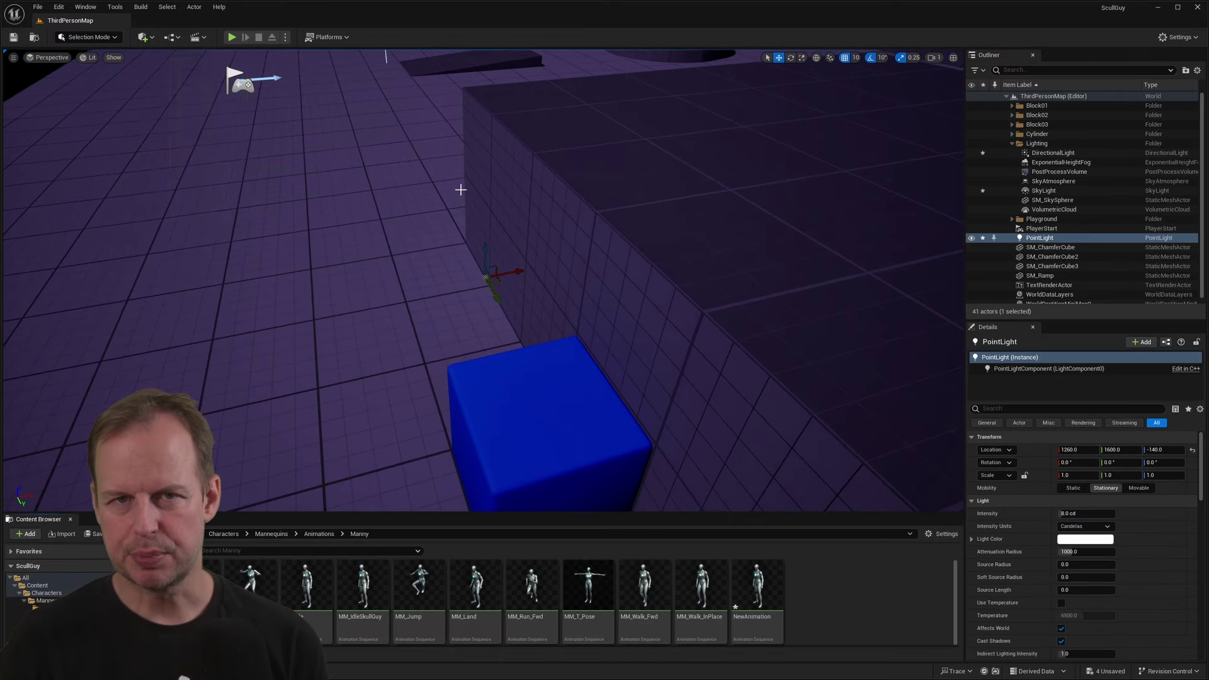
key(f)
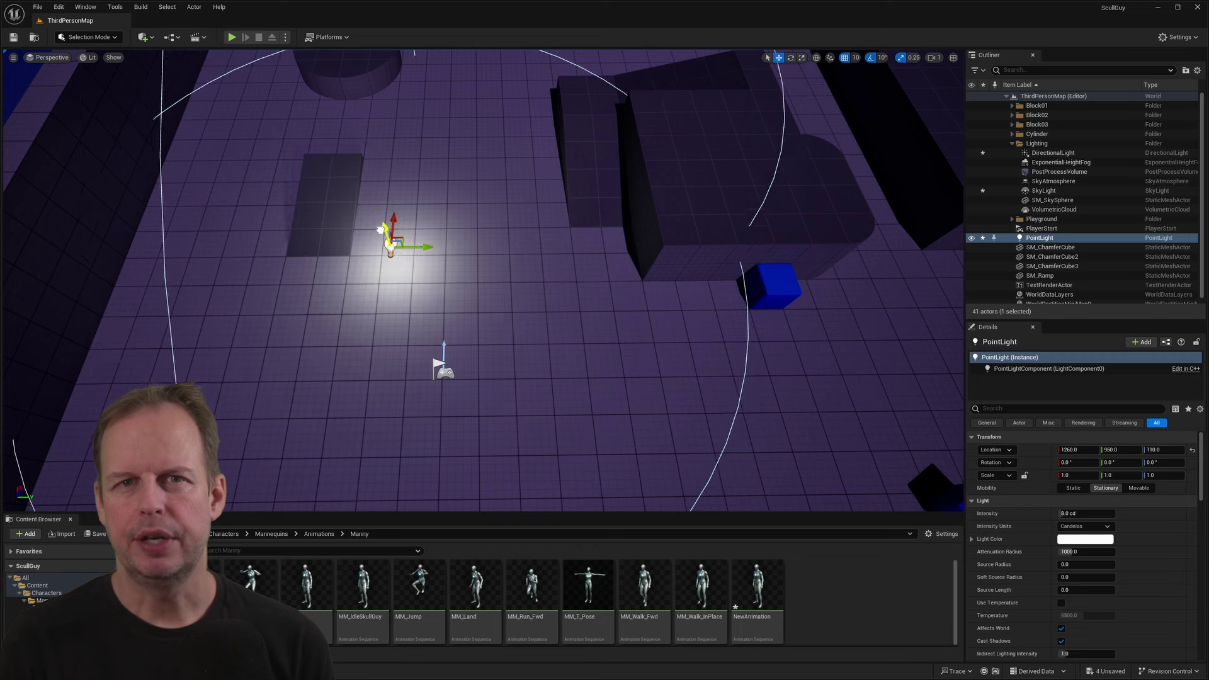
Step: Color the point light violet-blue and place a second, warm reddish point light beside it
click(1084, 539)
click(926, 487)
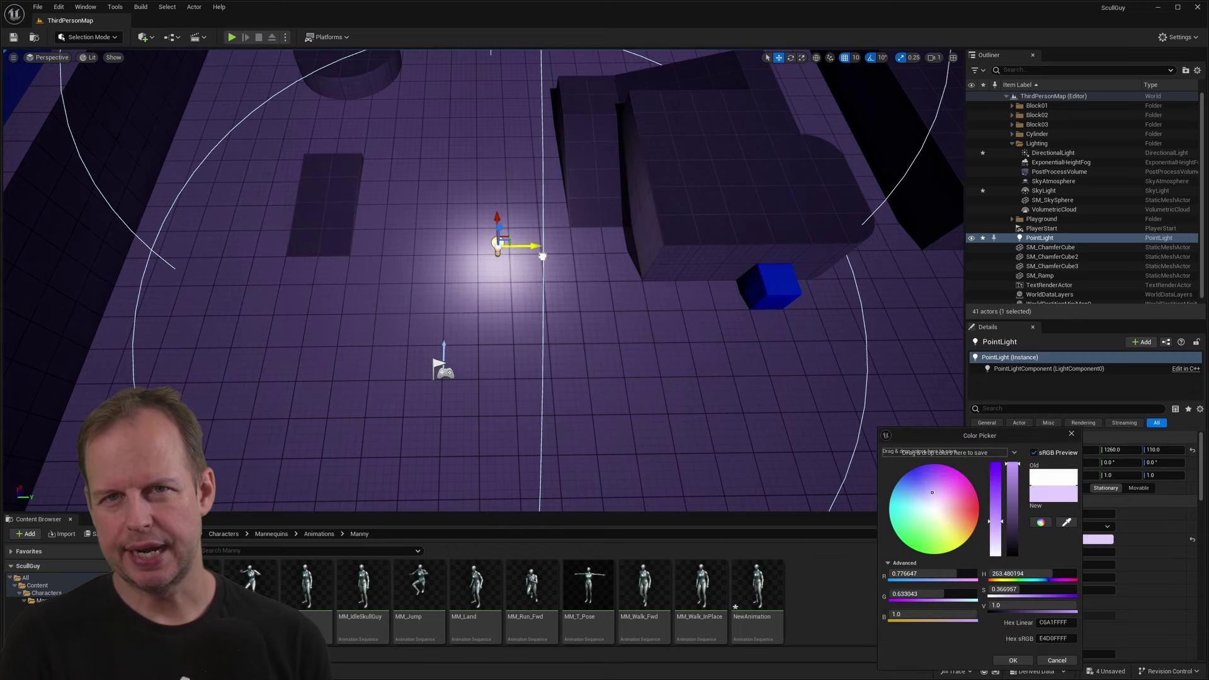
click(920, 477)
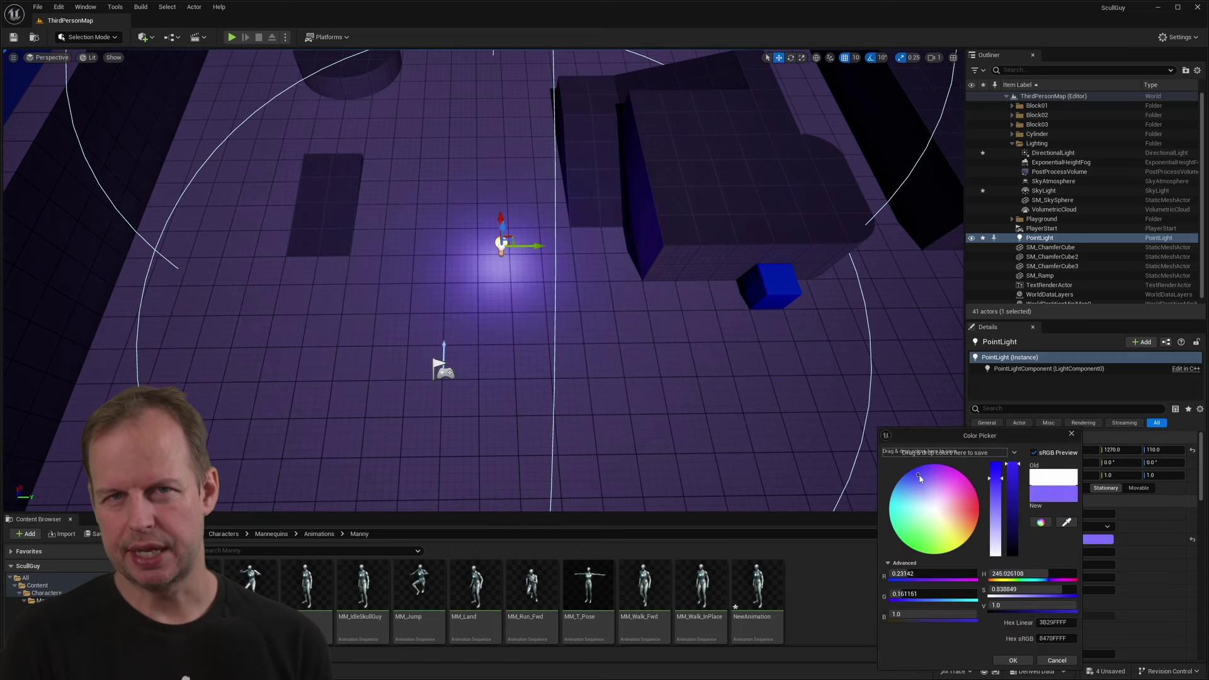
click(517, 248)
drag(943, 516, 945, 511)
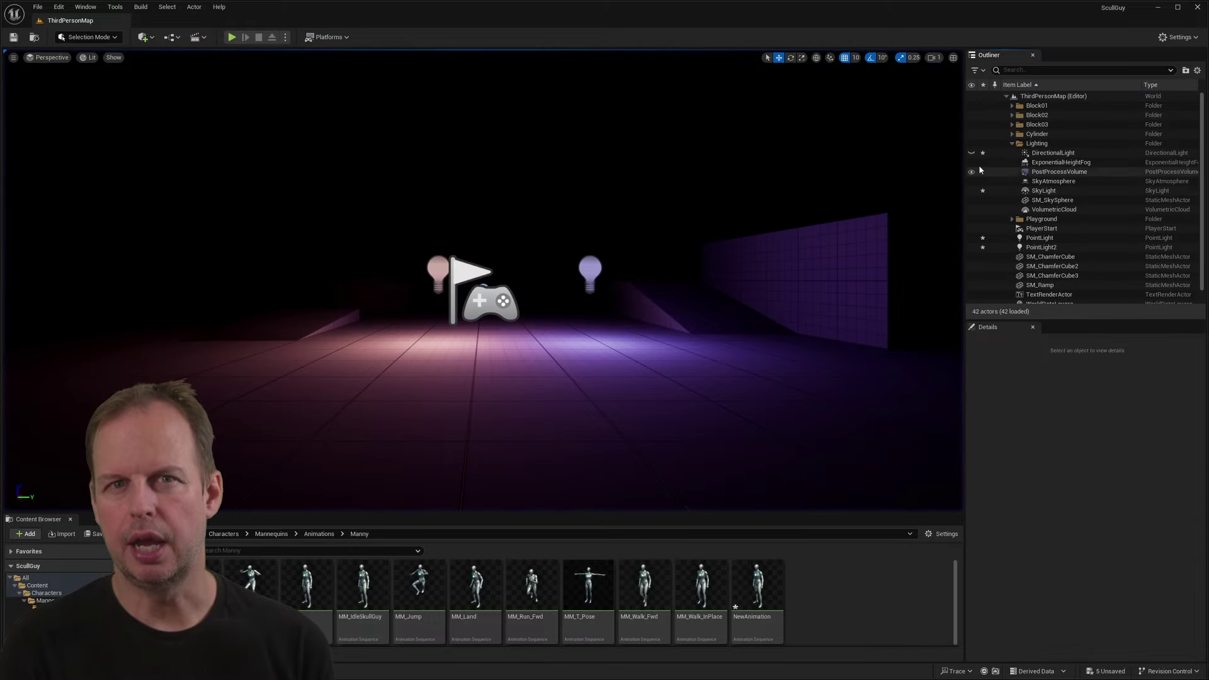
Step: Dim the DirectionalLight to 0.1 lux and run the character past the two point lights in a play test
click(1039, 154)
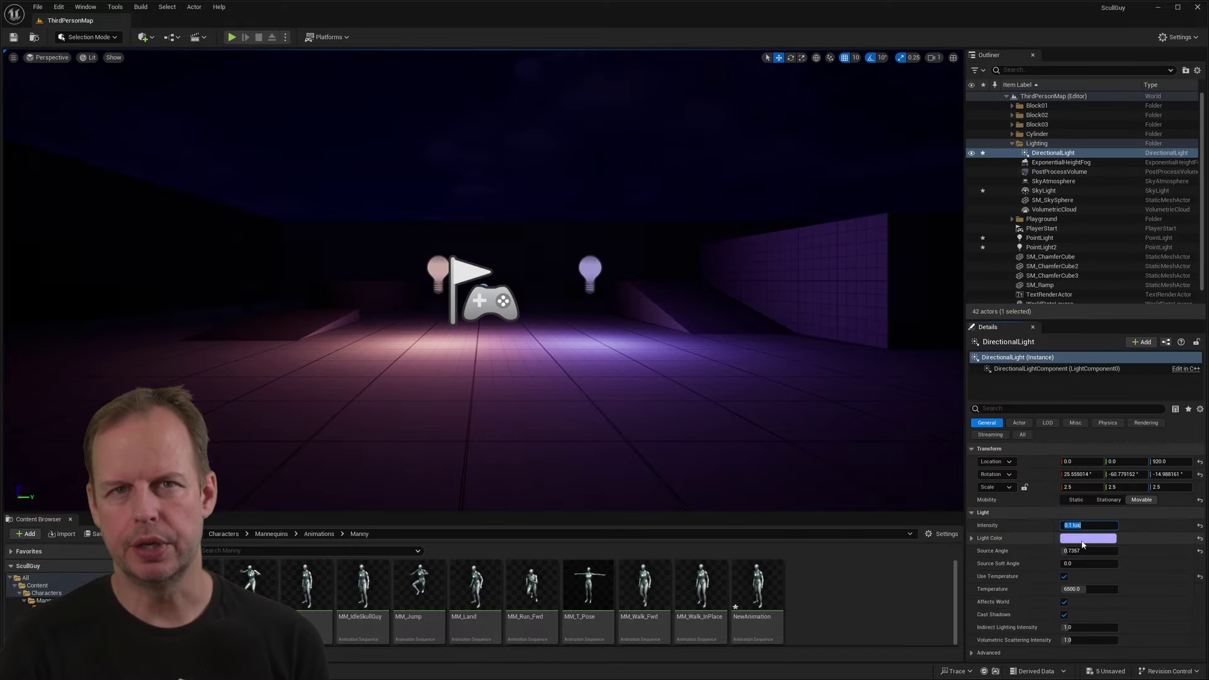
click(232, 37)
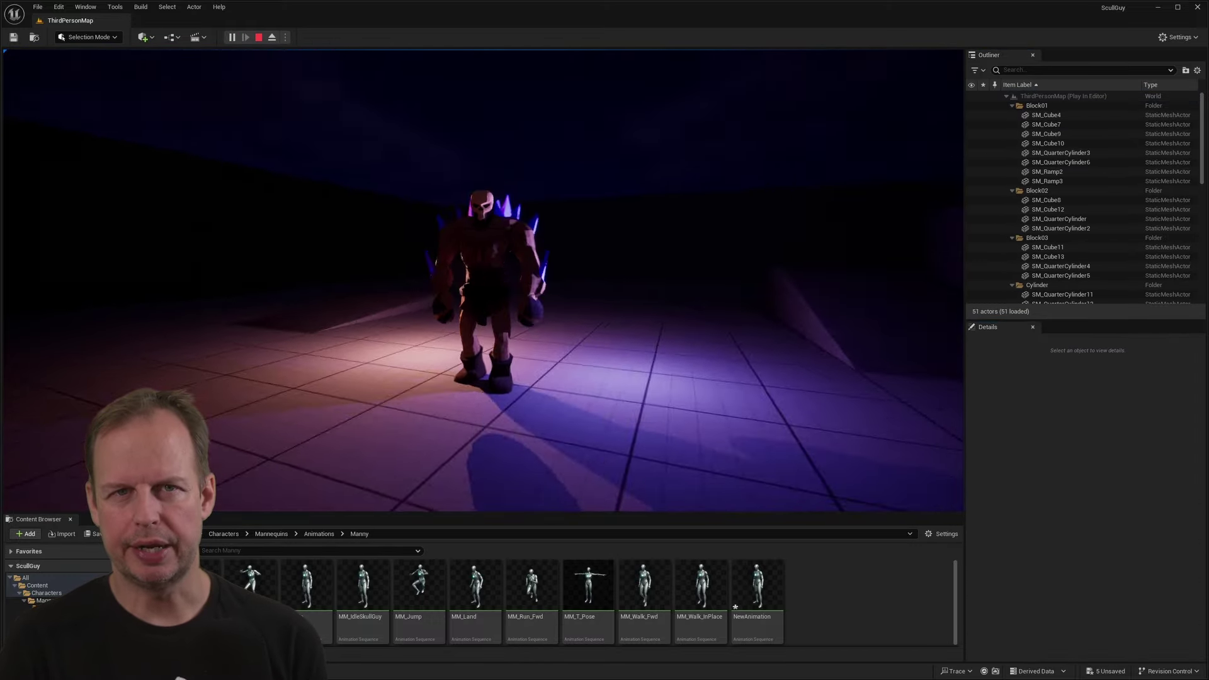
key(w)
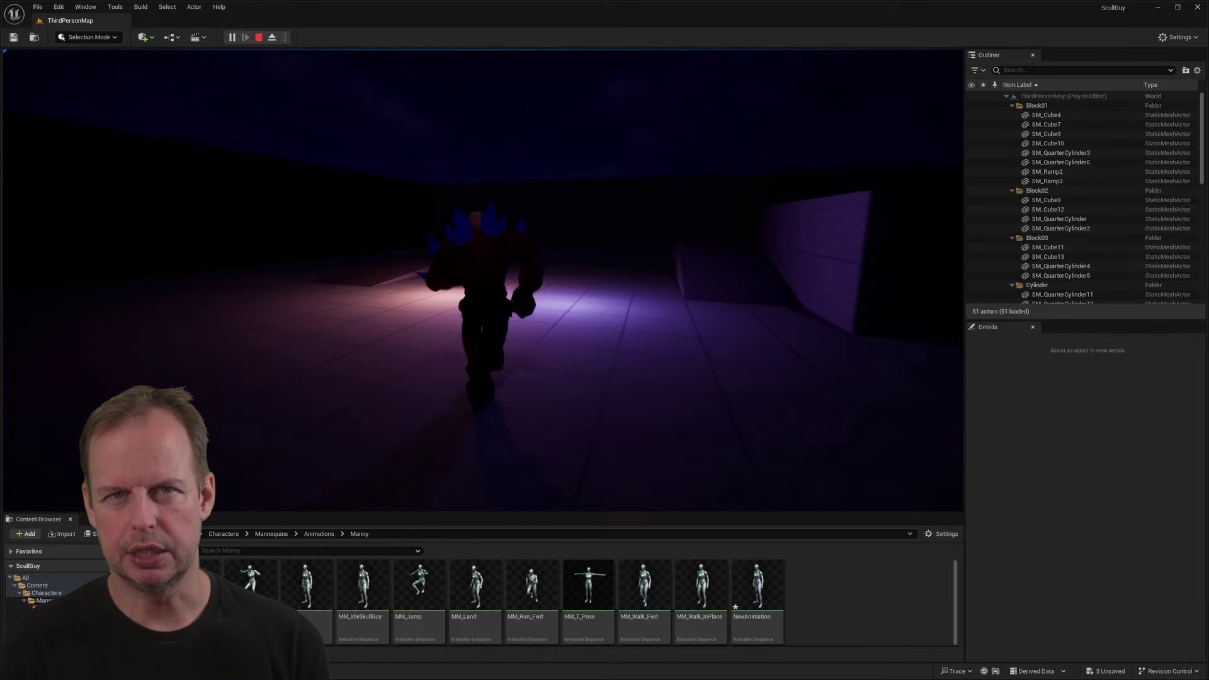
key(Escape)
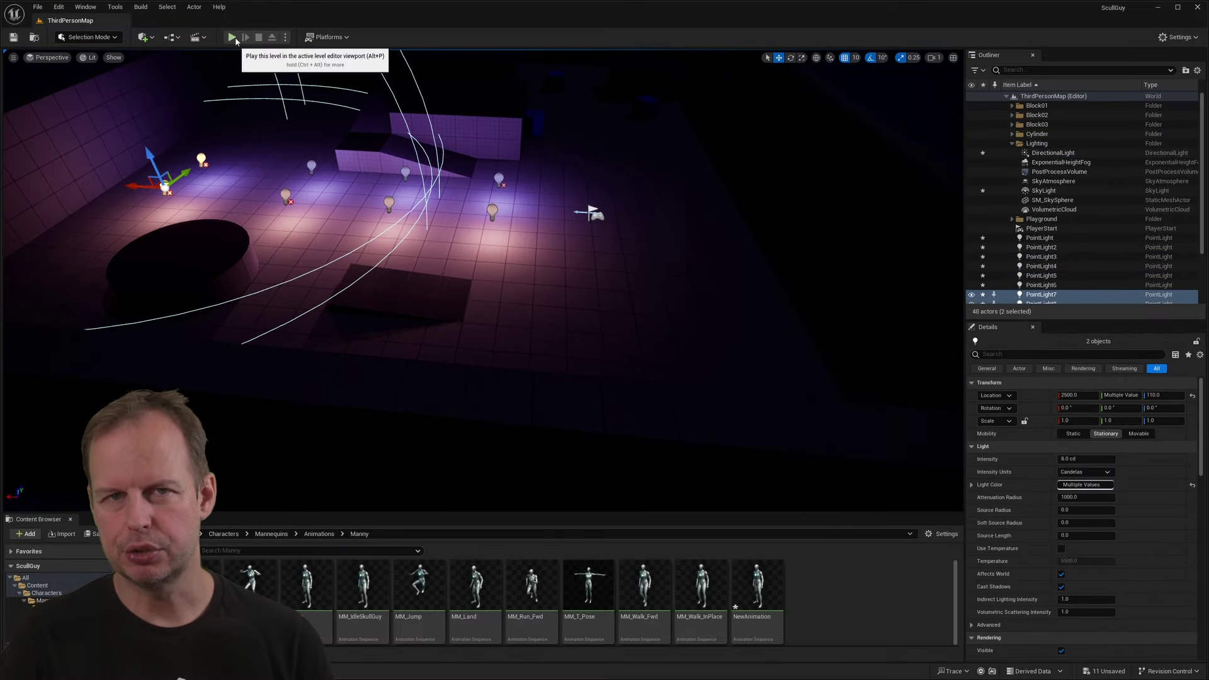
Step: Play the level again and move the character around the colored point lights, turning it to view it from several sides
click(231, 37)
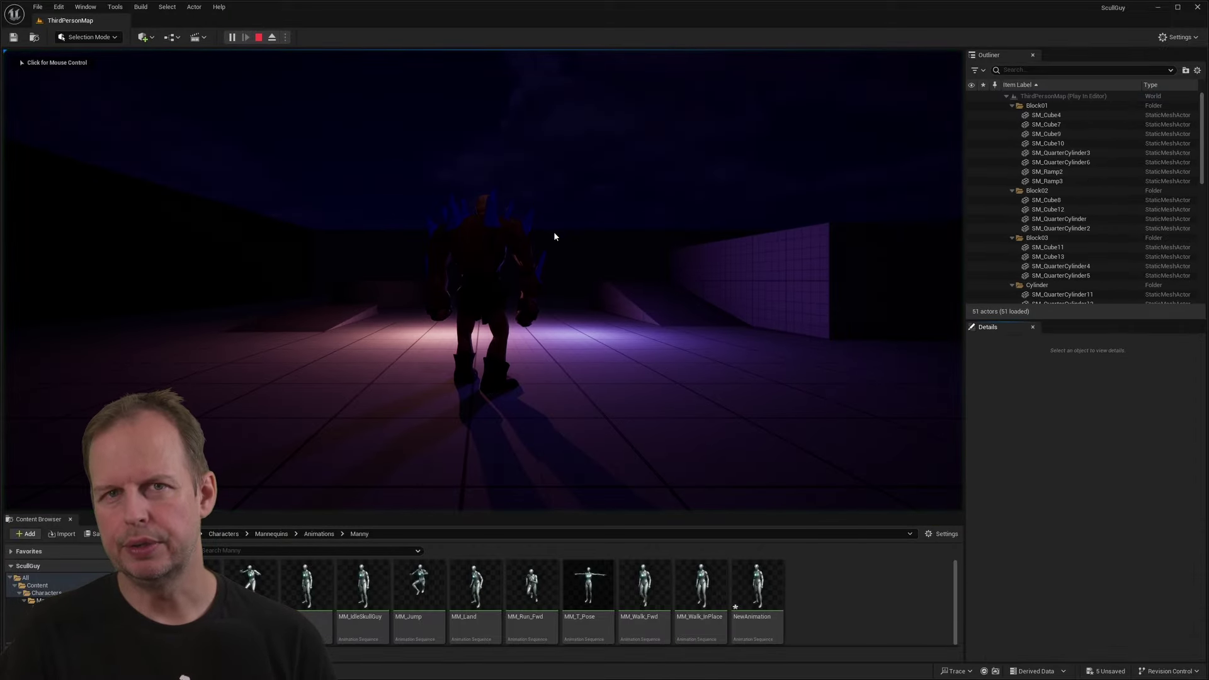
click(554, 236)
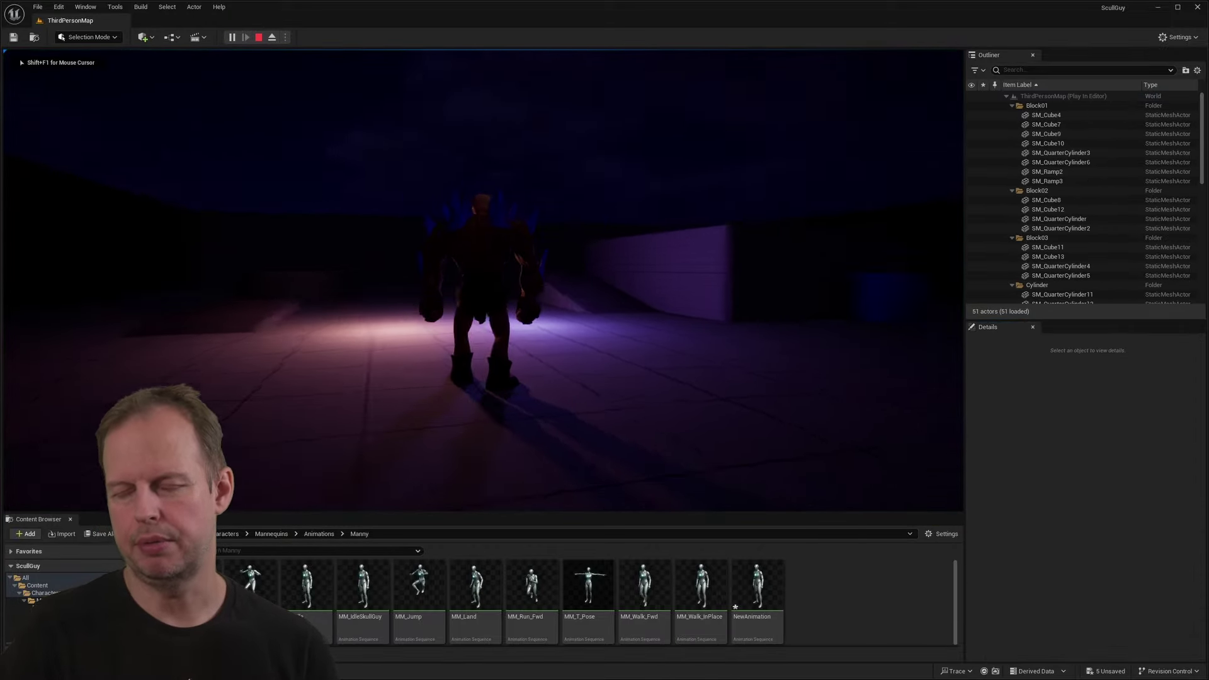
key(s)
key(w)
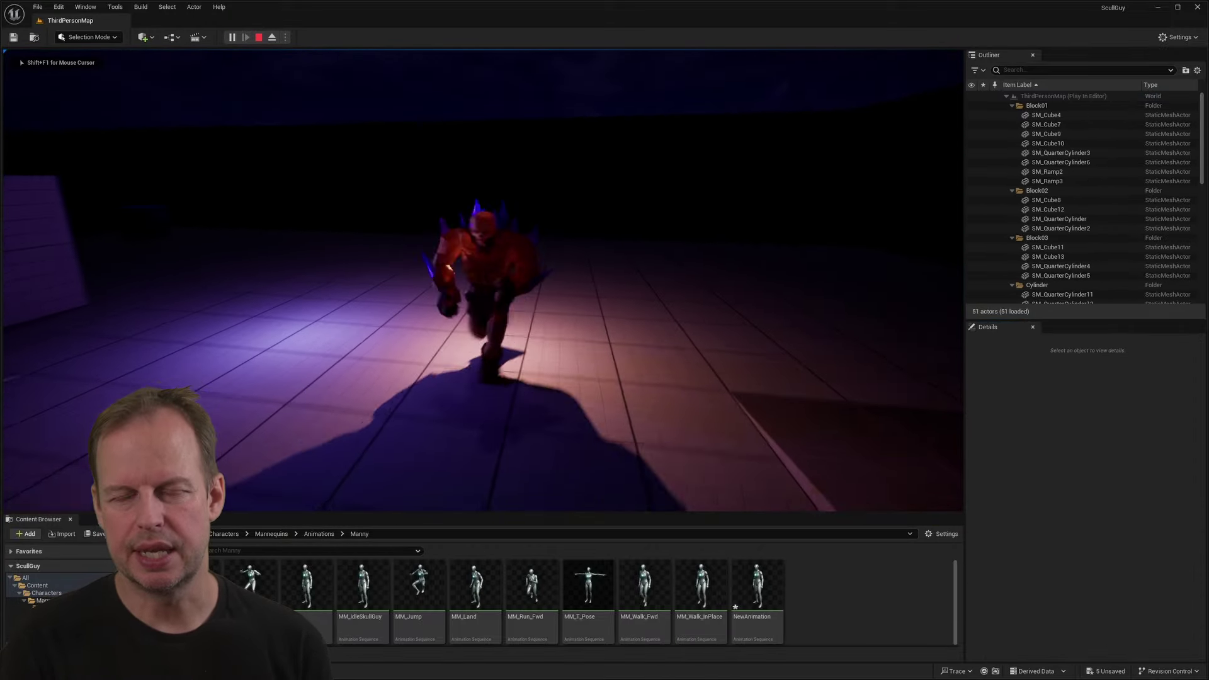
key(a)
key(s)
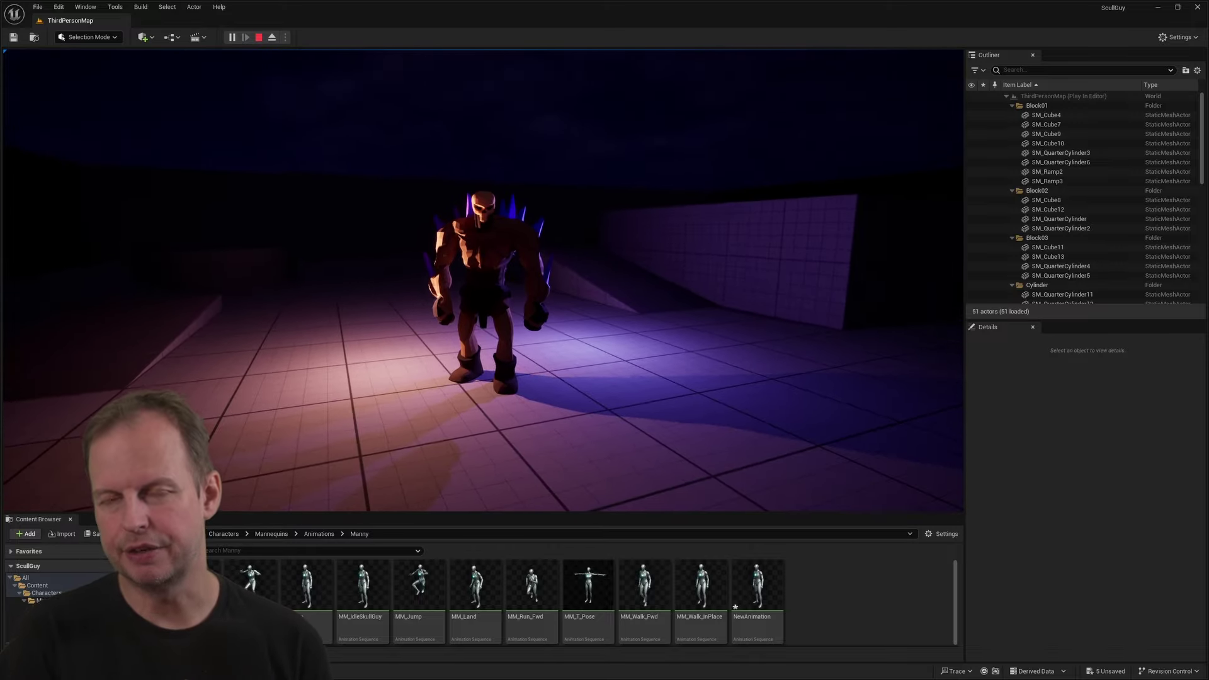
key(d)
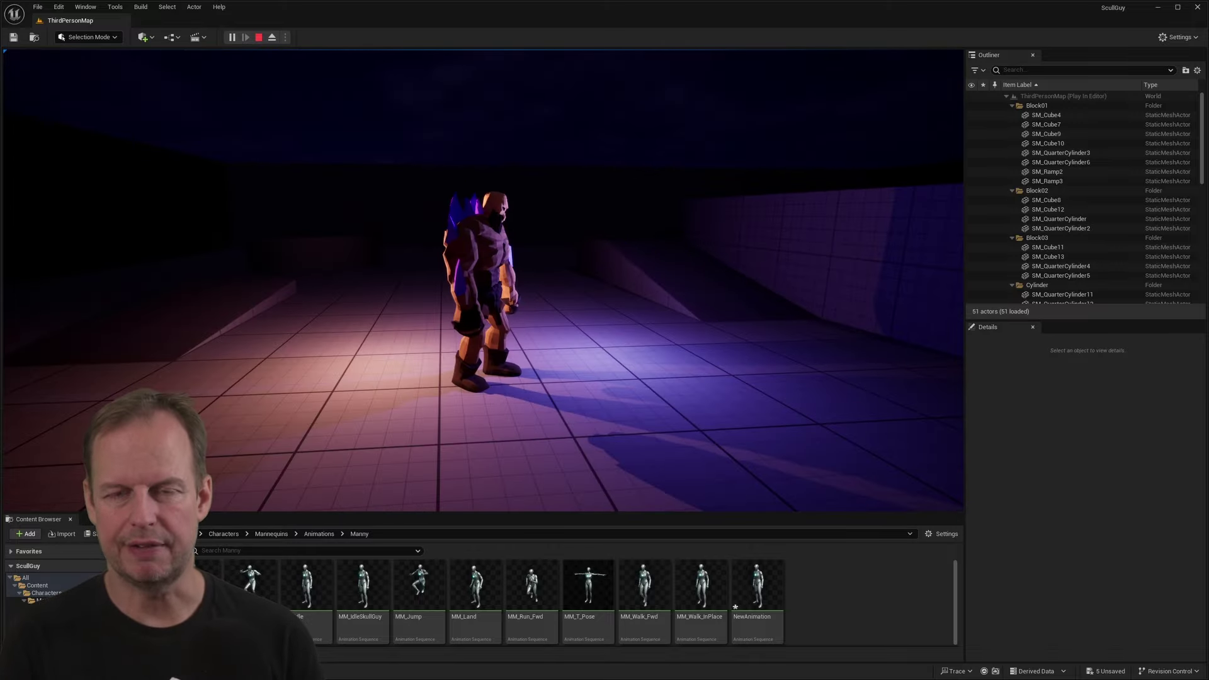
key(s)
key(s)
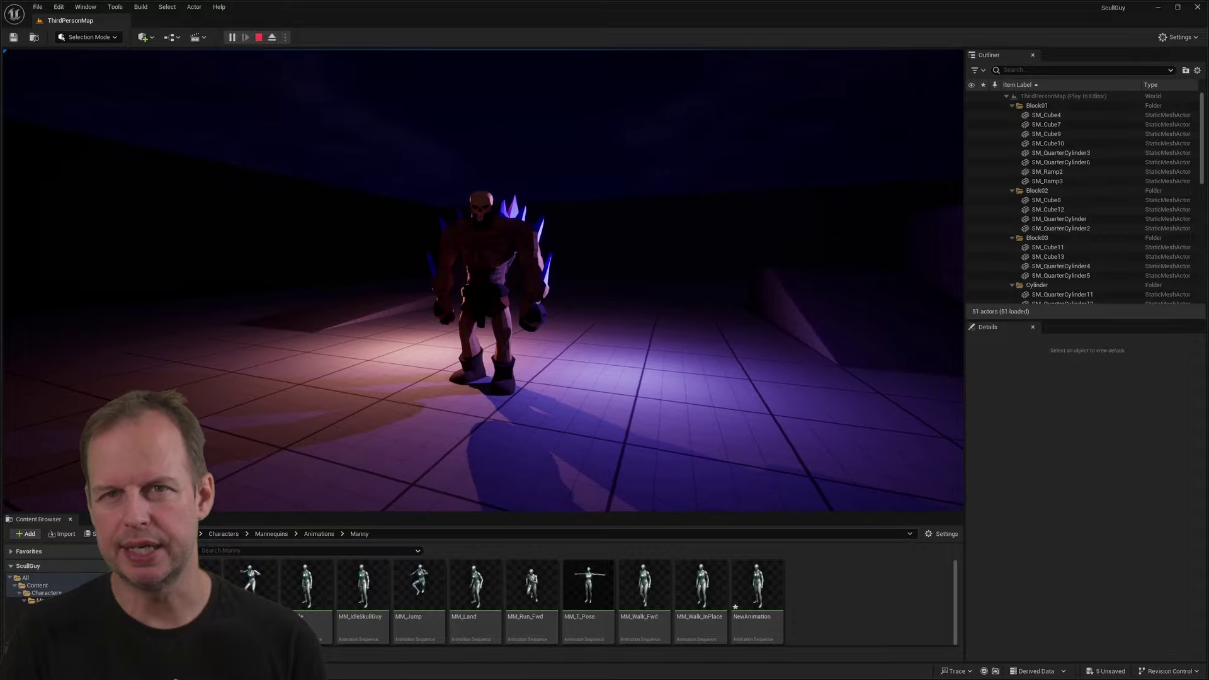
key(w)
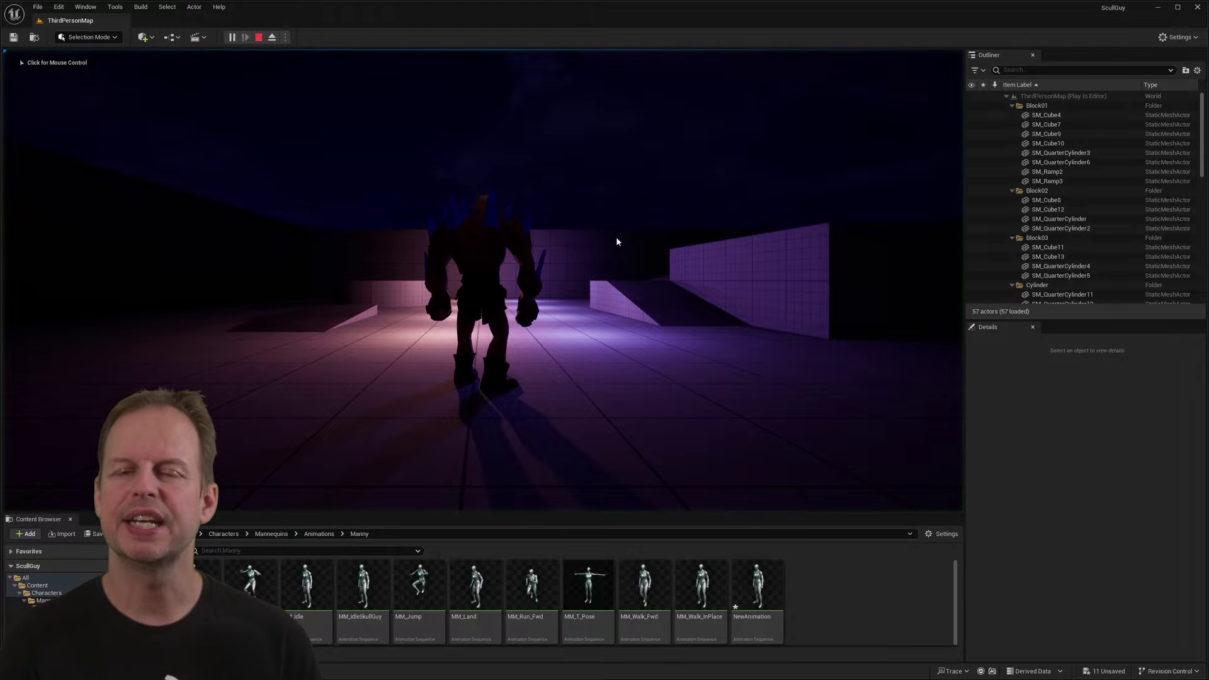
Step: Run the character between the rows of point lights, stop the play test and look over the lit level from above
click(616, 236)
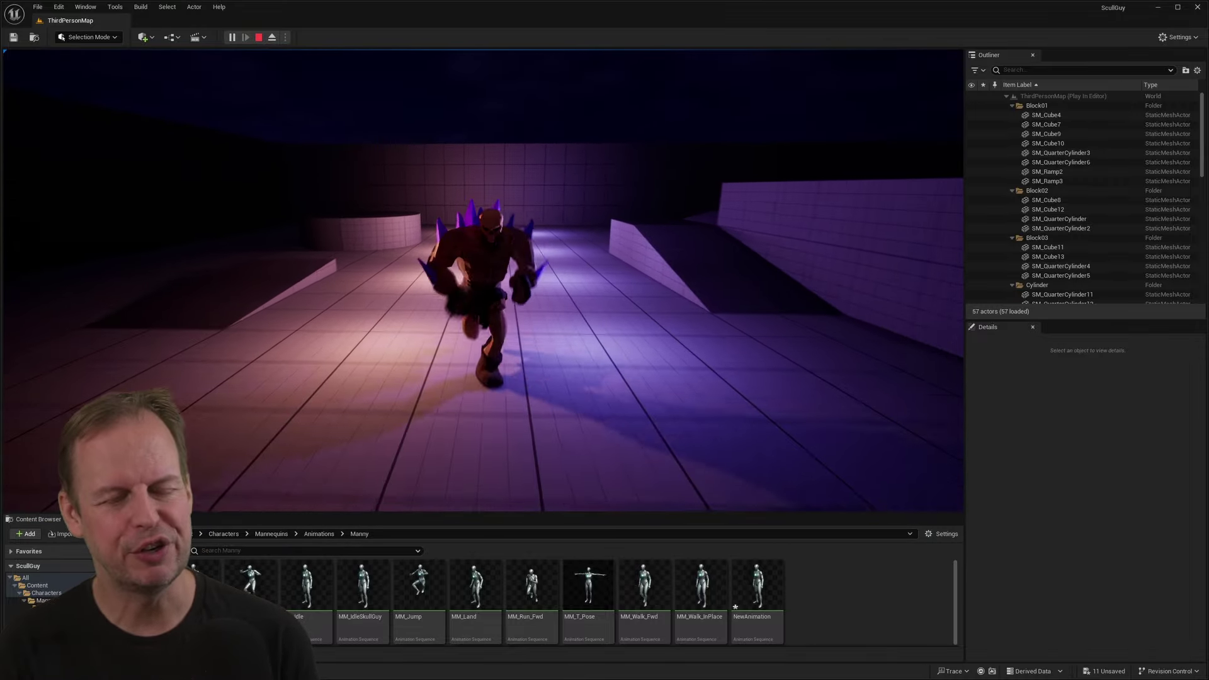
key(Escape)
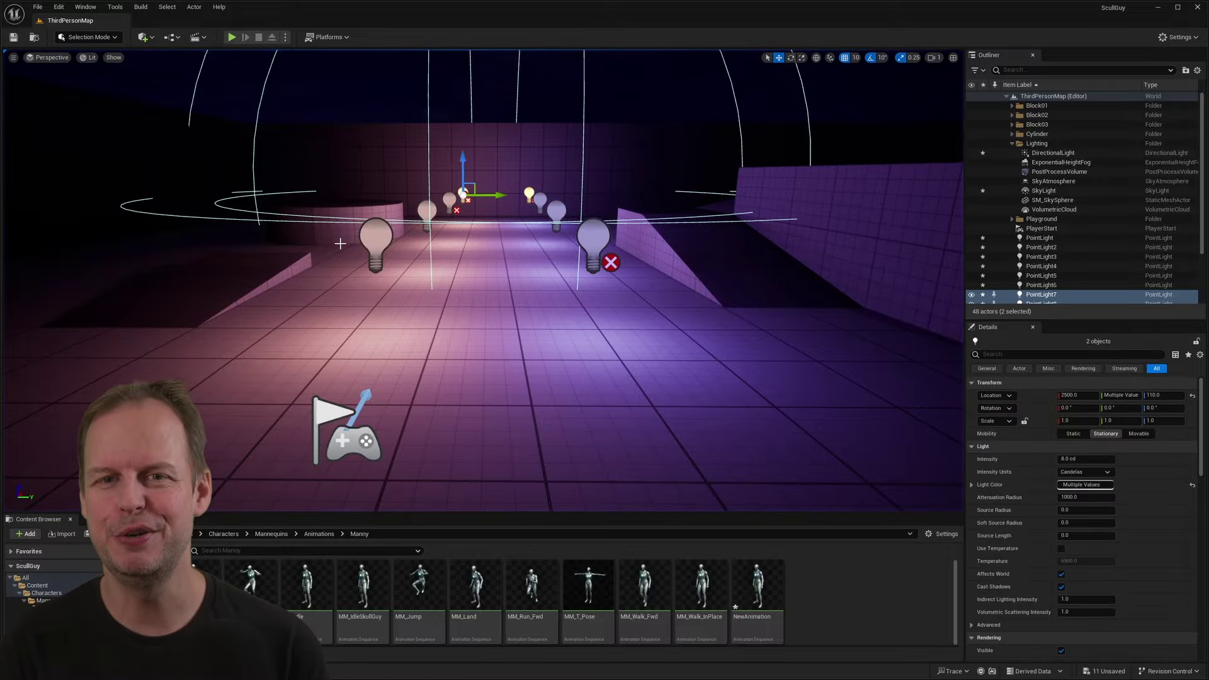
right_drag(340, 243, 647, 189)
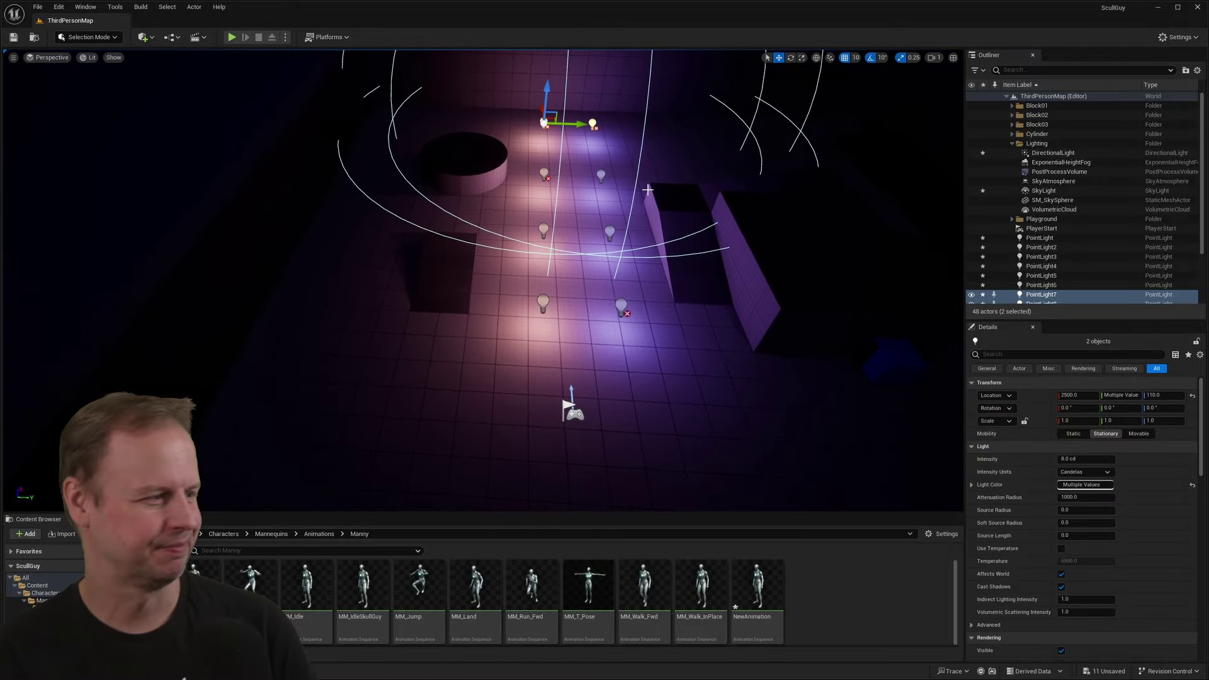